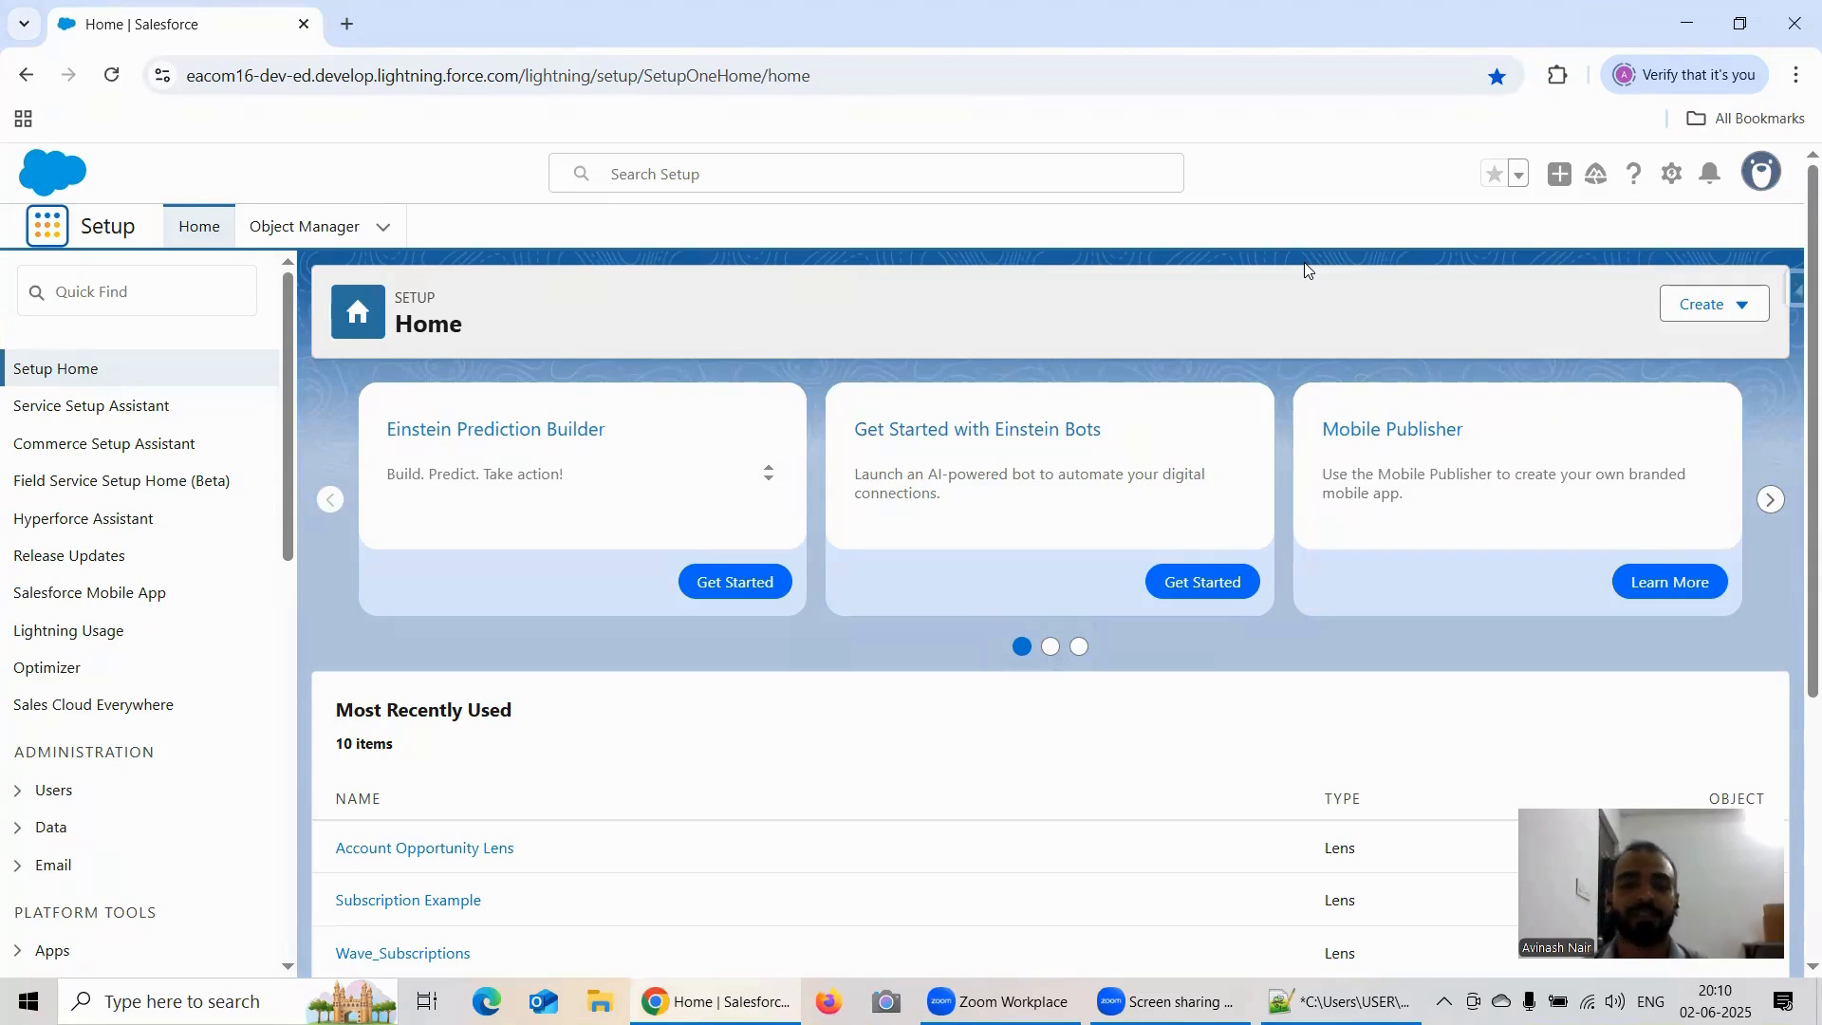
Step: Launch Analytics Studio and start a new lens on the Account Opp Left Join dataset
click(47, 227)
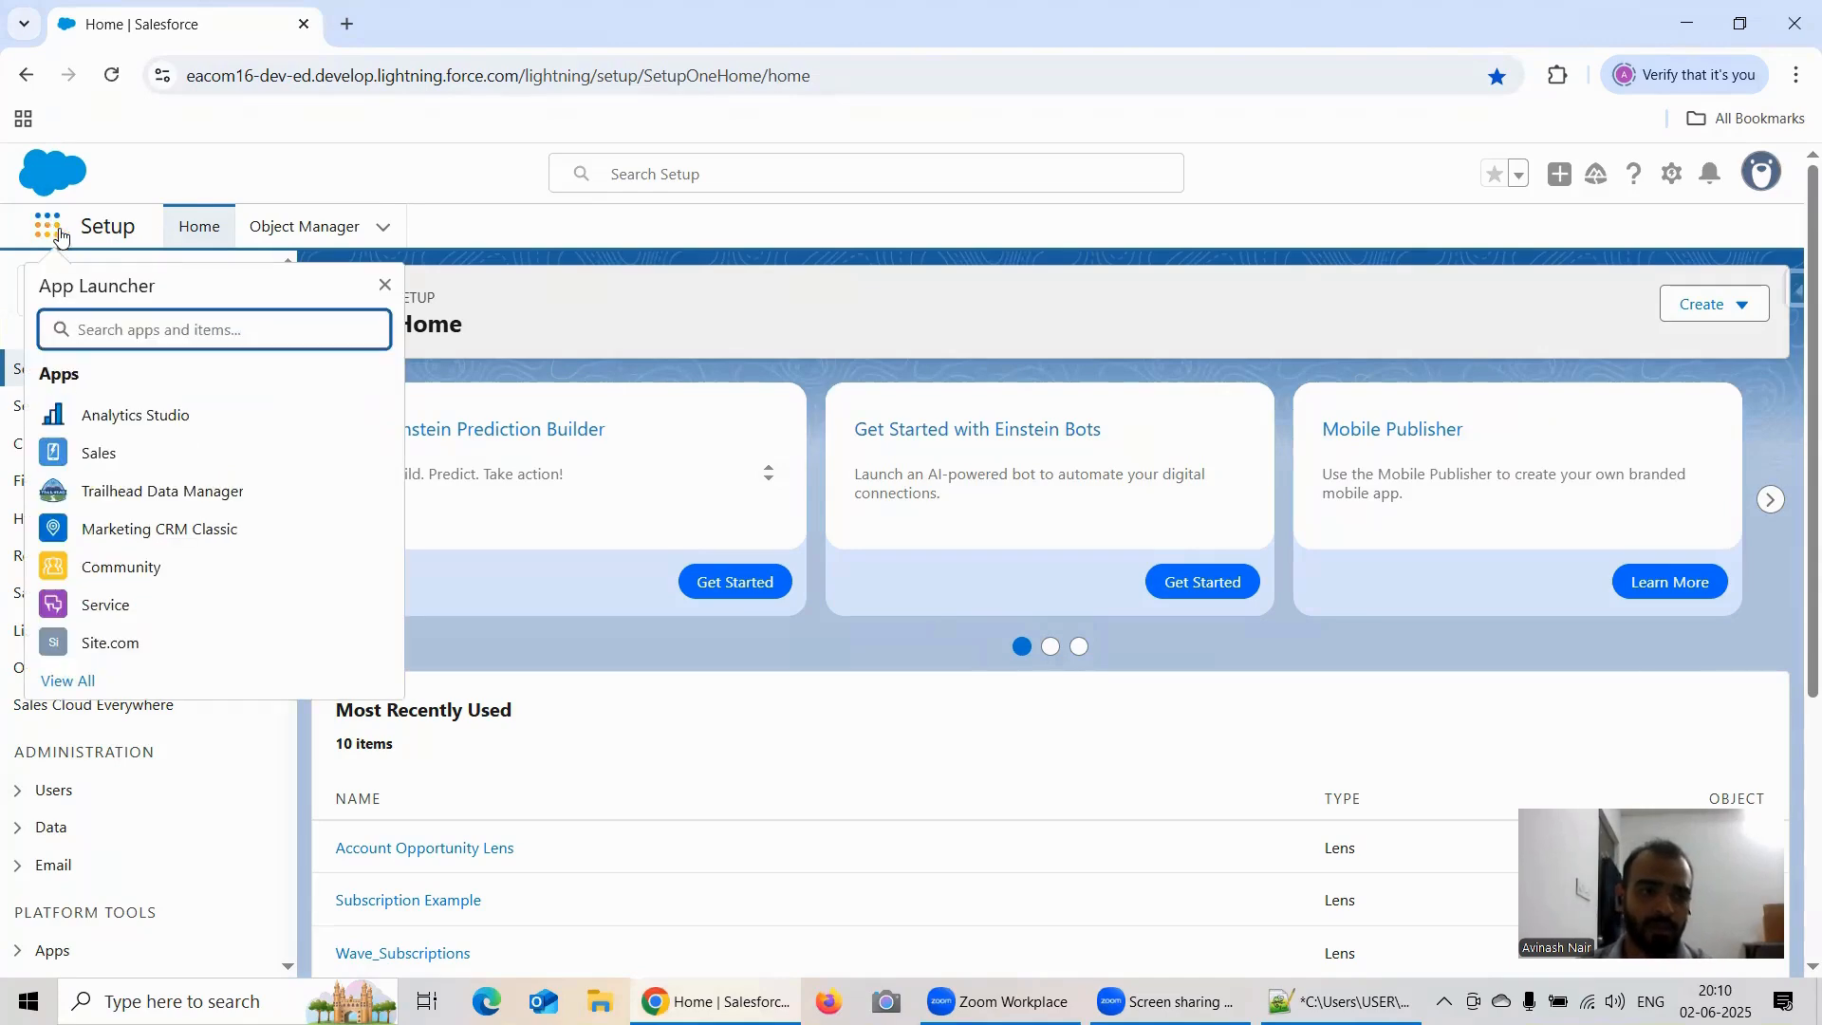
click(167, 415)
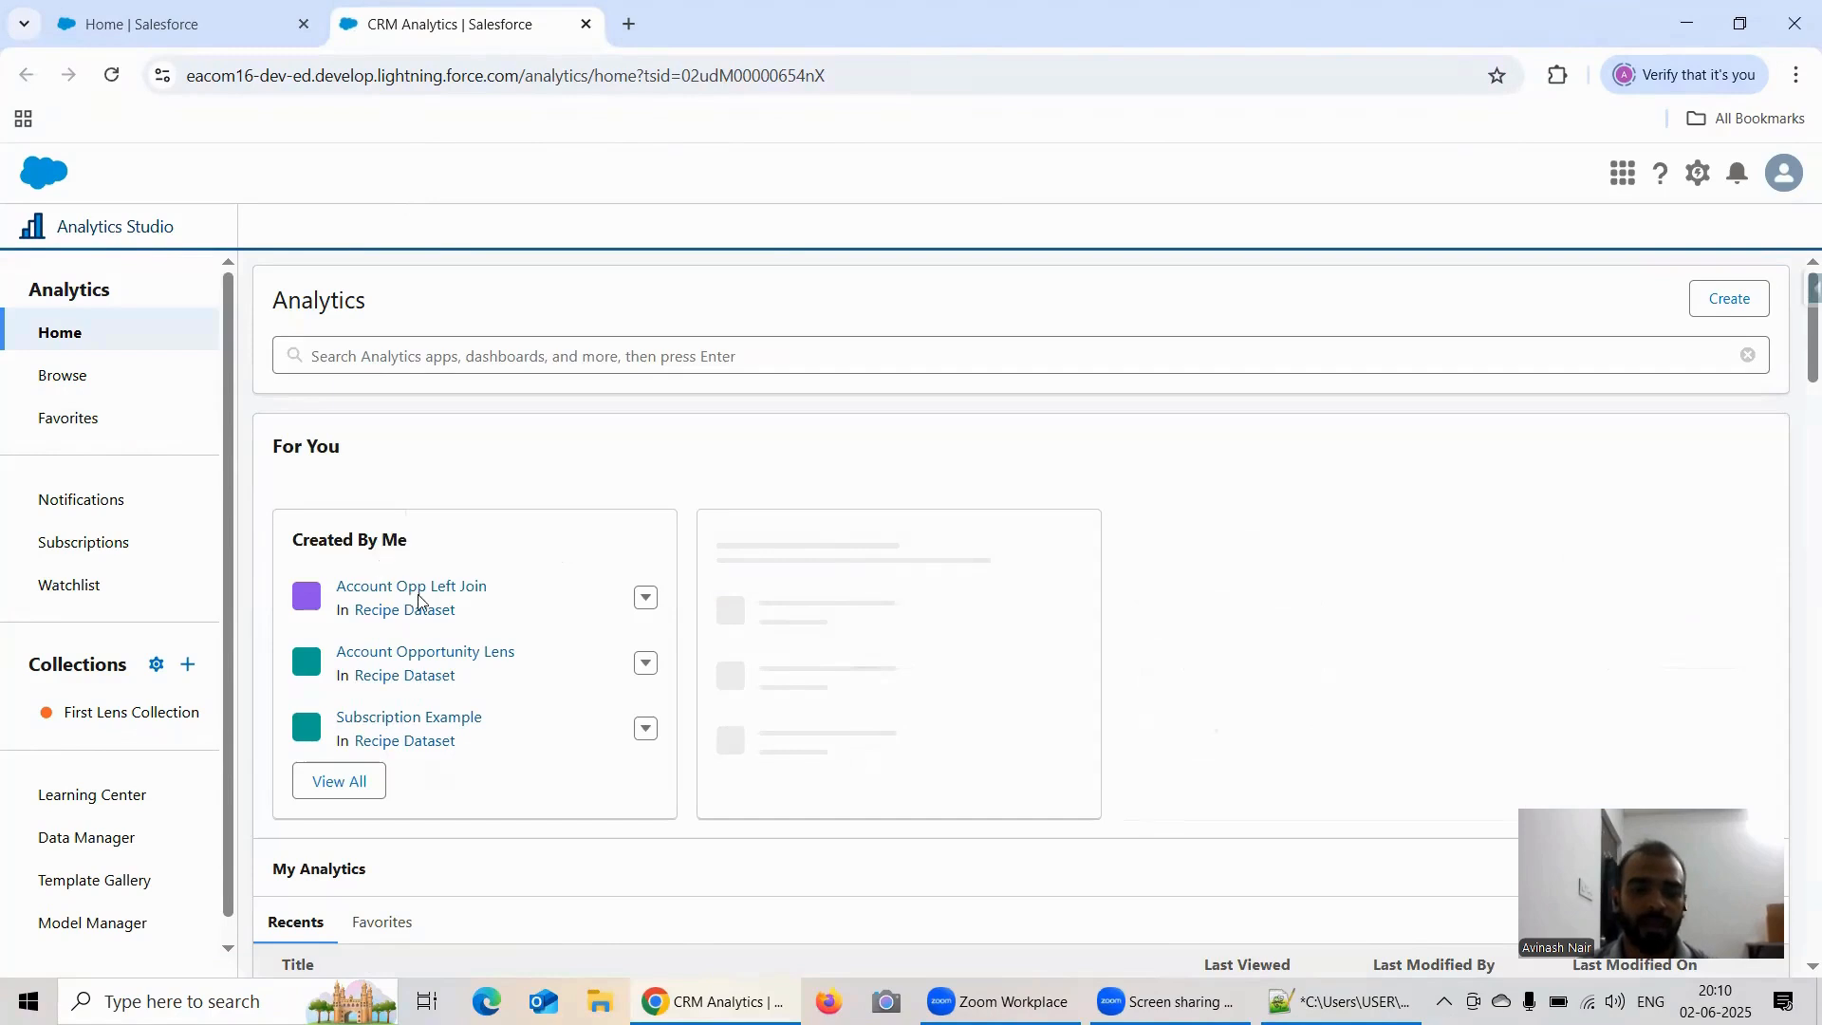
click(410, 608)
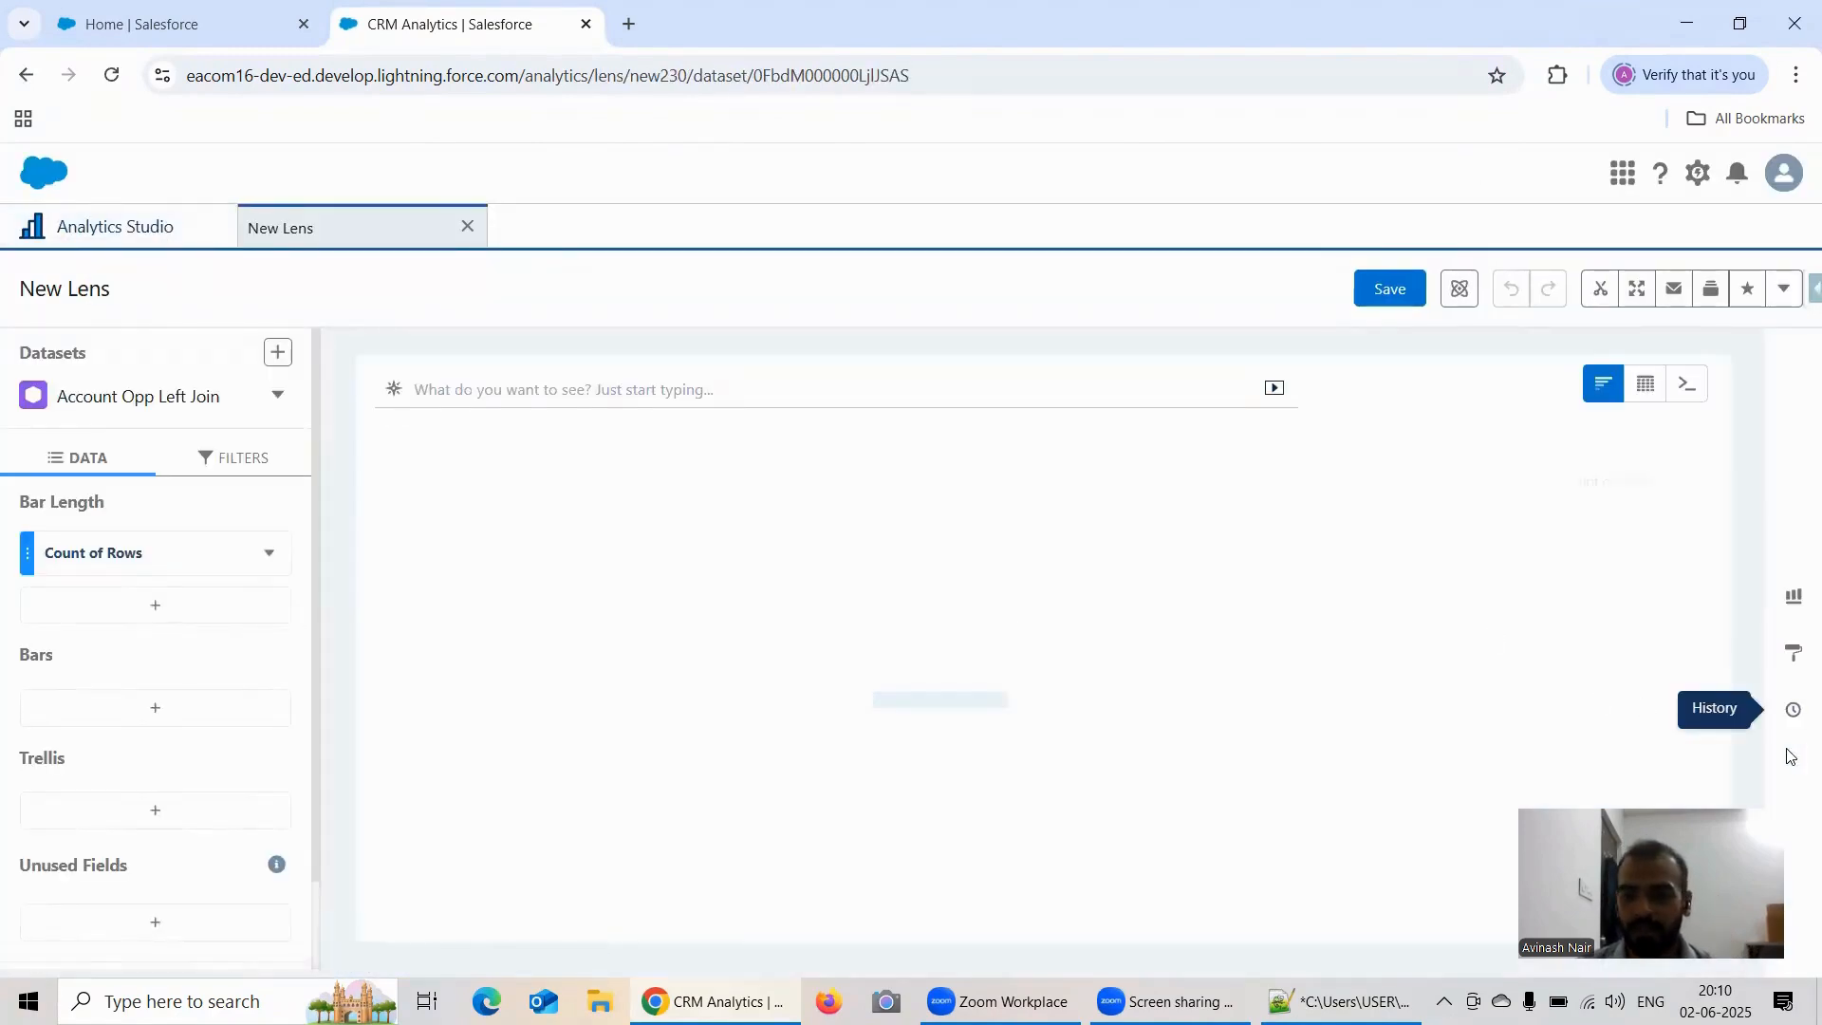
Step: Change the lens visualization to a Time Combo chart
click(1794, 598)
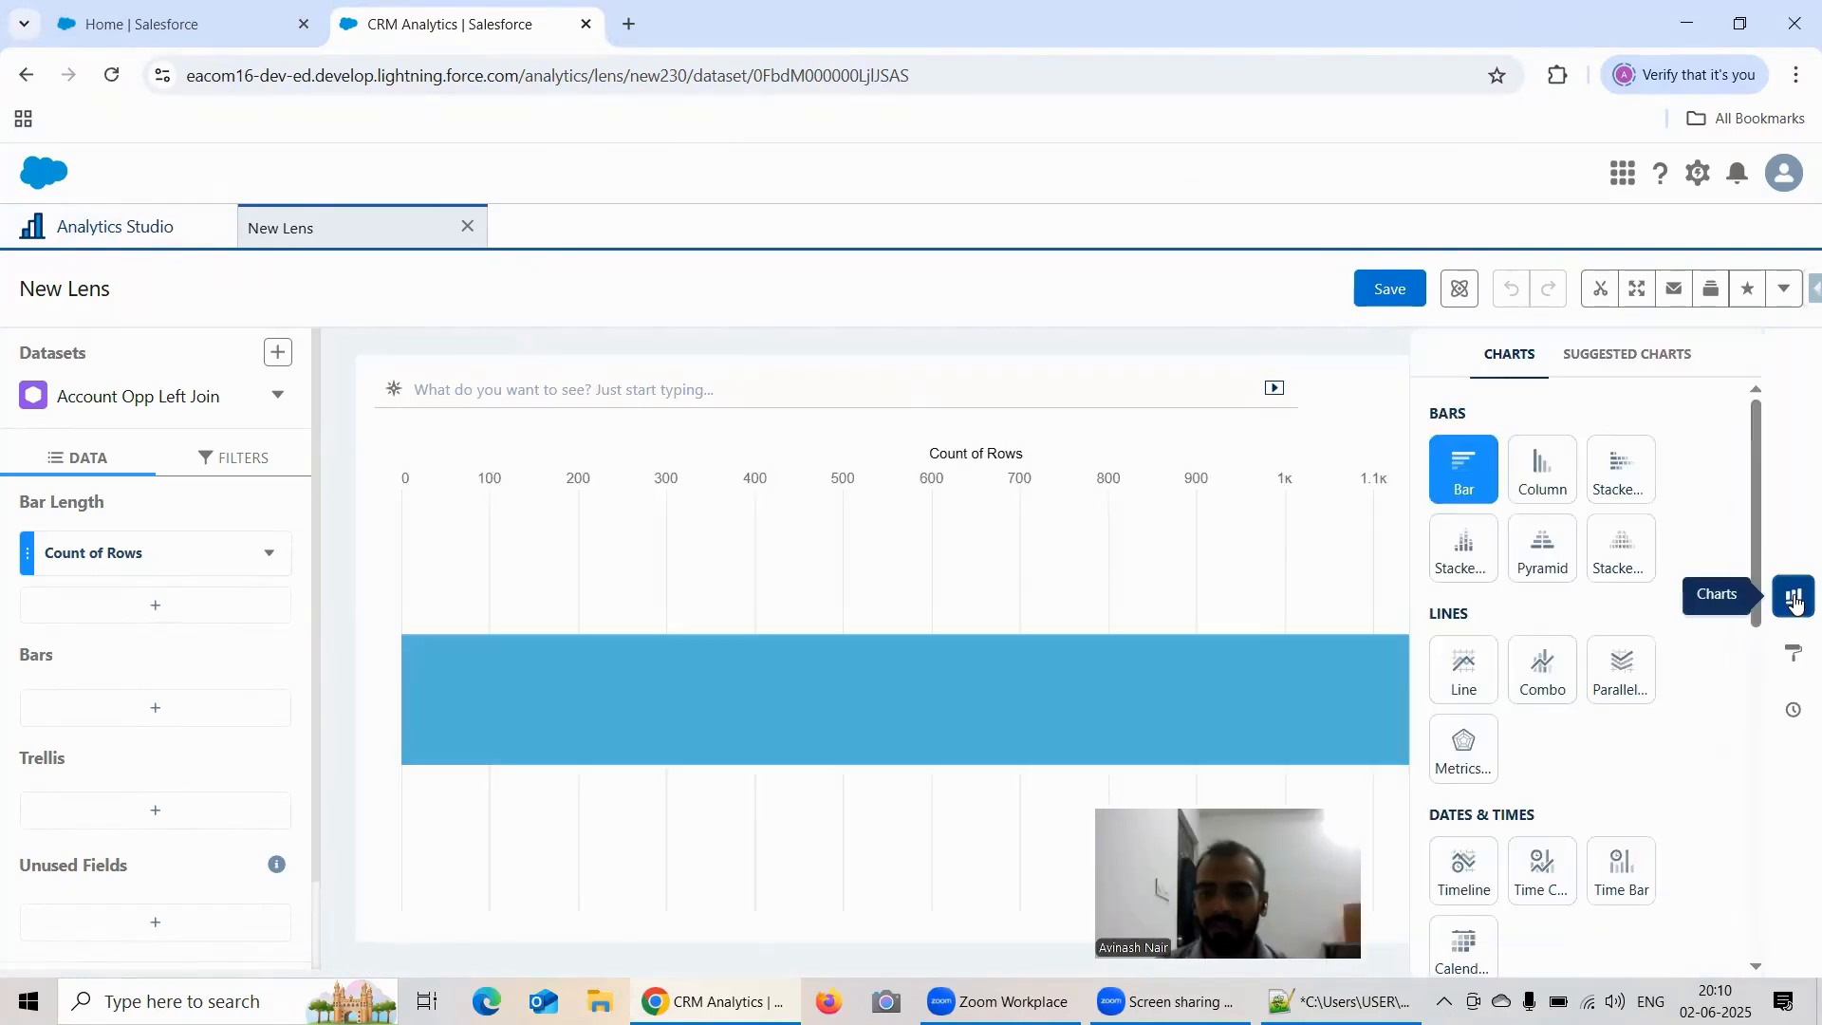
scroll(1521, 651, down, 2)
scroll(1556, 654, down, 1)
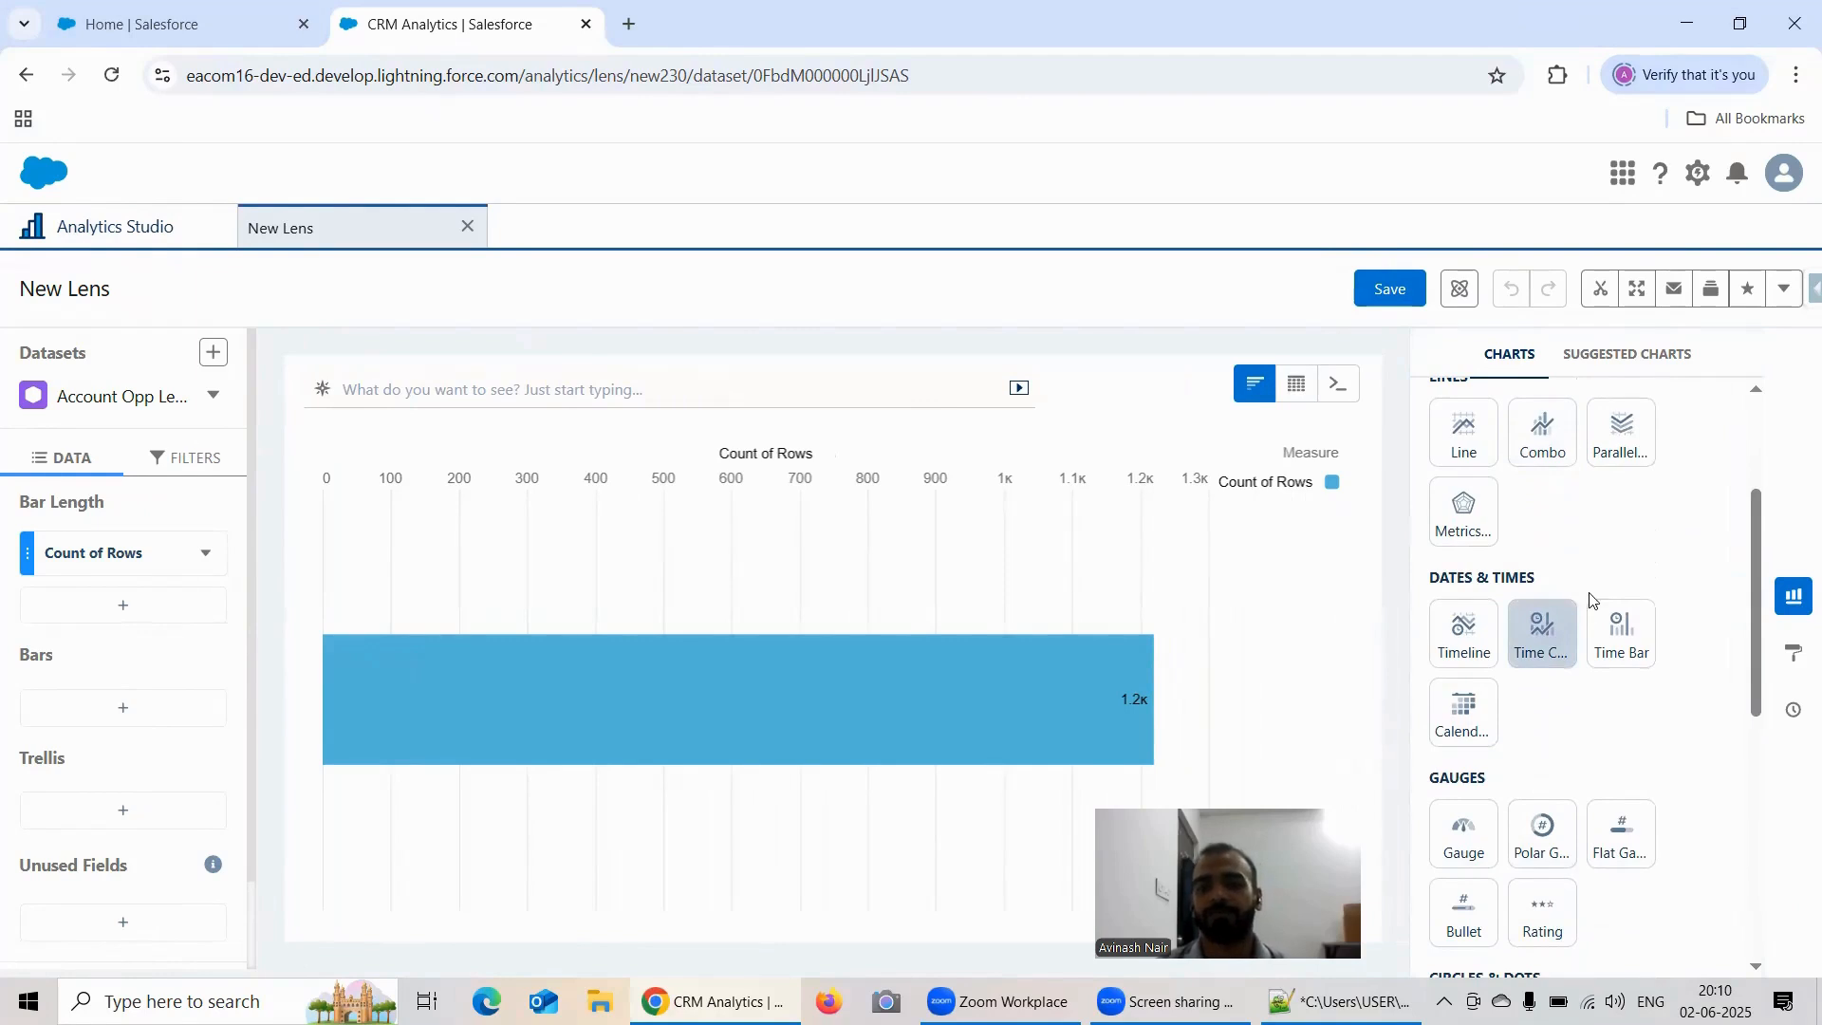
click(1561, 629)
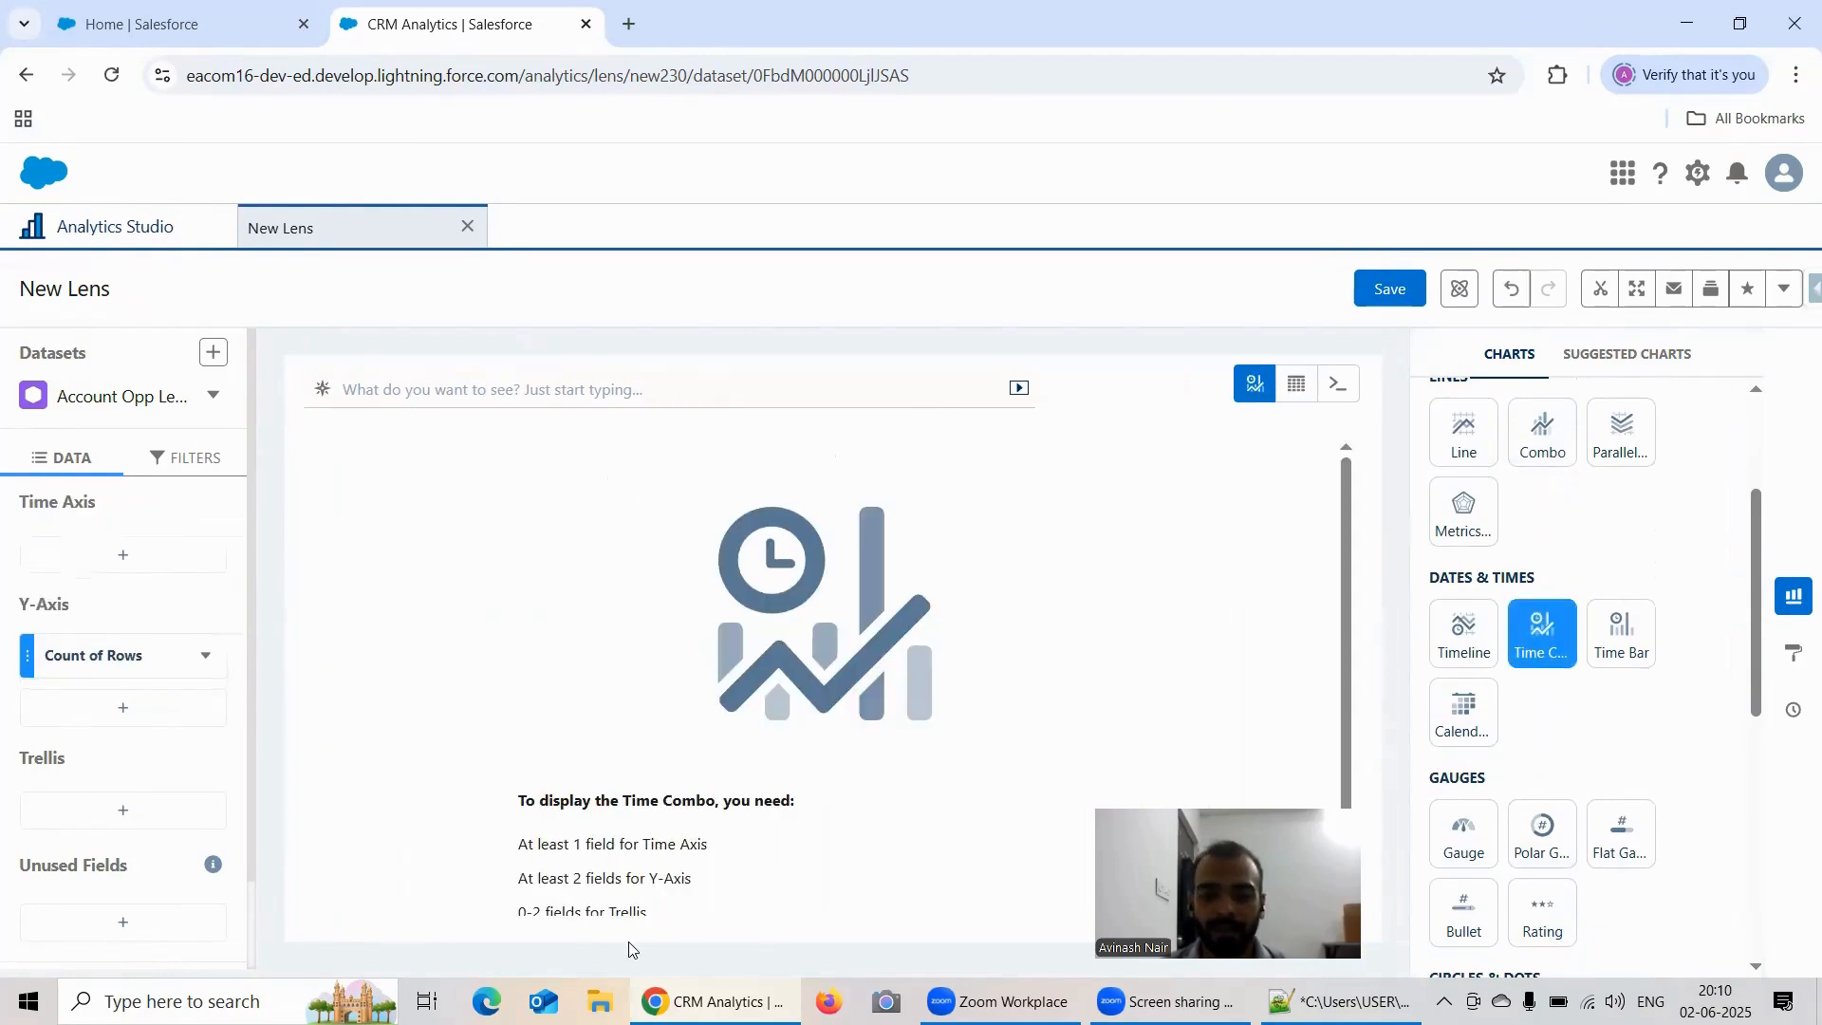
Step: Copy the Time Combo chart's field requirements into the Salesforce CRM Analytics Free Training Session notes in Notepad++, returning to the lens
scroll(732, 843, down, 1)
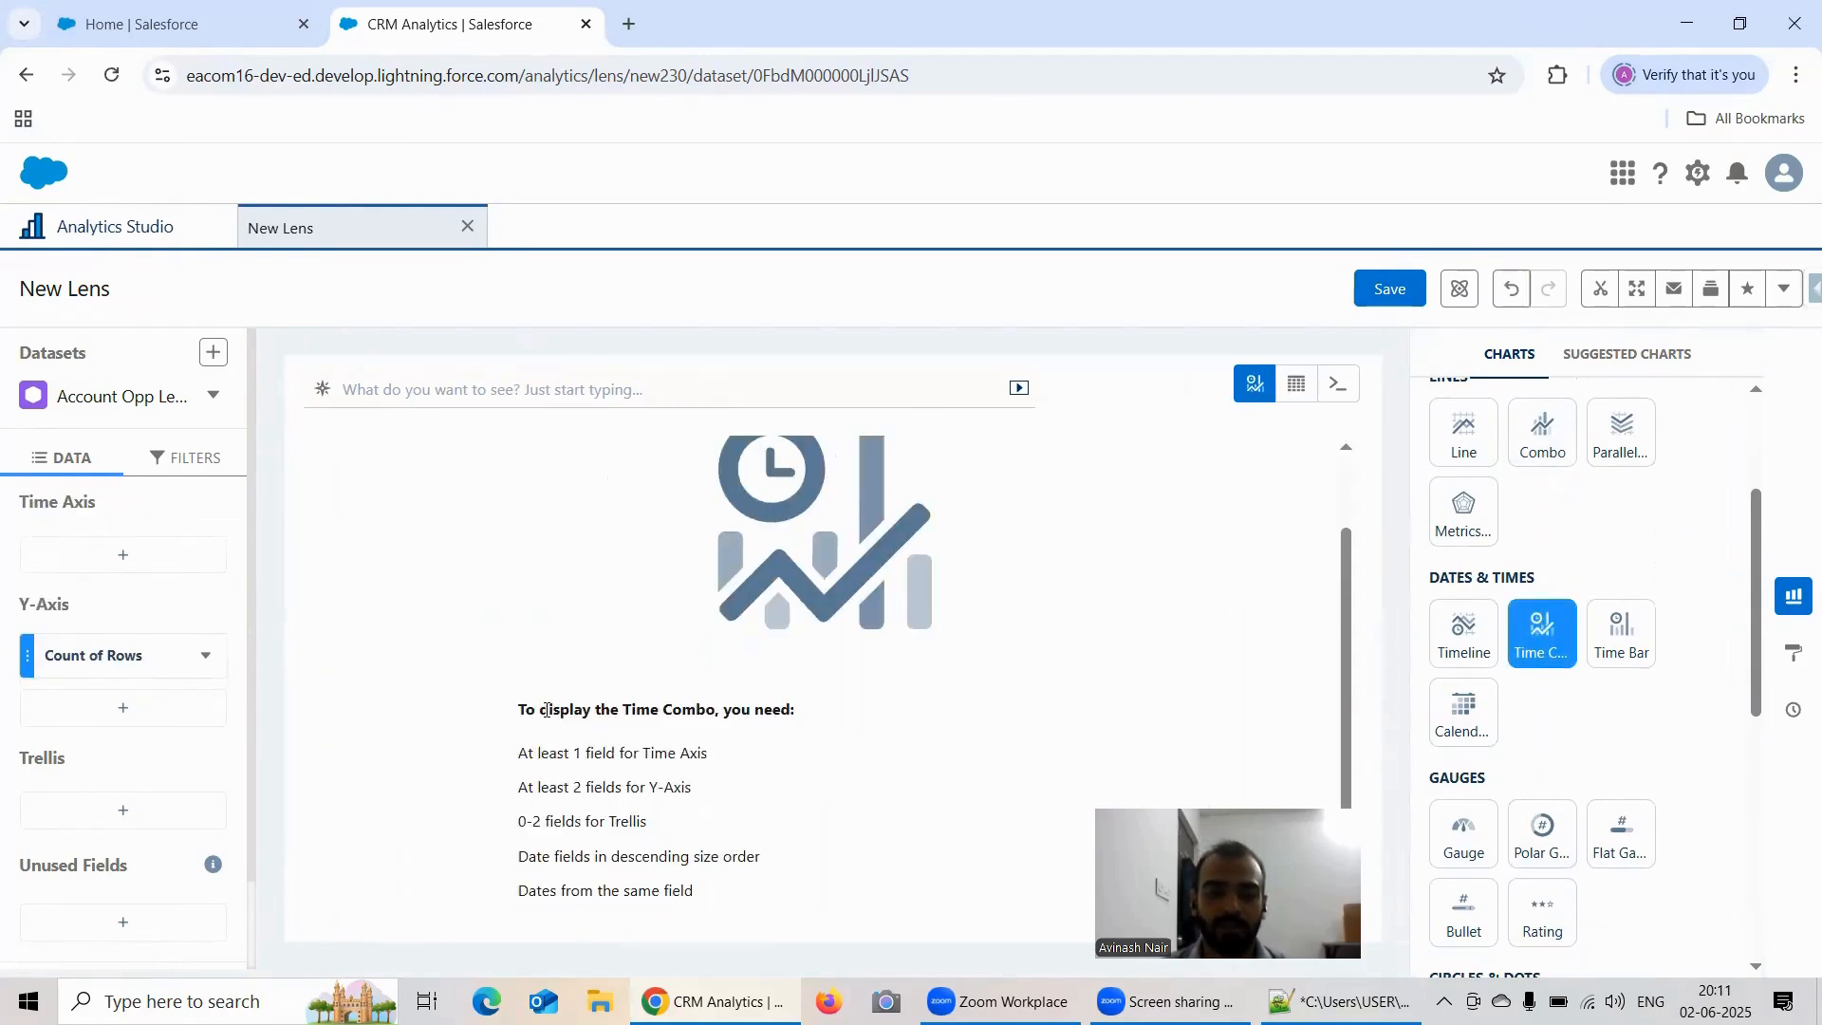
click(1341, 1001)
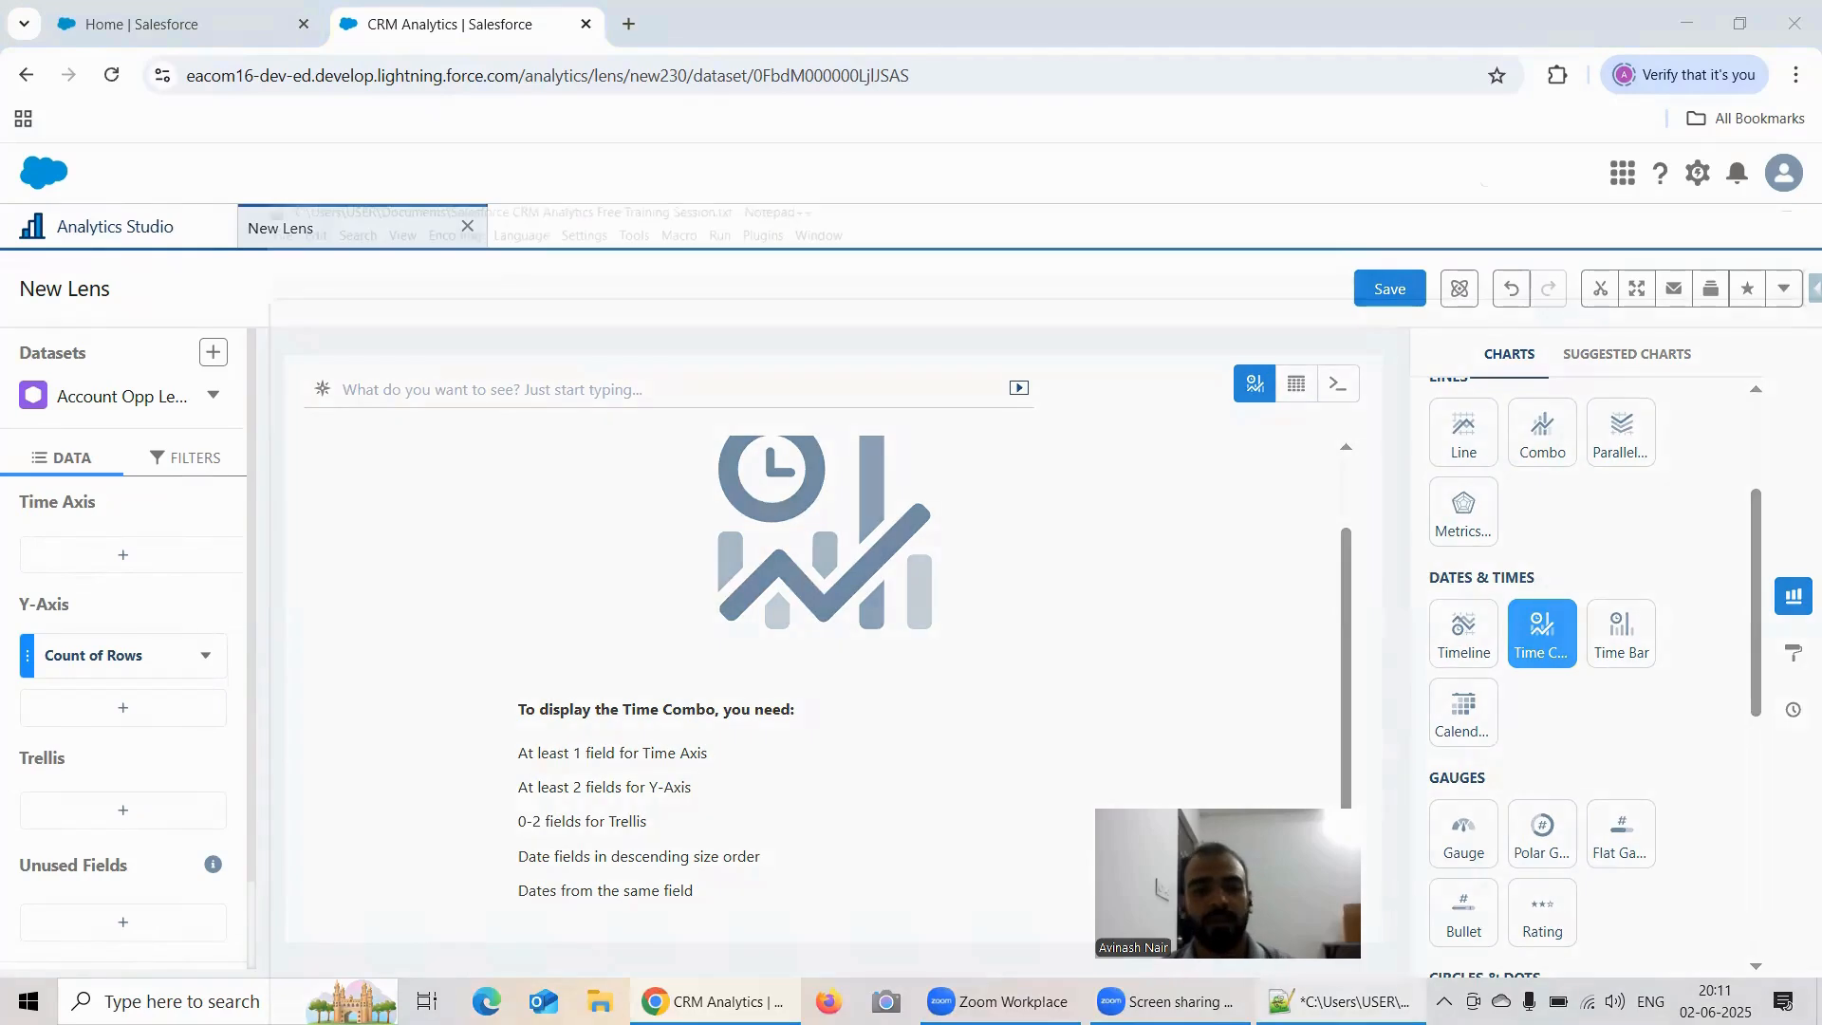
text(To display the Time Combo, you need: At least 1 field for Time Axis At least 2 fields for Y-Axis 0-2 fields for Trellis Date fields in descending size order Dates from the same field)
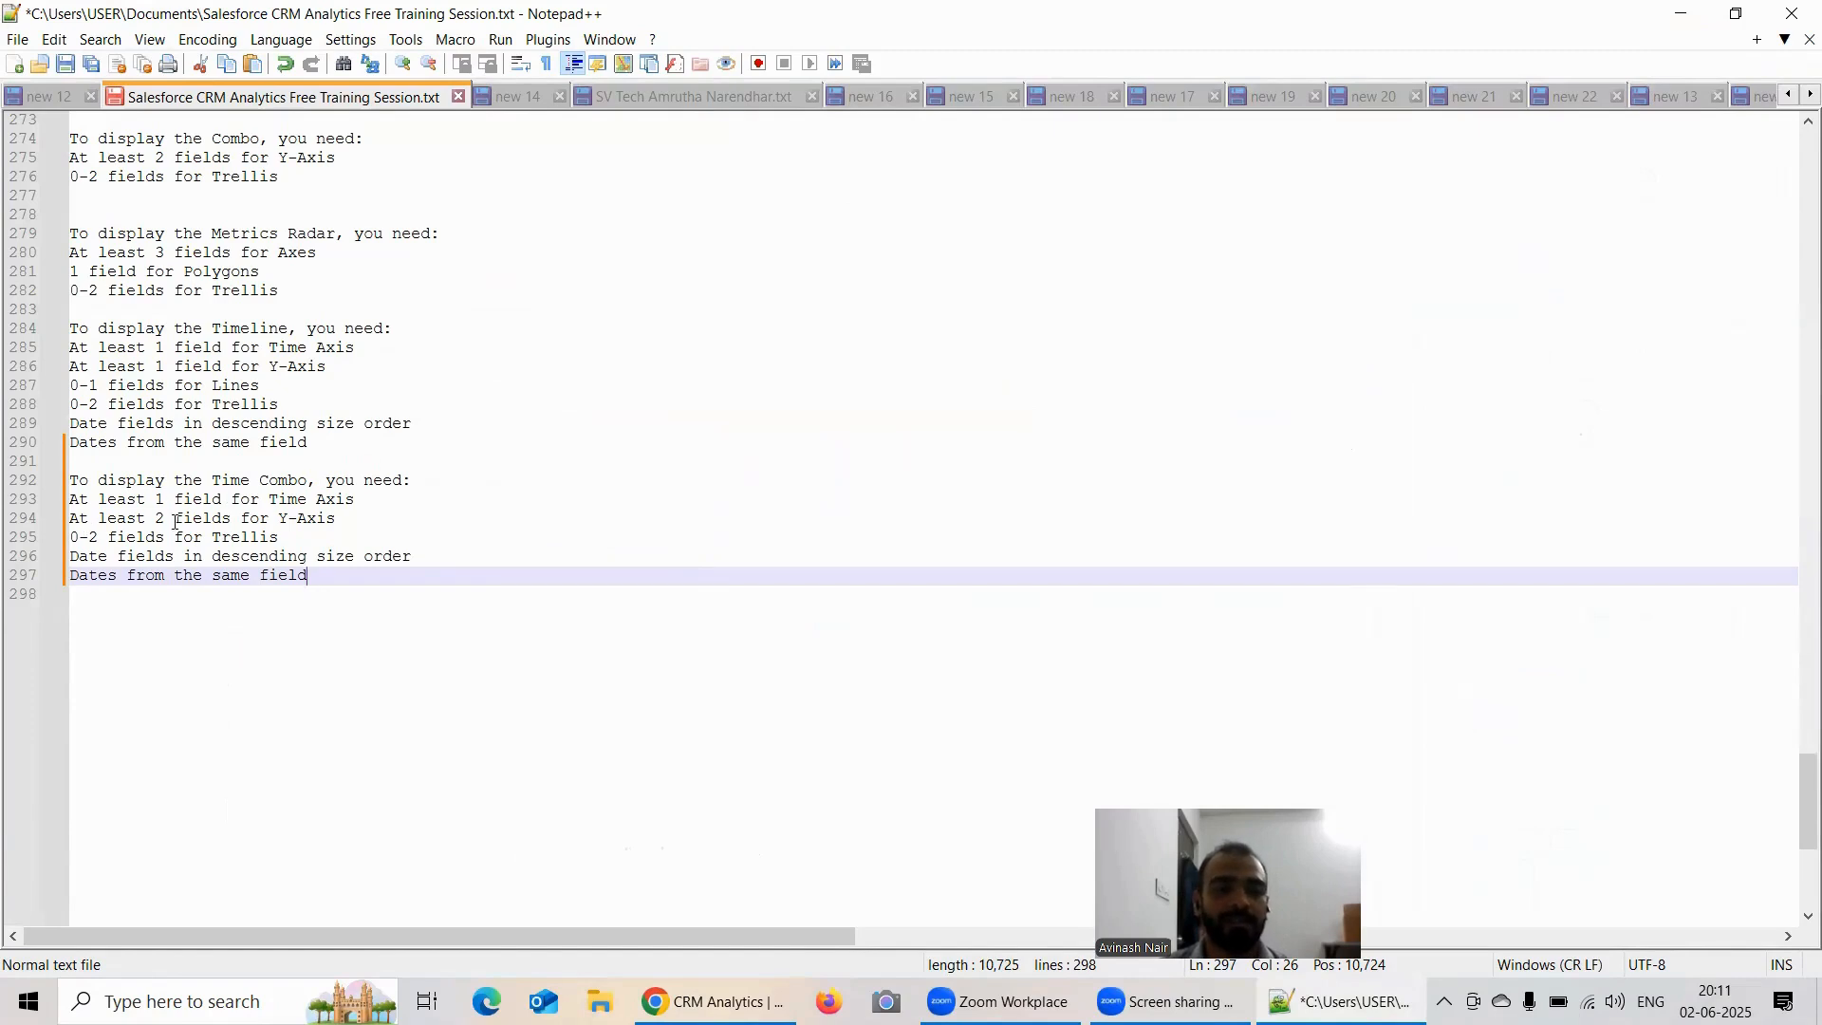
click(1681, 13)
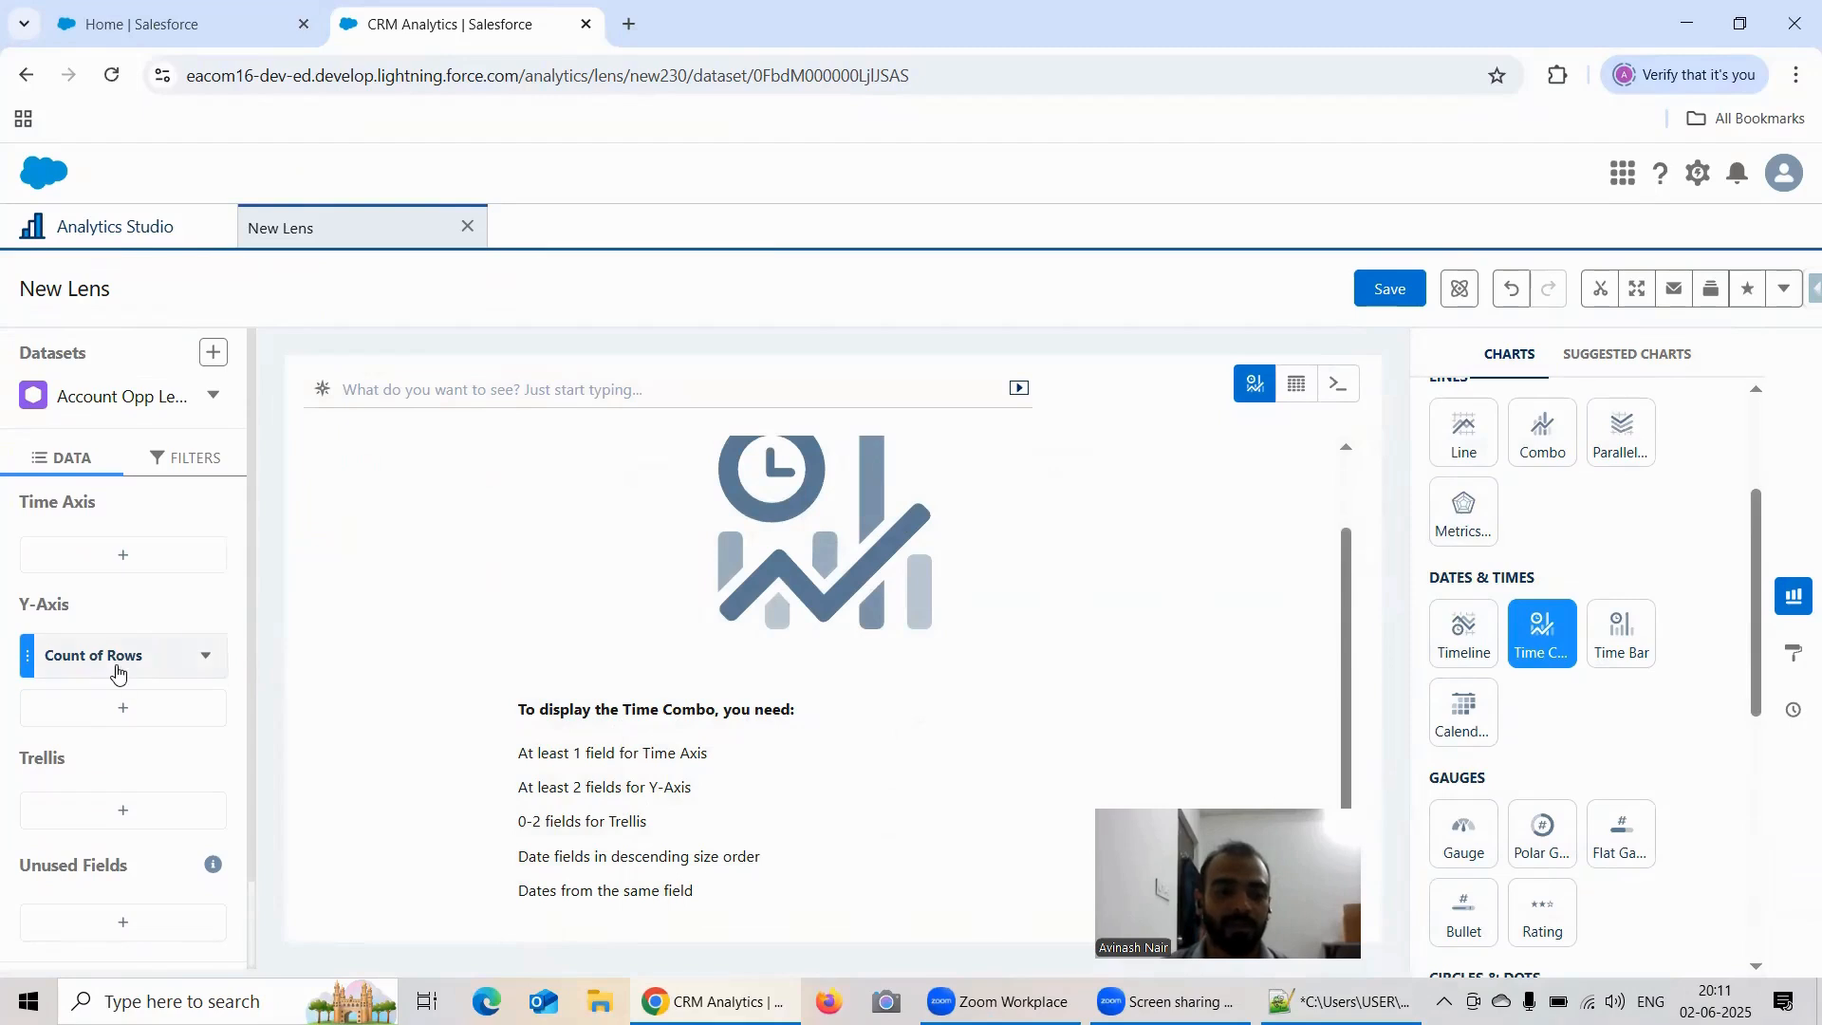
Step: Set the Y-Axis measures to Sum of Amount and Average of Amount
click(117, 657)
click(267, 369)
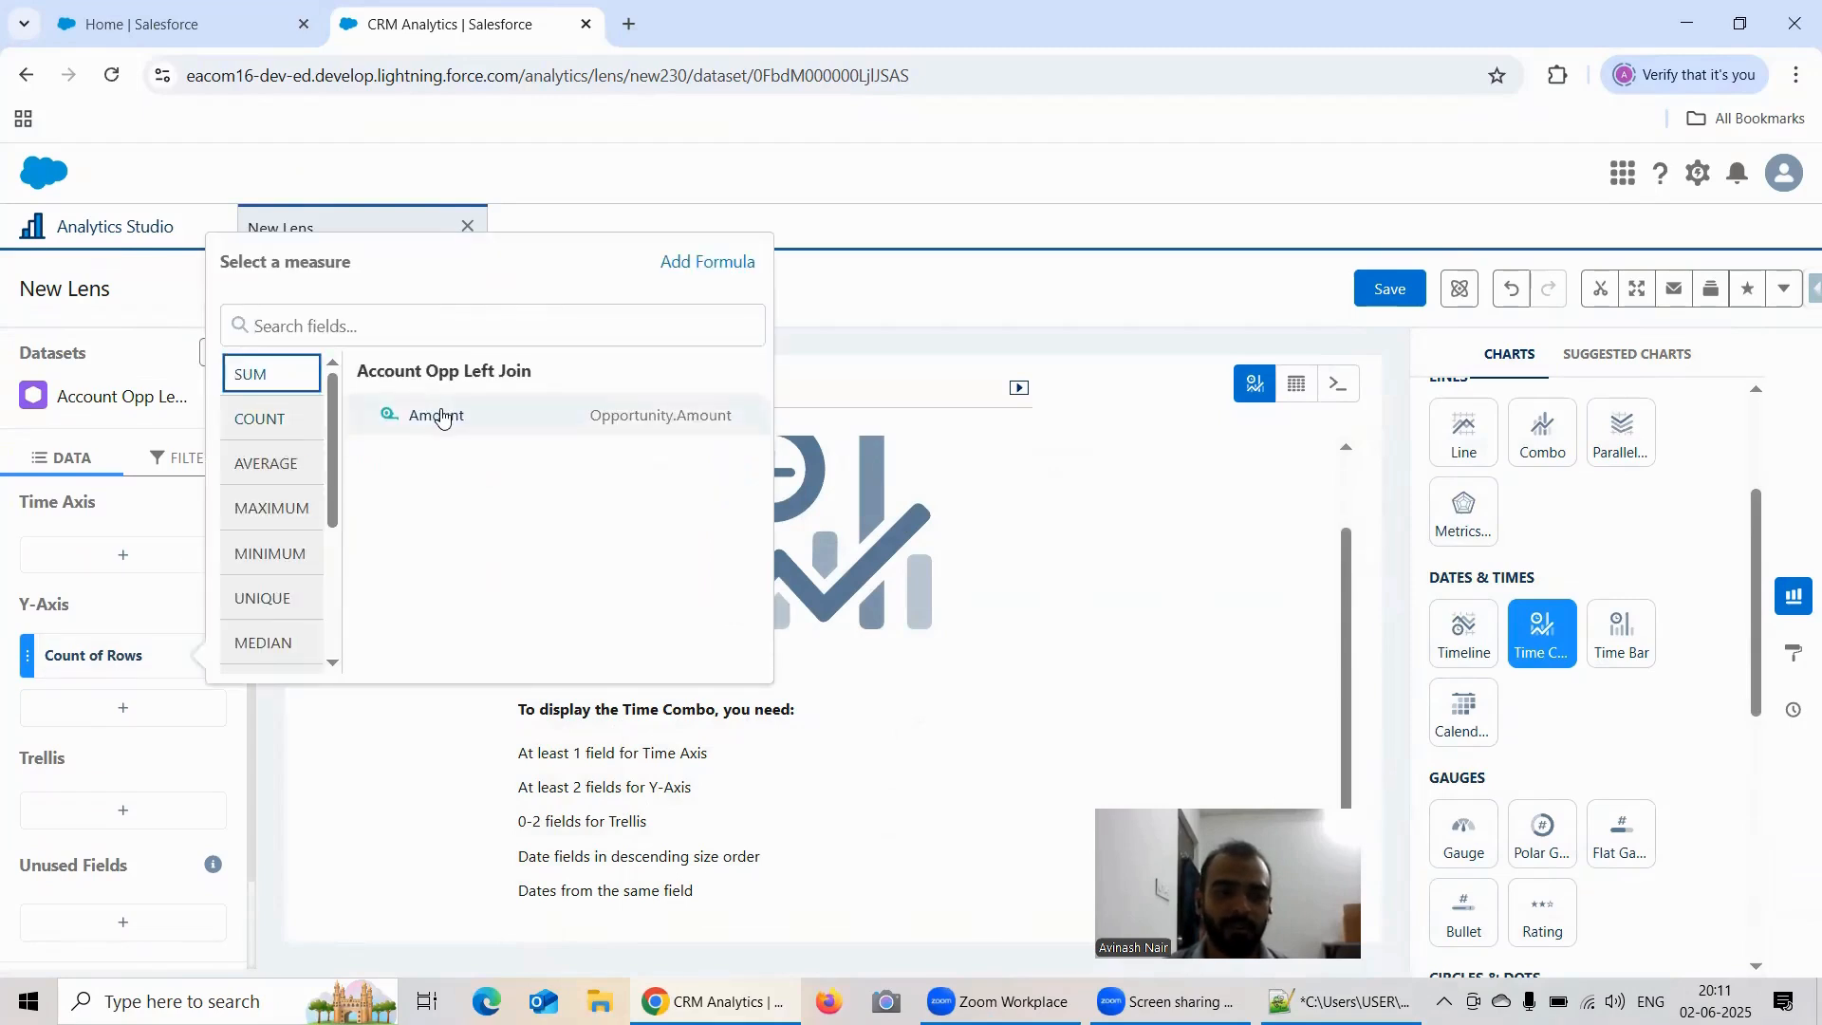
click(429, 414)
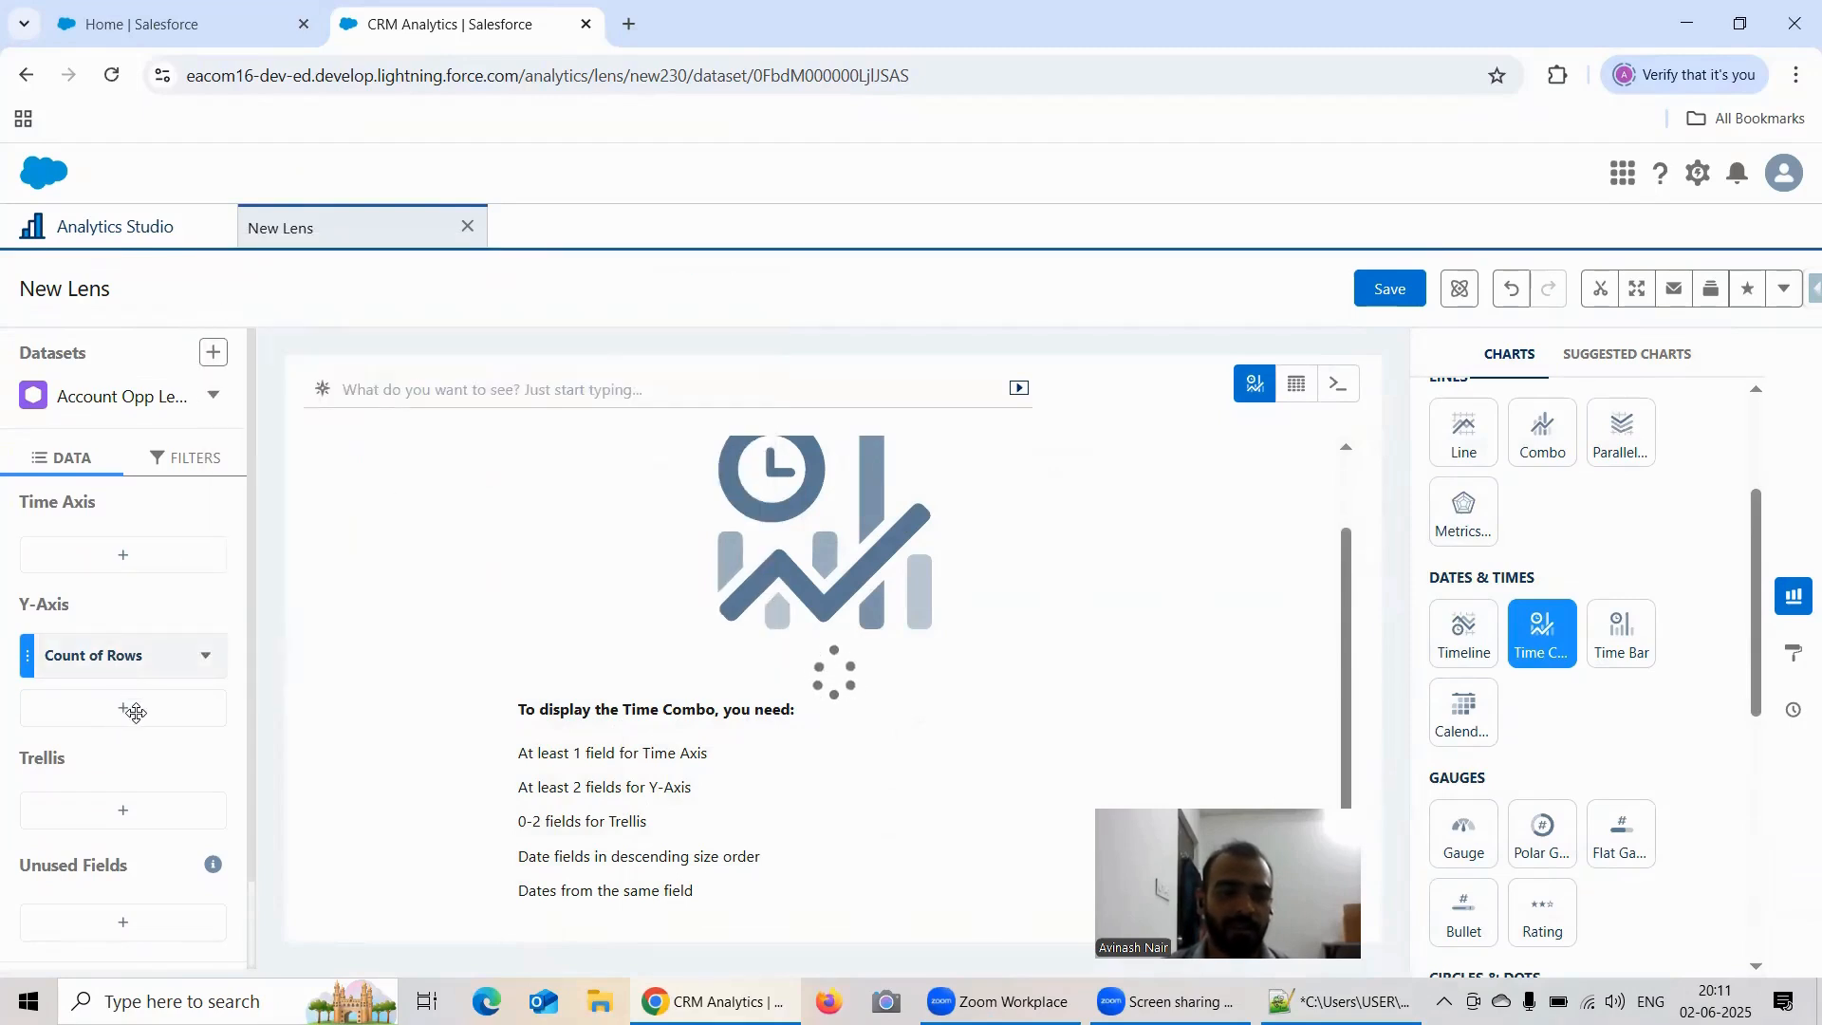
click(136, 716)
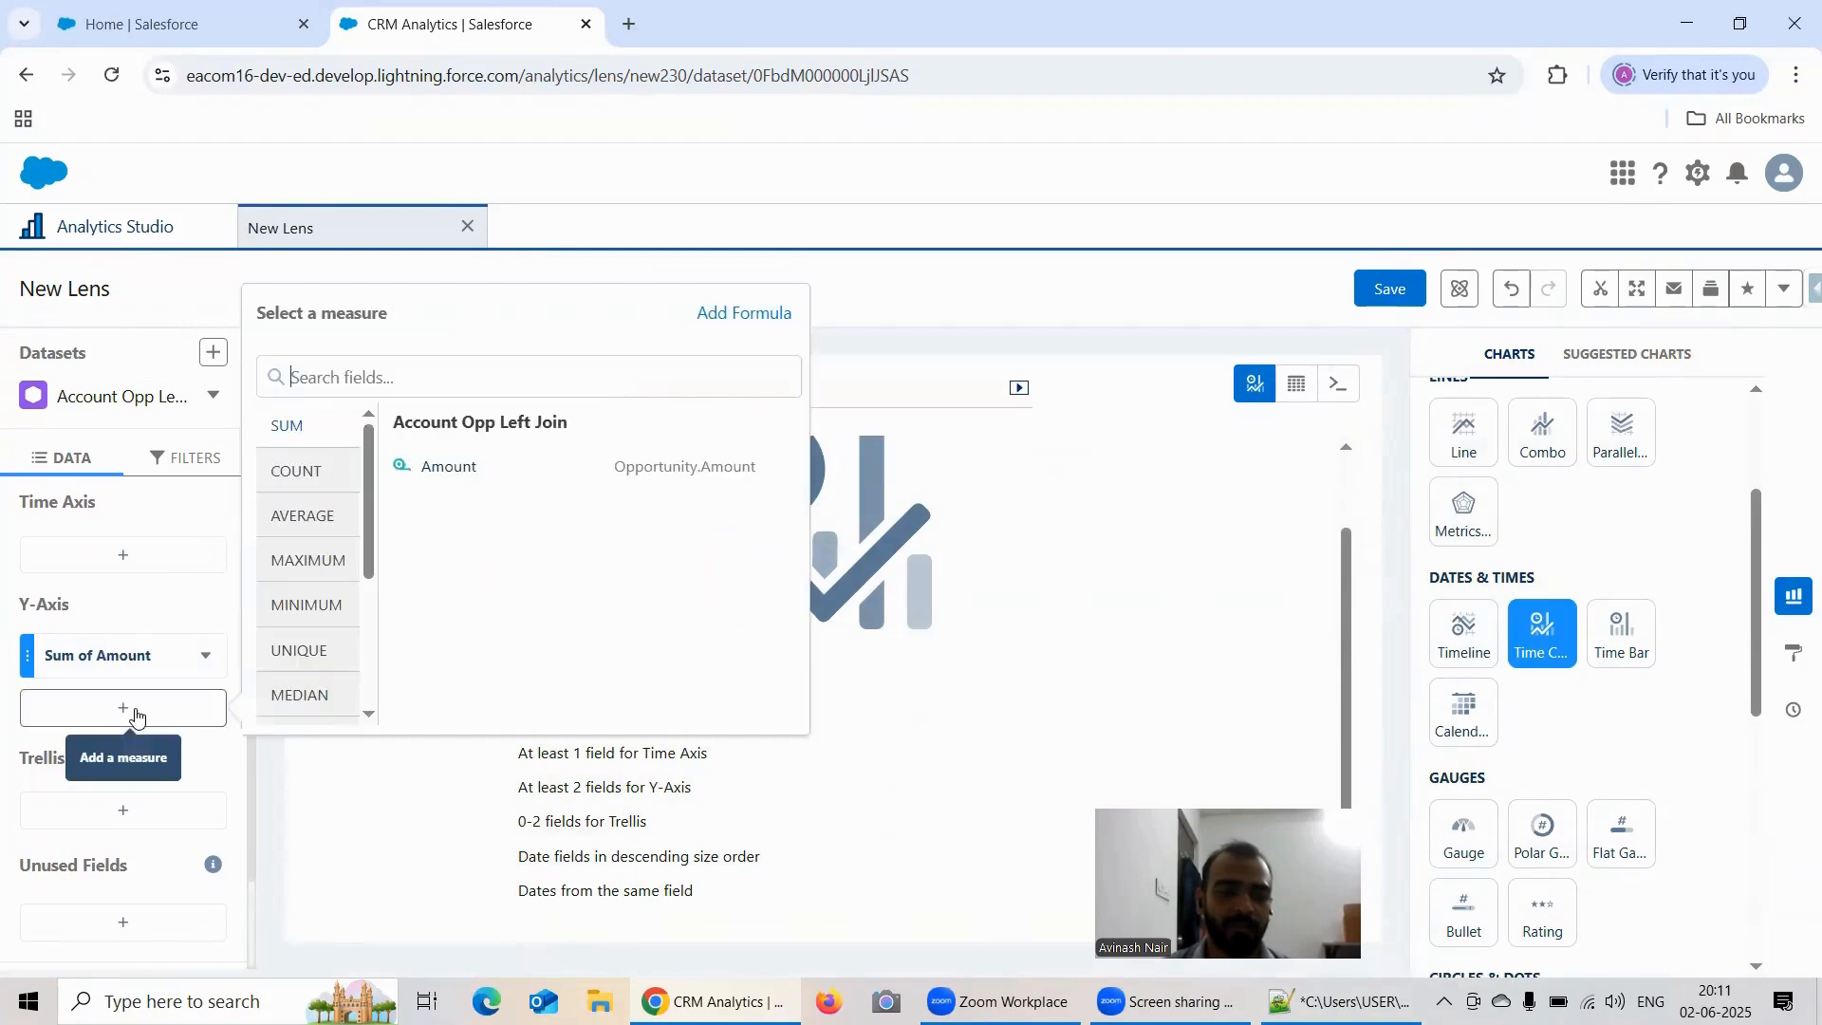
click(305, 513)
click(447, 466)
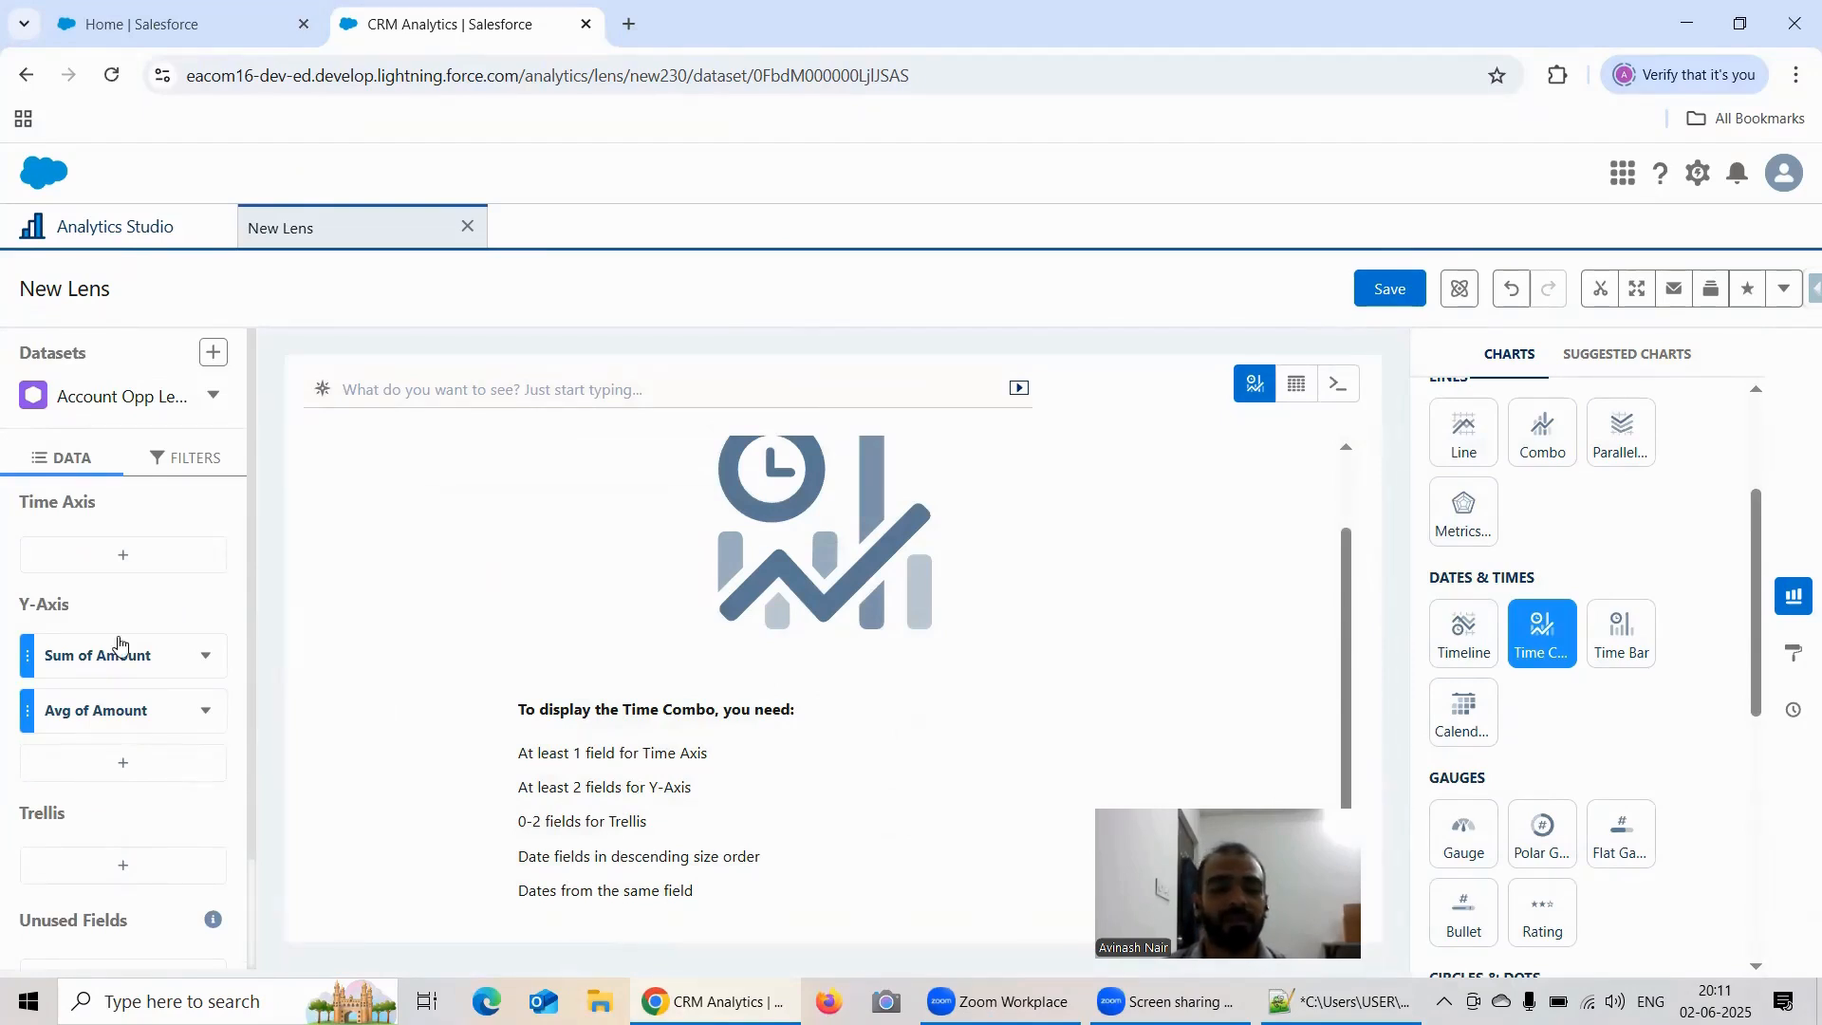
Step: Group the Time Axis by Opportunity Close Date at the Year-Month level
click(123, 554)
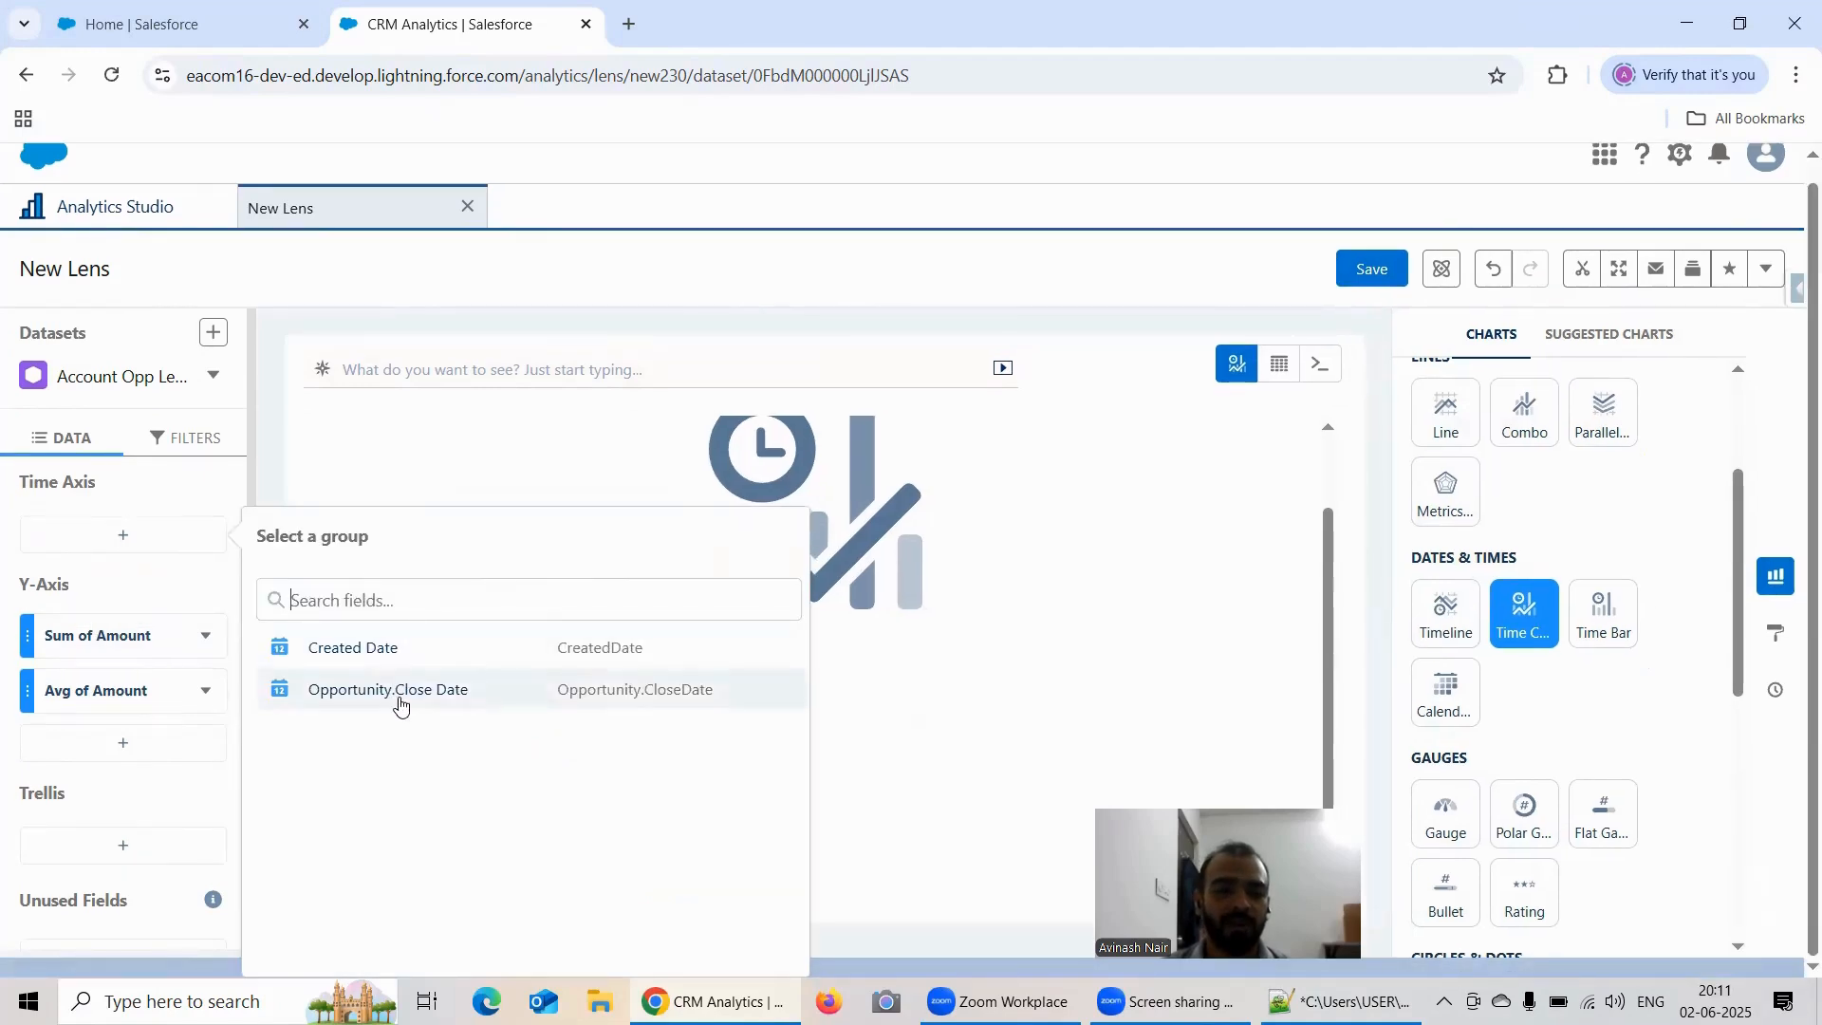
click(570, 697)
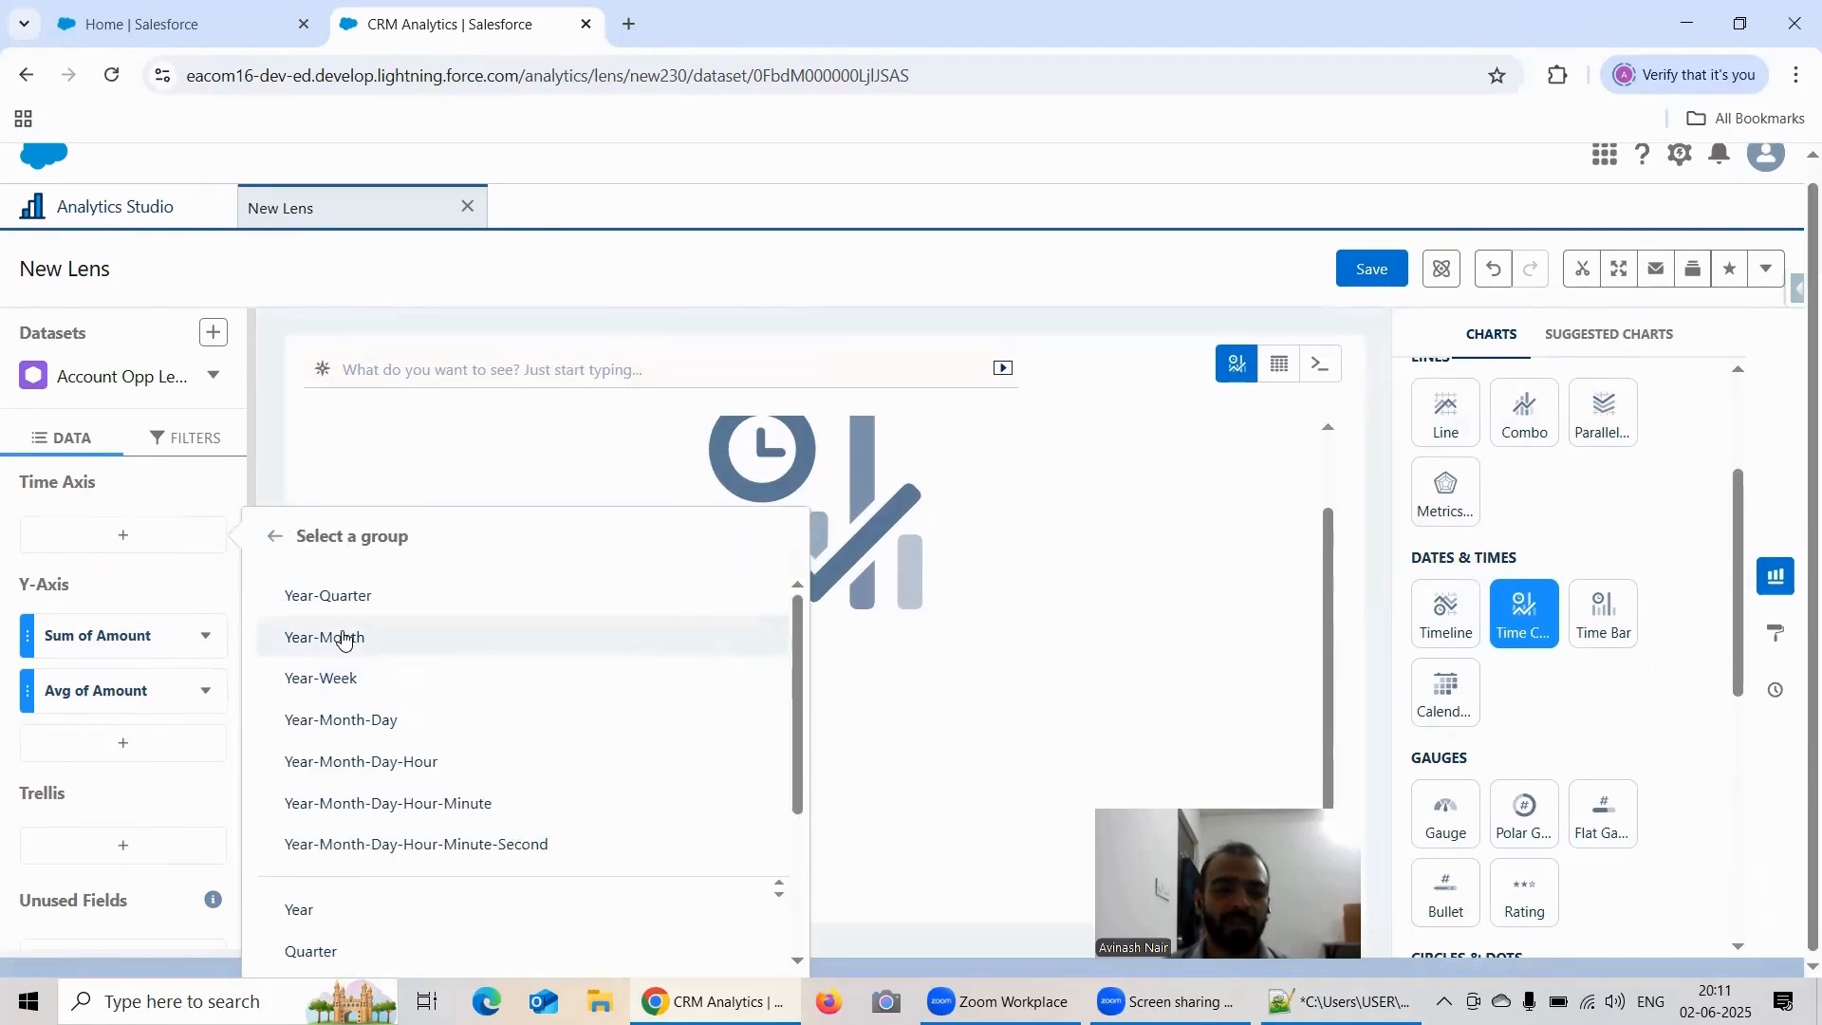
click(456, 639)
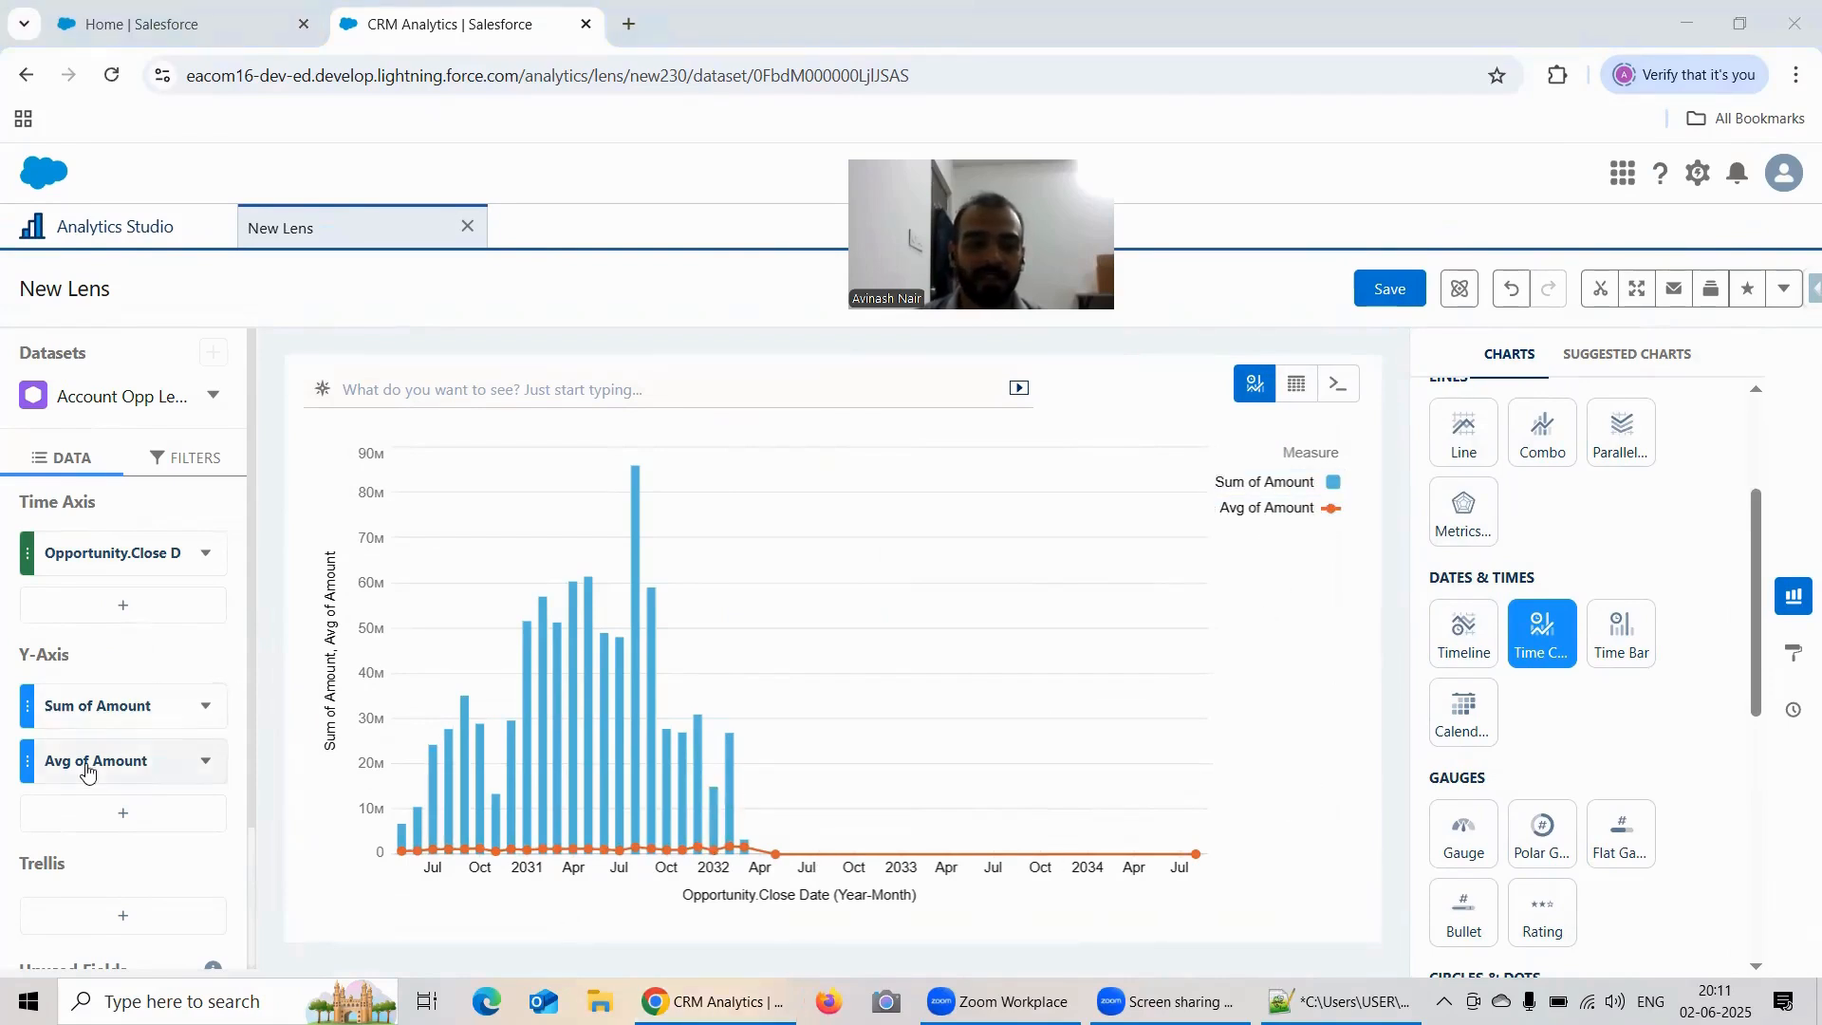
Step: Duplicate the Analytics Studio home page into another browser tab and return to the new lens
scroll(86, 769, down, 2)
click(1794, 652)
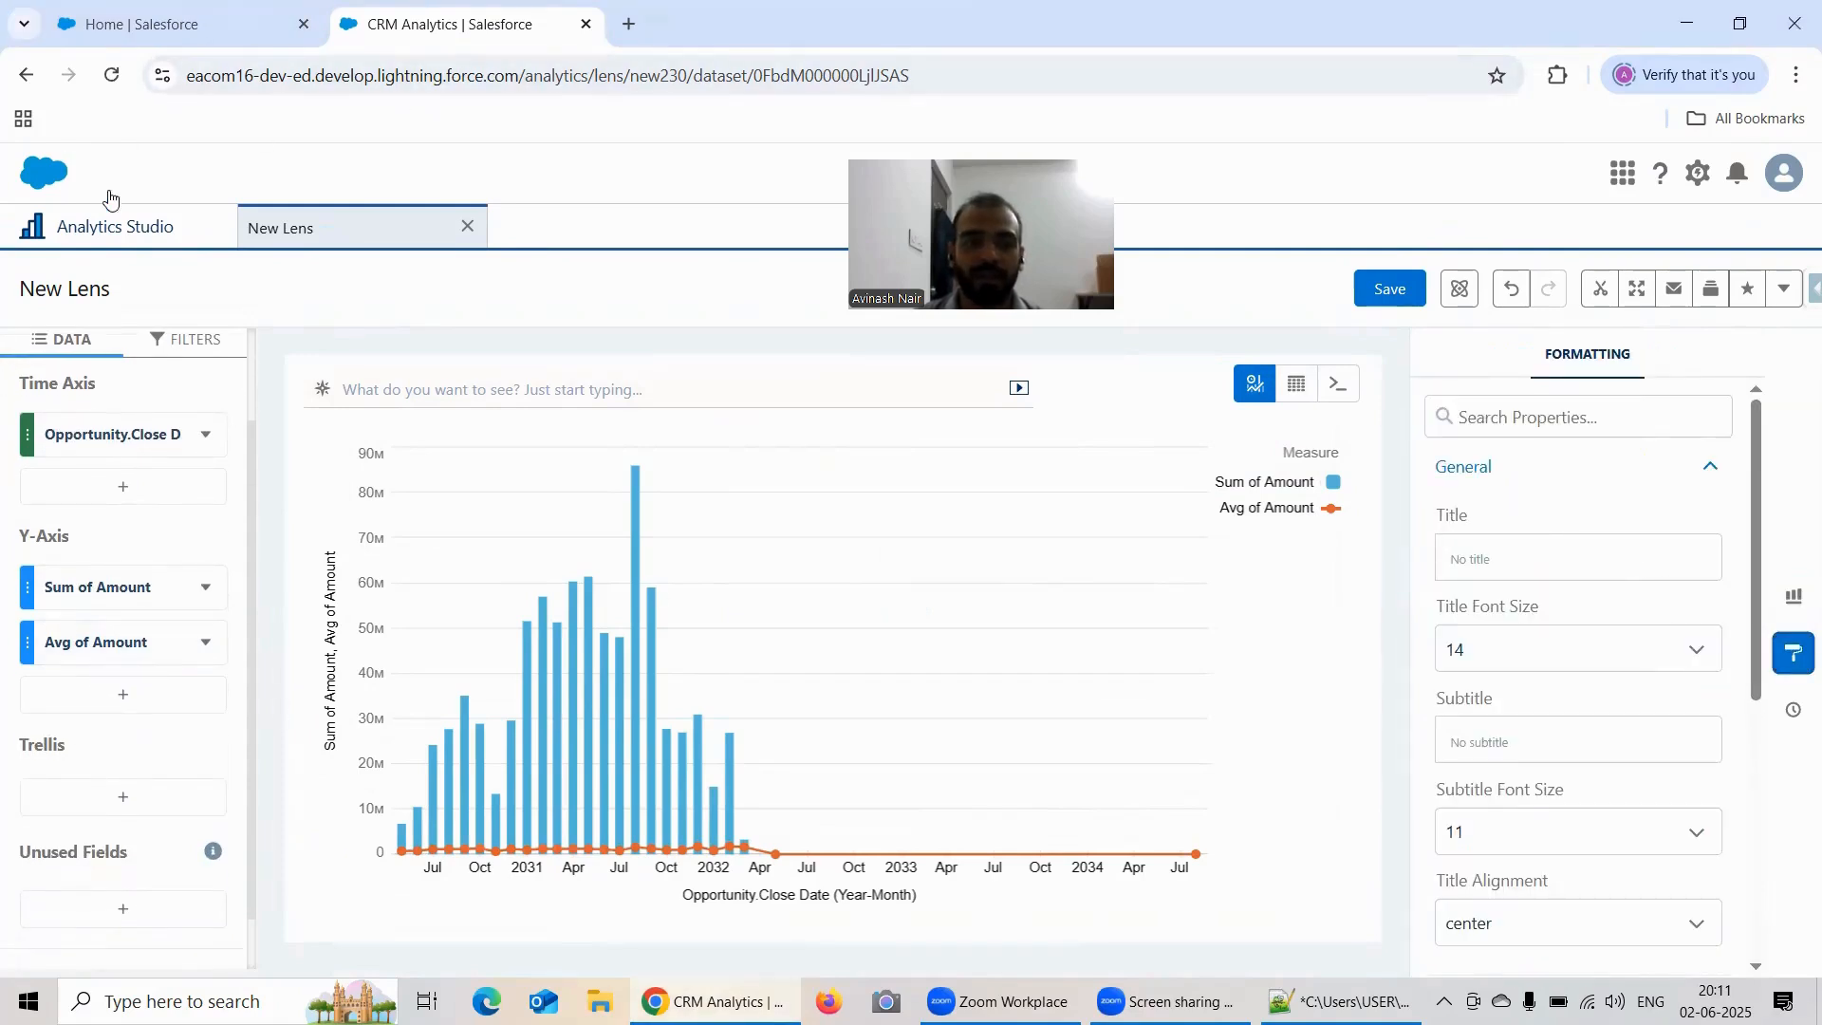
click(115, 228)
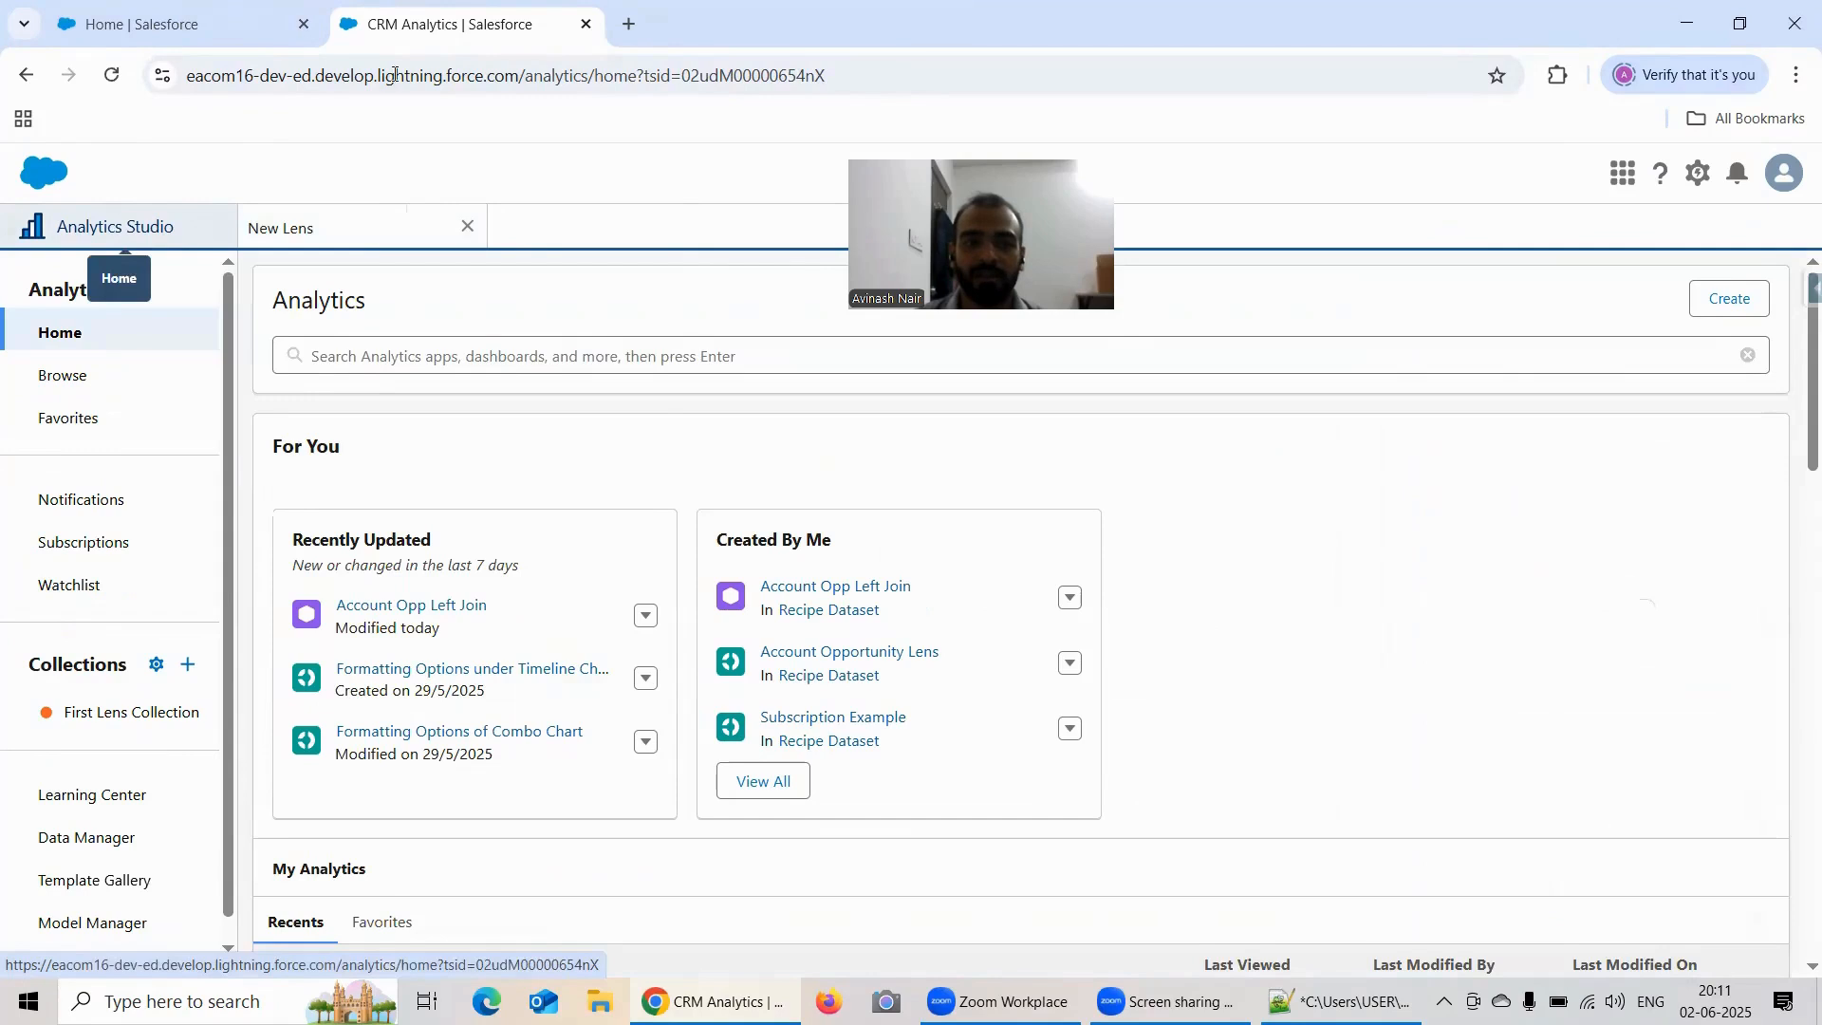
right_click(399, 25)
click(508, 232)
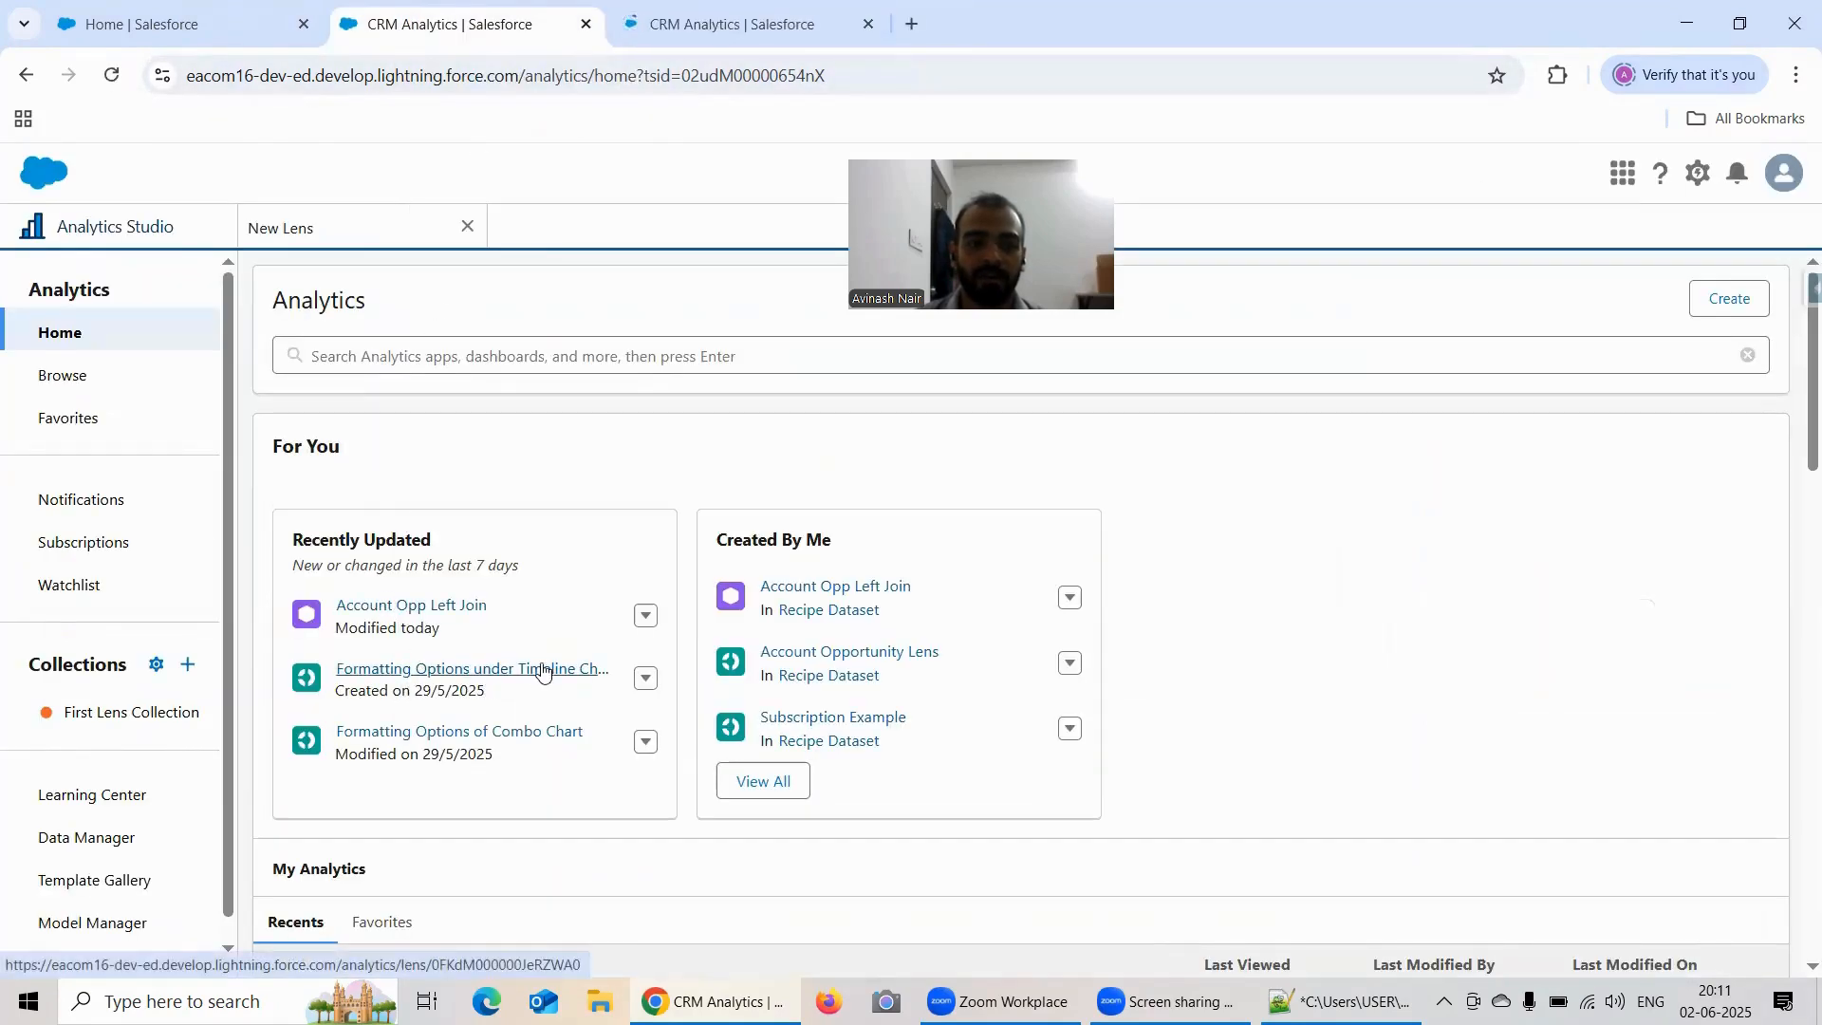
click(319, 233)
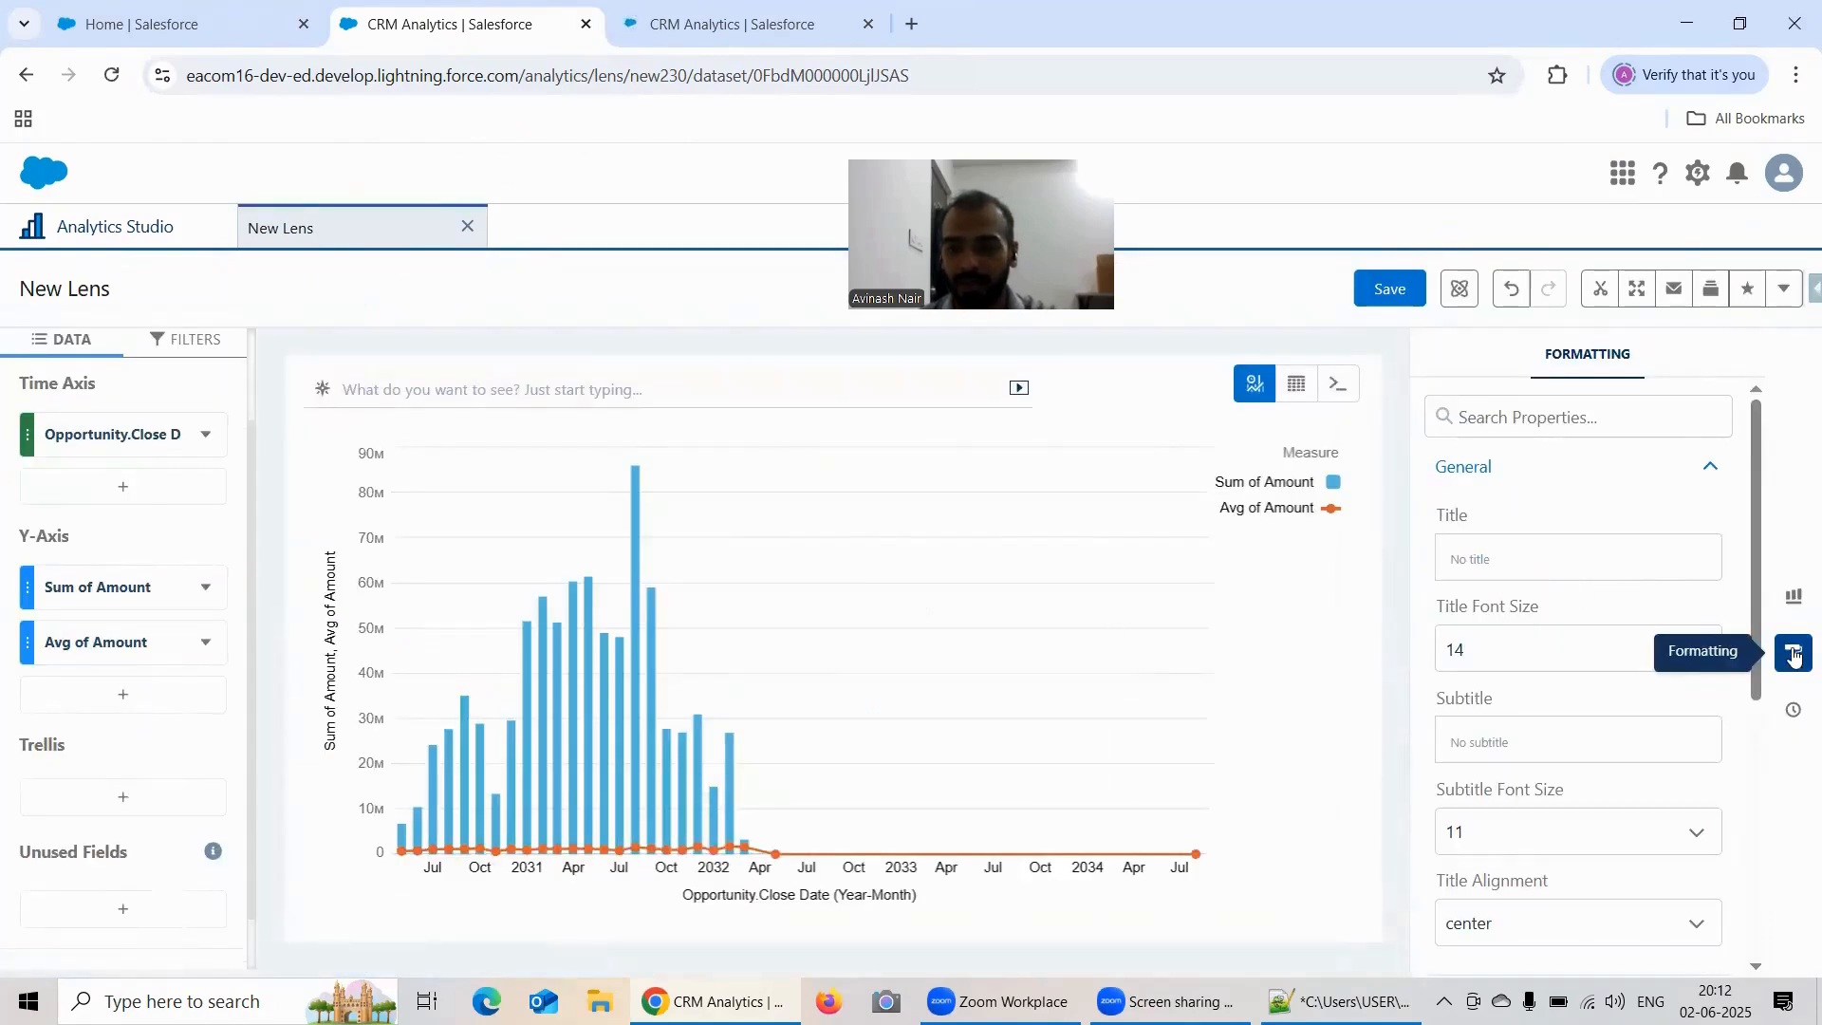
Step: Title the chart "Time Combo Chart" in its general formatting properties
click(1792, 598)
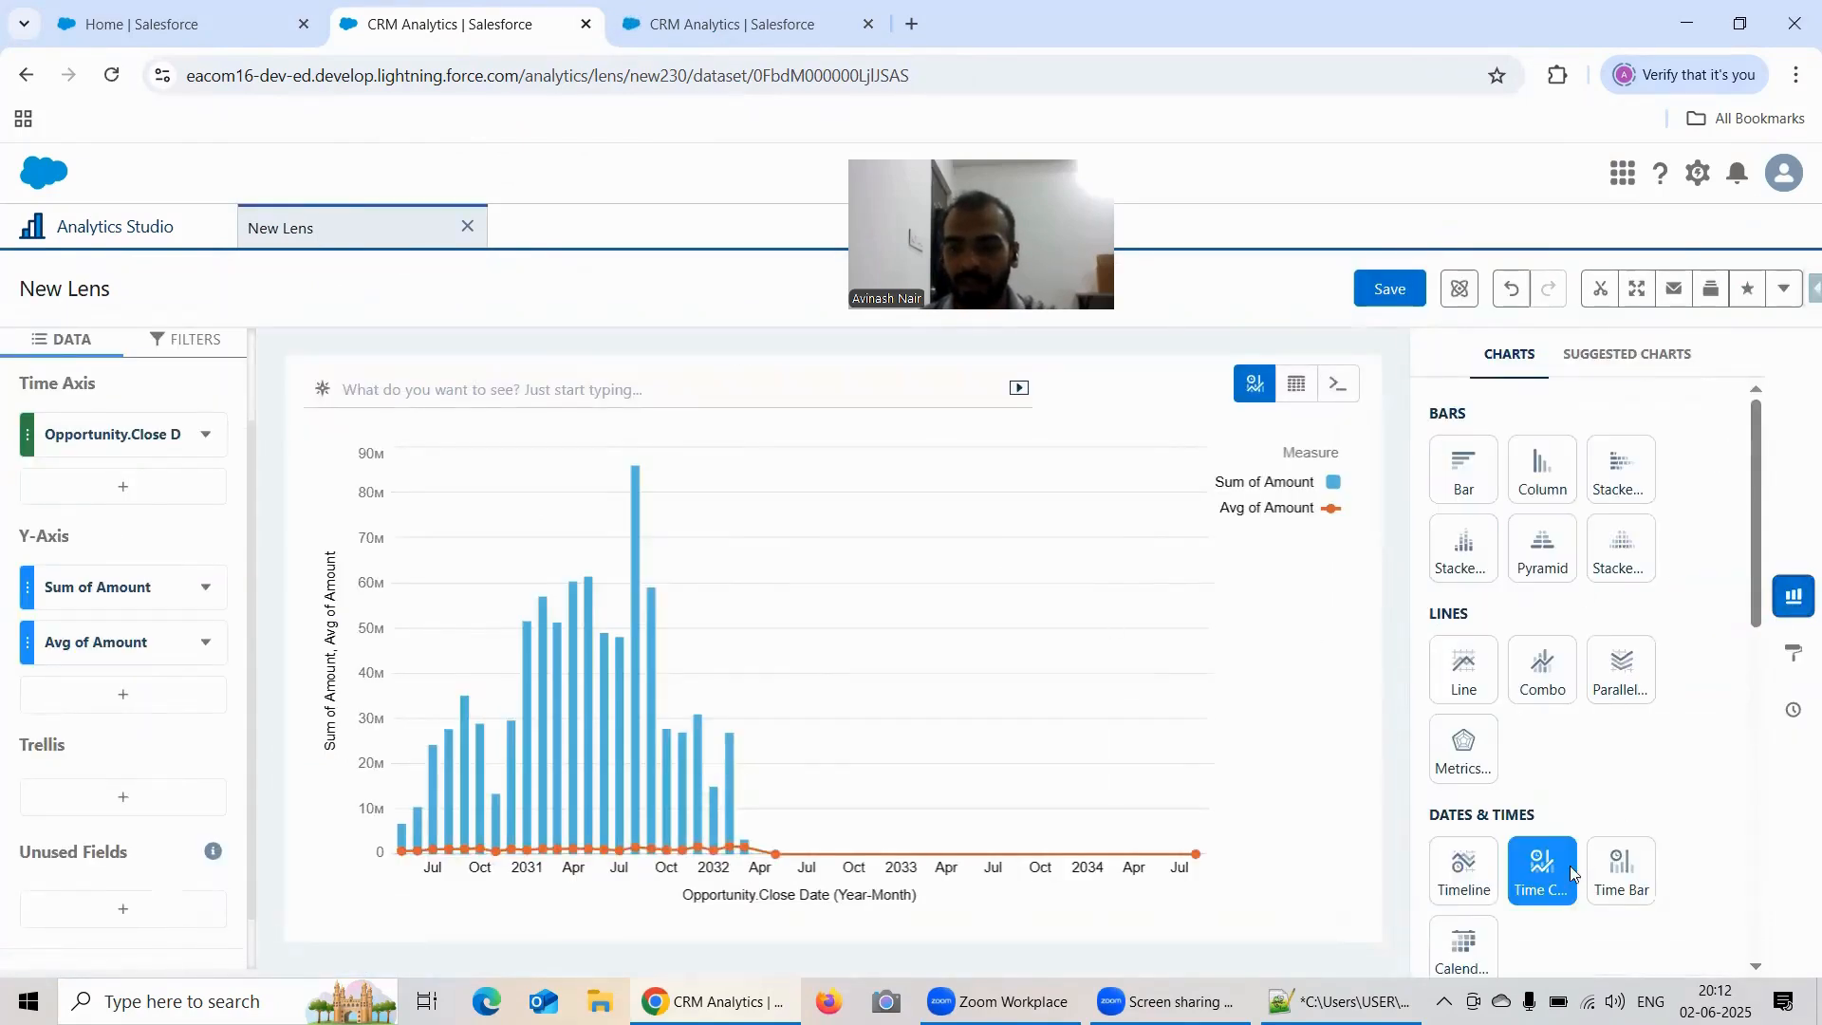
click(1792, 596)
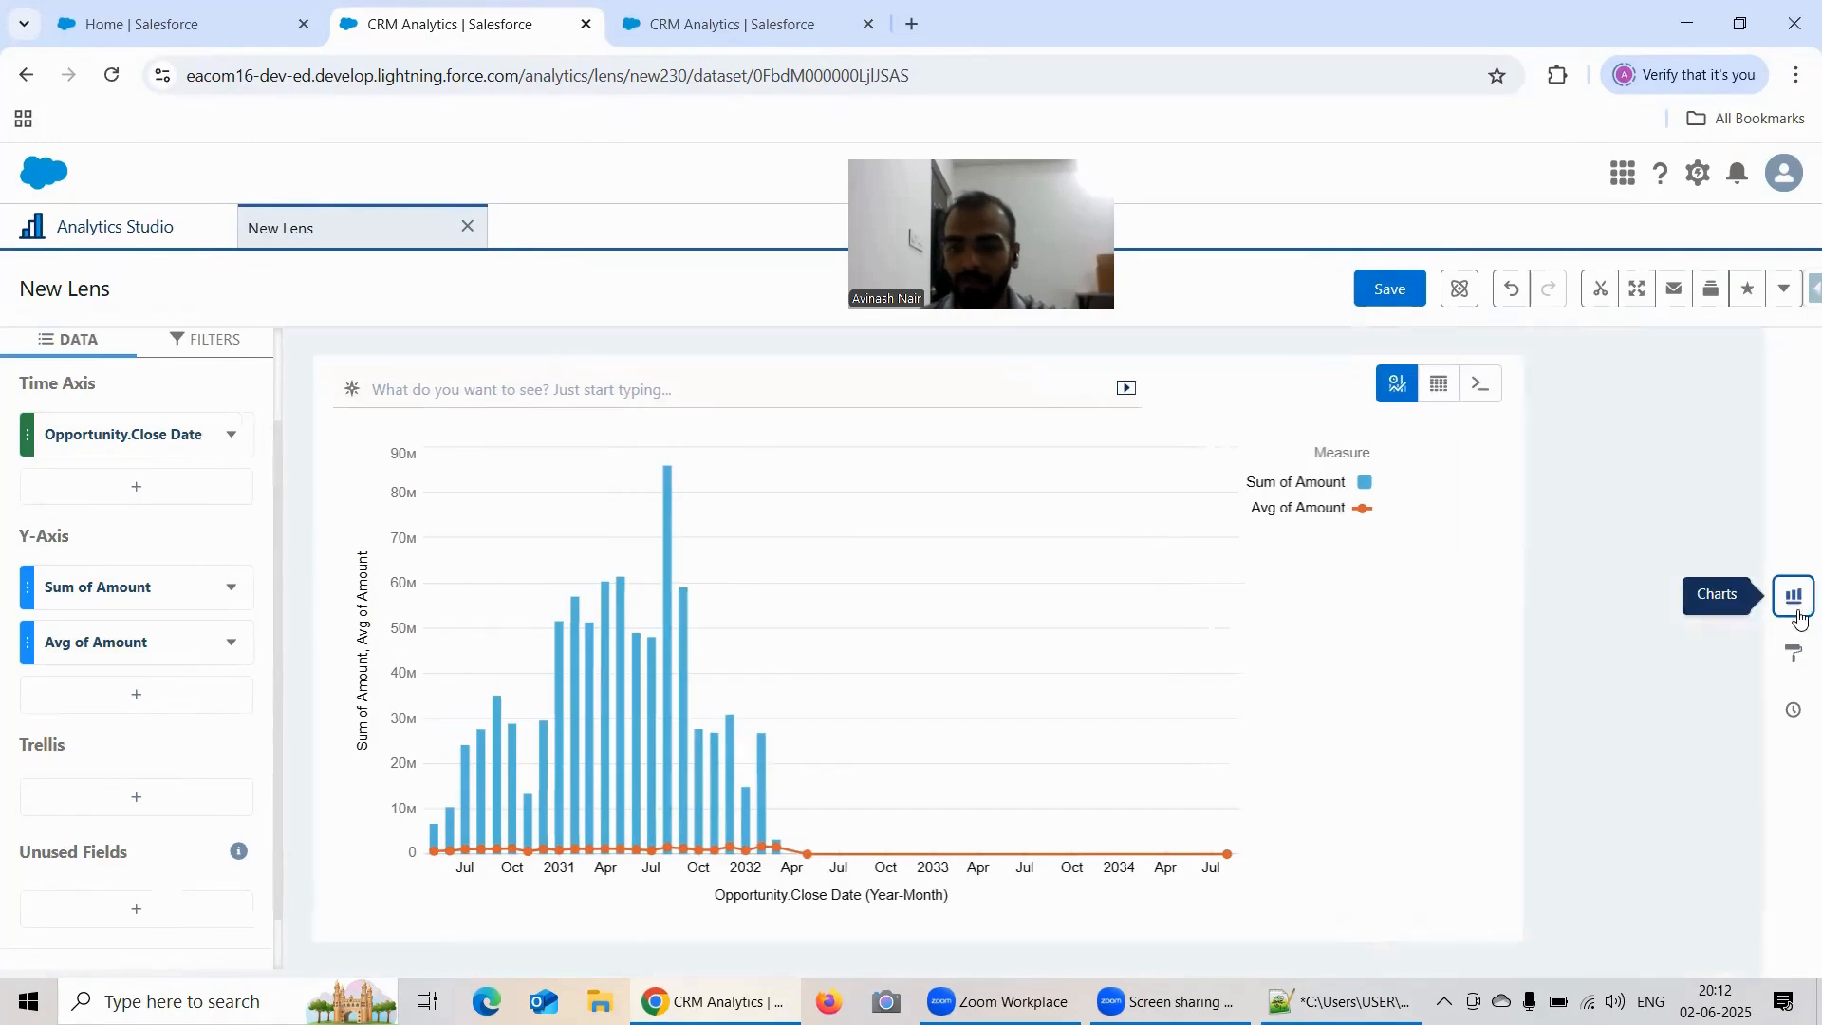
click(1797, 664)
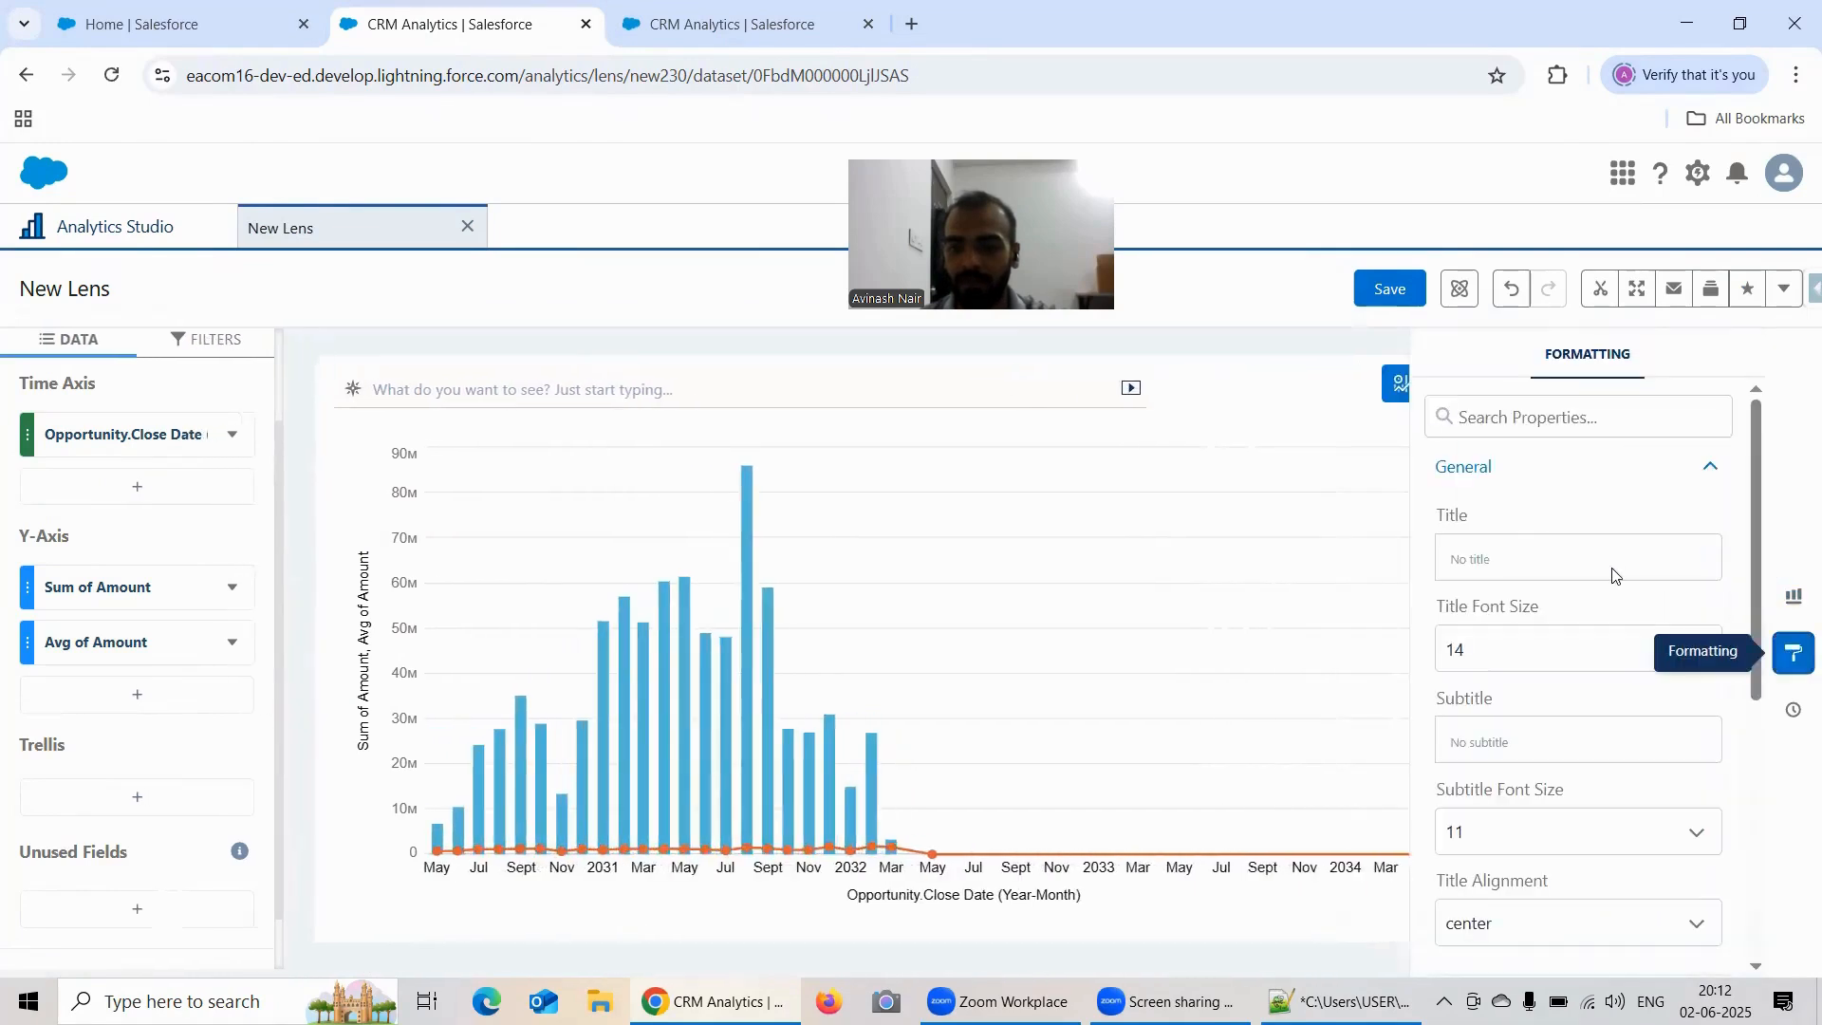
click(1516, 564)
text(Time )
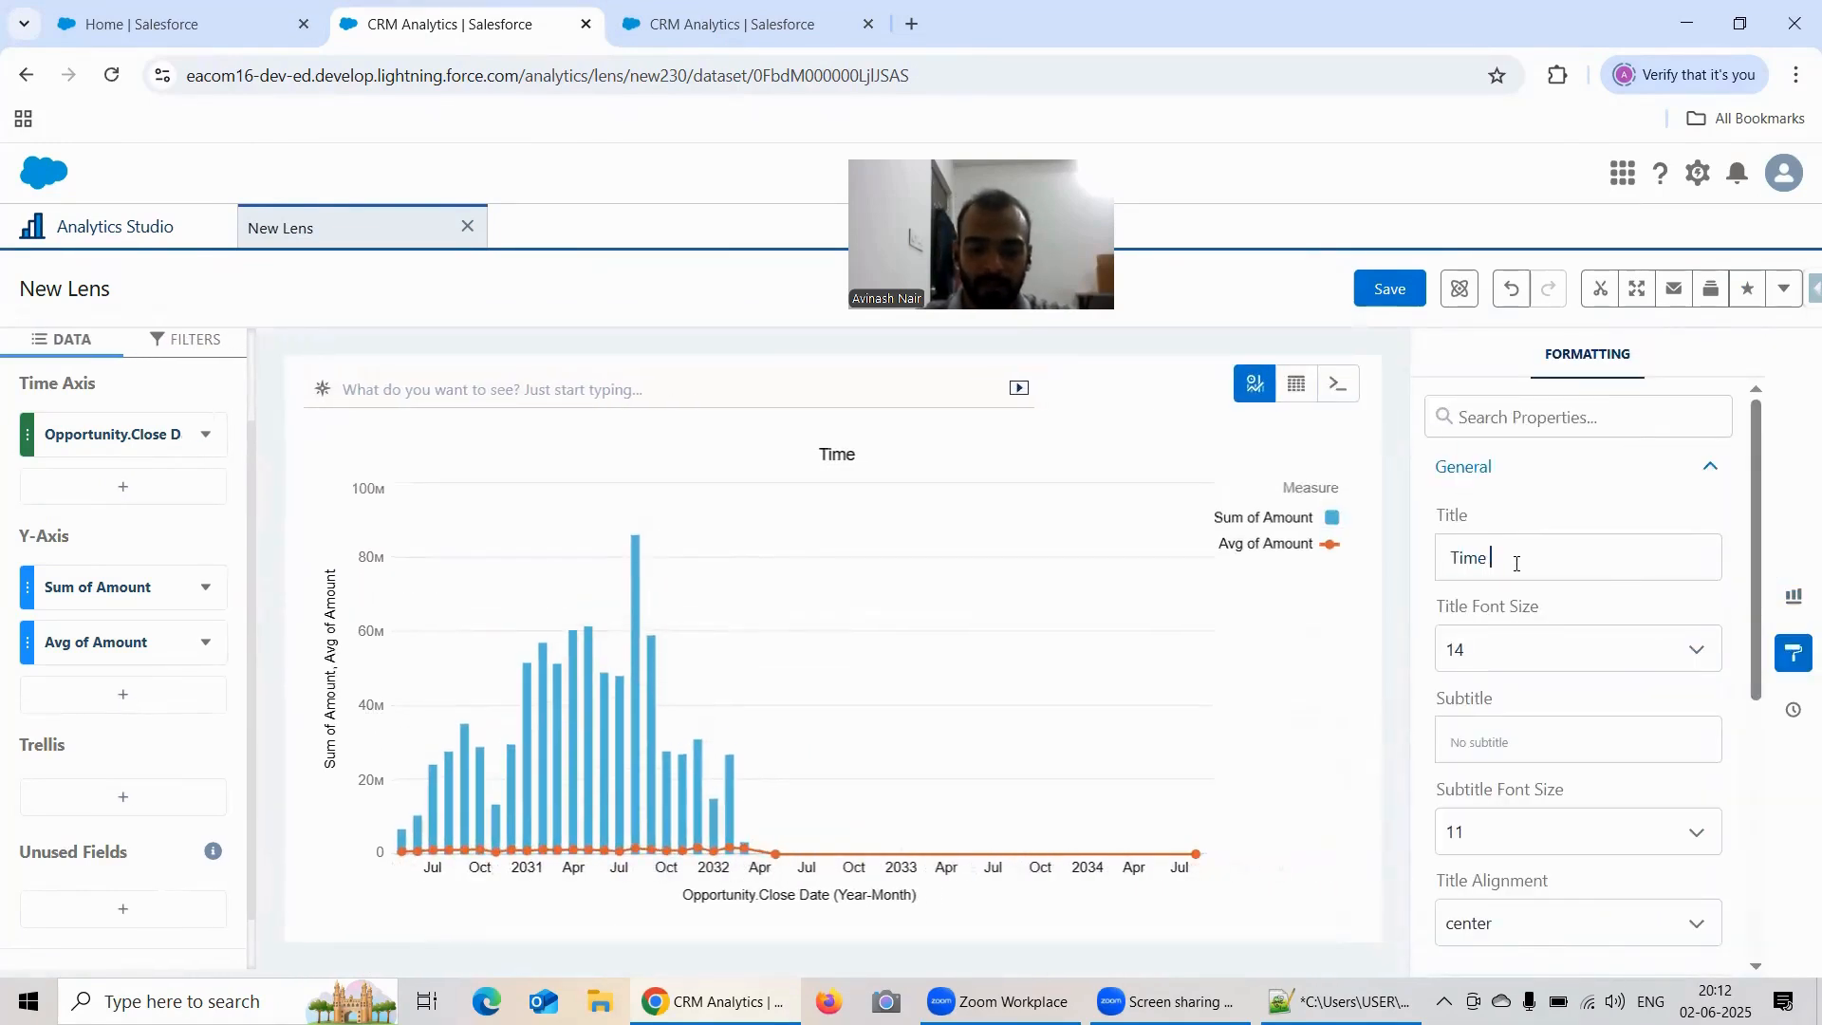
text(Combo Chart)
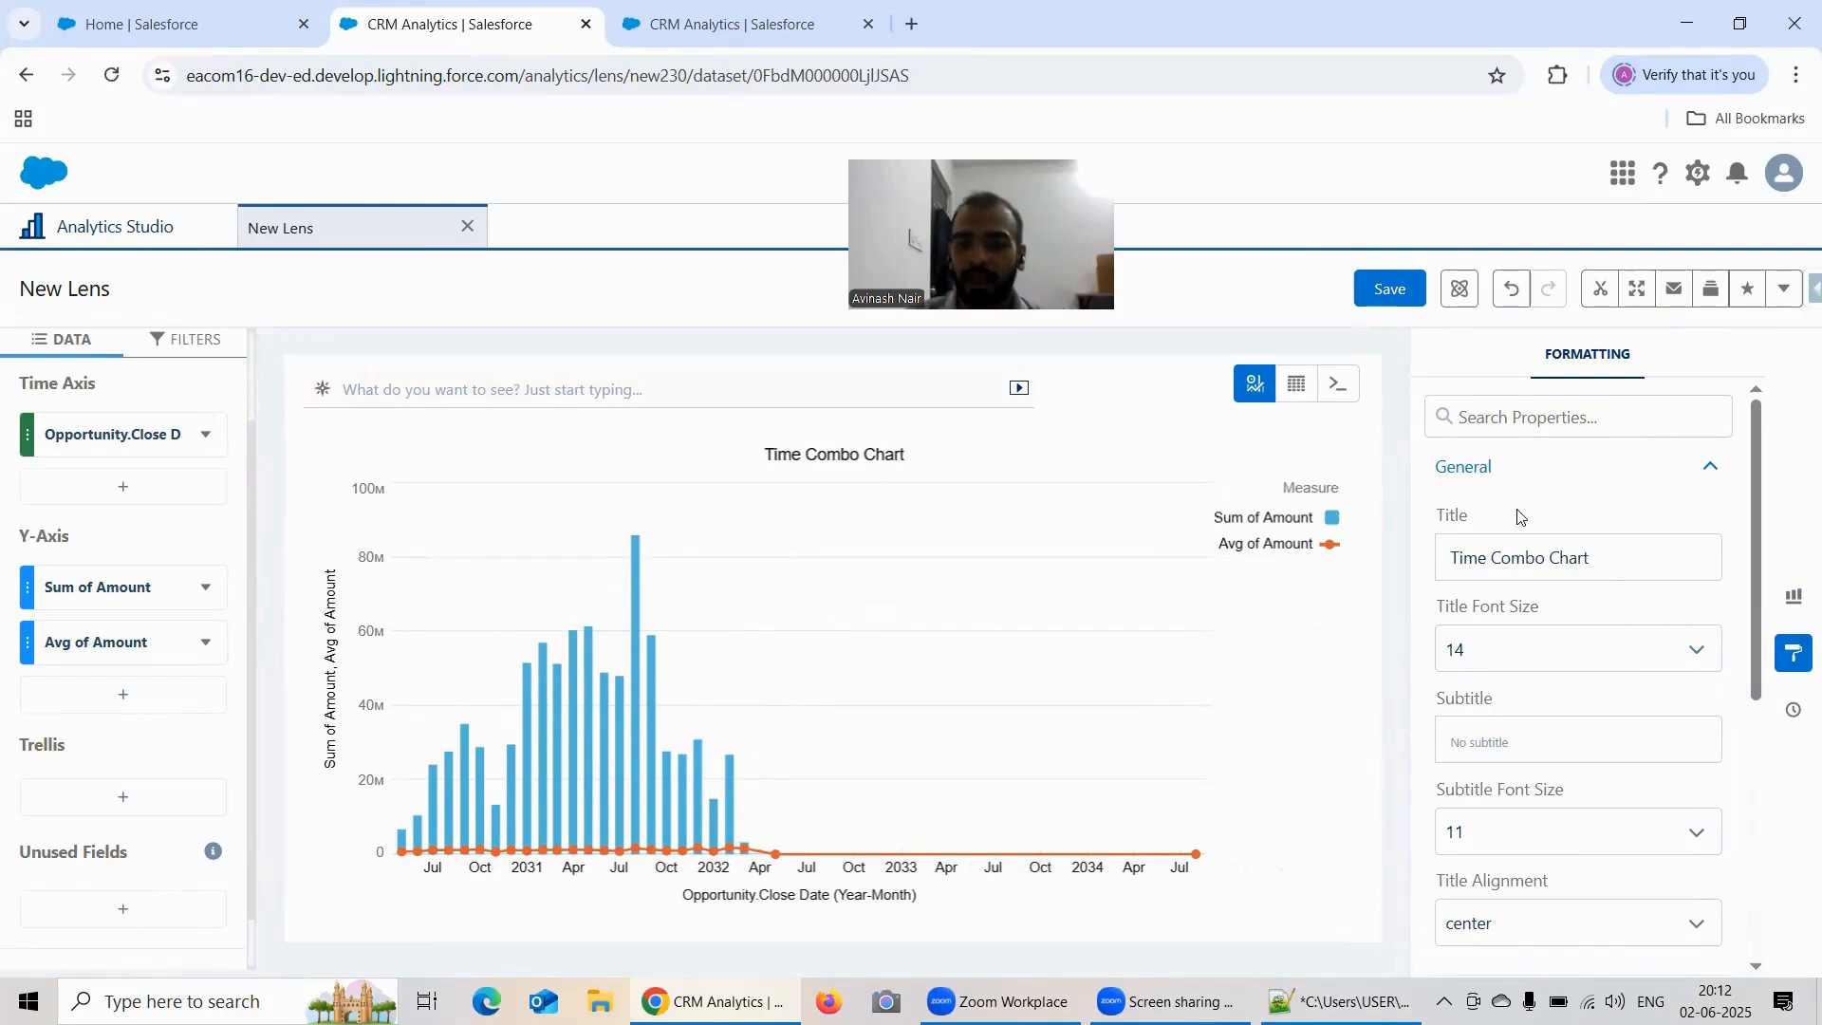
Step: Turn off bar stacking in the Time Combo Chart formatting options
scroll(1571, 513, down, 2)
scroll(1566, 508, up, 3)
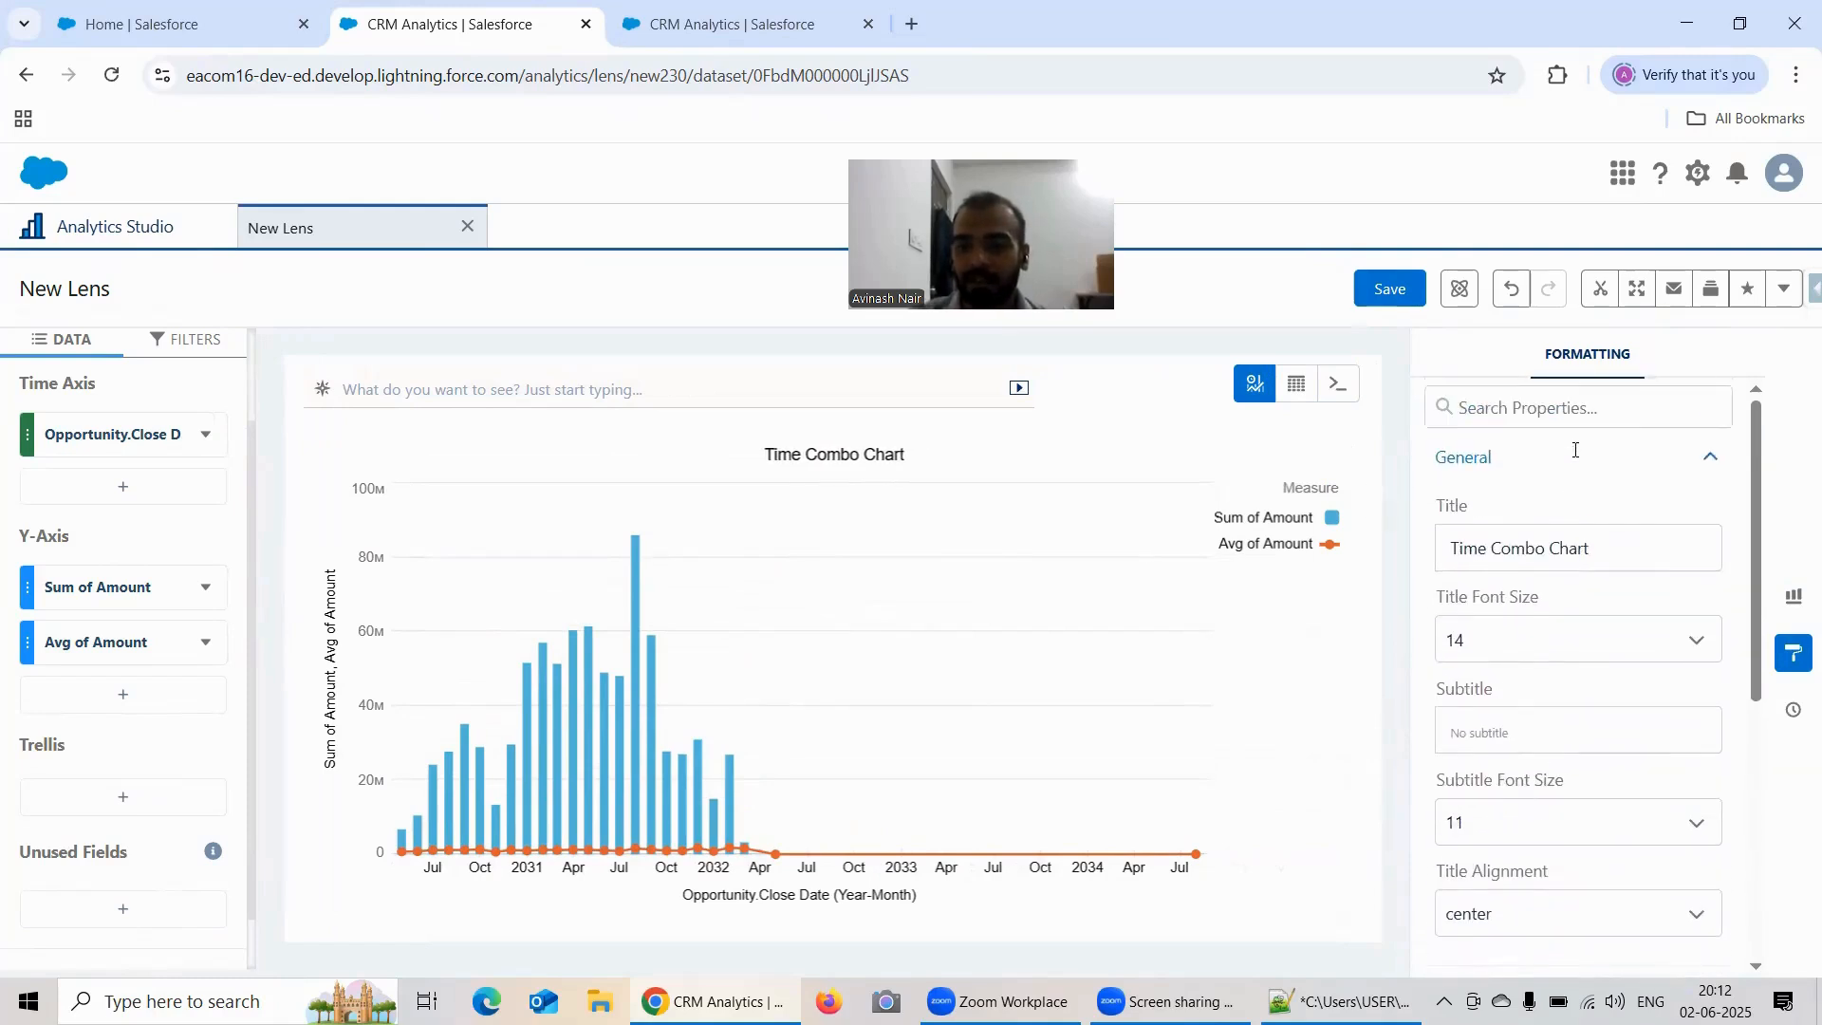
scroll(1550, 498, down, 4)
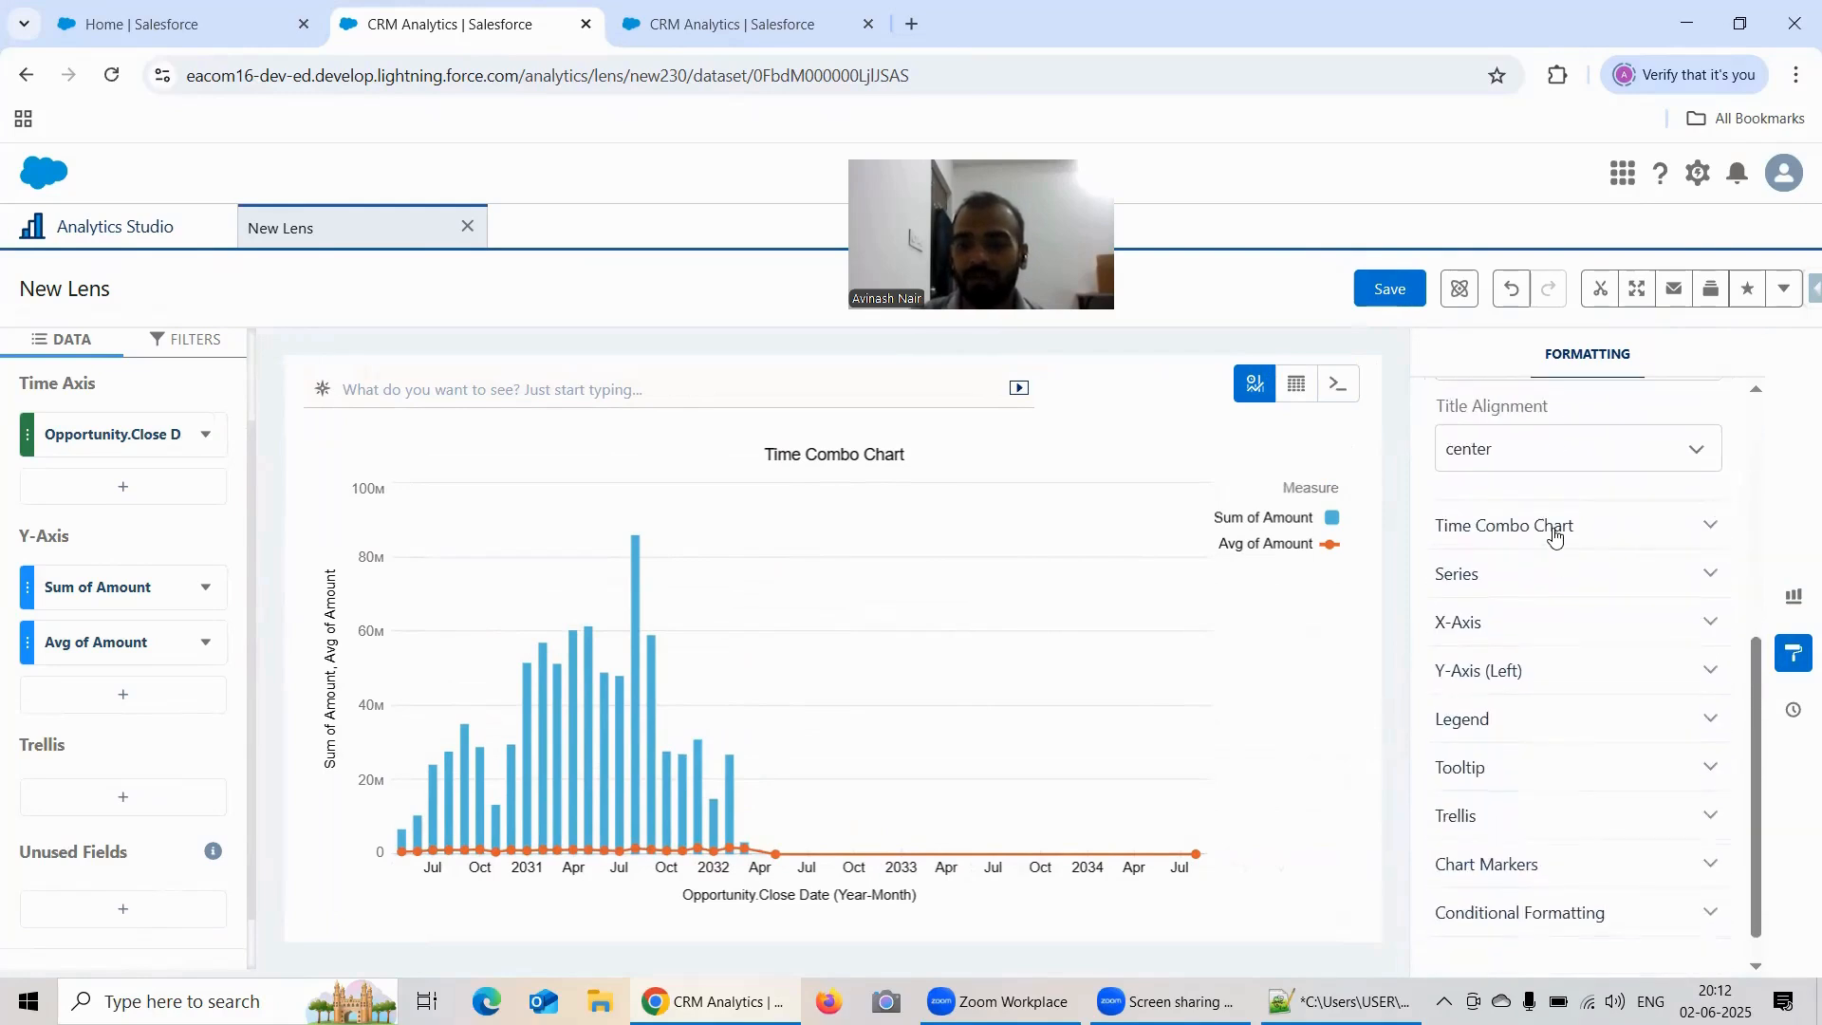
click(1554, 536)
scroll(1611, 468, down, 1)
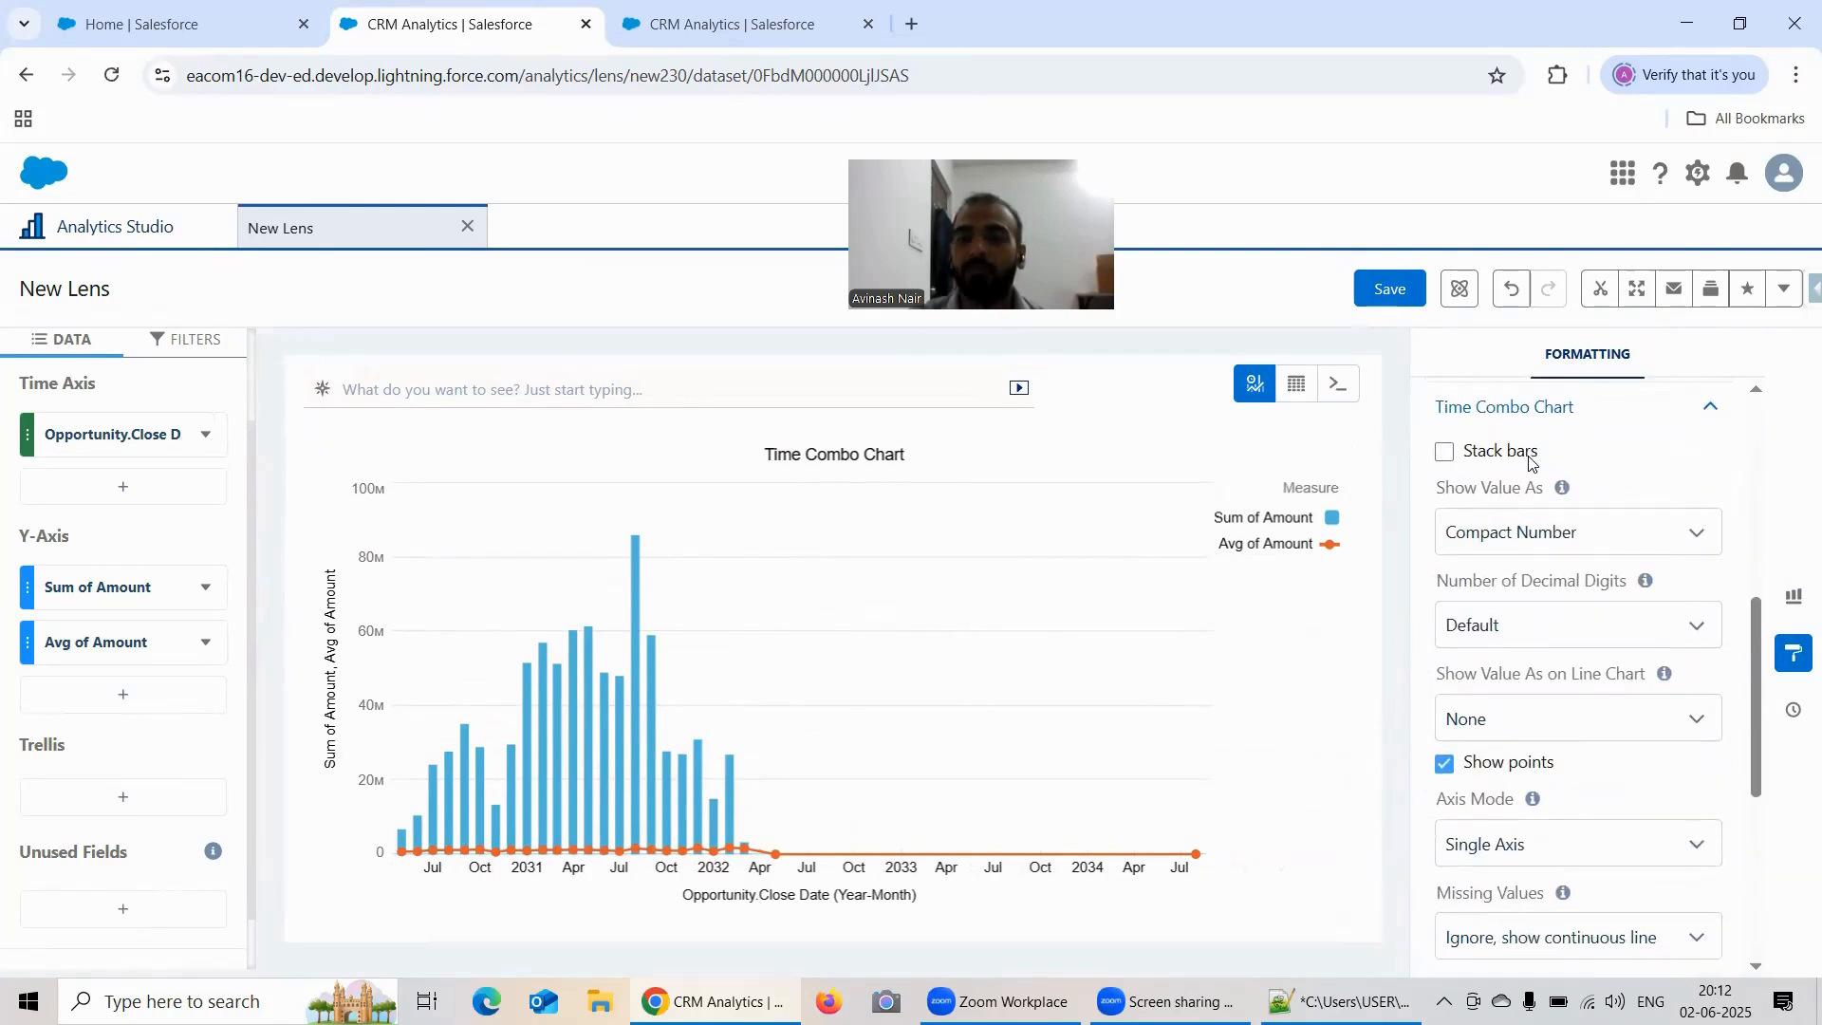
click(1444, 453)
Step: Enable series customization in the chart's Series formatting options
scroll(1604, 464, down, 4)
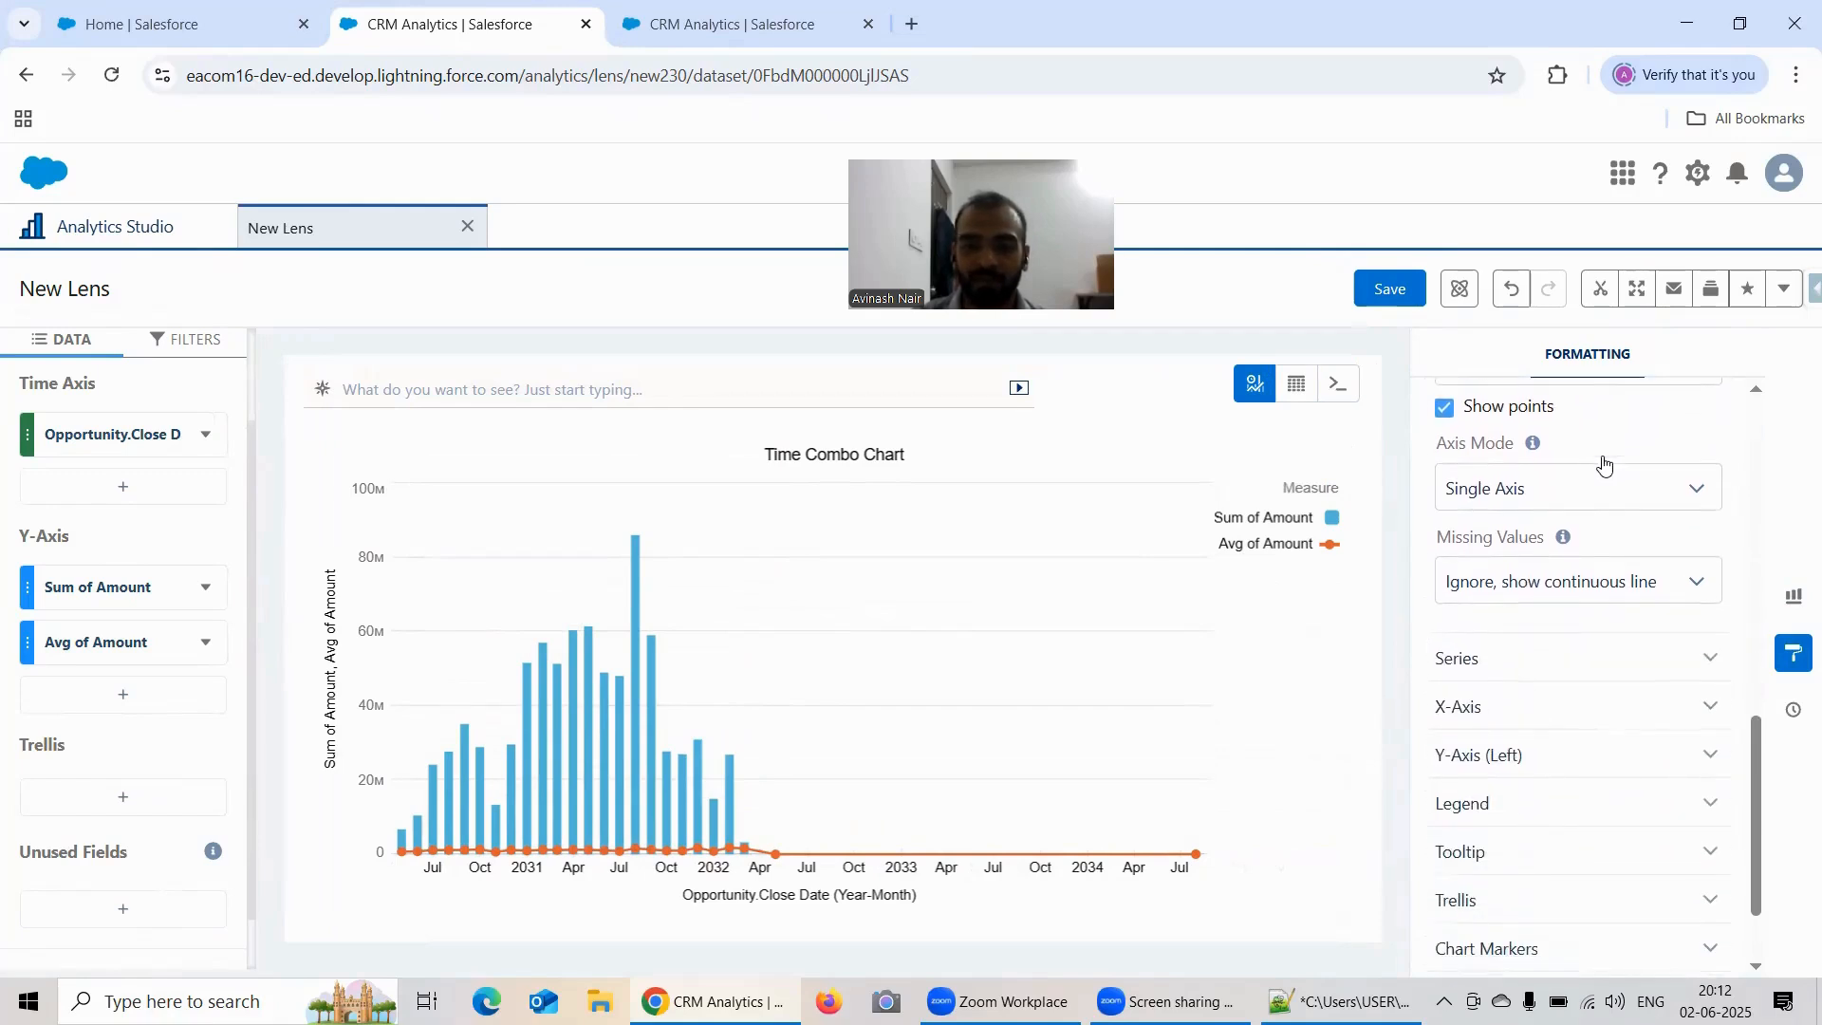
click(1553, 655)
scroll(1566, 570, down, 1)
scroll(1568, 561, up, 1)
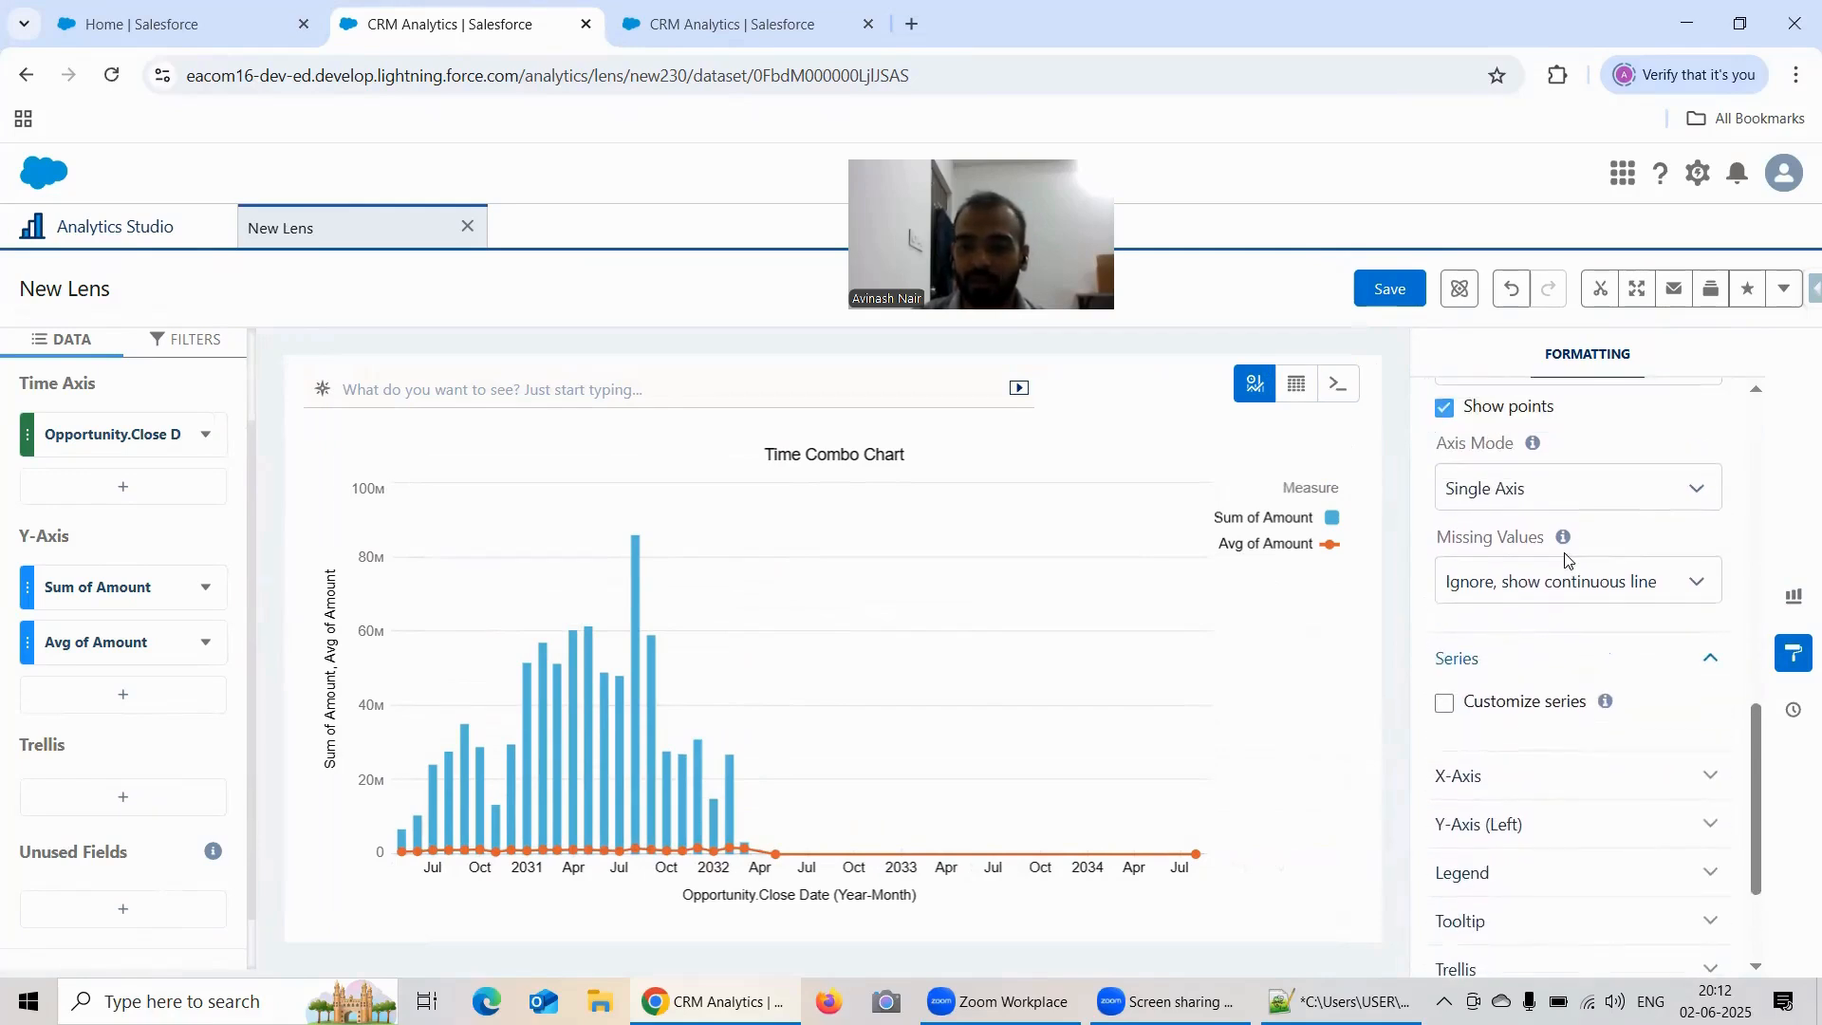
click(1445, 704)
scroll(1566, 582, down, 3)
scroll(1547, 617, up, 6)
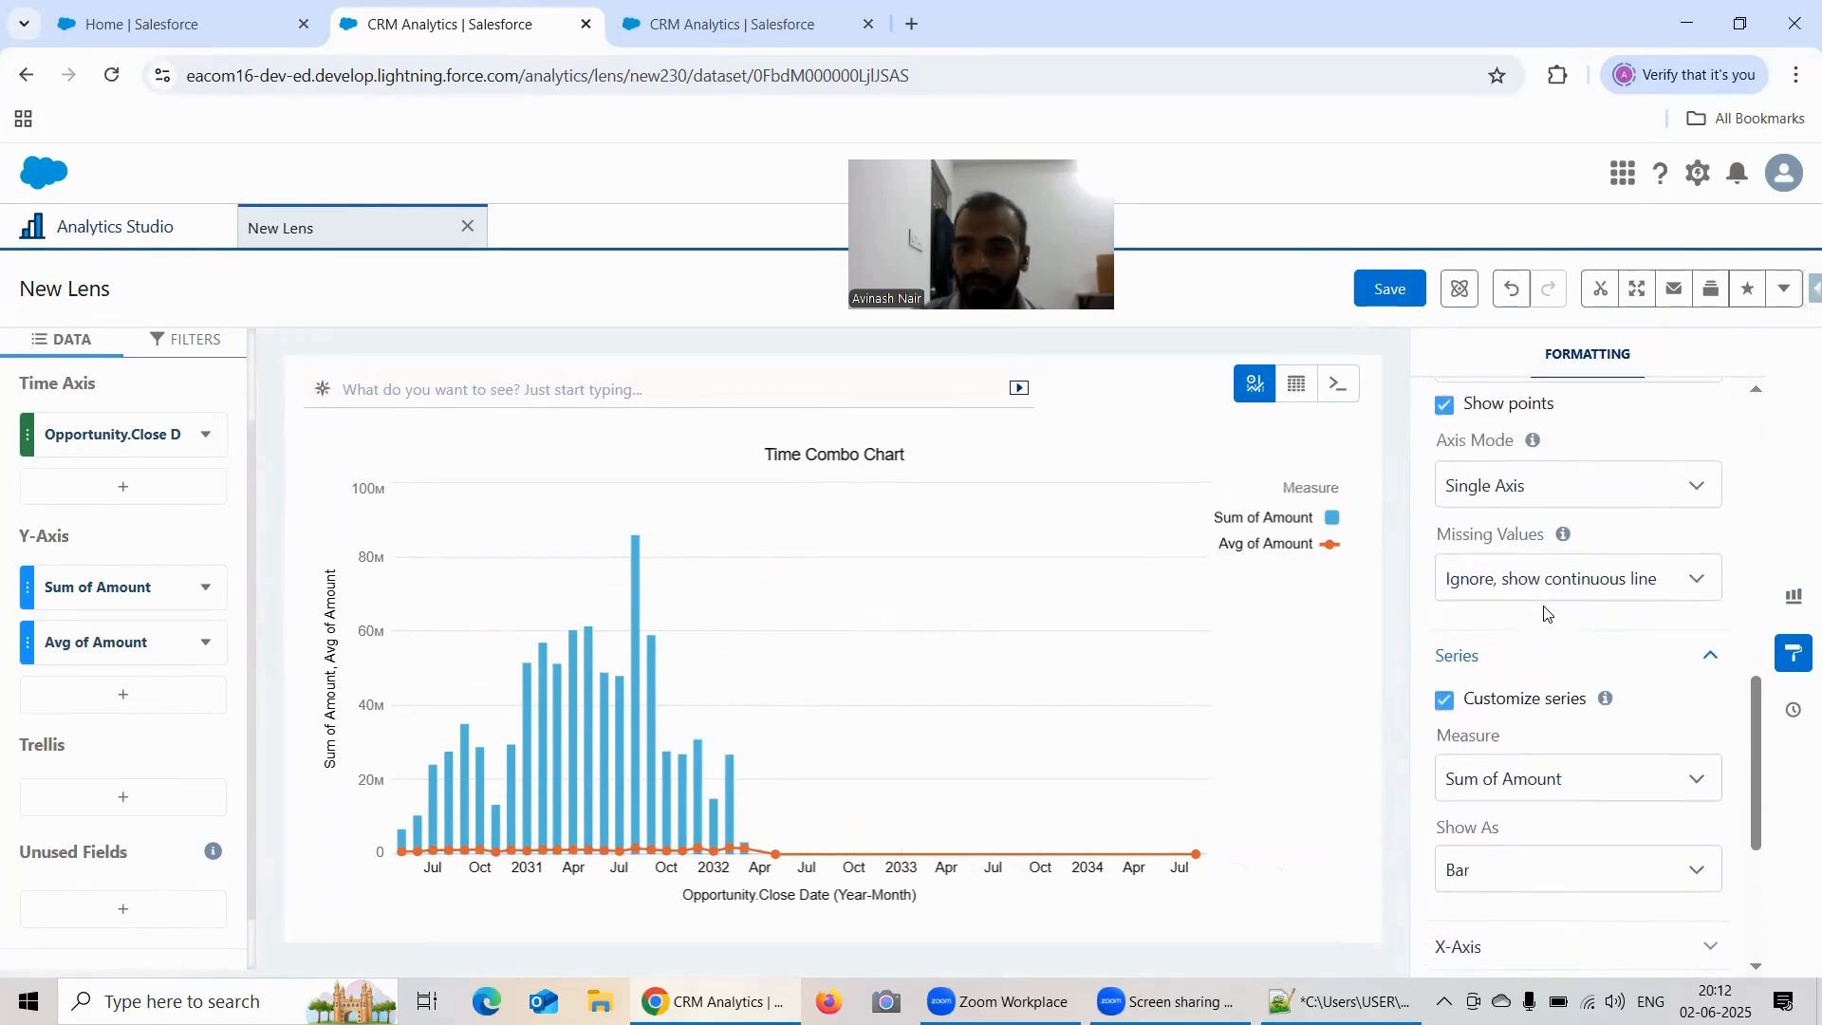
Step: Show the Avg of Amount measure as Bar in the Series formatting options
scroll(1568, 590, up, 1)
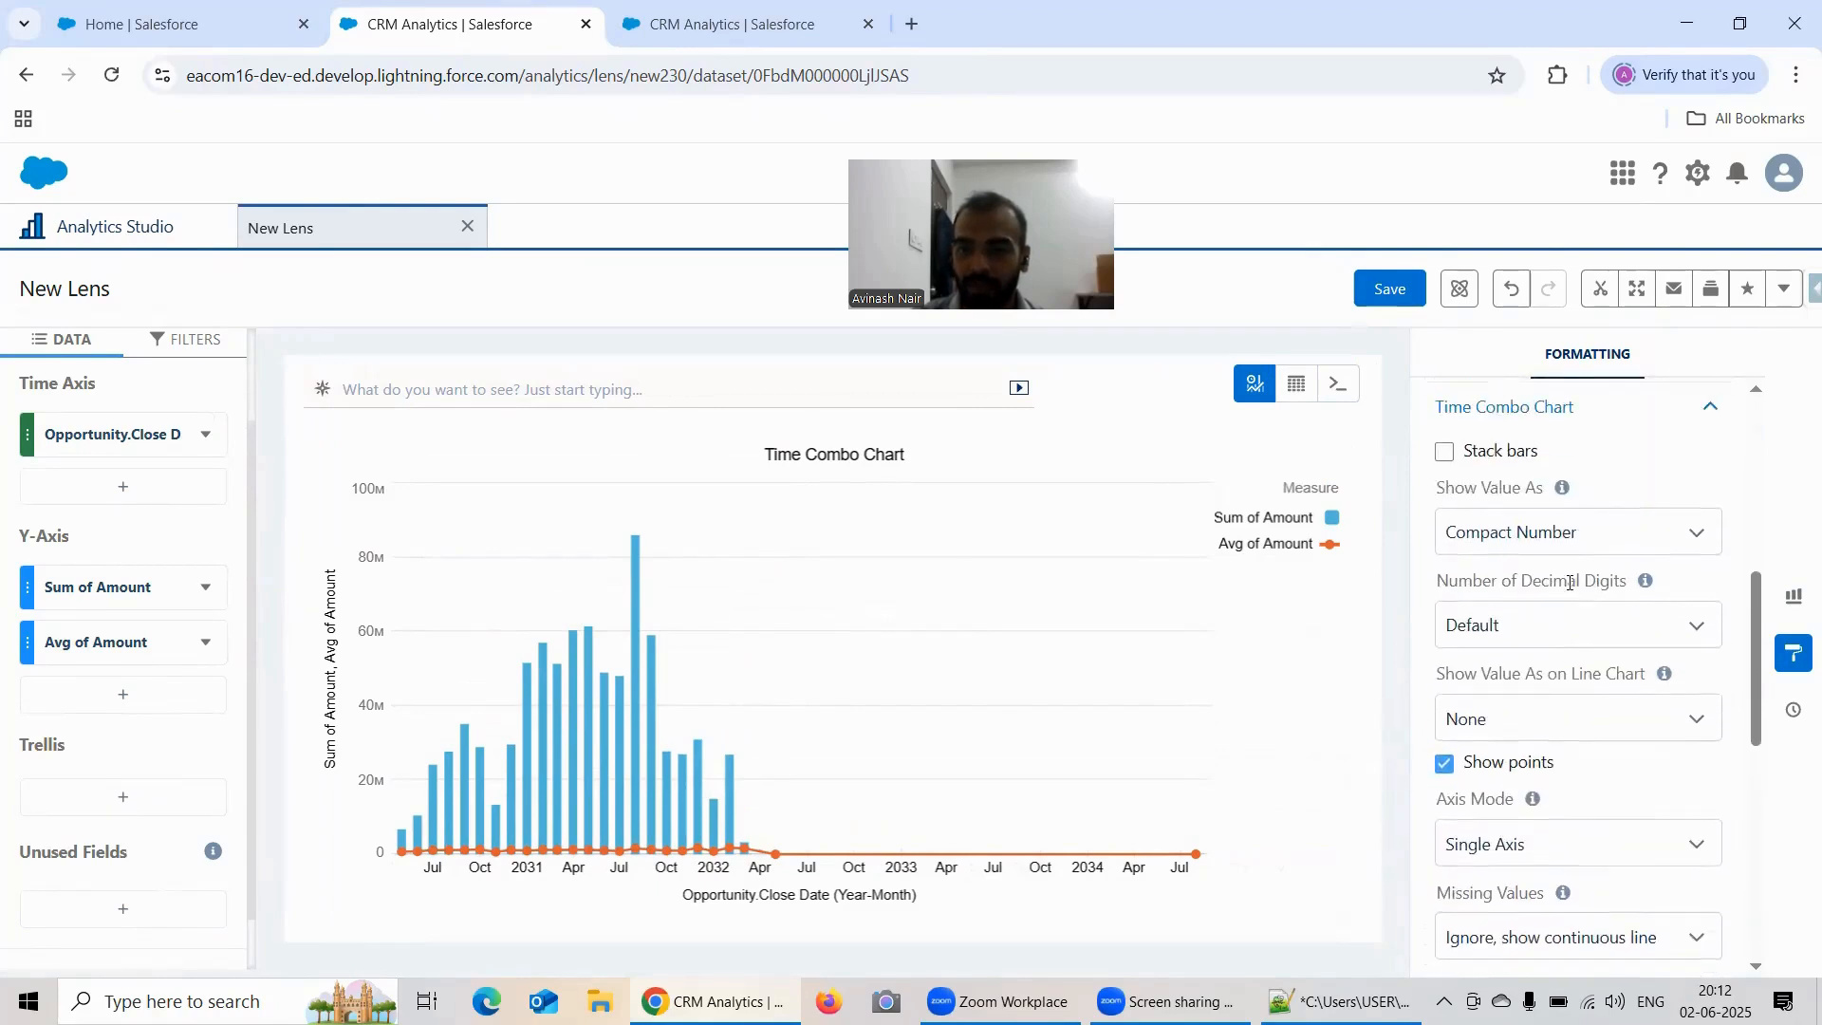
scroll(1568, 590, down, 4)
scroll(1568, 593, down, 2)
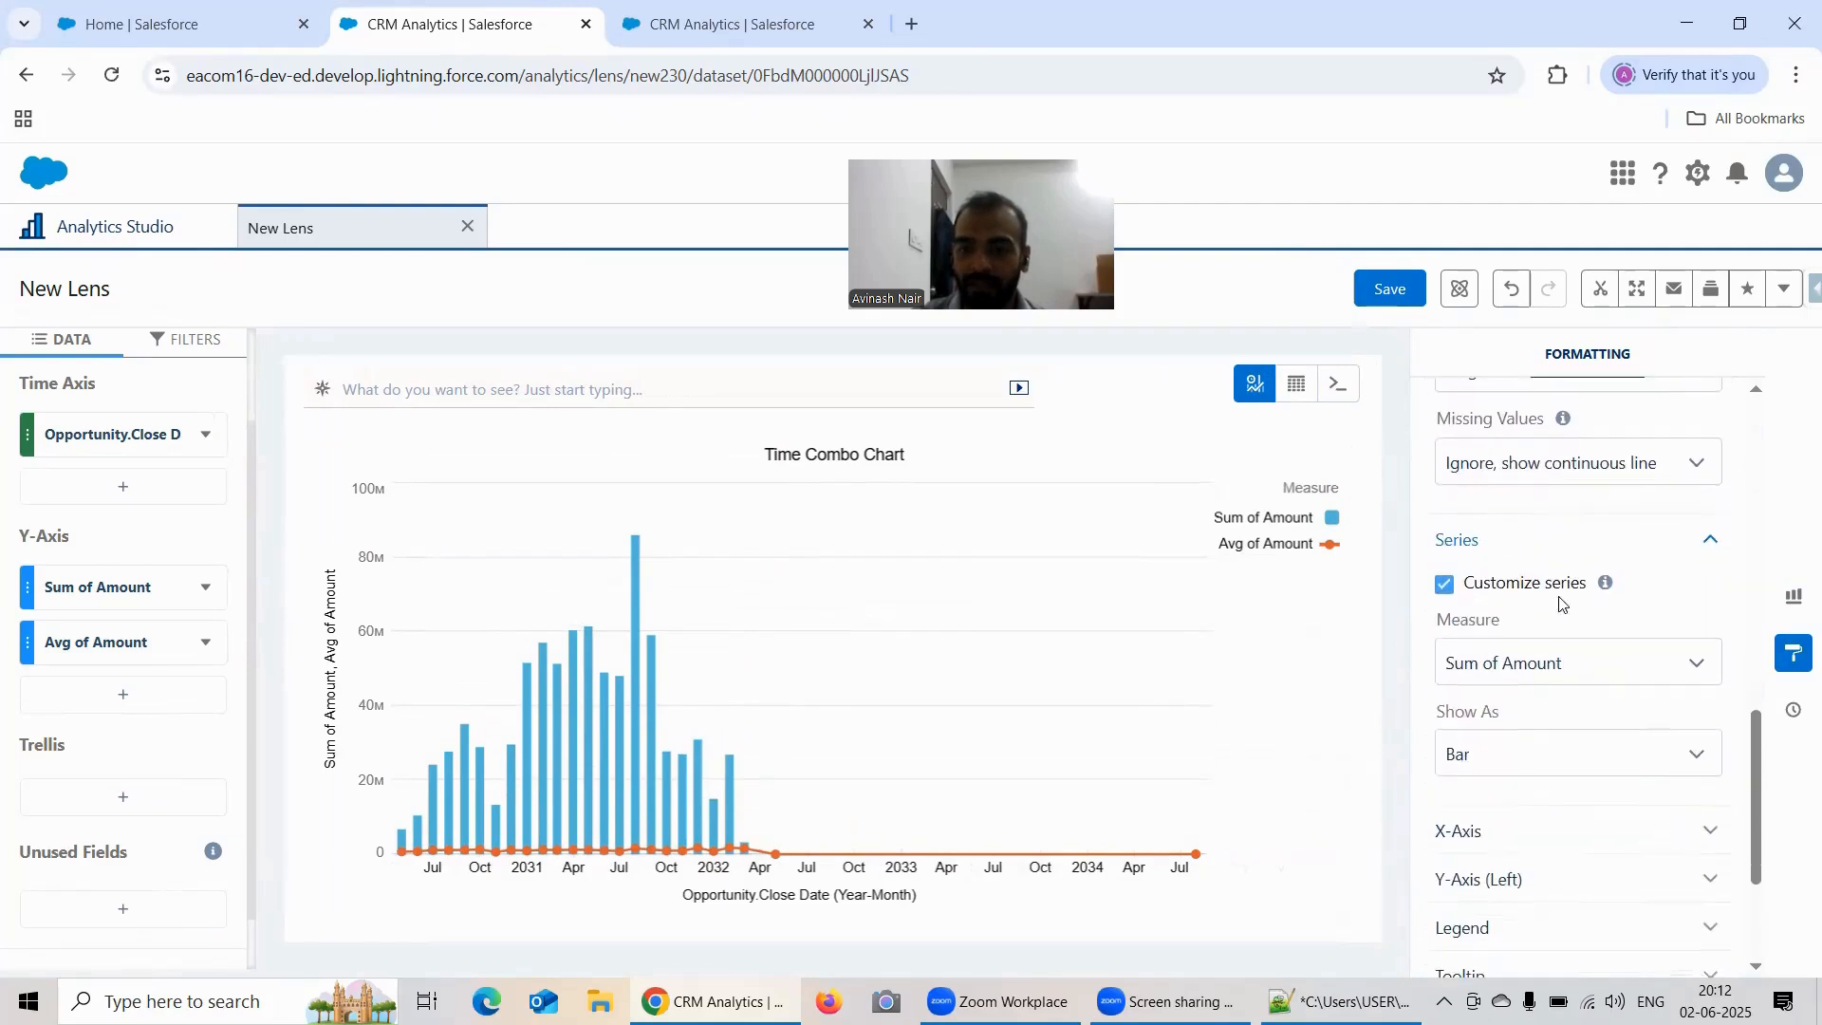
click(1535, 666)
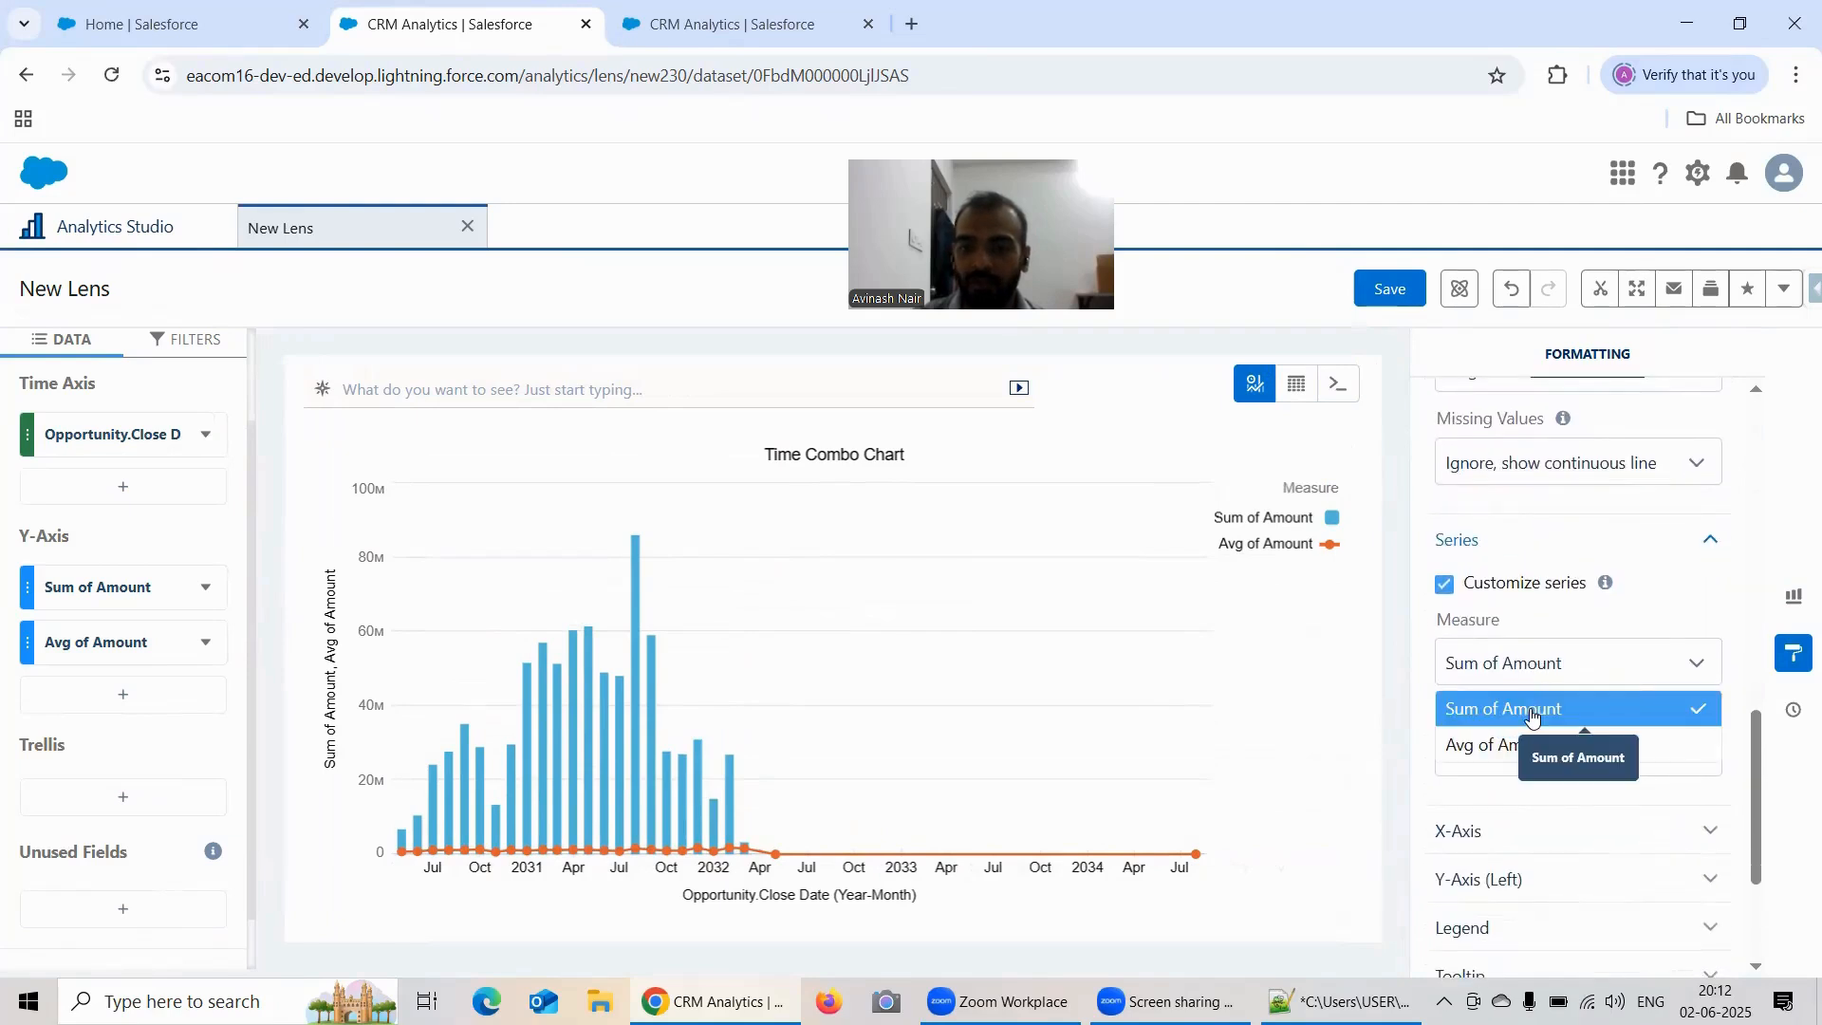
click(1534, 745)
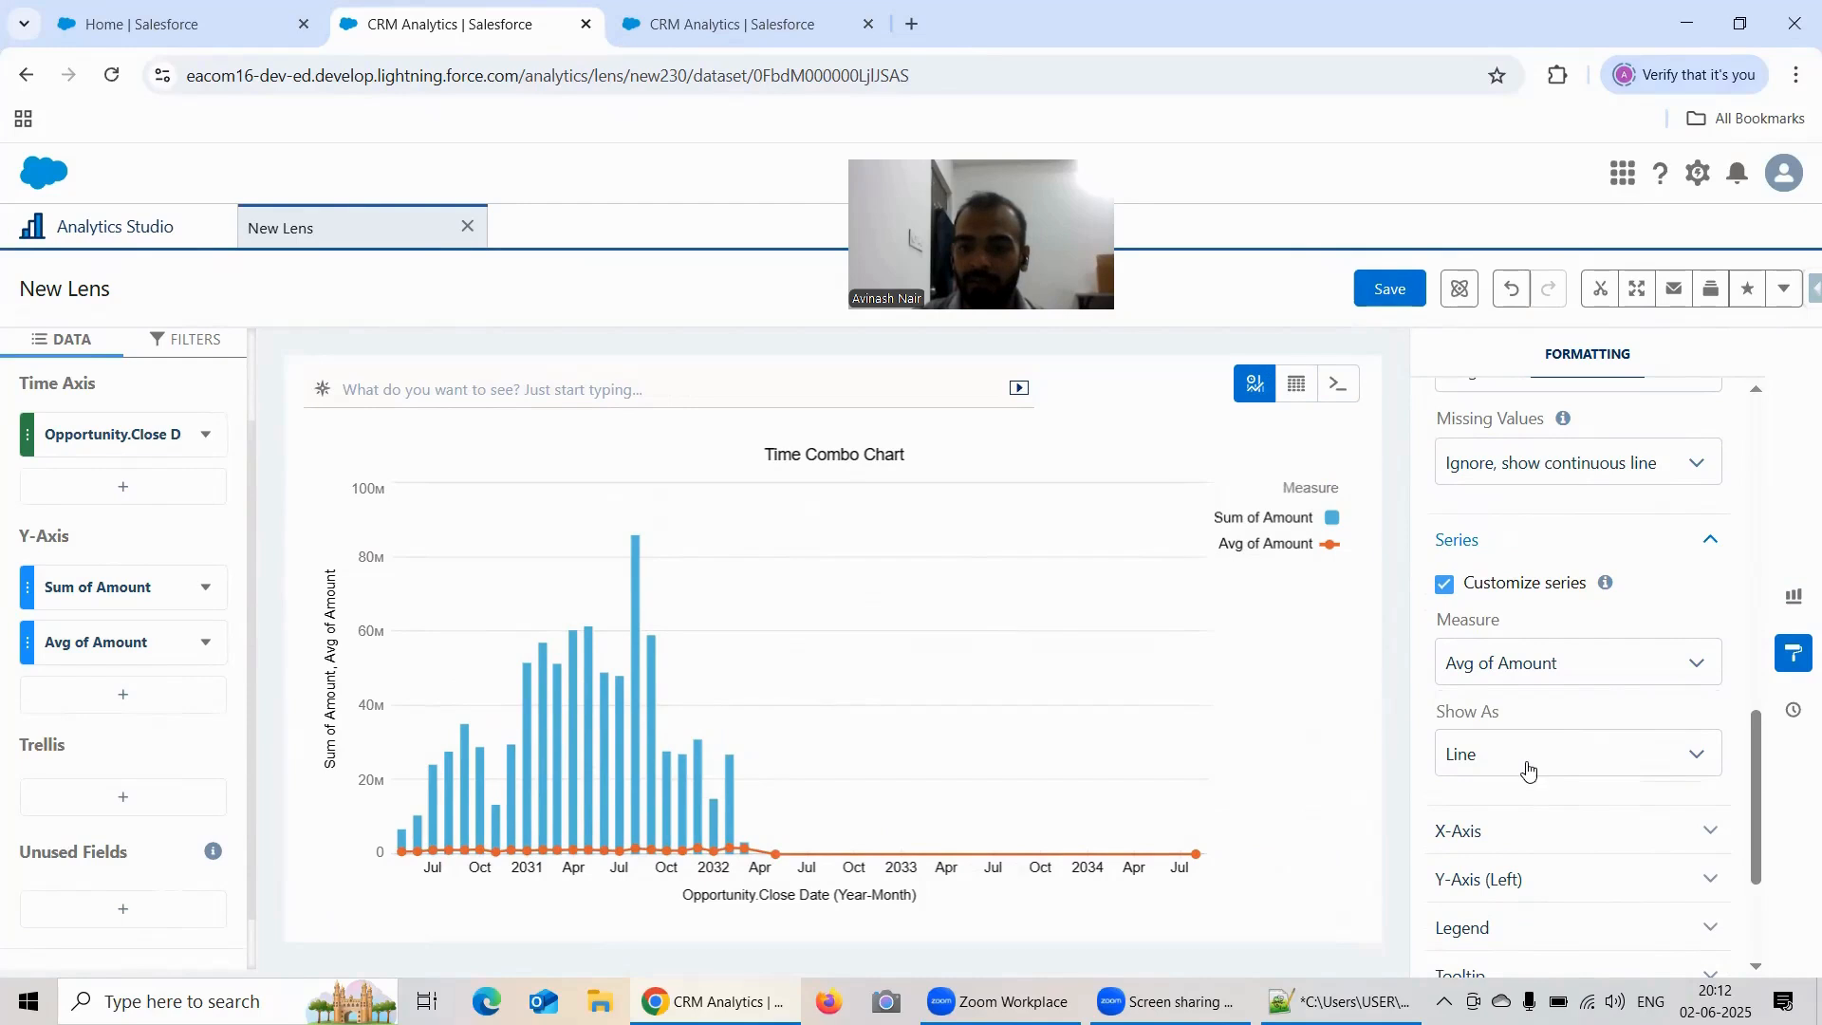
click(1529, 764)
click(1526, 802)
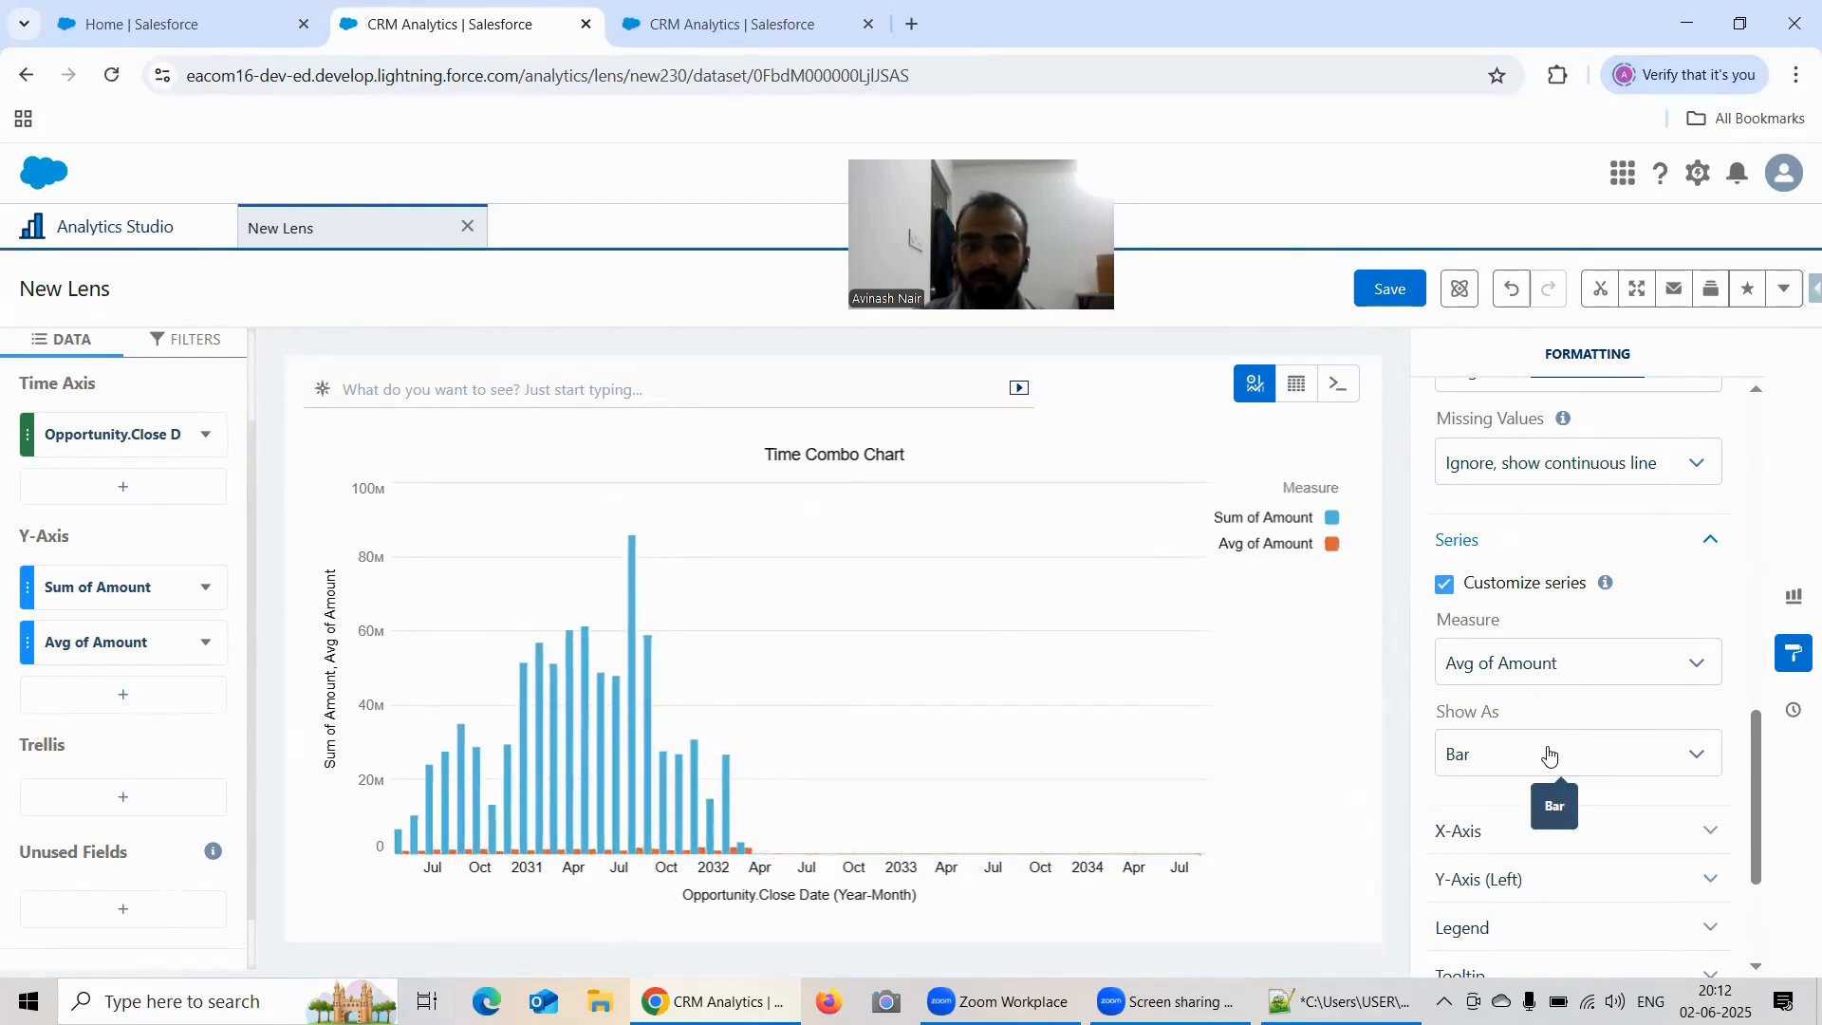
Step: Turn on bar stacking in the Time Combo Chart formatting options
scroll(1539, 702, up, 5)
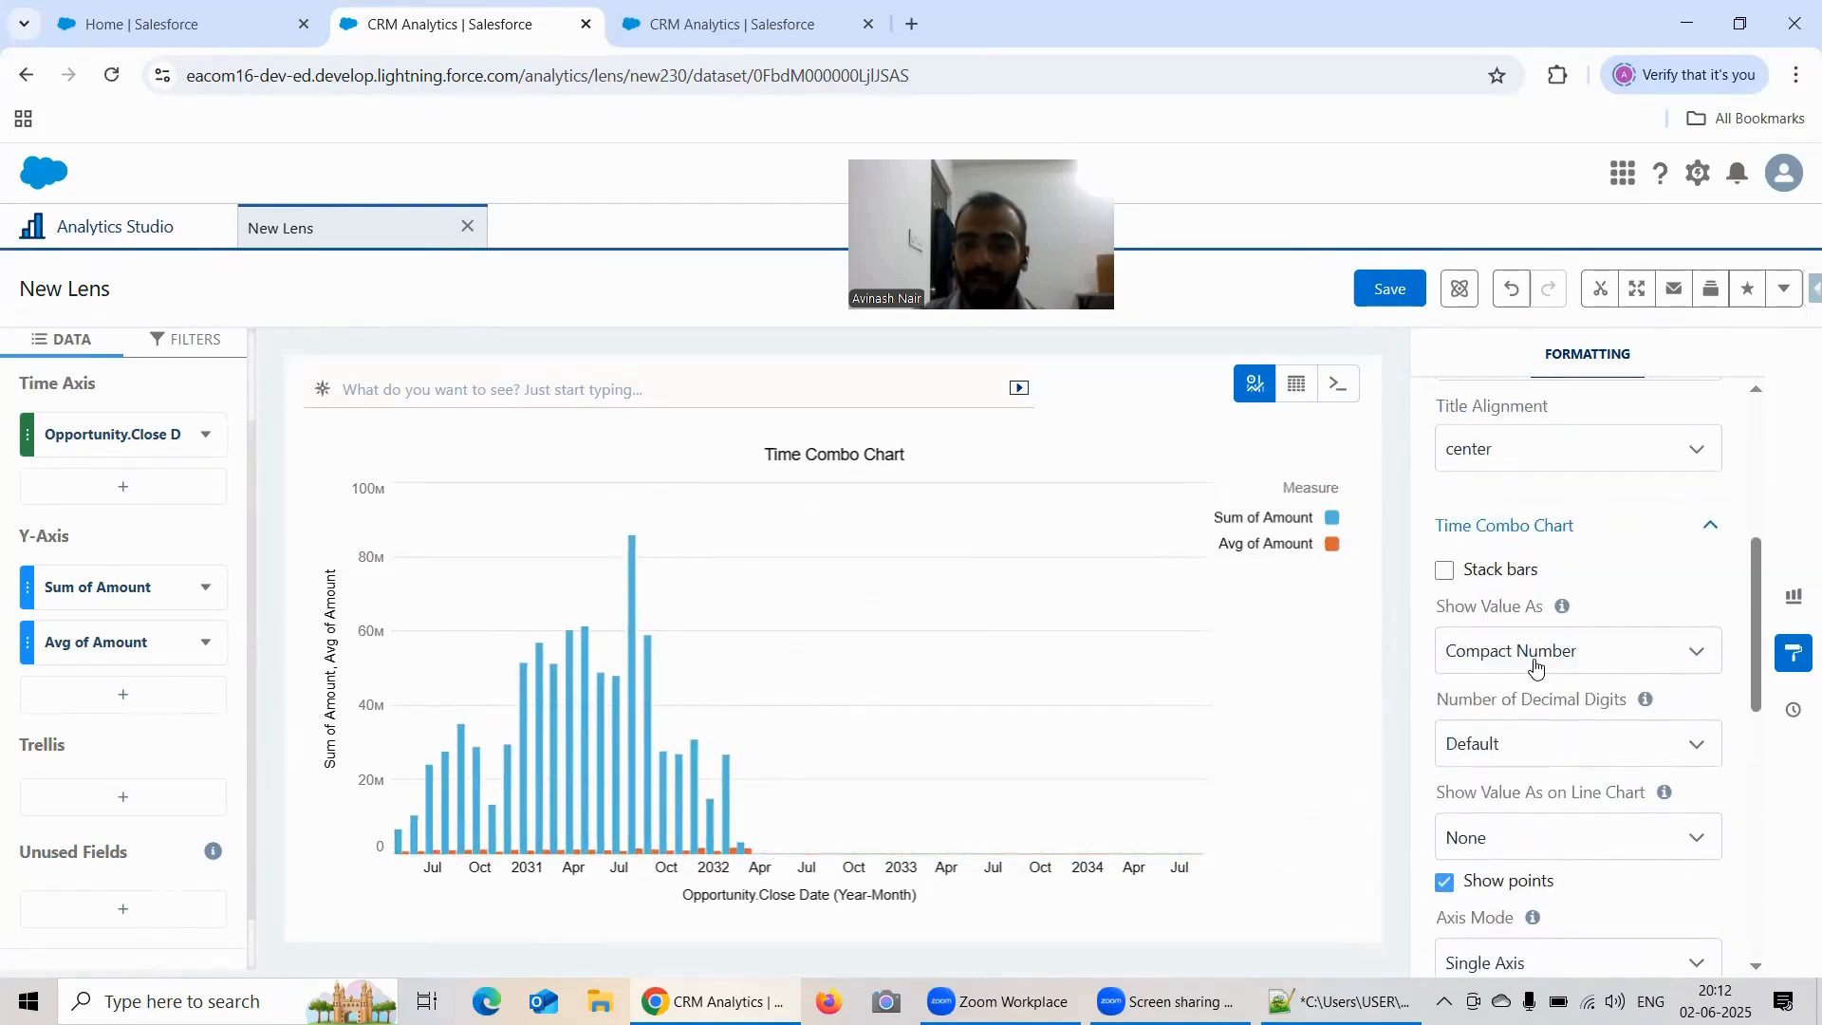
scroll(1509, 627, down, 1)
click(1446, 571)
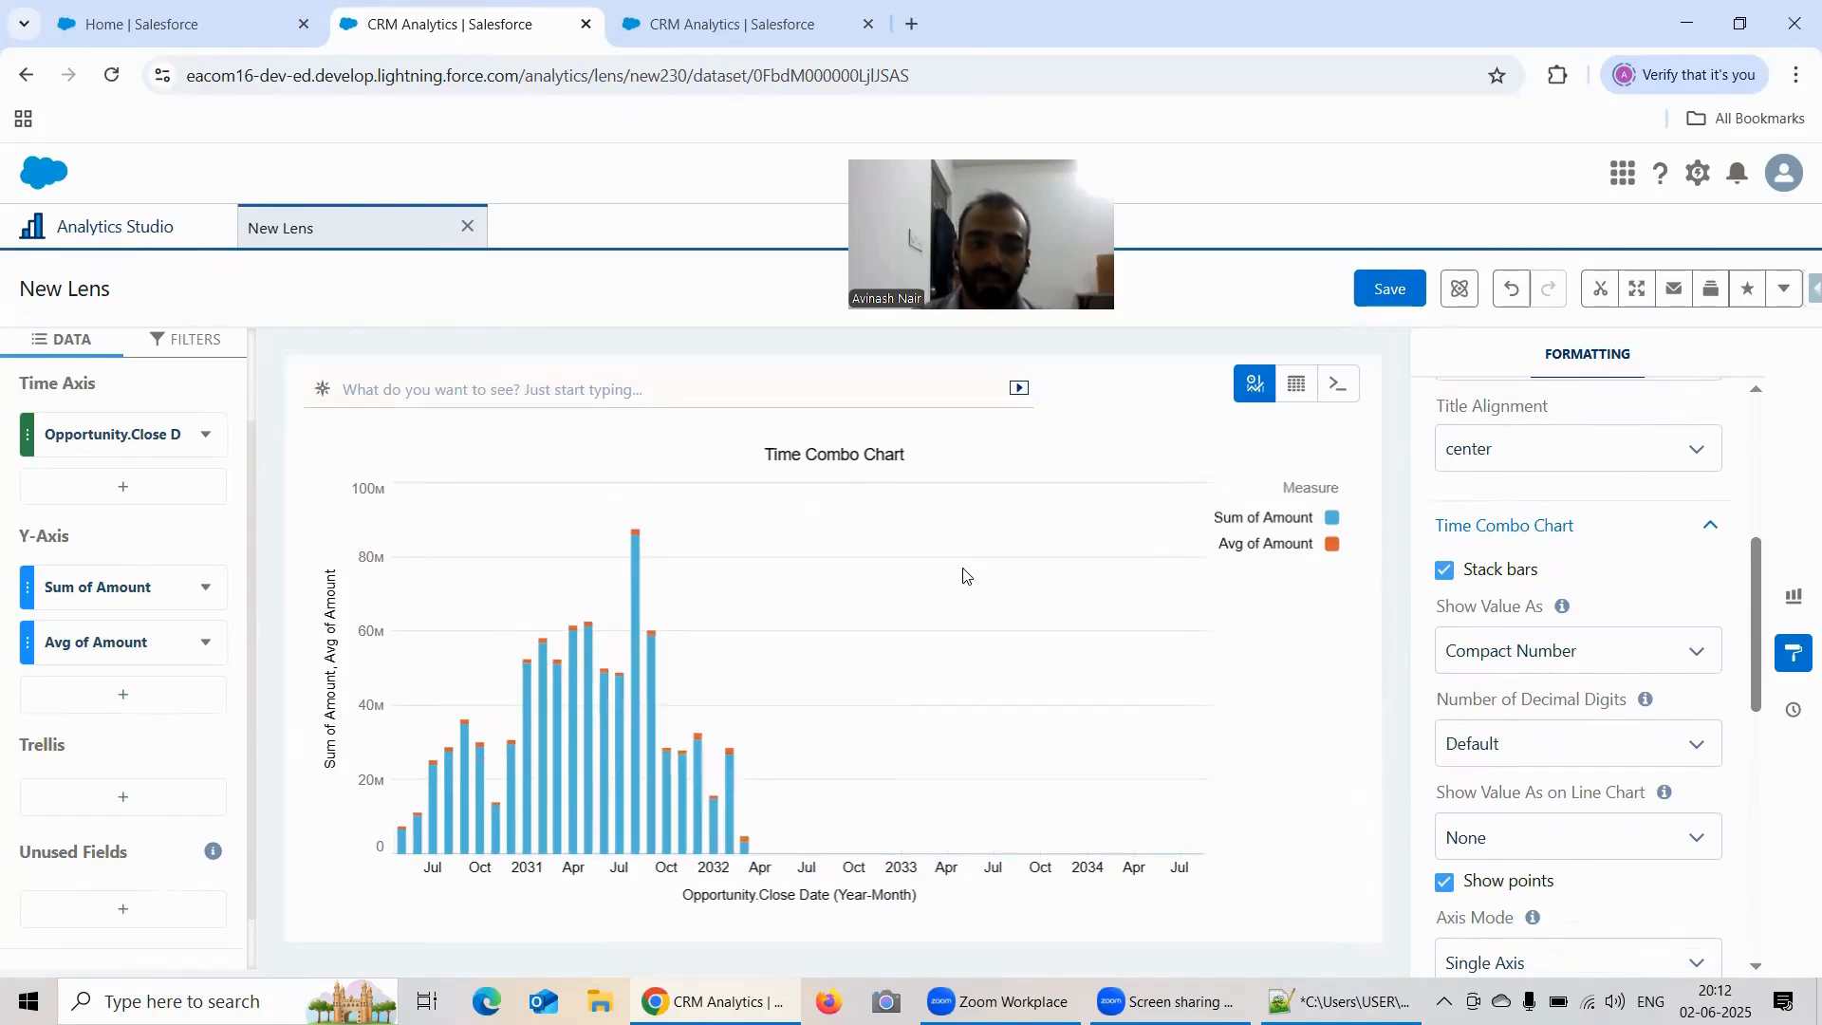
scroll(1670, 560, down, 3)
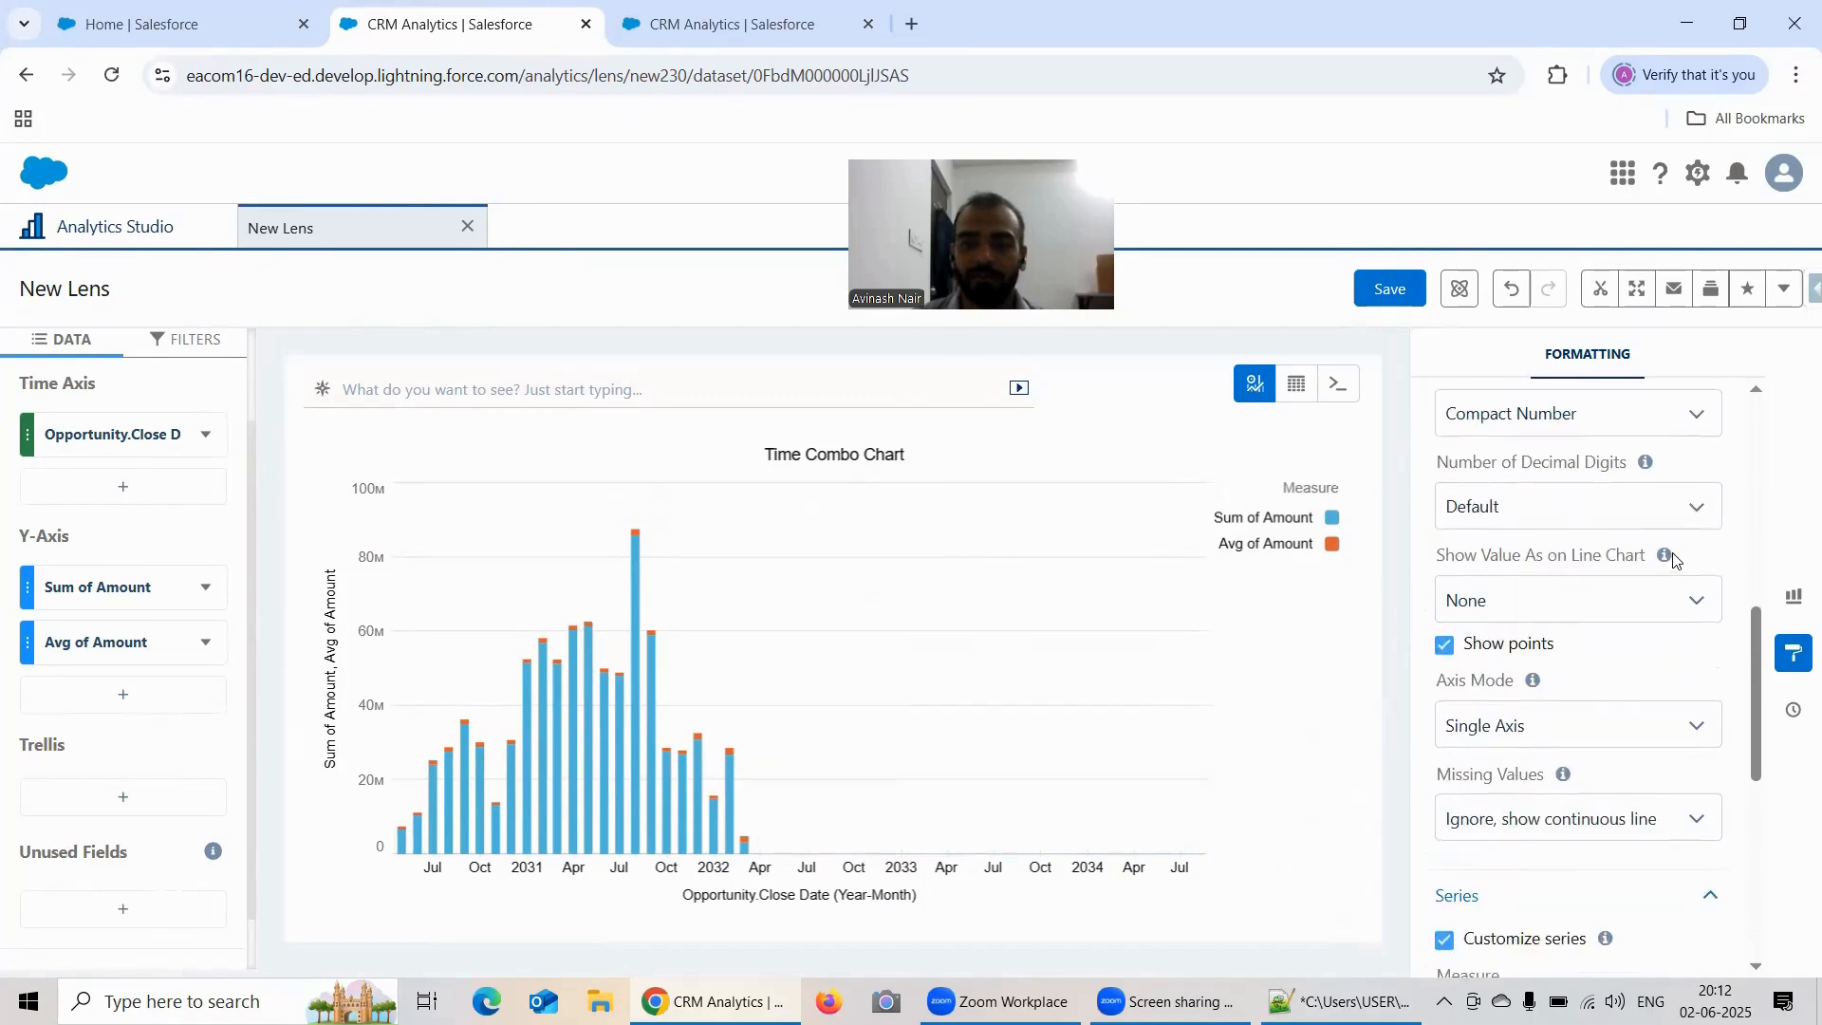
scroll(1595, 546, up, 1)
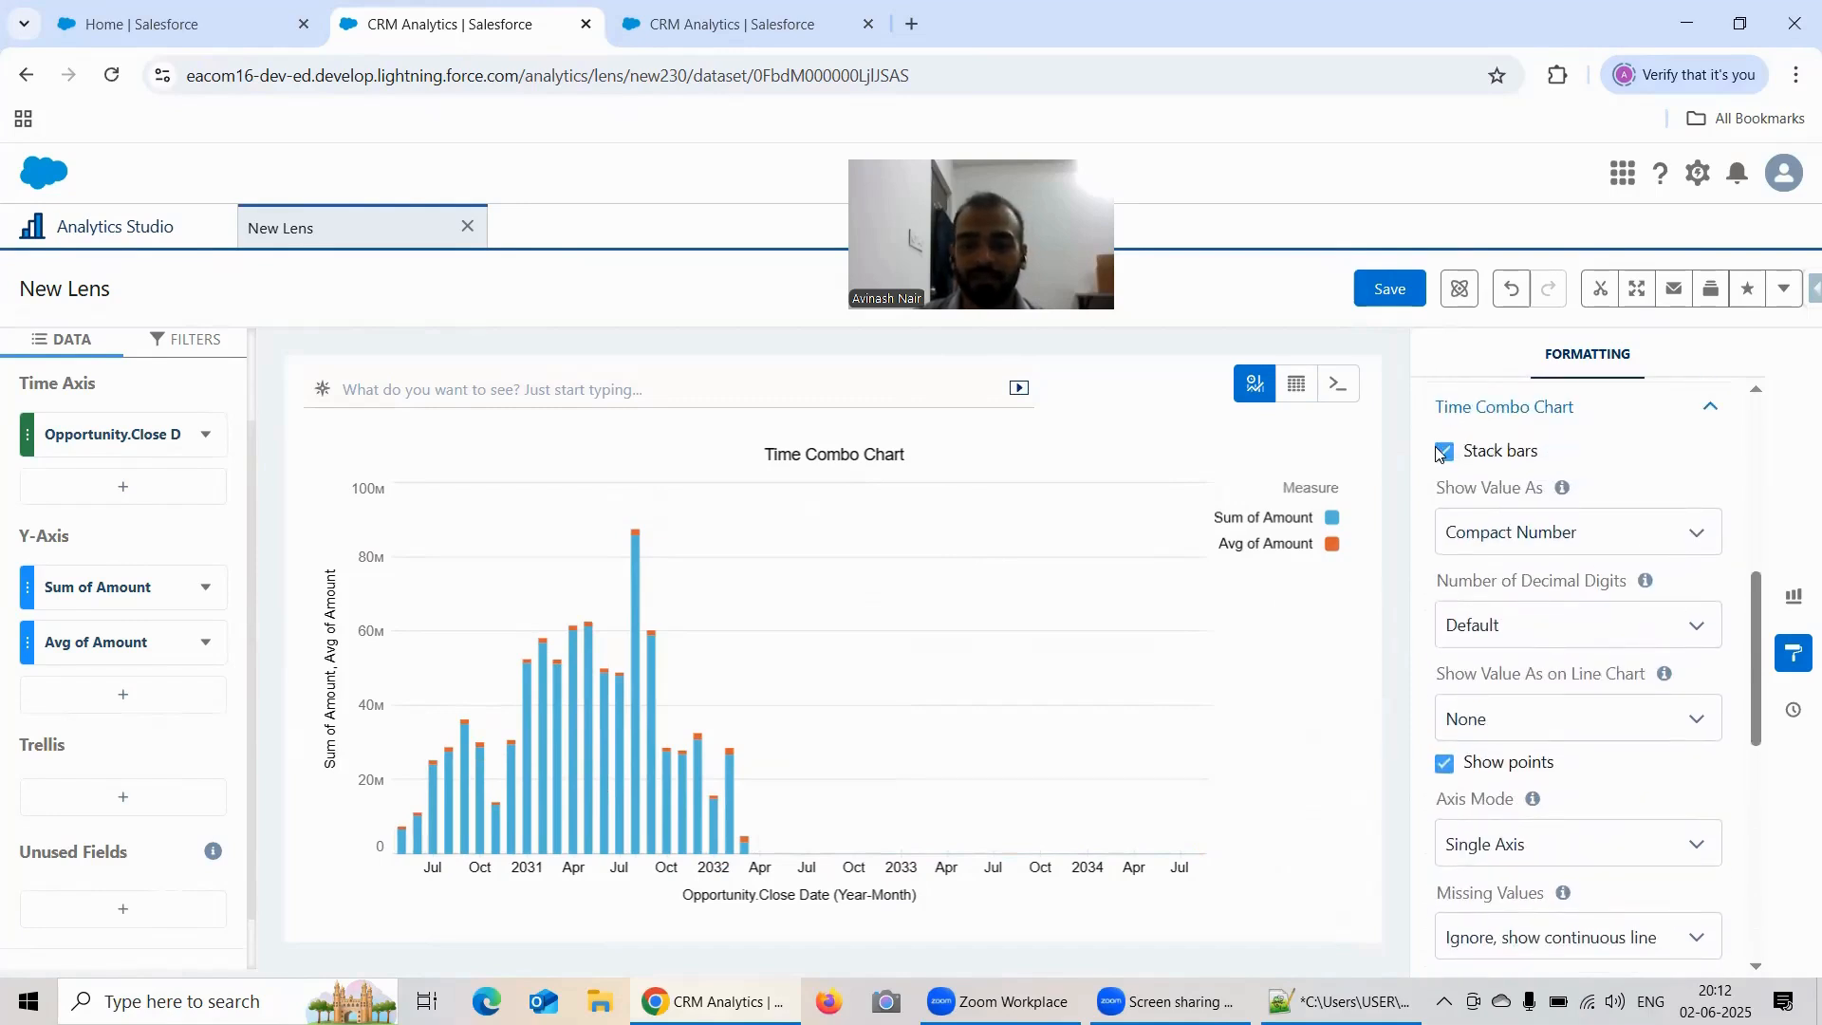
Step: Show the Avg of Amount measure as Dot in the Series formatting options
scroll(1632, 588, down, 3)
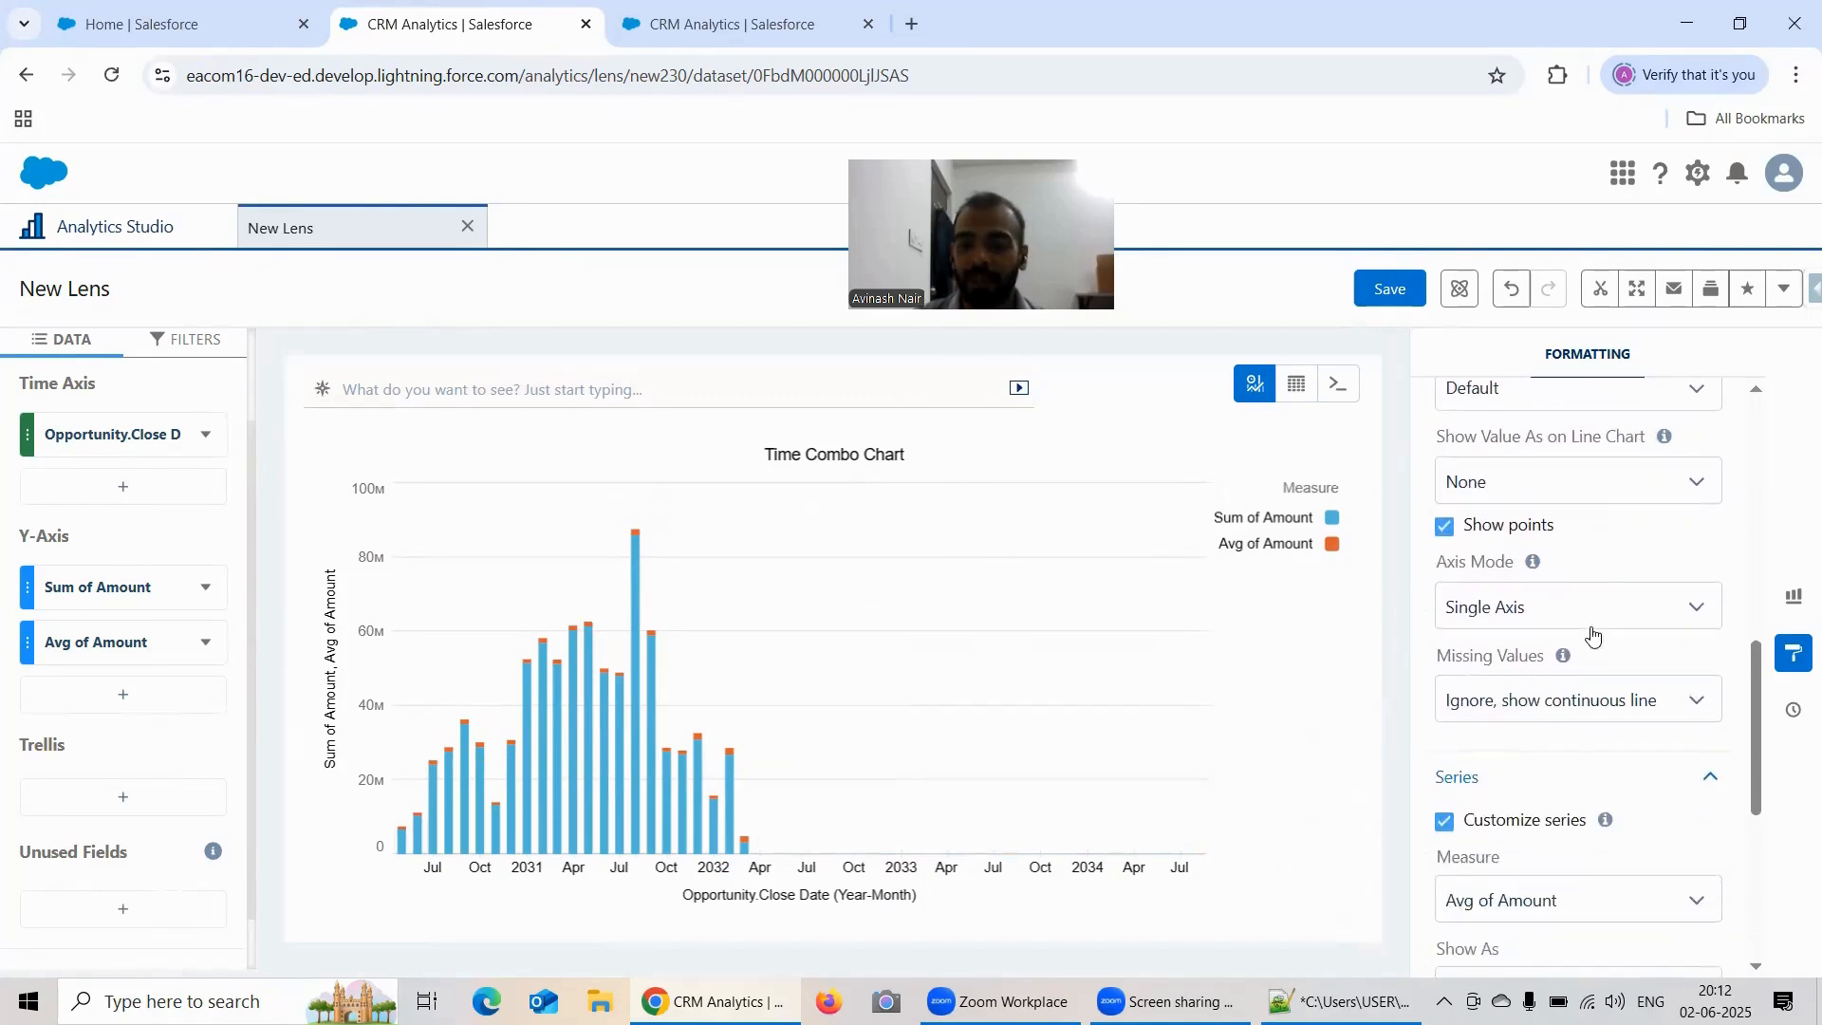
scroll(1478, 822, down, 2)
click(1535, 781)
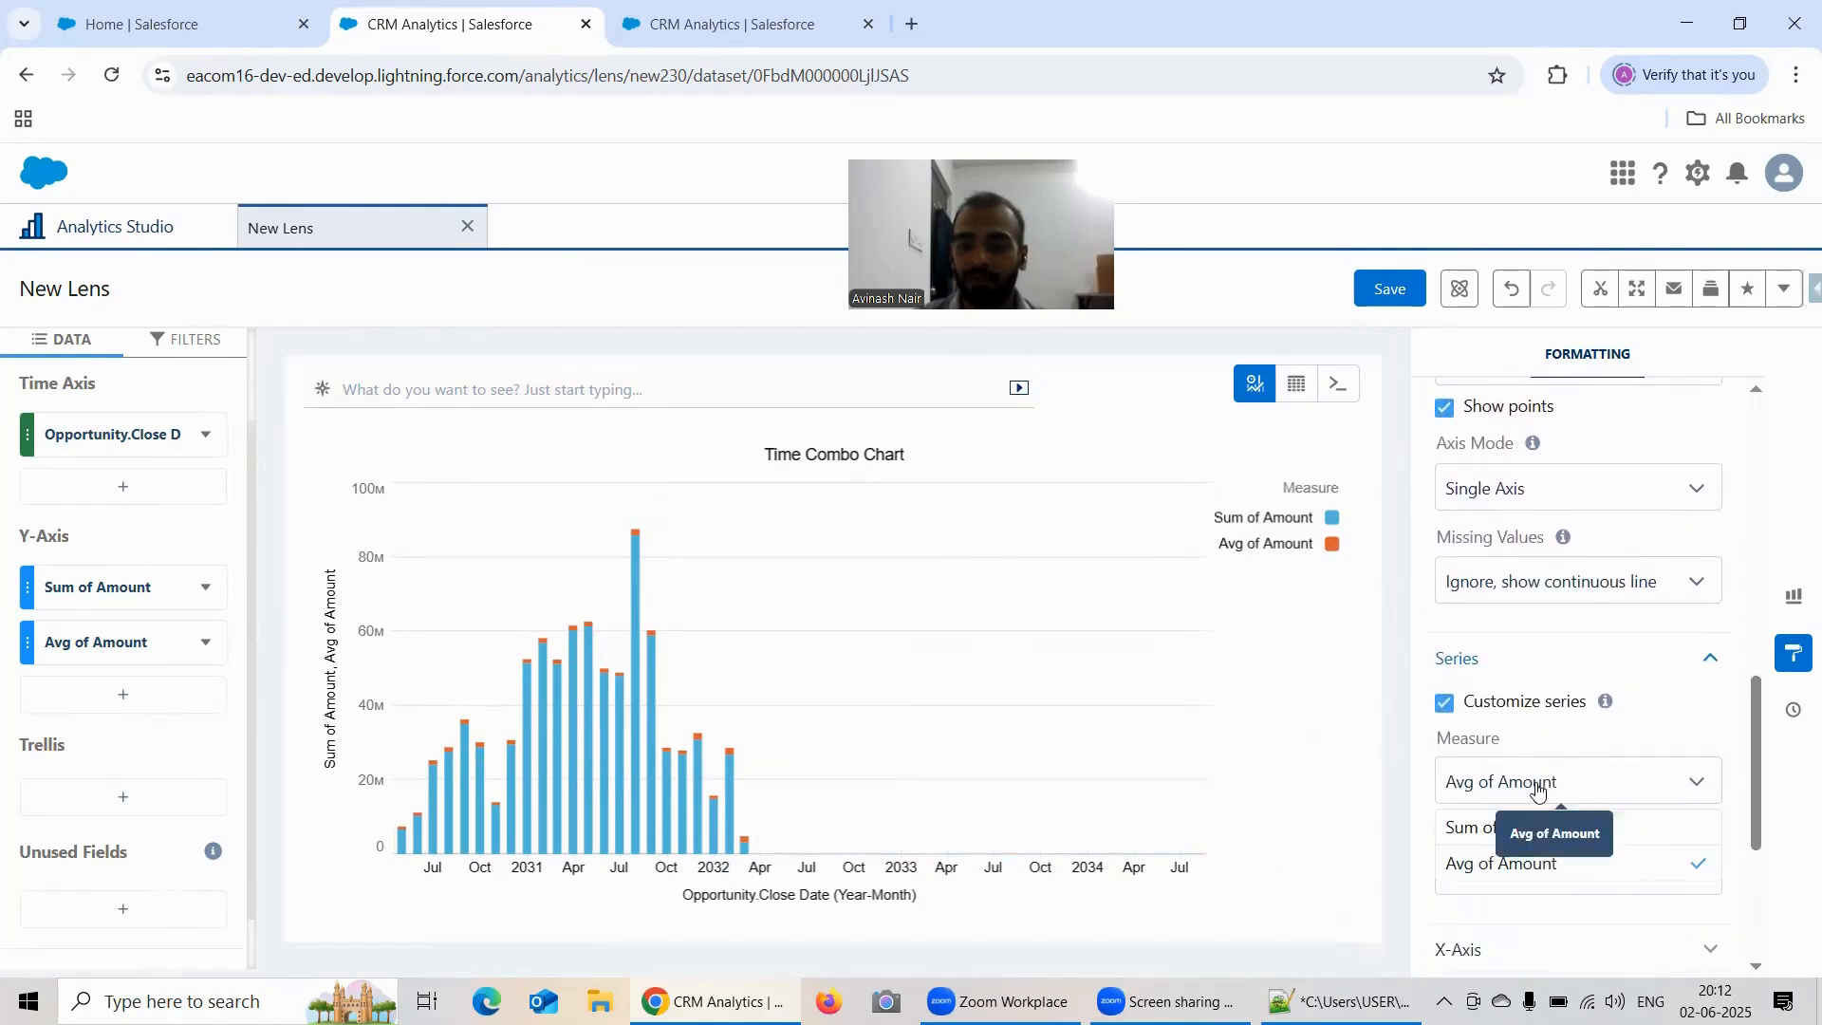
click(1542, 871)
scroll(1520, 704, down, 3)
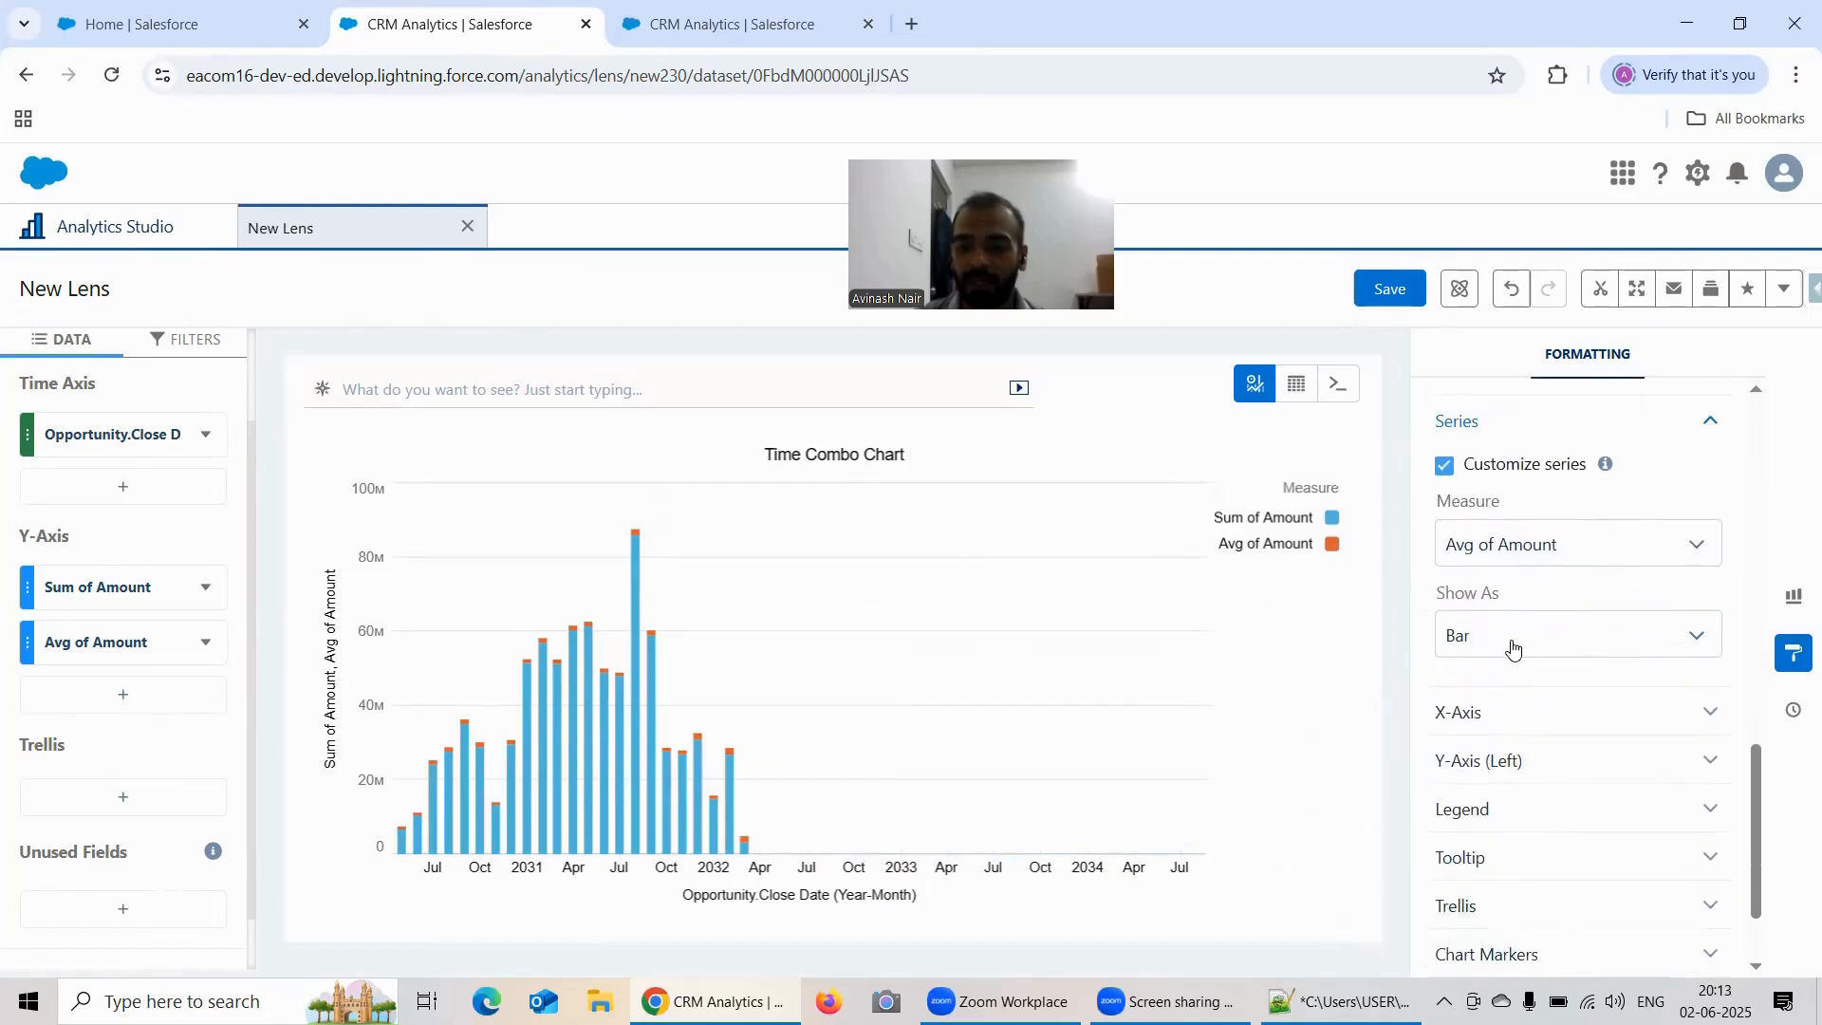
click(1513, 648)
click(1511, 756)
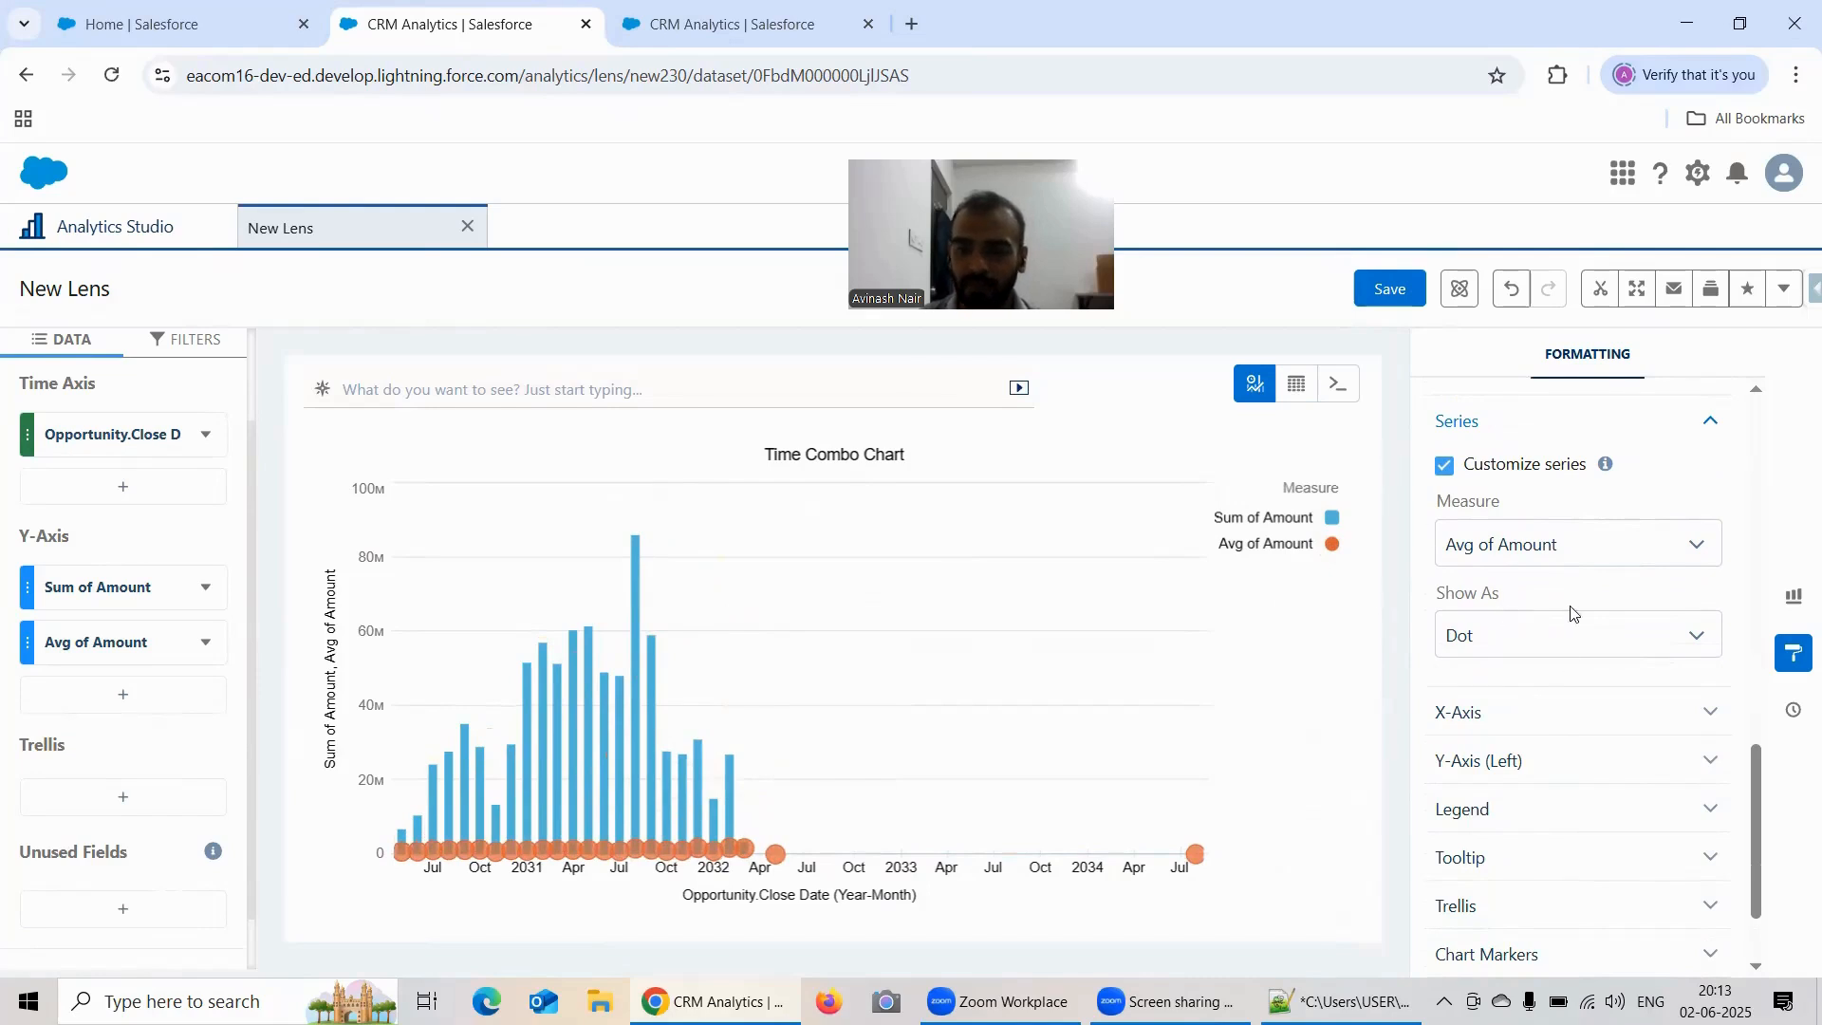
Step: Reset the series settings by disabling and re-enabling series customization, and view the explanation of that option
scroll(1533, 669, up, 2)
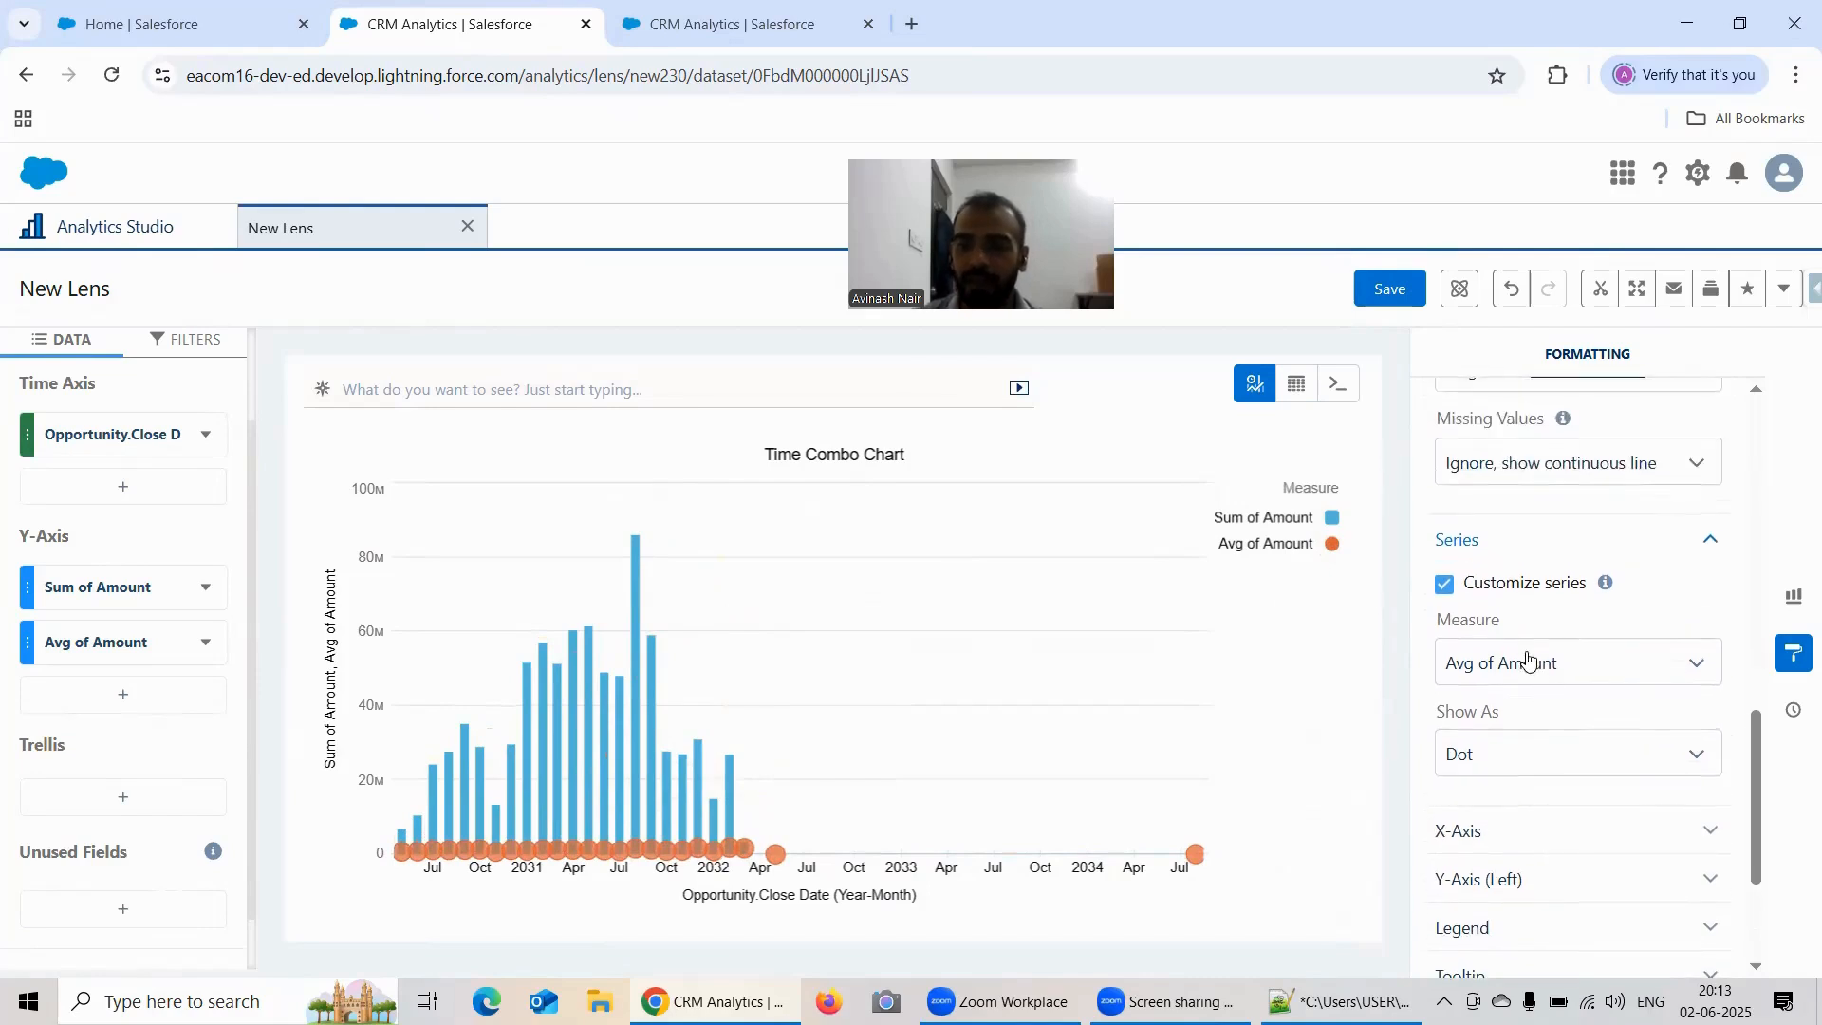
click(1444, 584)
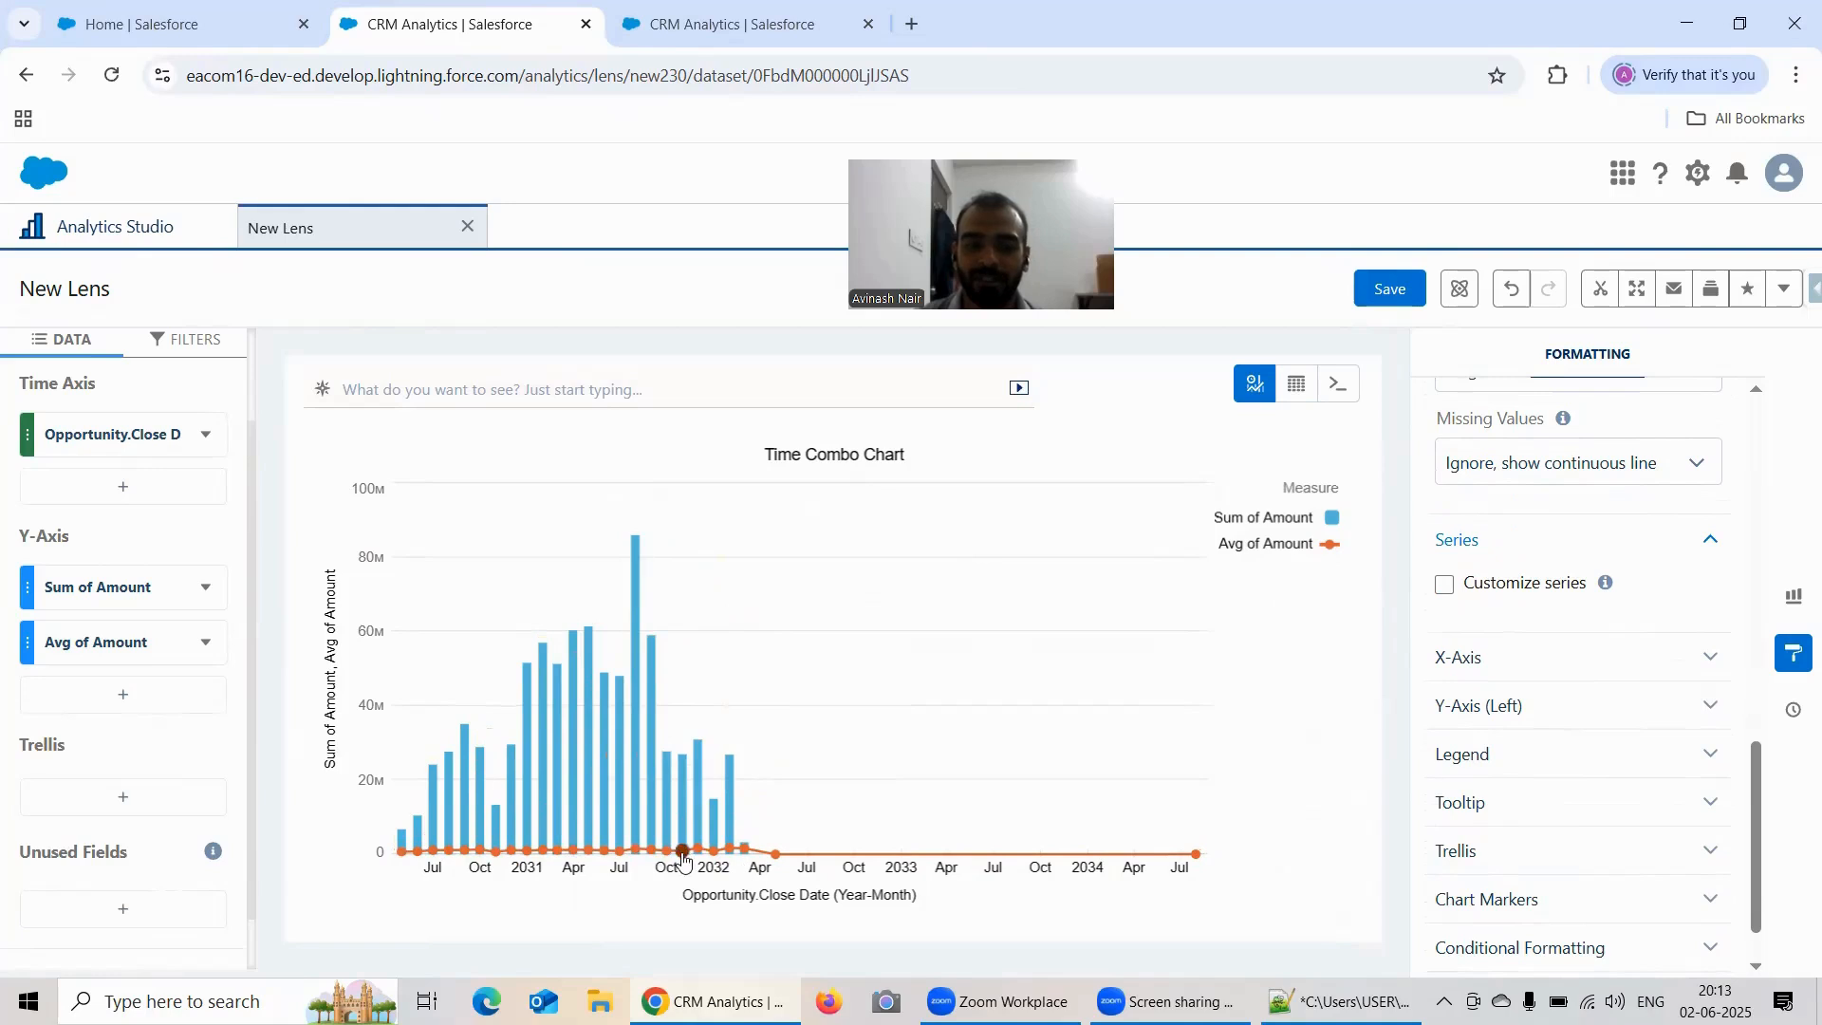
click(1446, 585)
mouse_move(1611, 587)
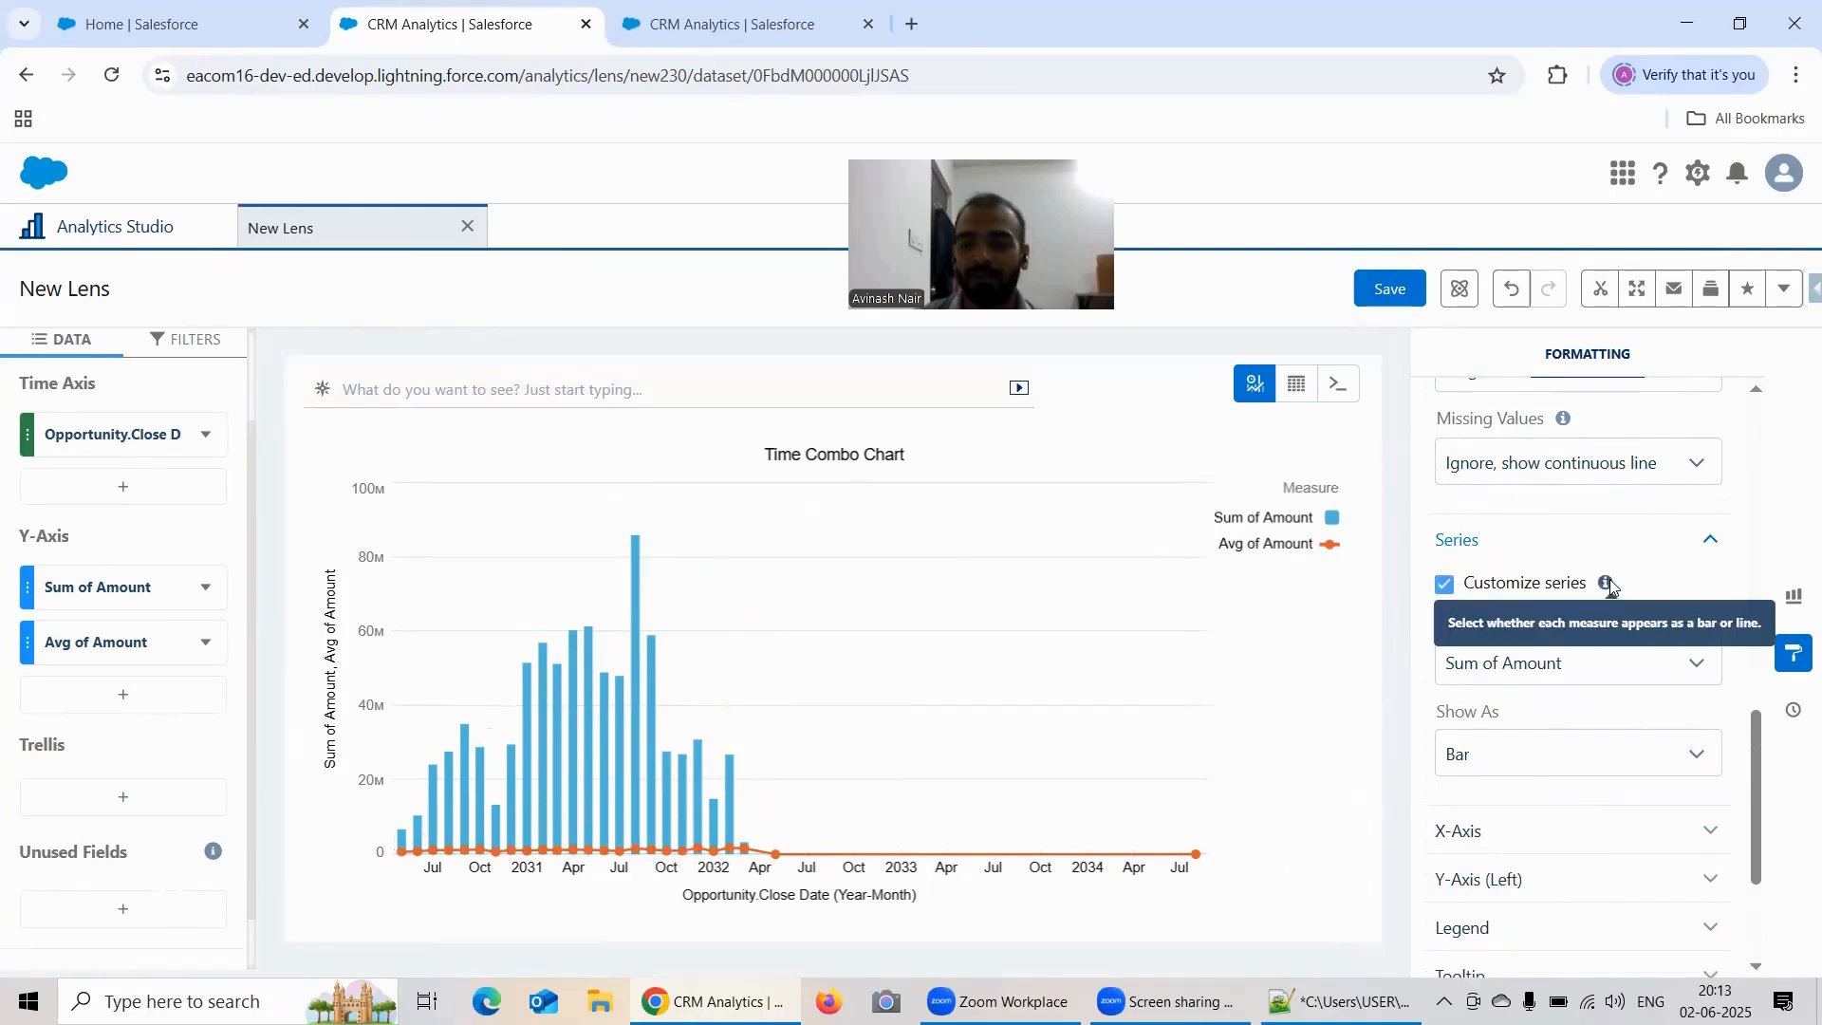
Step: Hide the points on the chart's line and show them again
scroll(1604, 589, up, 2)
scroll(1601, 575, up, 1)
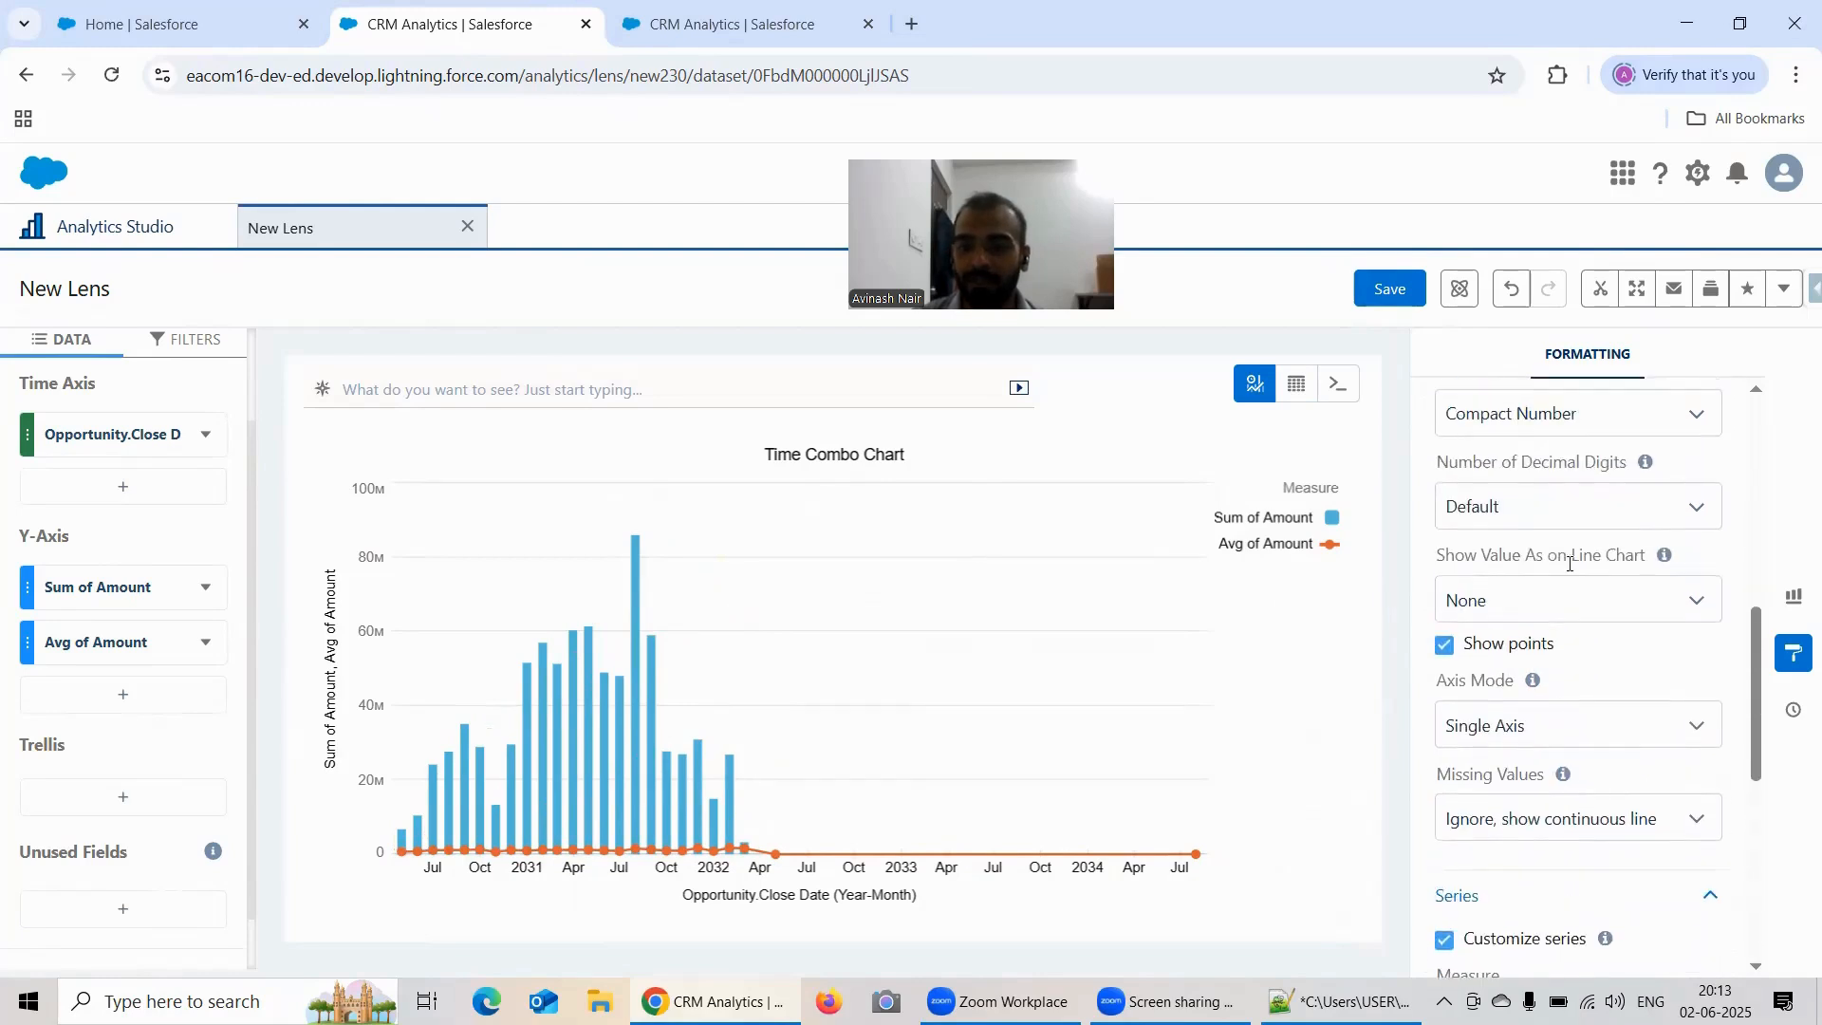
click(1447, 649)
Step: Try Compact Number as the value display on the line chart and set it back to None
click(1521, 600)
click(1514, 683)
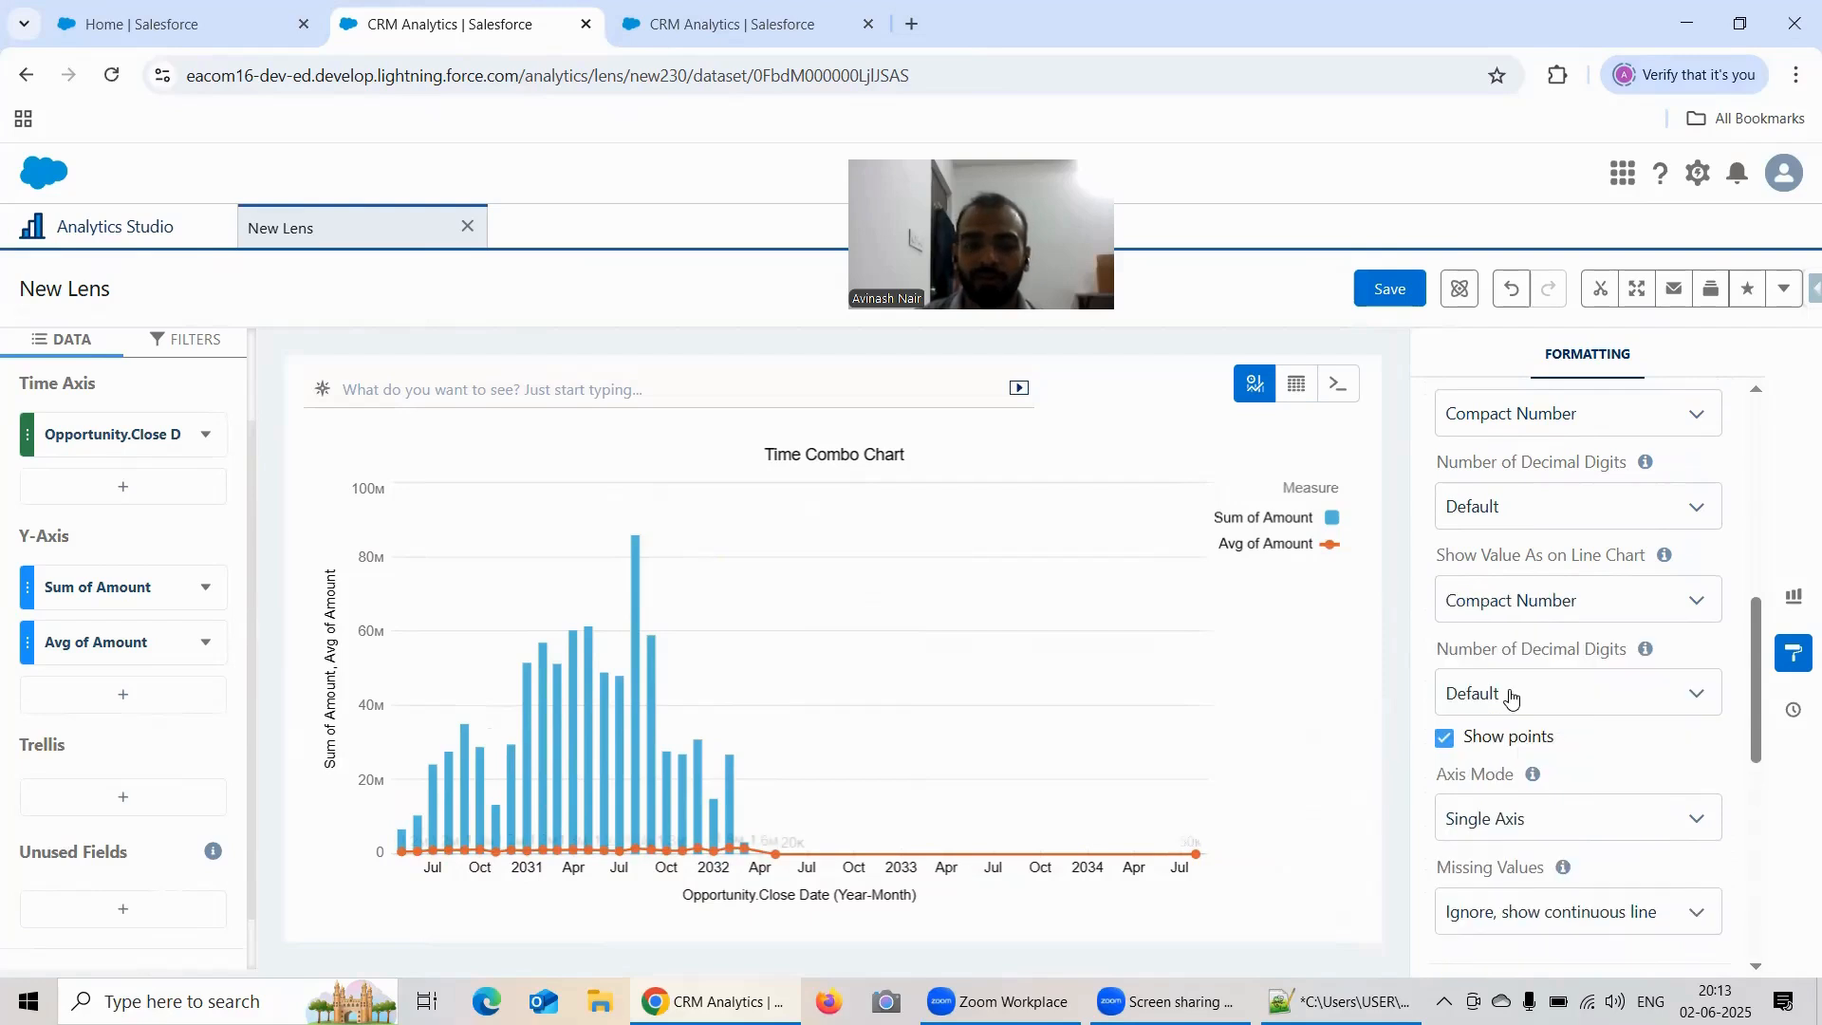
click(1519, 600)
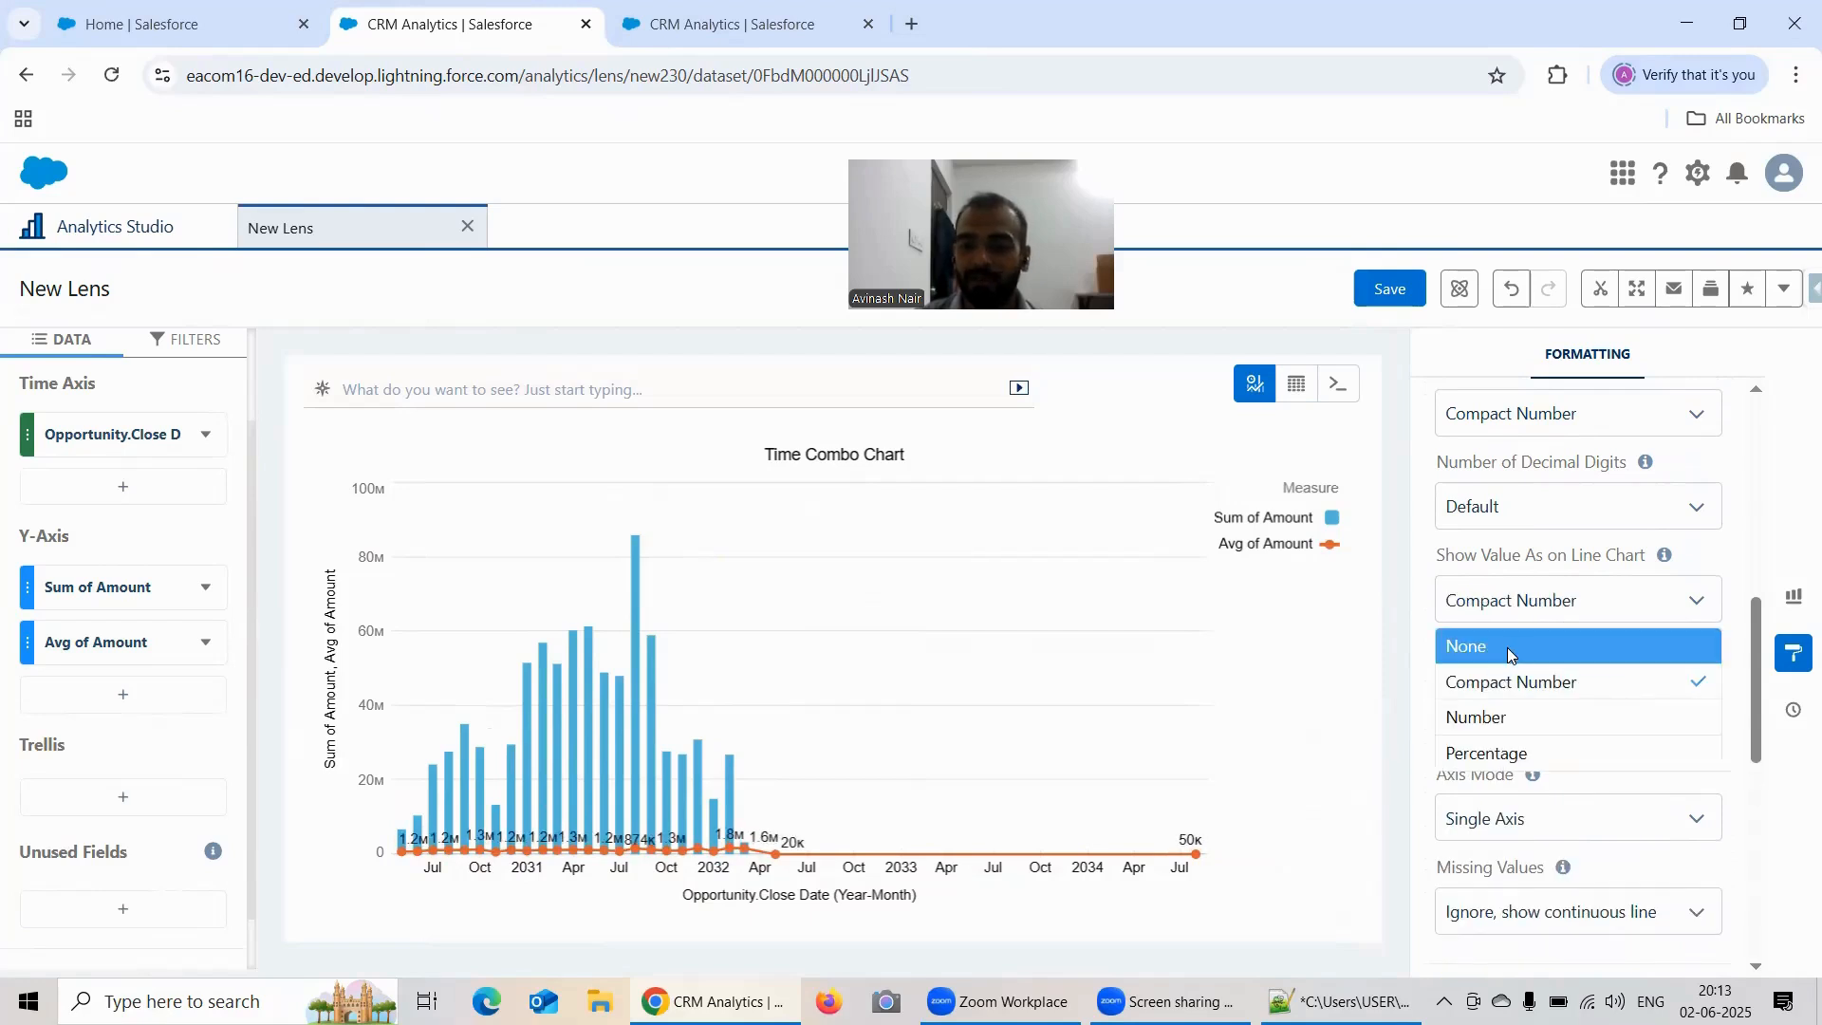
click(1505, 647)
Step: Try showing missing values as gaps and restore the Ignore, show continuous line option
scroll(1570, 608, up, 1)
scroll(1571, 609, up, 2)
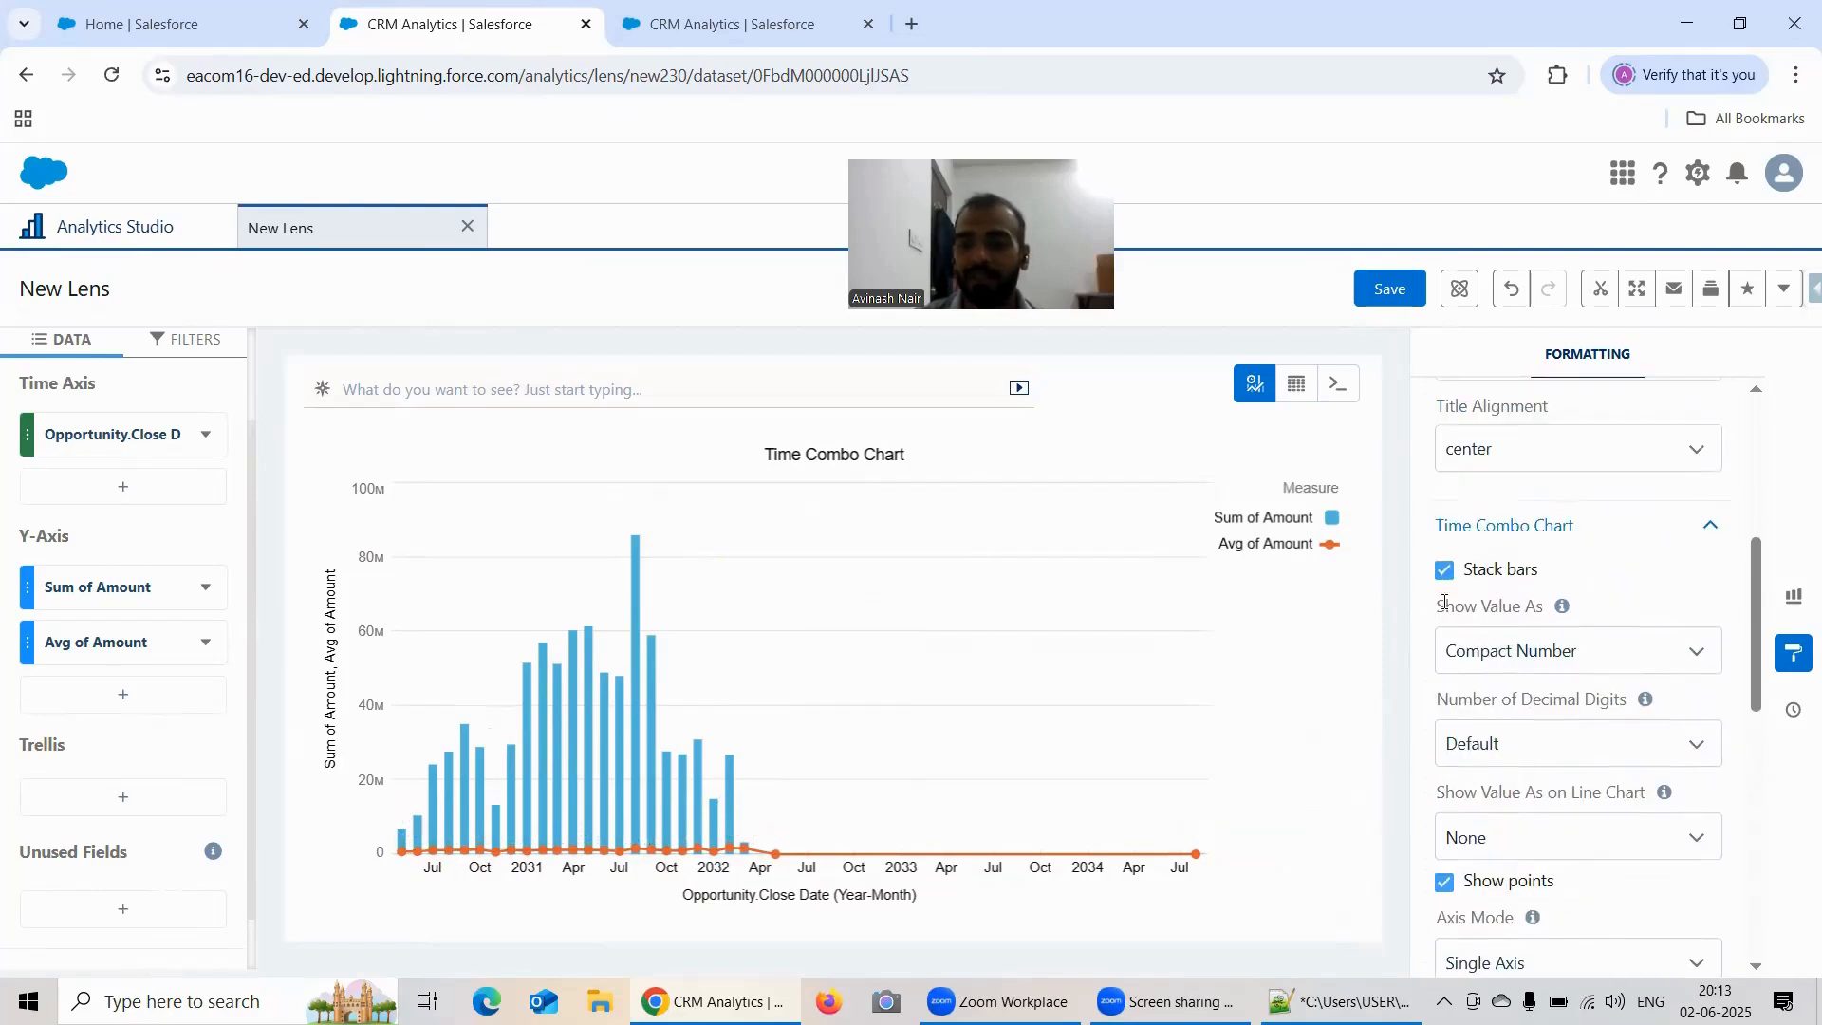
scroll(1511, 596, down, 6)
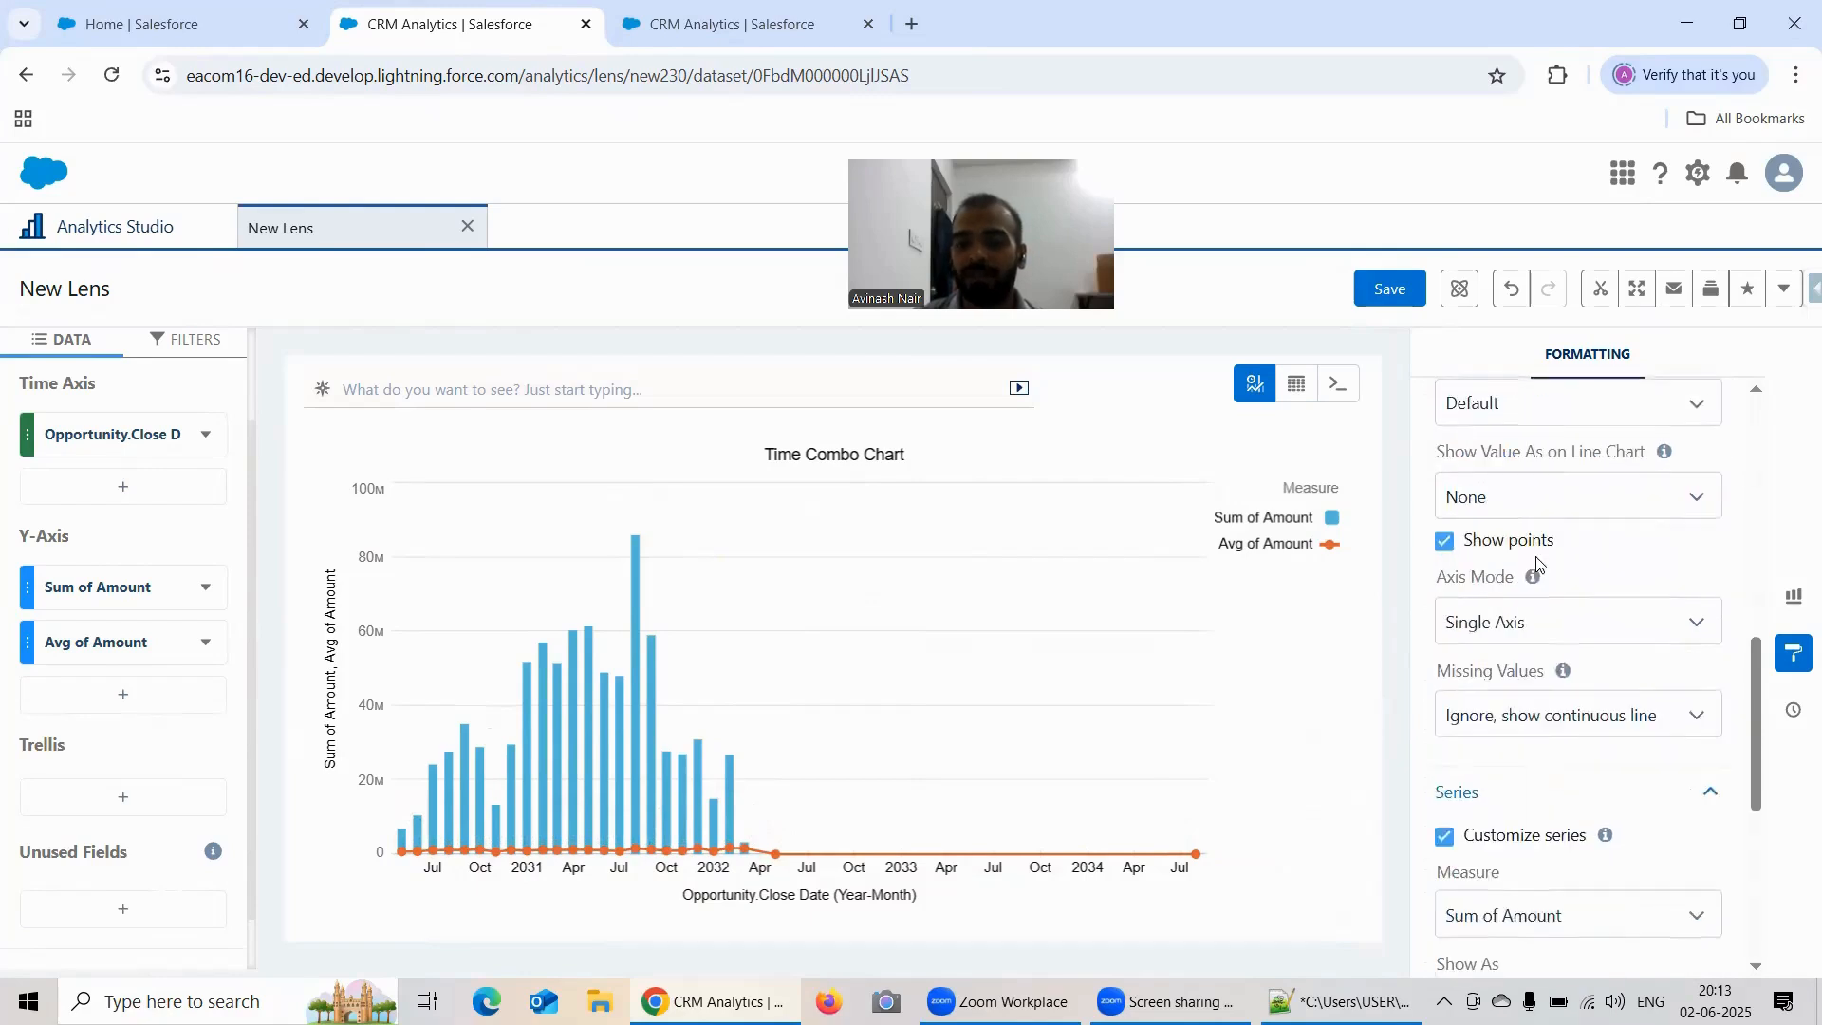
scroll(1543, 546, down, 1)
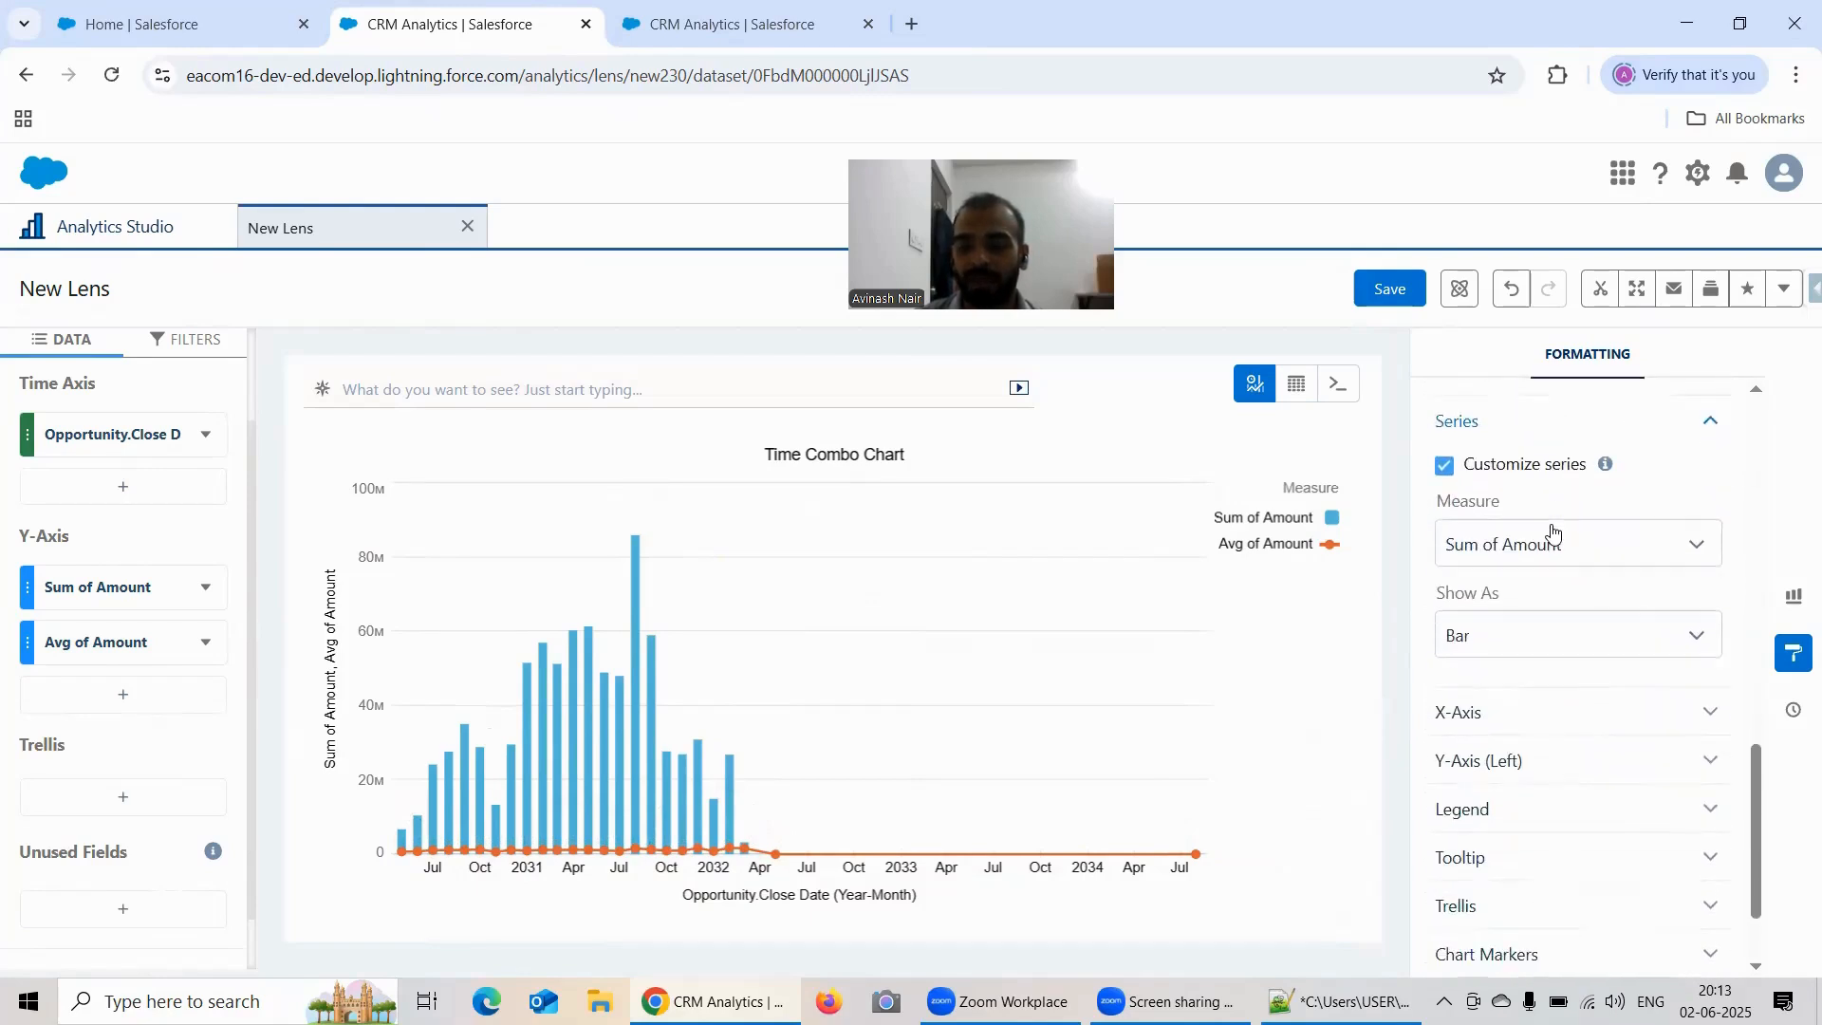
scroll(1548, 522, up, 1)
click(1528, 463)
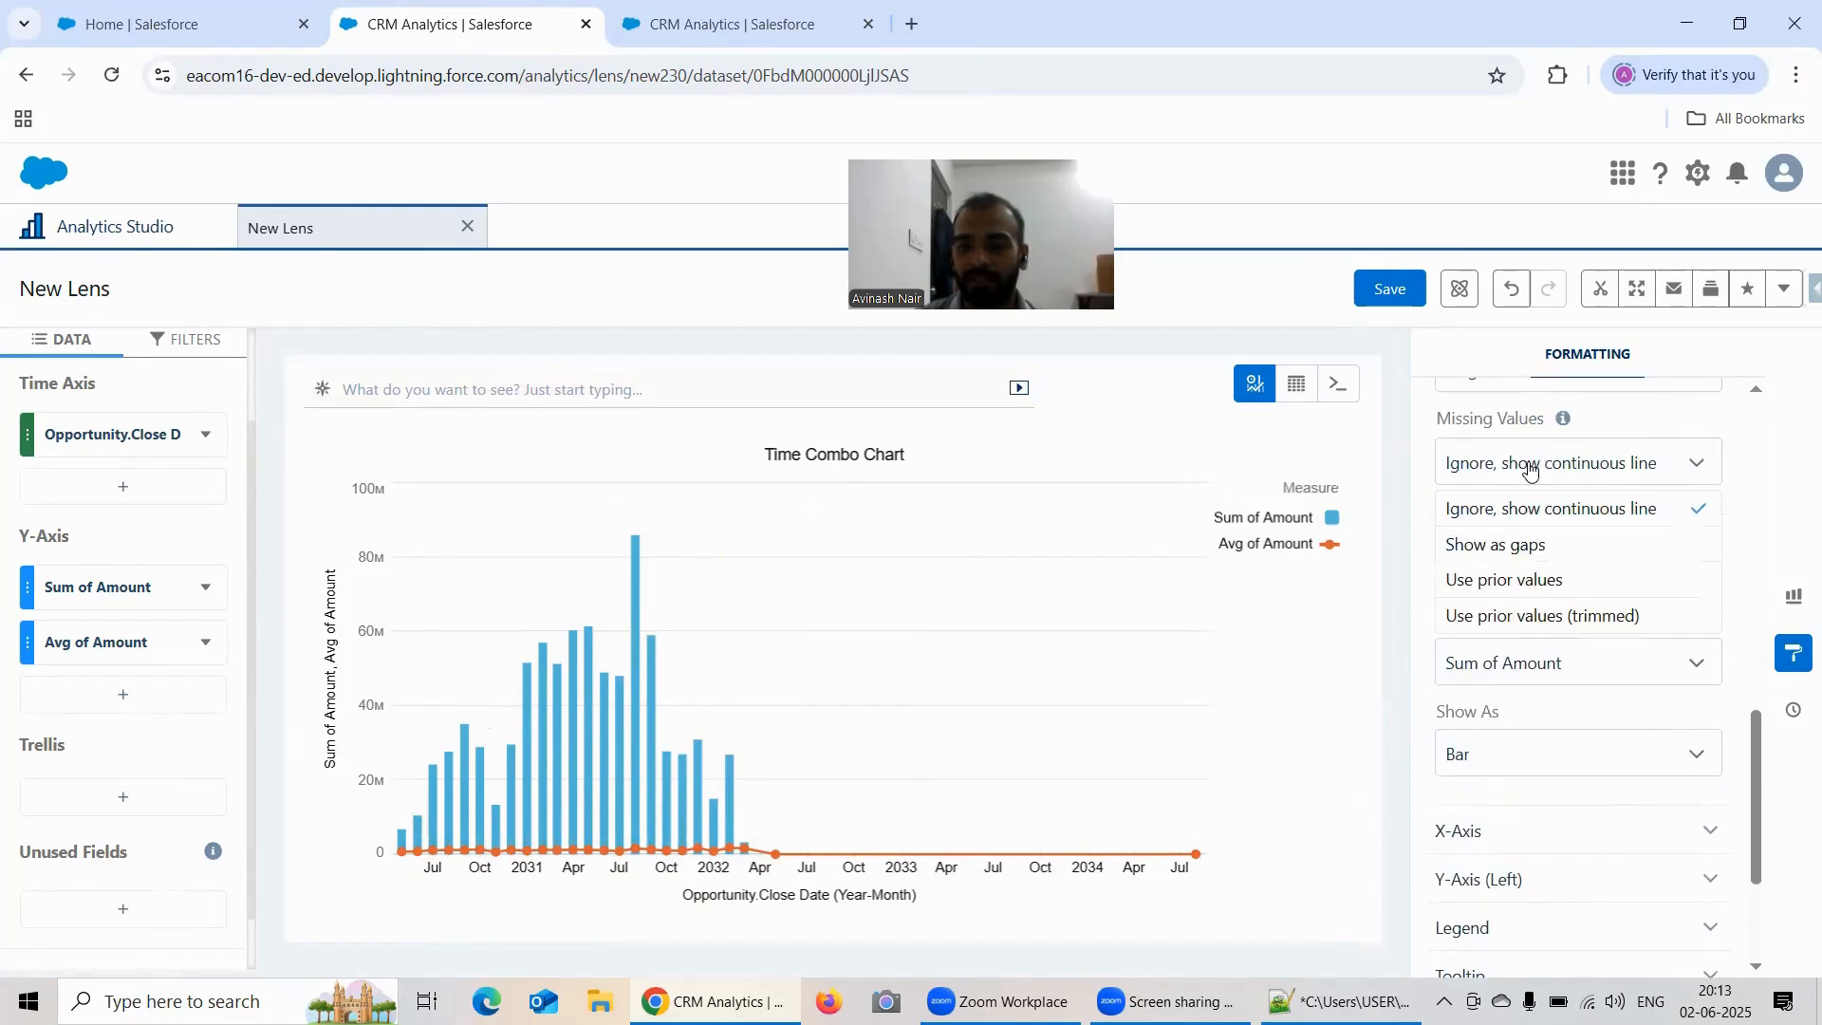
click(1510, 553)
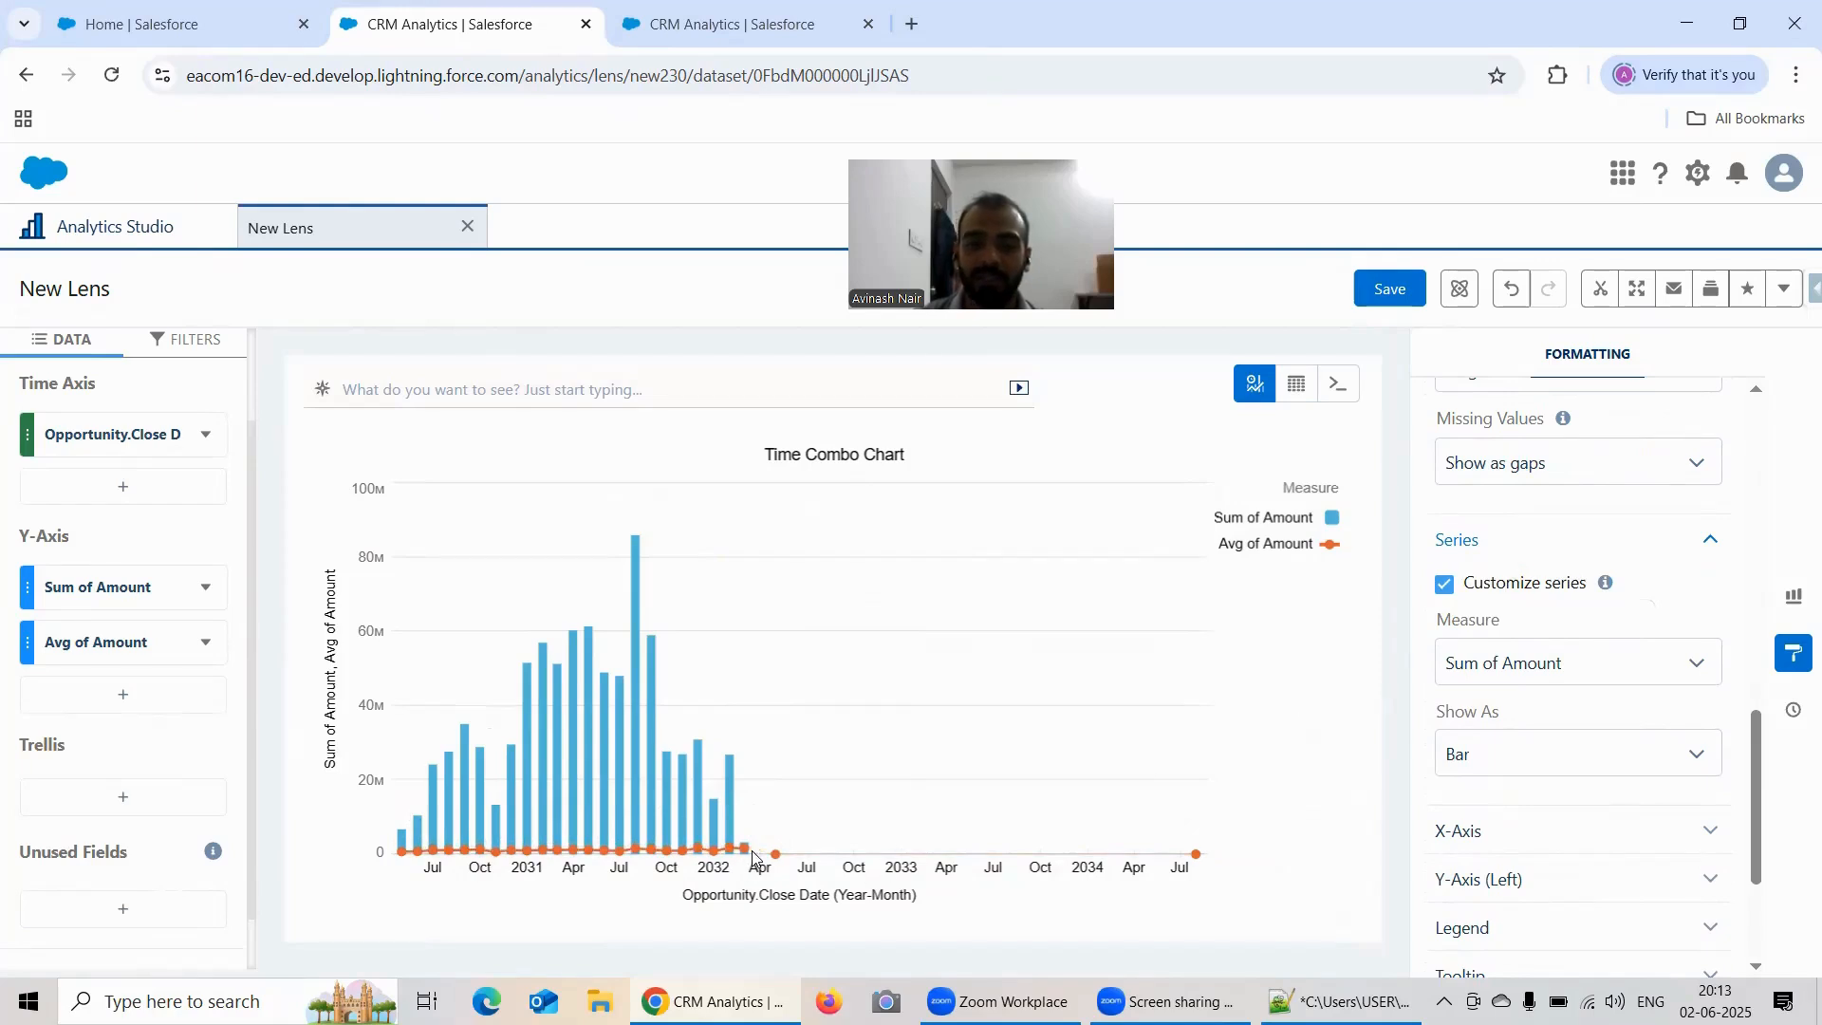
click(1502, 474)
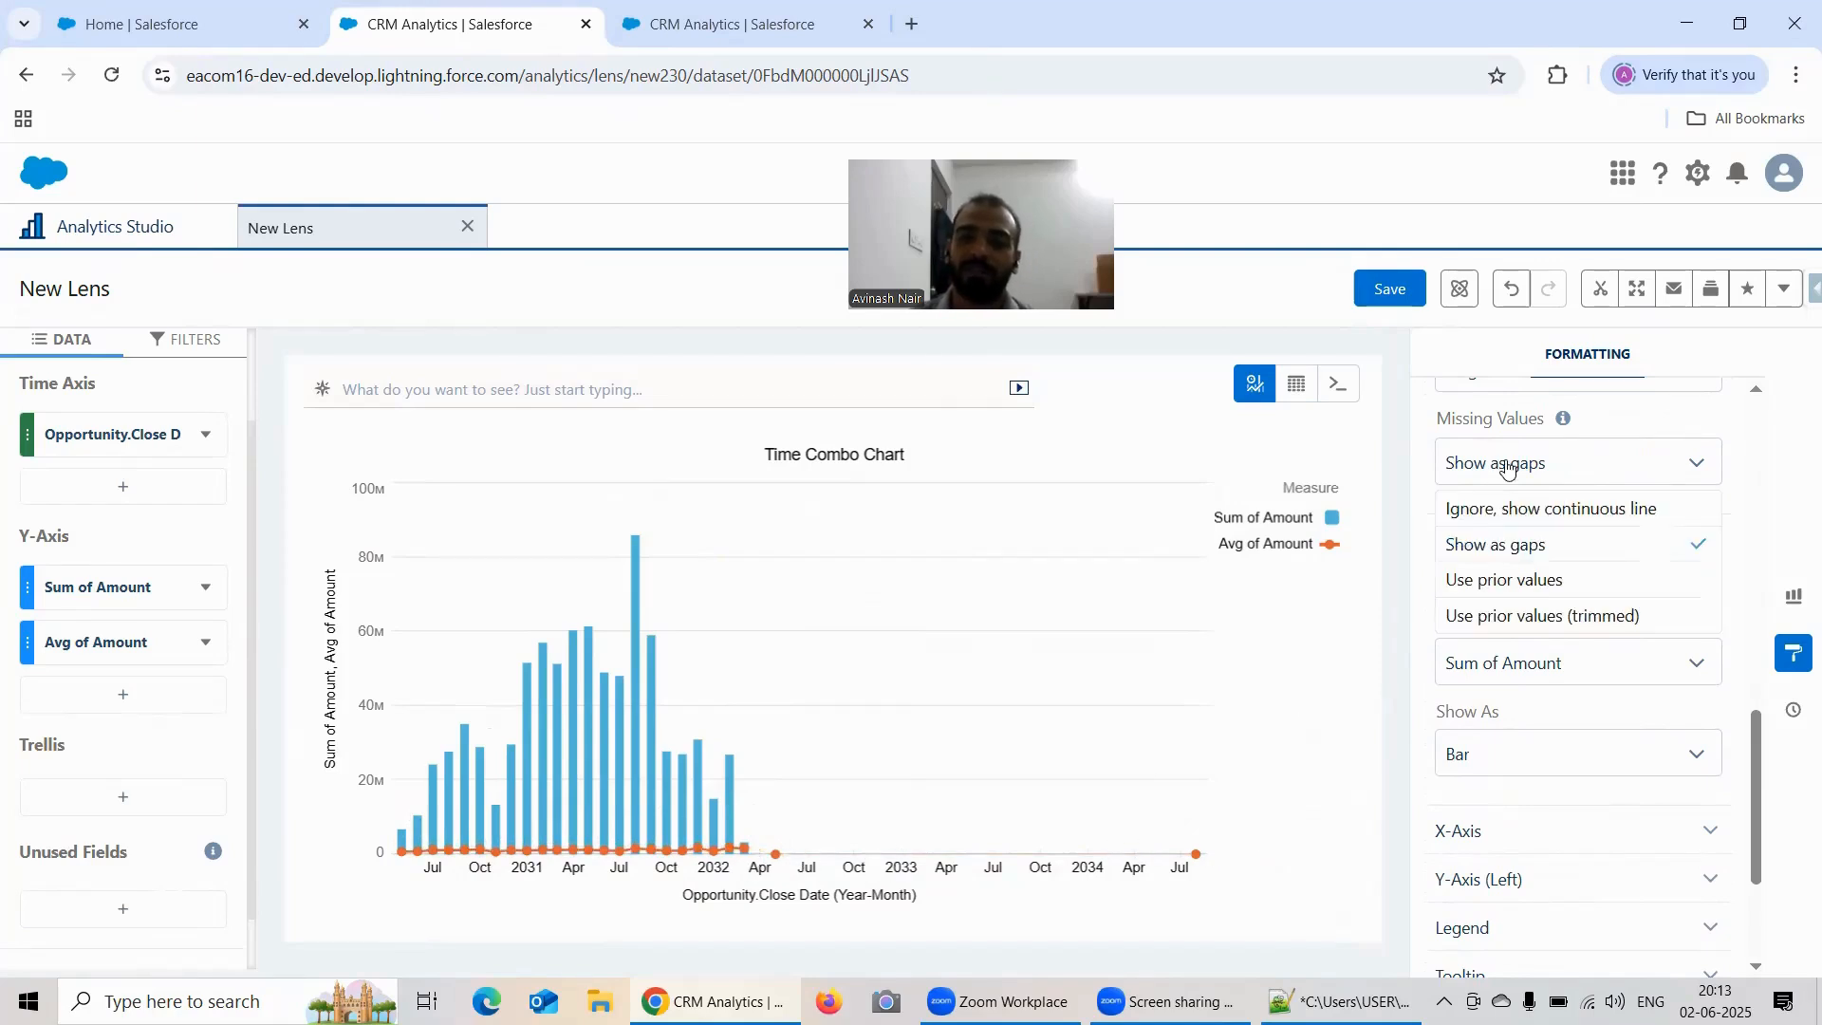
click(1528, 513)
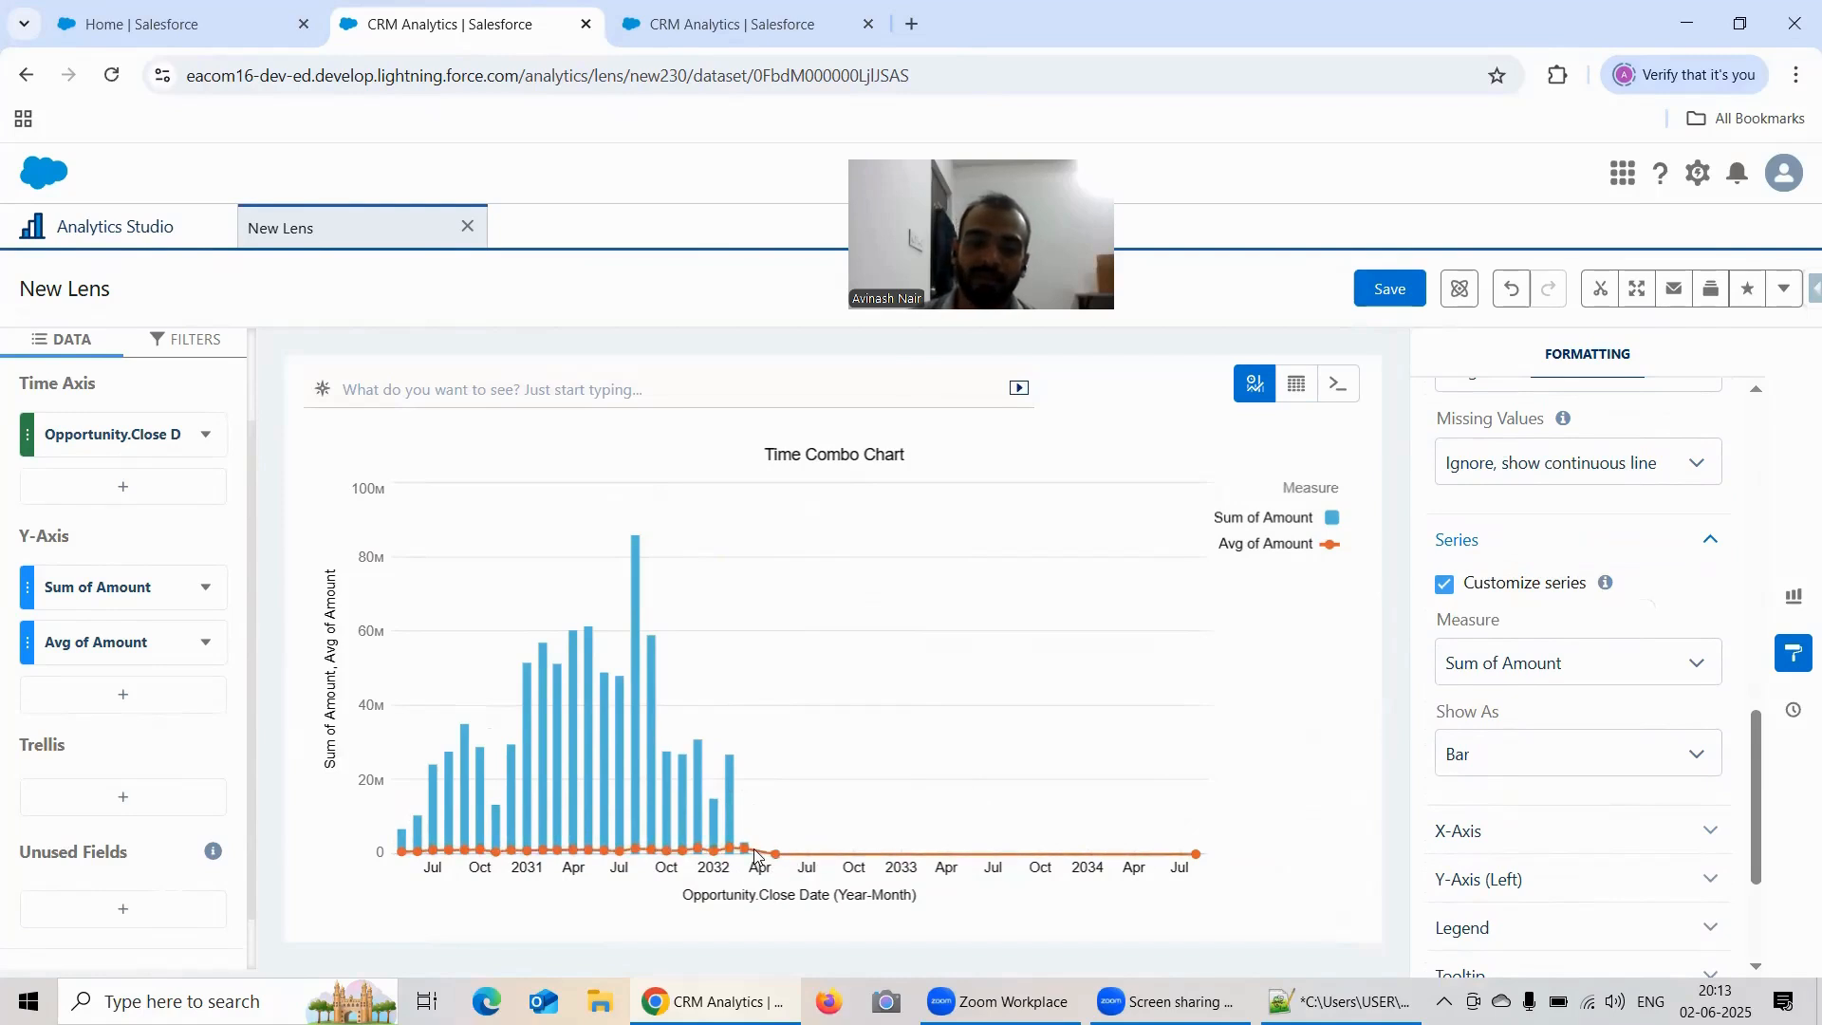
Step: Set Missing Values to Show as gaps and dismiss the antivirus notification
click(1549, 461)
click(1780, 765)
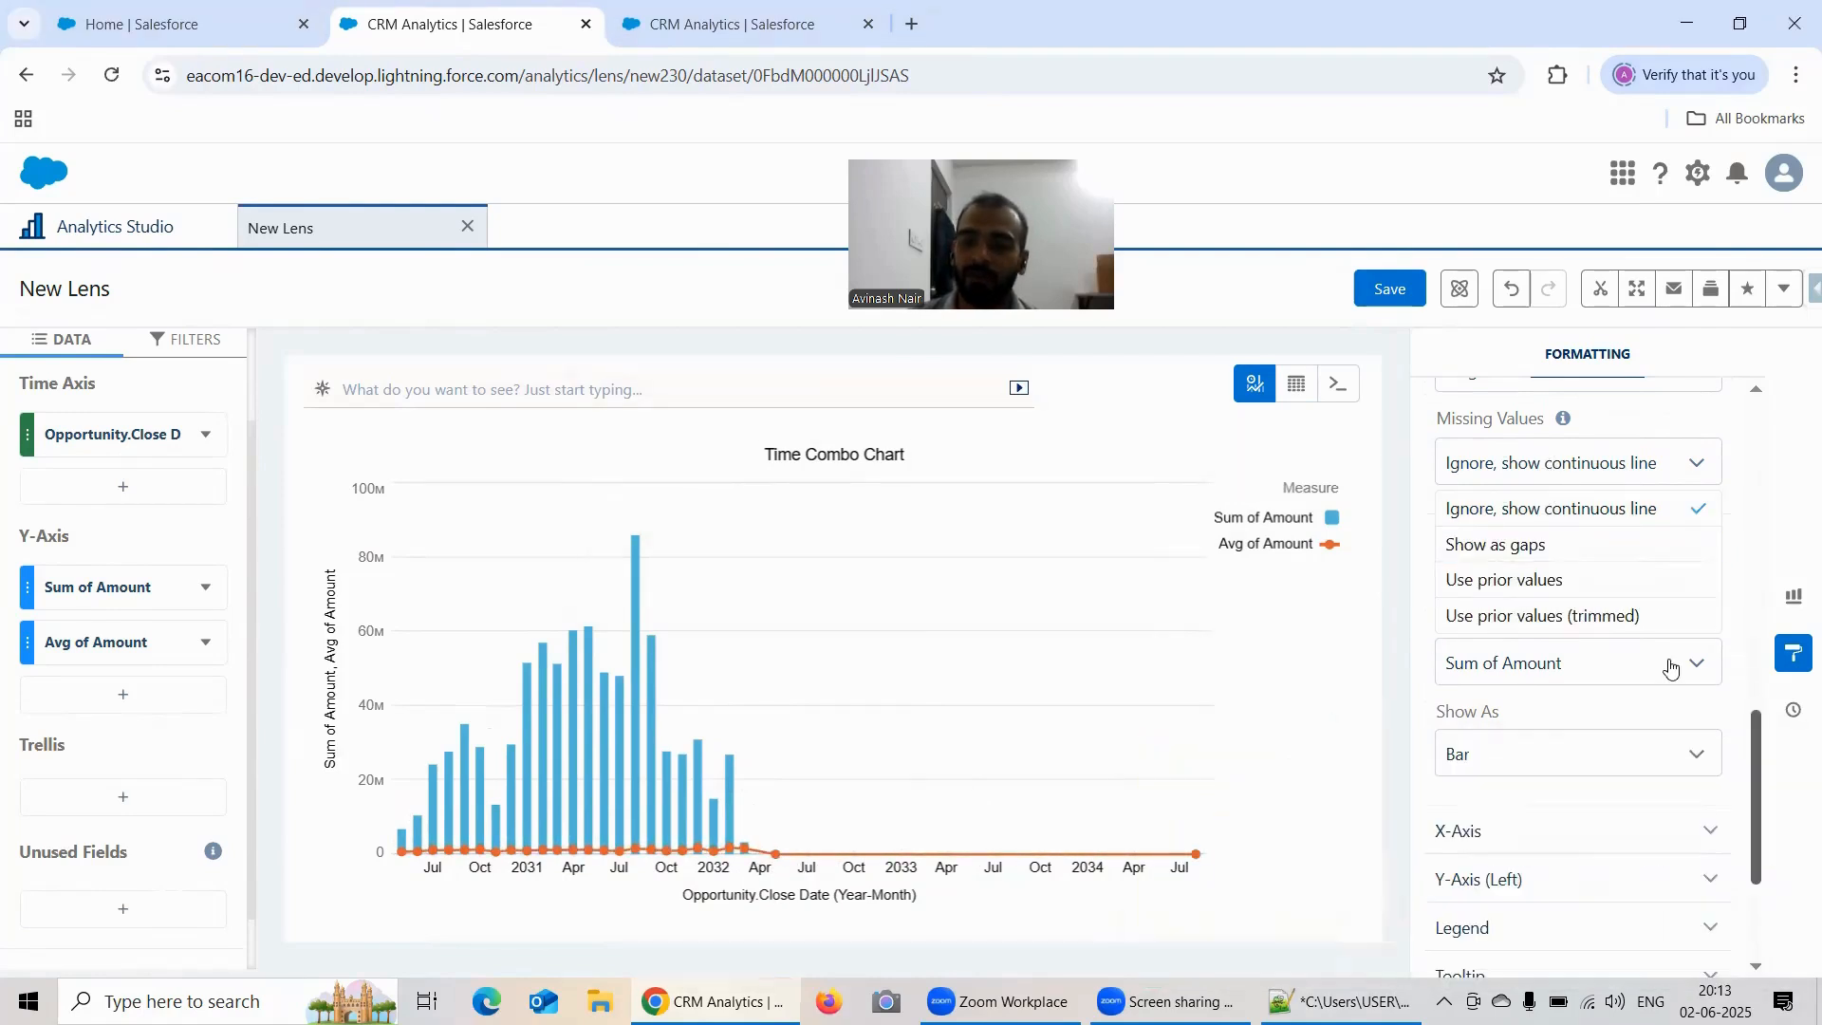
click(1538, 547)
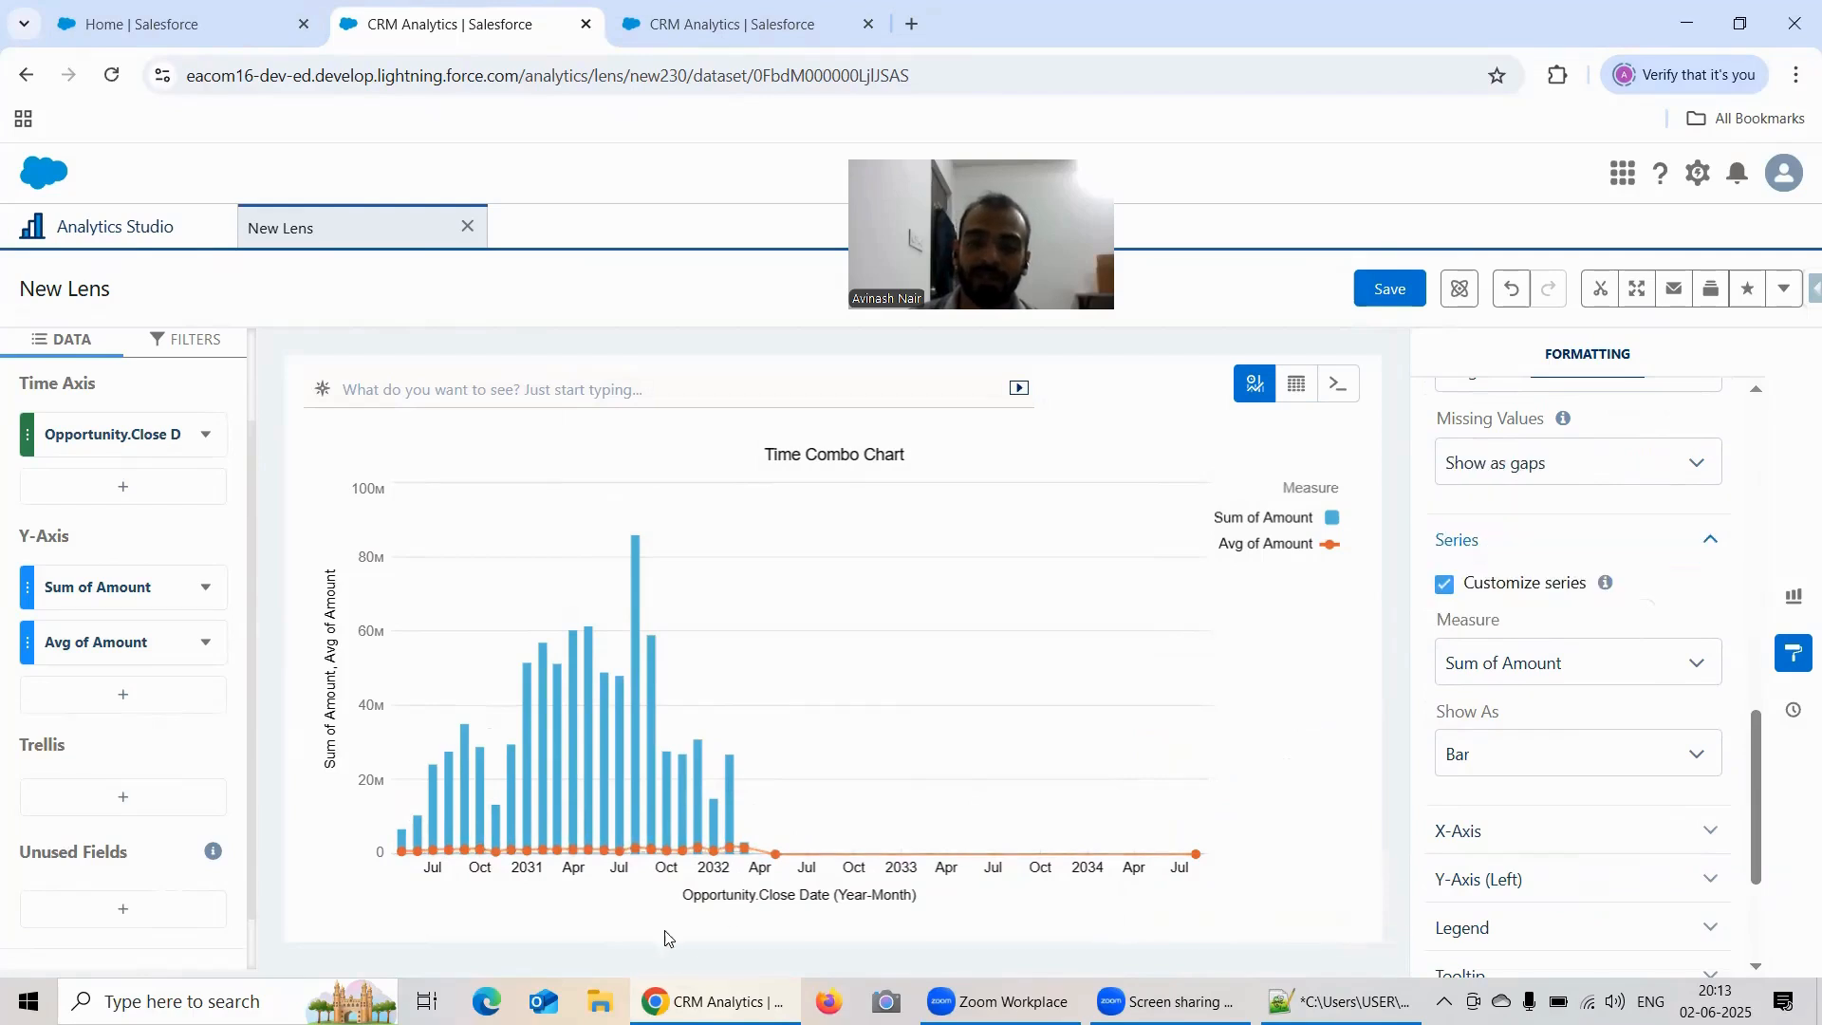
Step: Hide the X-Axis and its title in the X-Axis formatting options, and show both again
scroll(1546, 598, down, 1)
click(1530, 598)
scroll(1544, 556, down, 1)
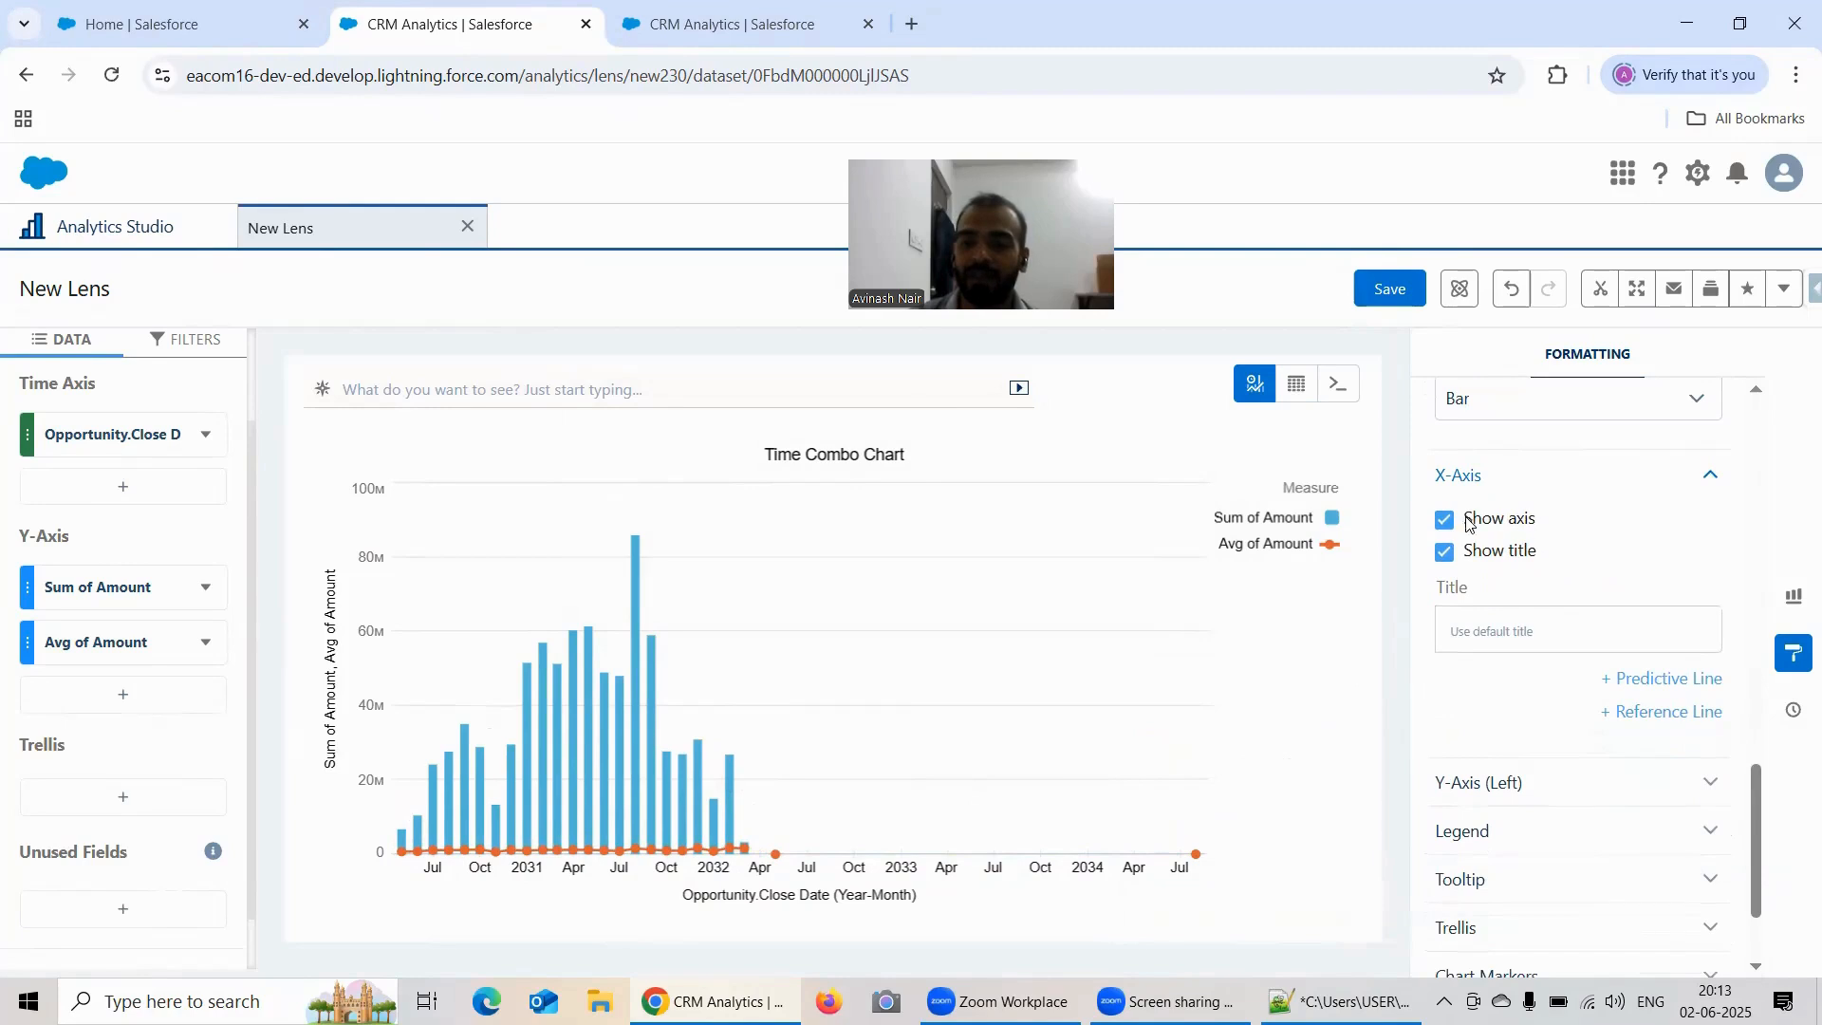
click(1446, 520)
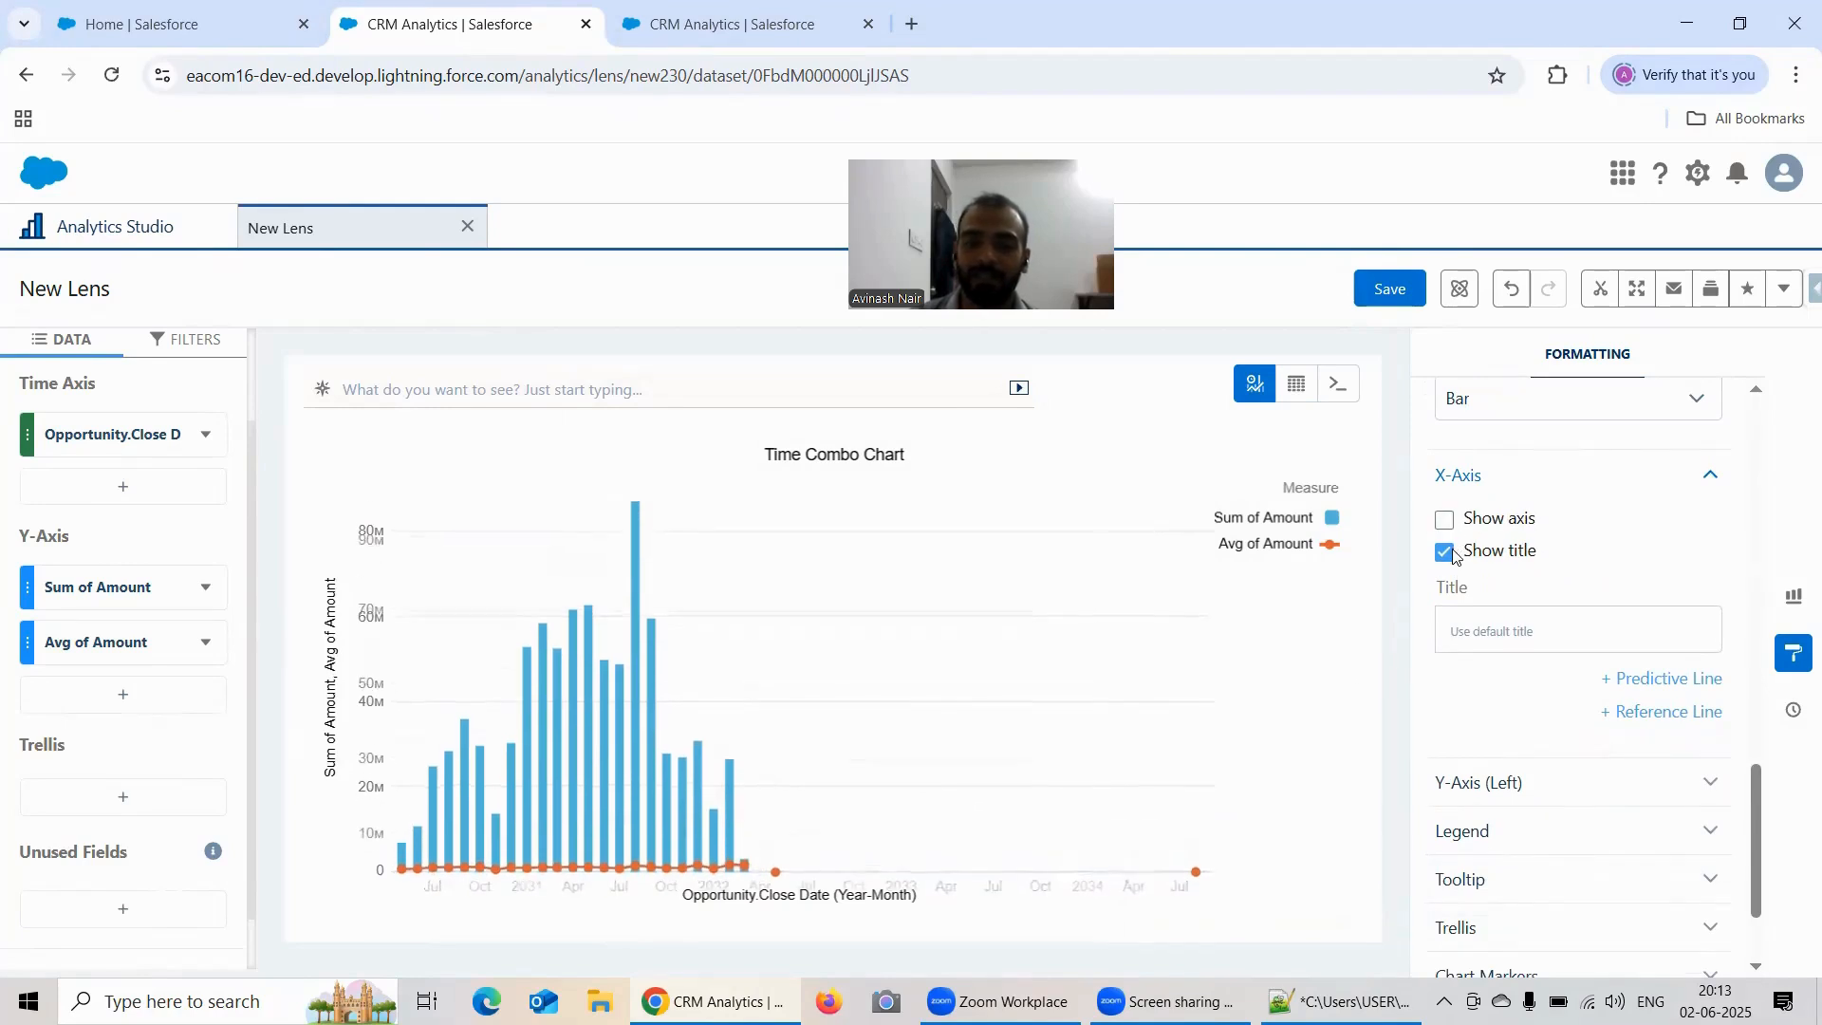
click(1445, 545)
click(1445, 520)
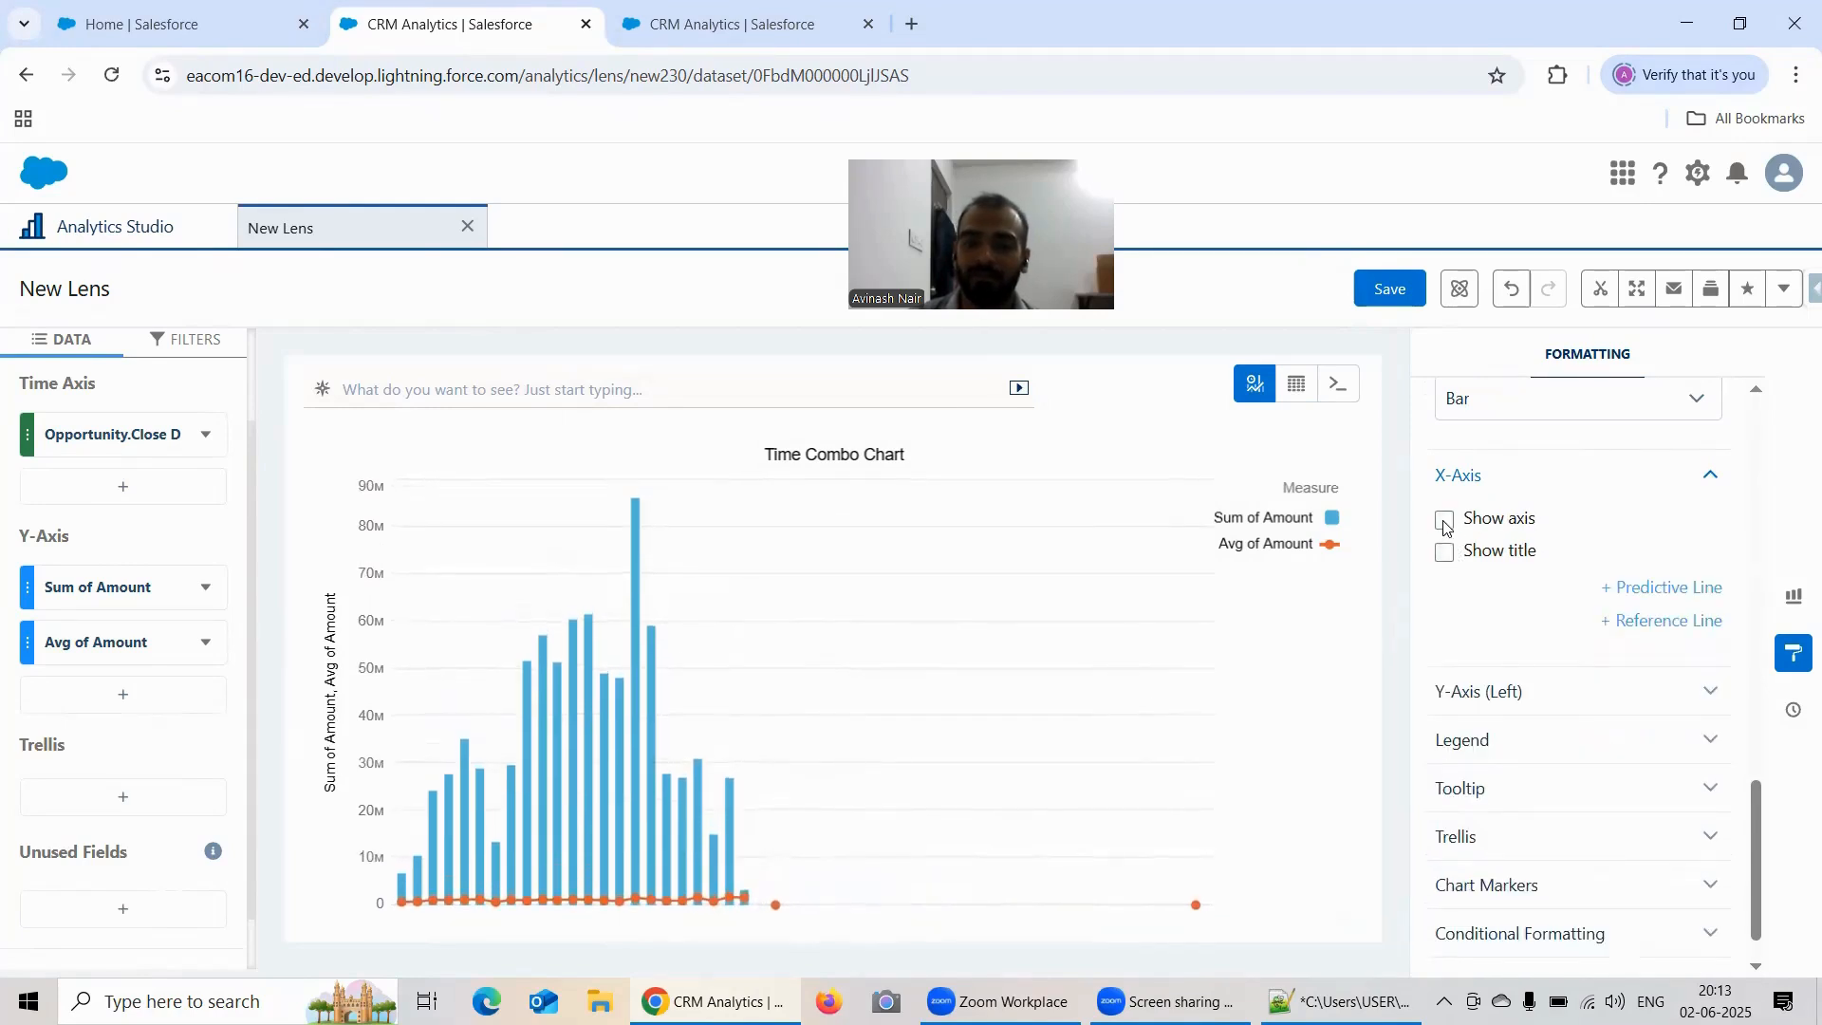
click(1488, 552)
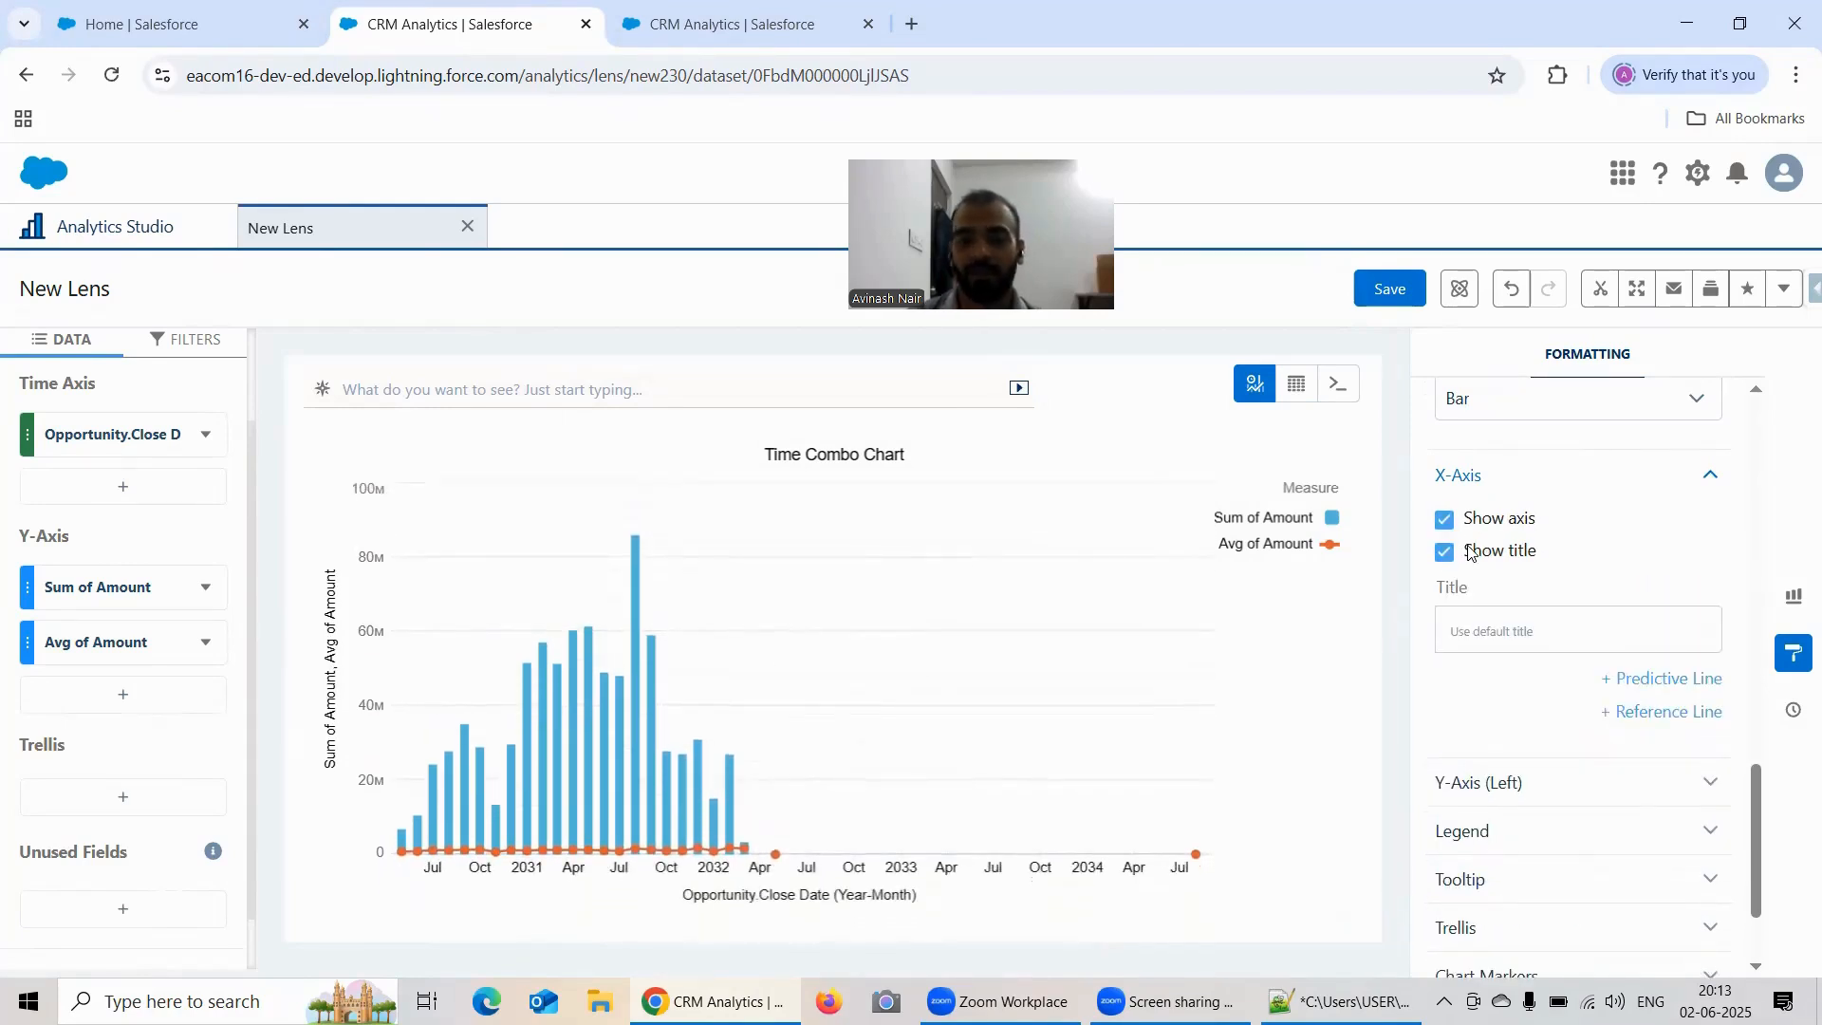
Step: Add an X-Axis reference line at 2032/07/20 with the label October 2032
scroll(1675, 506, down, 1)
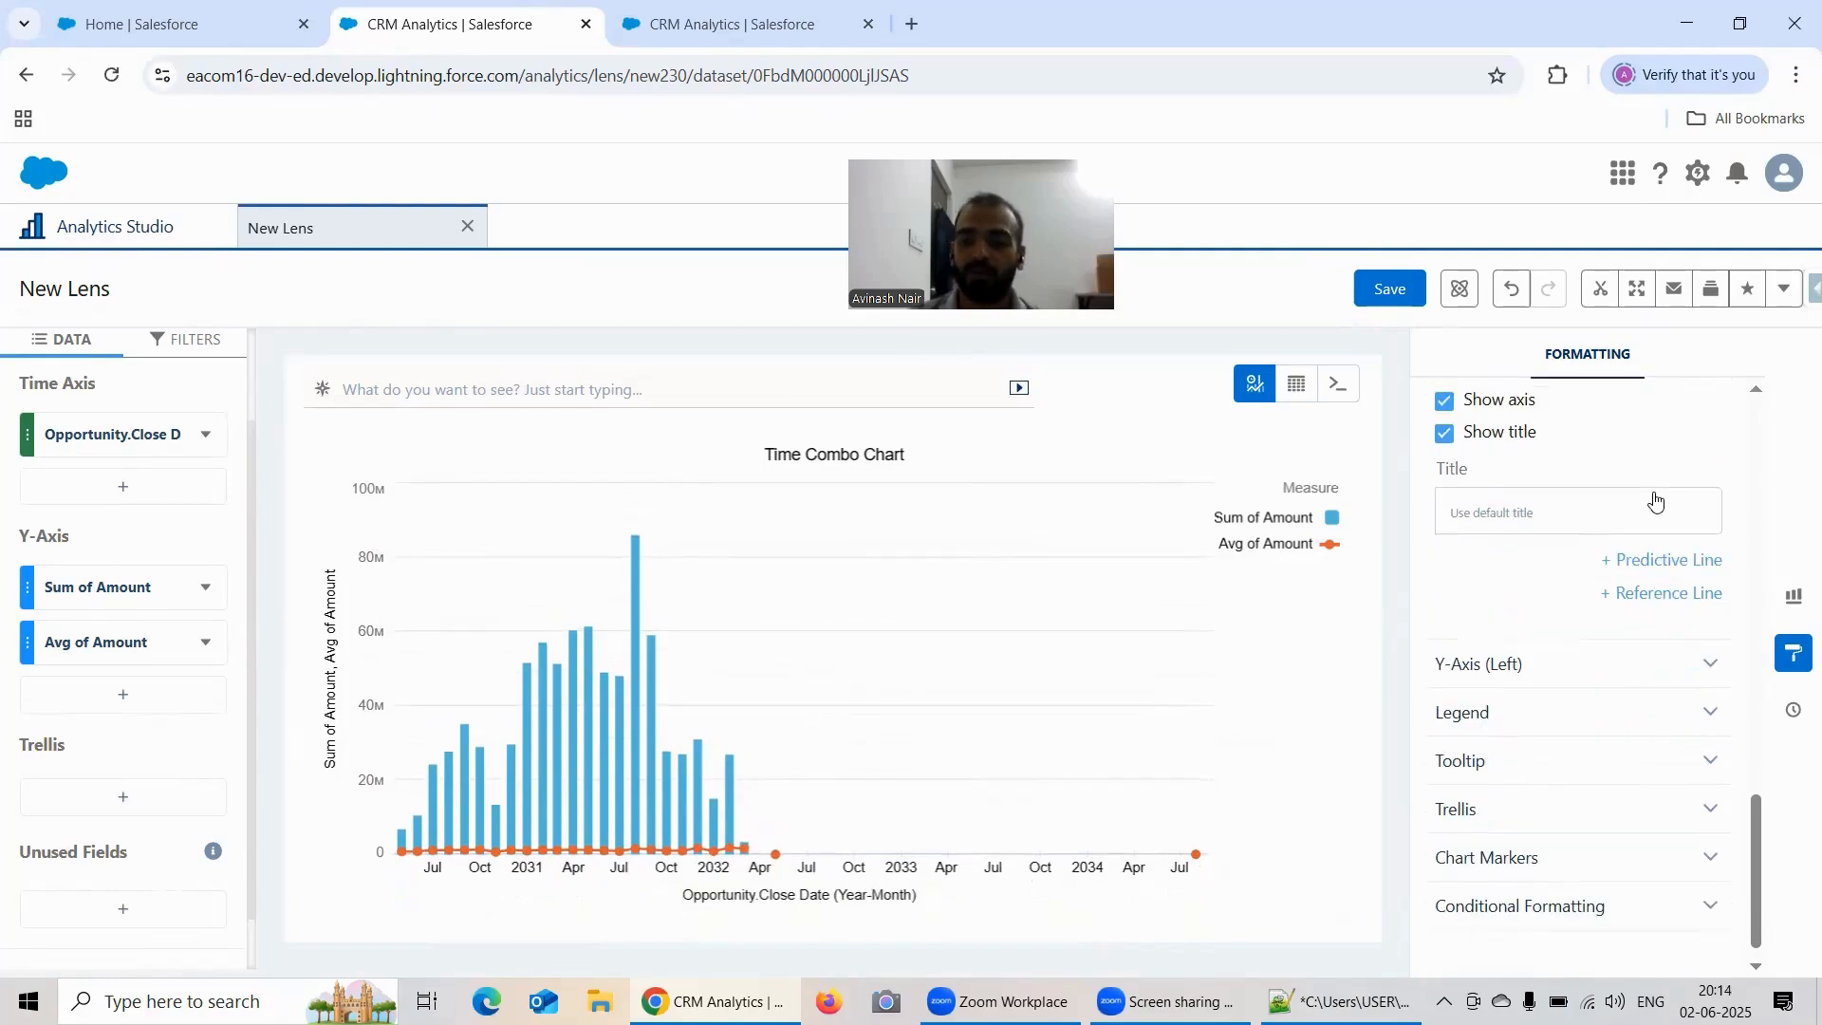
click(1652, 594)
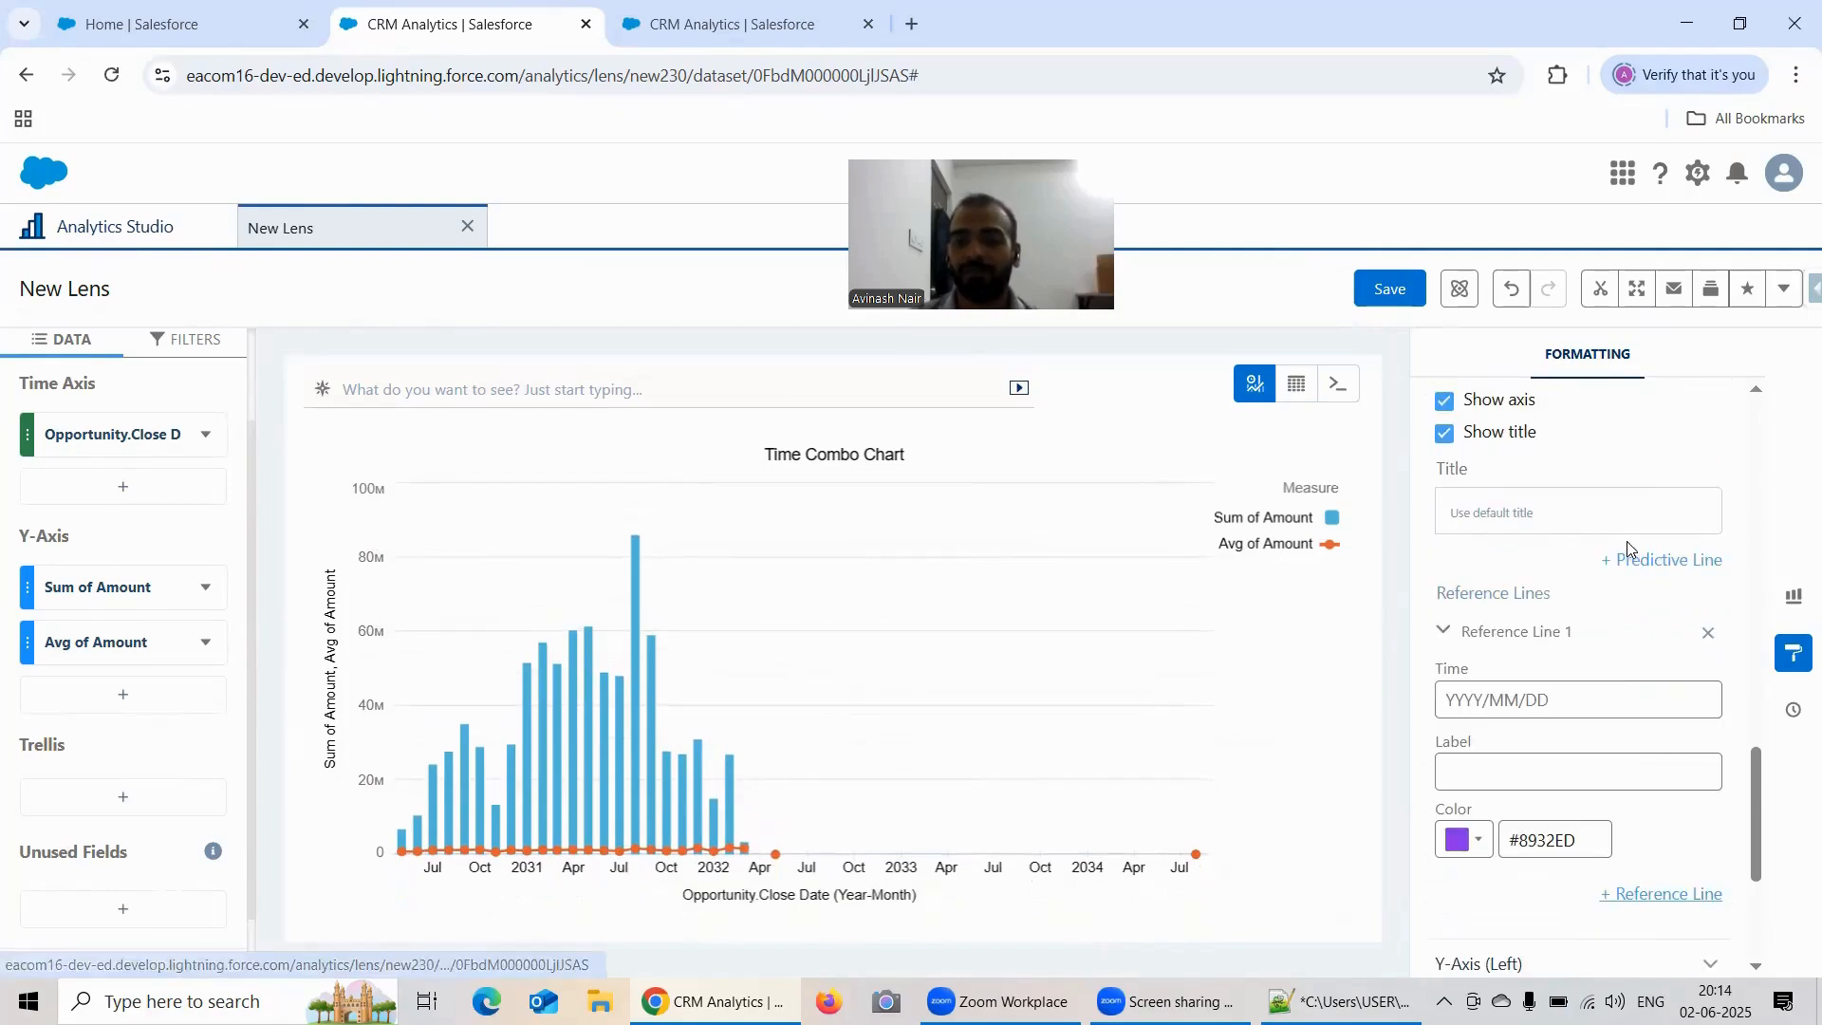
scroll(1488, 551, down, 1)
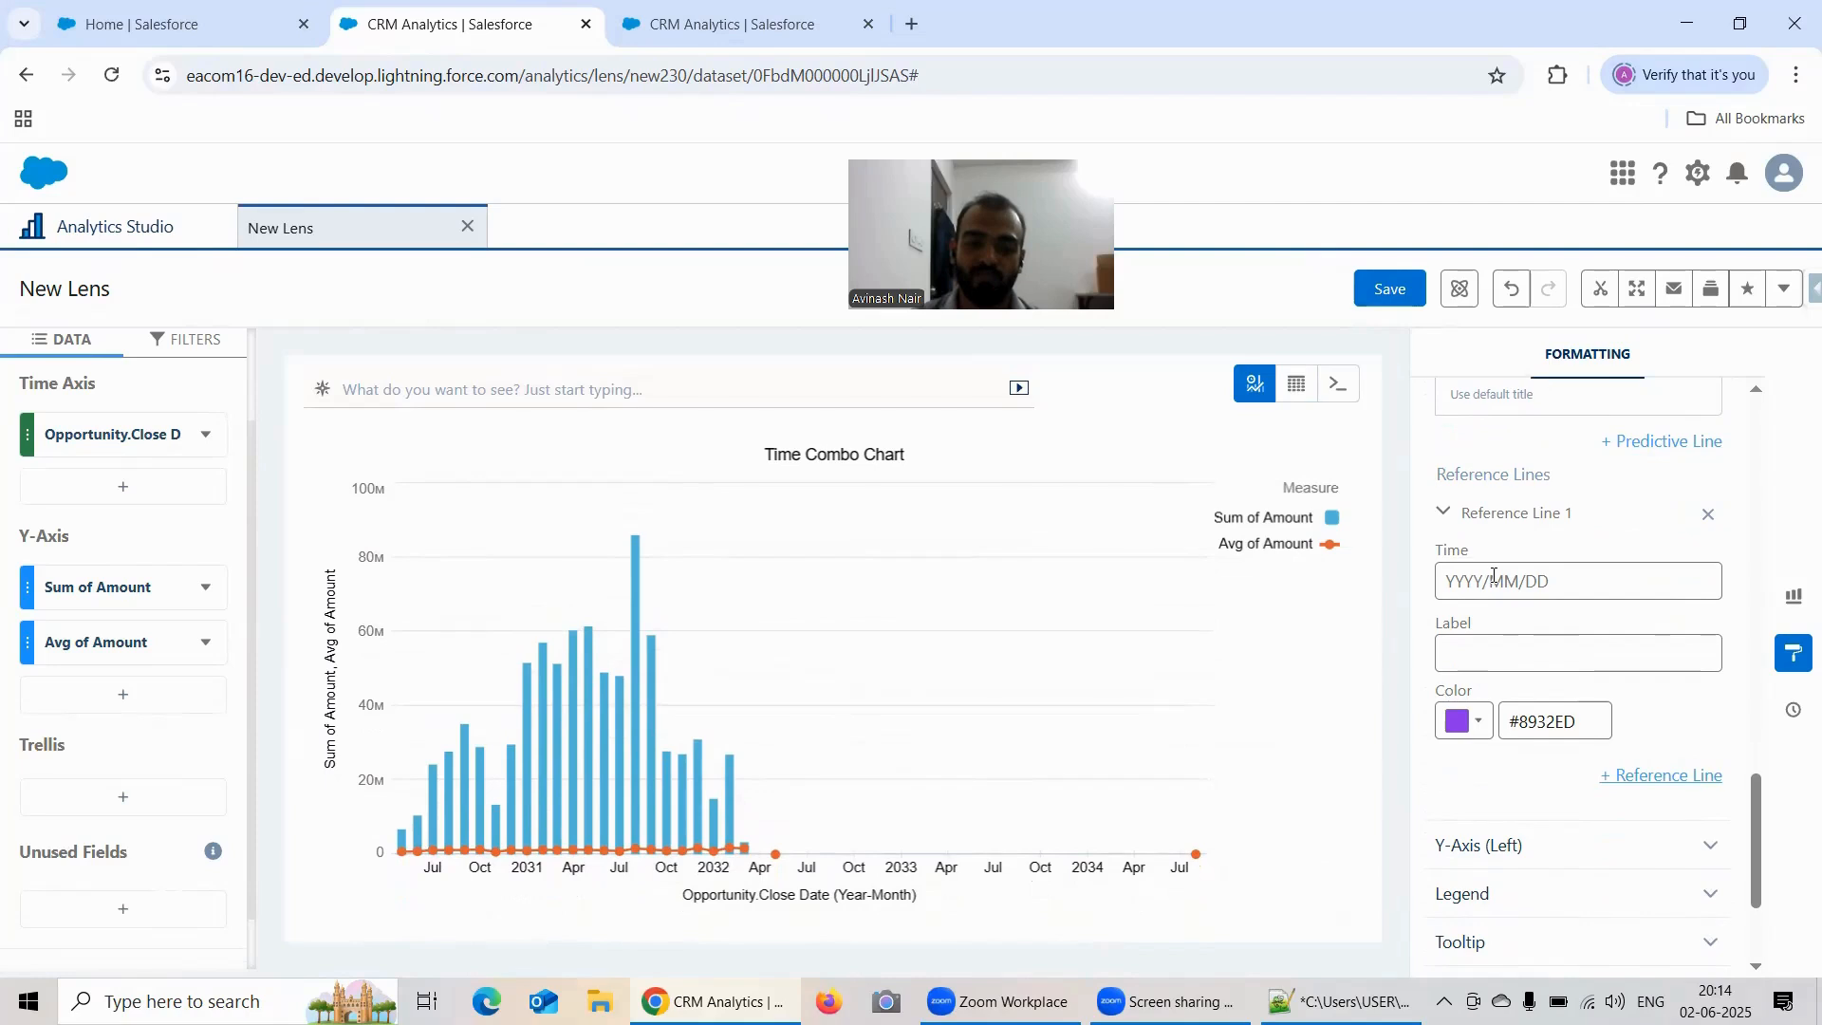
click(1495, 576)
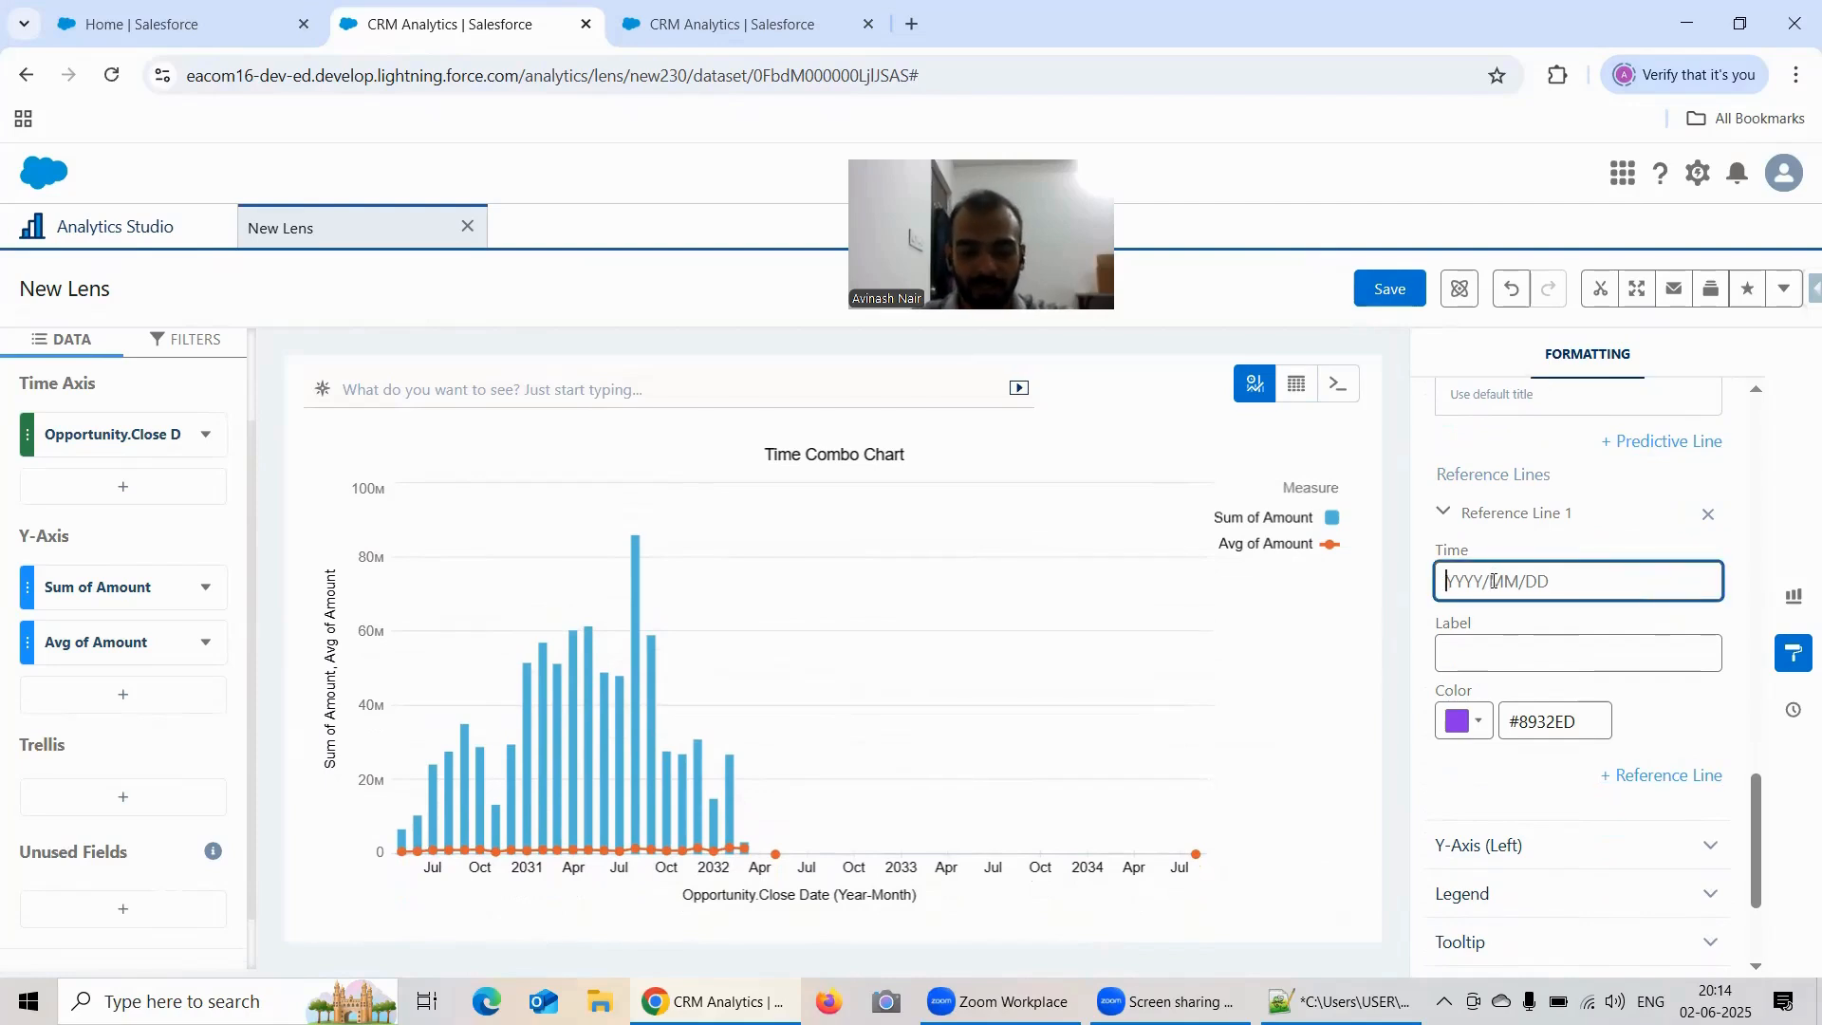
text(2032/07/20)
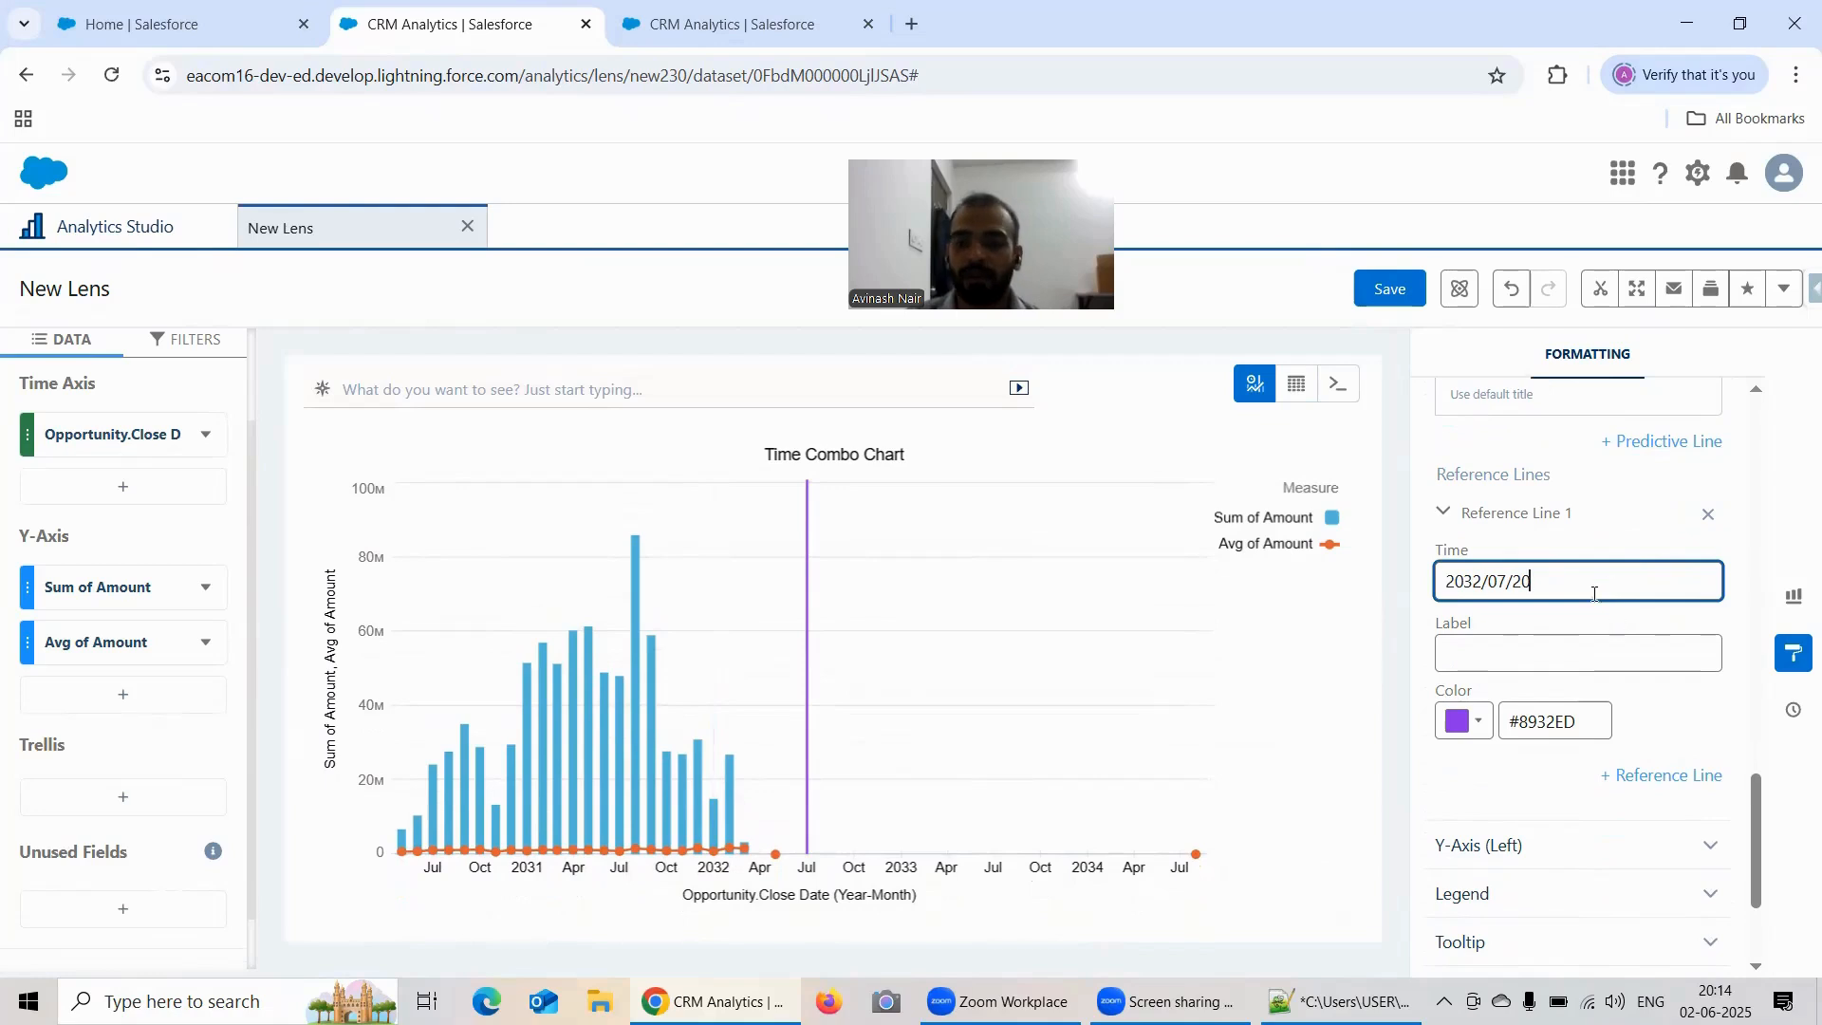
click(1525, 649)
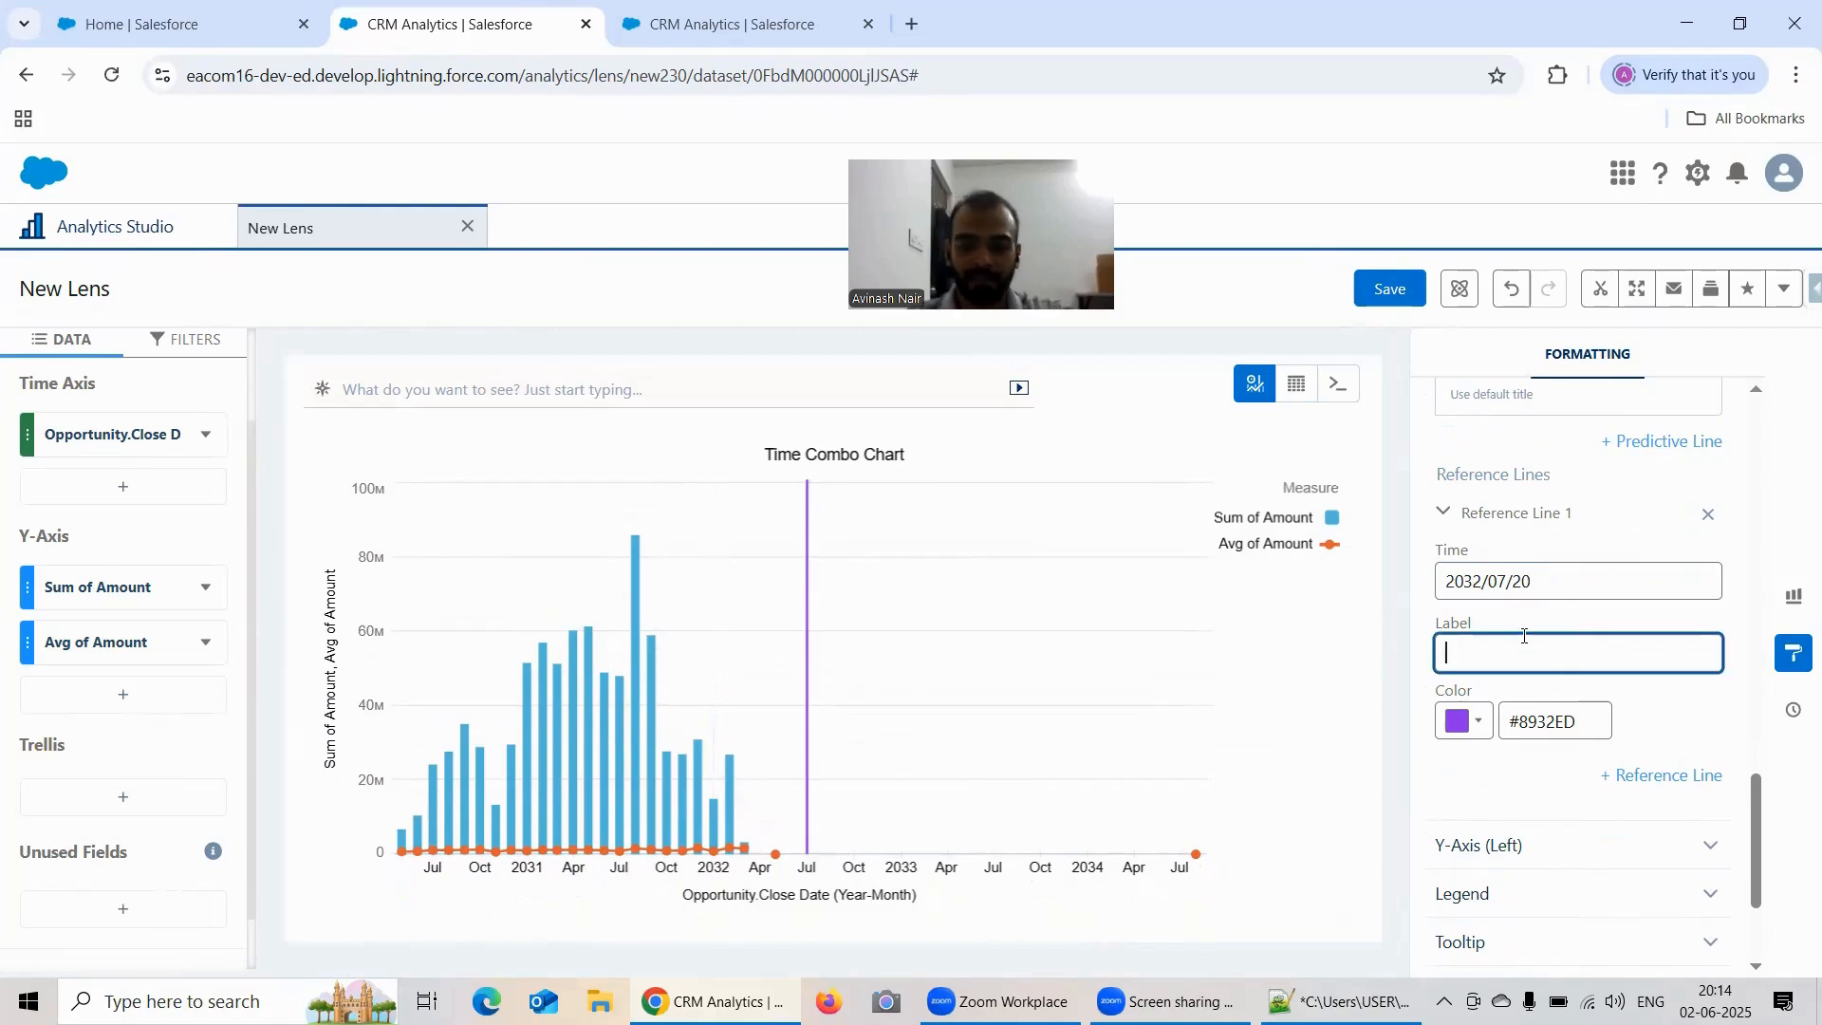
text(Oct)
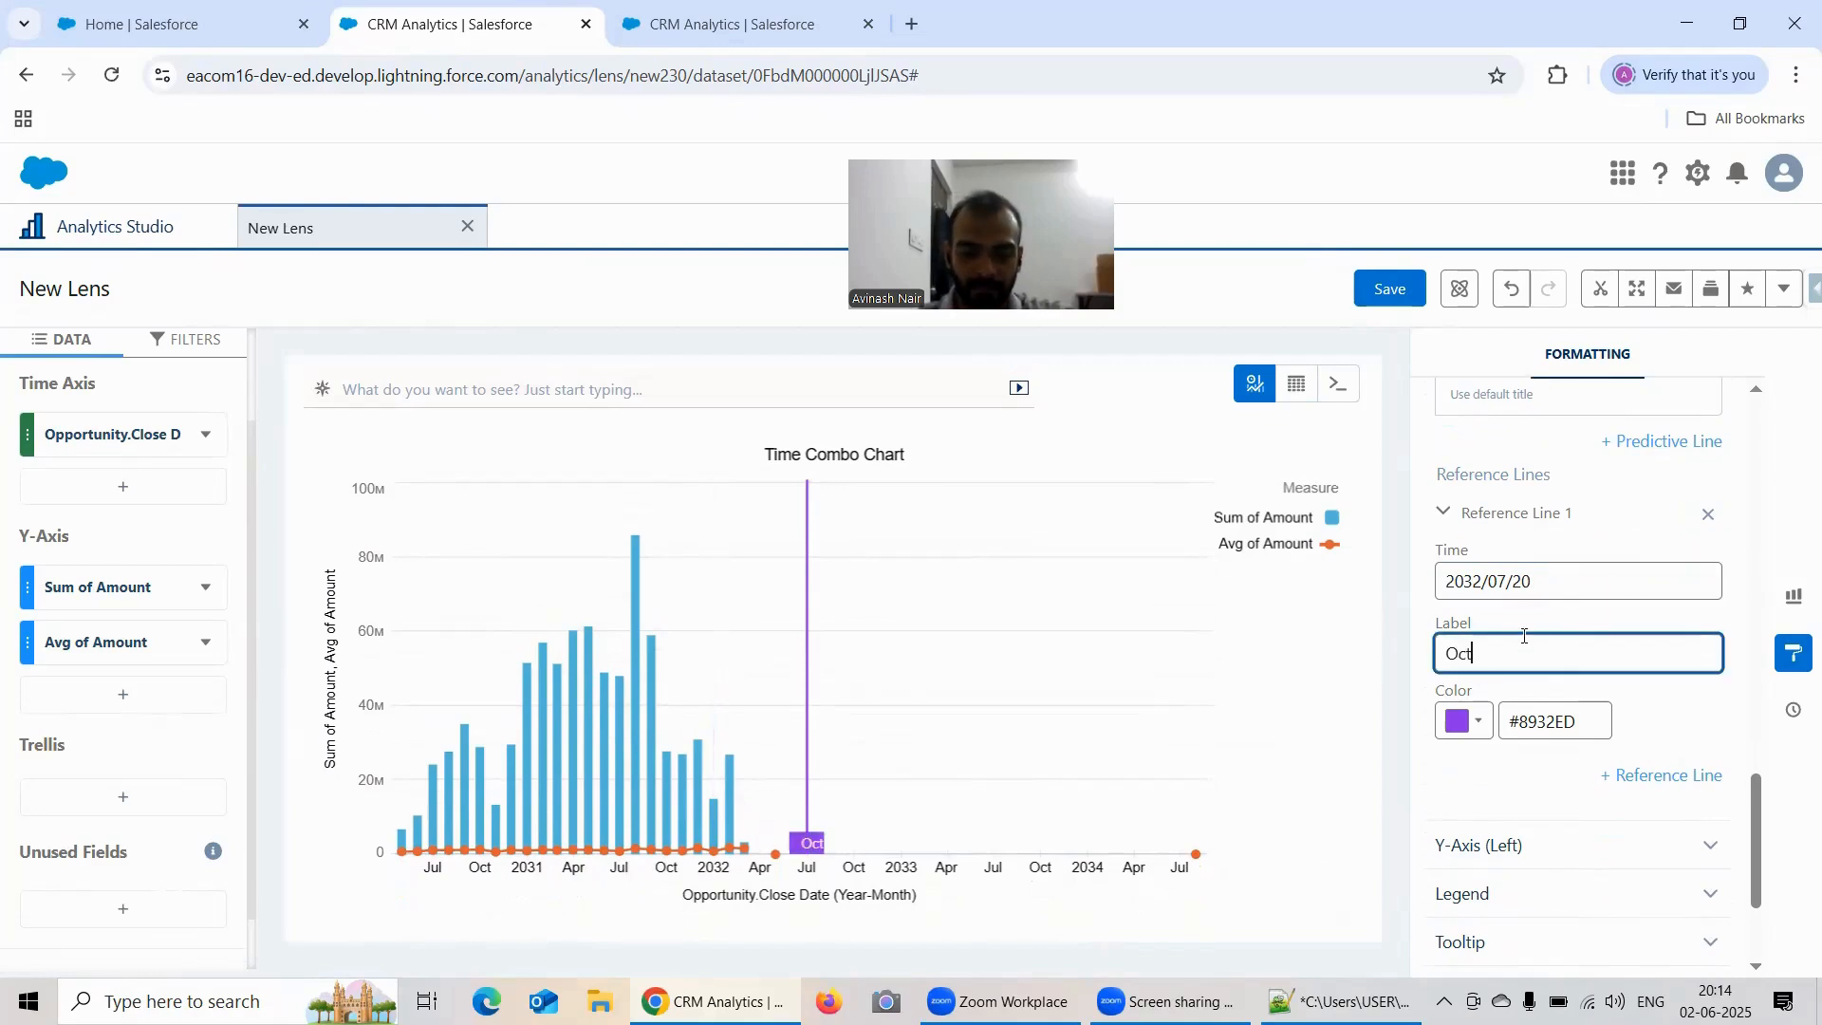
text(ober 2032)
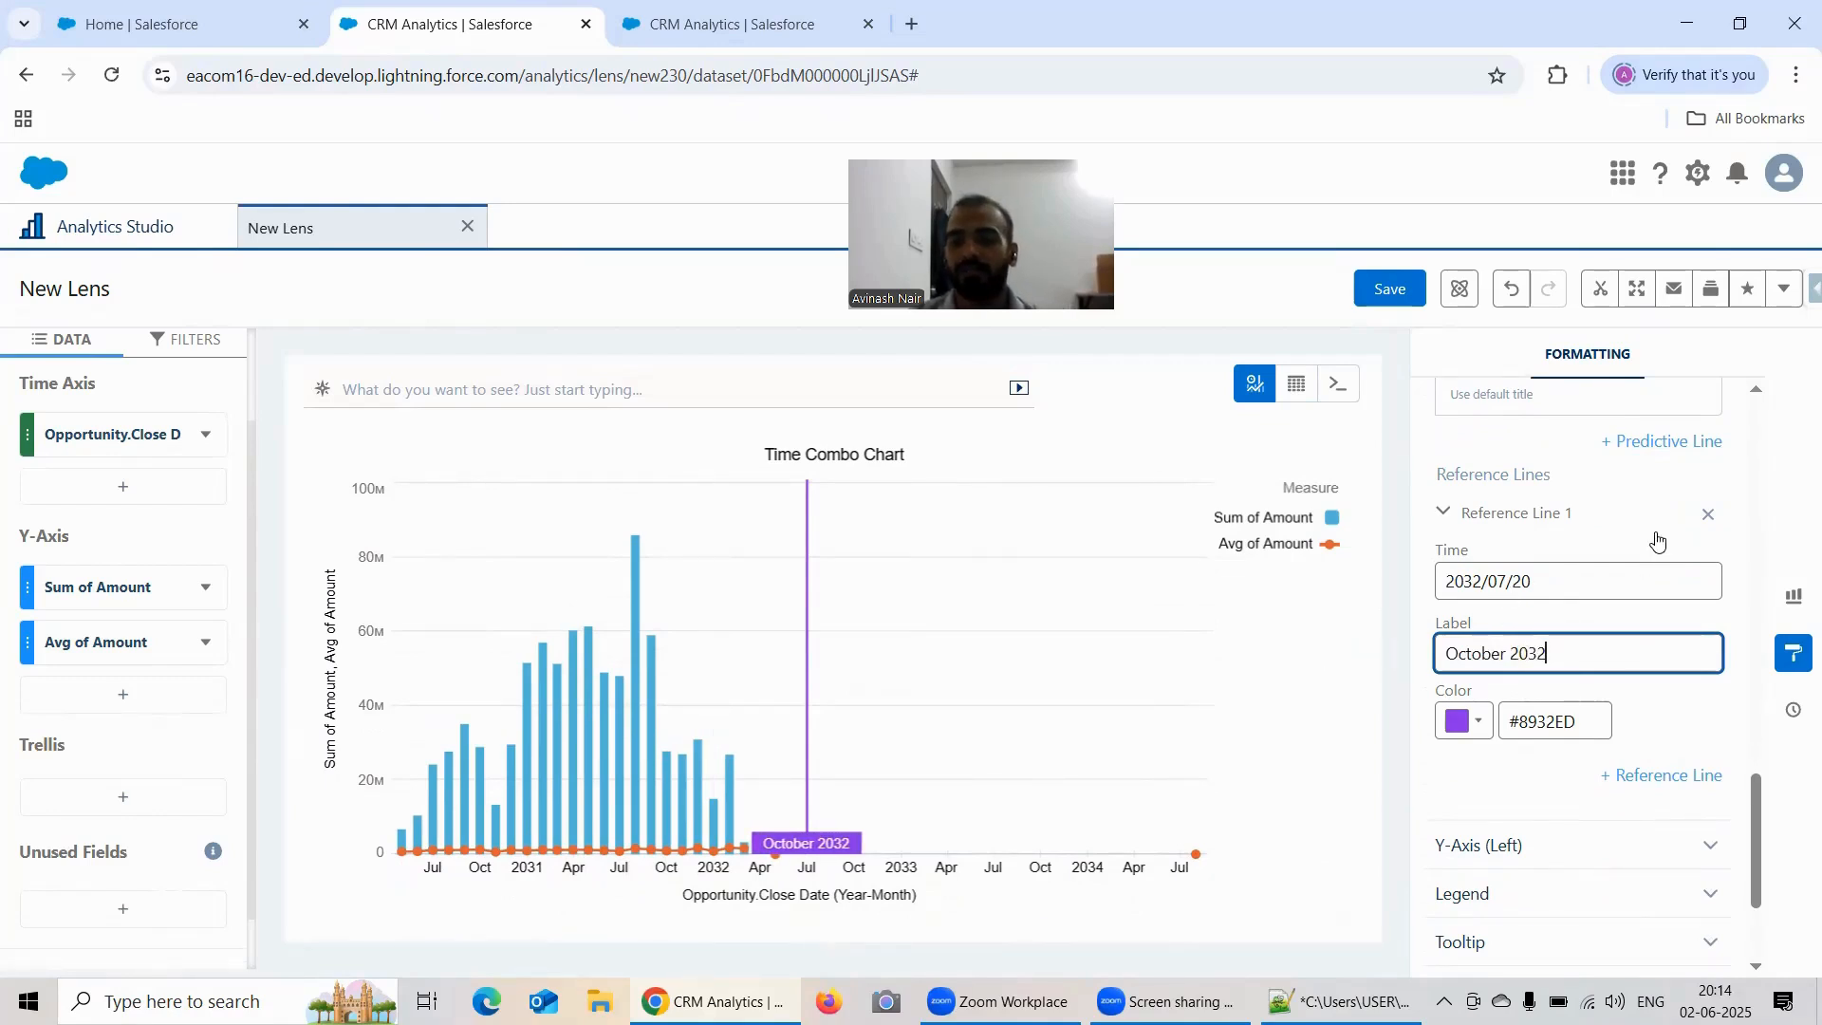
Step: Add a reference line to the left Y-Axis in its formatting options
scroll(1659, 548, down, 1)
scroll(1656, 560, down, 1)
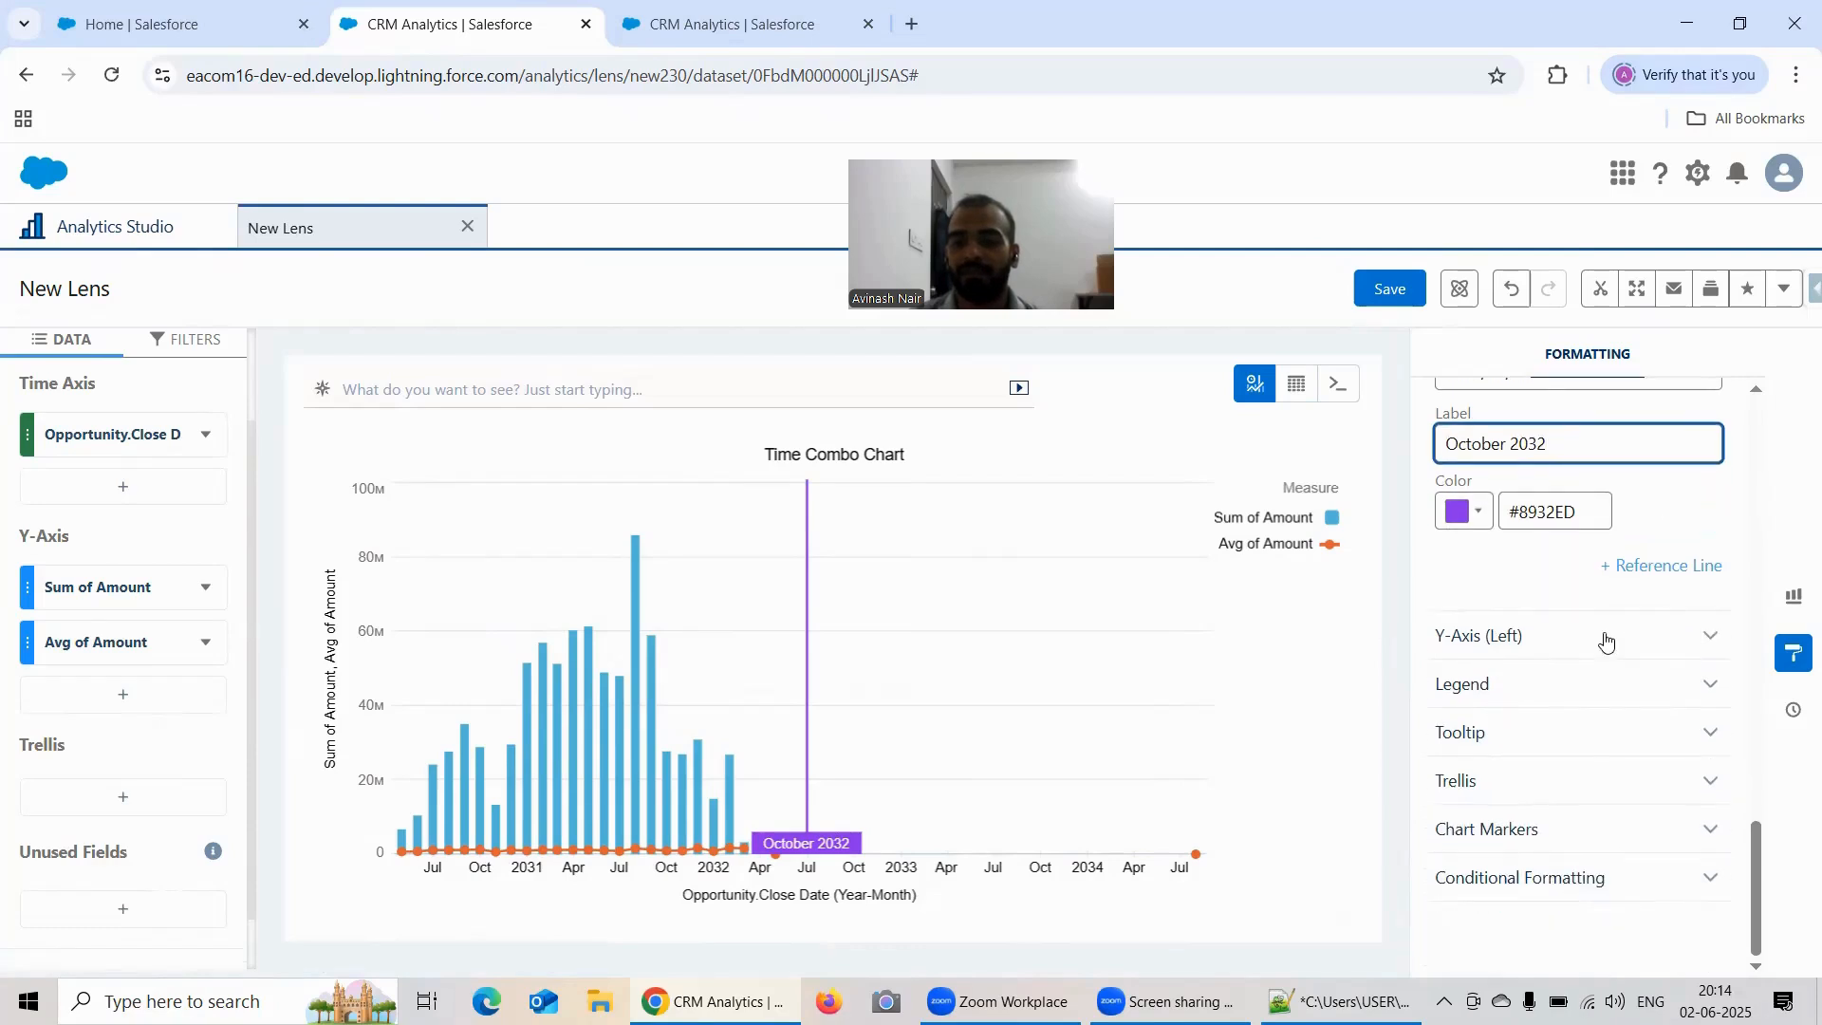
click(1608, 639)
scroll(1573, 560, down, 1)
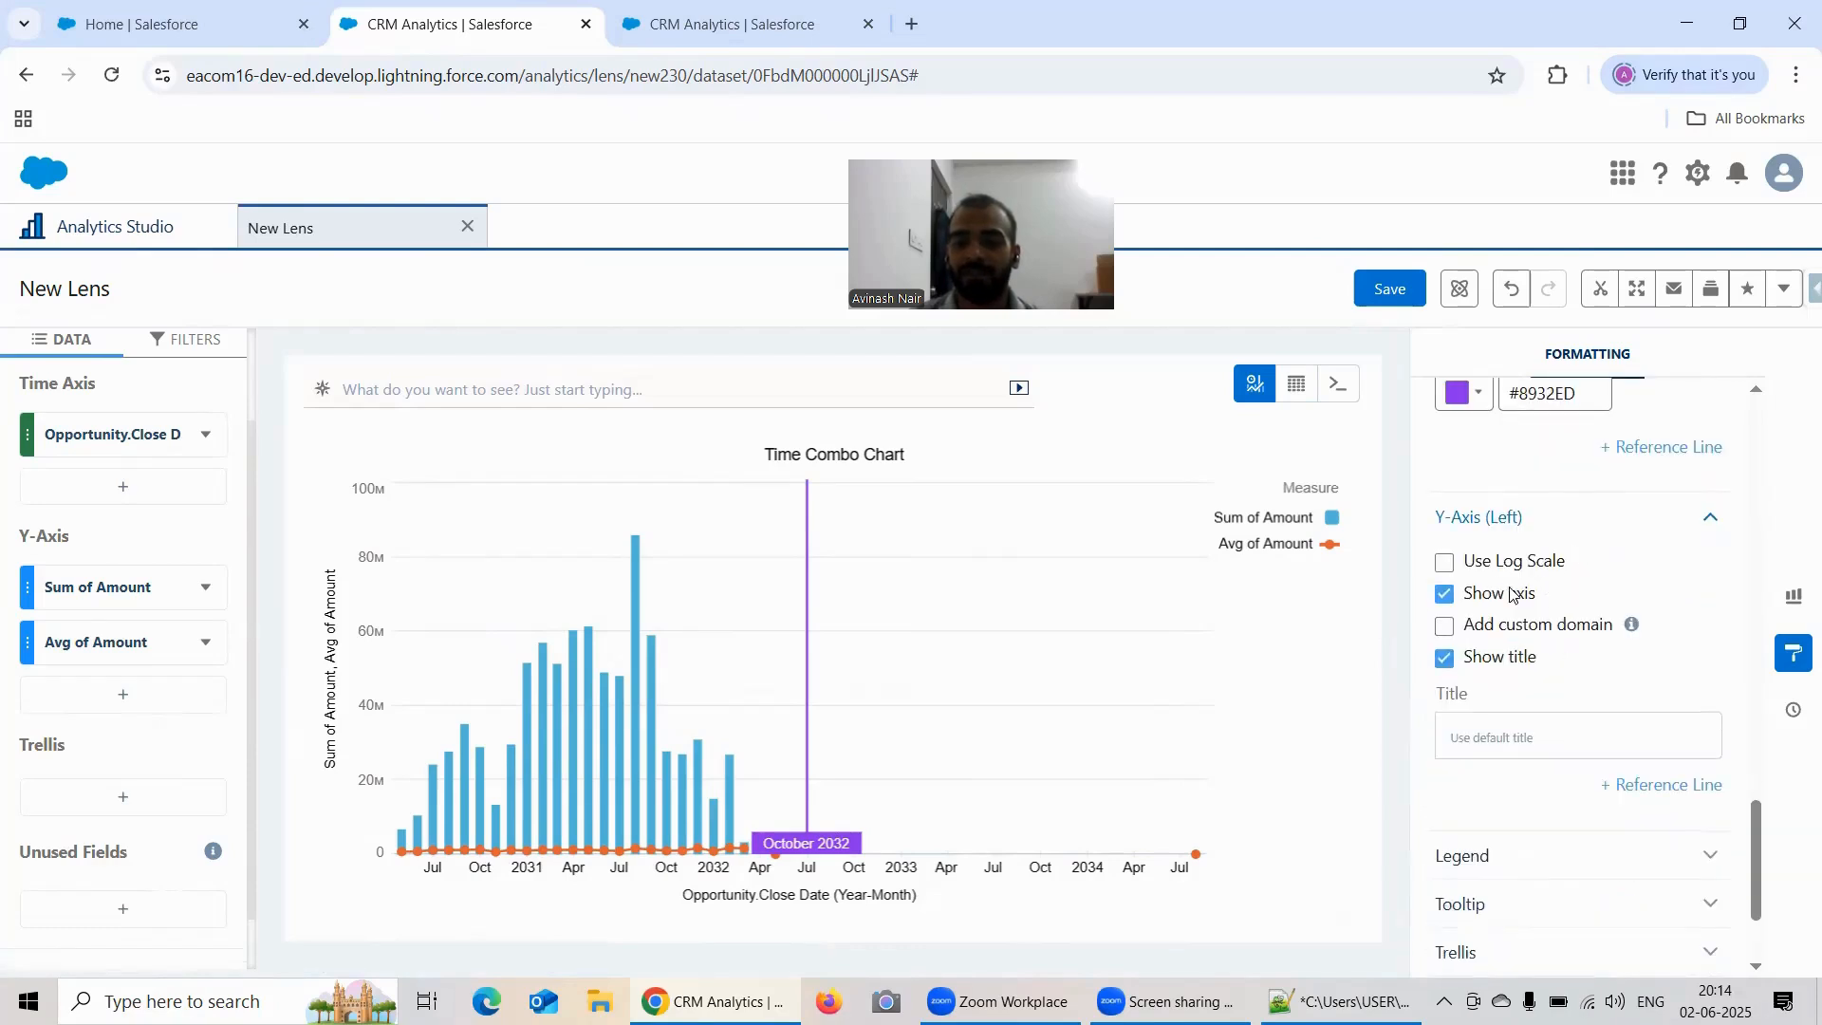
scroll(1613, 551, down, 1)
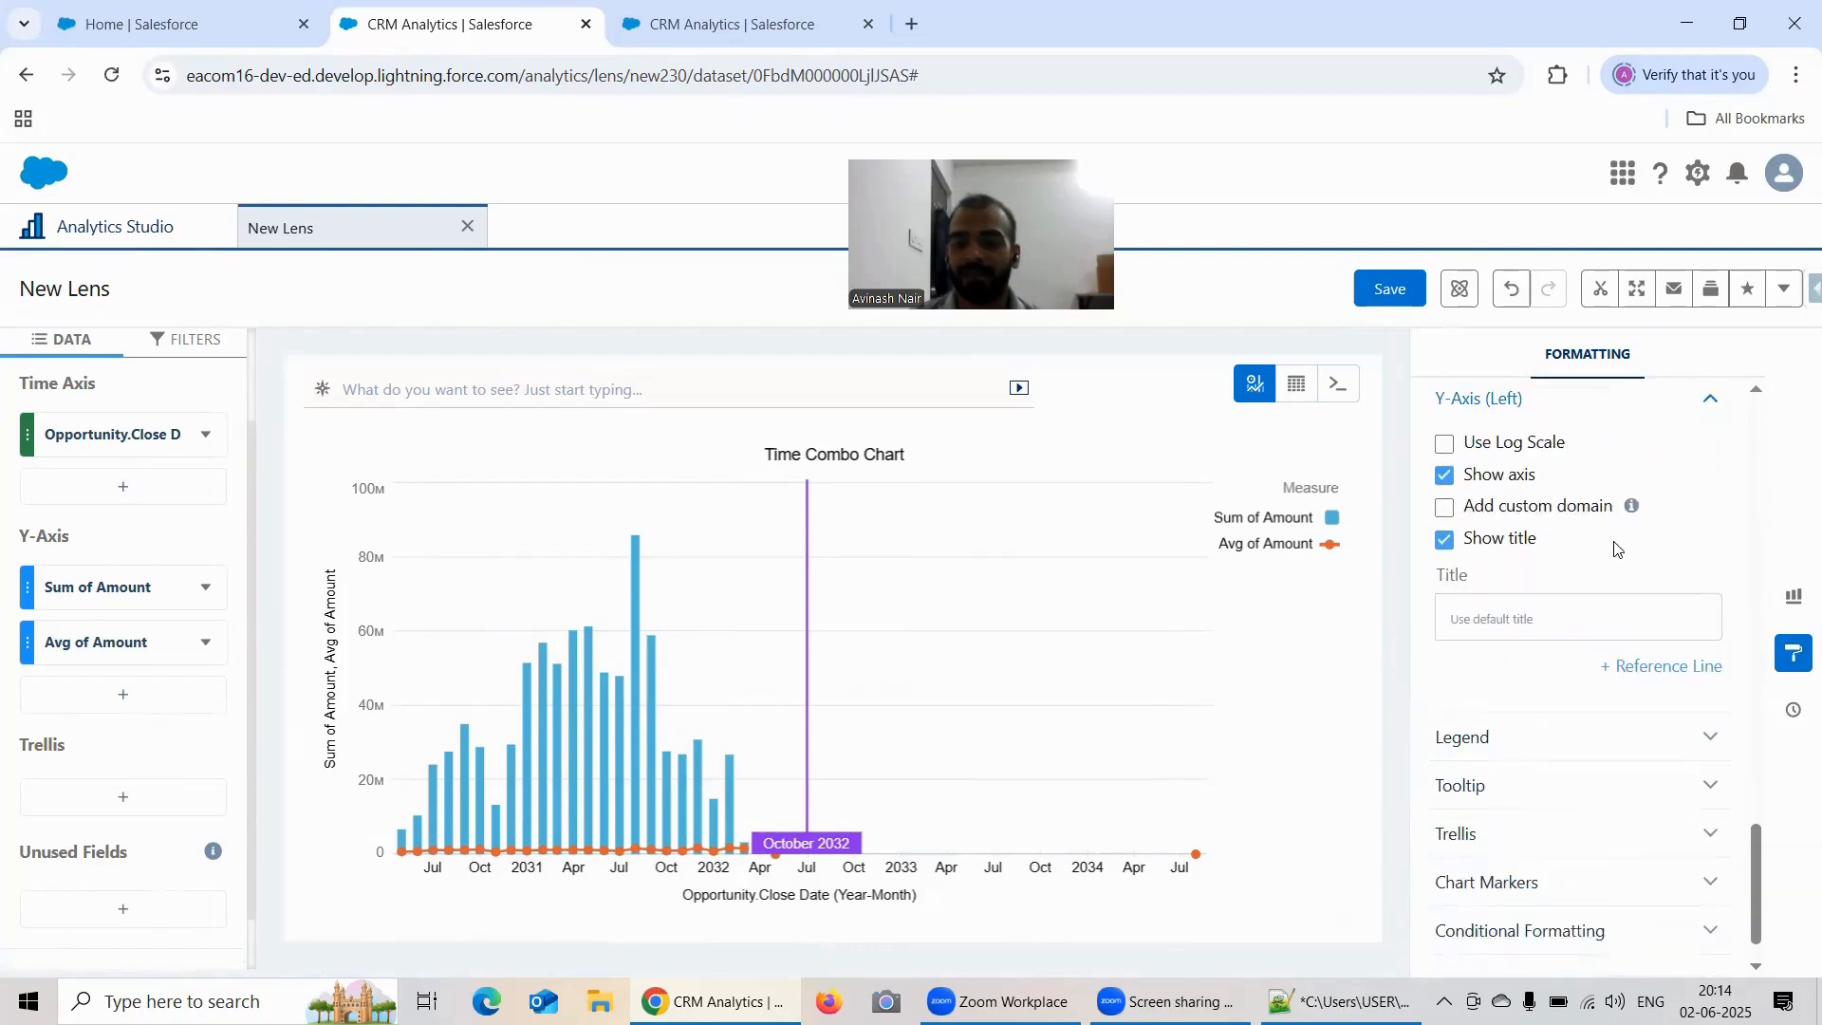
click(1653, 666)
scroll(1646, 572, down, 1)
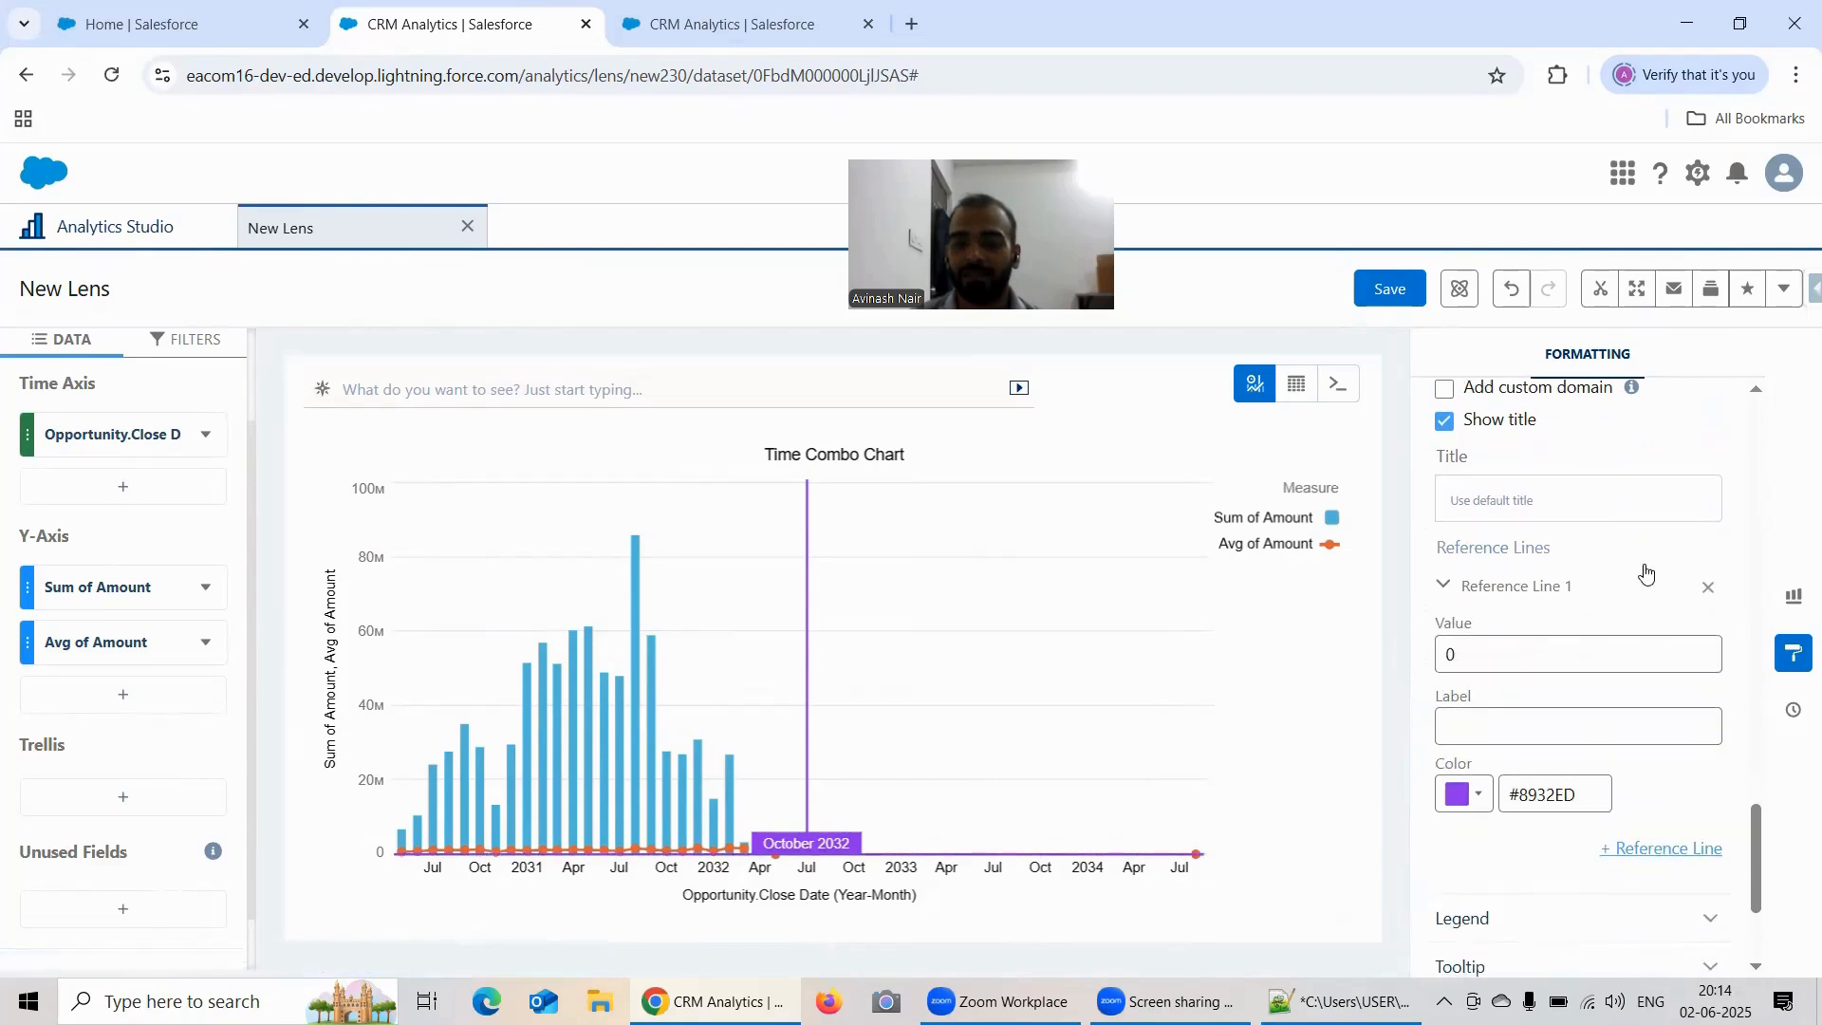
Step: Set the Y-Axis reference line's value to 50000000
click(1486, 664)
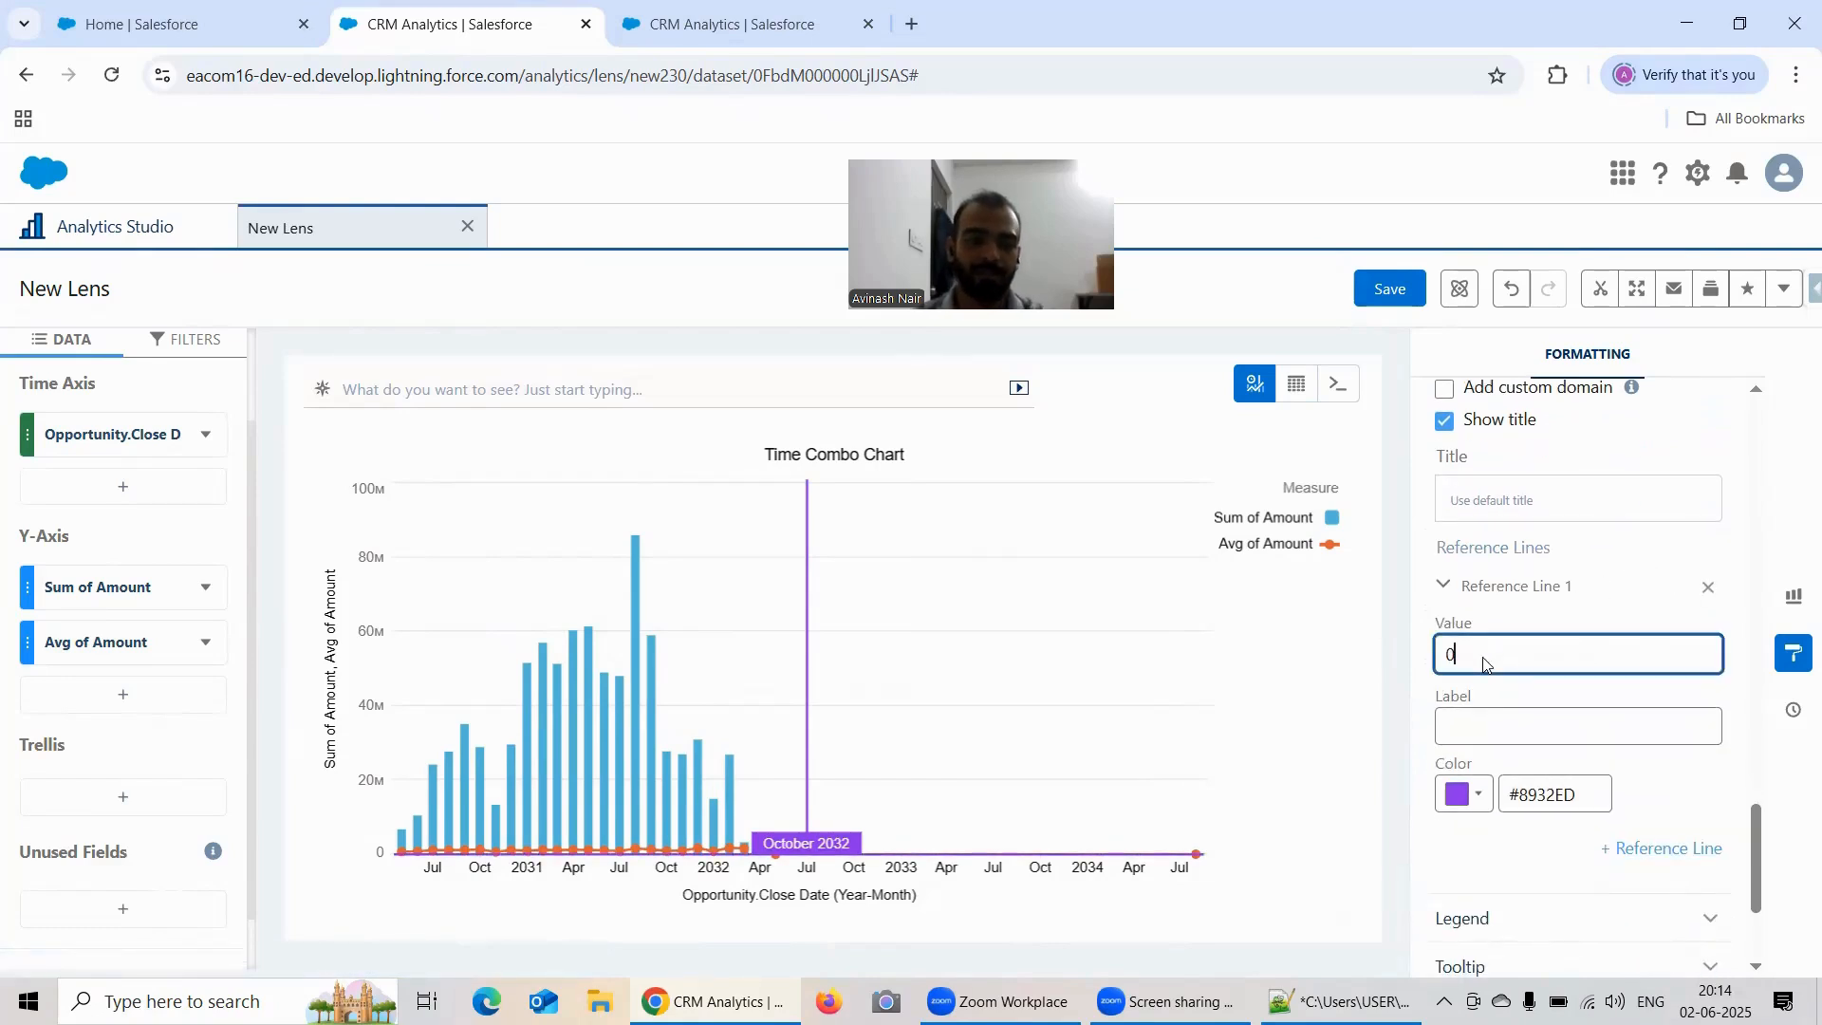
key(BackSpace)
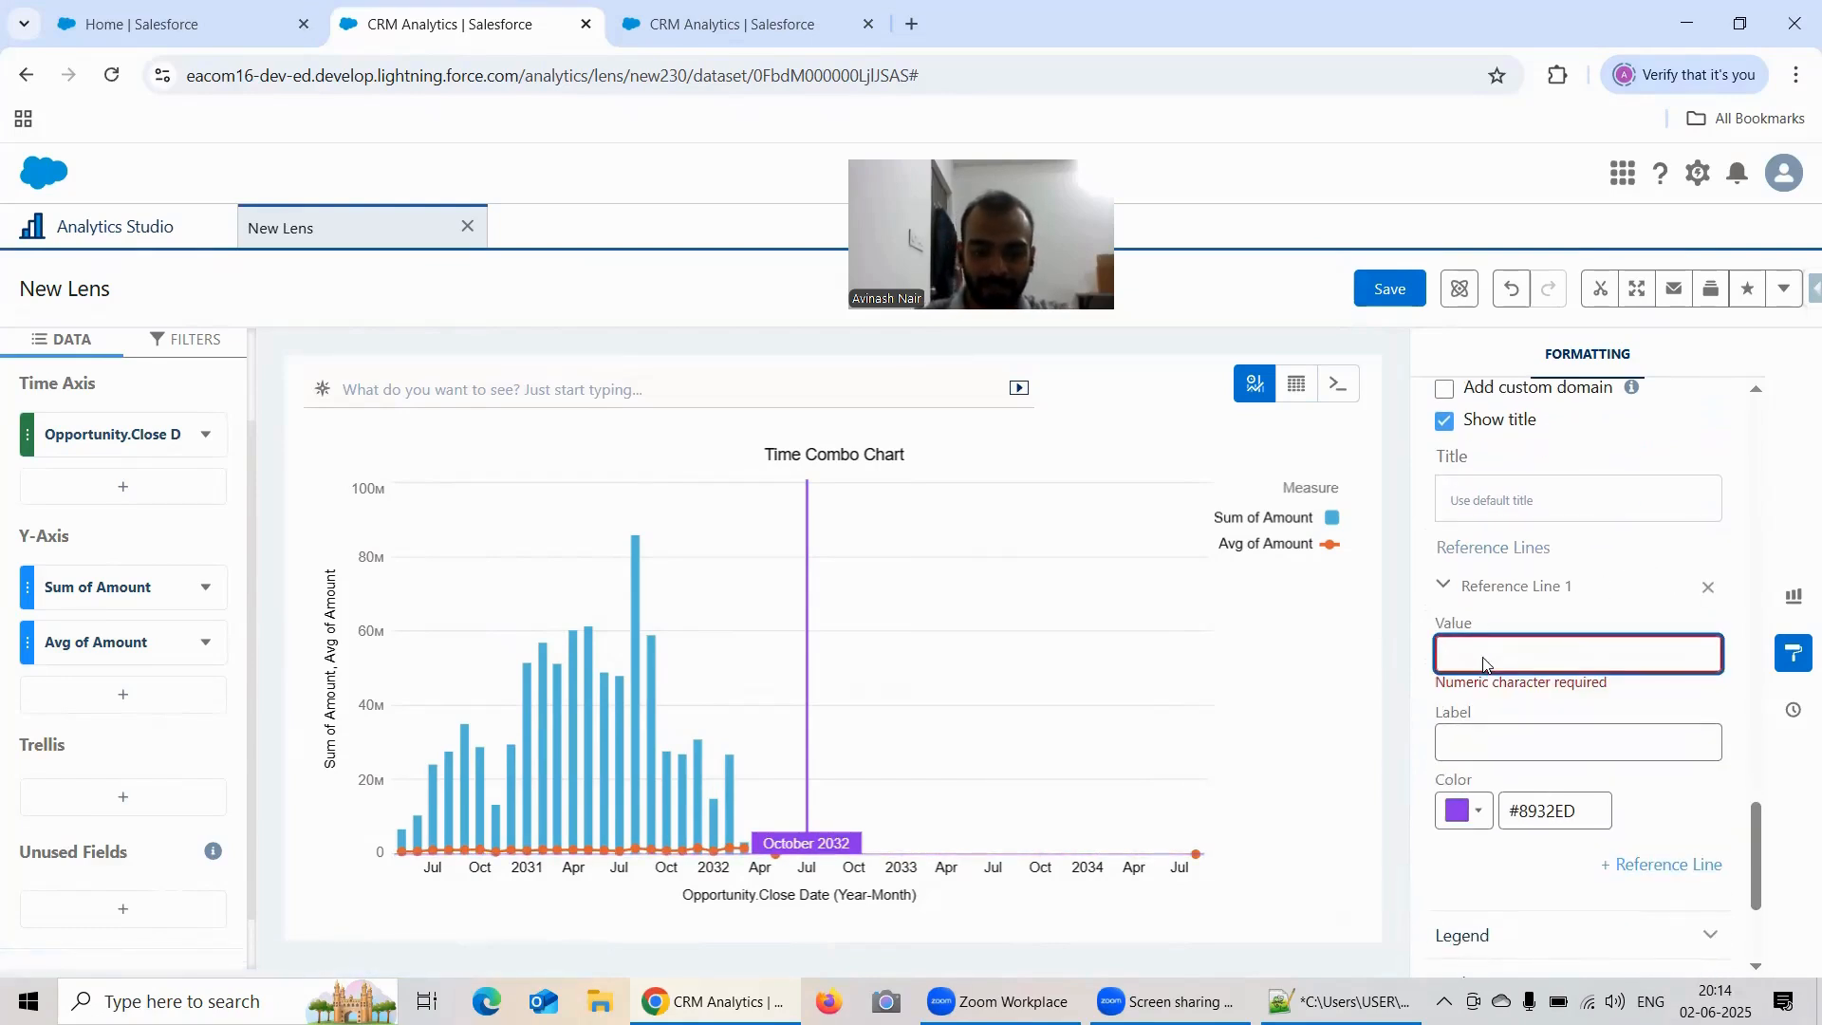
text(5000)
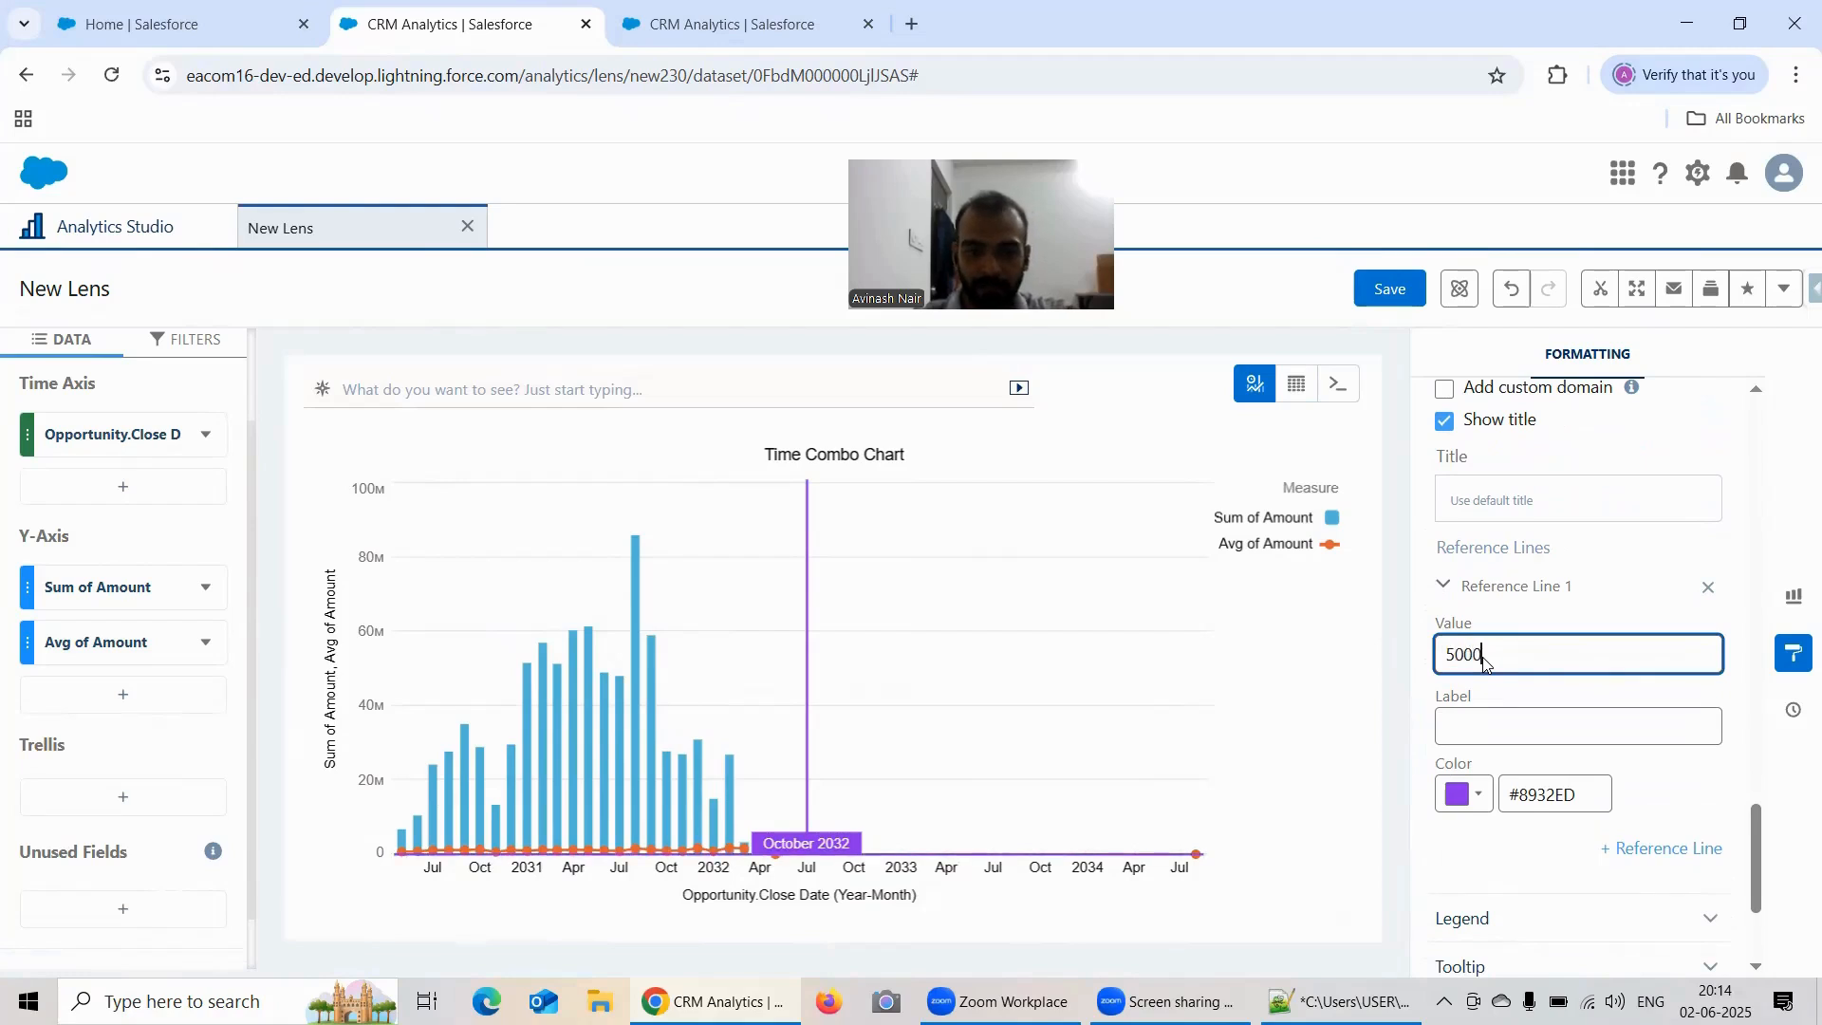
text(000)
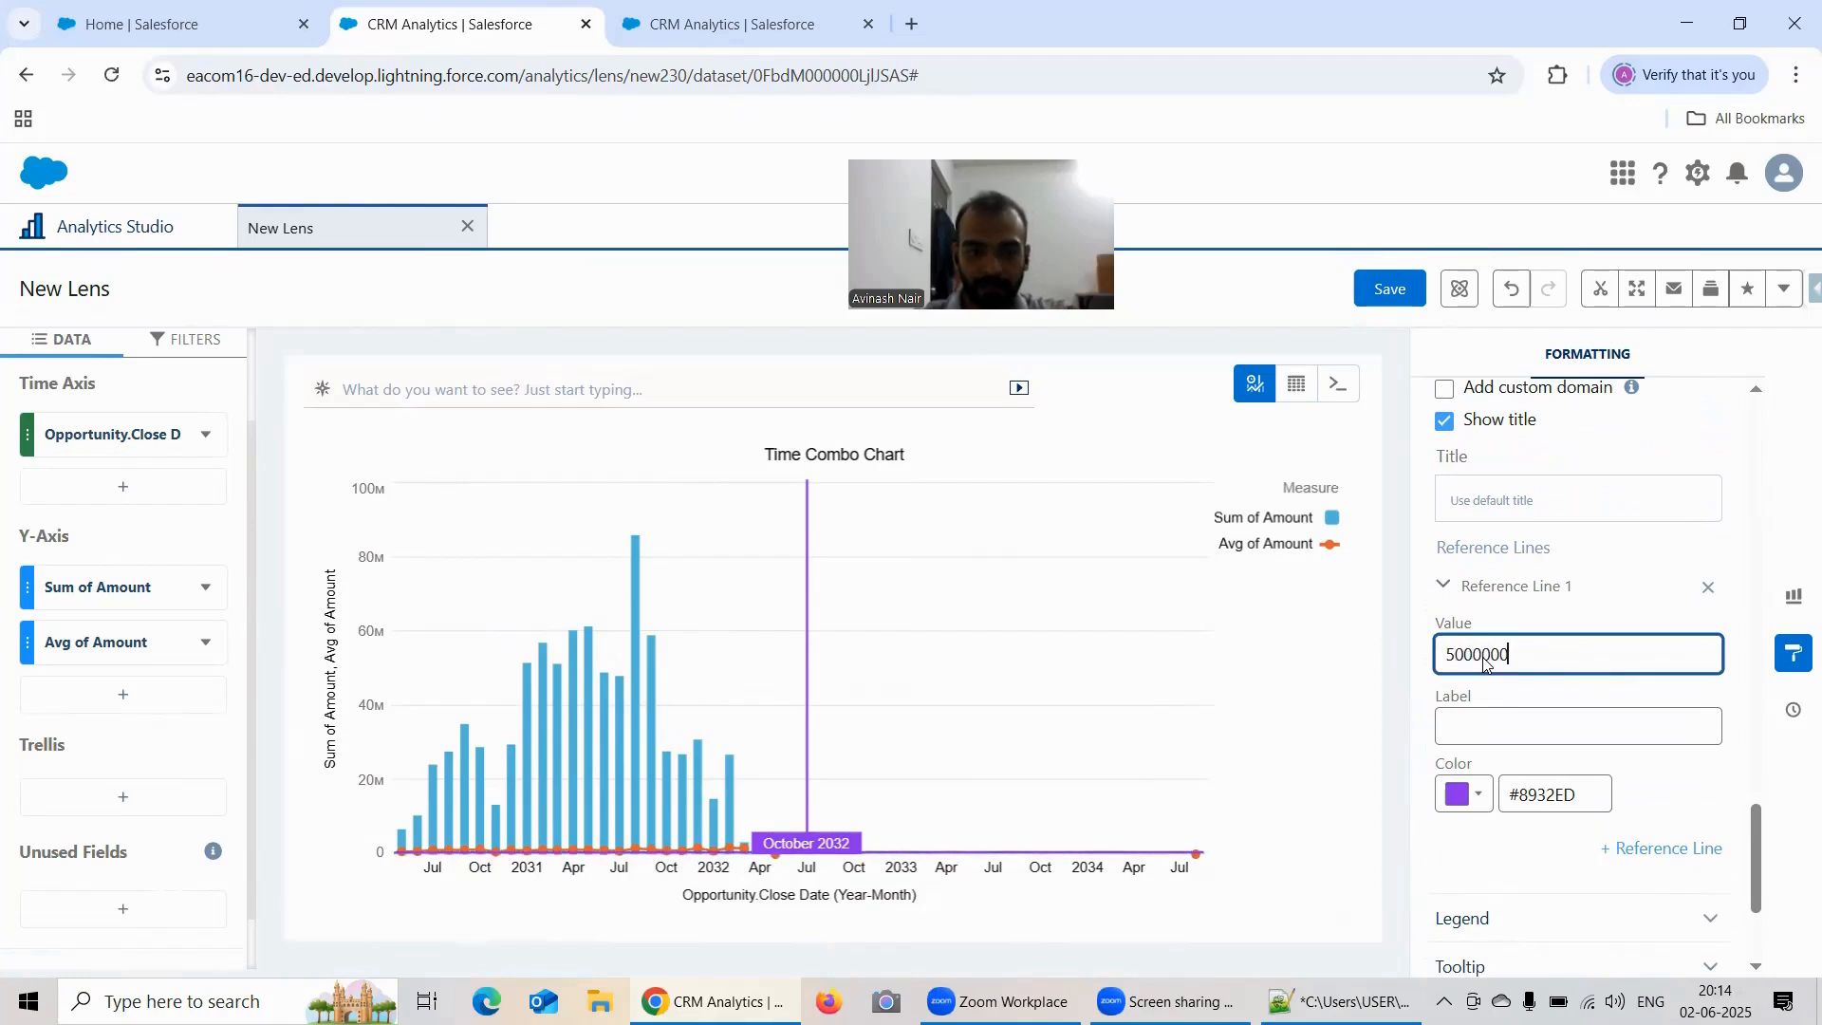
text(00)
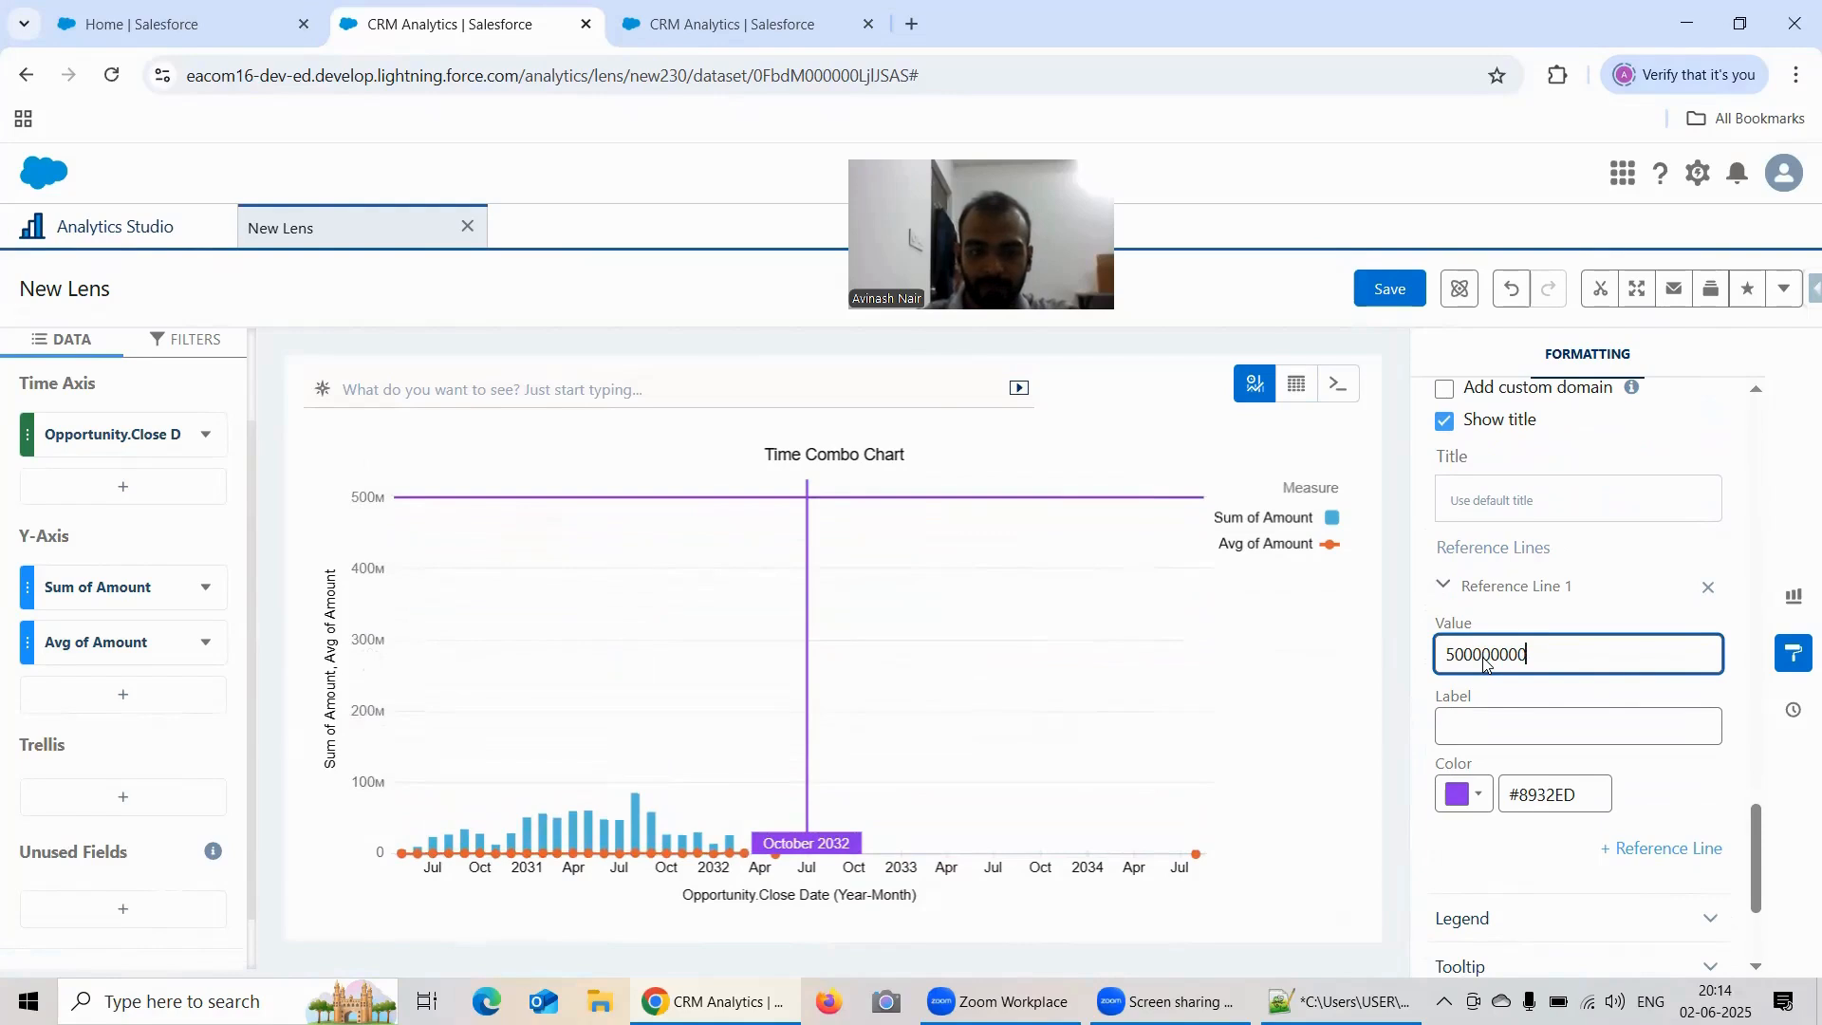
key(BackSpace)
Step: Label the Y-Axis reference line 50 Million
click(1523, 712)
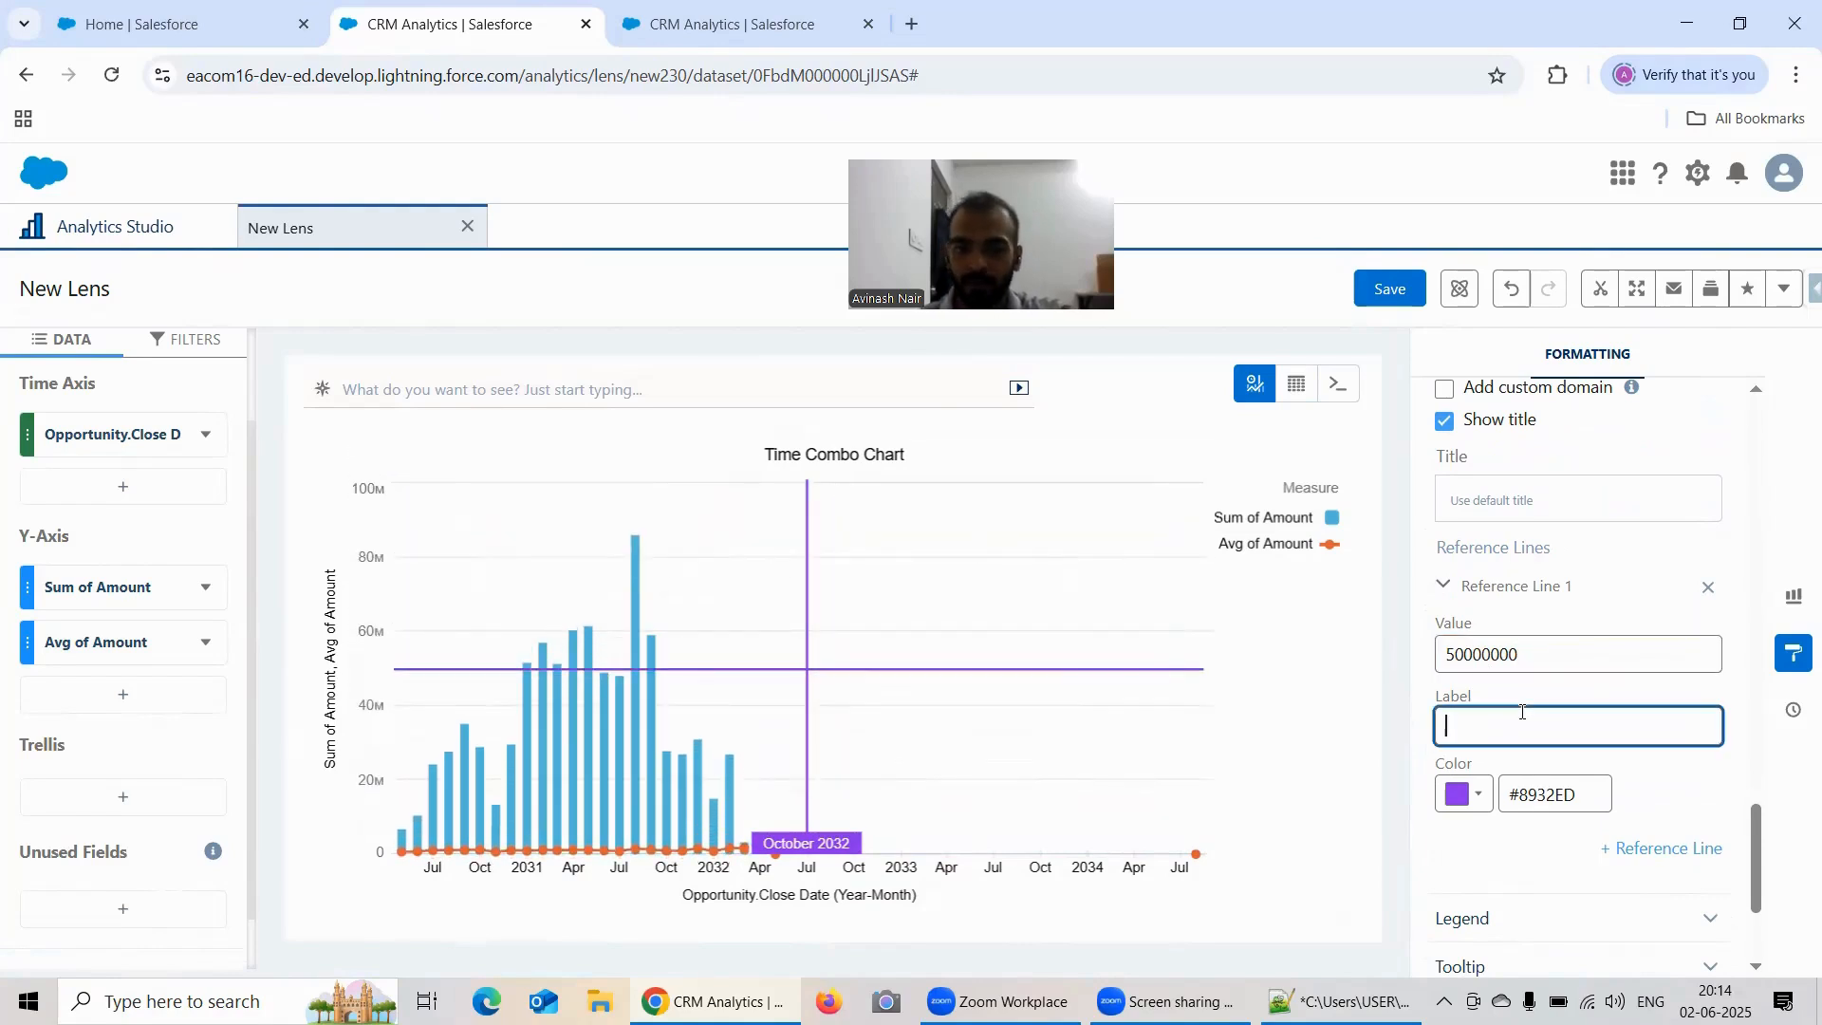
text(50)
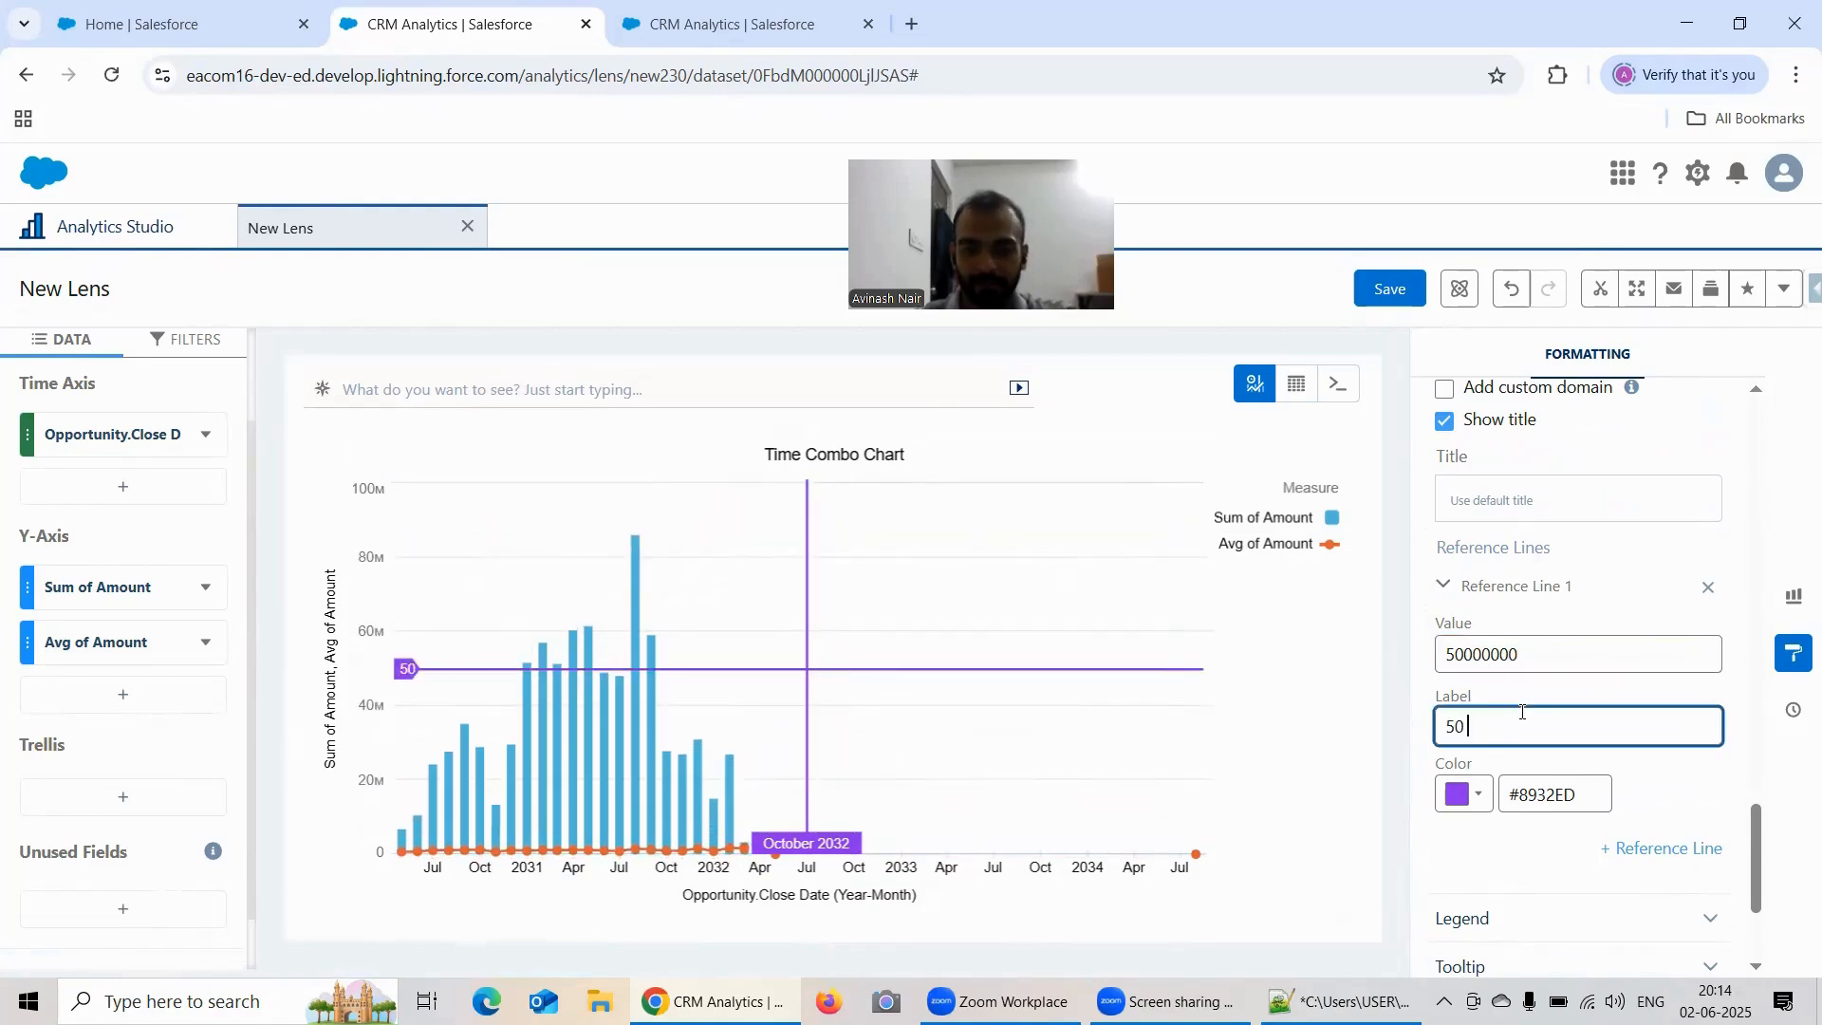
text( M)
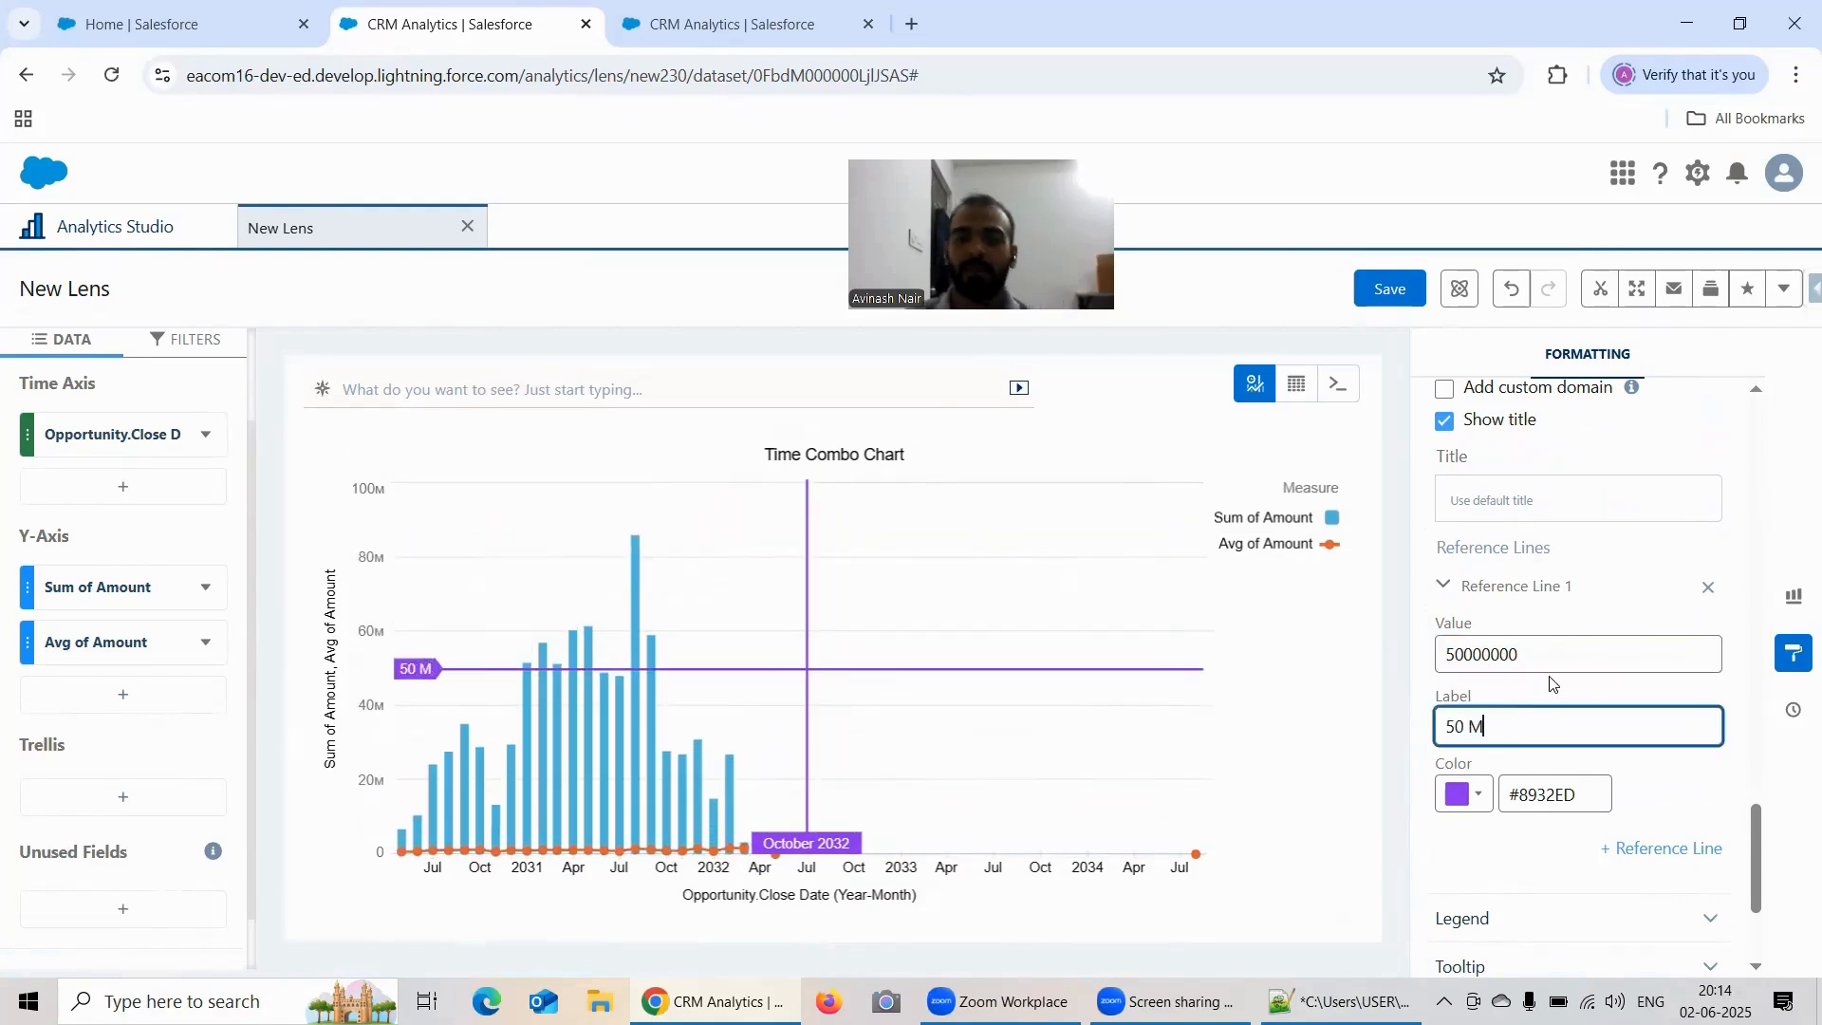
text(illion)
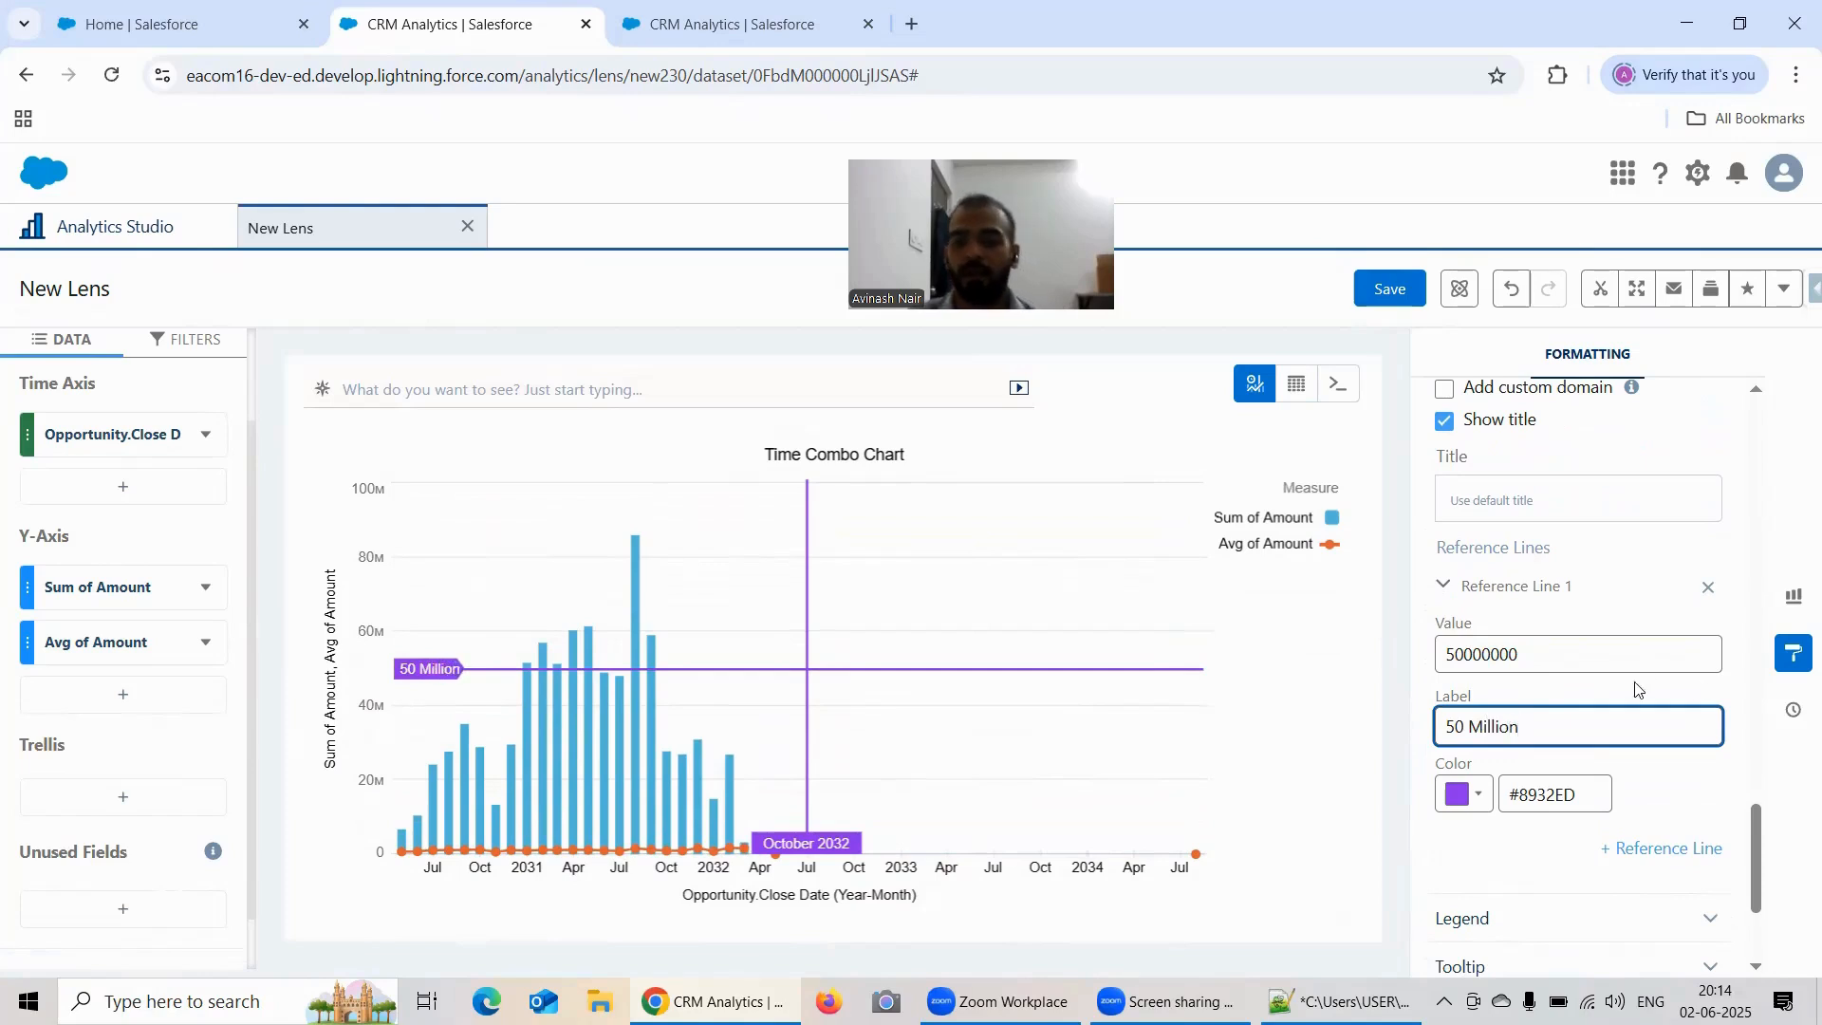
Step: Add a predictive line to the chart's X-Axis
scroll(1647, 672, down, 3)
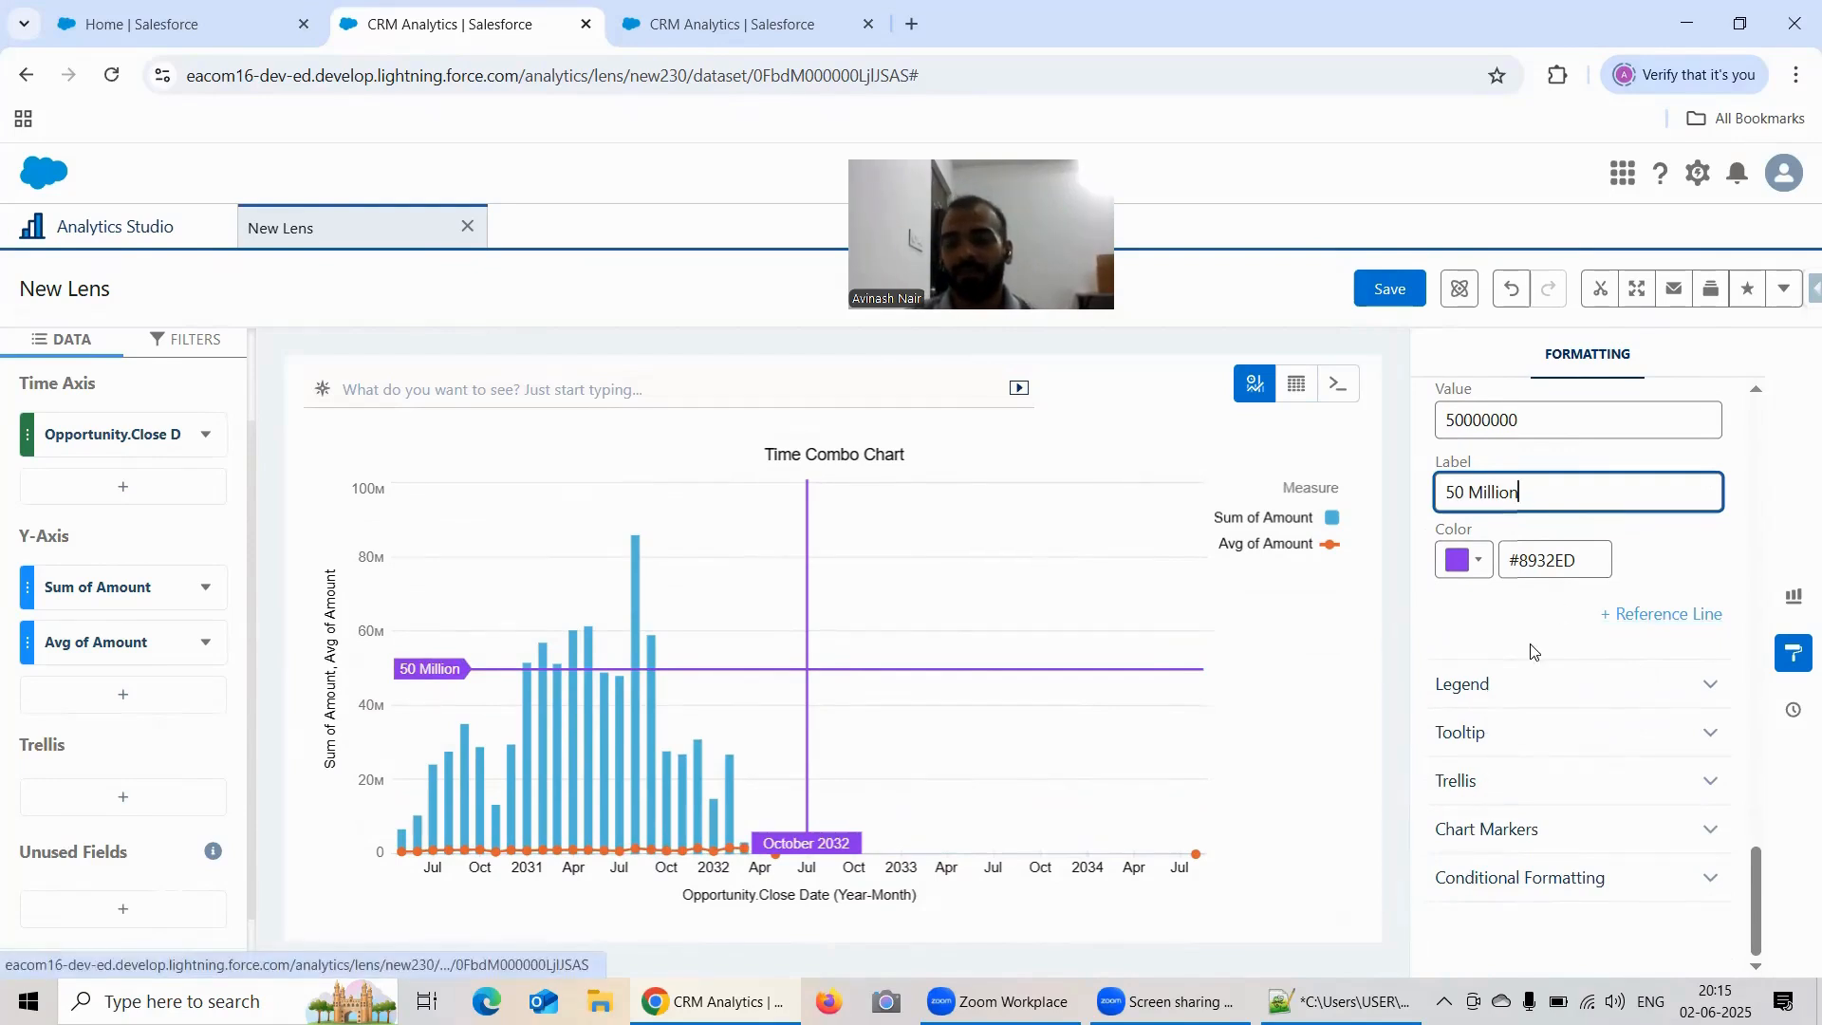
scroll(1661, 584, up, 2)
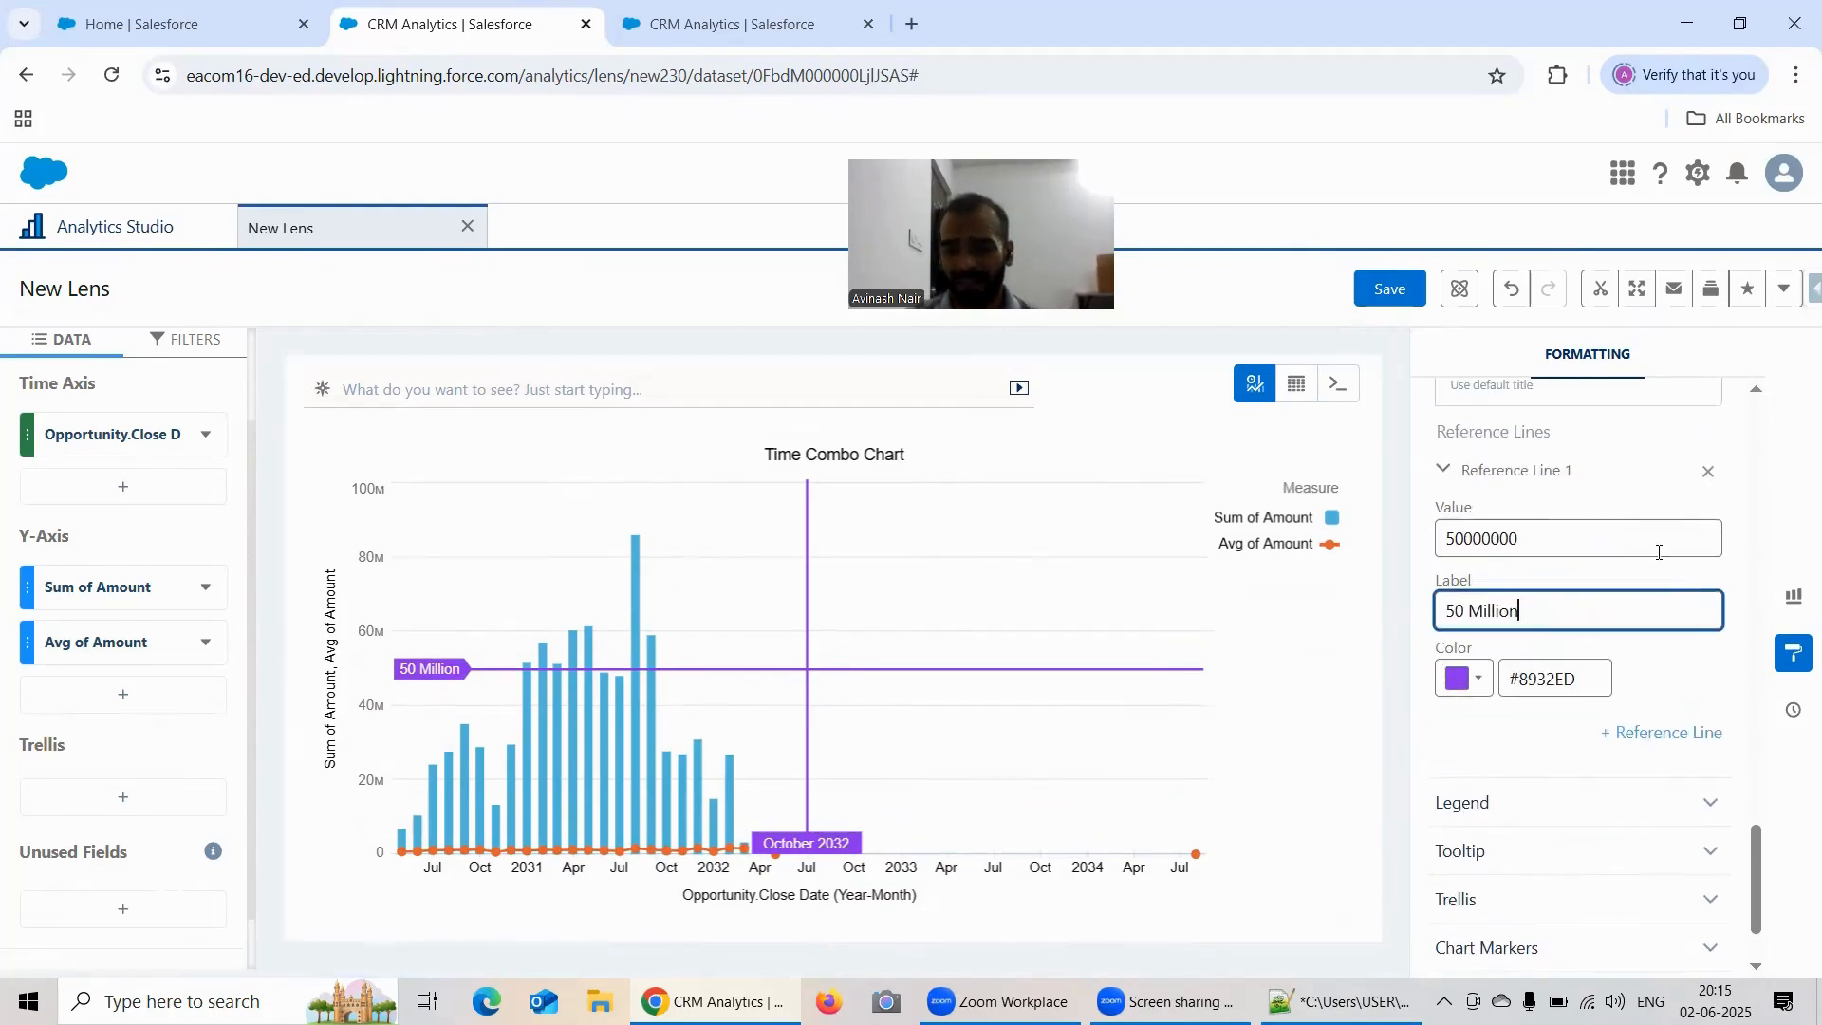
scroll(1659, 552, up, 2)
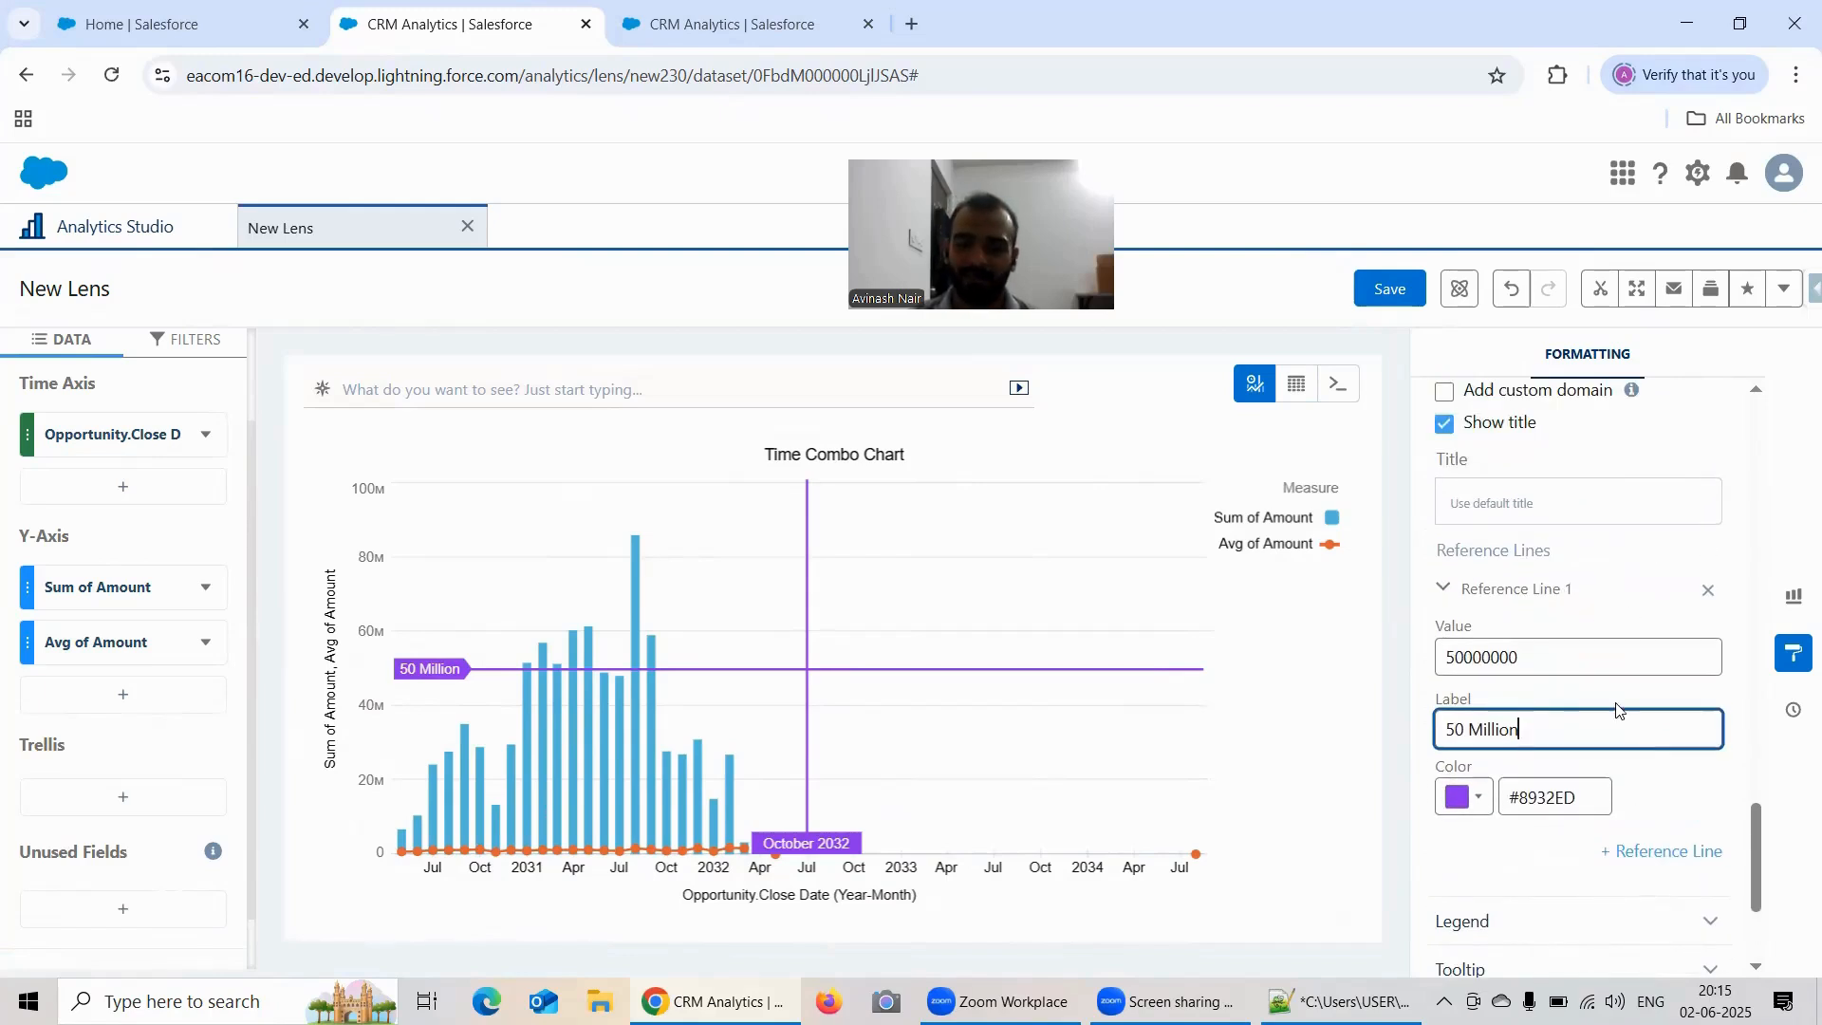
scroll(1651, 649, down, 2)
scroll(1656, 626, up, 4)
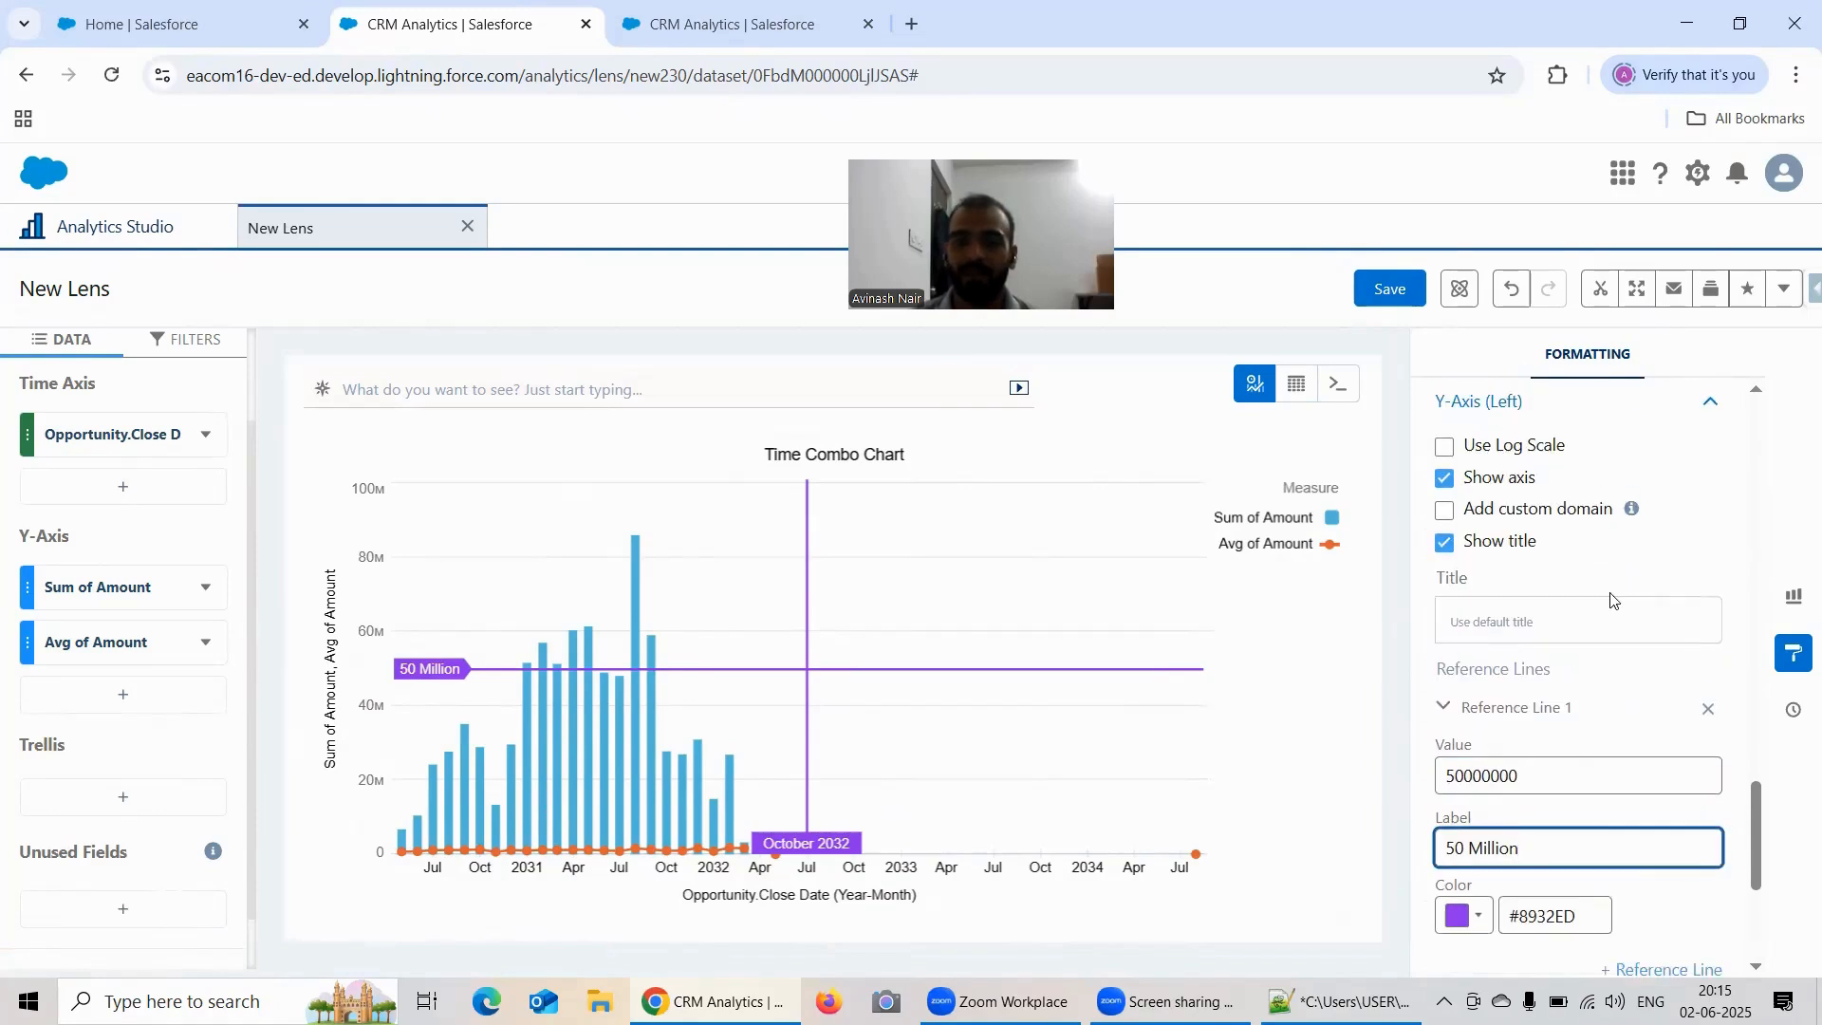
scroll(1612, 599, up, 6)
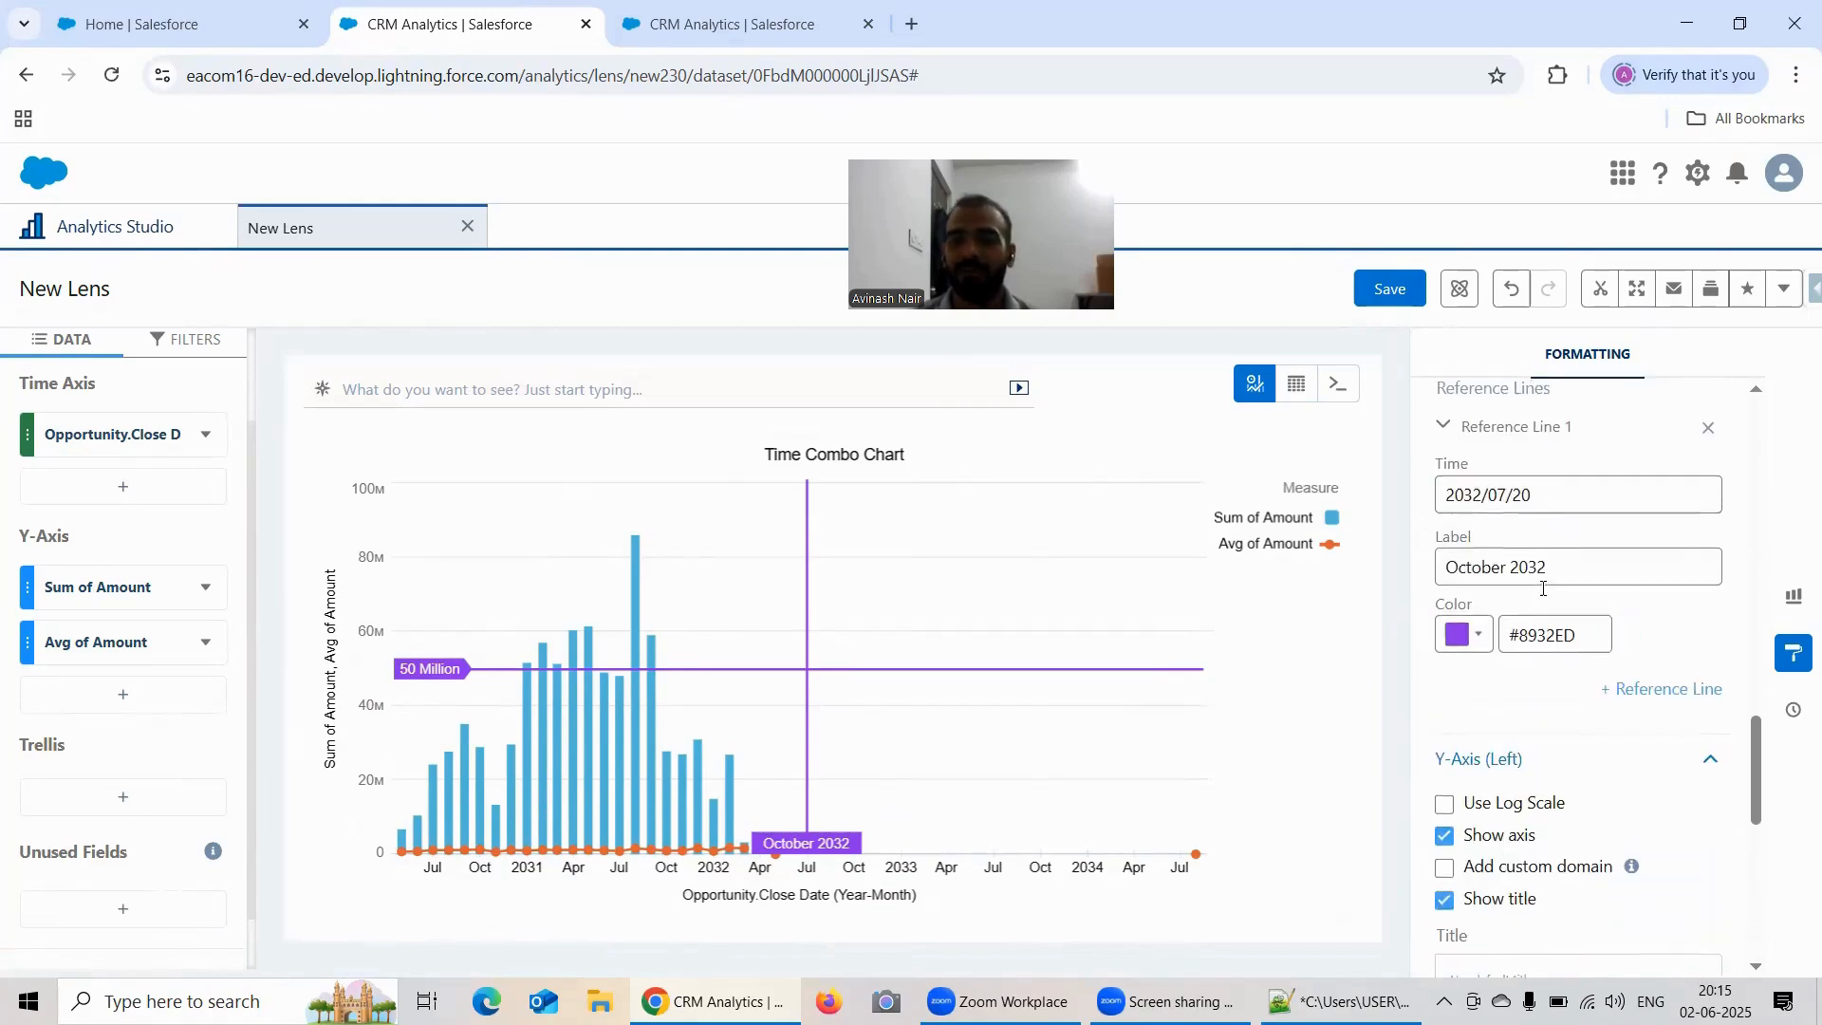
scroll(1483, 562, up, 2)
scroll(1652, 534, up, 2)
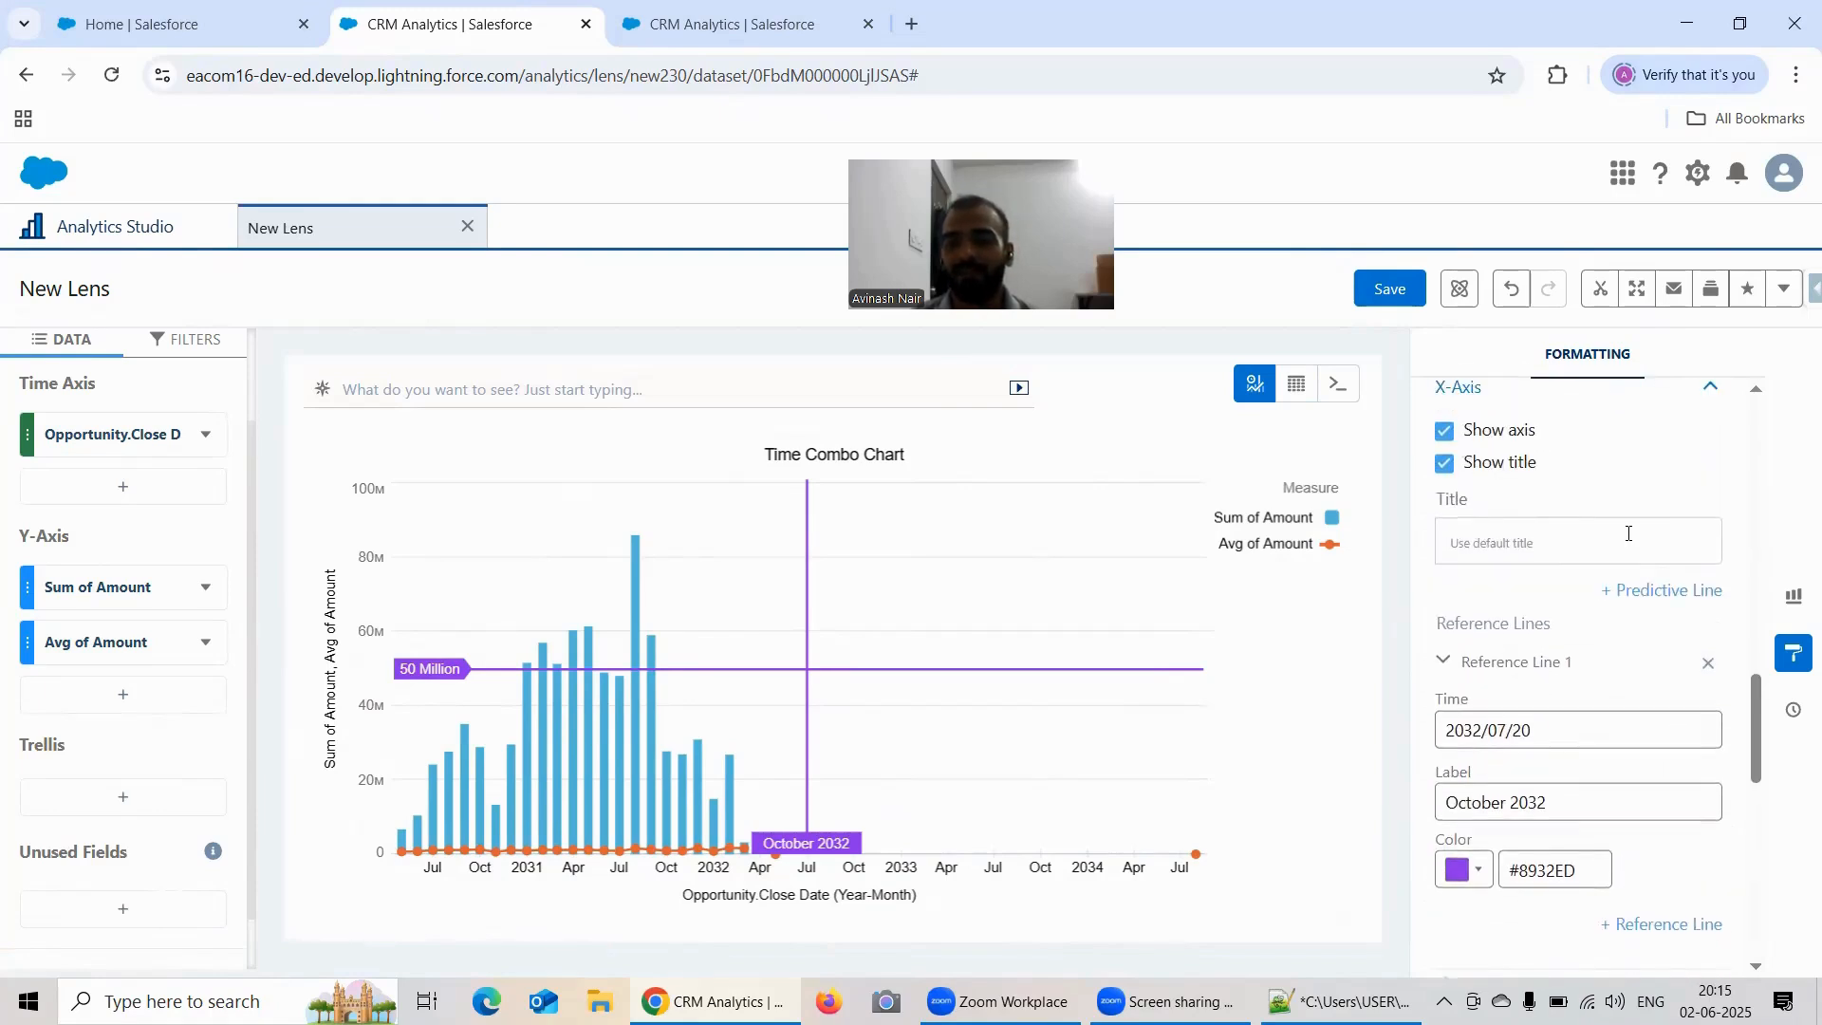
scroll(1633, 520, up, 2)
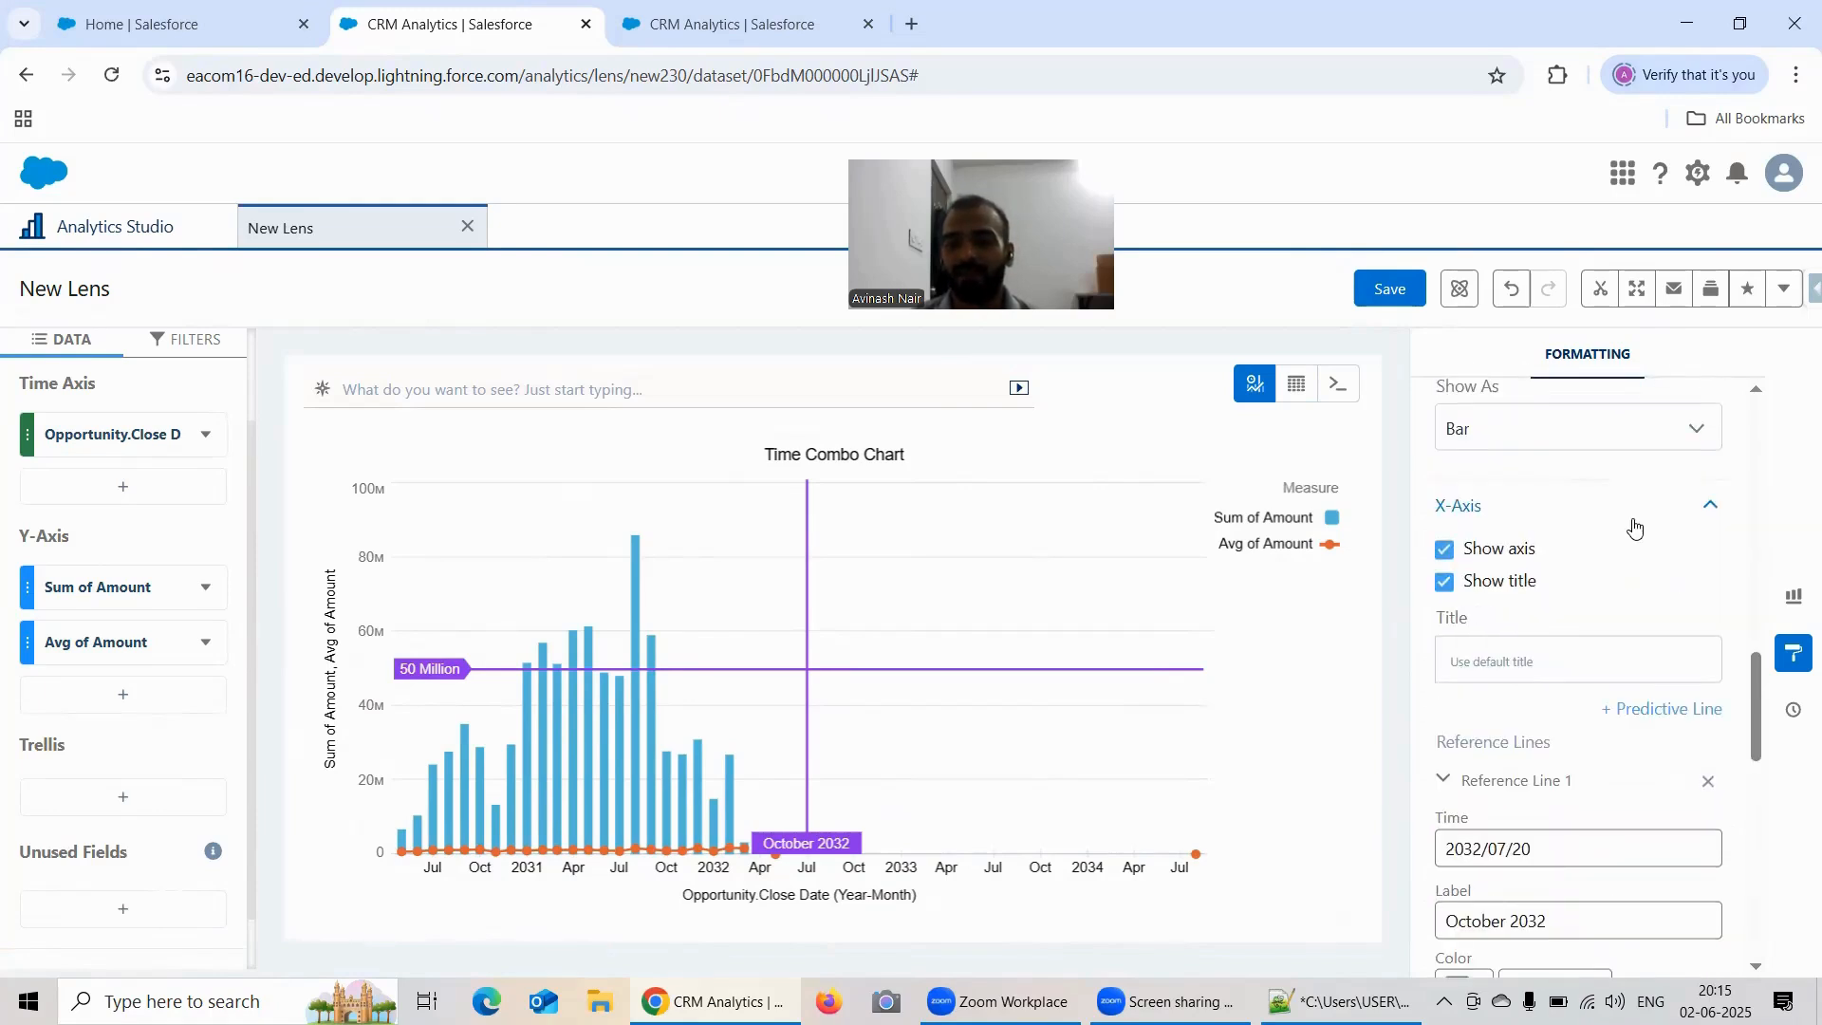
click(1669, 718)
scroll(1655, 598, down, 2)
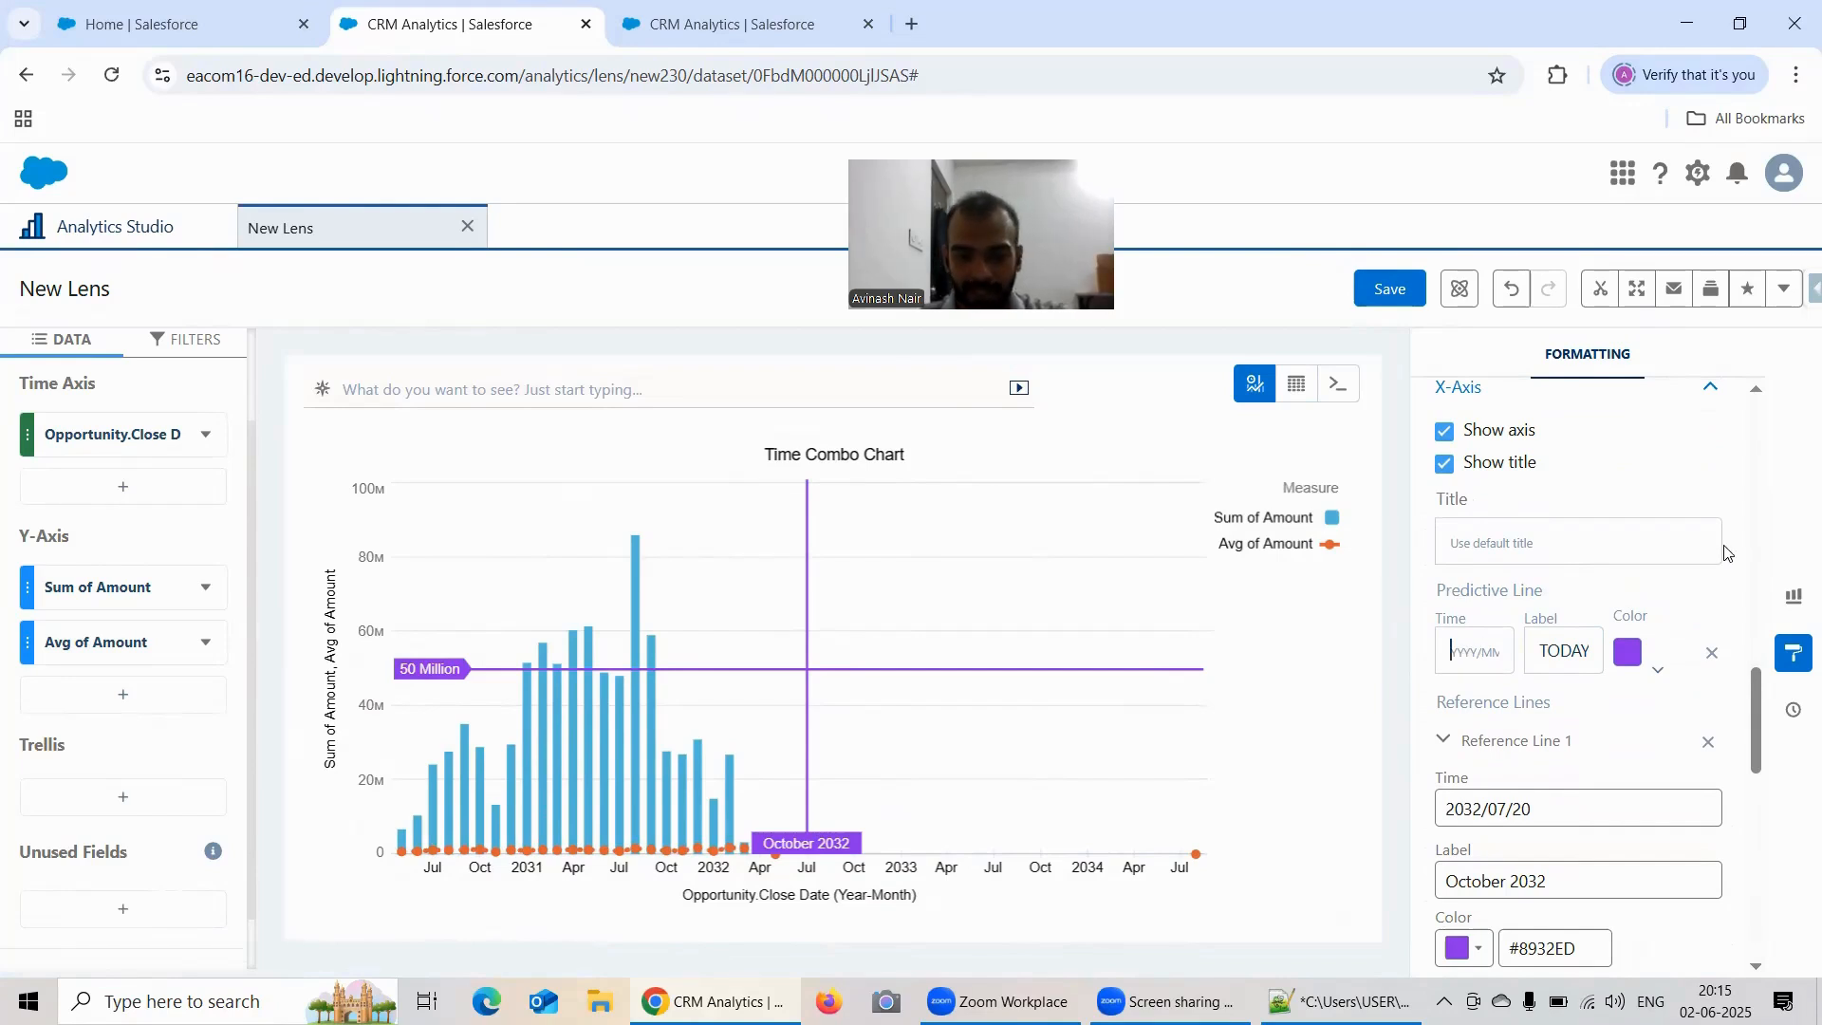
Step: Set the predictive line's time to 2033/07/20
text(20)
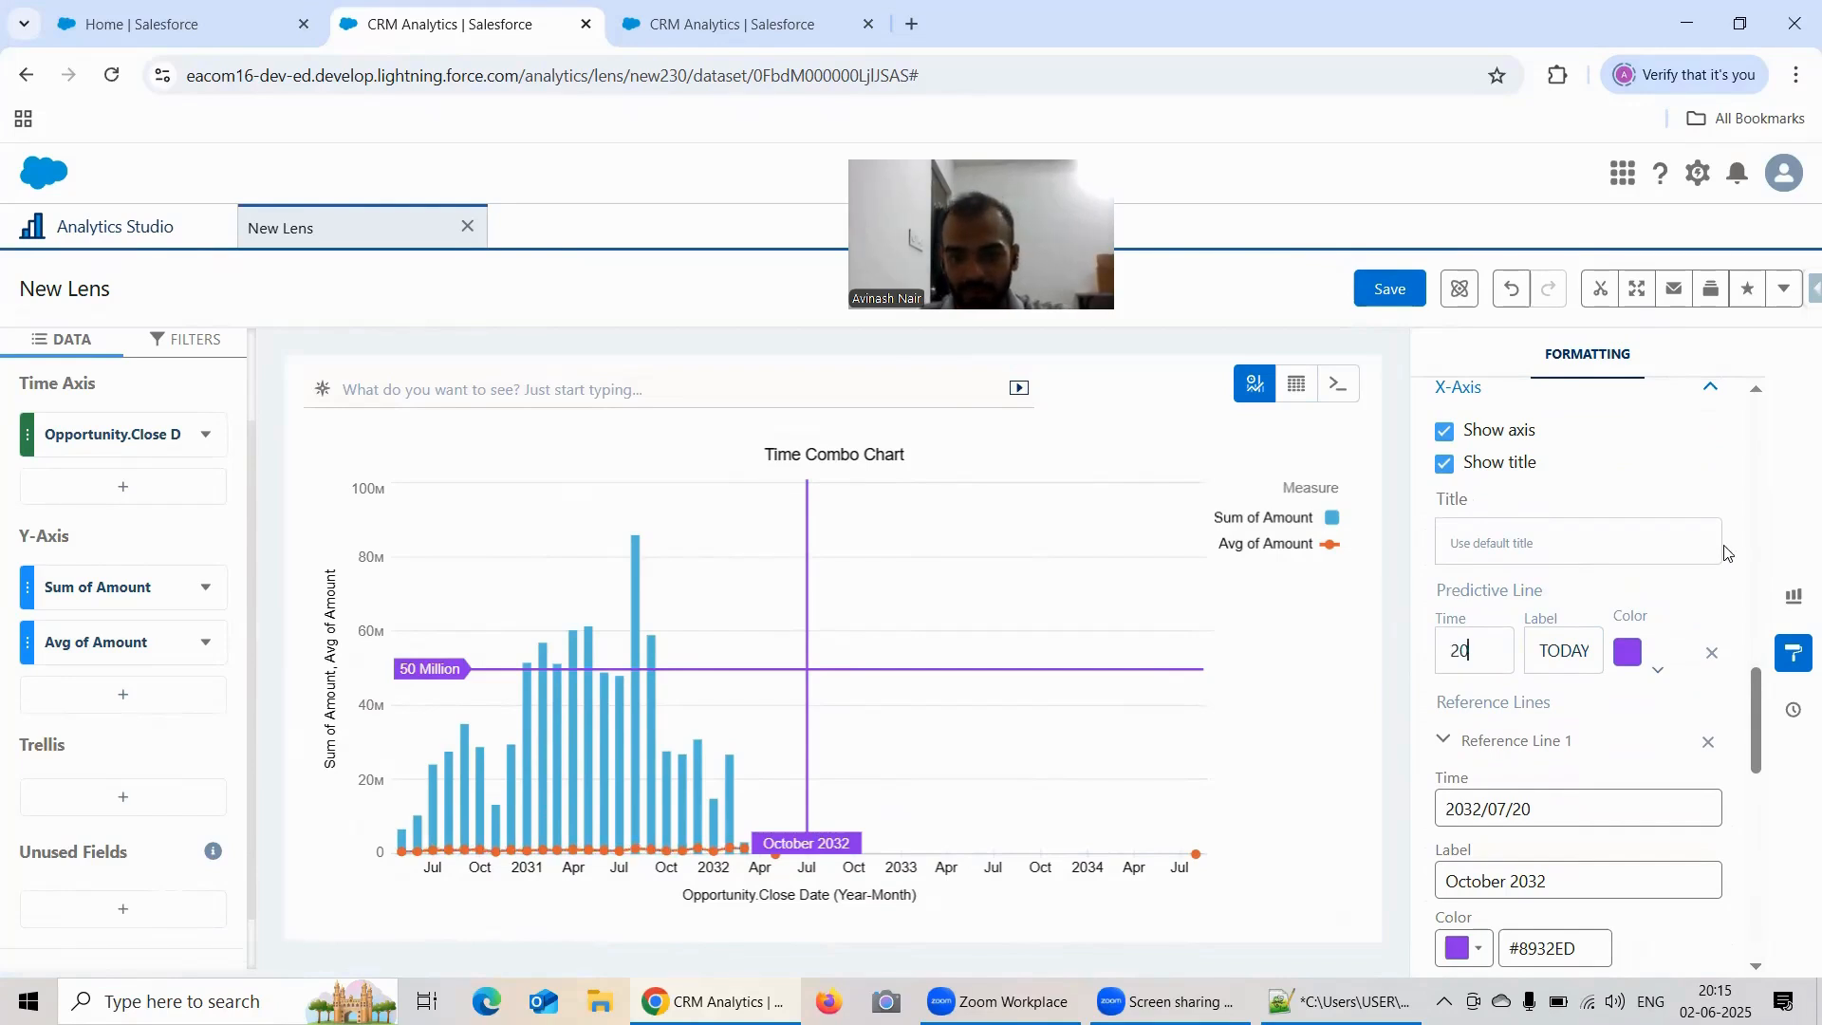
text(33)
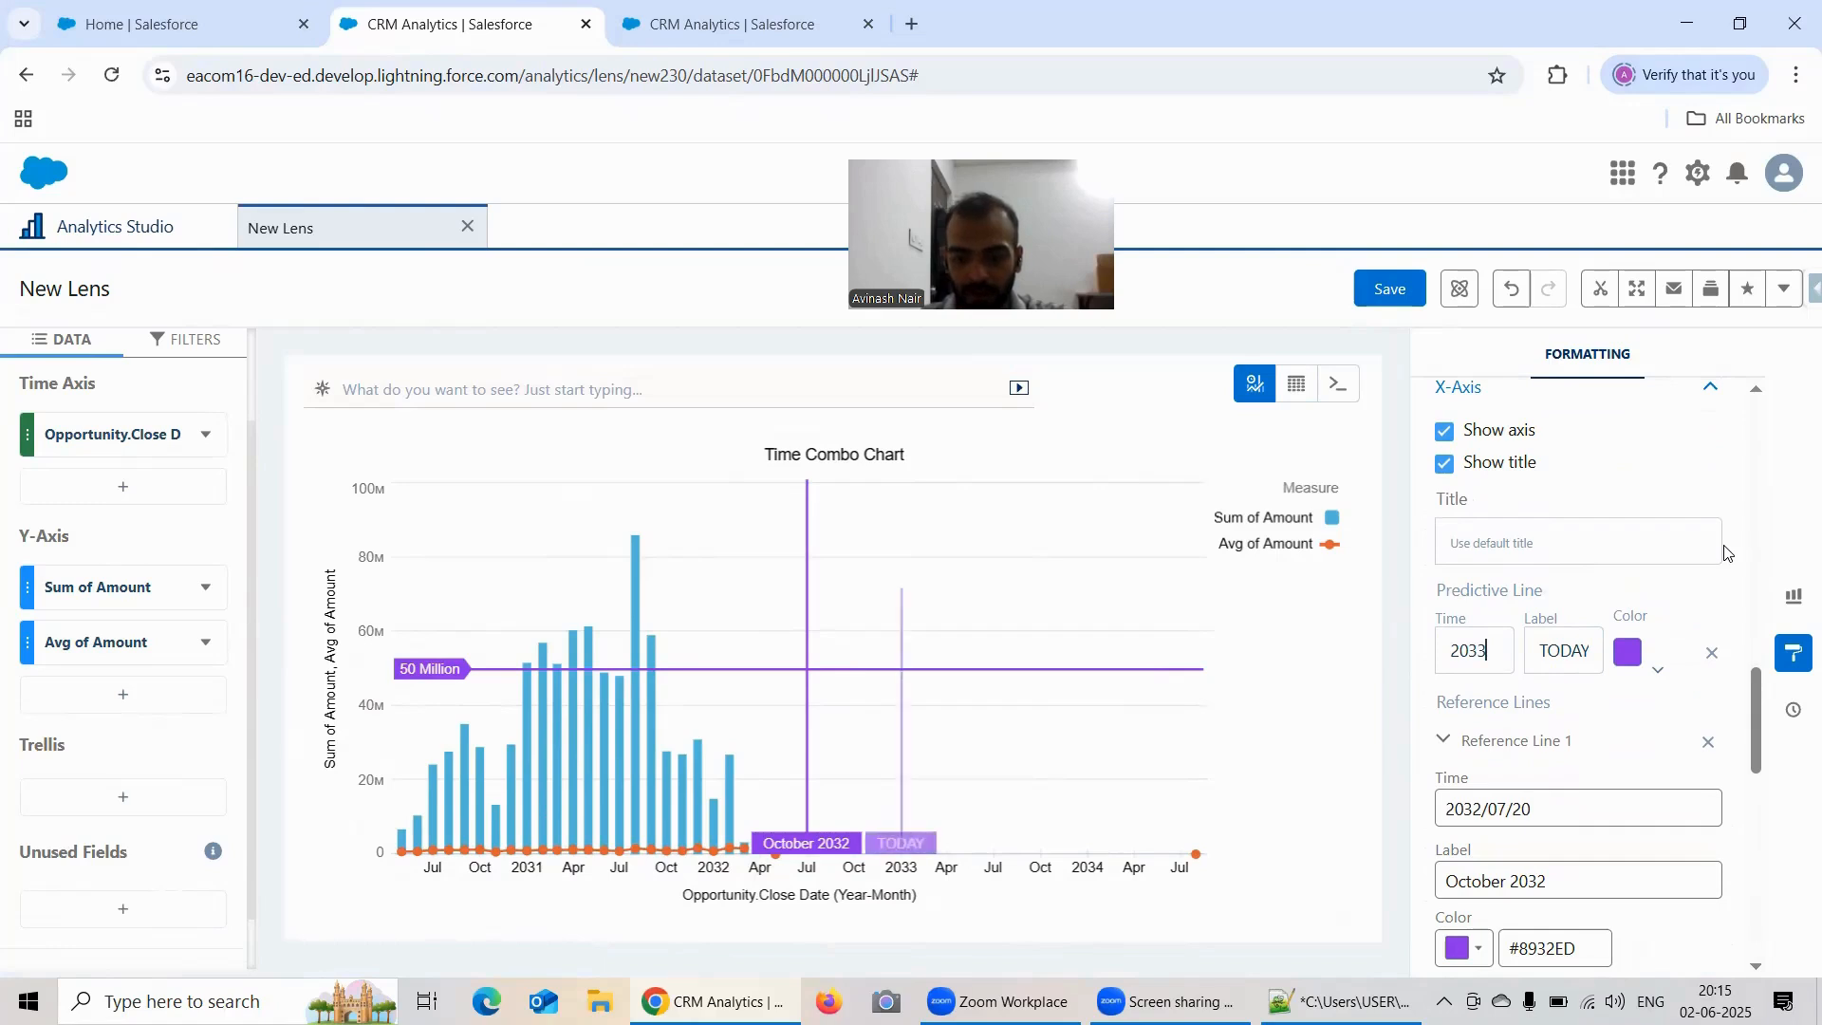
text(/07/)
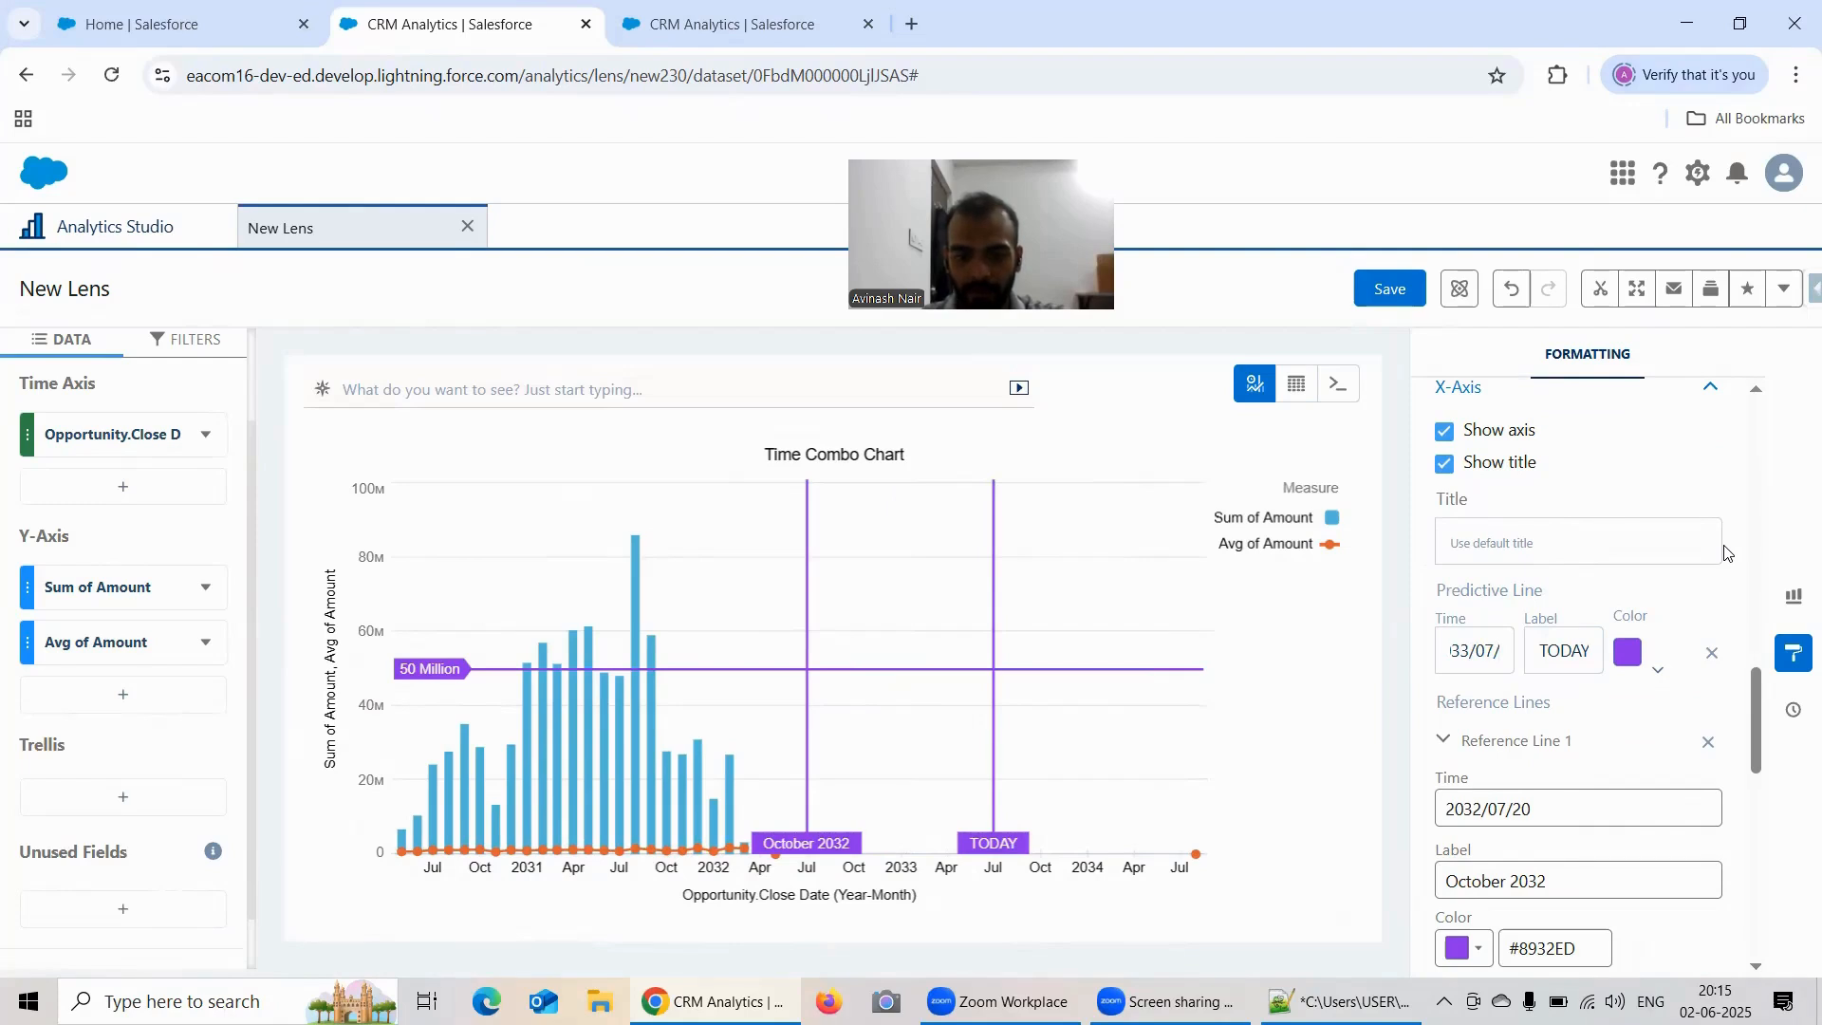
text(20)
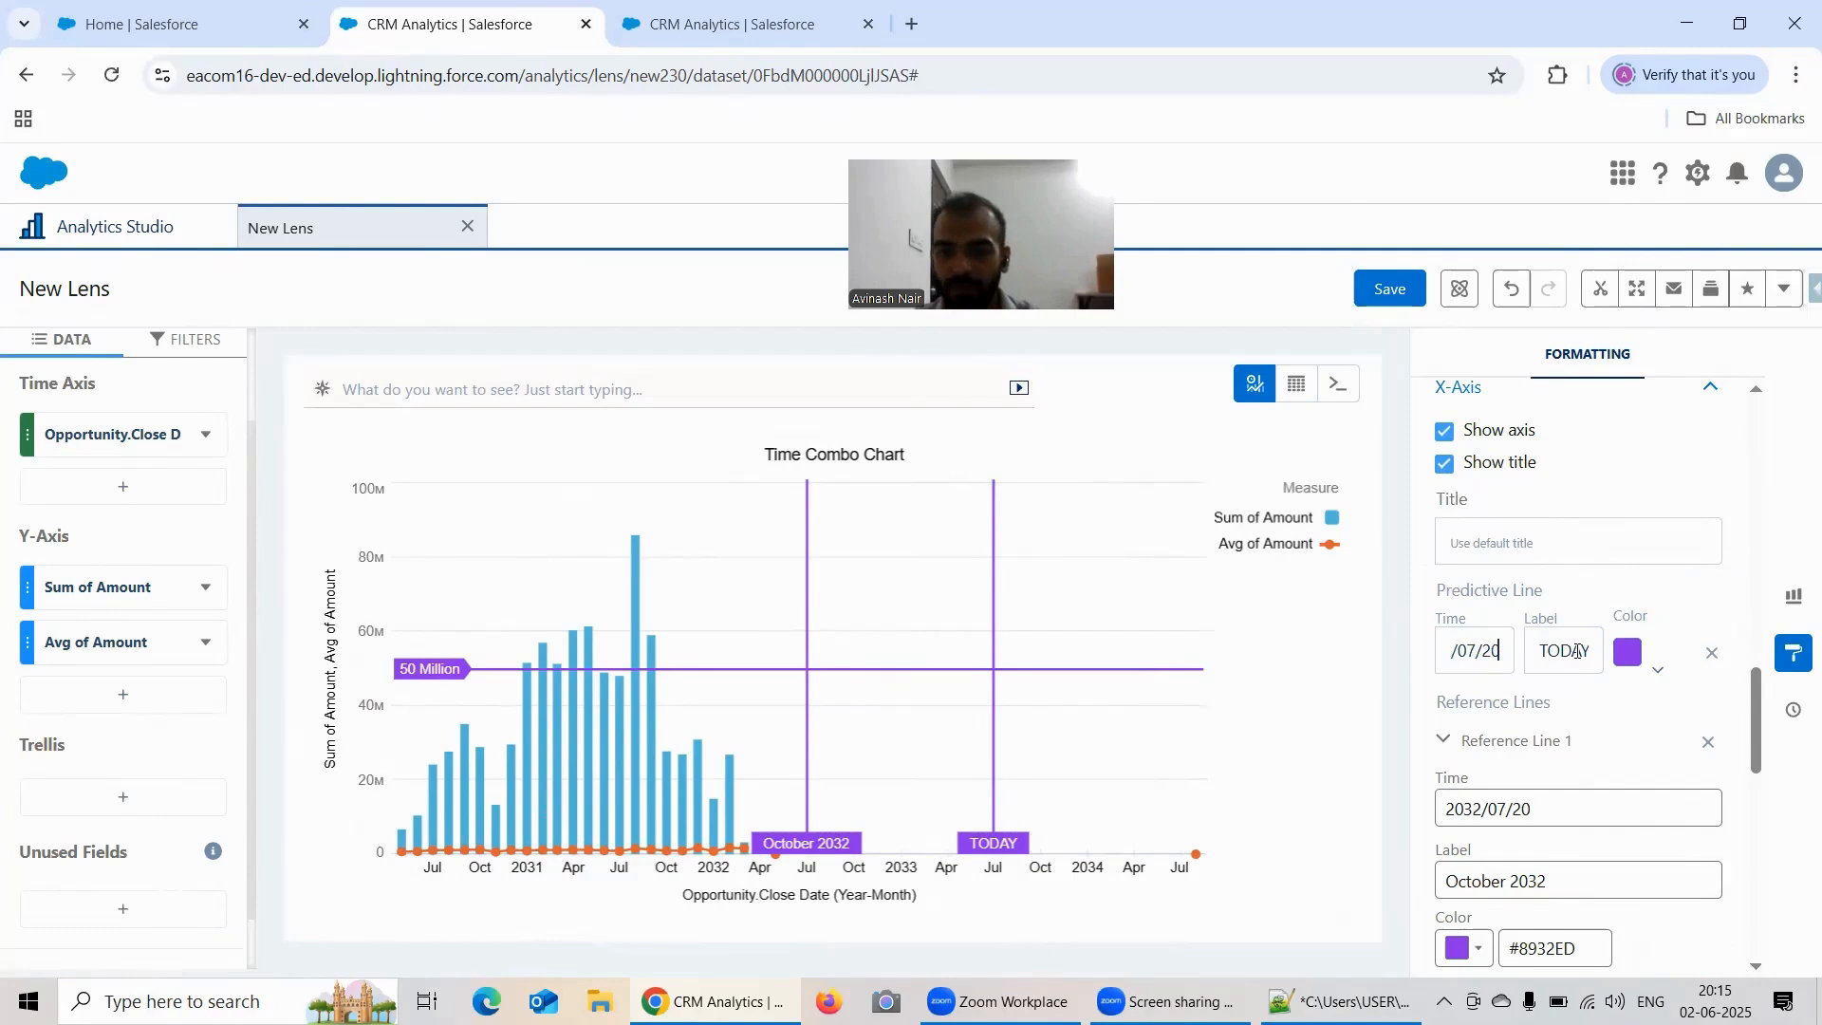
Step: Label the X-Axis predictive line Predictive Line
click(1578, 651)
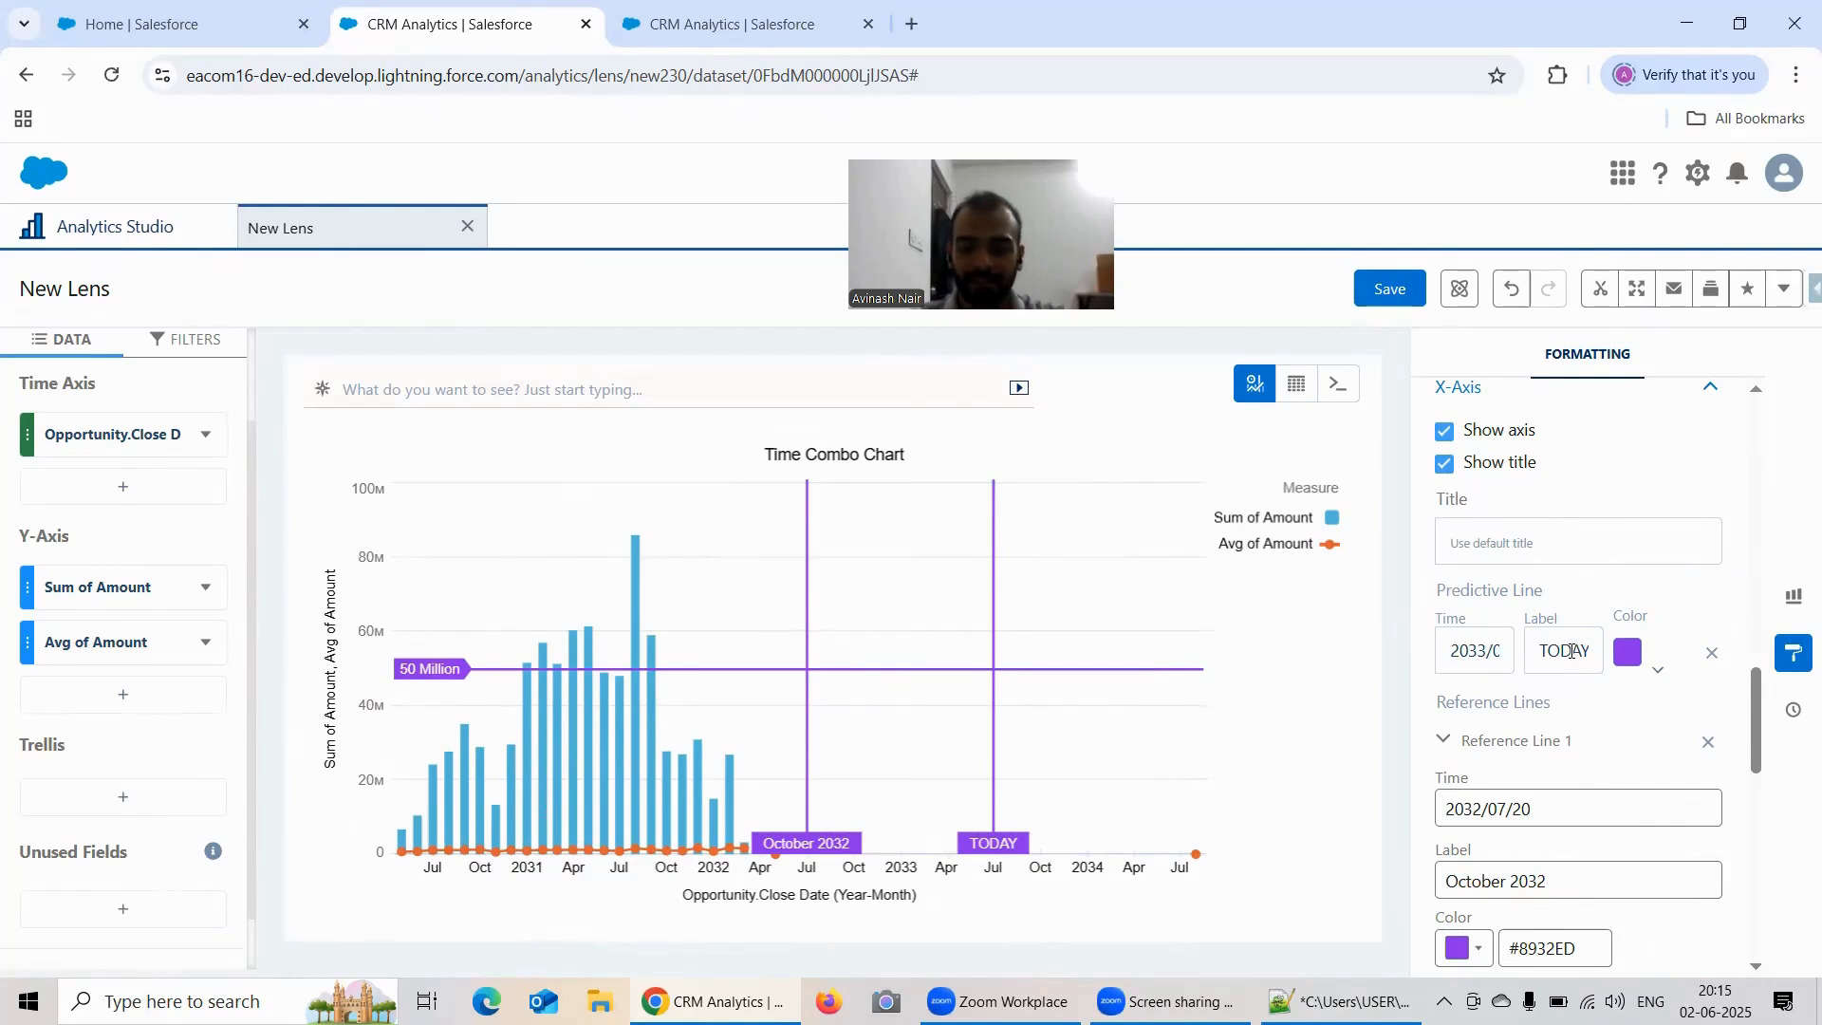
double_click(1573, 652)
key(BackSpace)
text(Pre)
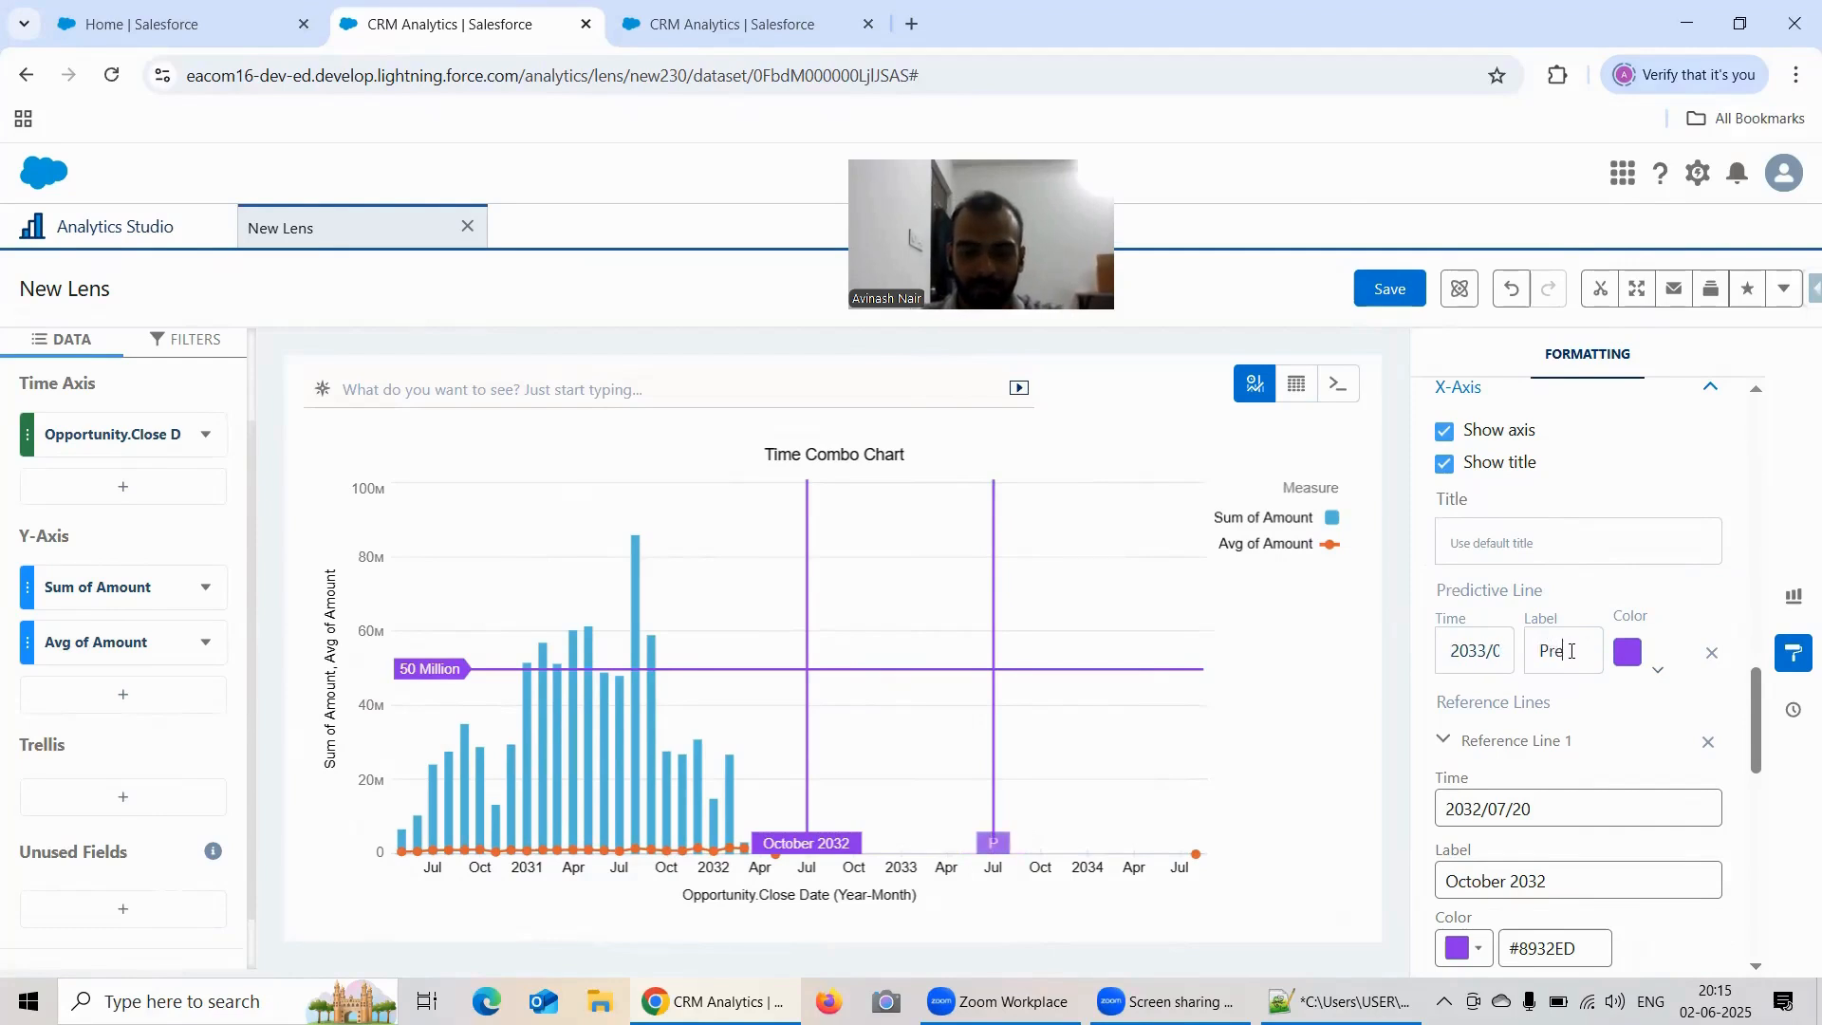
text(dictive)
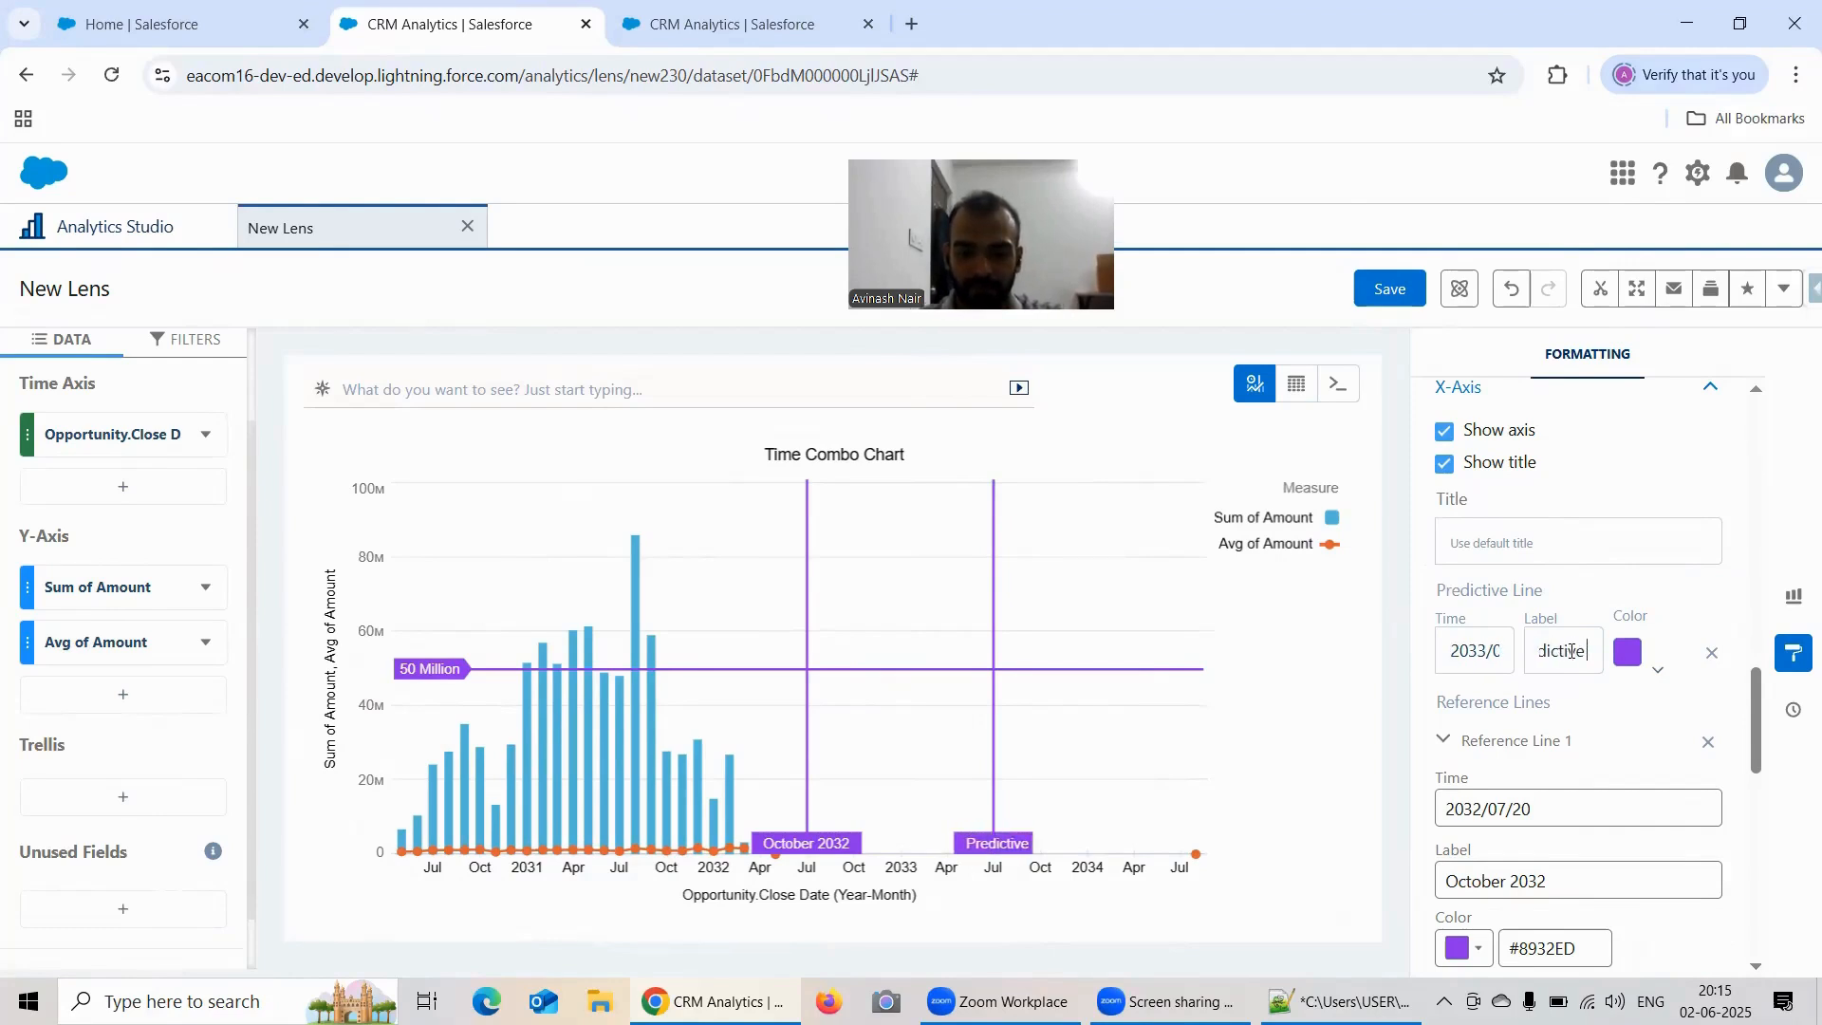
text( Line)
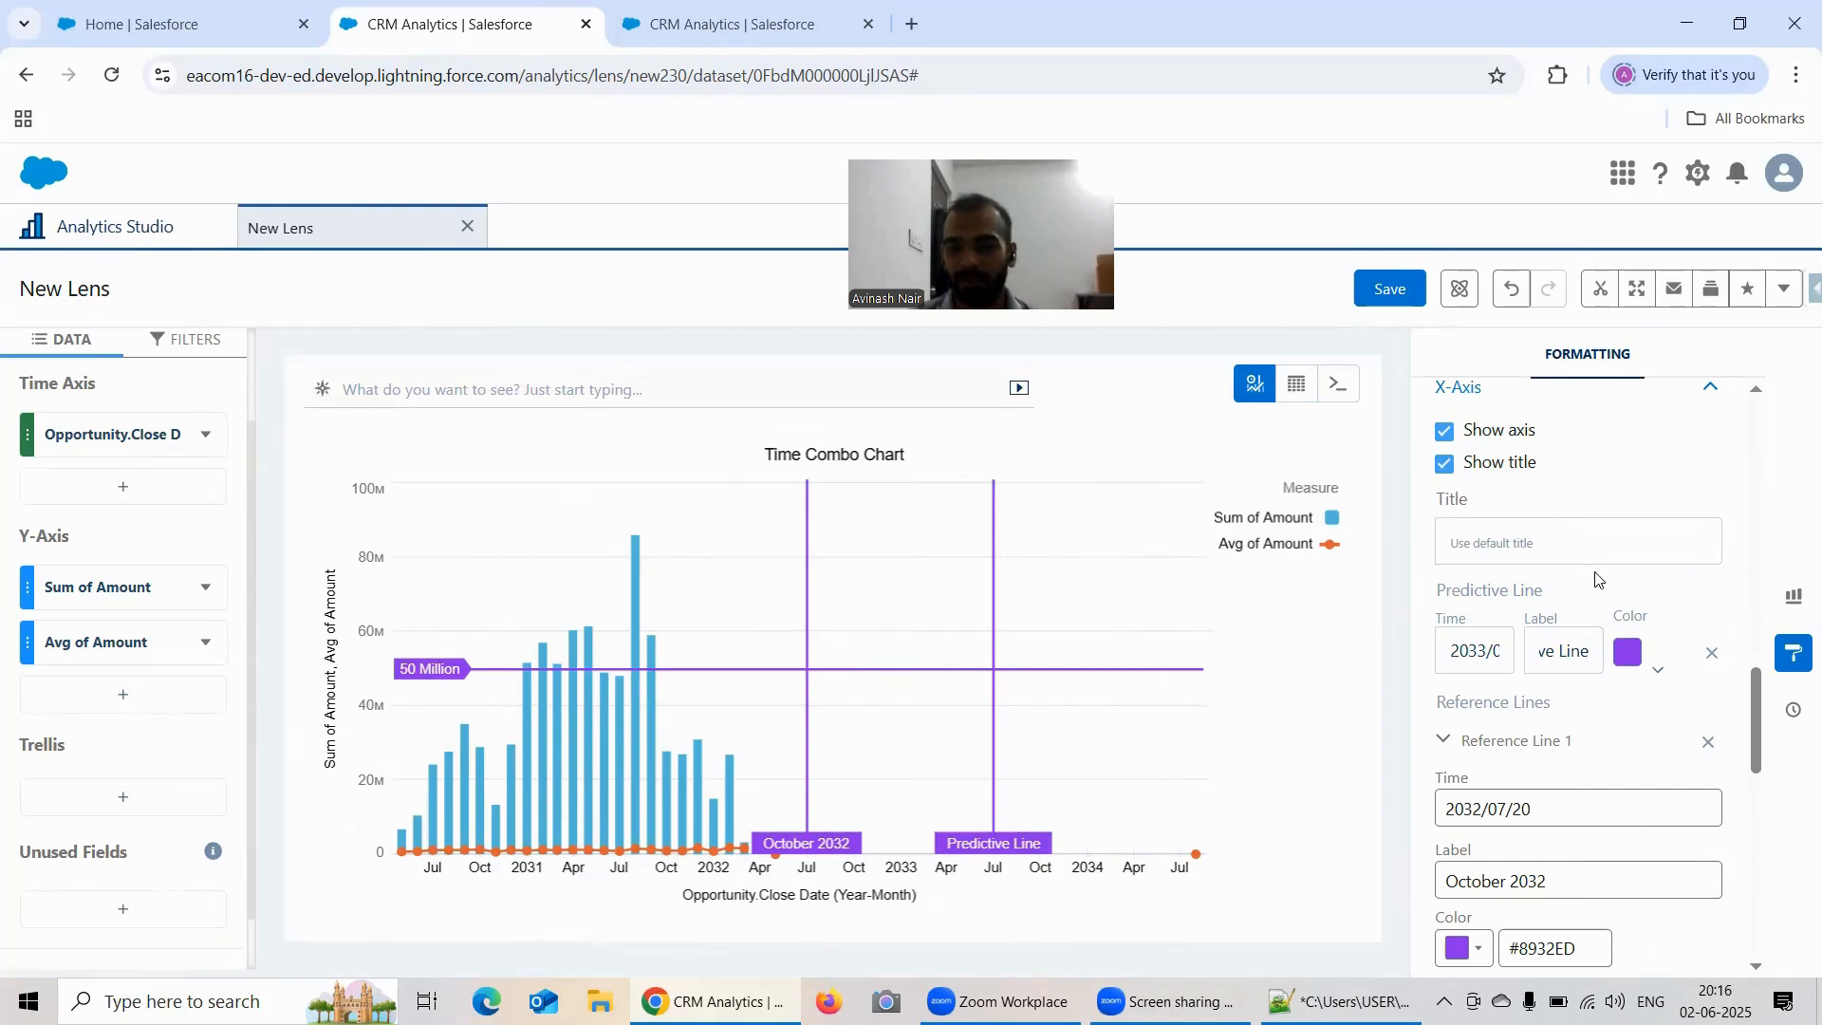
Step: Review the predictive line and reference line settings for the X-Axis and Y-Axis (Left)
scroll(1500, 745, down, 1)
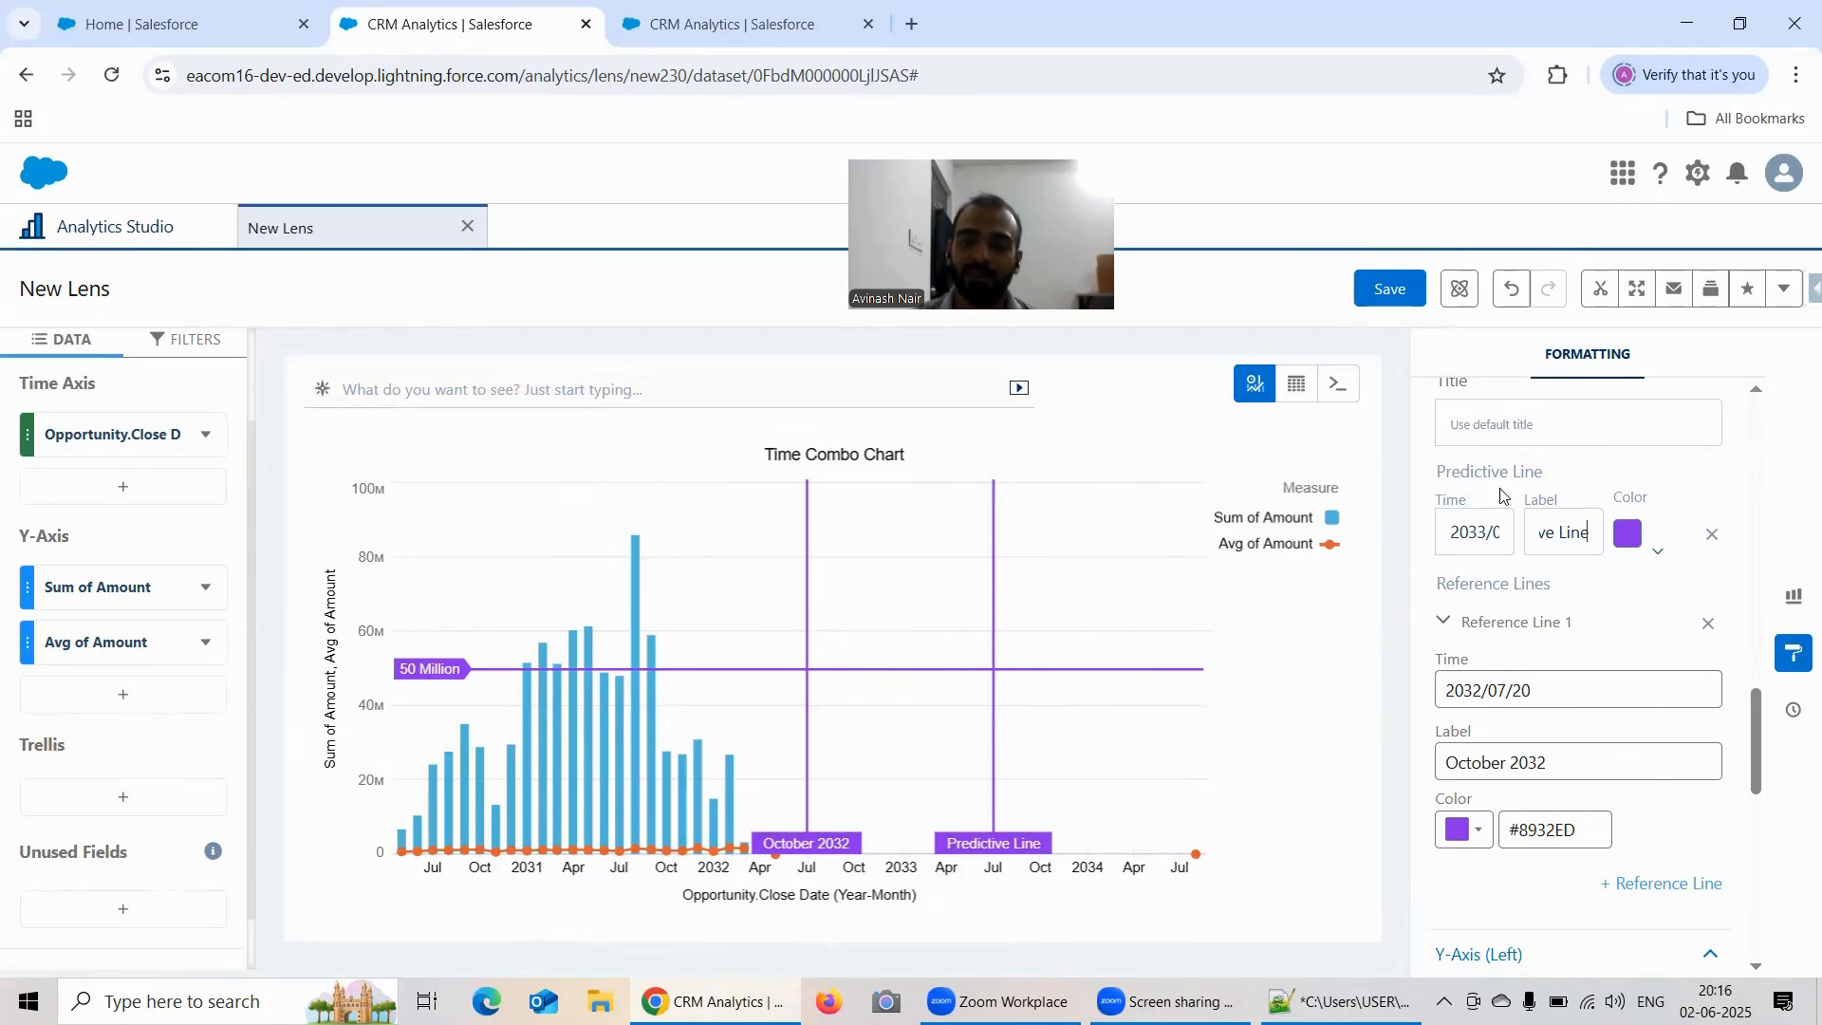
scroll(1597, 585, down, 3)
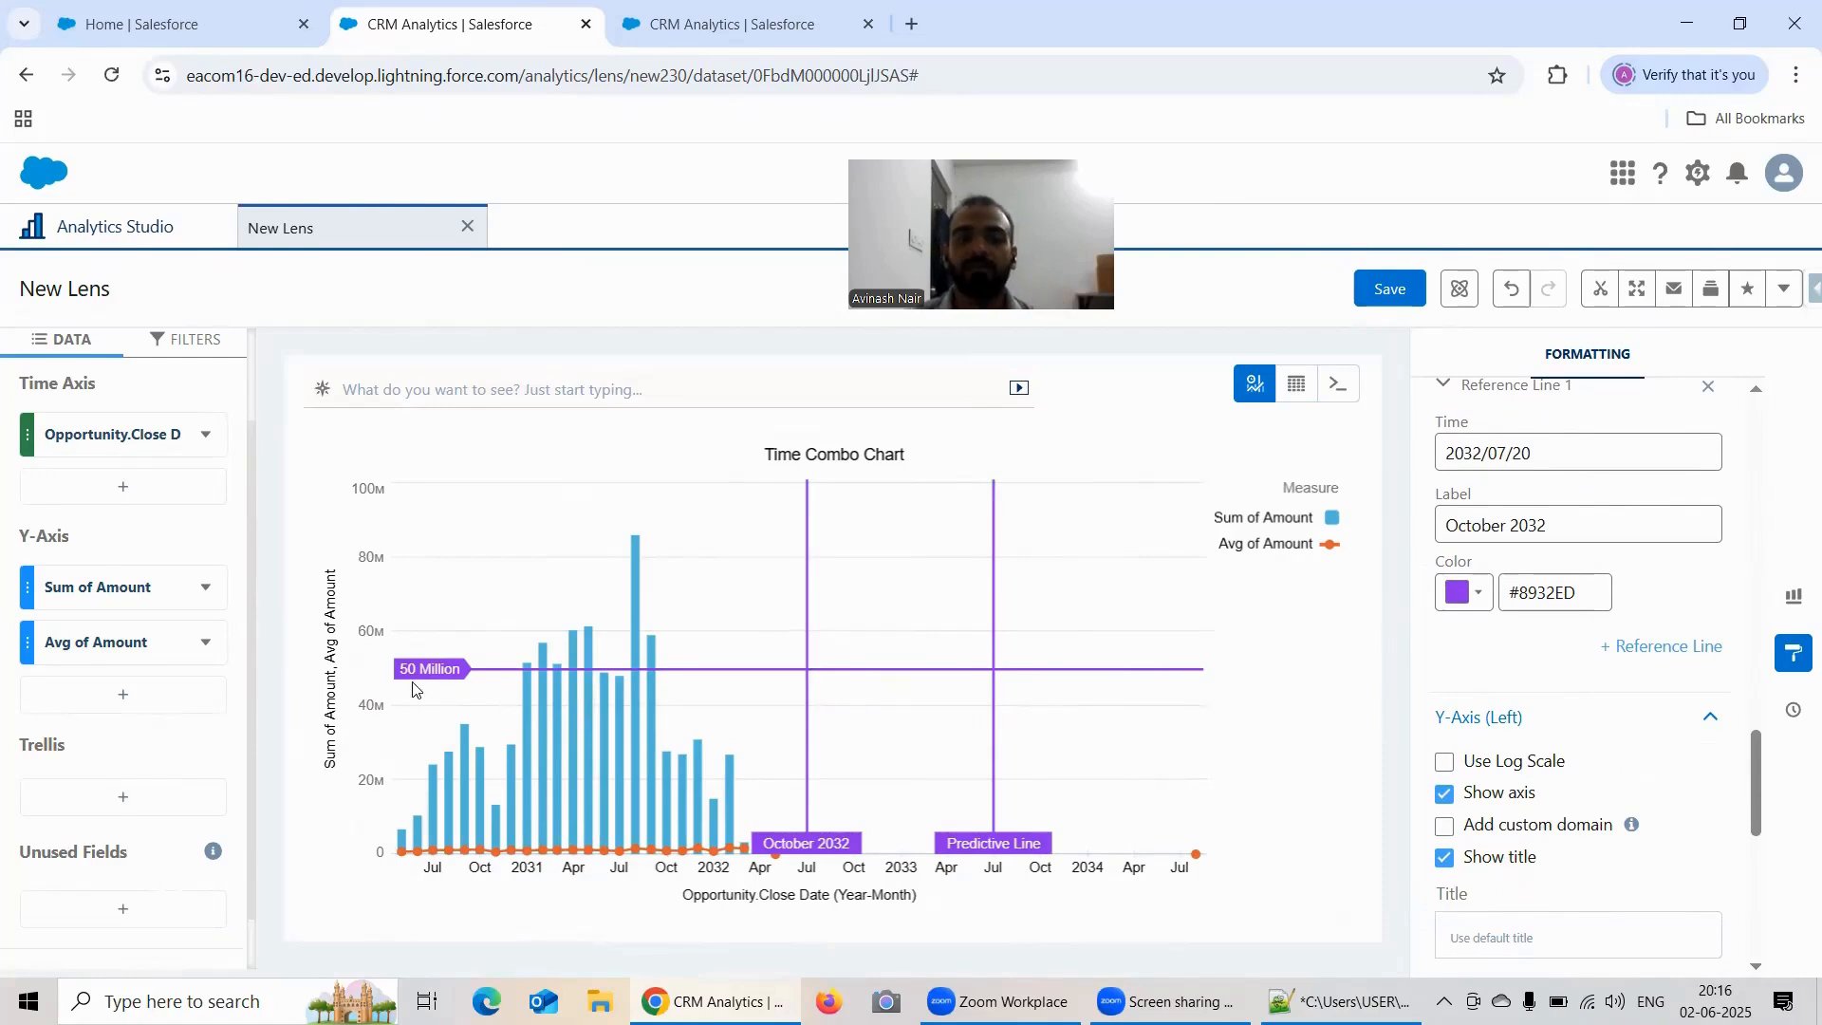
scroll(1602, 631, down, 1)
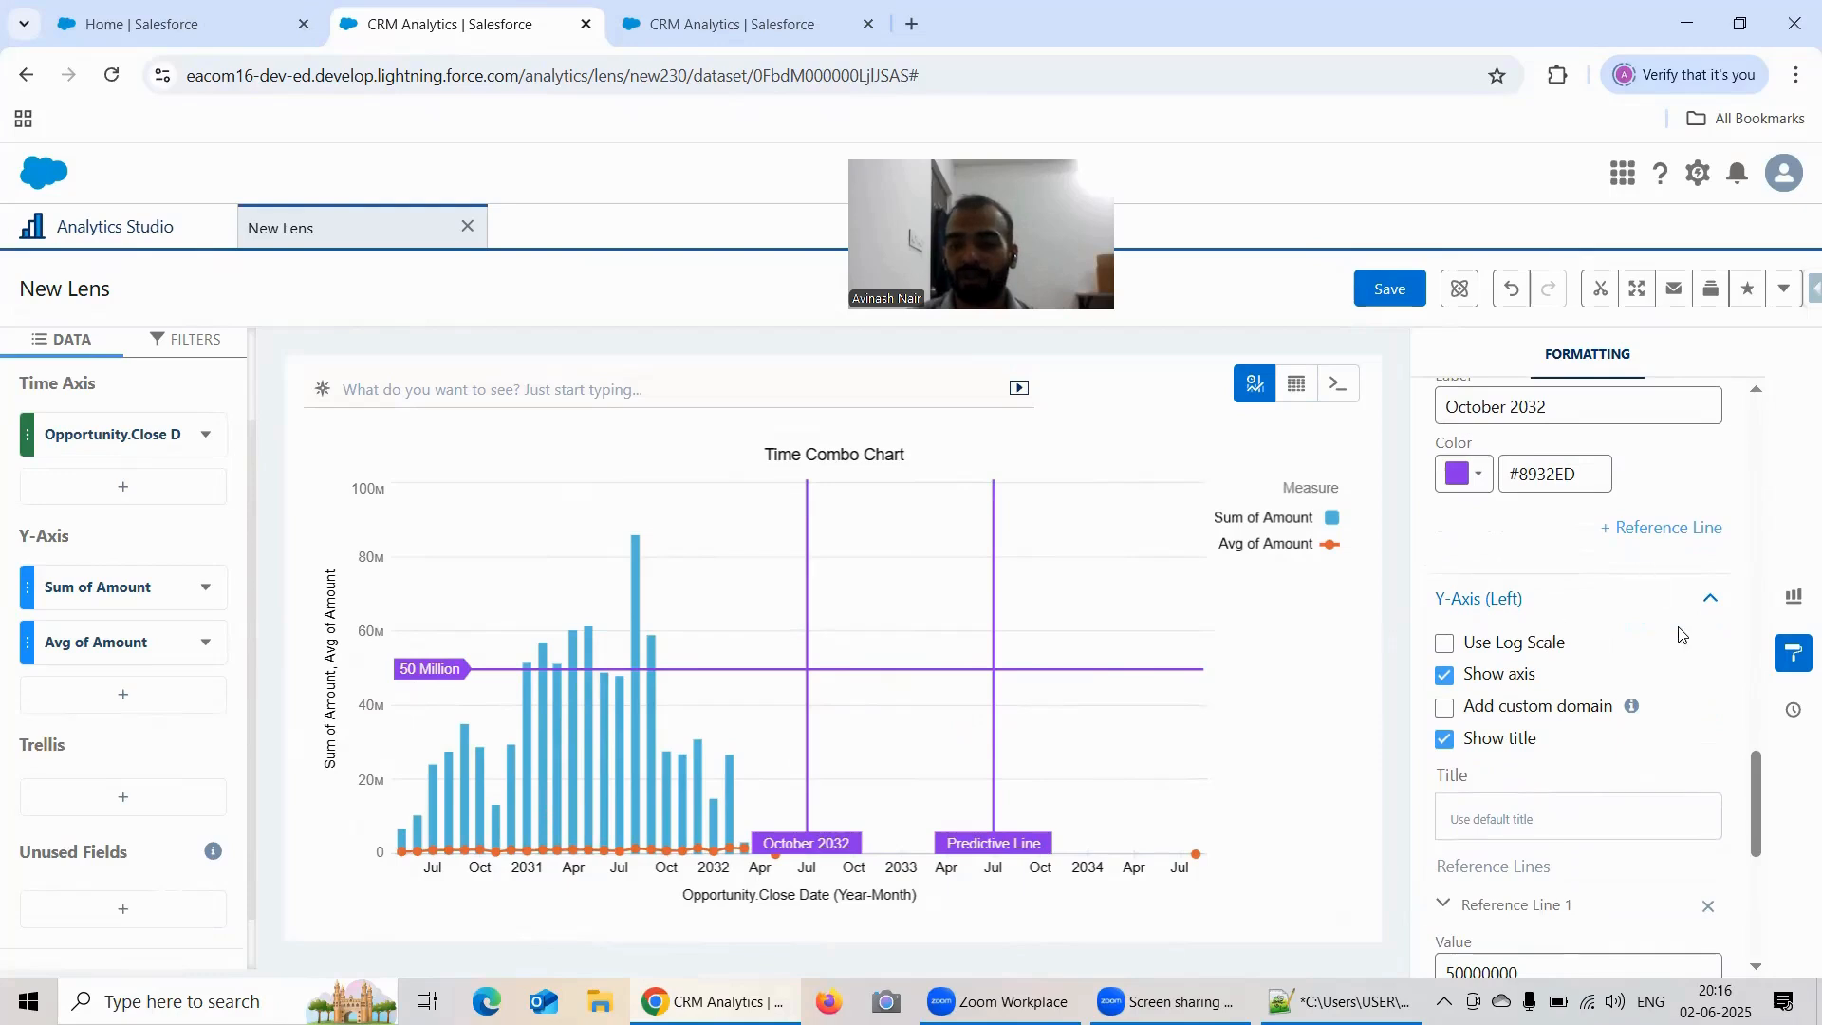
scroll(1680, 632, down, 1)
scroll(1681, 634, down, 3)
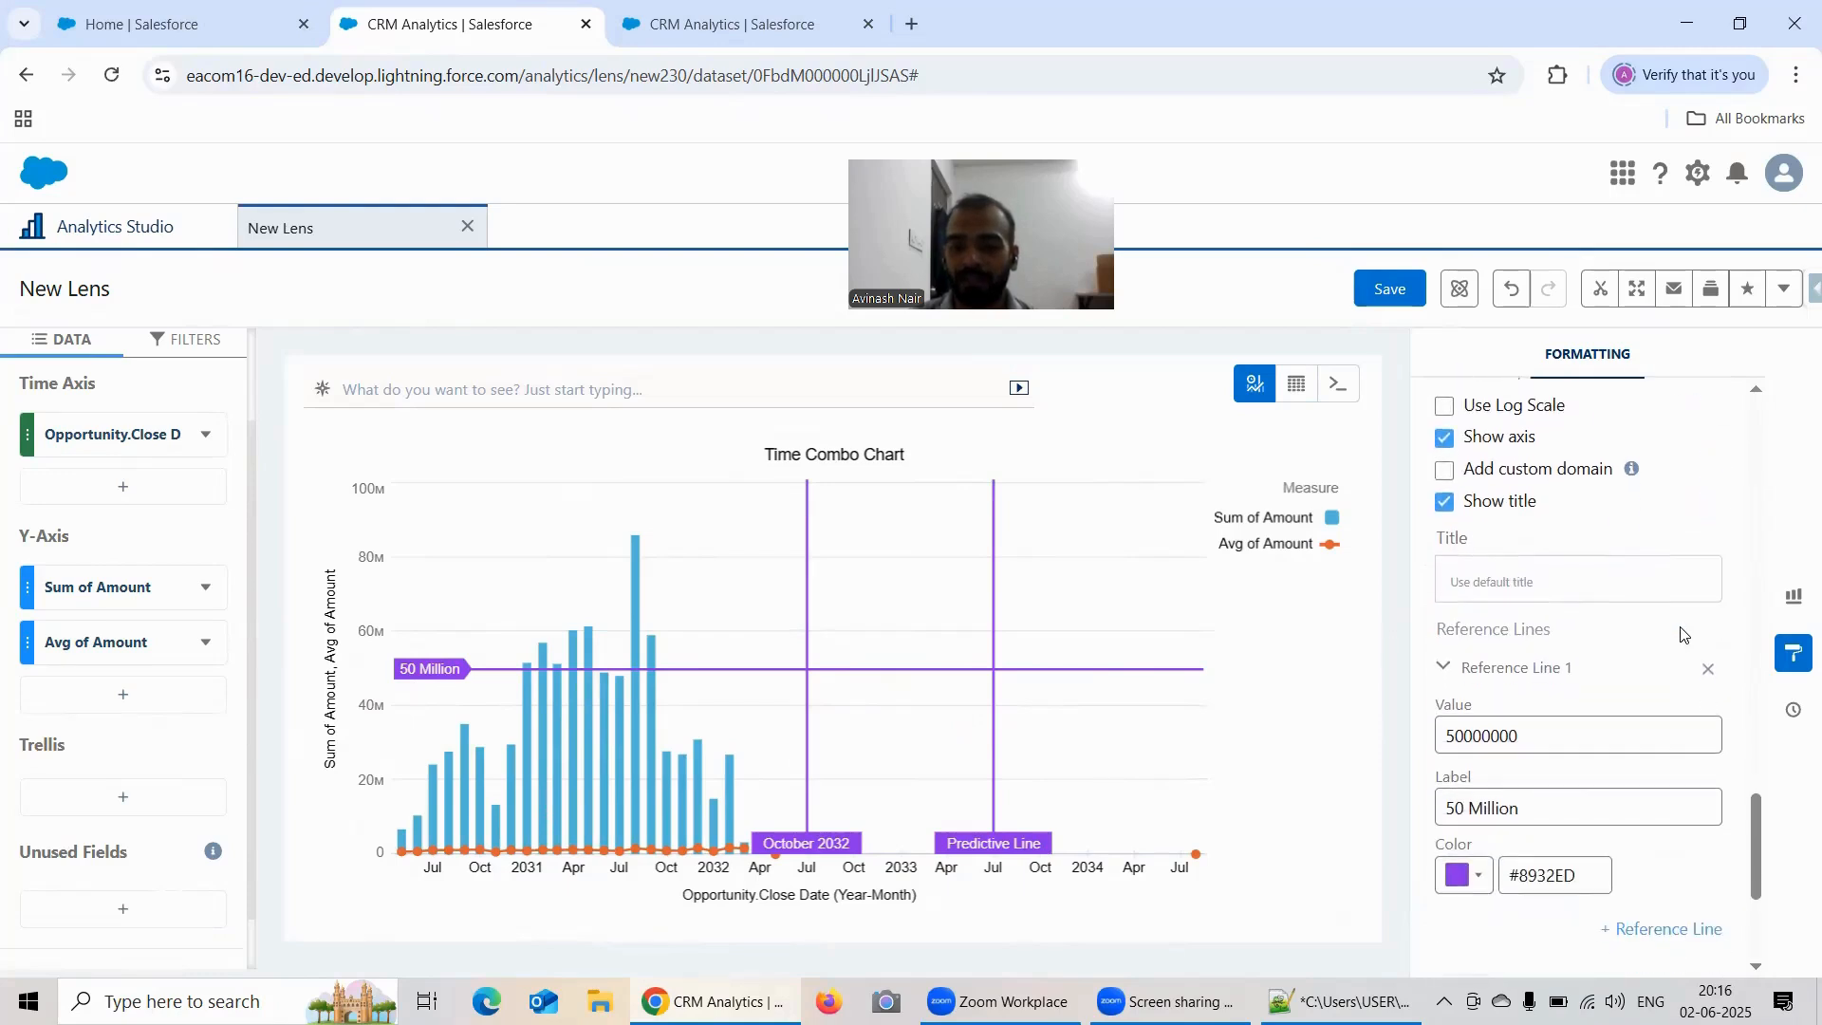
scroll(1633, 665, up, 2)
scroll(1575, 693, up, 2)
scroll(1575, 693, up, 3)
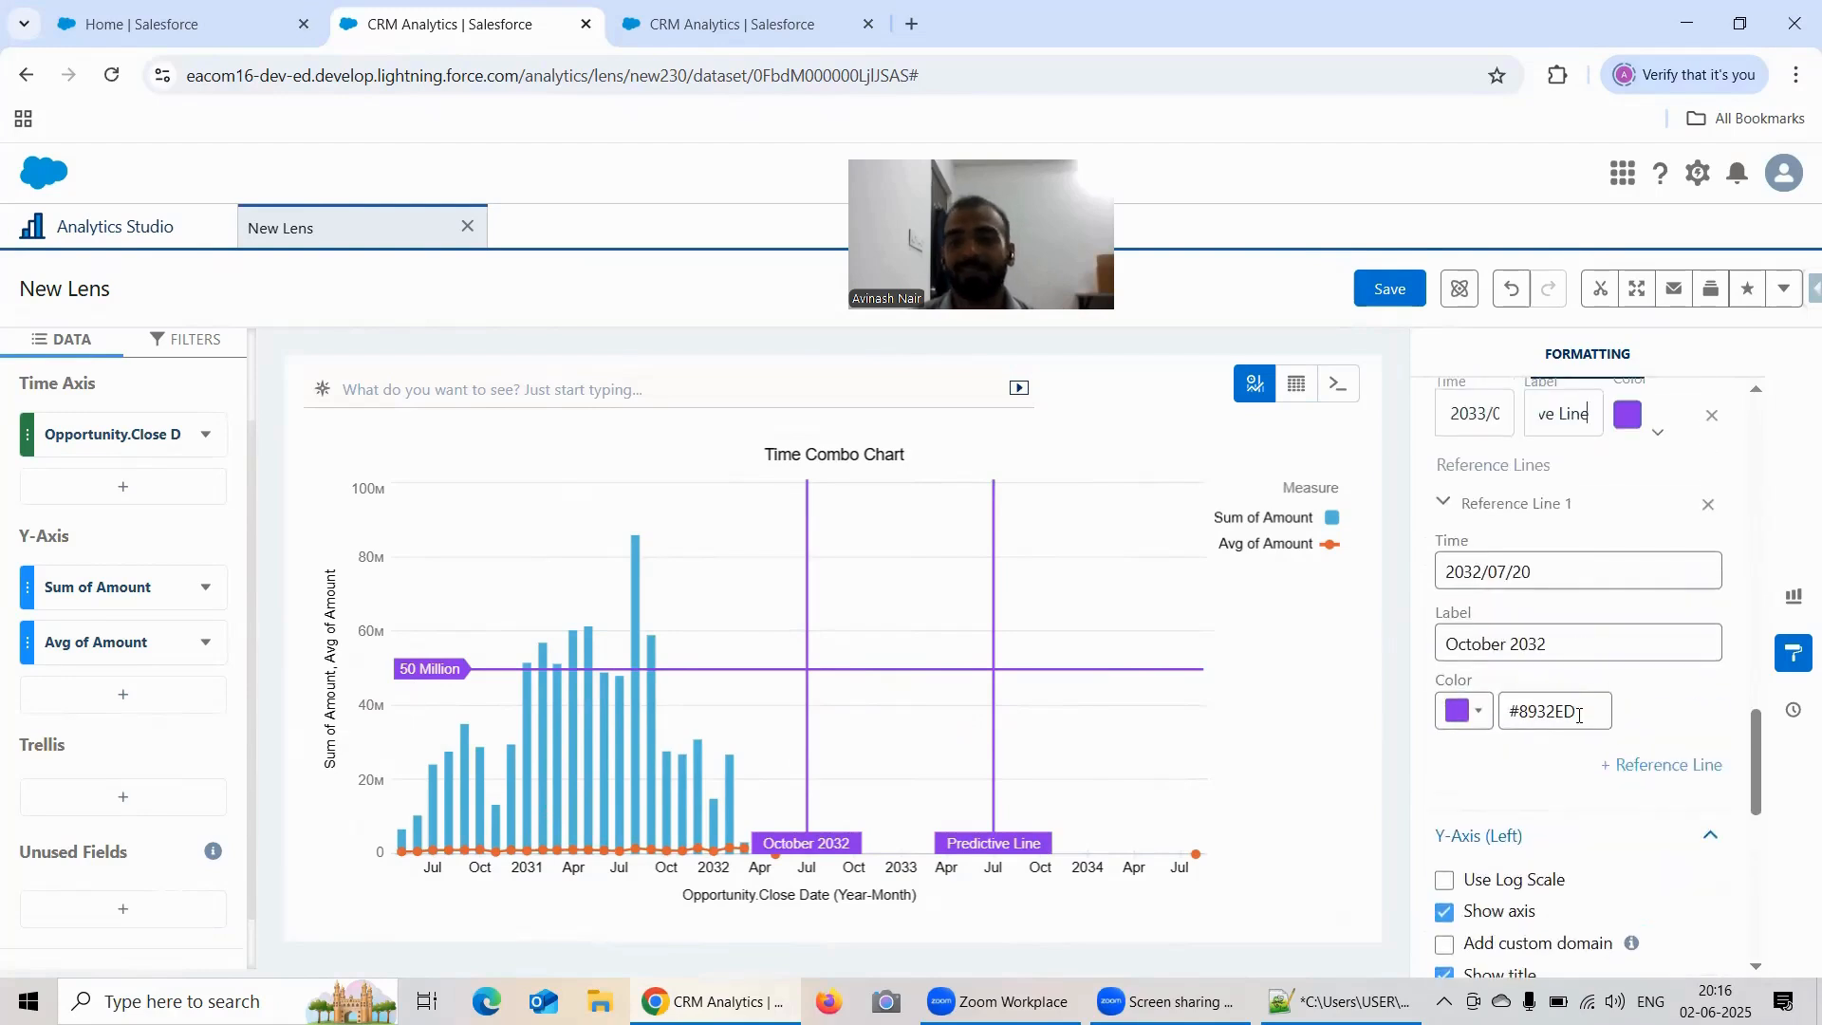
Step: Expand the Conditional Formatting, Chart Markers, Trellis, Tooltip and Legend formatting sections to examine their options
scroll(1666, 724, down, 8)
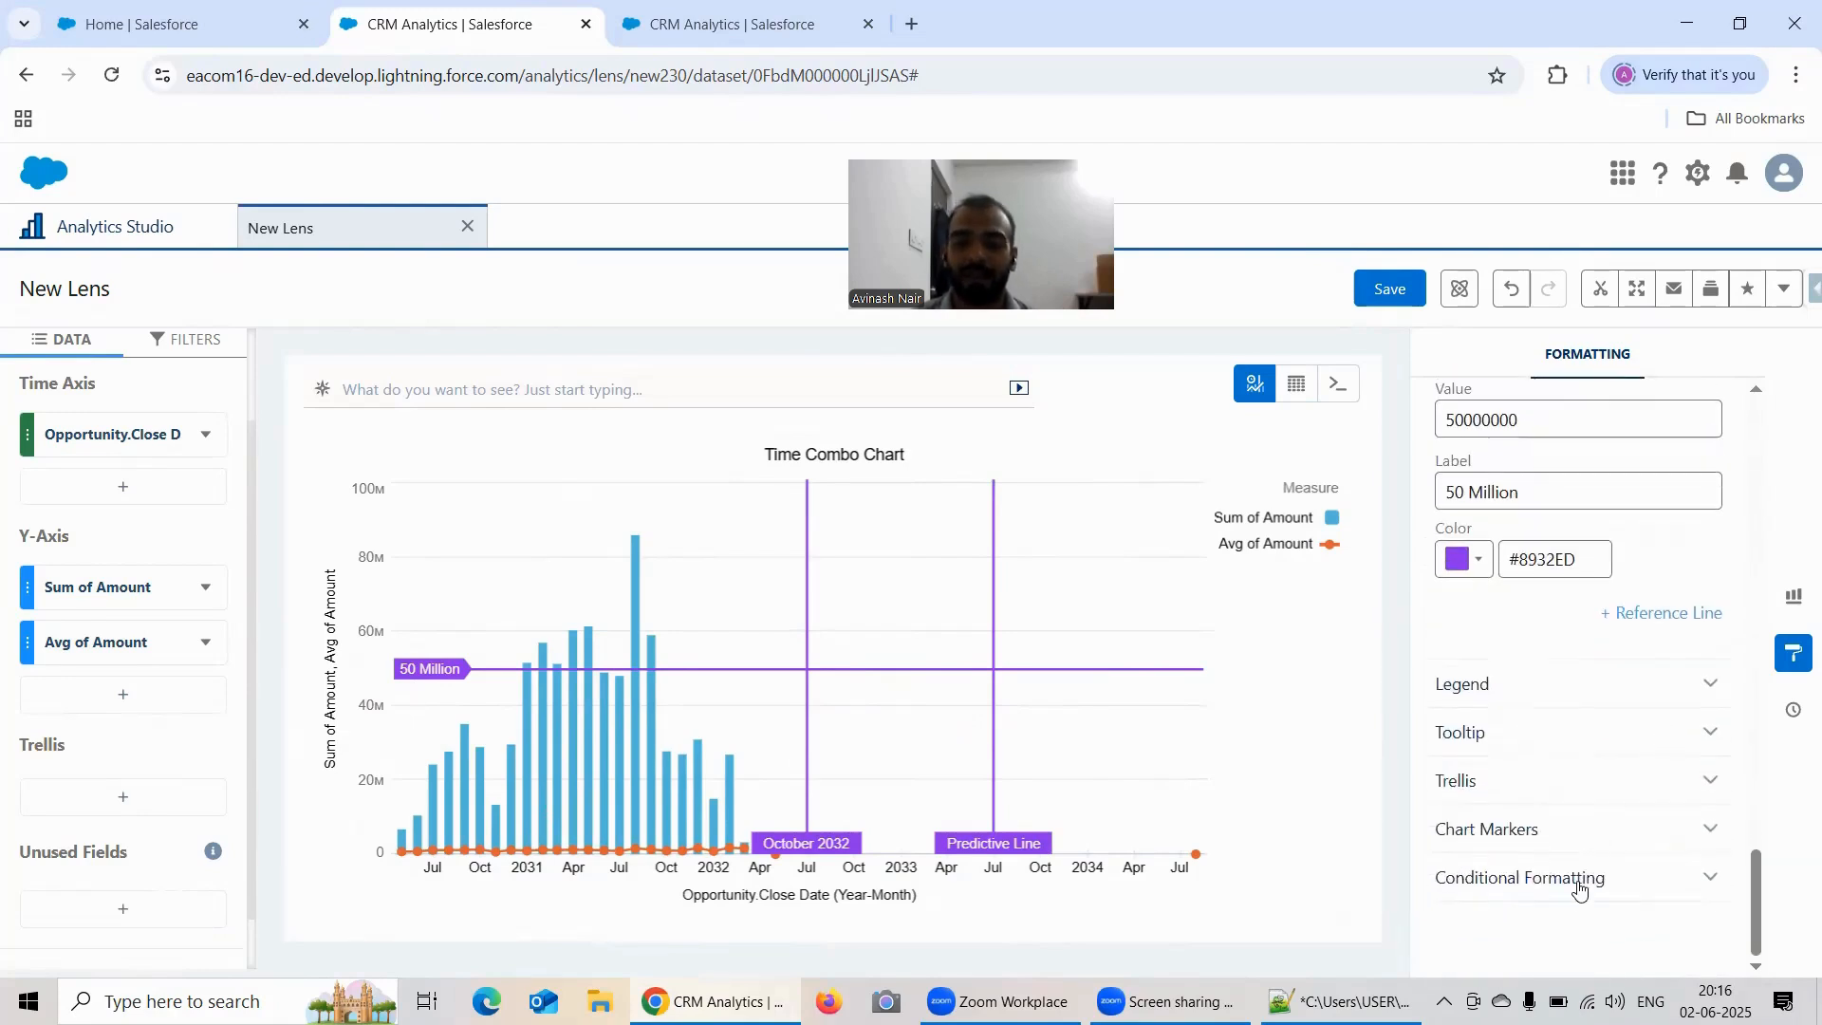
click(1519, 877)
click(1530, 827)
click(1493, 782)
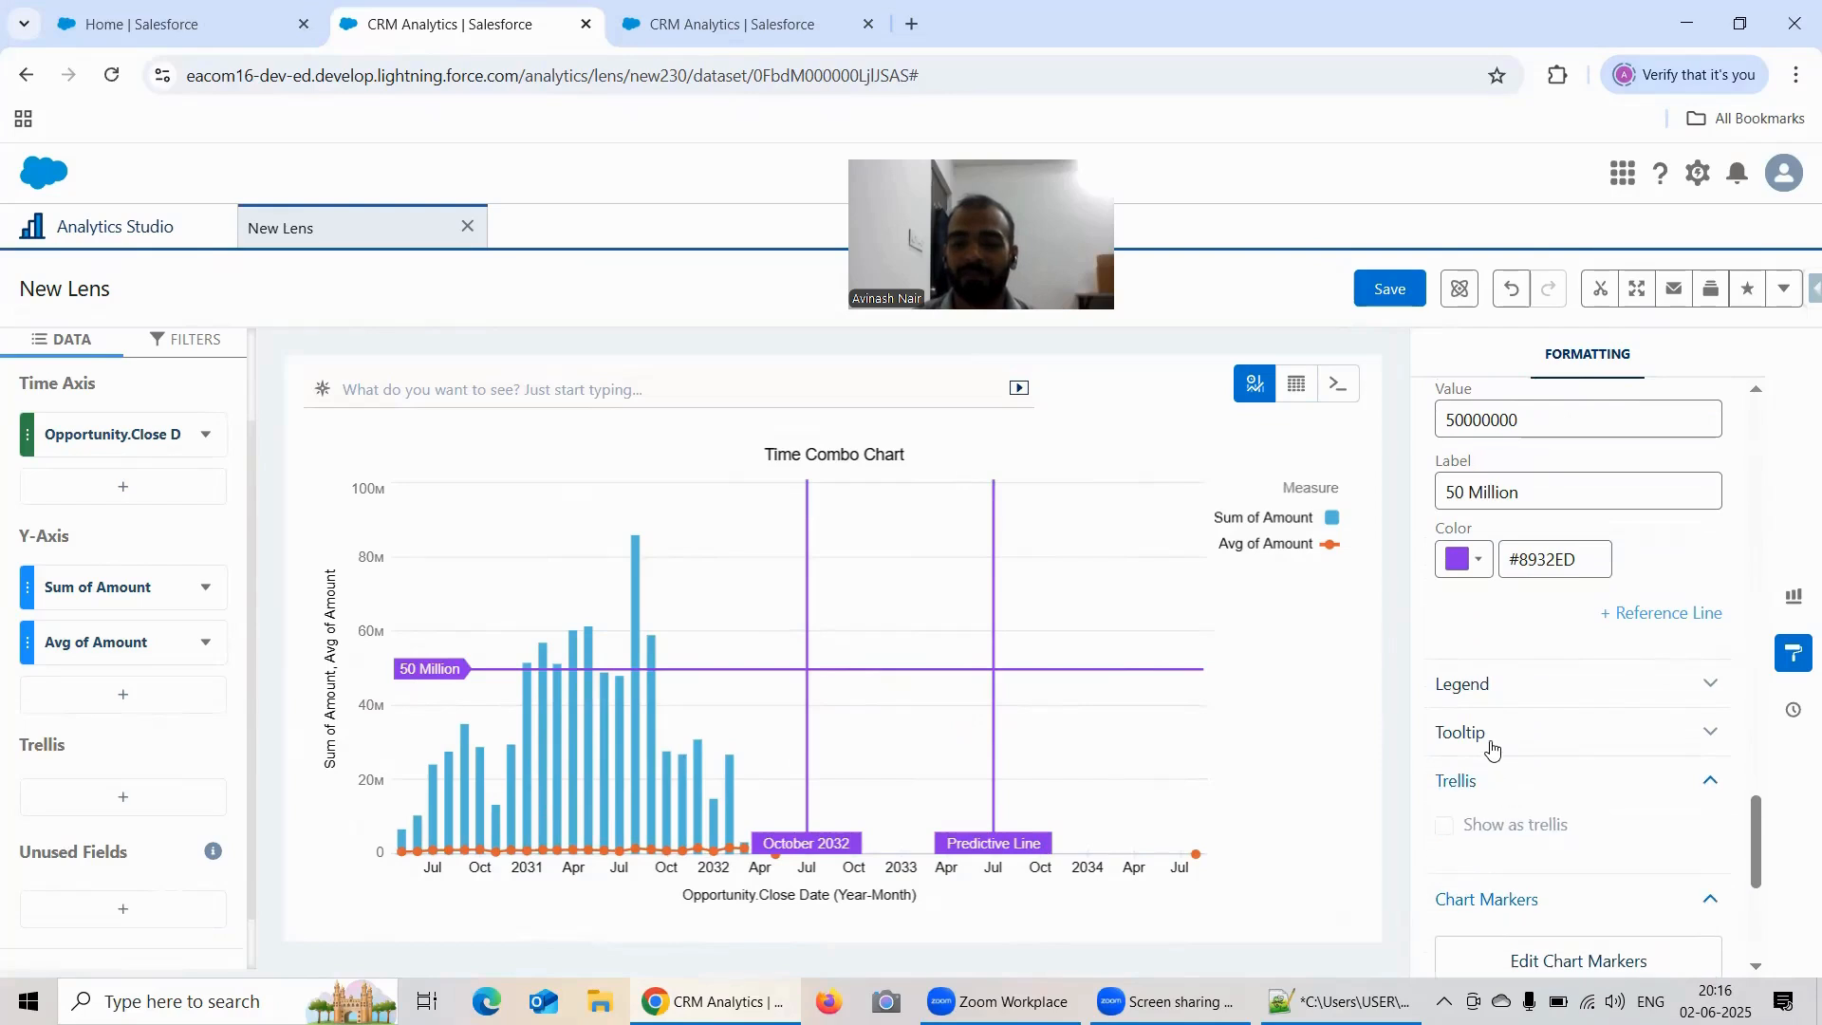
click(1489, 734)
click(1486, 686)
click(1563, 690)
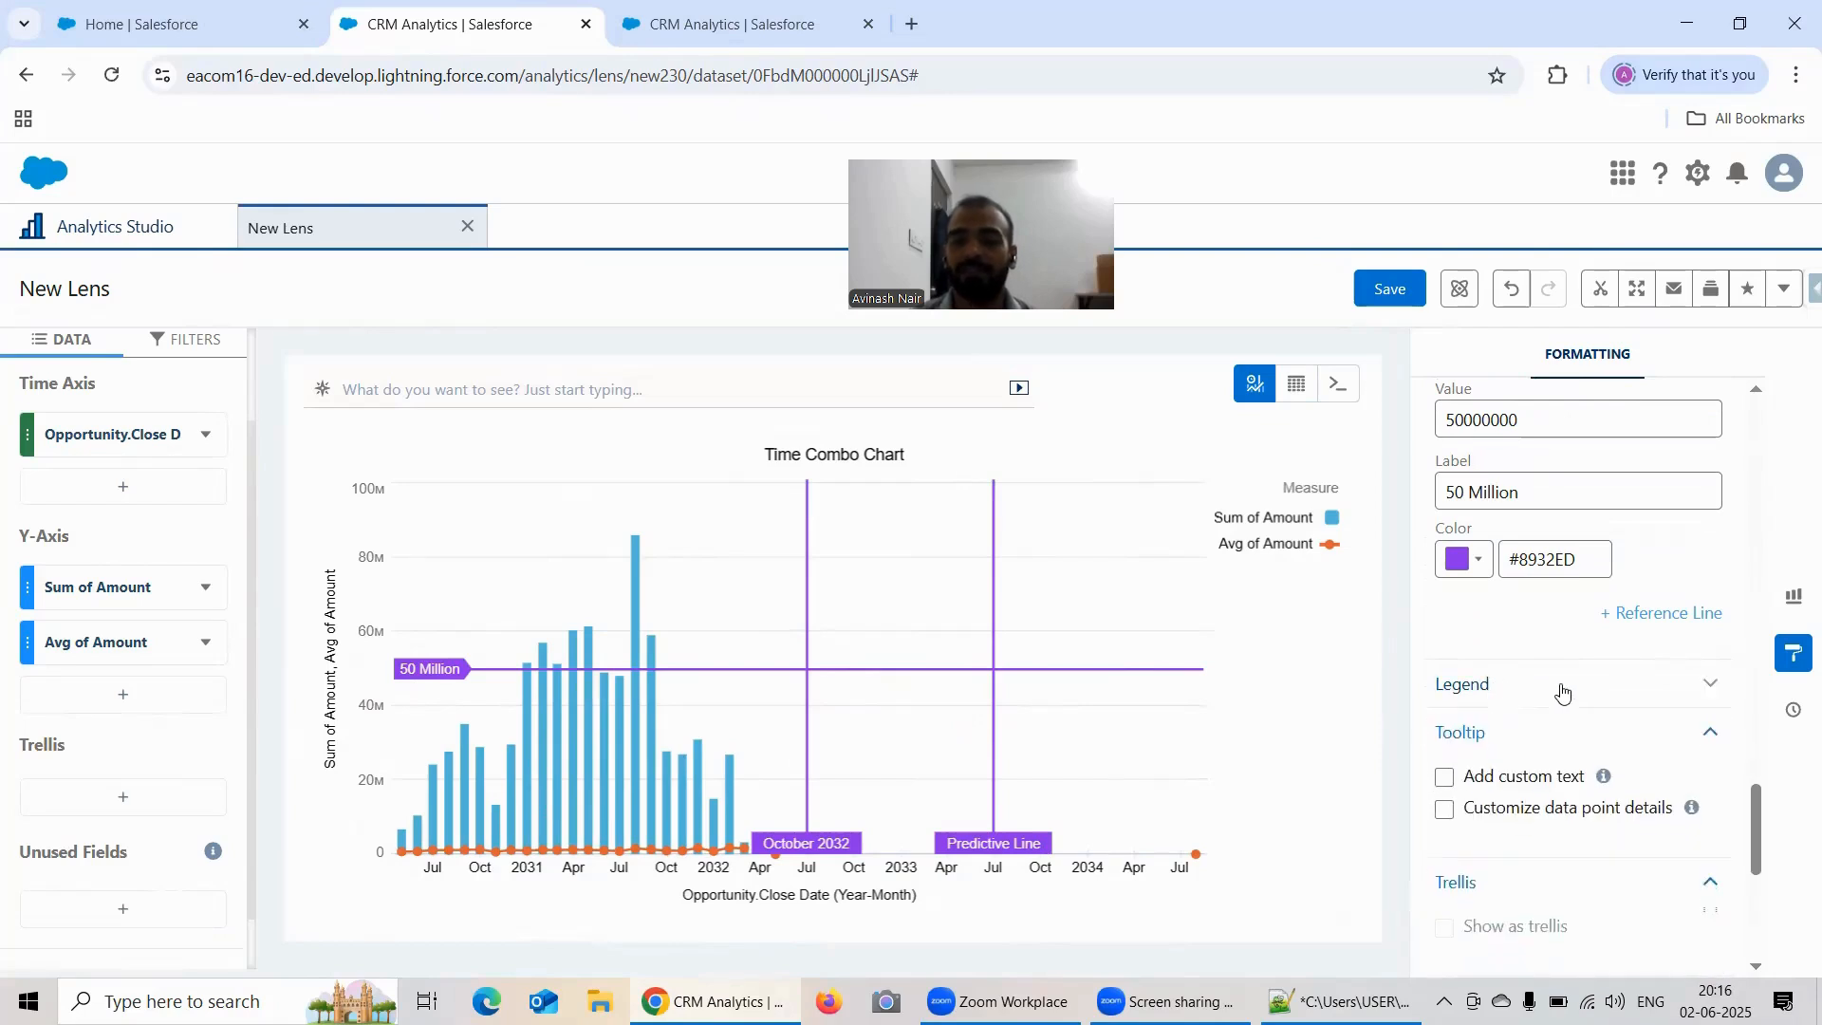
Step: Review the Time Combo Chart formatting options, from stacked bars and value display to axis mode and missing values
scroll(1574, 680, up, 8)
scroll(1583, 676, up, 10)
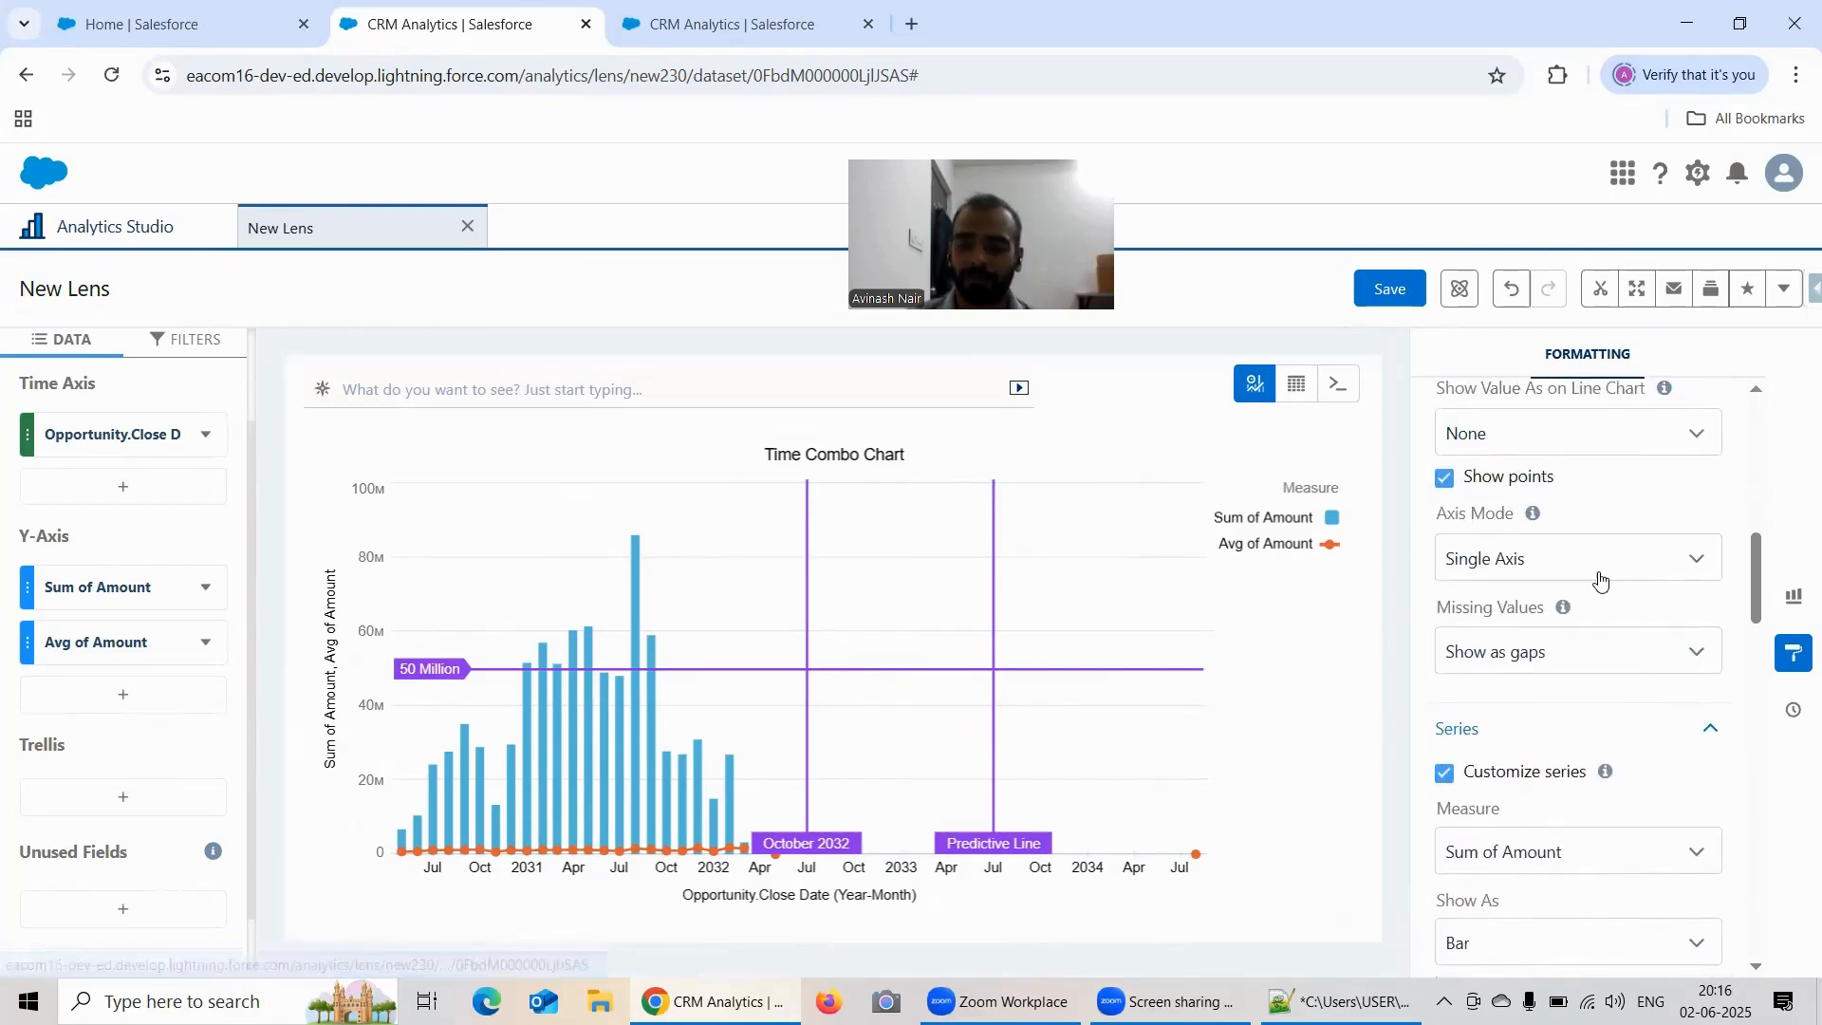
scroll(1598, 574, up, 3)
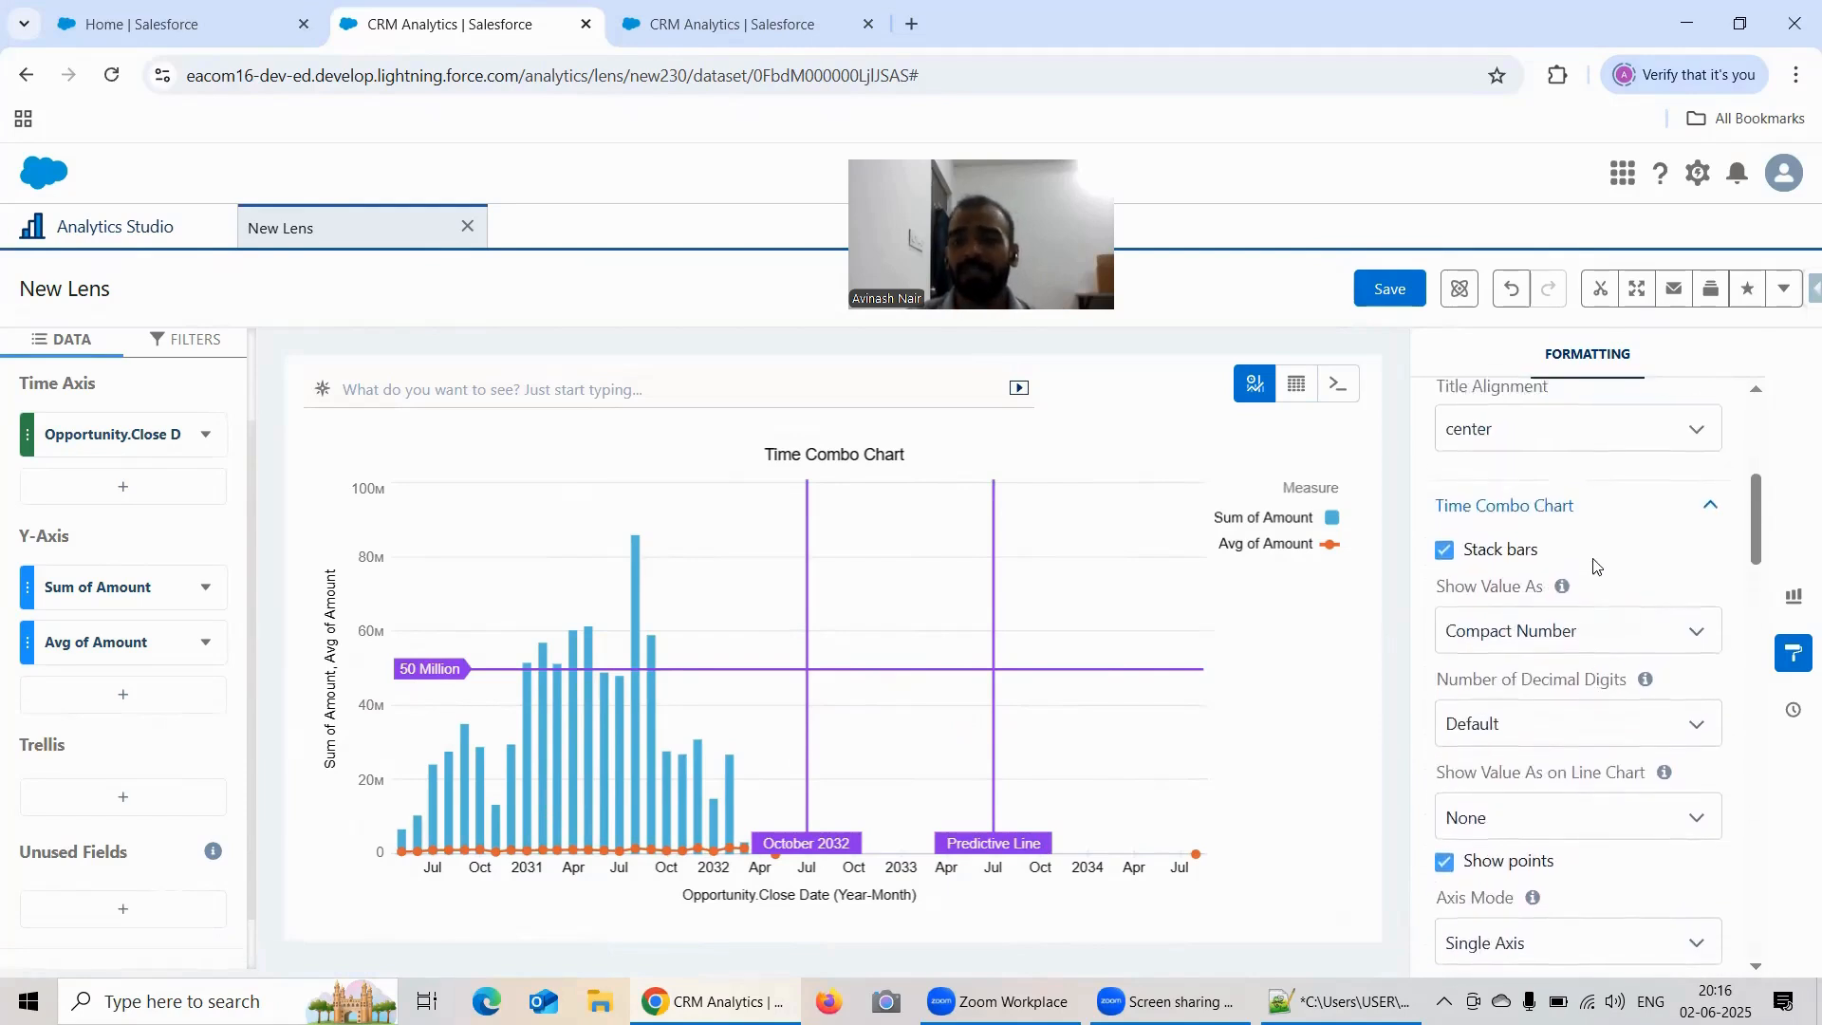
scroll(1596, 564, down, 3)
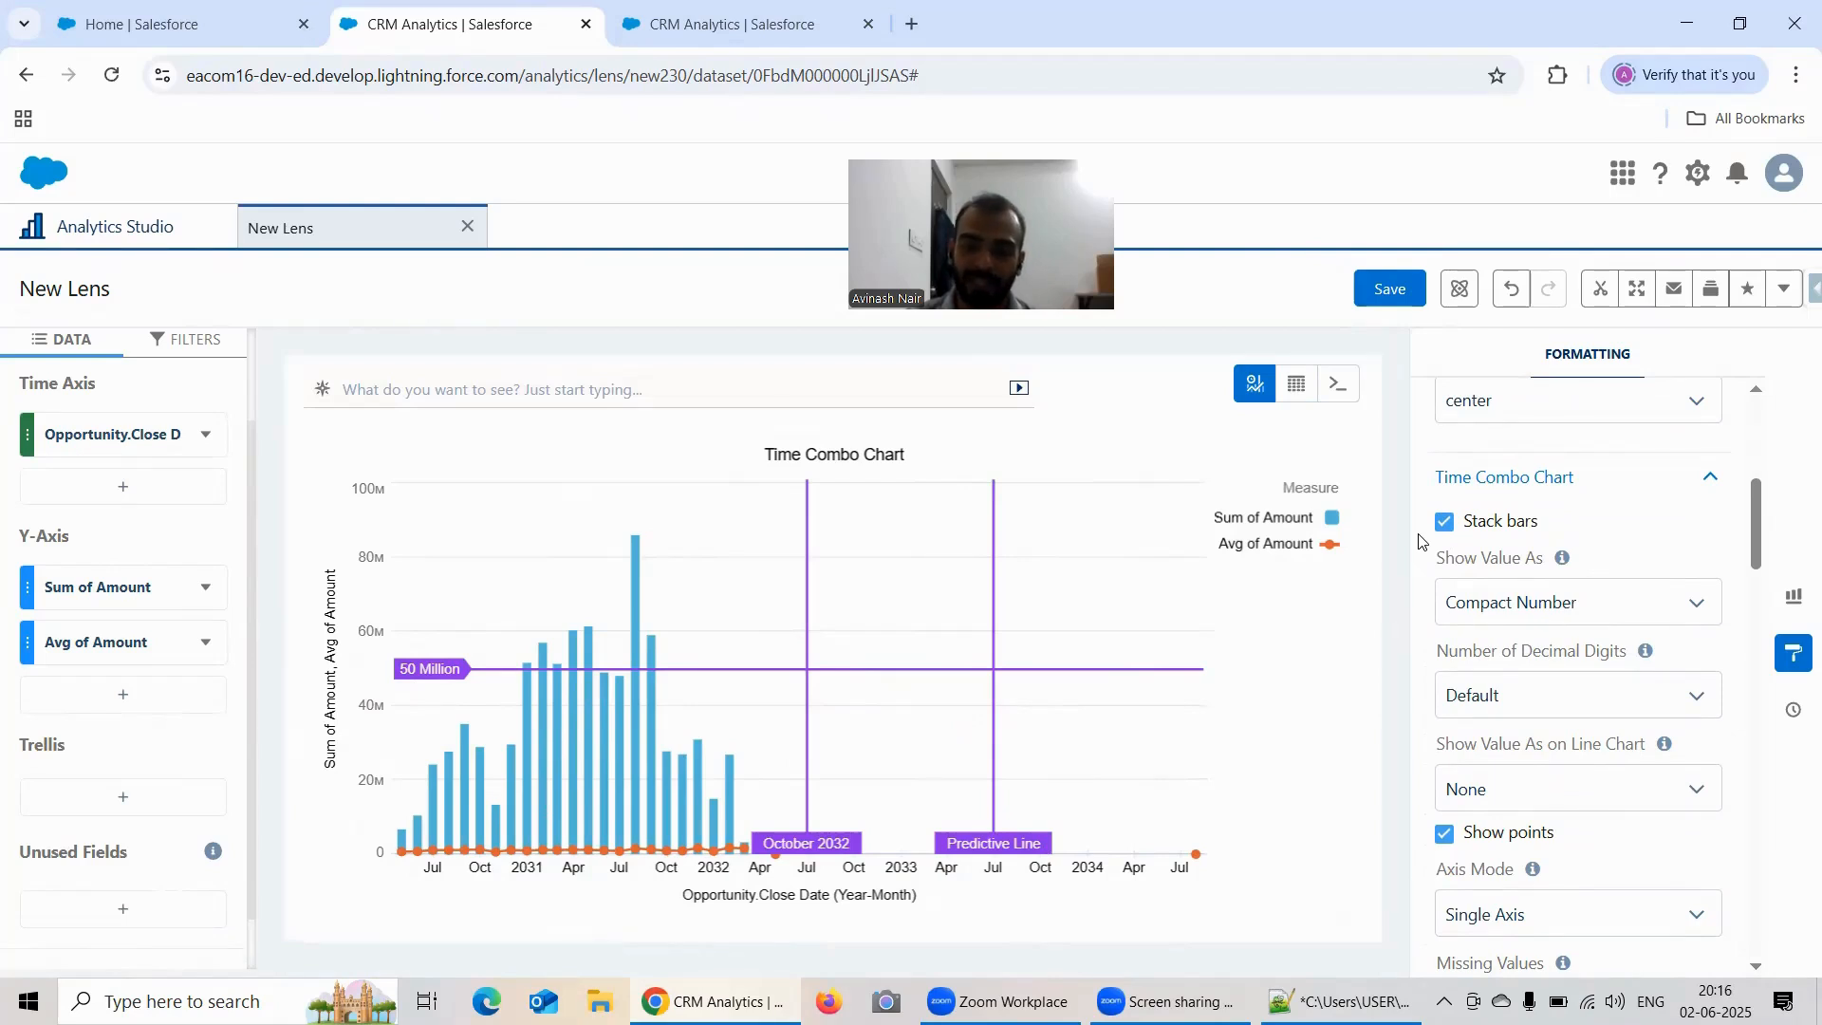
scroll(1584, 496, down, 1)
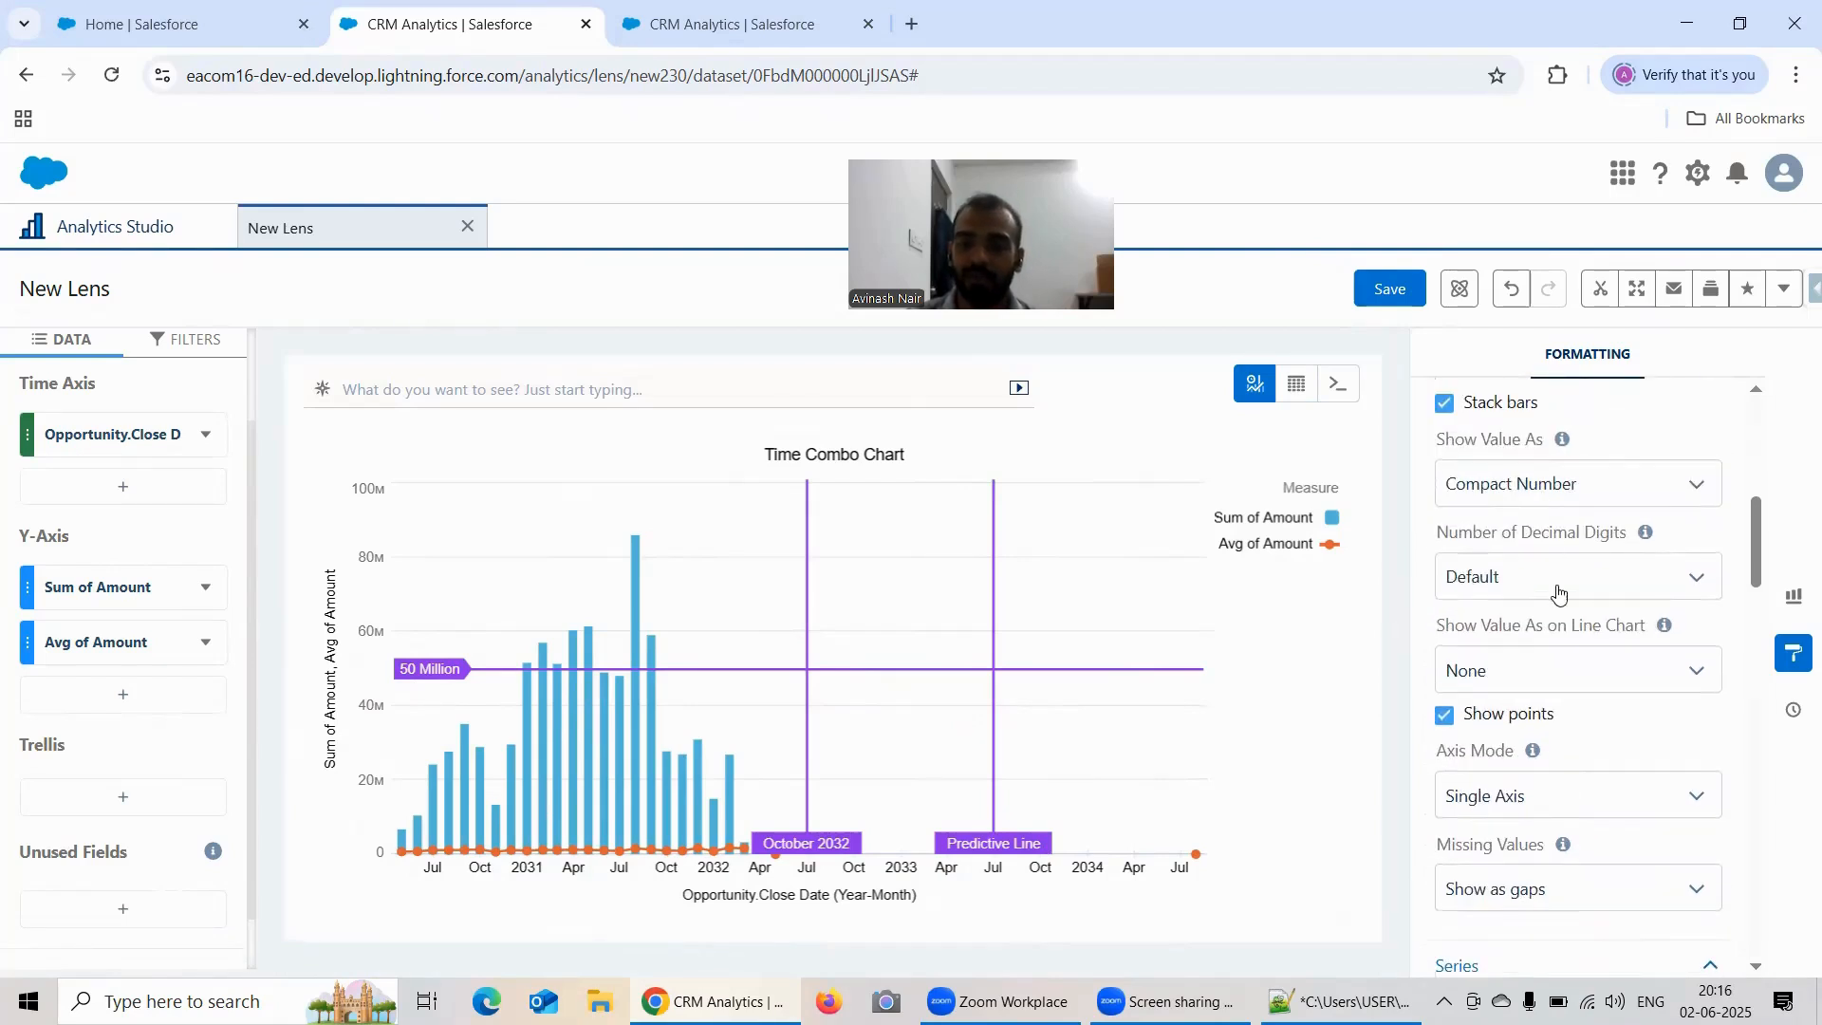
scroll(1560, 579, down, 1)
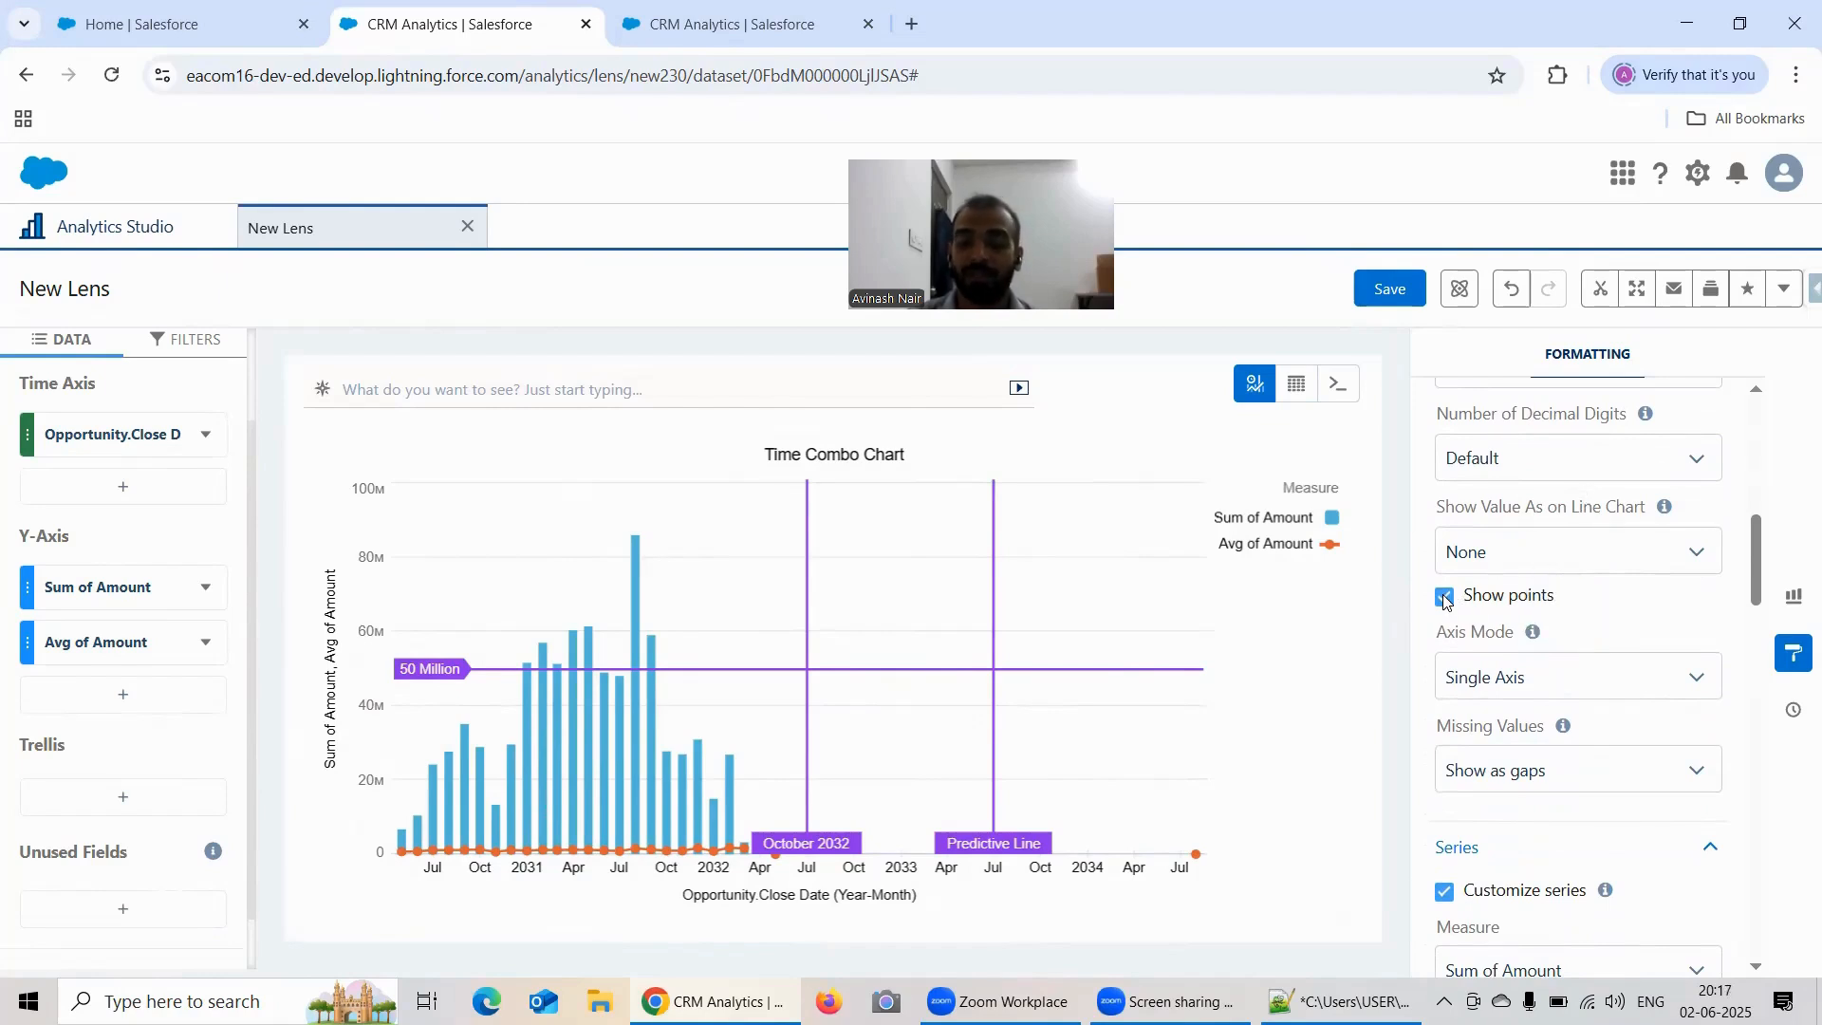
scroll(1553, 574, down, 2)
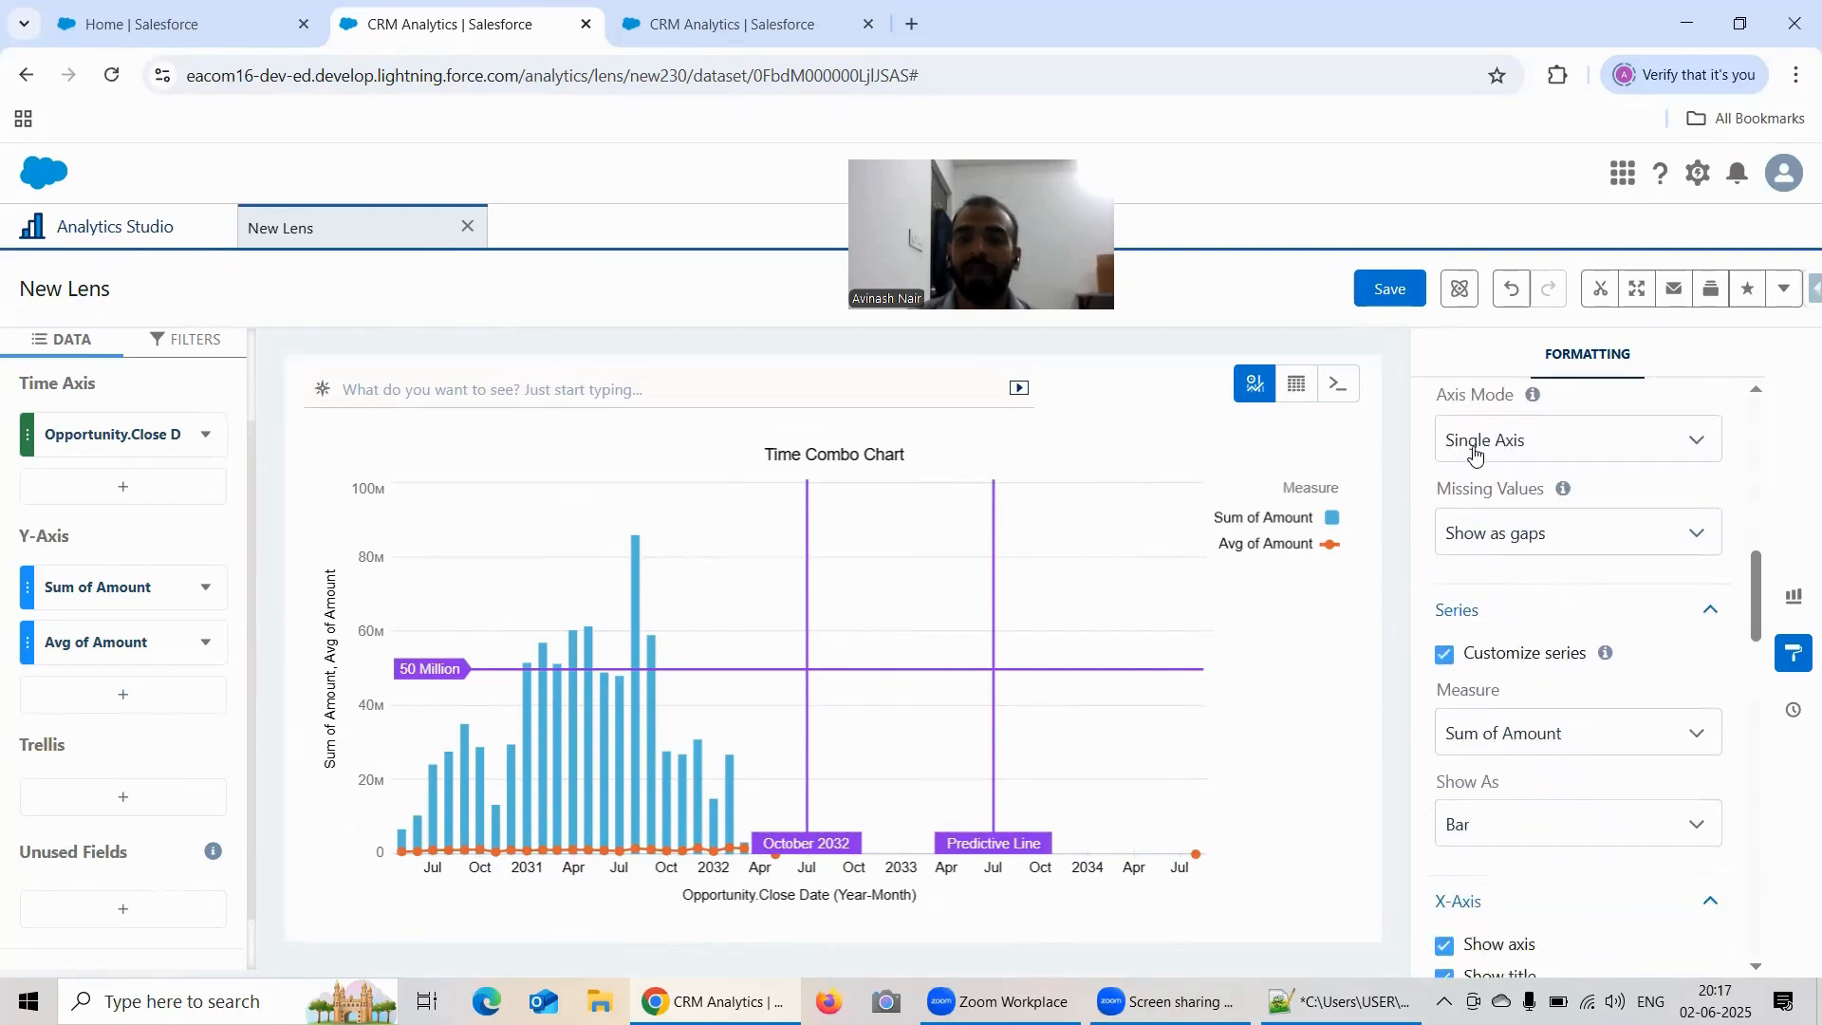
Step: Duplicate the lens's browser tab and switch to the copy
right_click(476, 30)
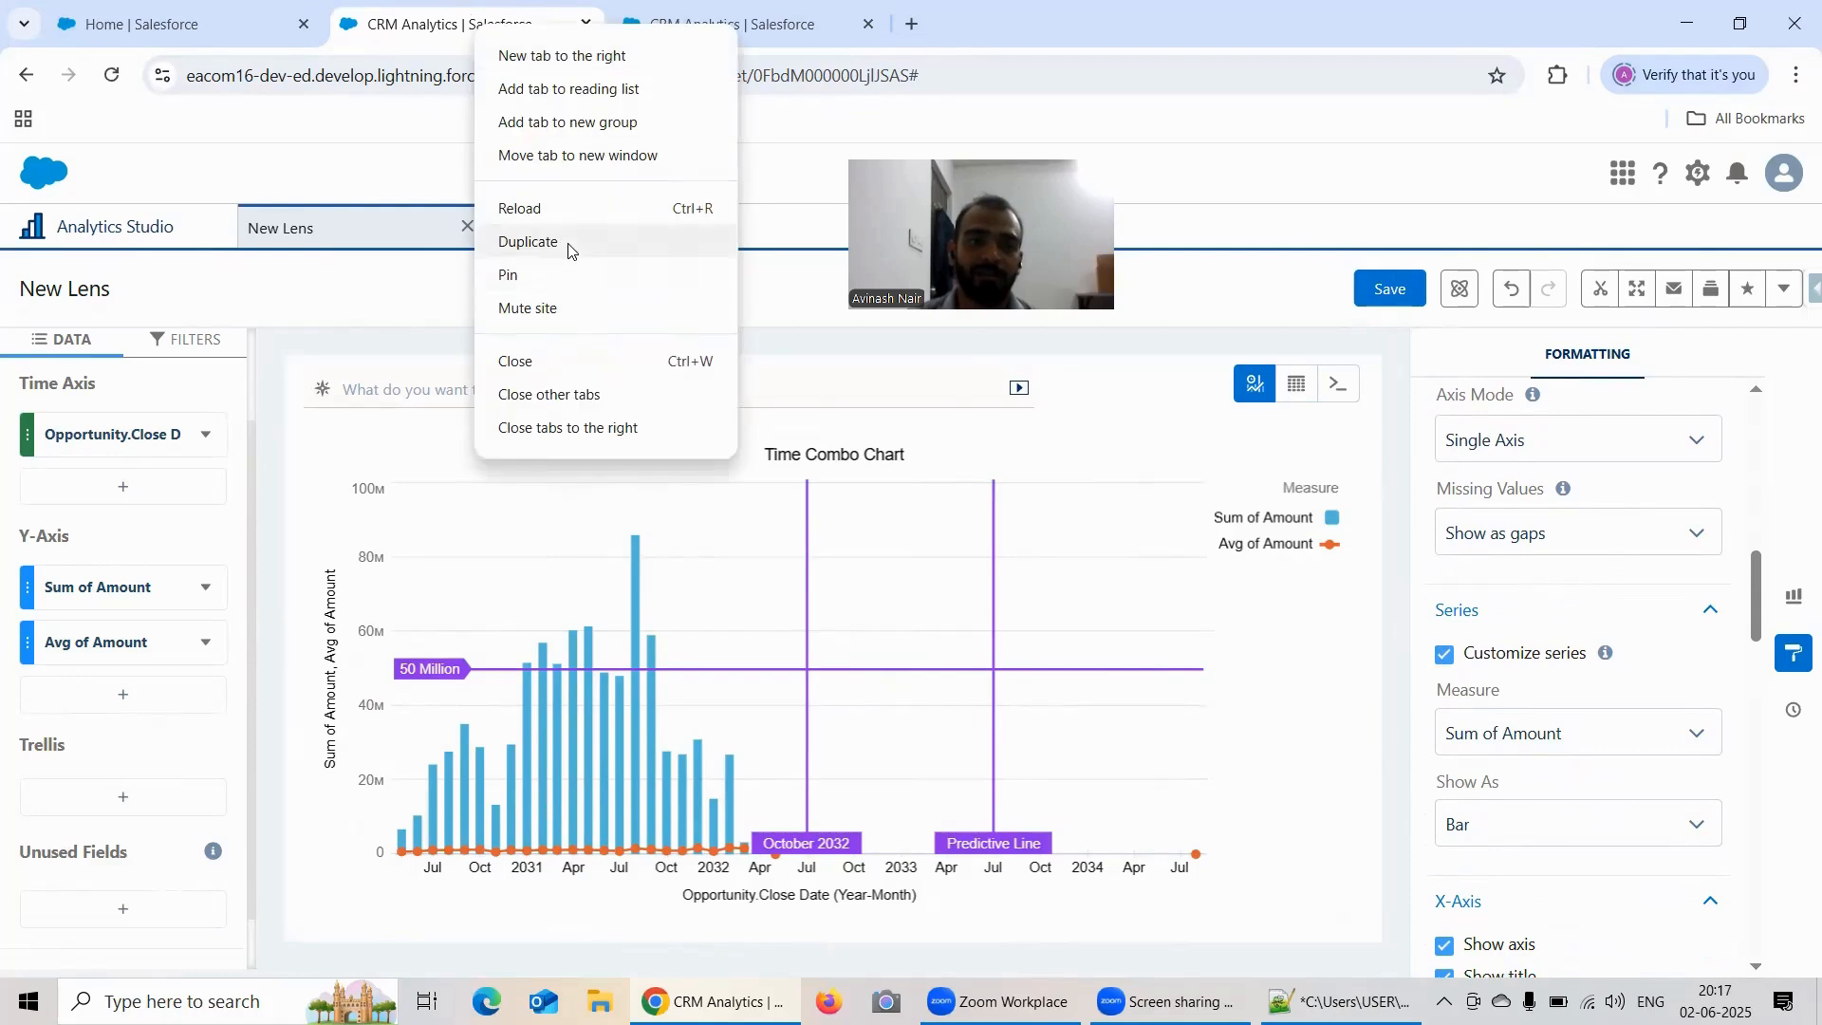
click(569, 251)
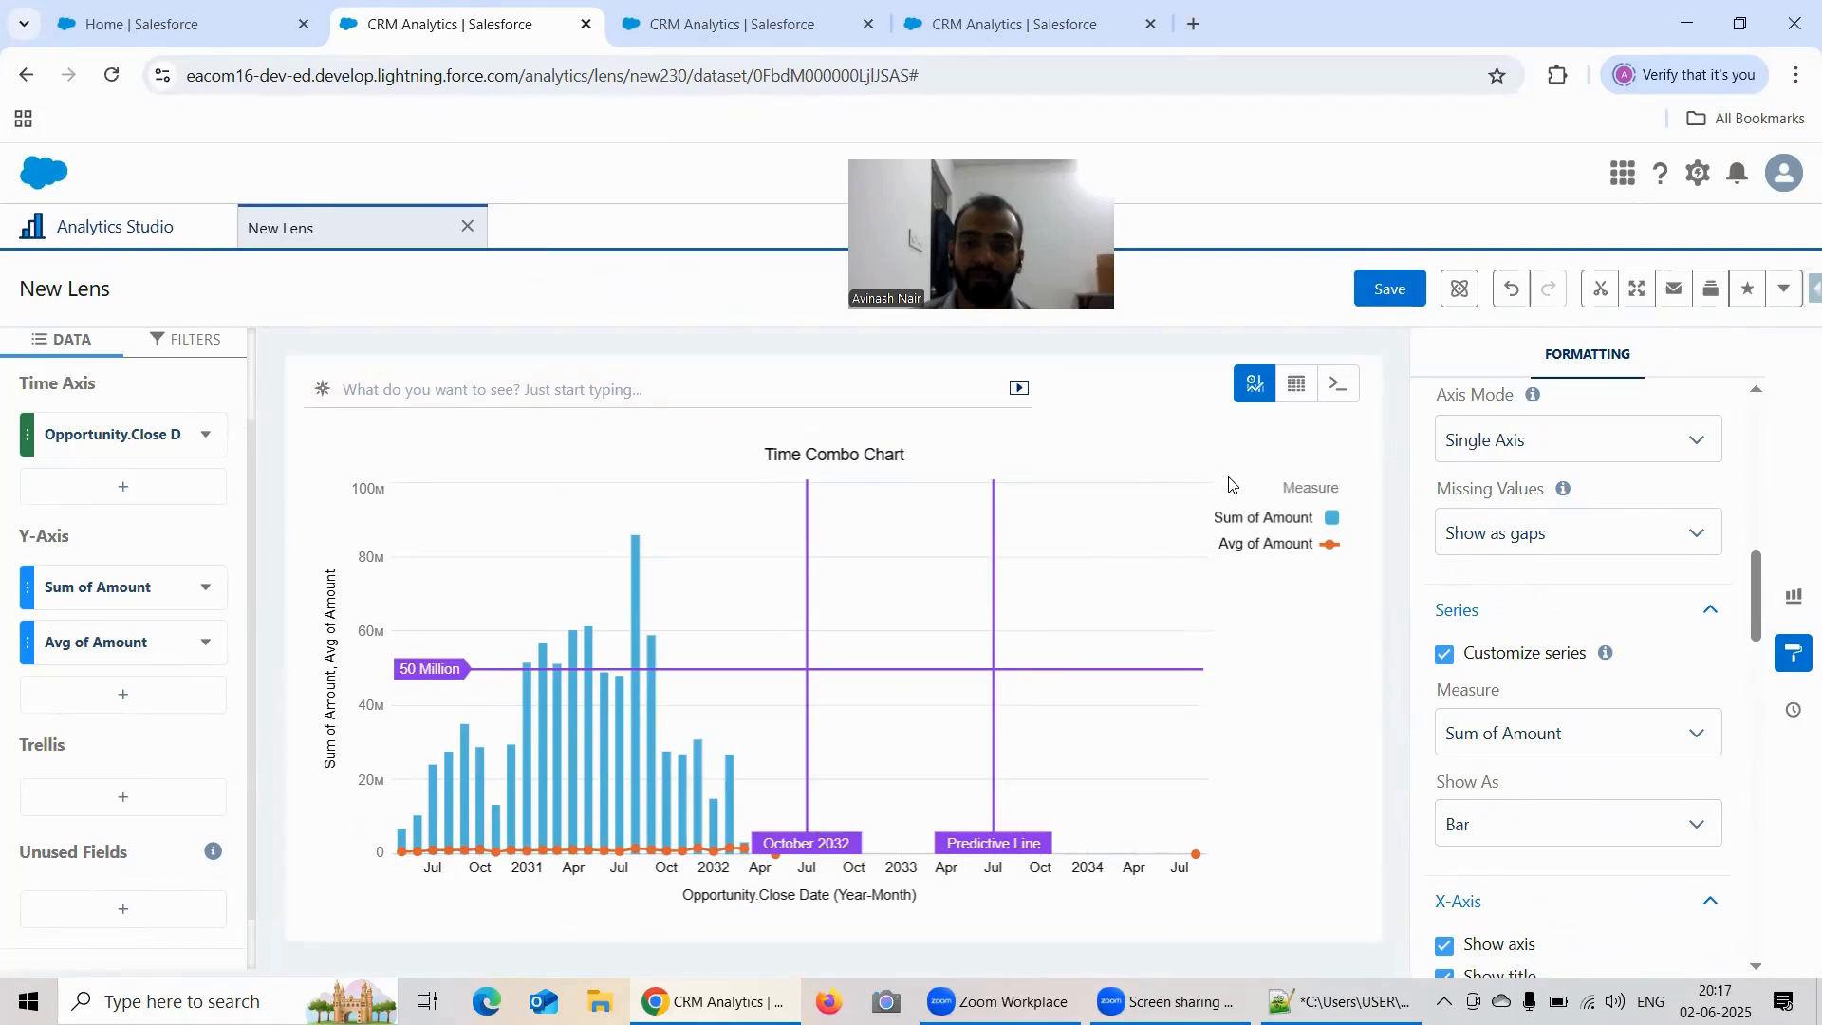
click(707, 23)
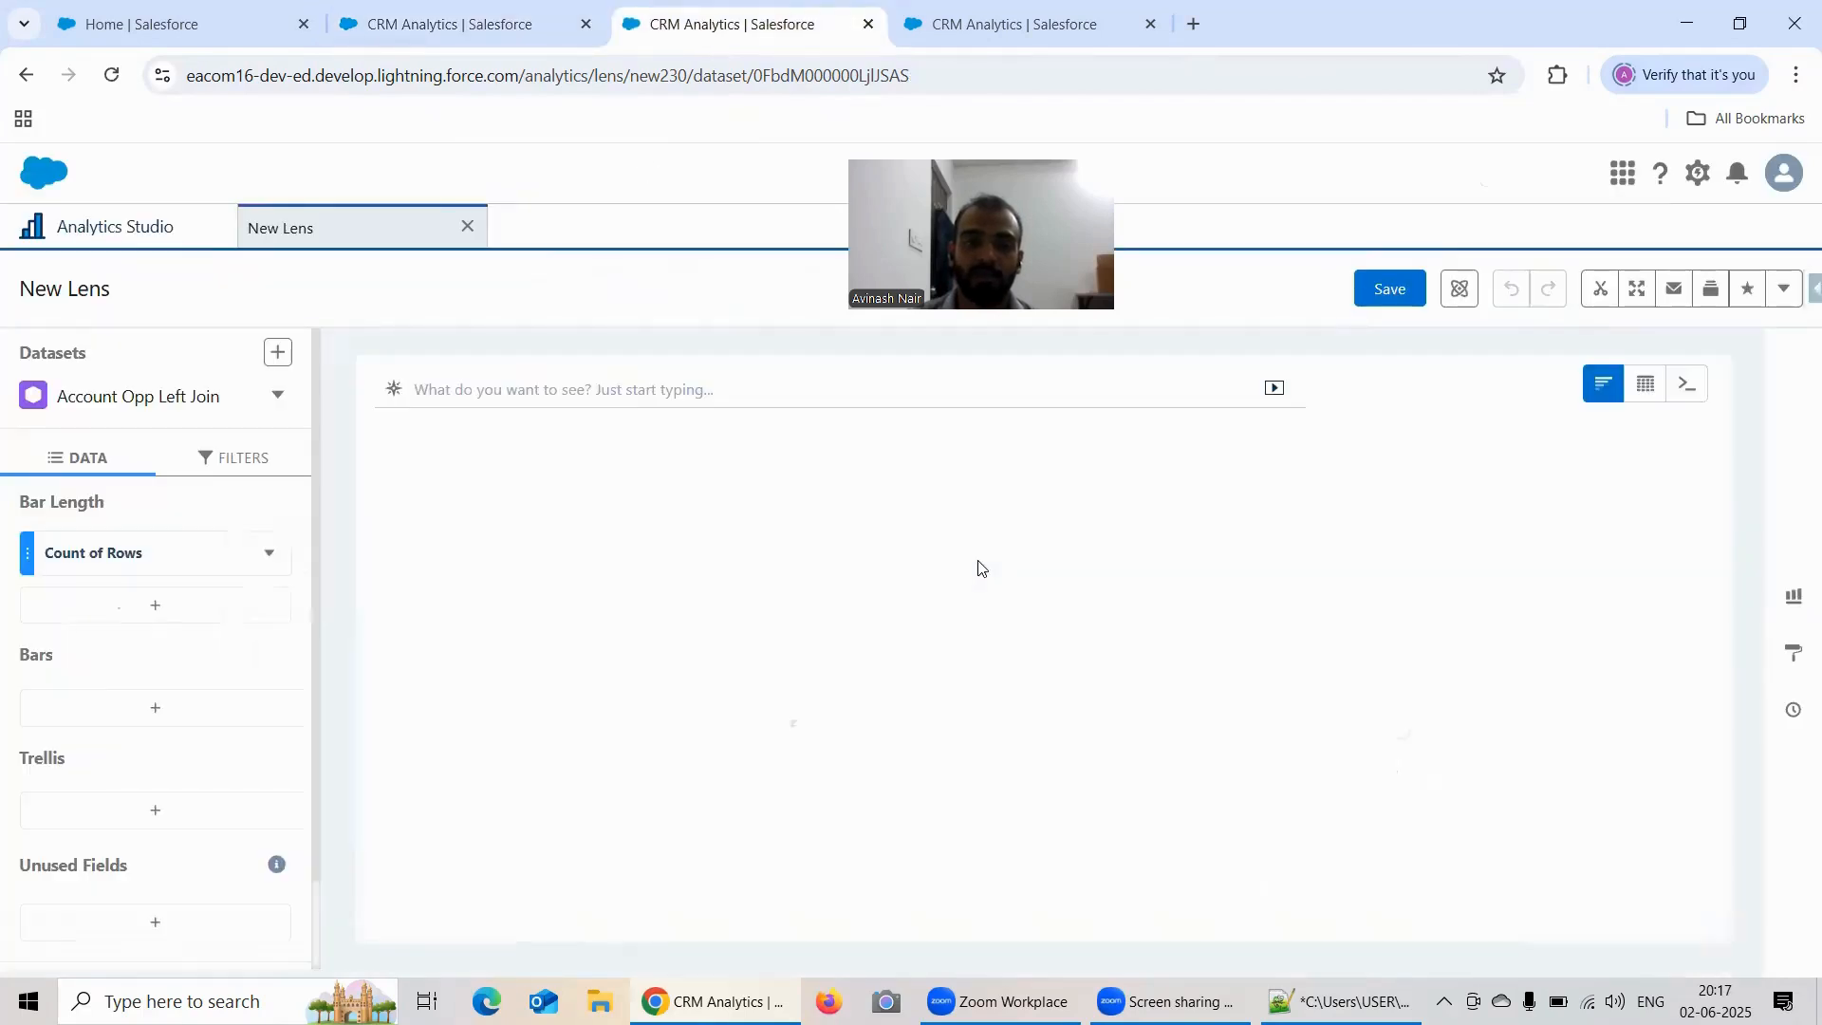
Step: Change the duplicate lens's chart type to Time Combo
click(1775, 603)
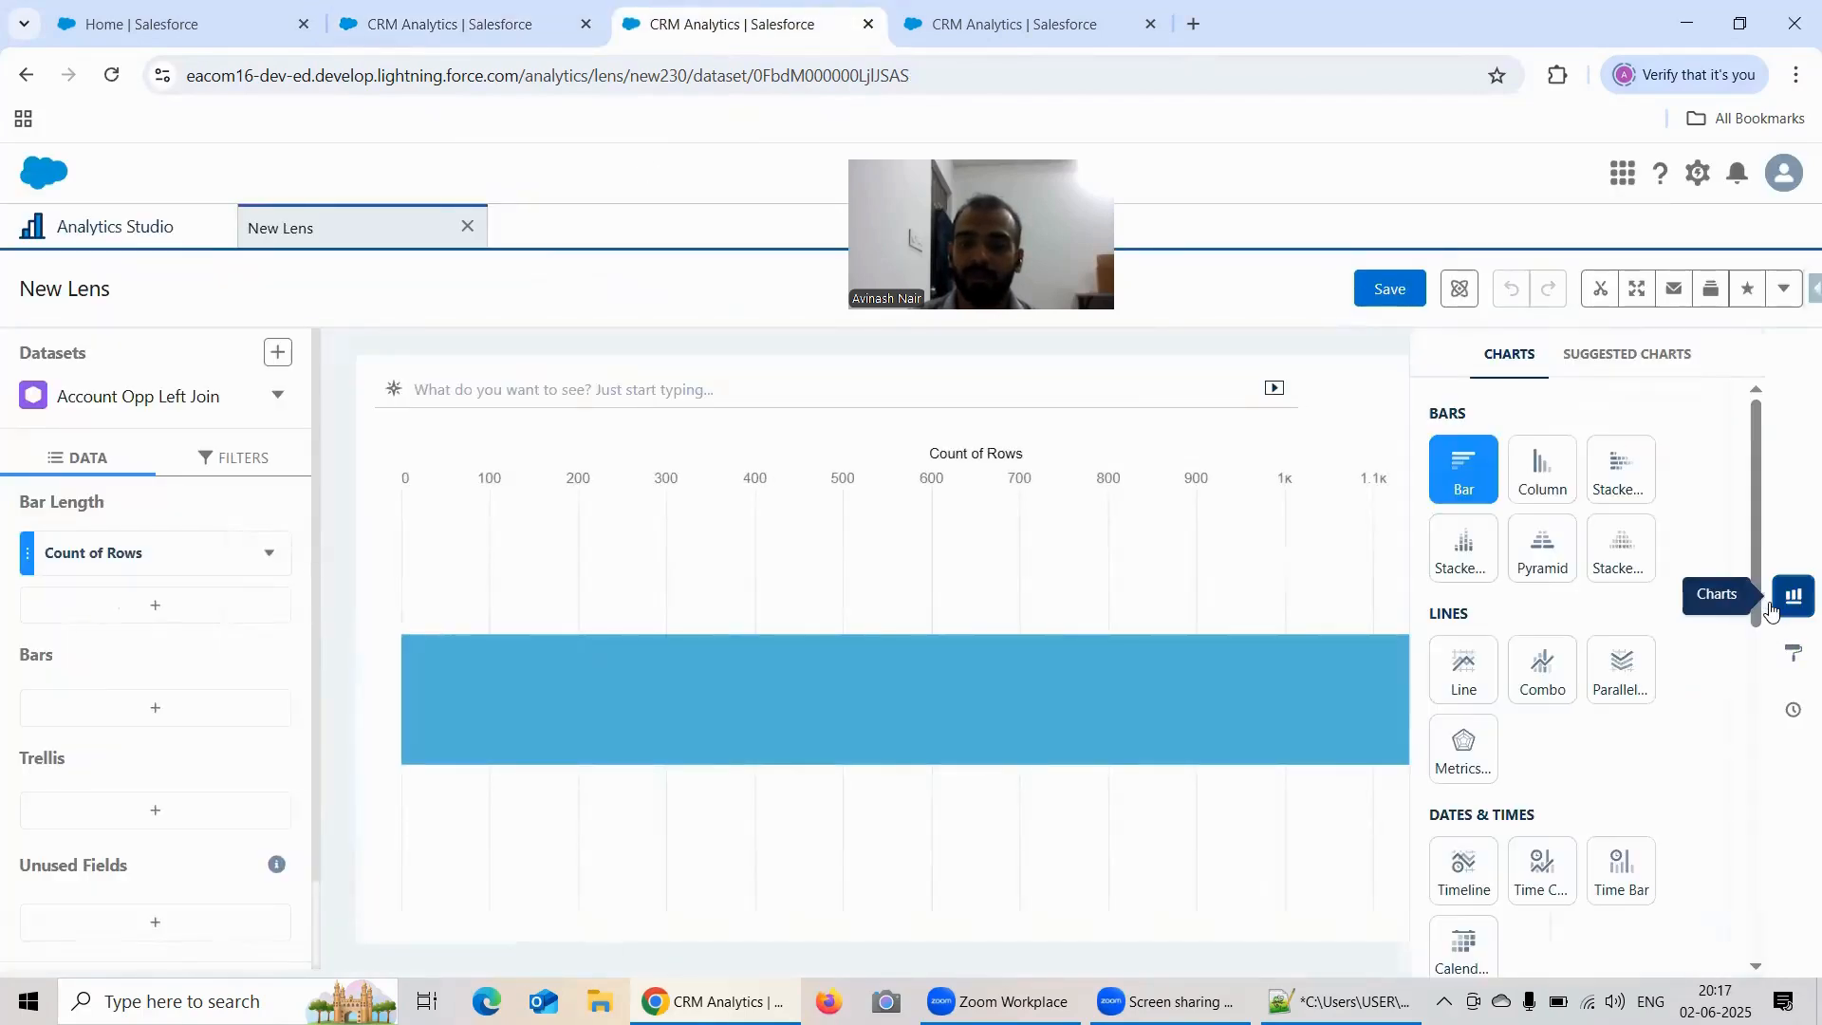
scroll(1540, 570, down, 1)
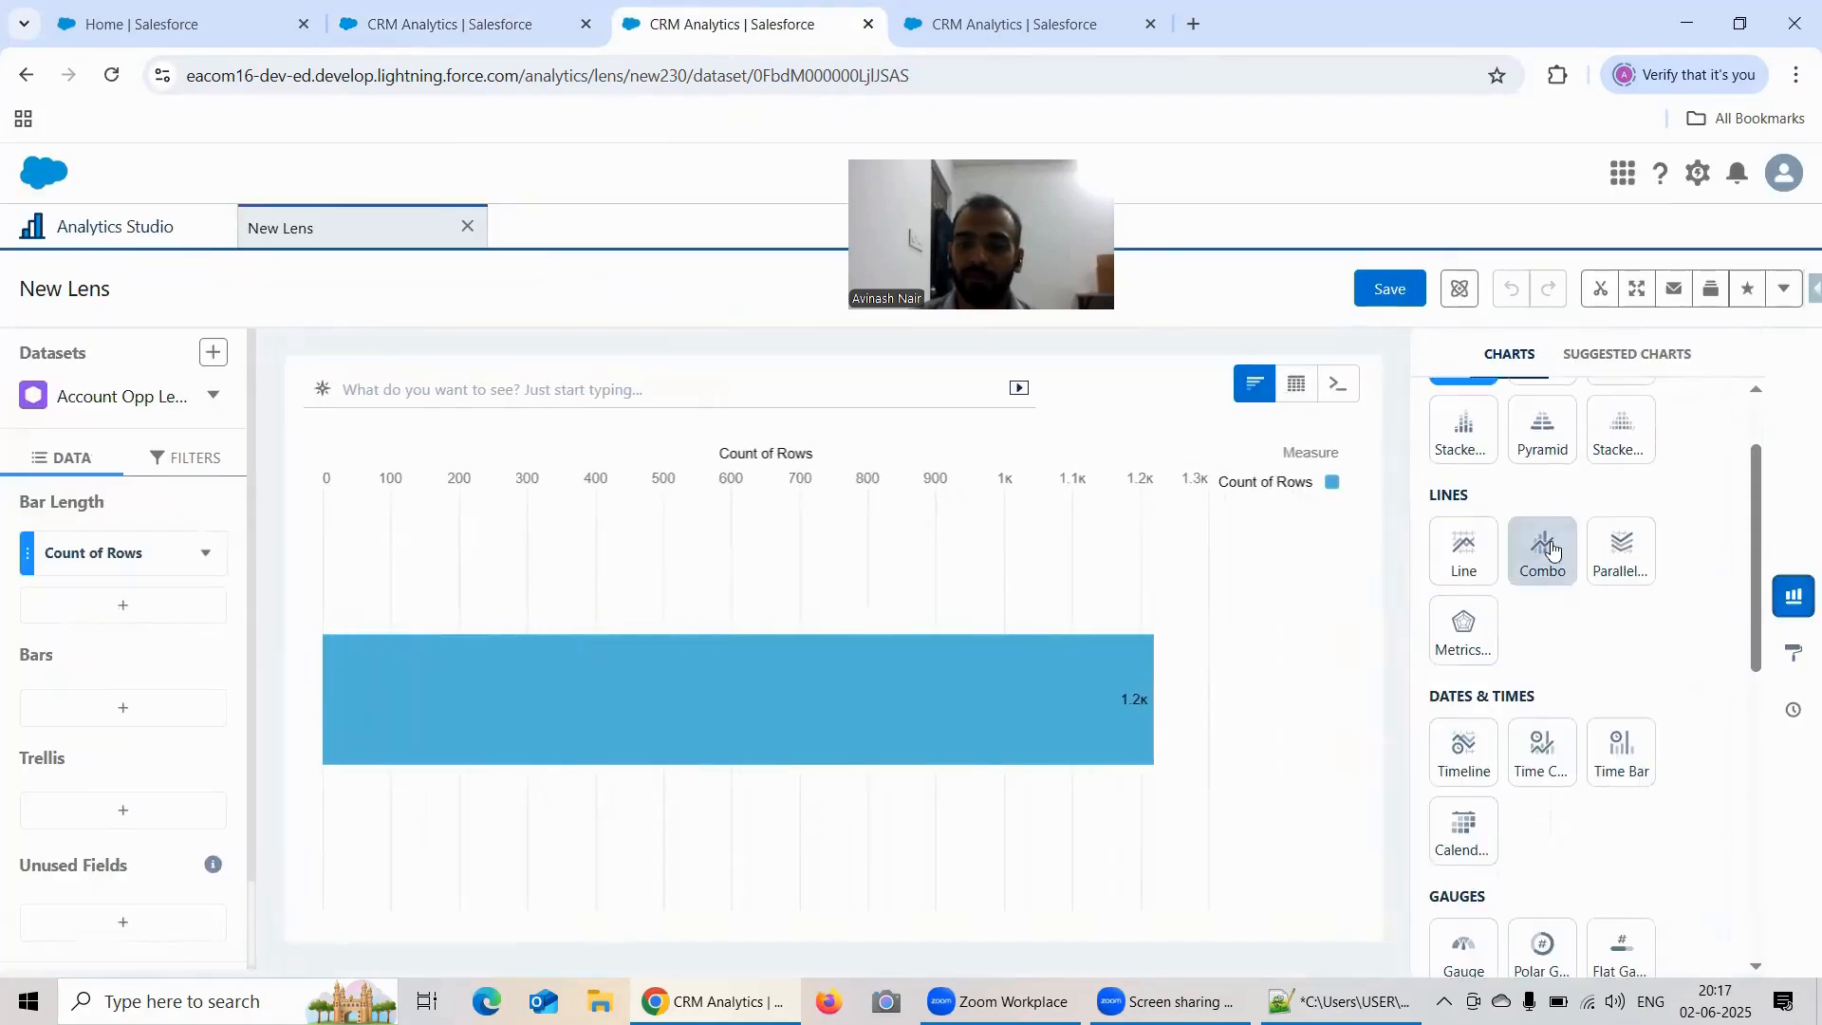
click(1547, 764)
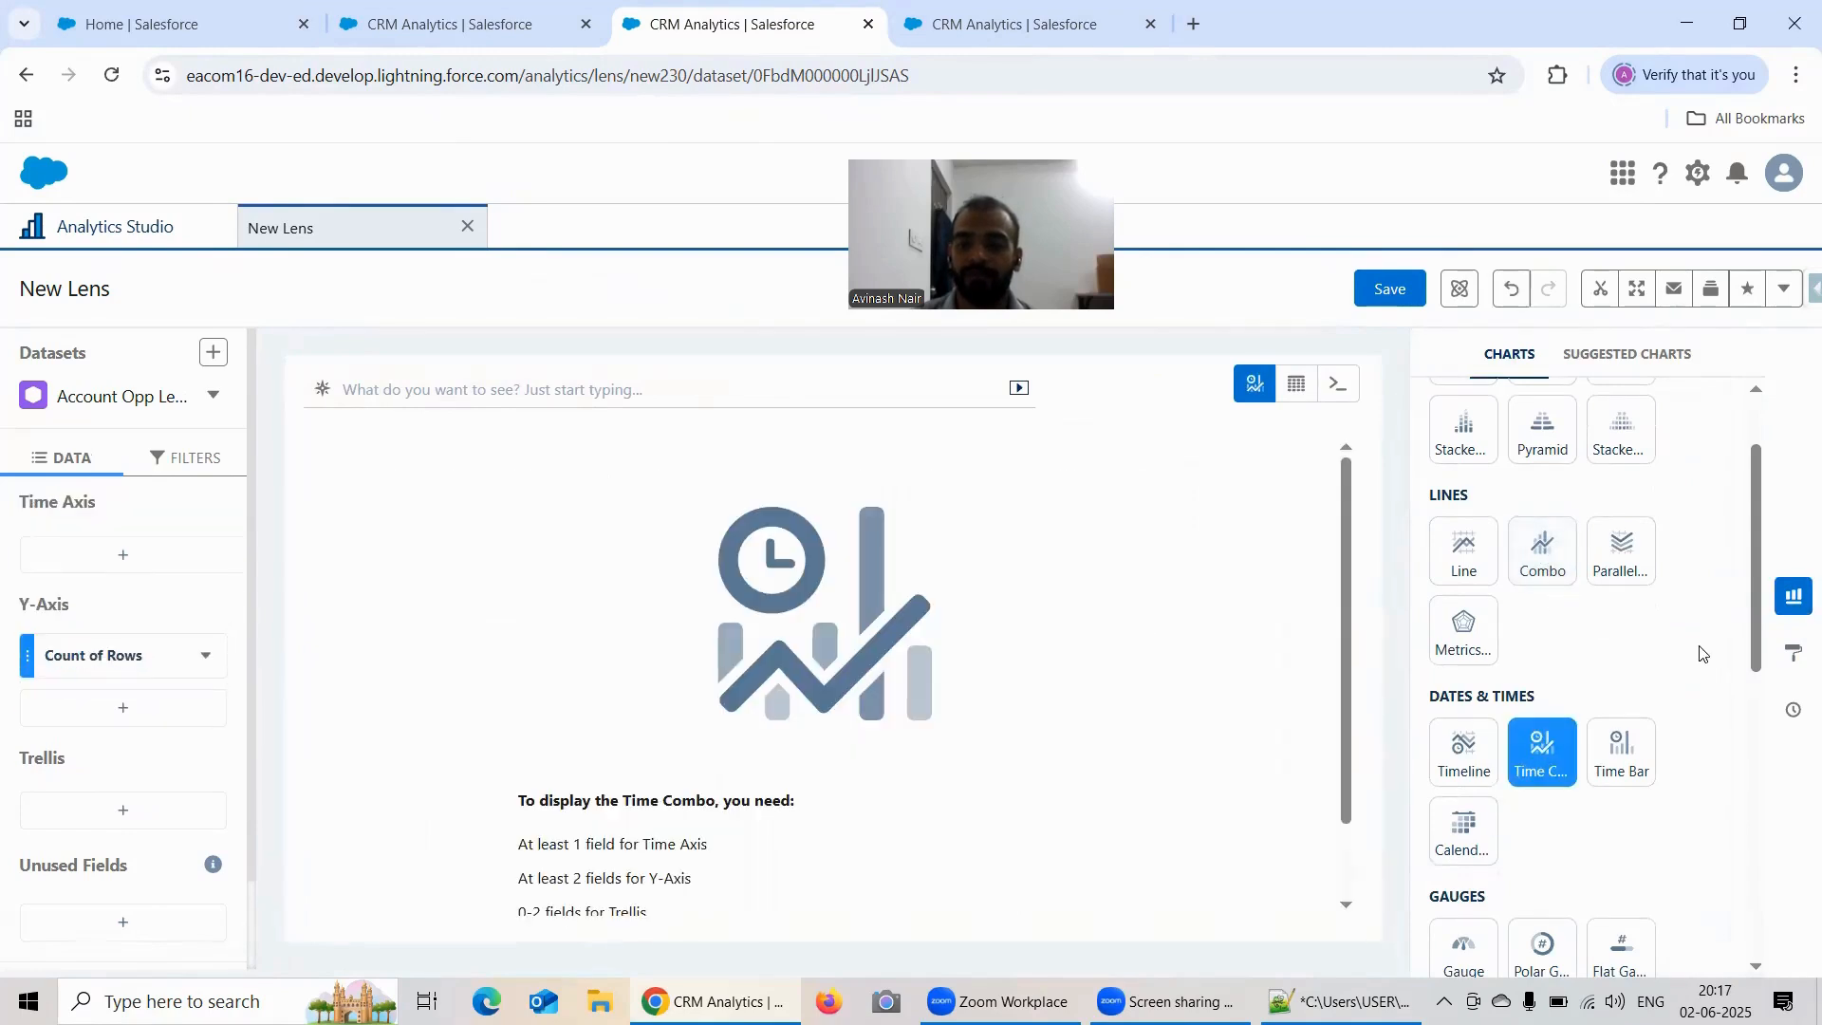
Step: Replace Count of Rows on the Y-Axis with Sum of Amount and add Average of Amount as a second measure
click(102, 655)
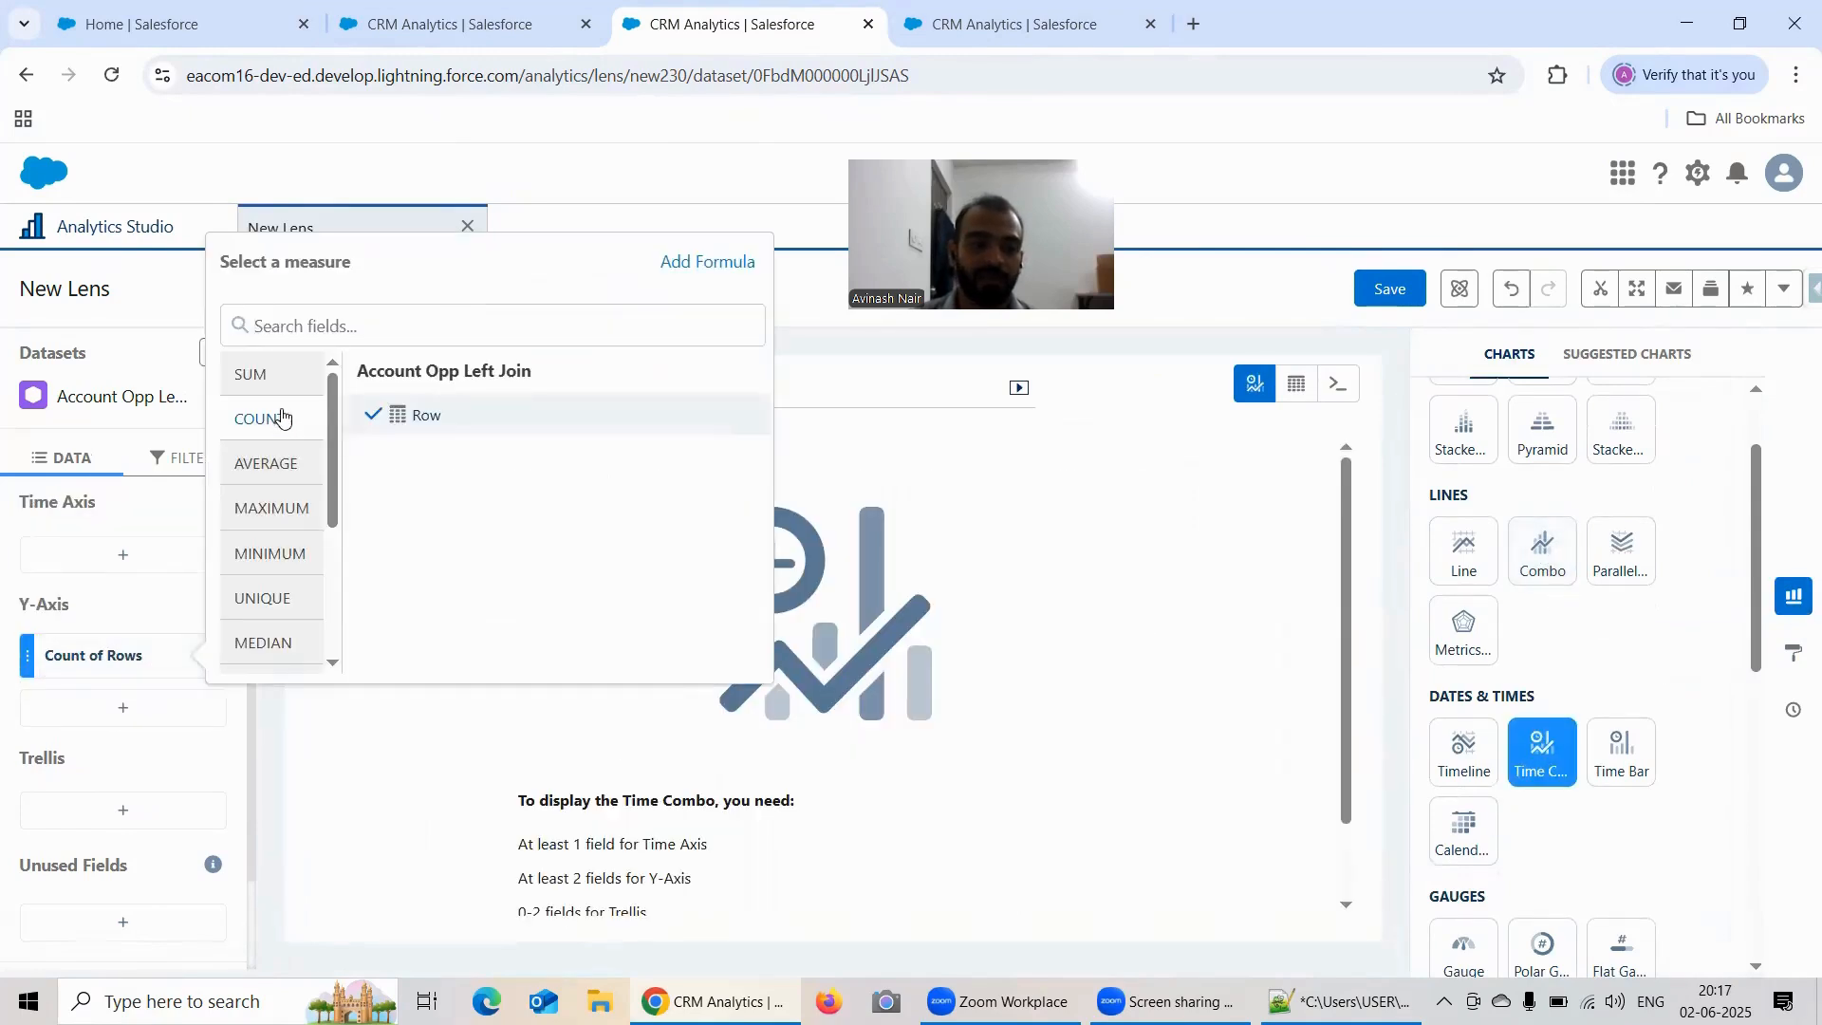
click(253, 374)
click(403, 416)
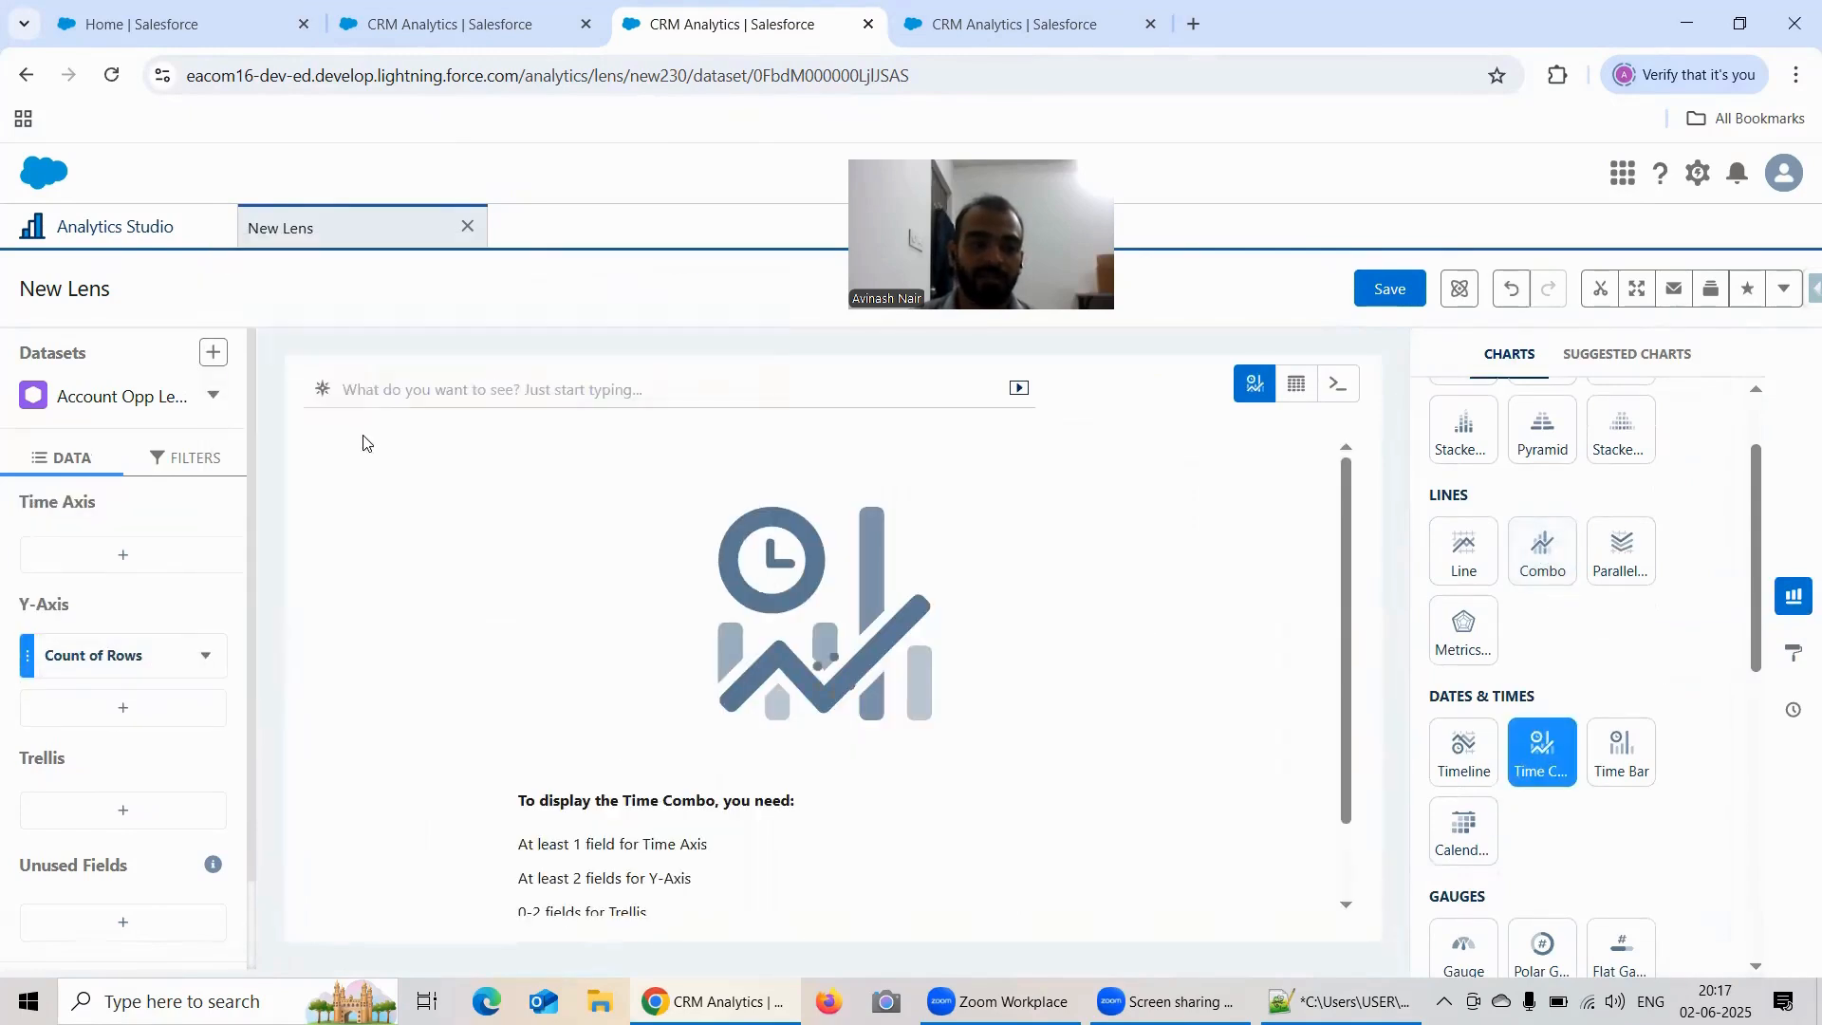
click(124, 708)
click(304, 517)
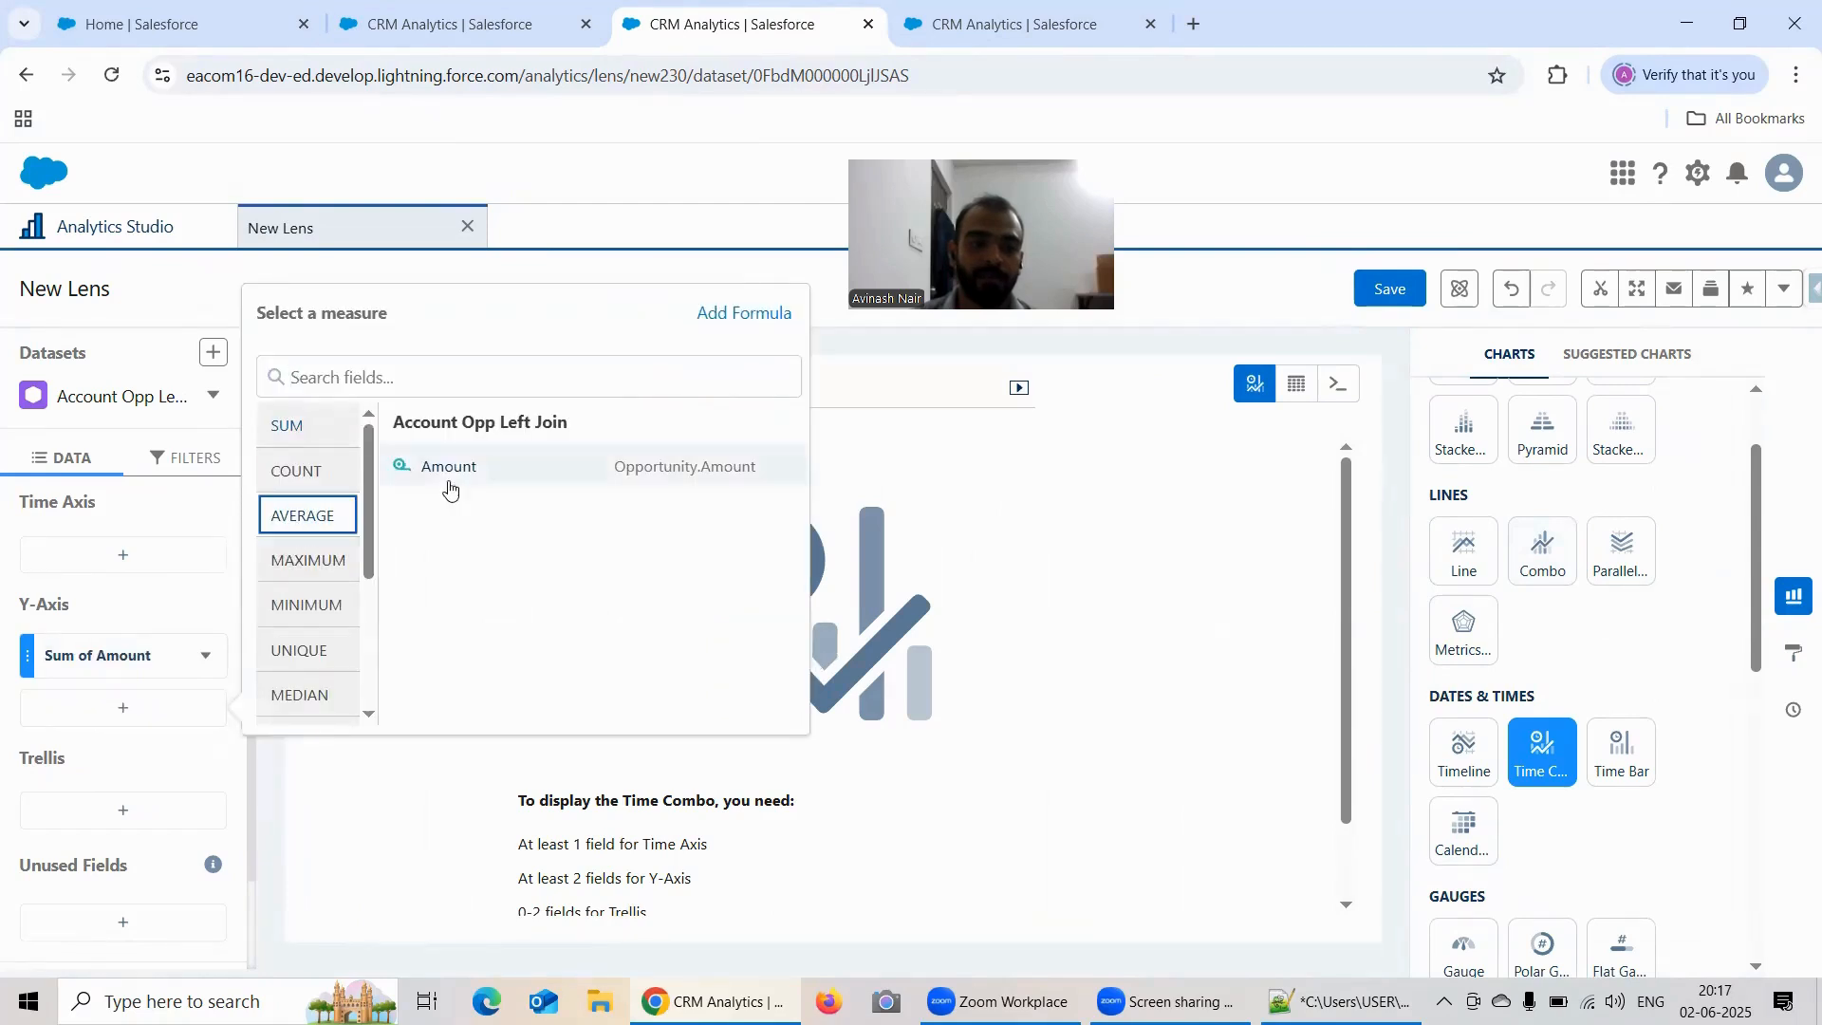
click(458, 468)
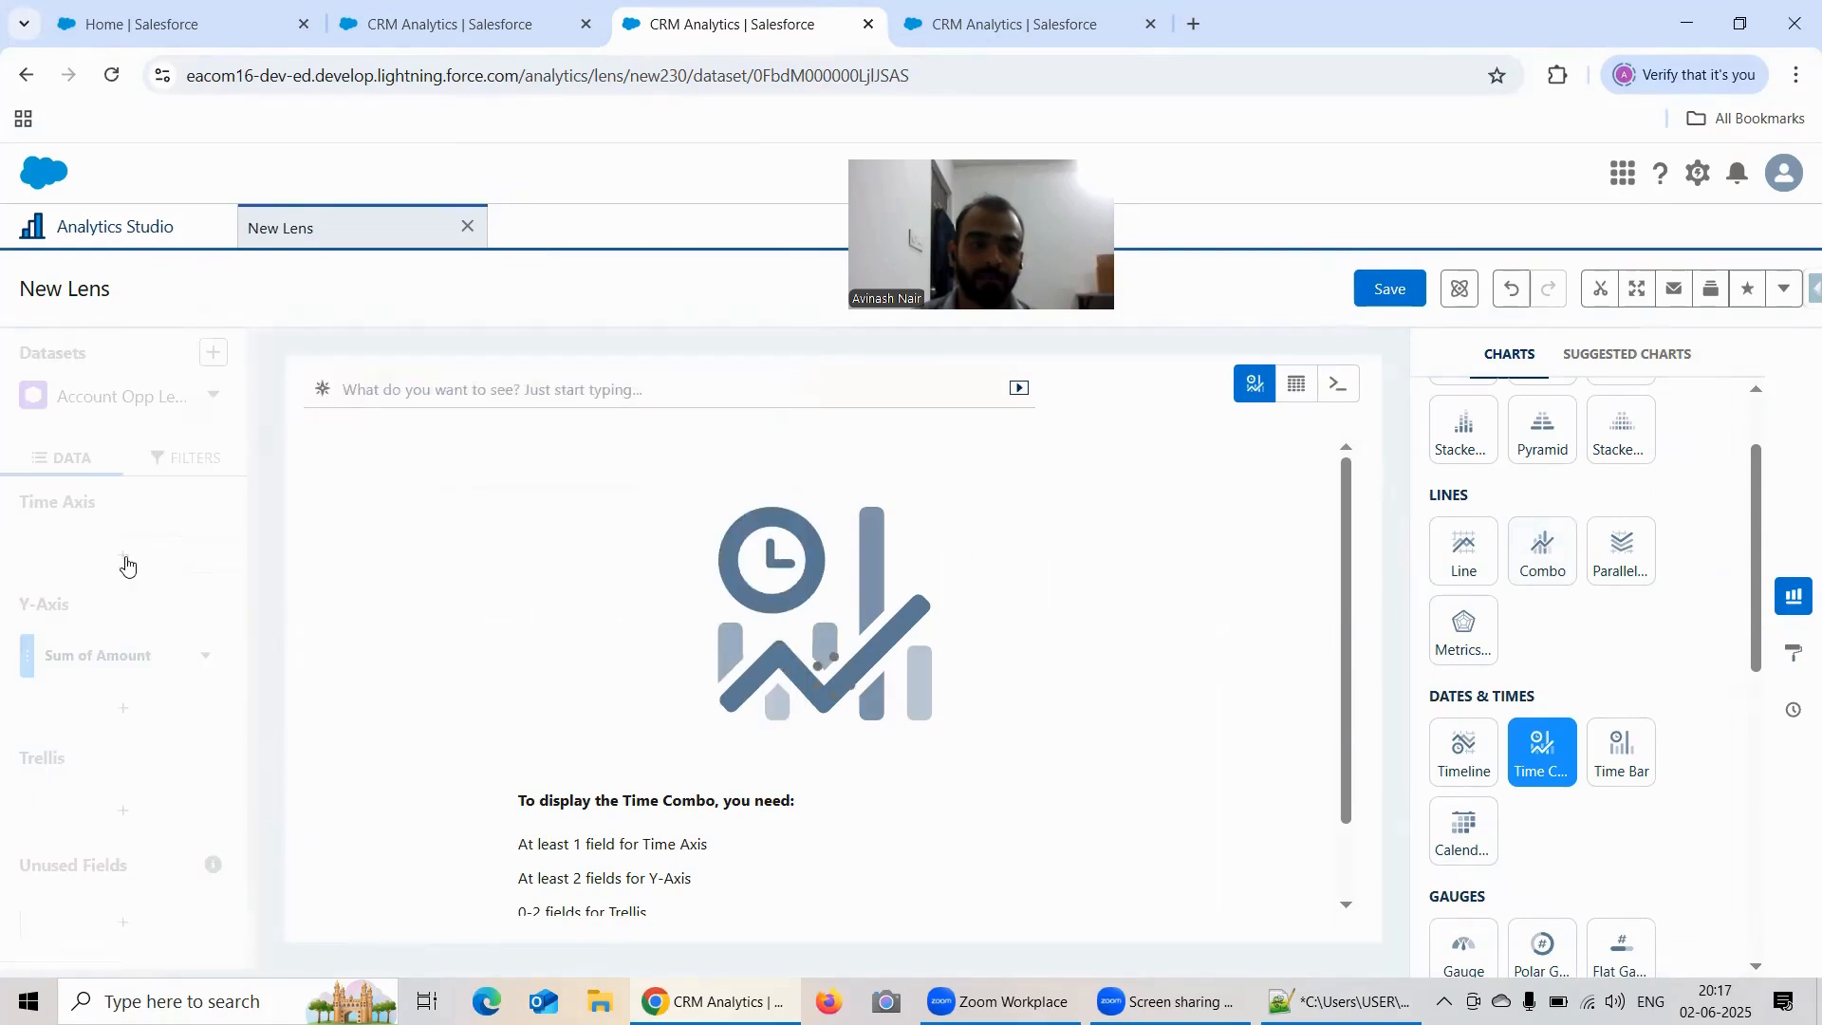
Step: Set the Time Axis to Opportunity.Close Date grouped by Year-Month
click(125, 559)
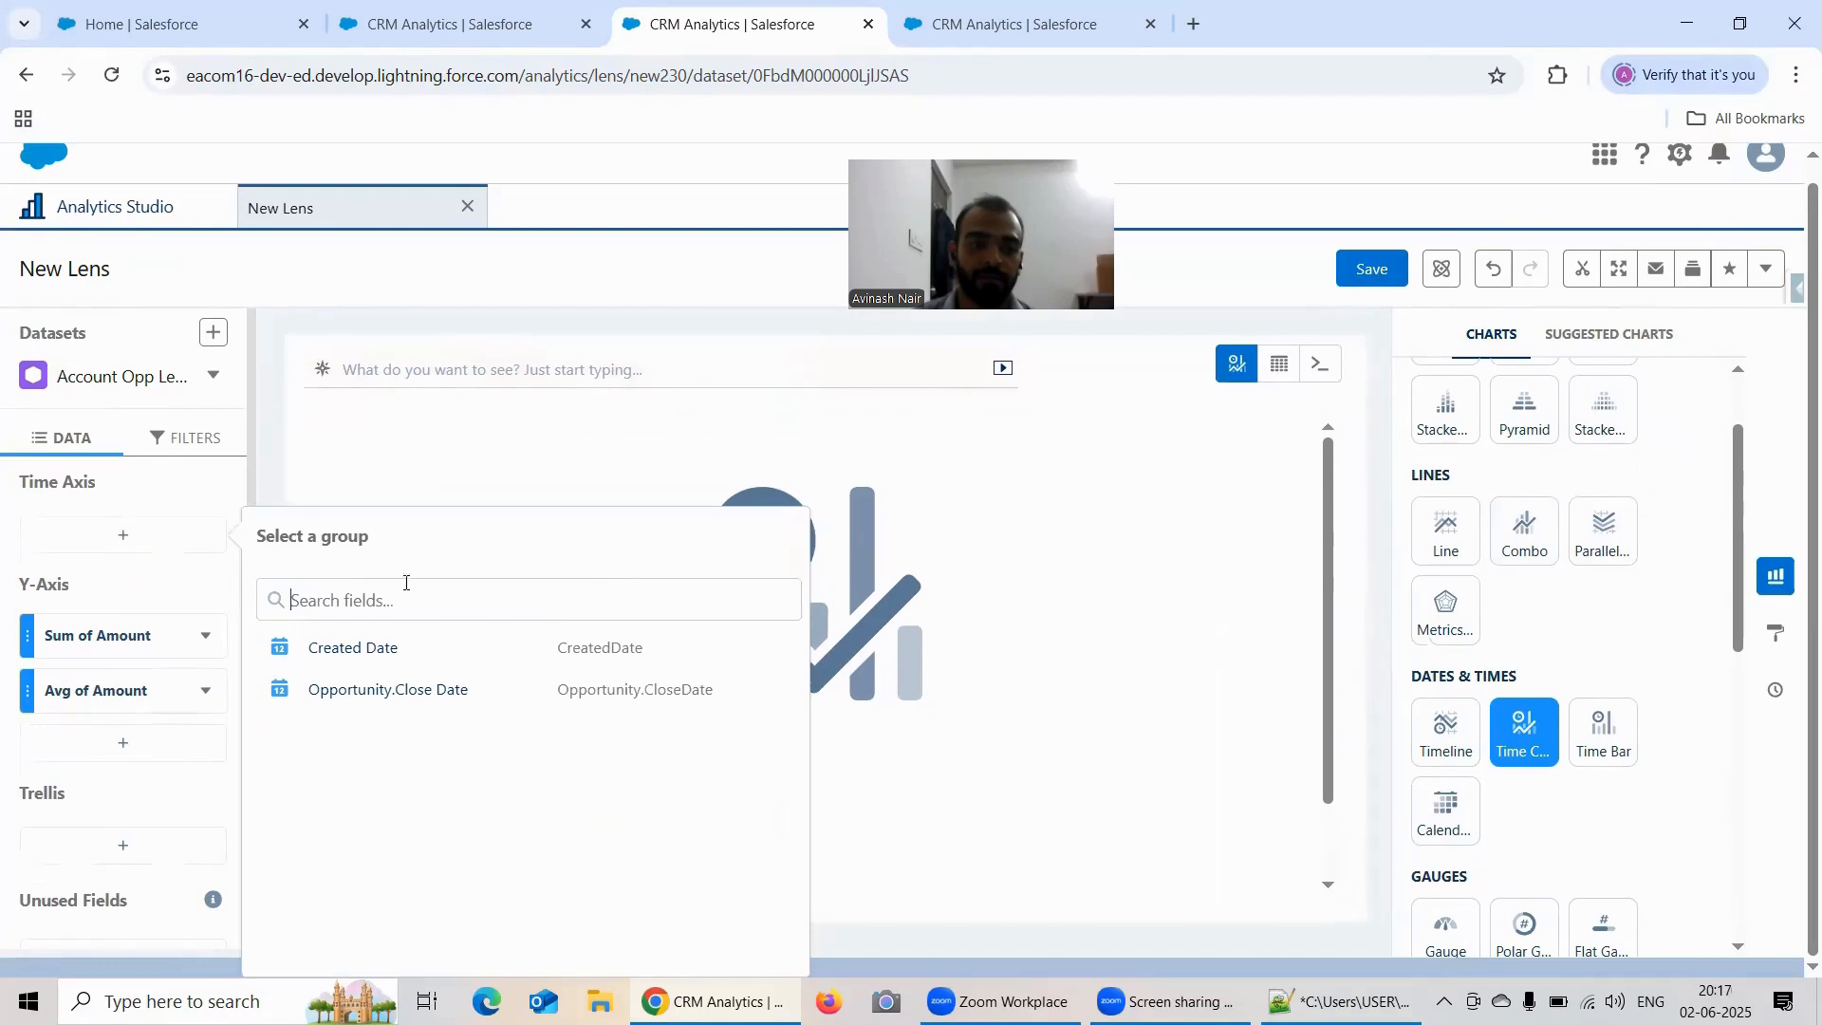
click(377, 691)
click(361, 639)
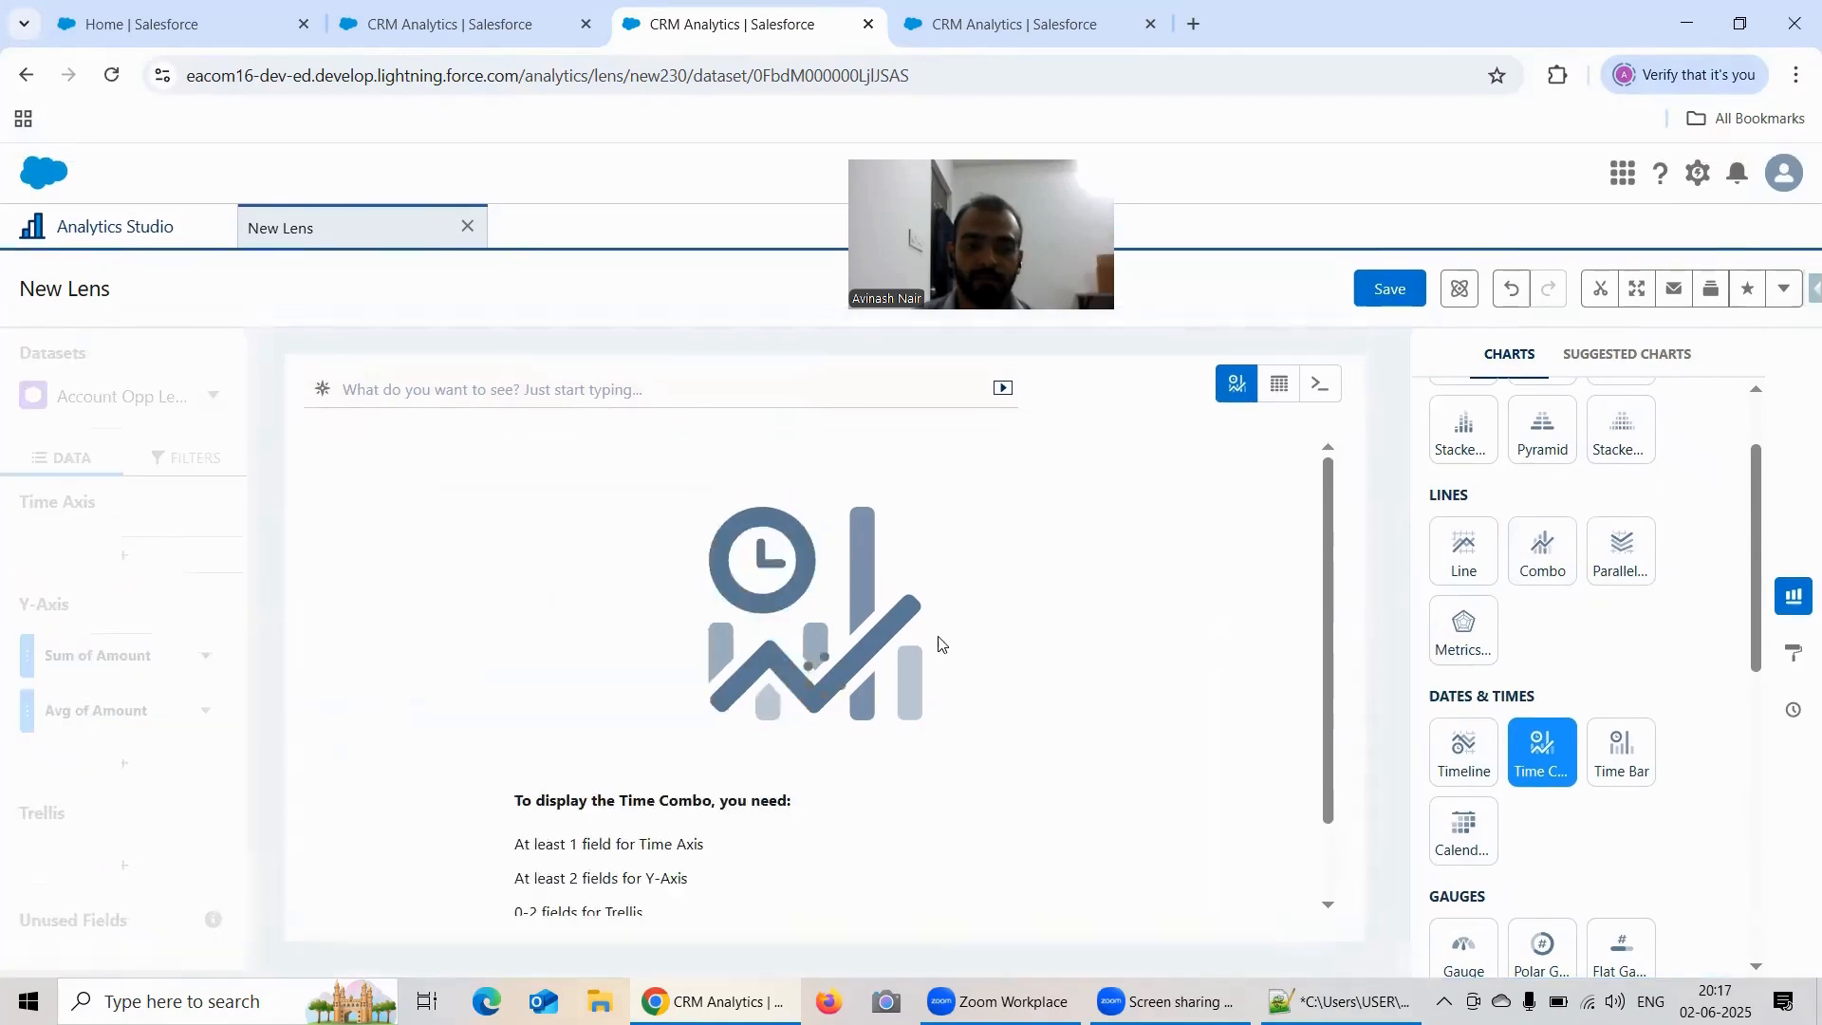
Step: Set the duplicate chart's axis mode to Dual Axis and return to the original lens's browser tab
click(1793, 651)
scroll(1602, 550, down, 3)
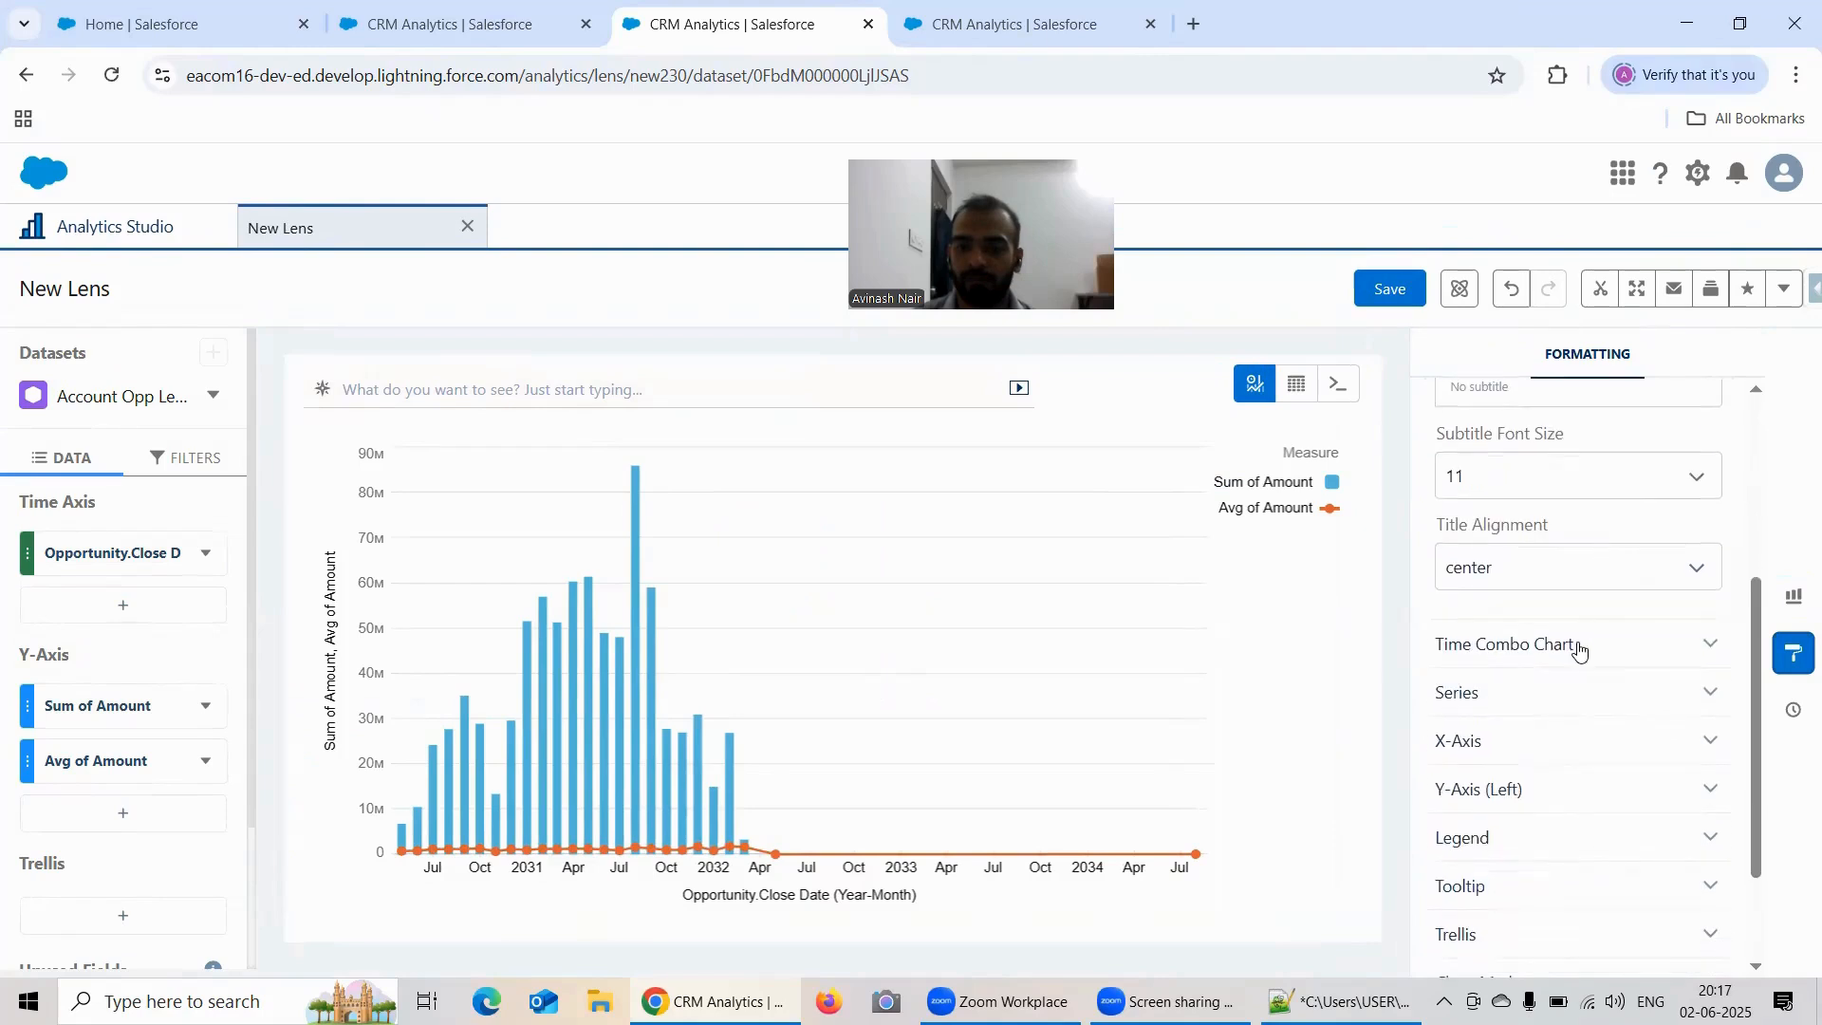
click(1579, 645)
scroll(1582, 557, down, 2)
scroll(1571, 555, down, 3)
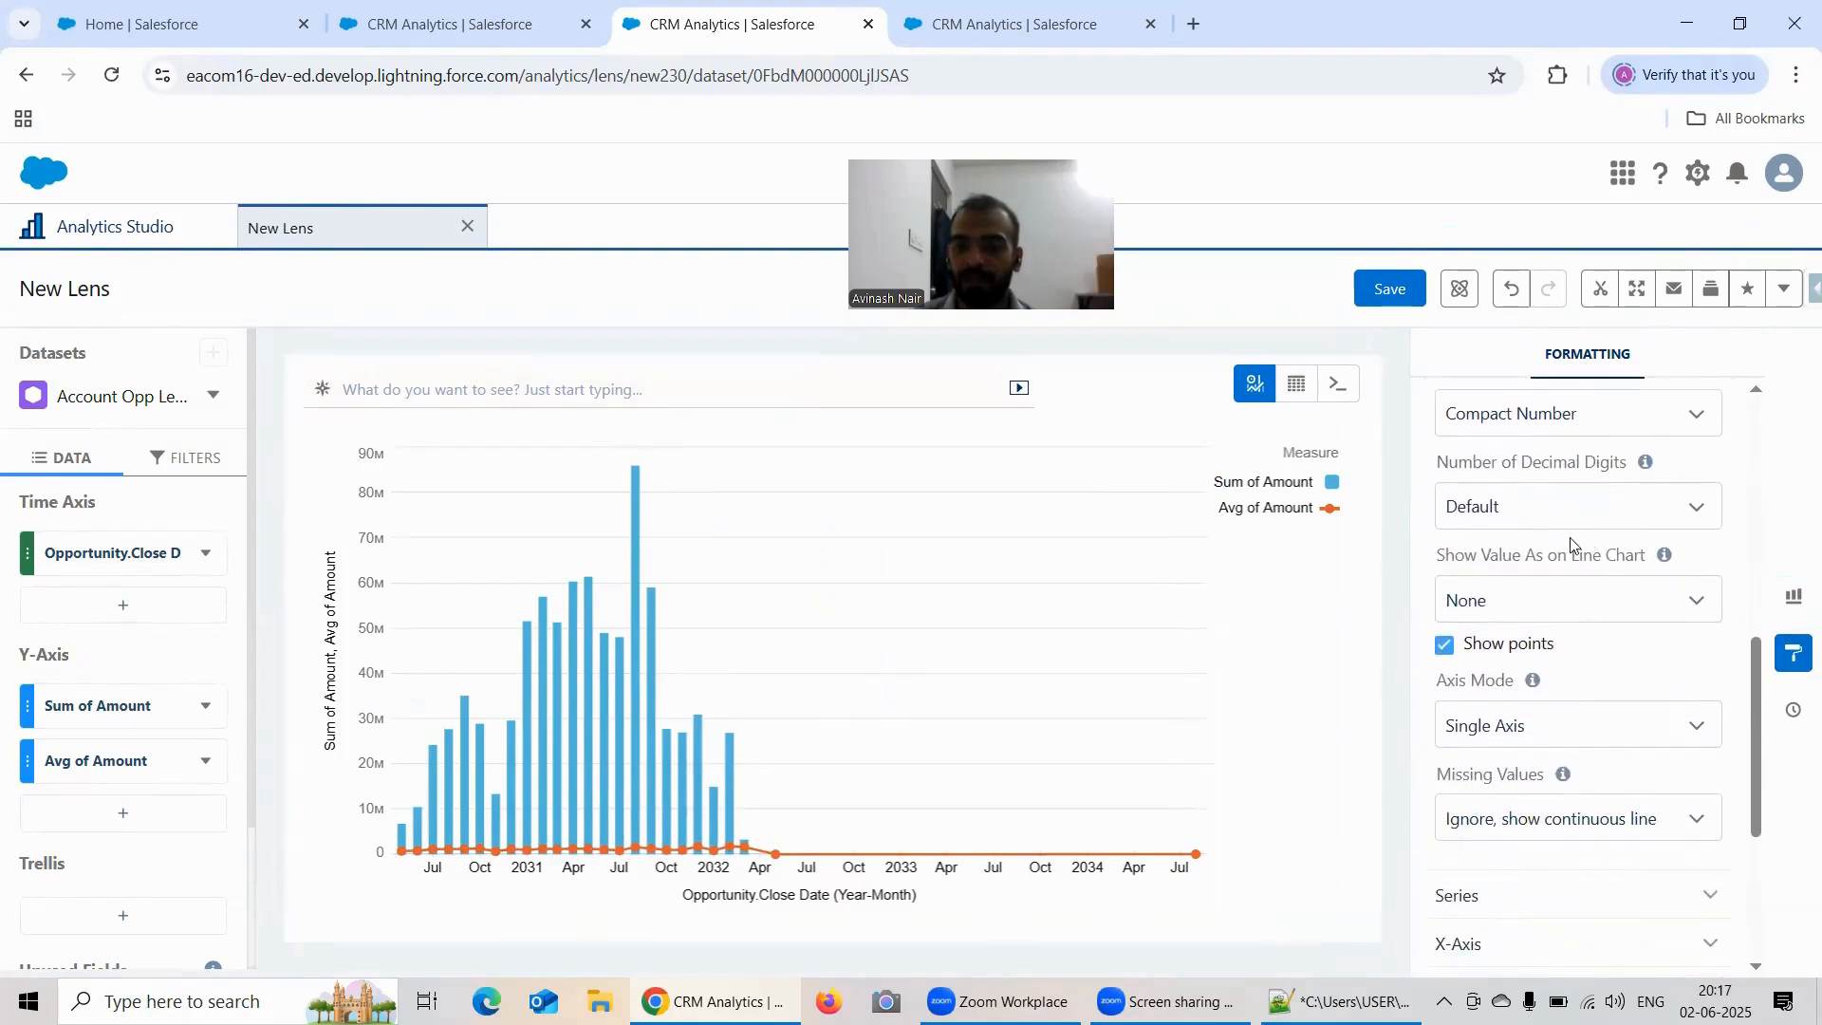
scroll(1571, 546, down, 2)
click(1553, 612)
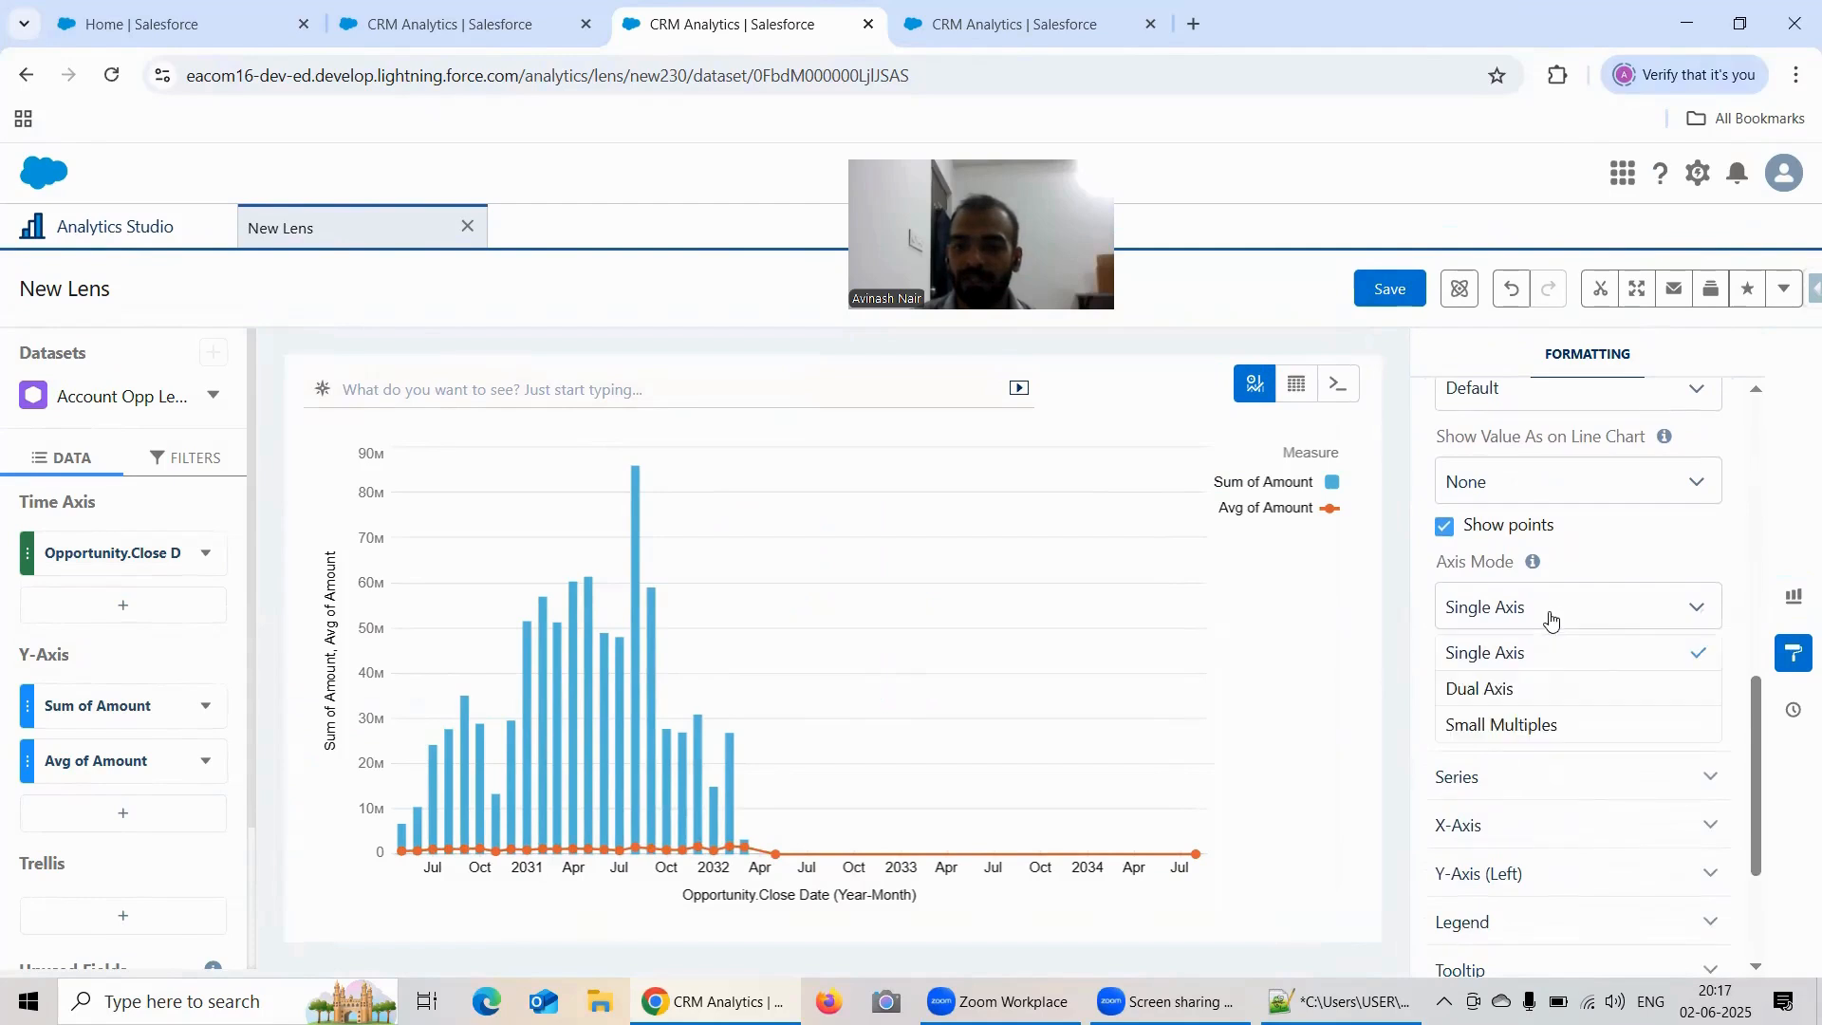
click(1521, 685)
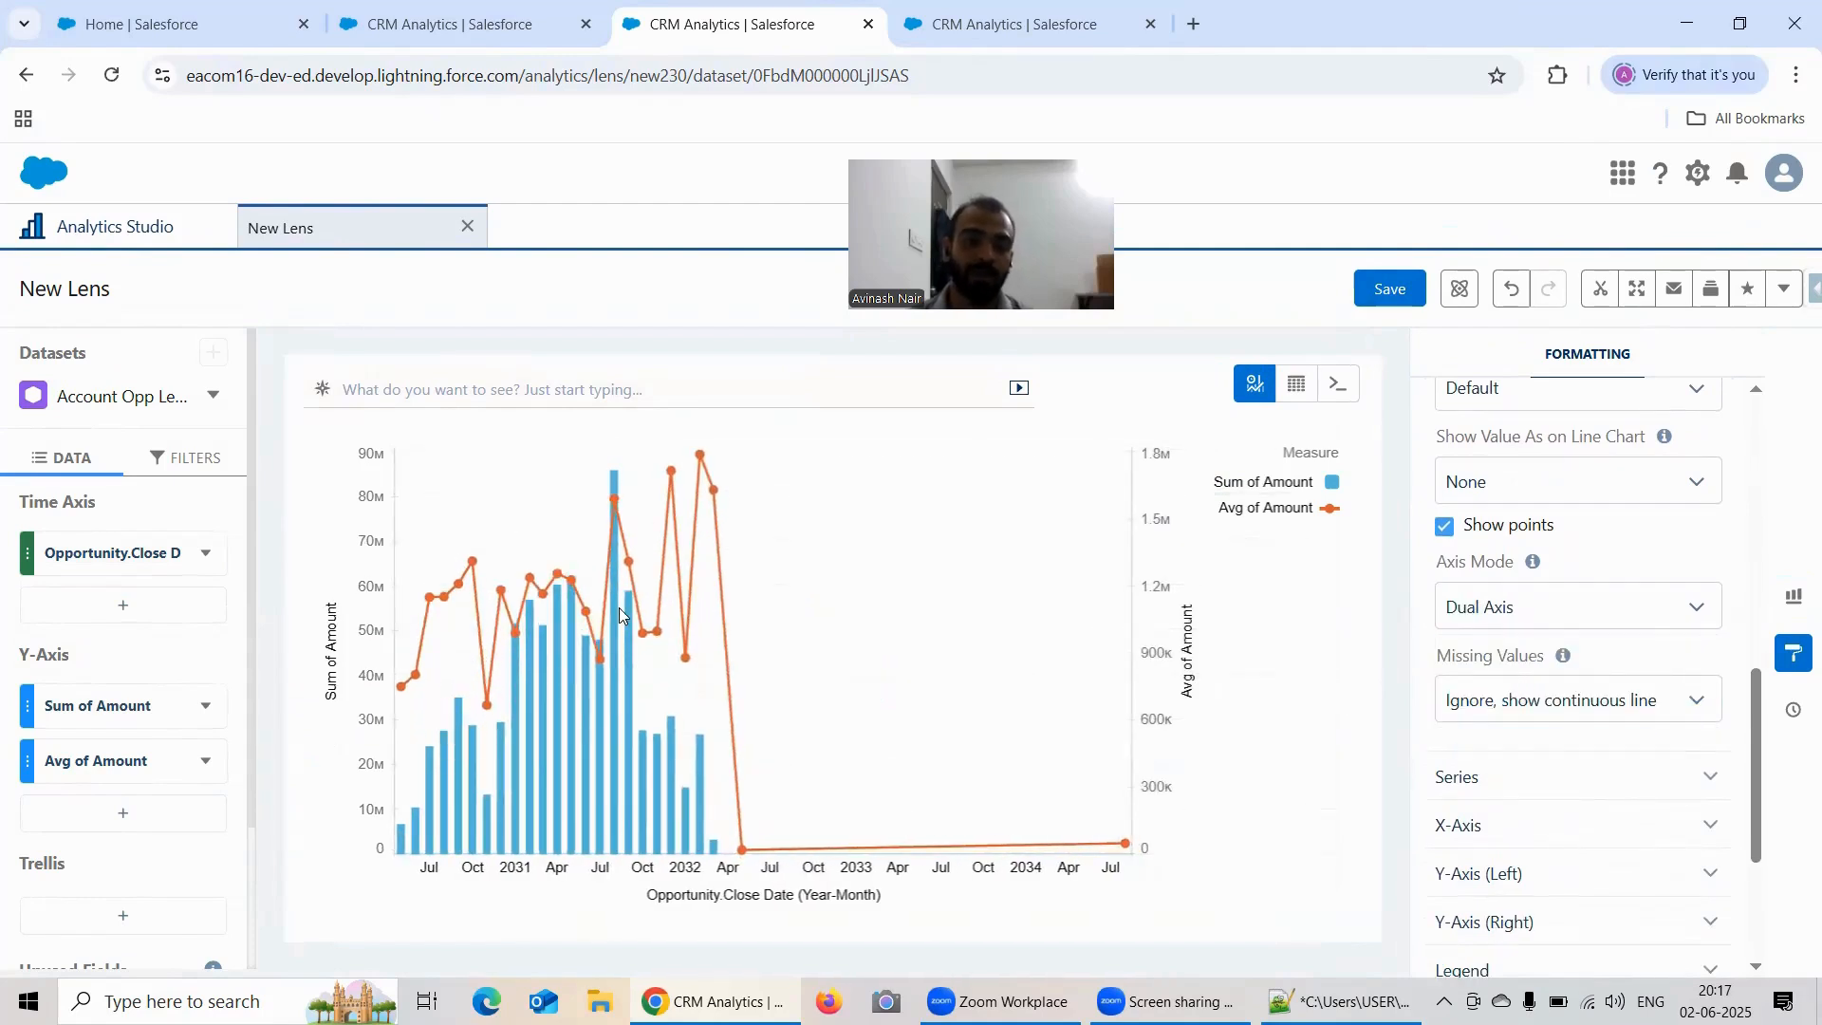
click(419, 36)
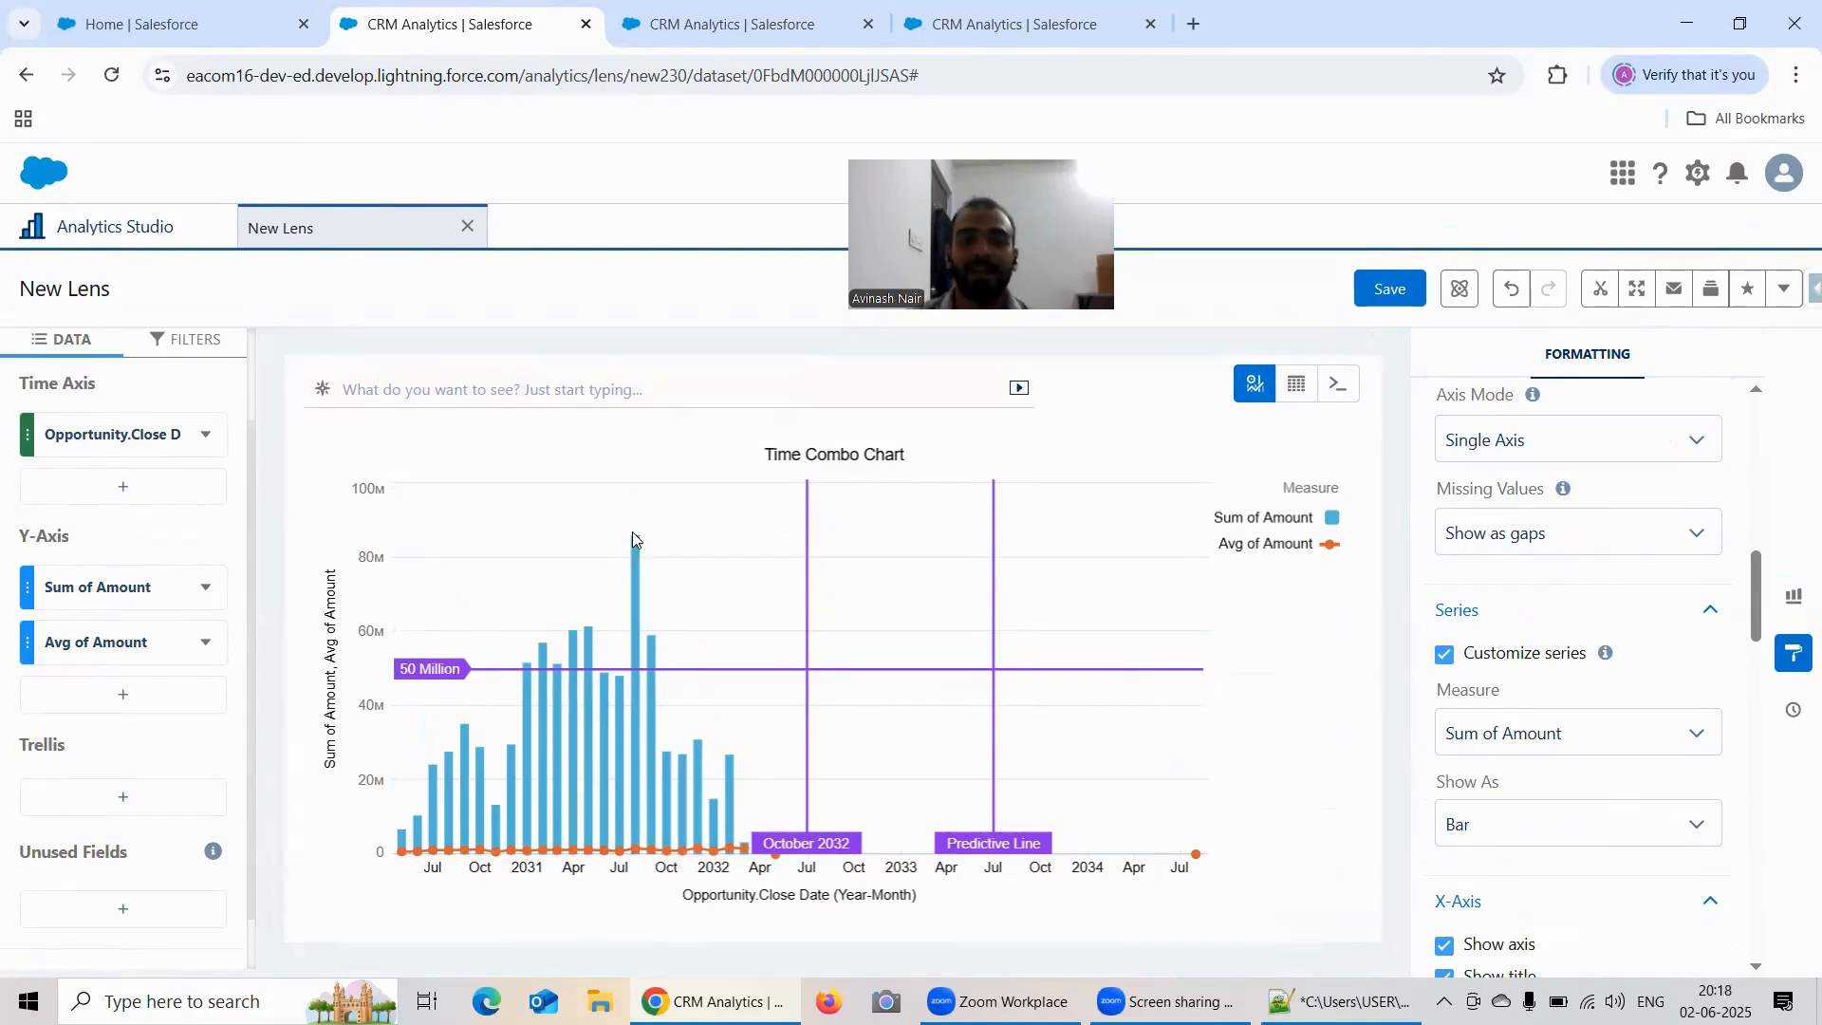
Step: Compare the single-axis chart's Sum and Avg of Amount series with the dual-axis version in the other browser tab, and return to the original lens
mouse_move(635, 547)
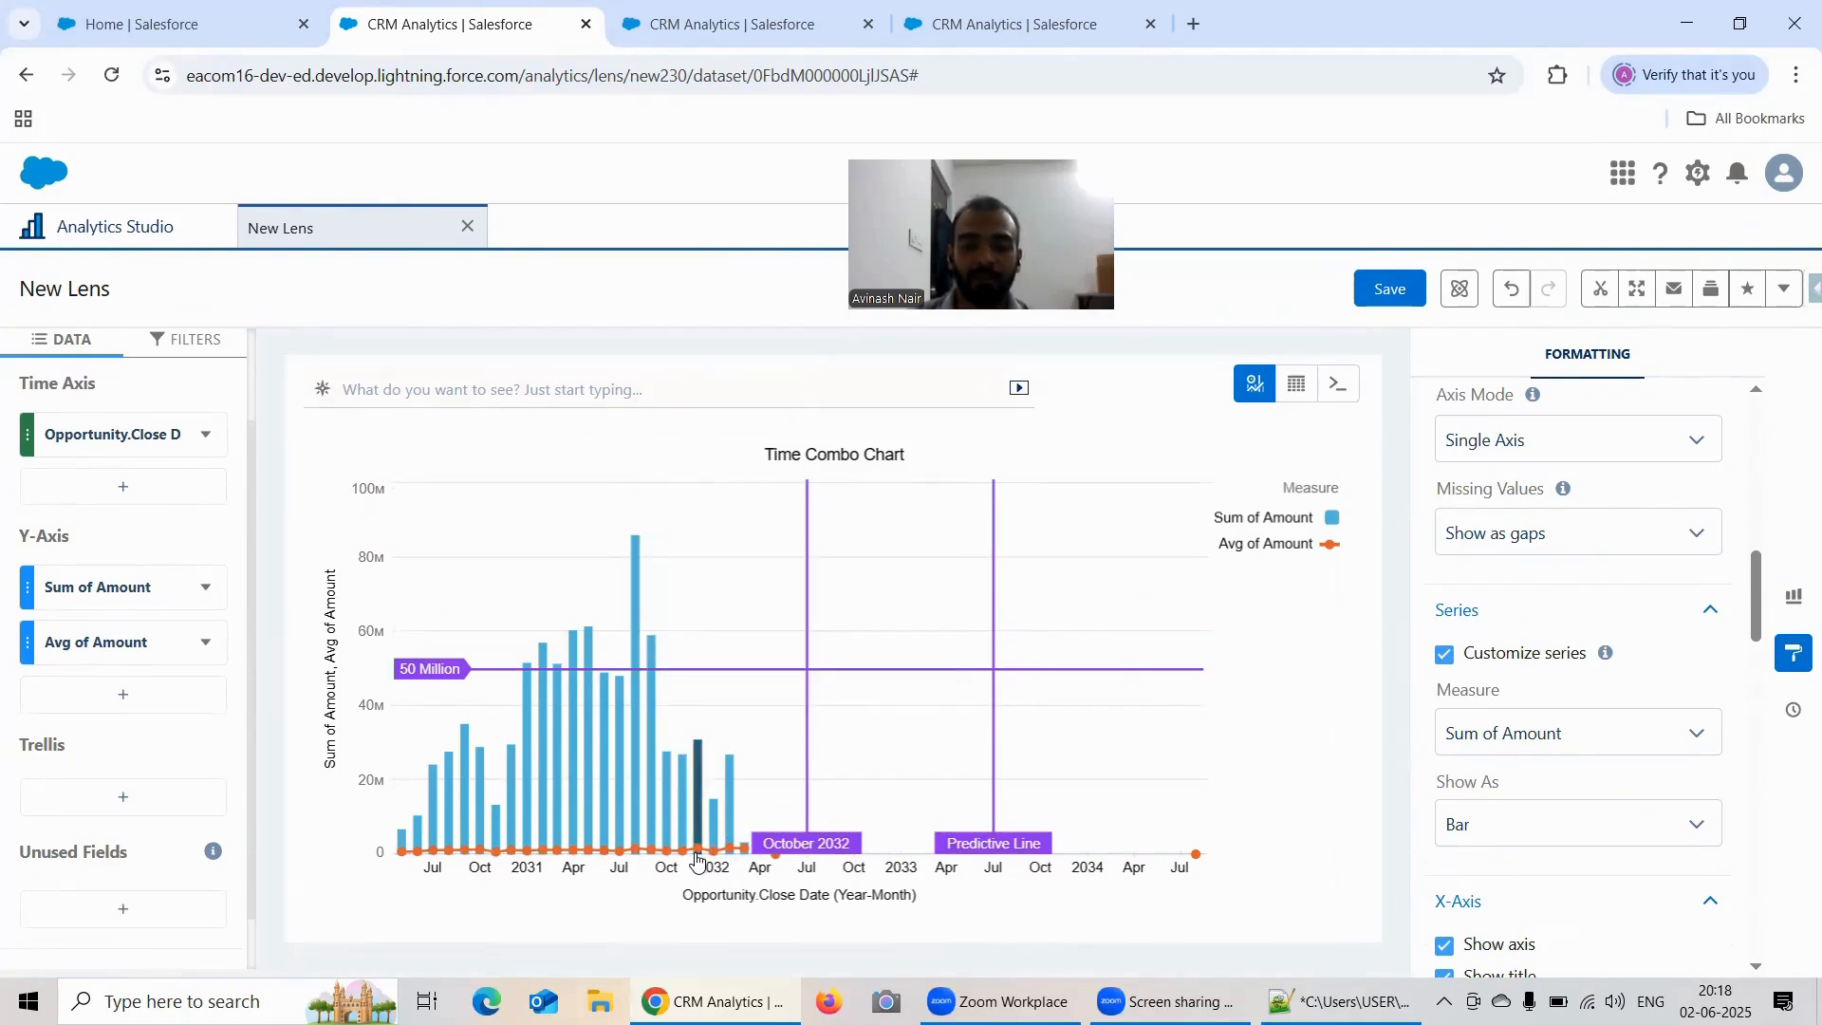
mouse_move(403, 855)
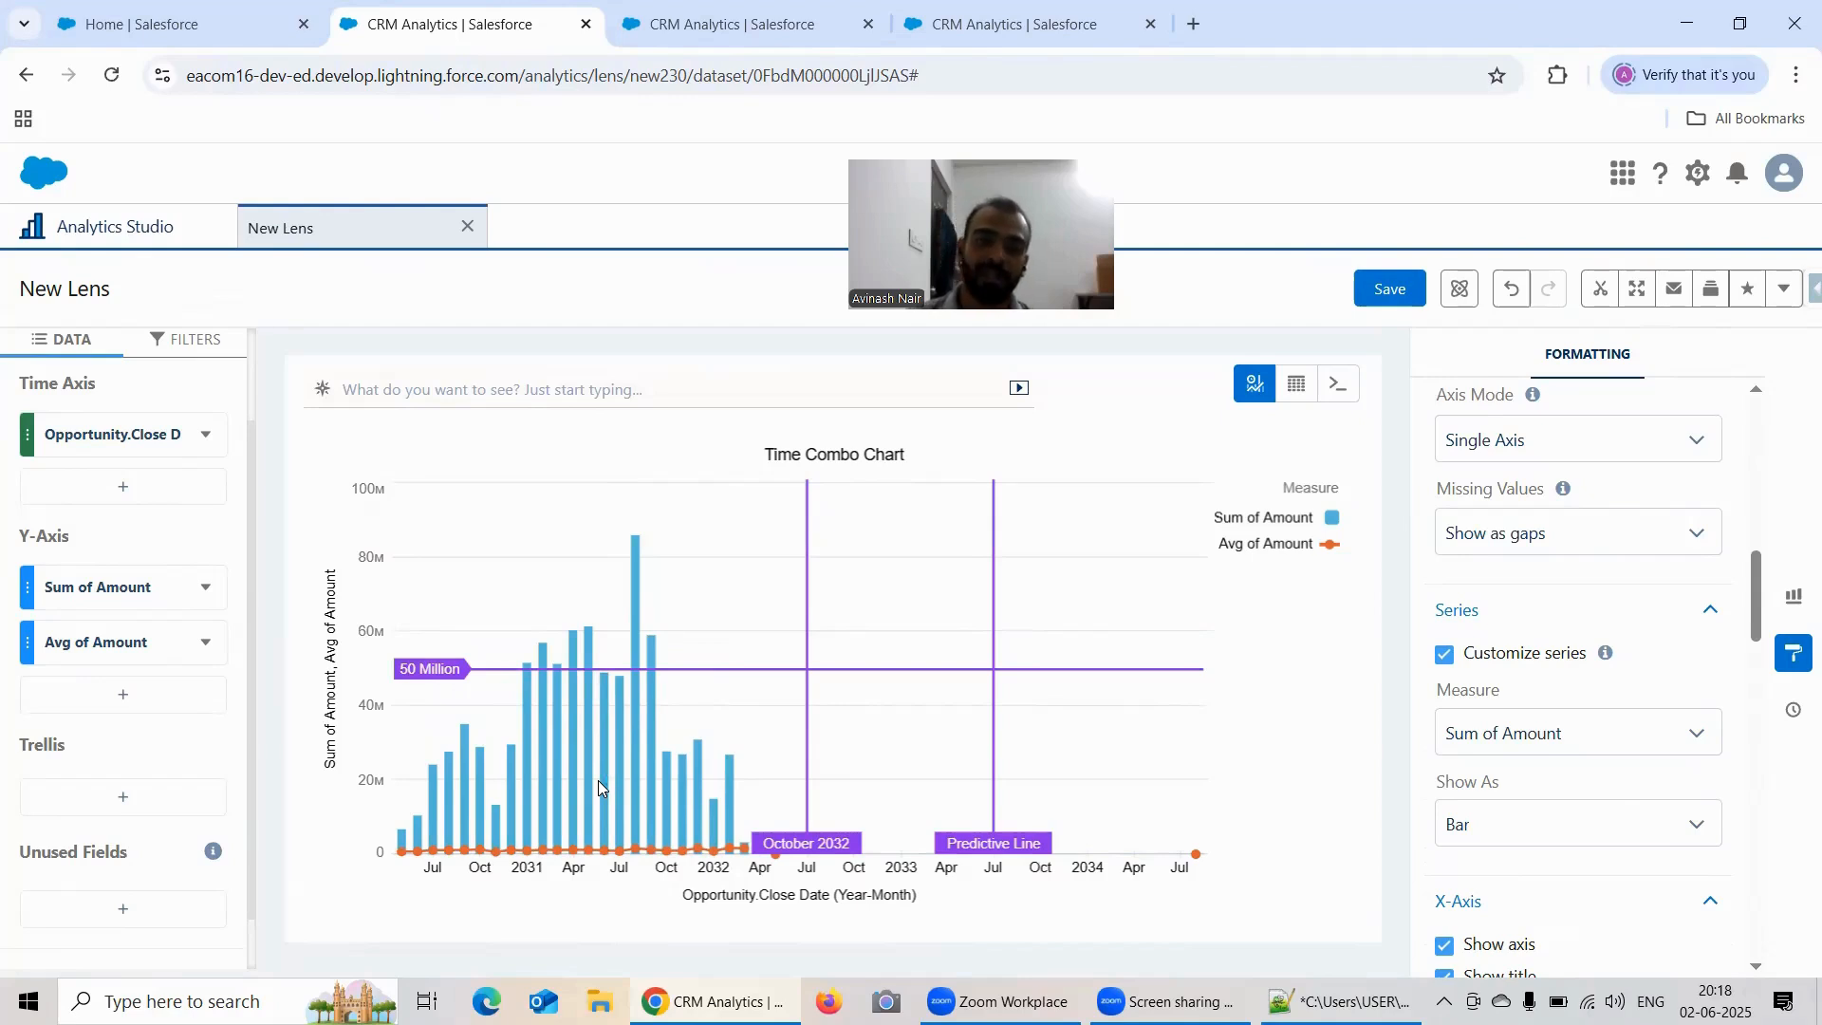
click(717, 26)
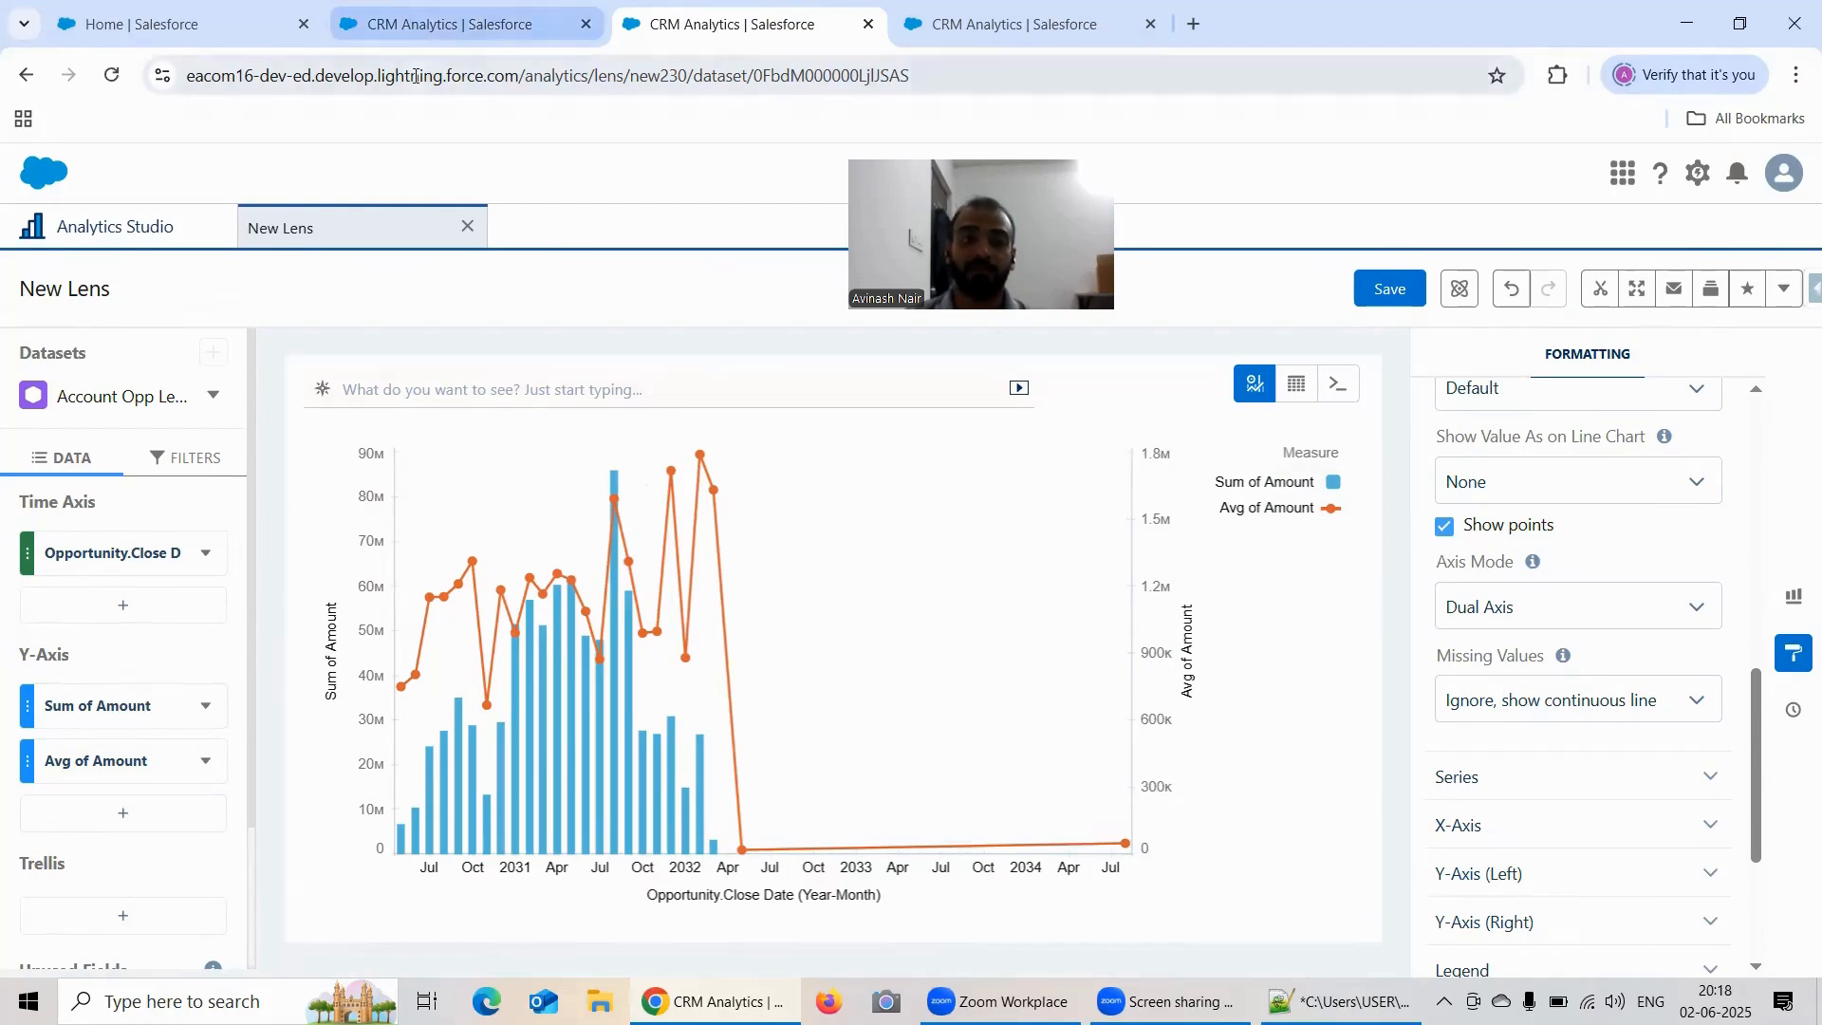
click(427, 15)
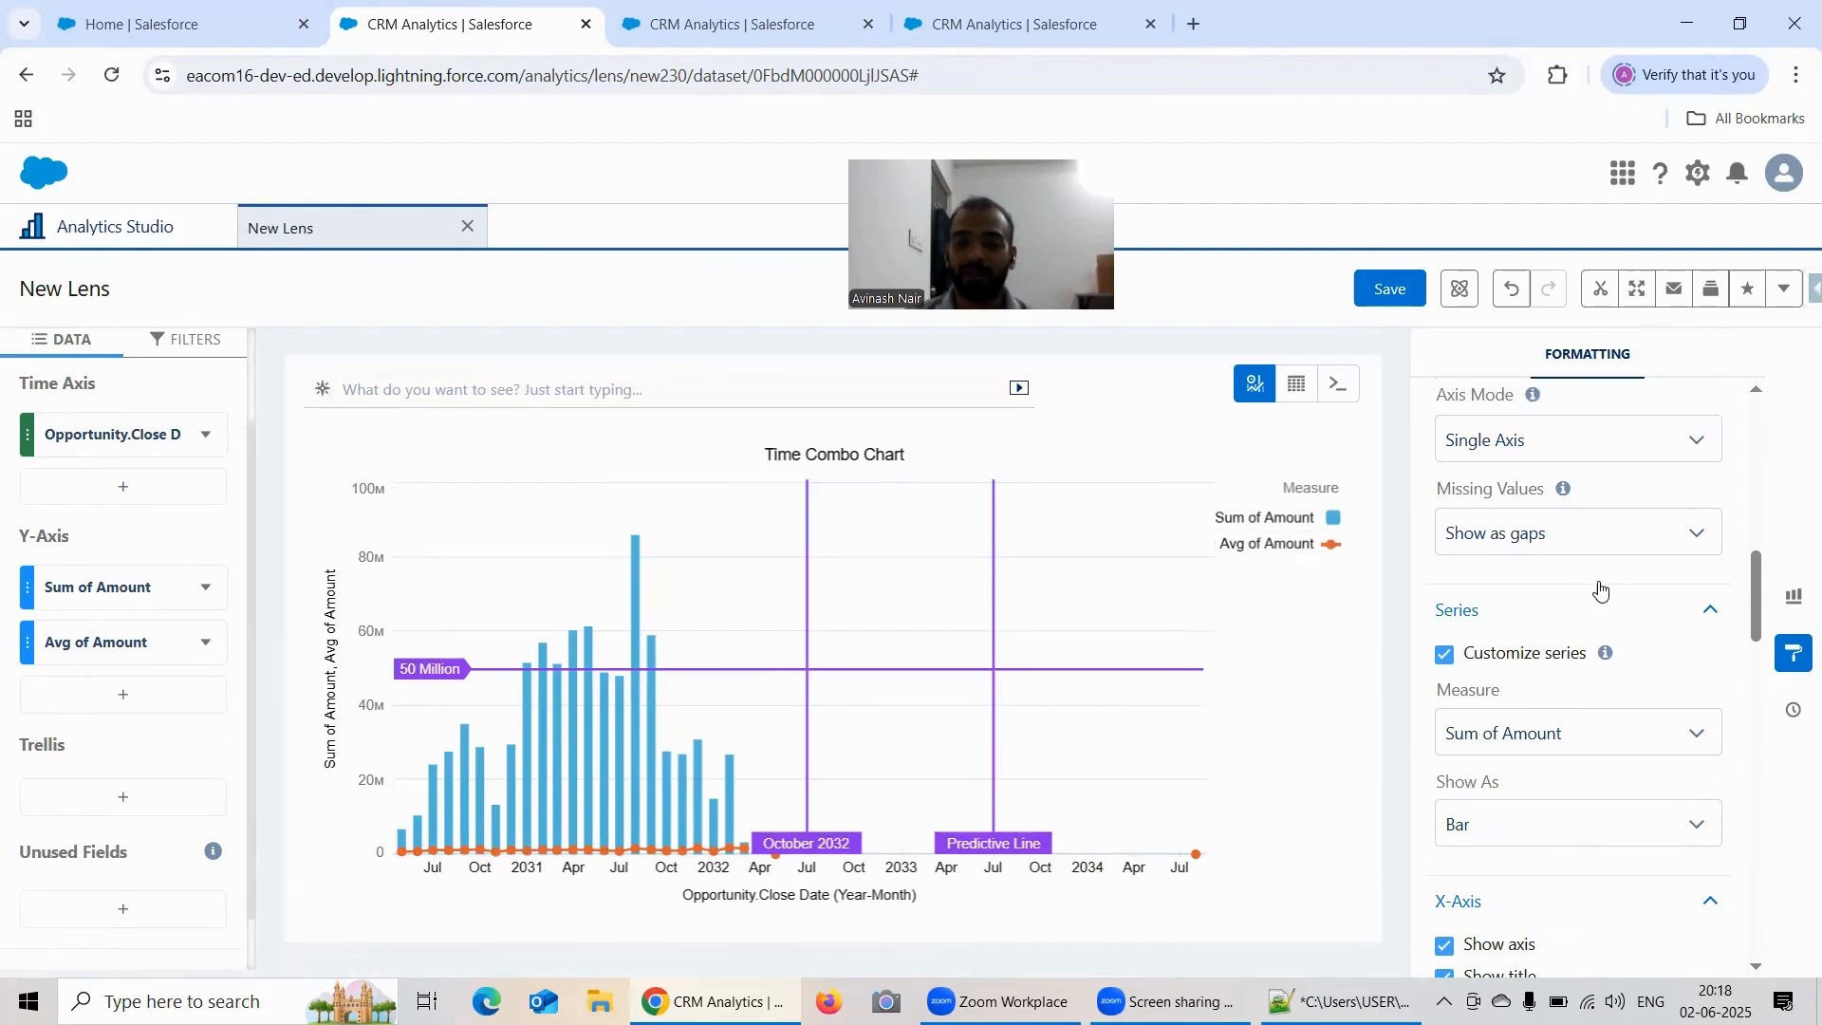
Step: Hide and restore the X-axis, and do the same with its title, to preview both display options
scroll(1616, 561, up, 2)
scroll(1618, 559, up, 3)
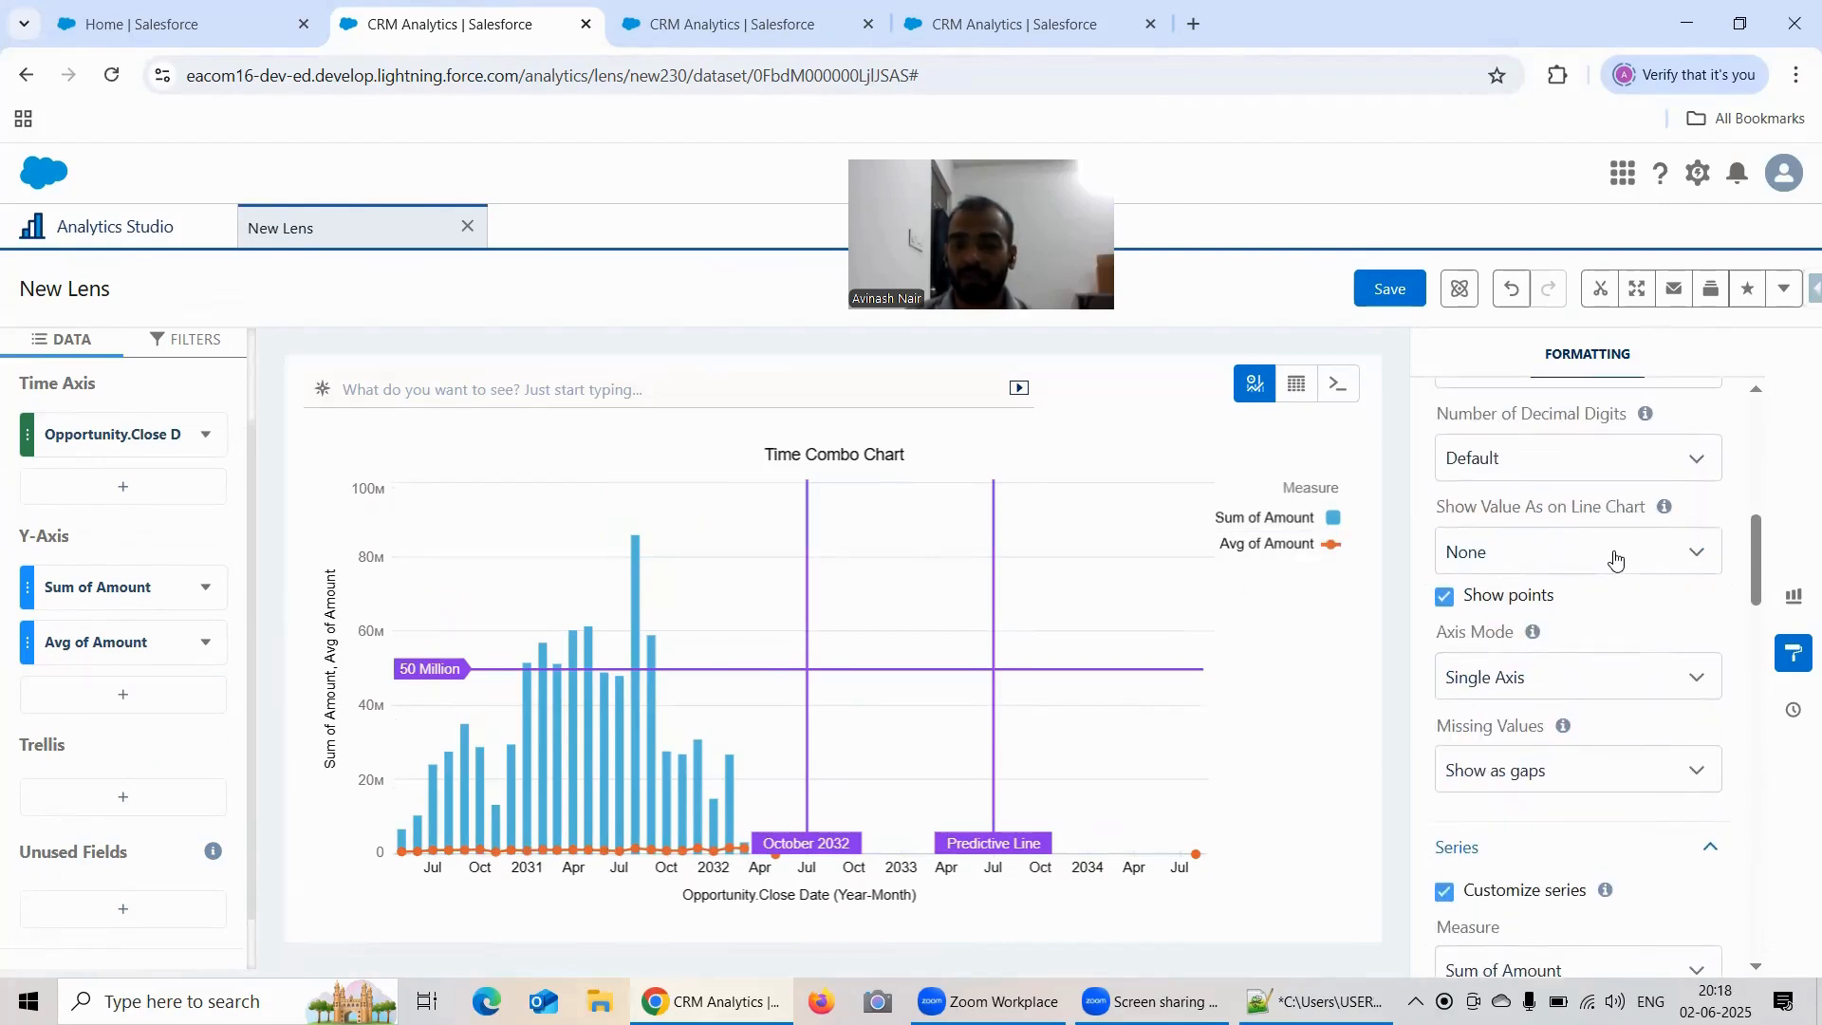
scroll(1618, 559, down, 6)
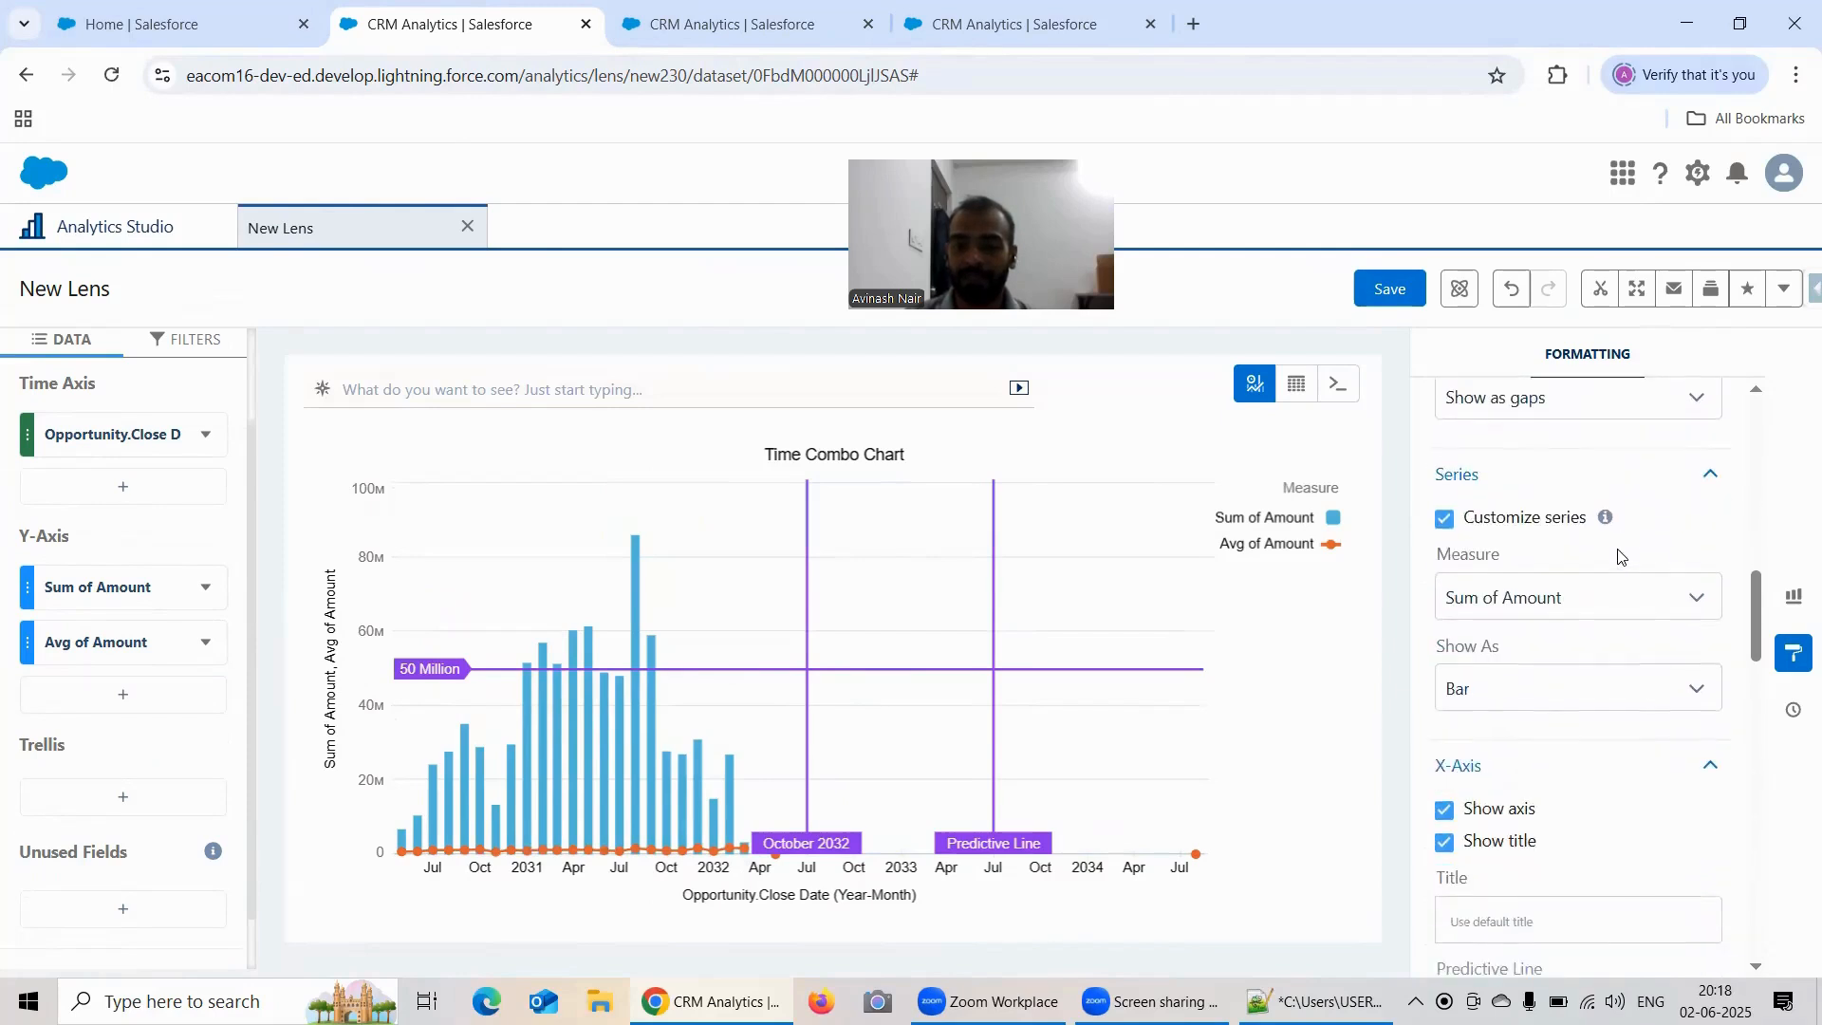
click(1443, 591)
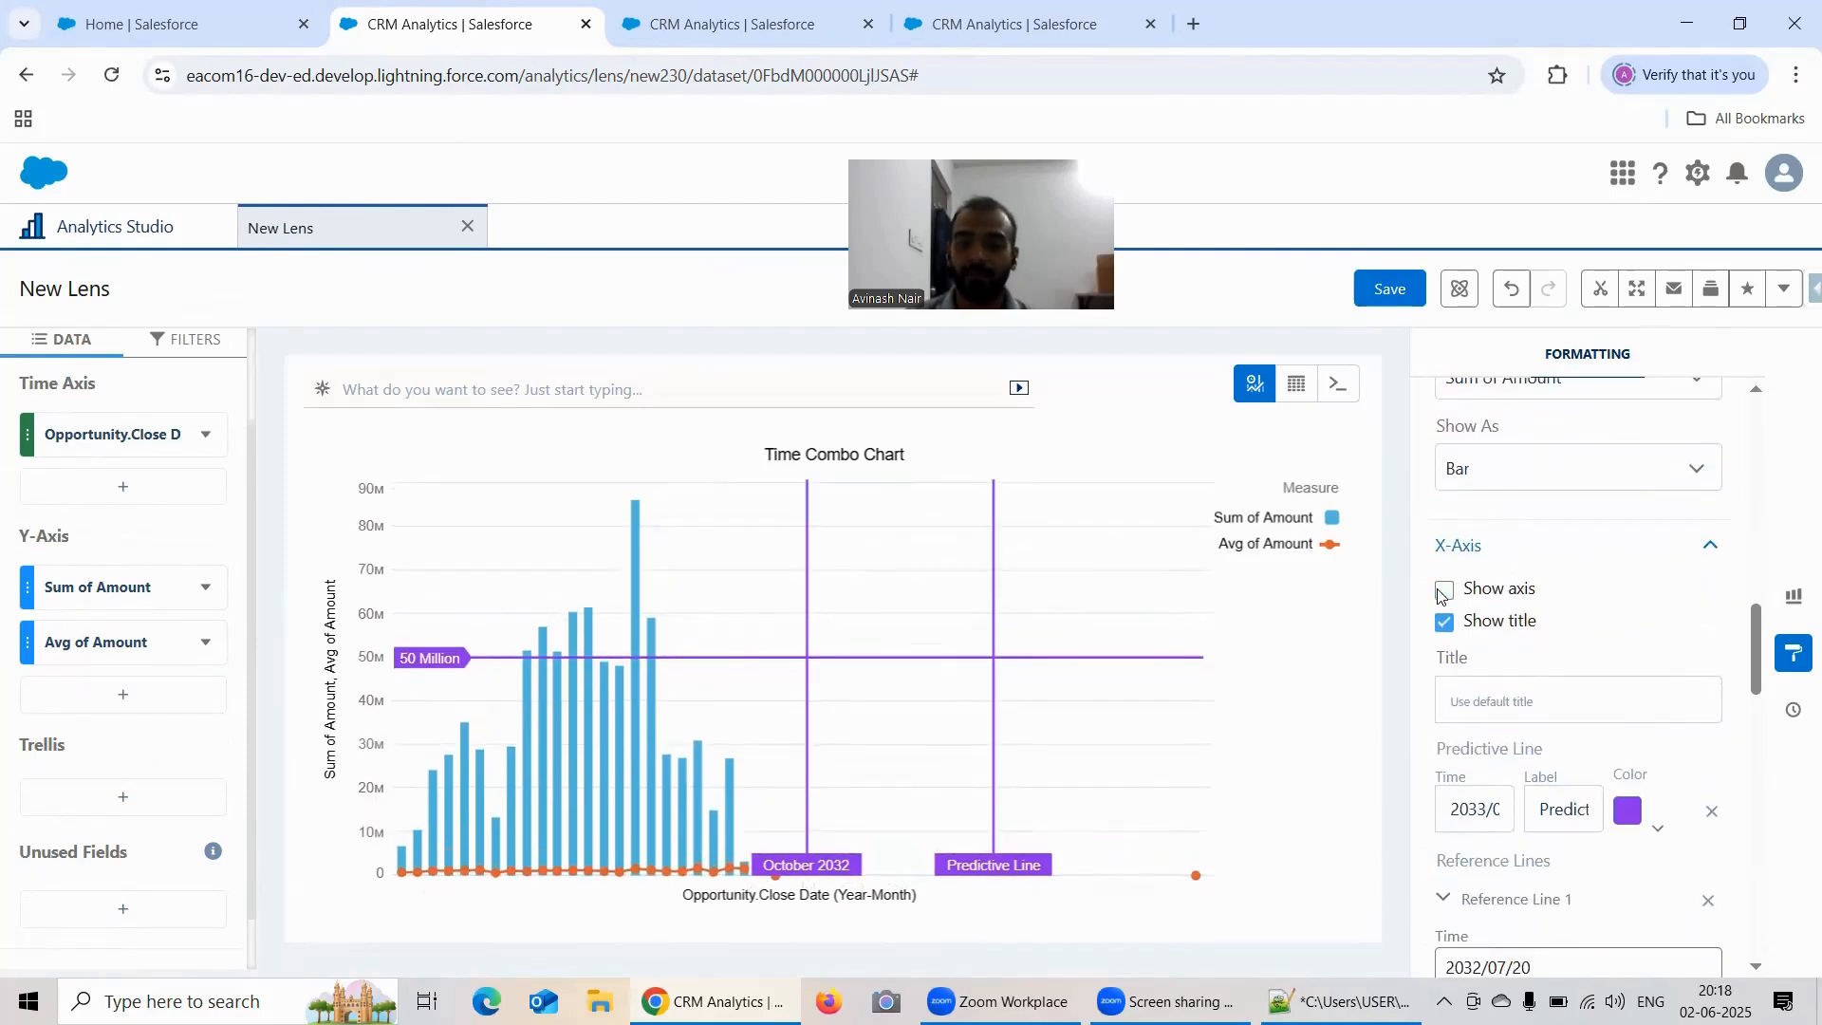
click(1443, 590)
click(1445, 622)
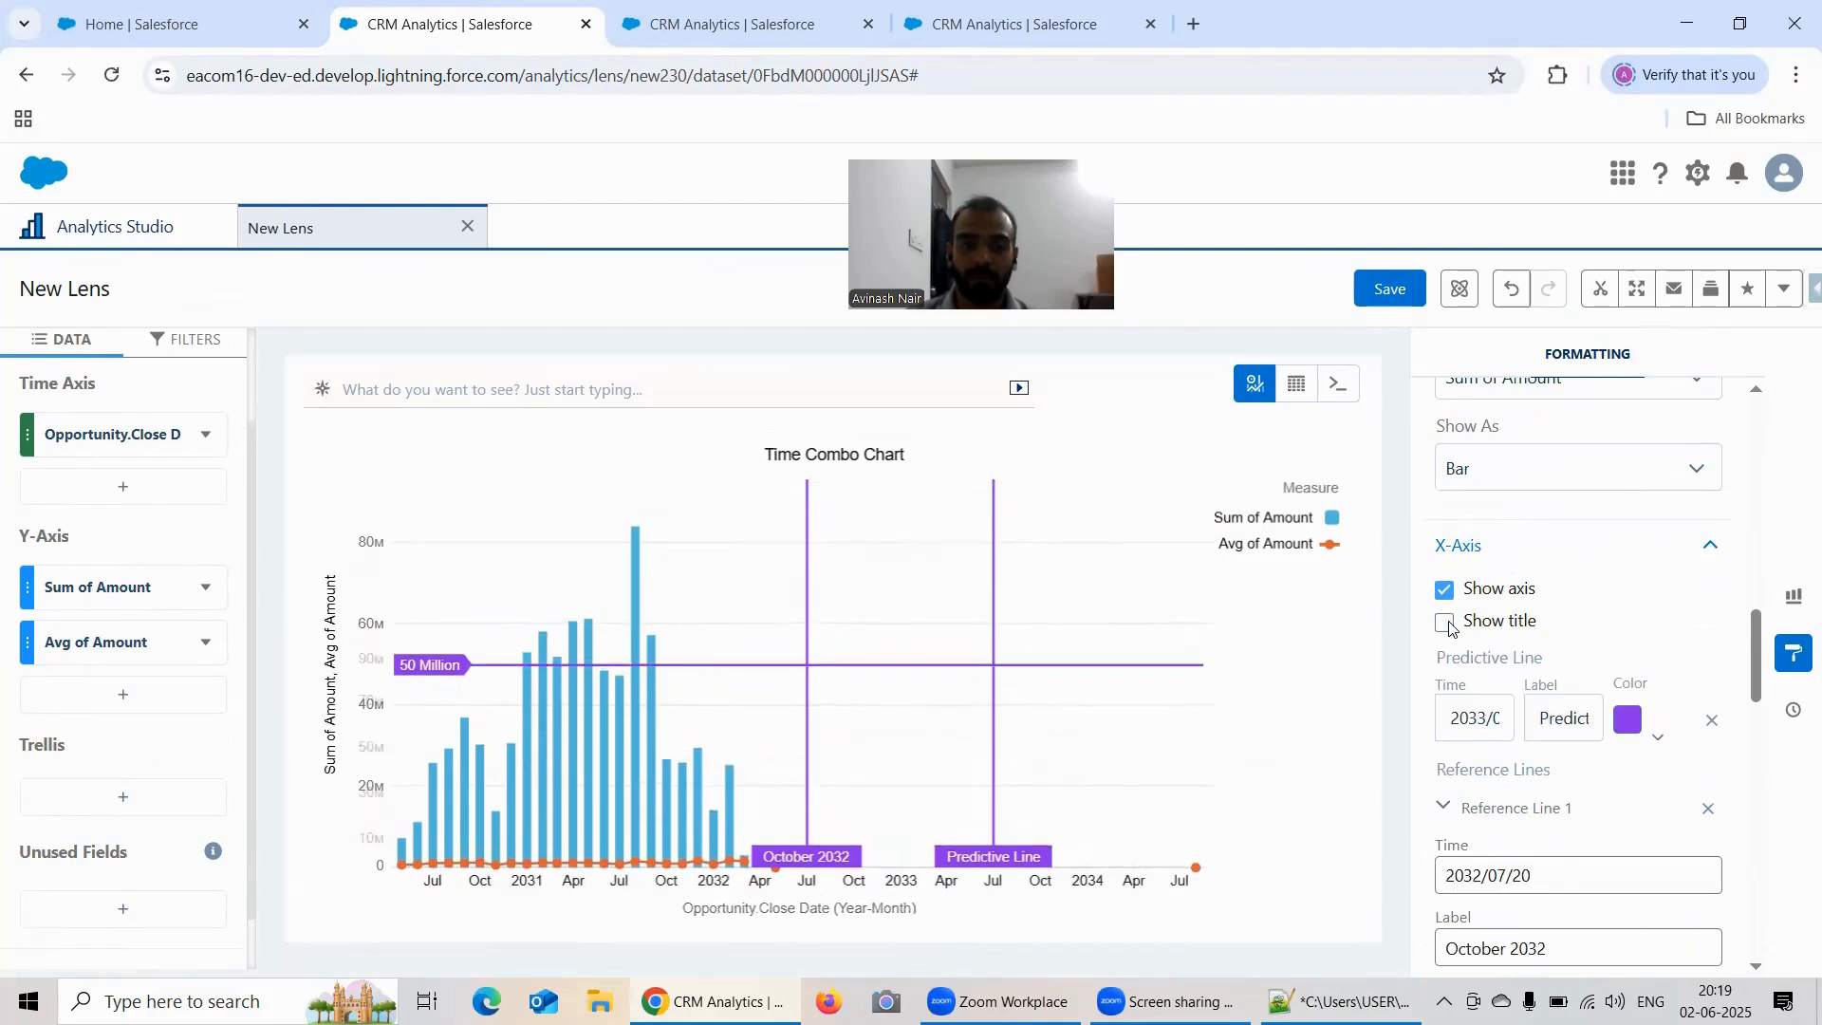
click(1445, 623)
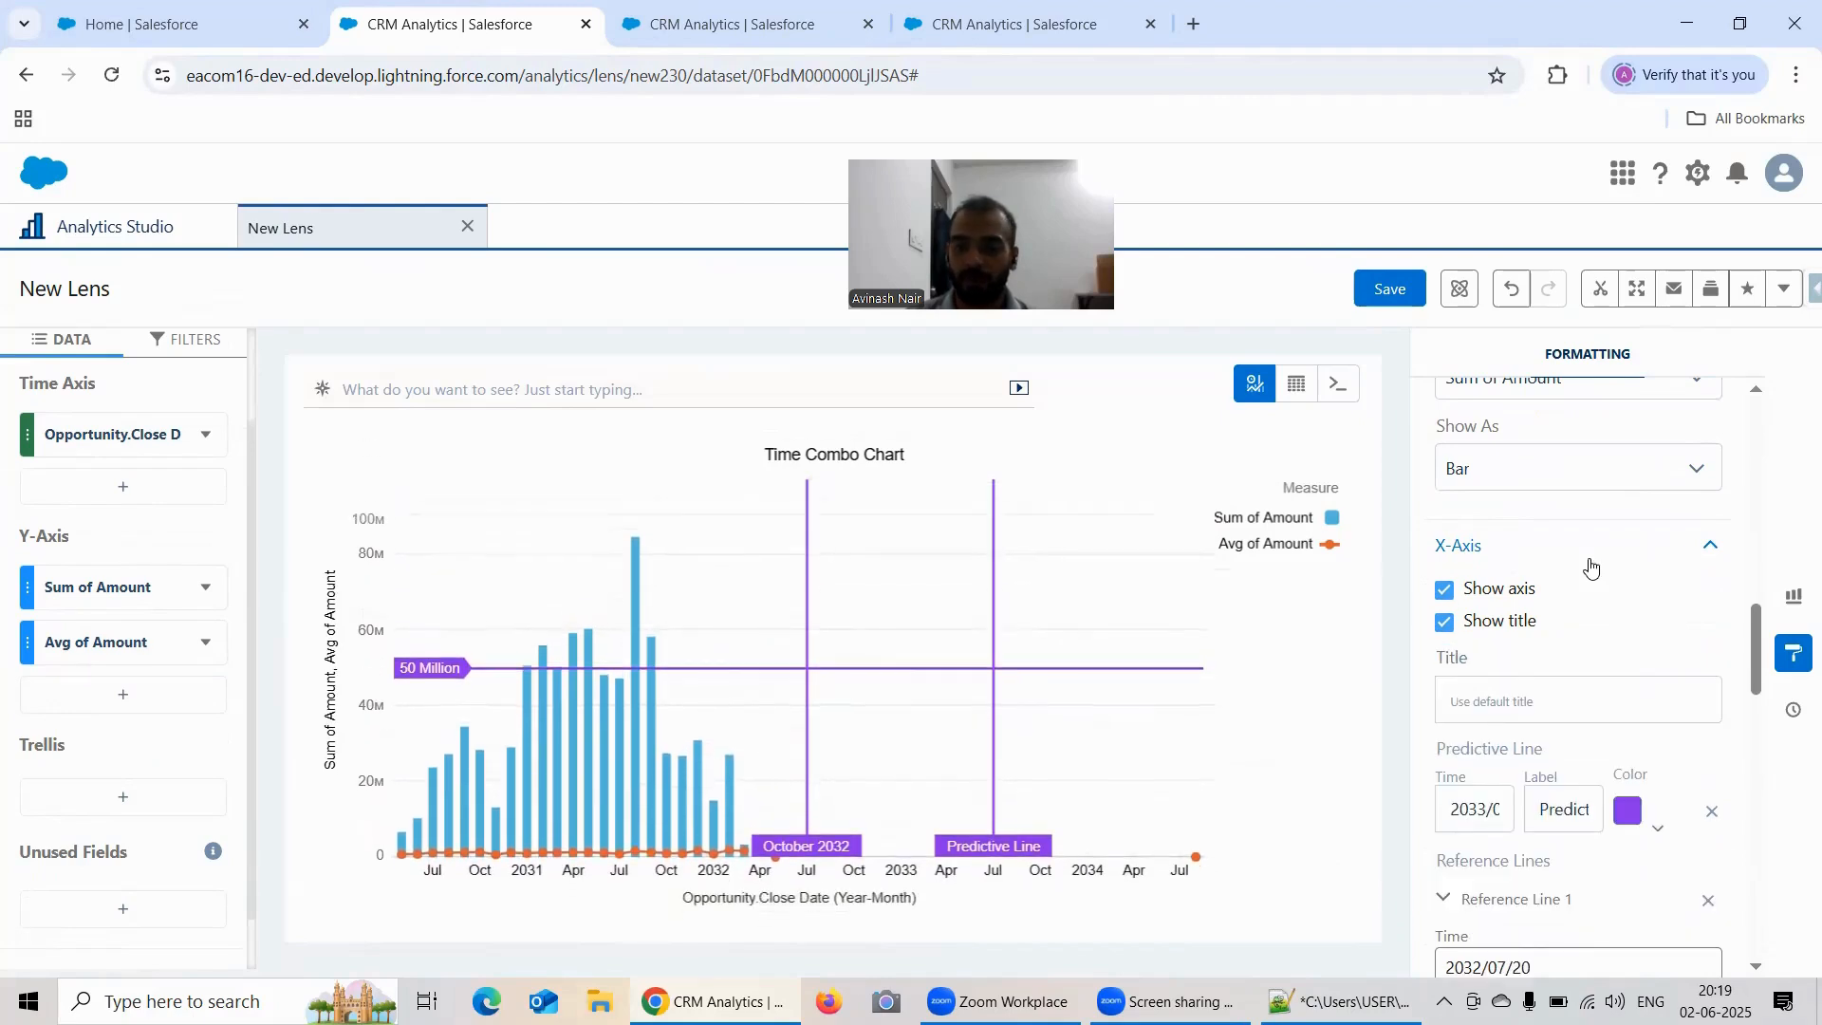
Step: Look through the formatting sections from the left Y-axis, tooltip and chart markers back to the title settings
scroll(1592, 566, down, 9)
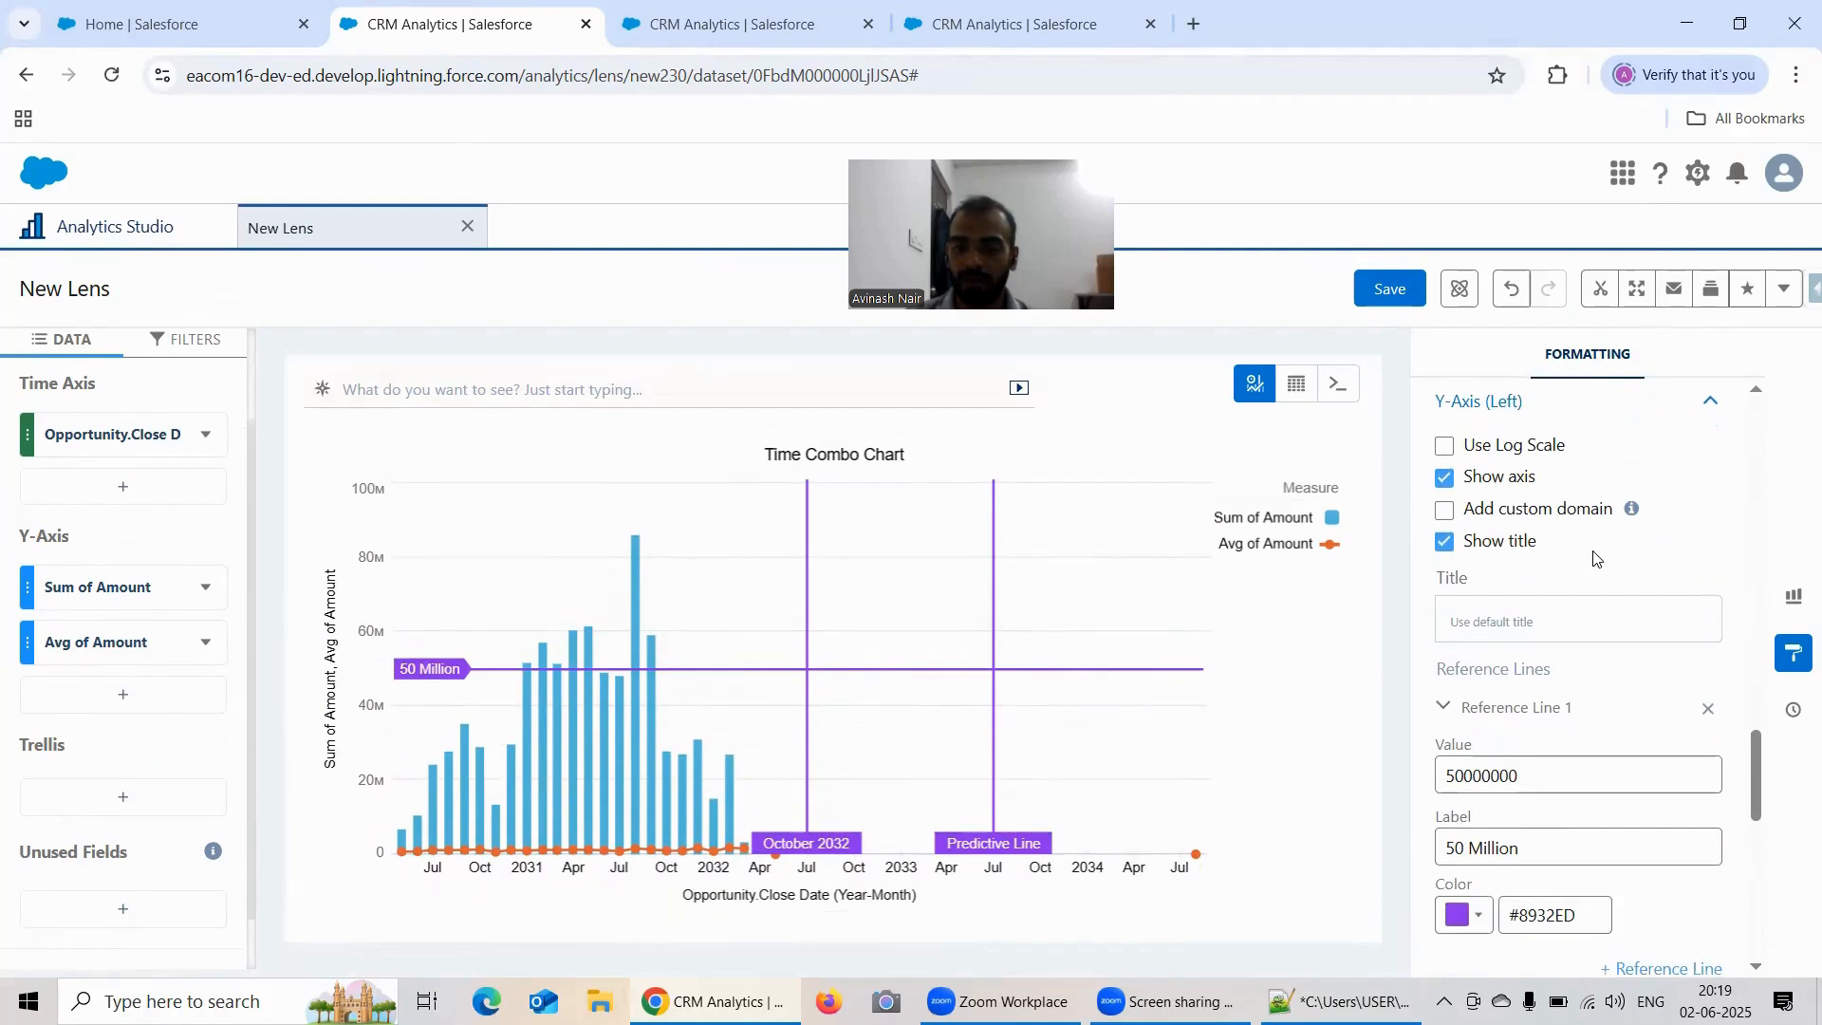
scroll(1595, 558, down, 6)
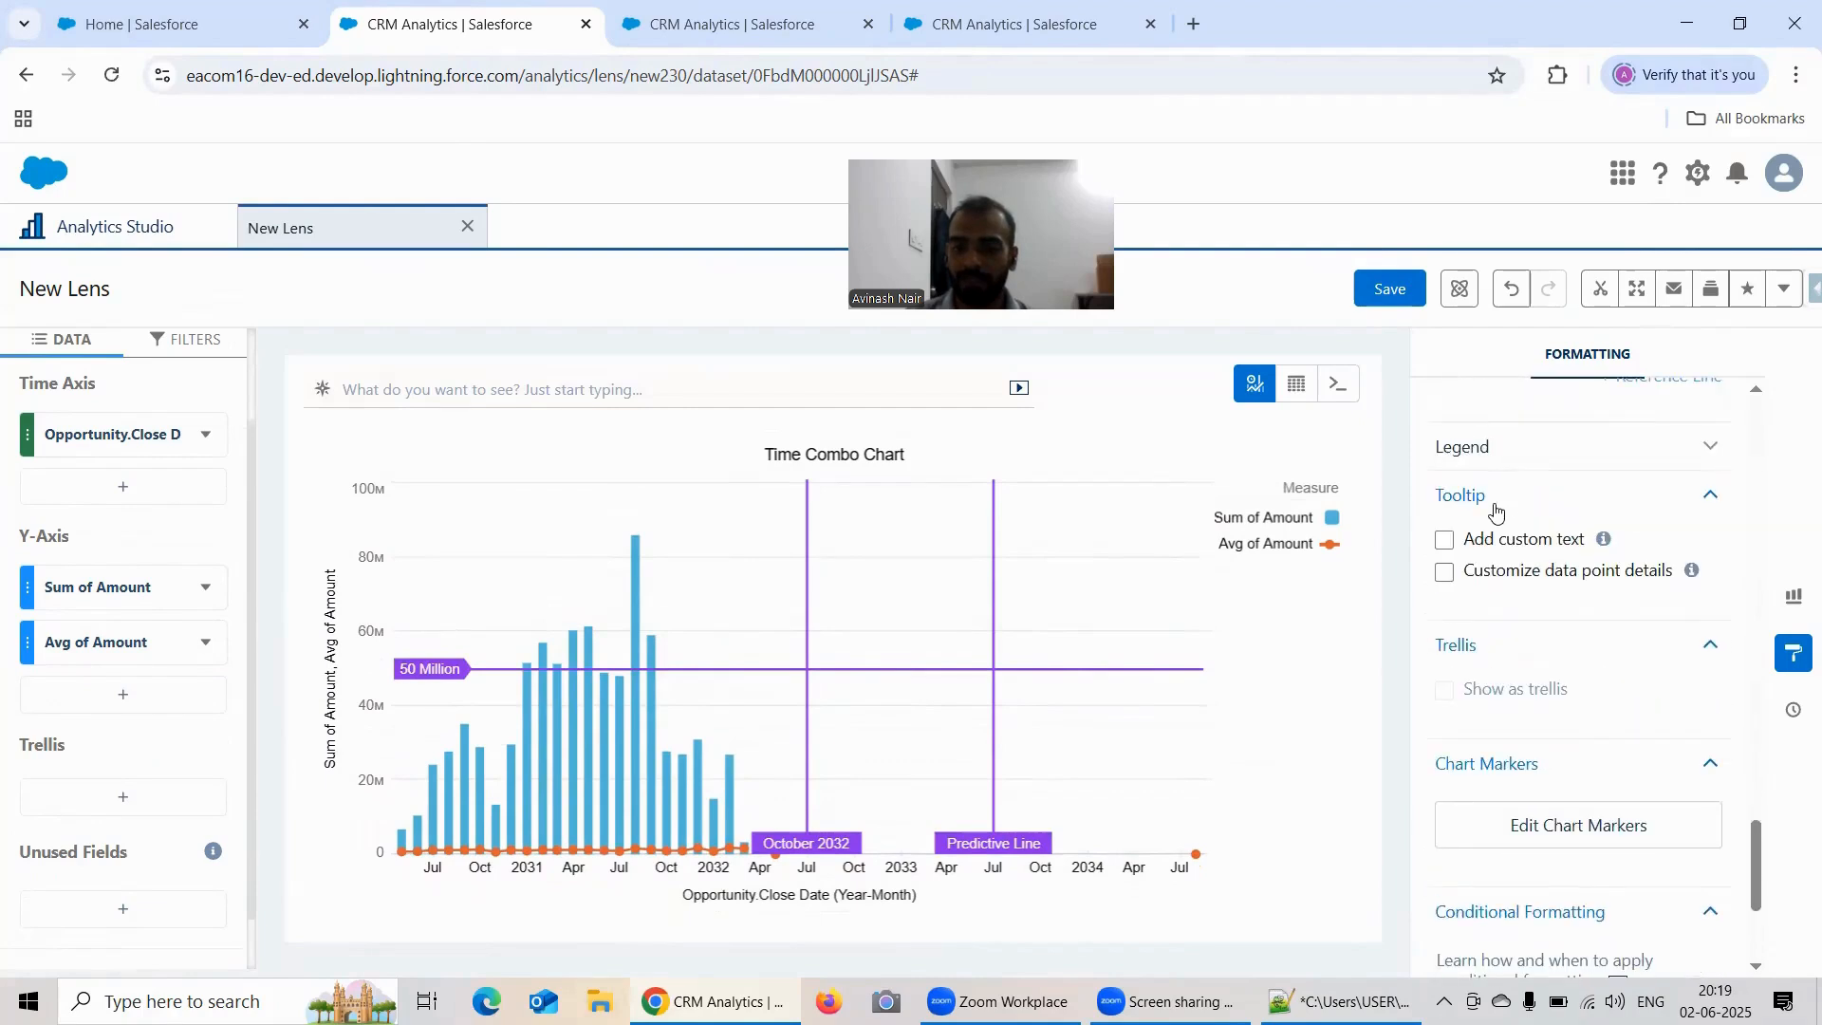
scroll(1496, 513, down, 2)
scroll(1499, 513, up, 10)
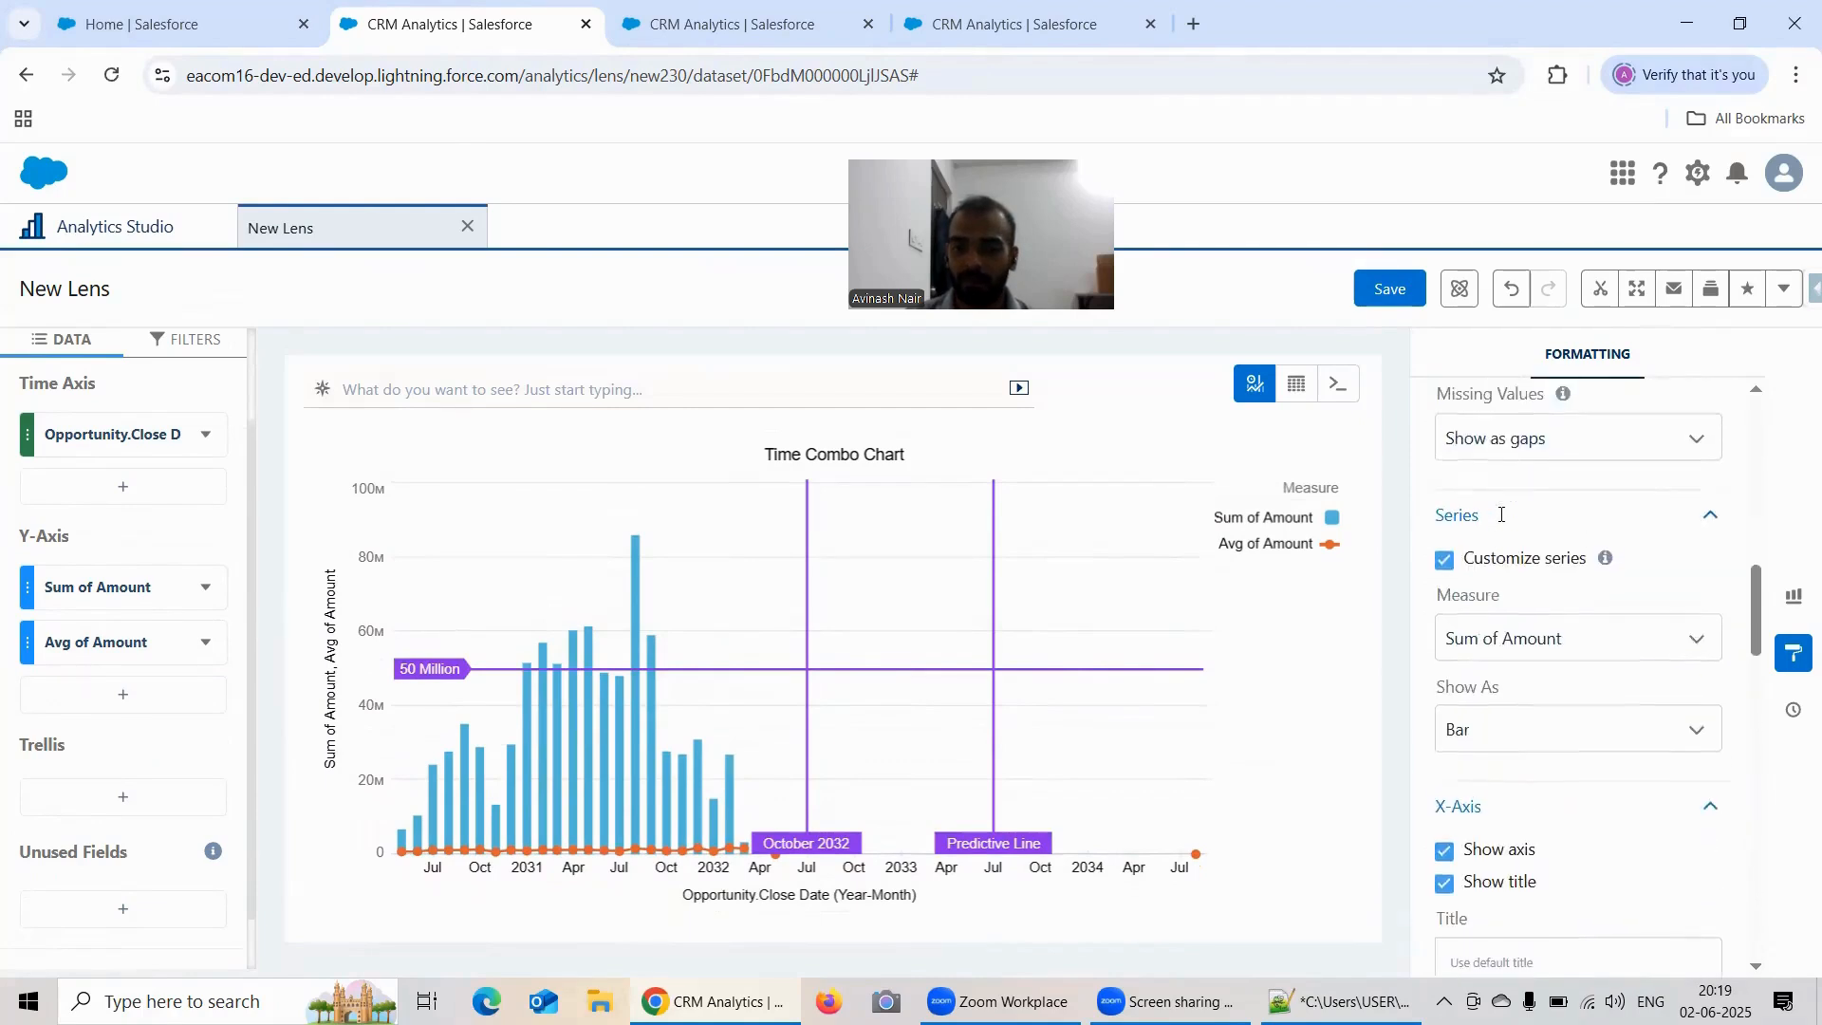
scroll(1502, 514, up, 8)
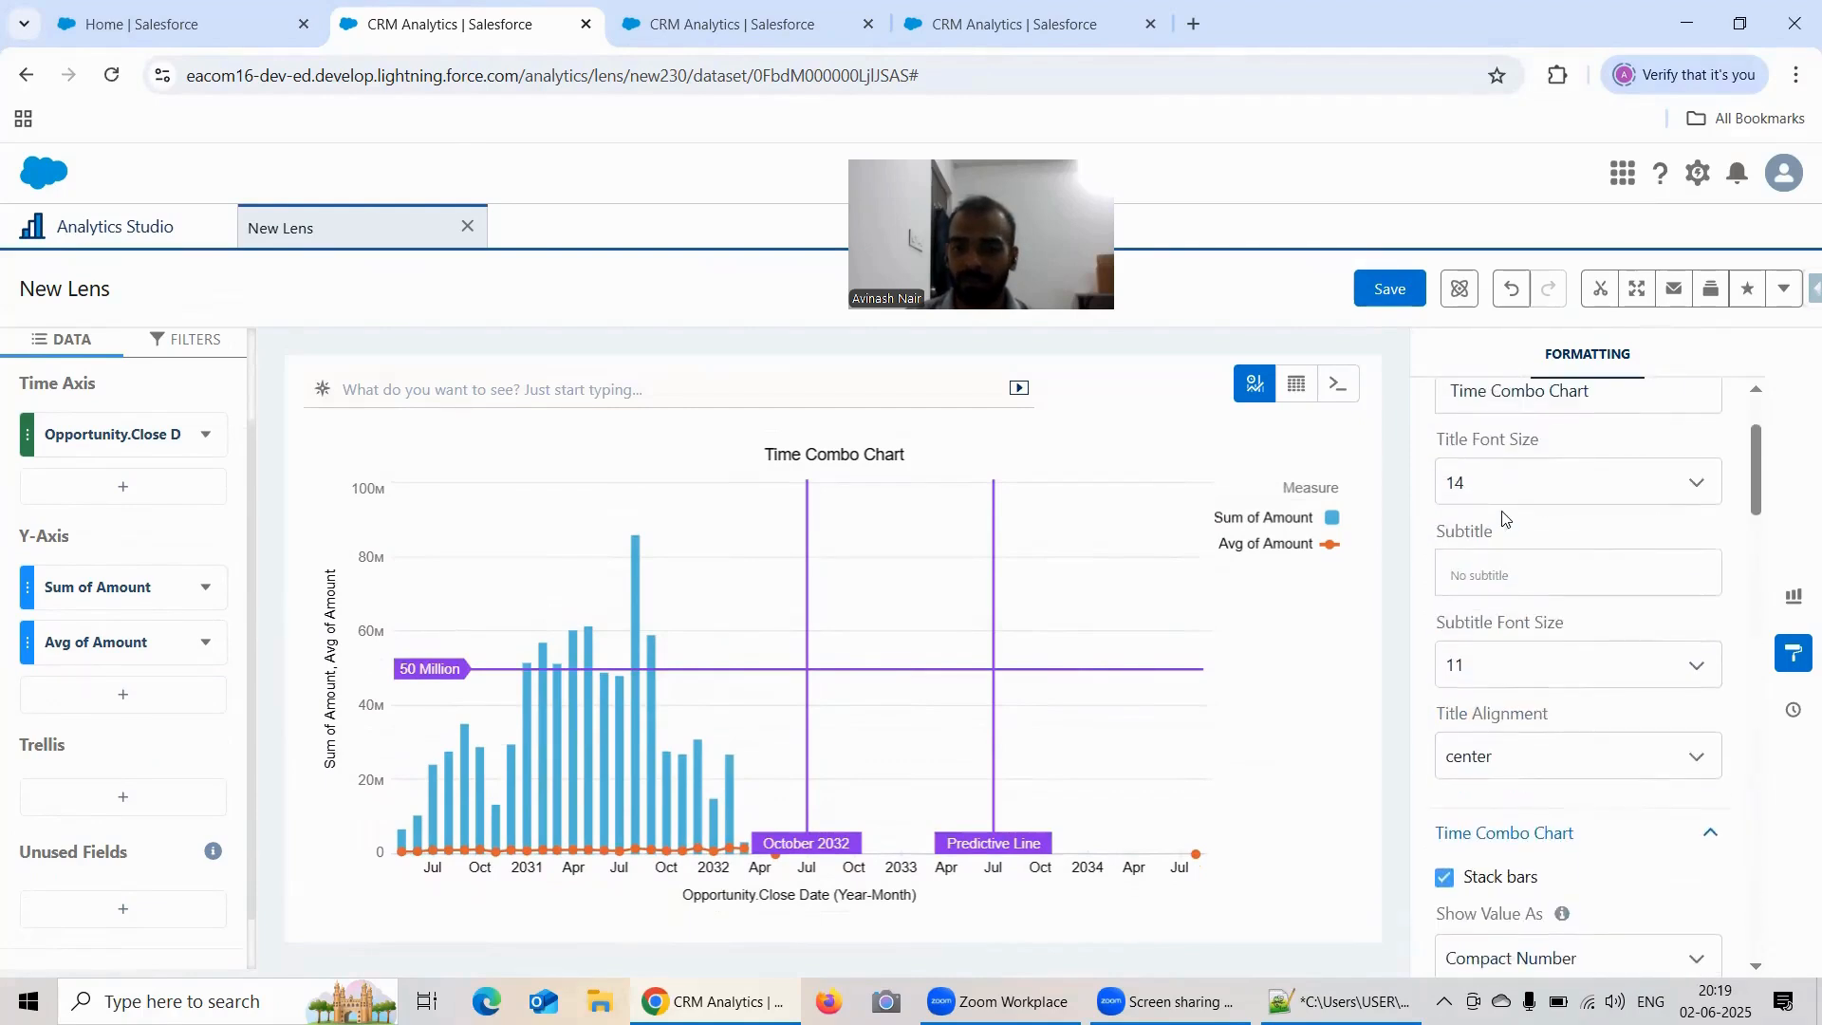
scroll(1503, 514, down, 5)
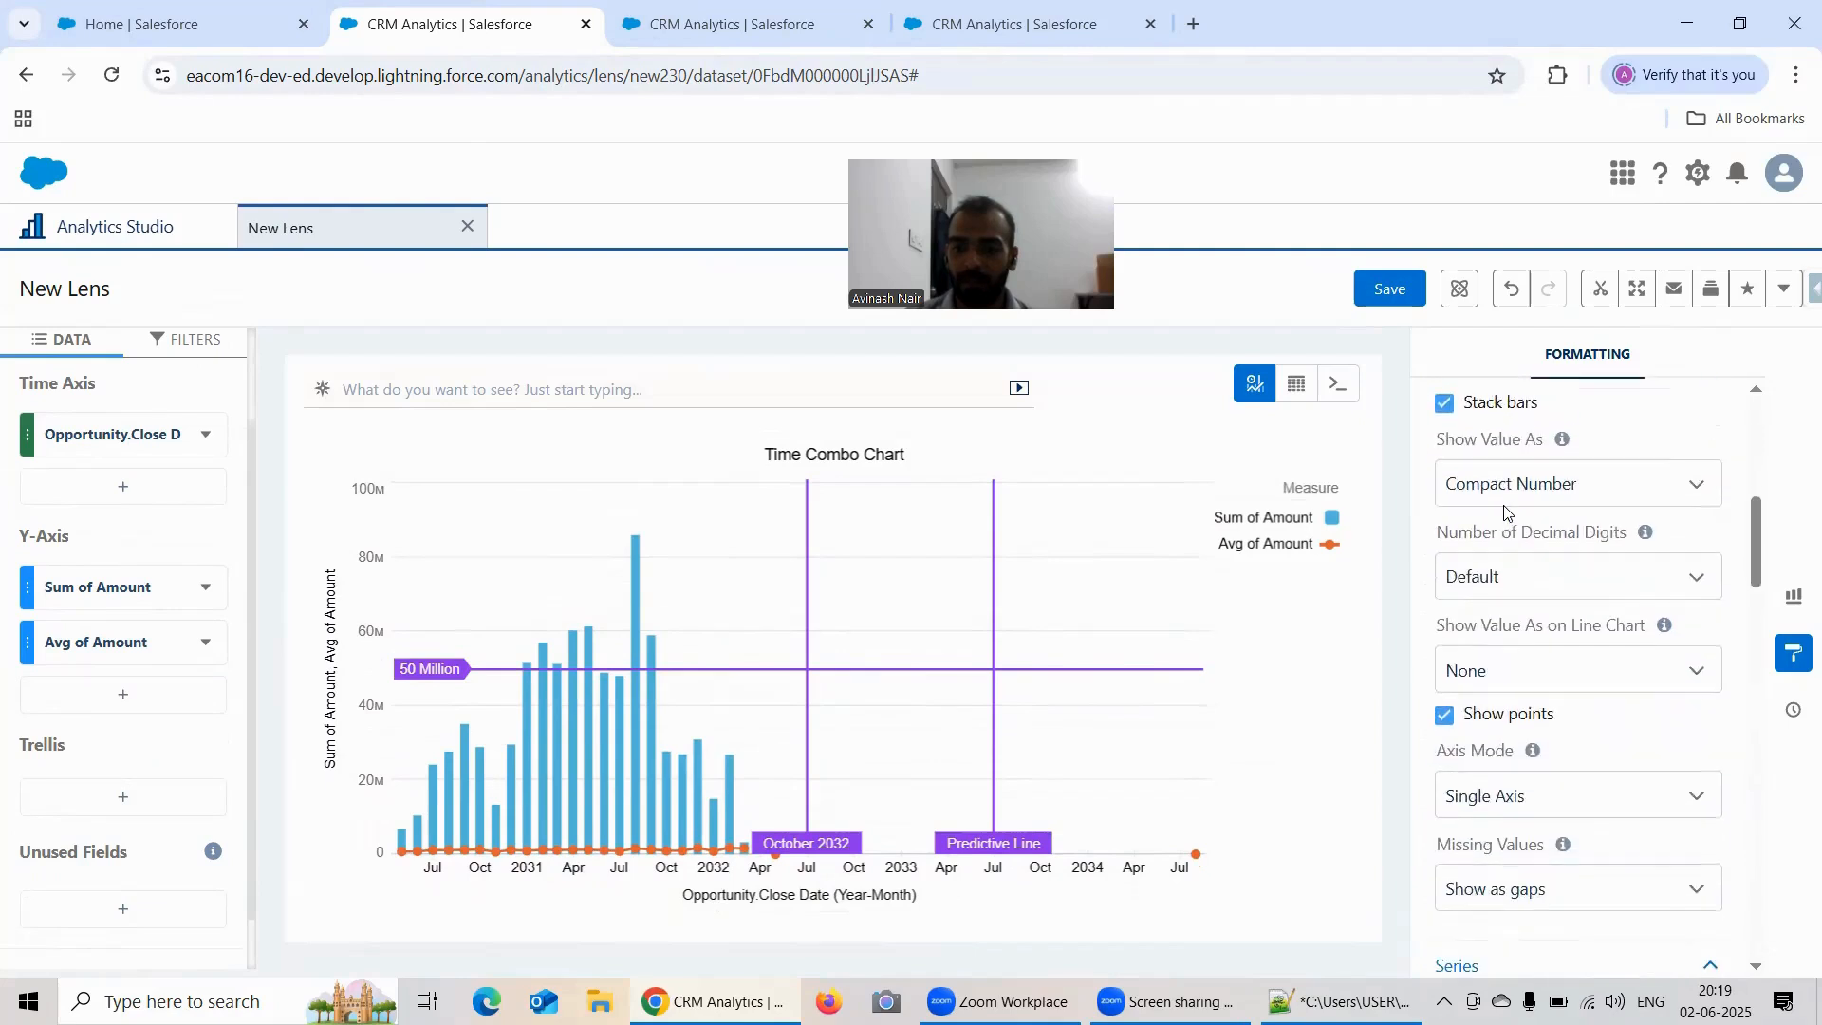
Step: Examine the Axis Mode and Missing Values options of the Time Combo chart, keeping Single Axis and Show as gaps
scroll(1525, 554, down, 3)
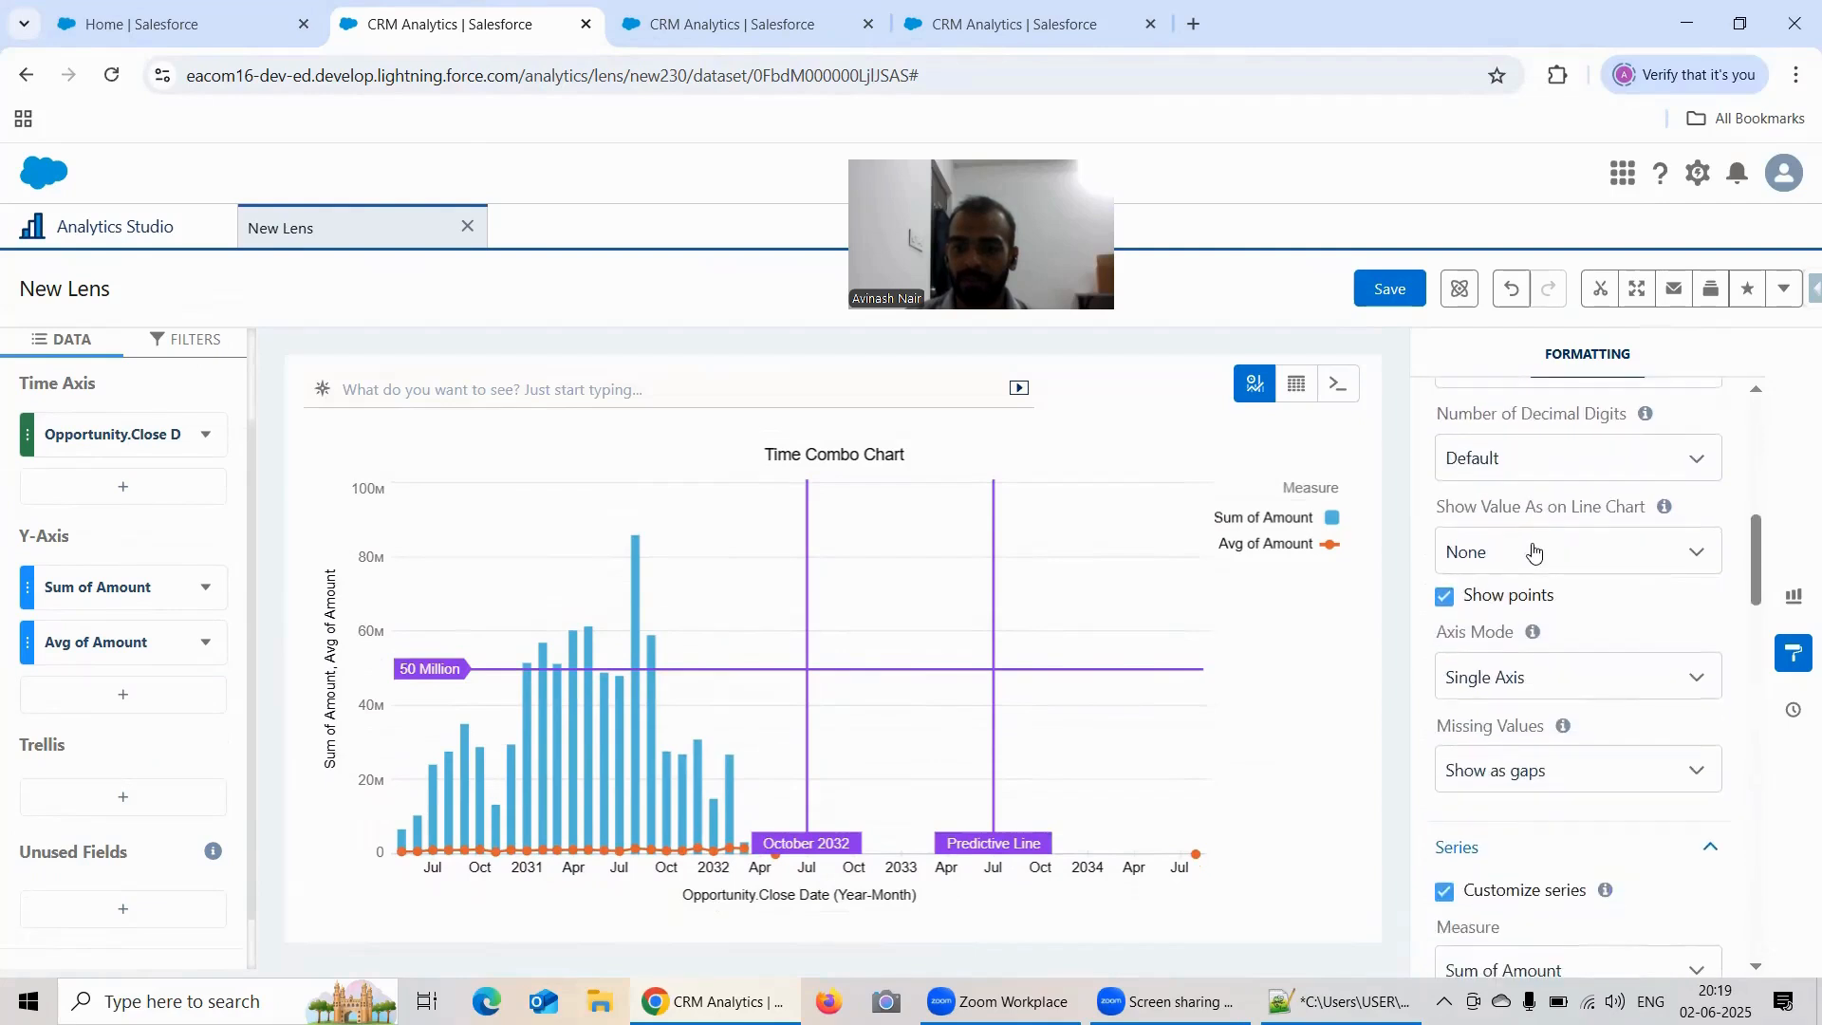
scroll(1563, 508, down, 1)
scroll(1534, 592, down, 2)
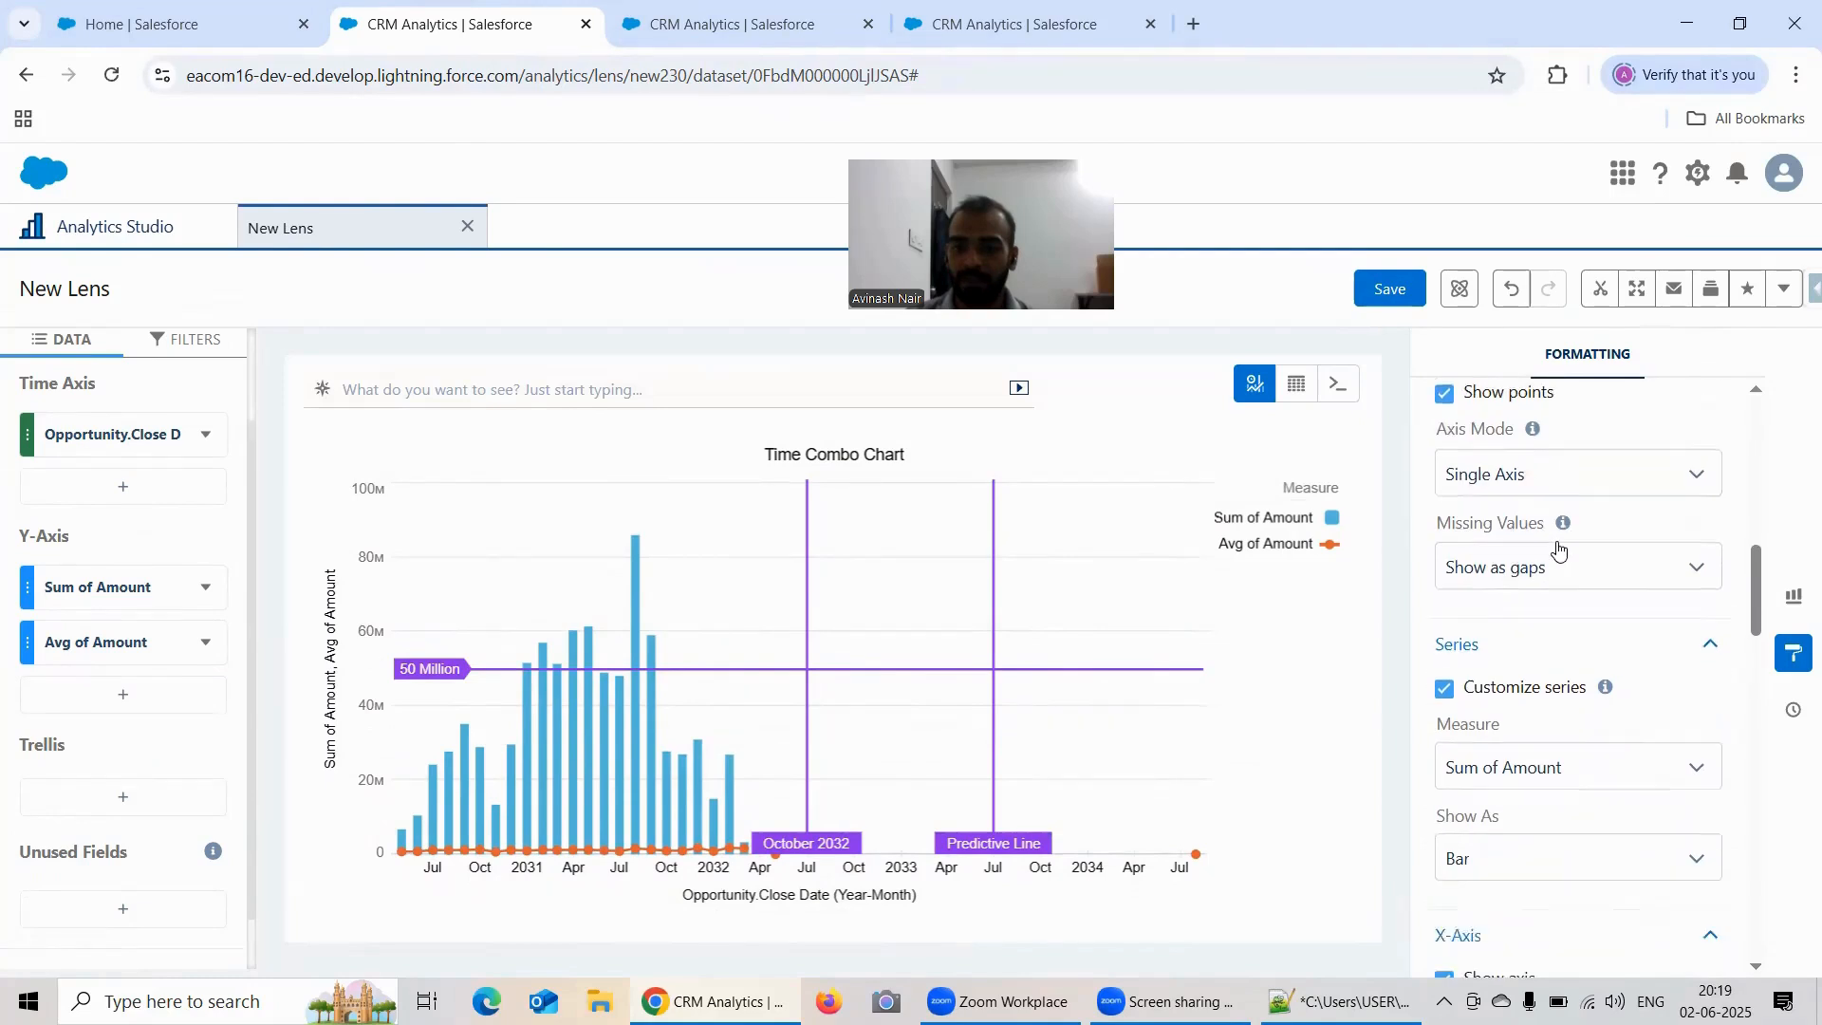
click(1522, 450)
click(1522, 453)
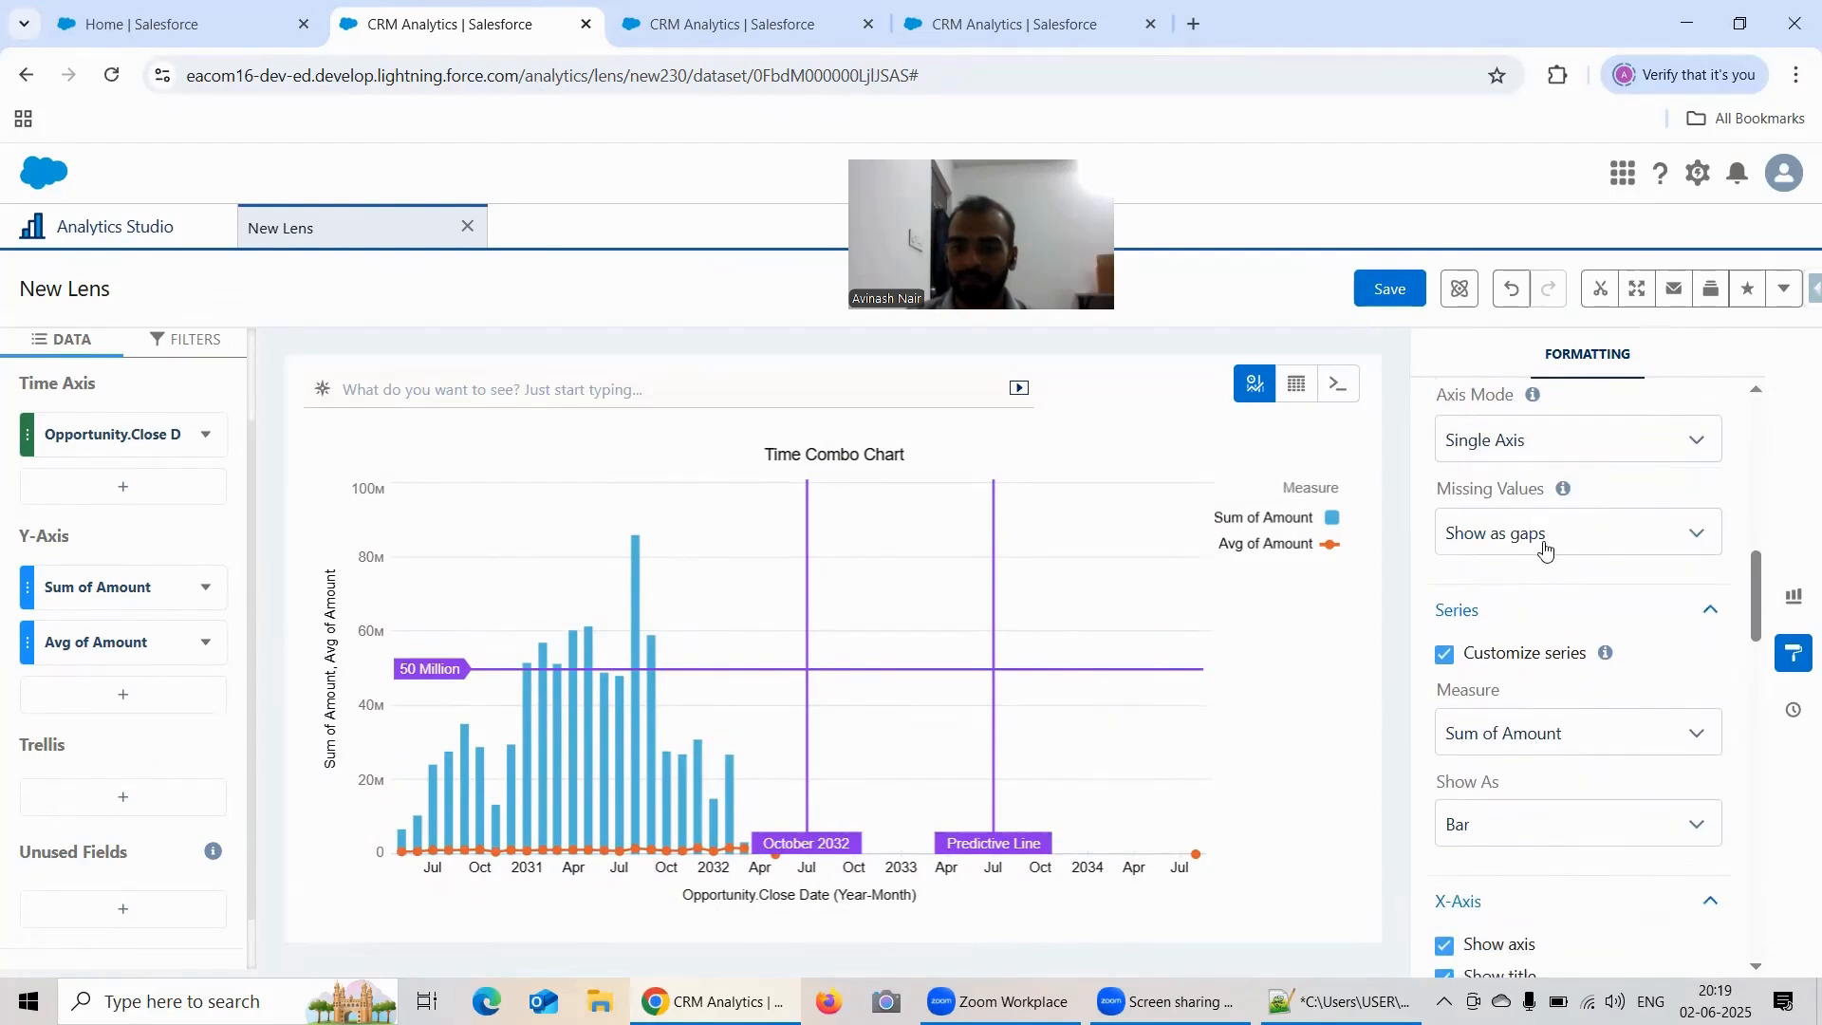
click(1530, 541)
click(1575, 520)
Step: Turn the X-axis display off and on repeatedly to compare the chart with and without its time labels
scroll(1614, 527, down, 4)
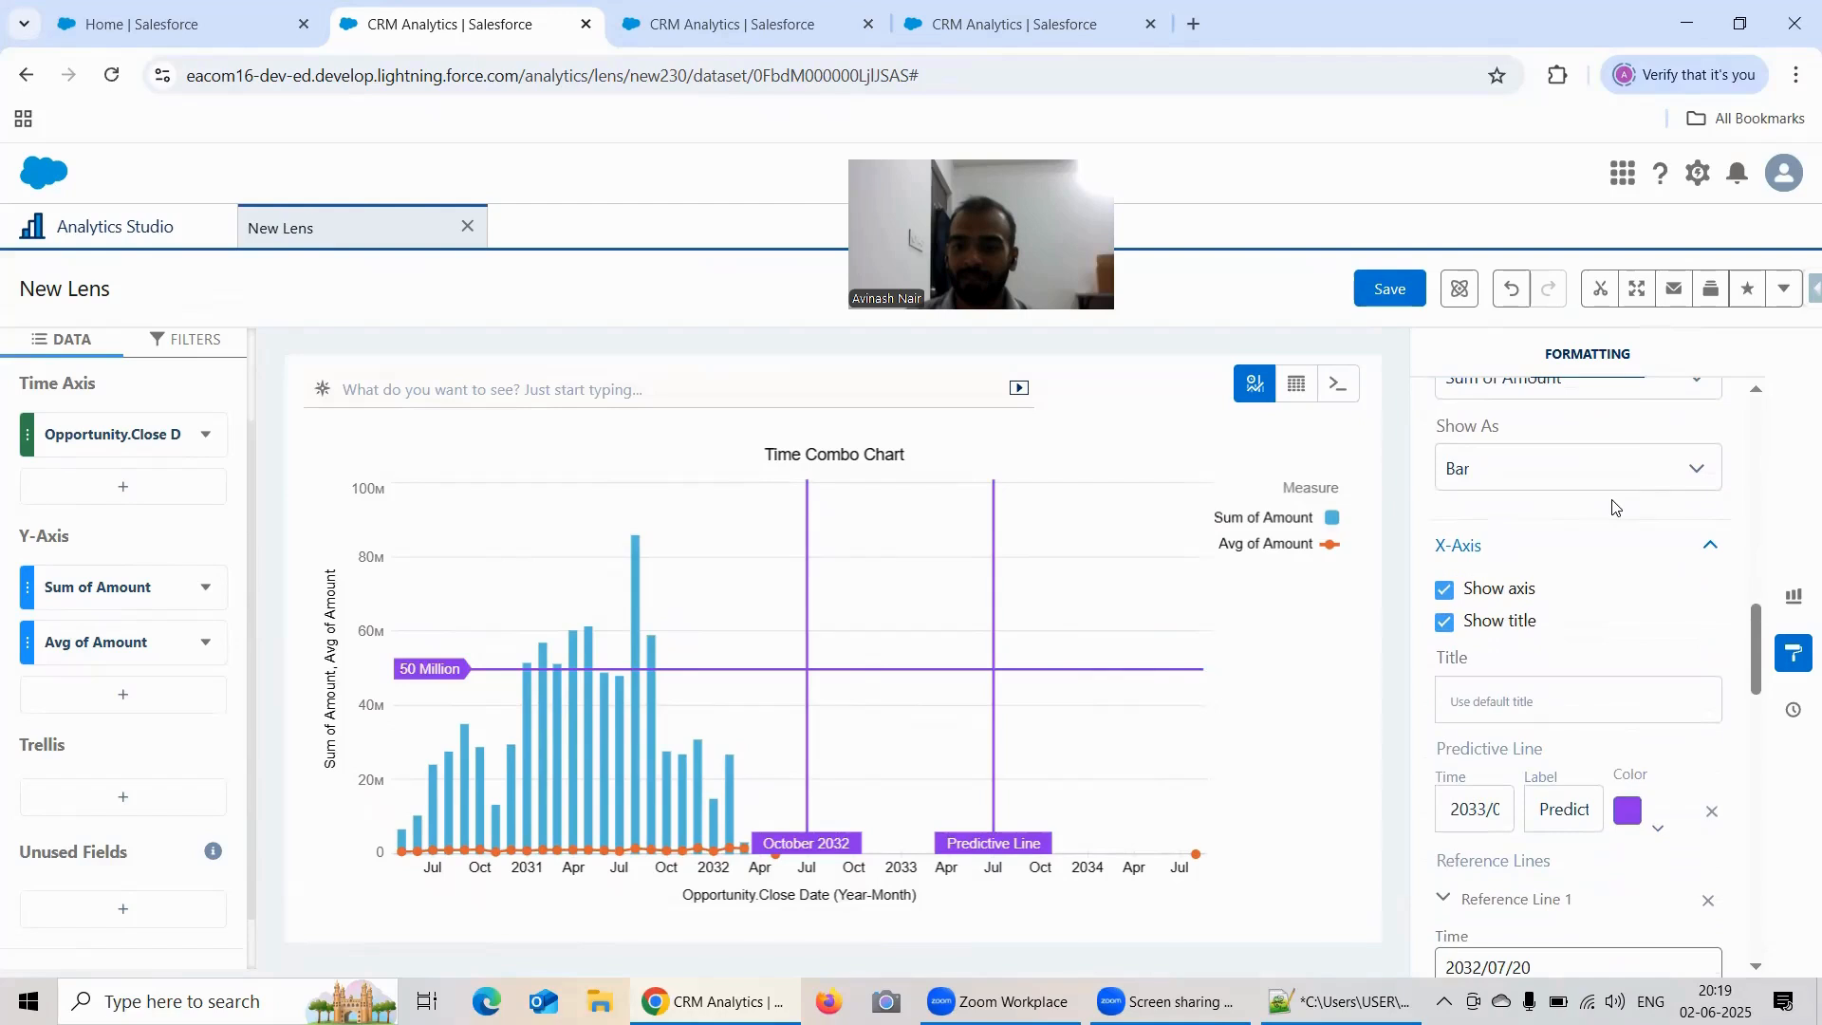
click(1447, 591)
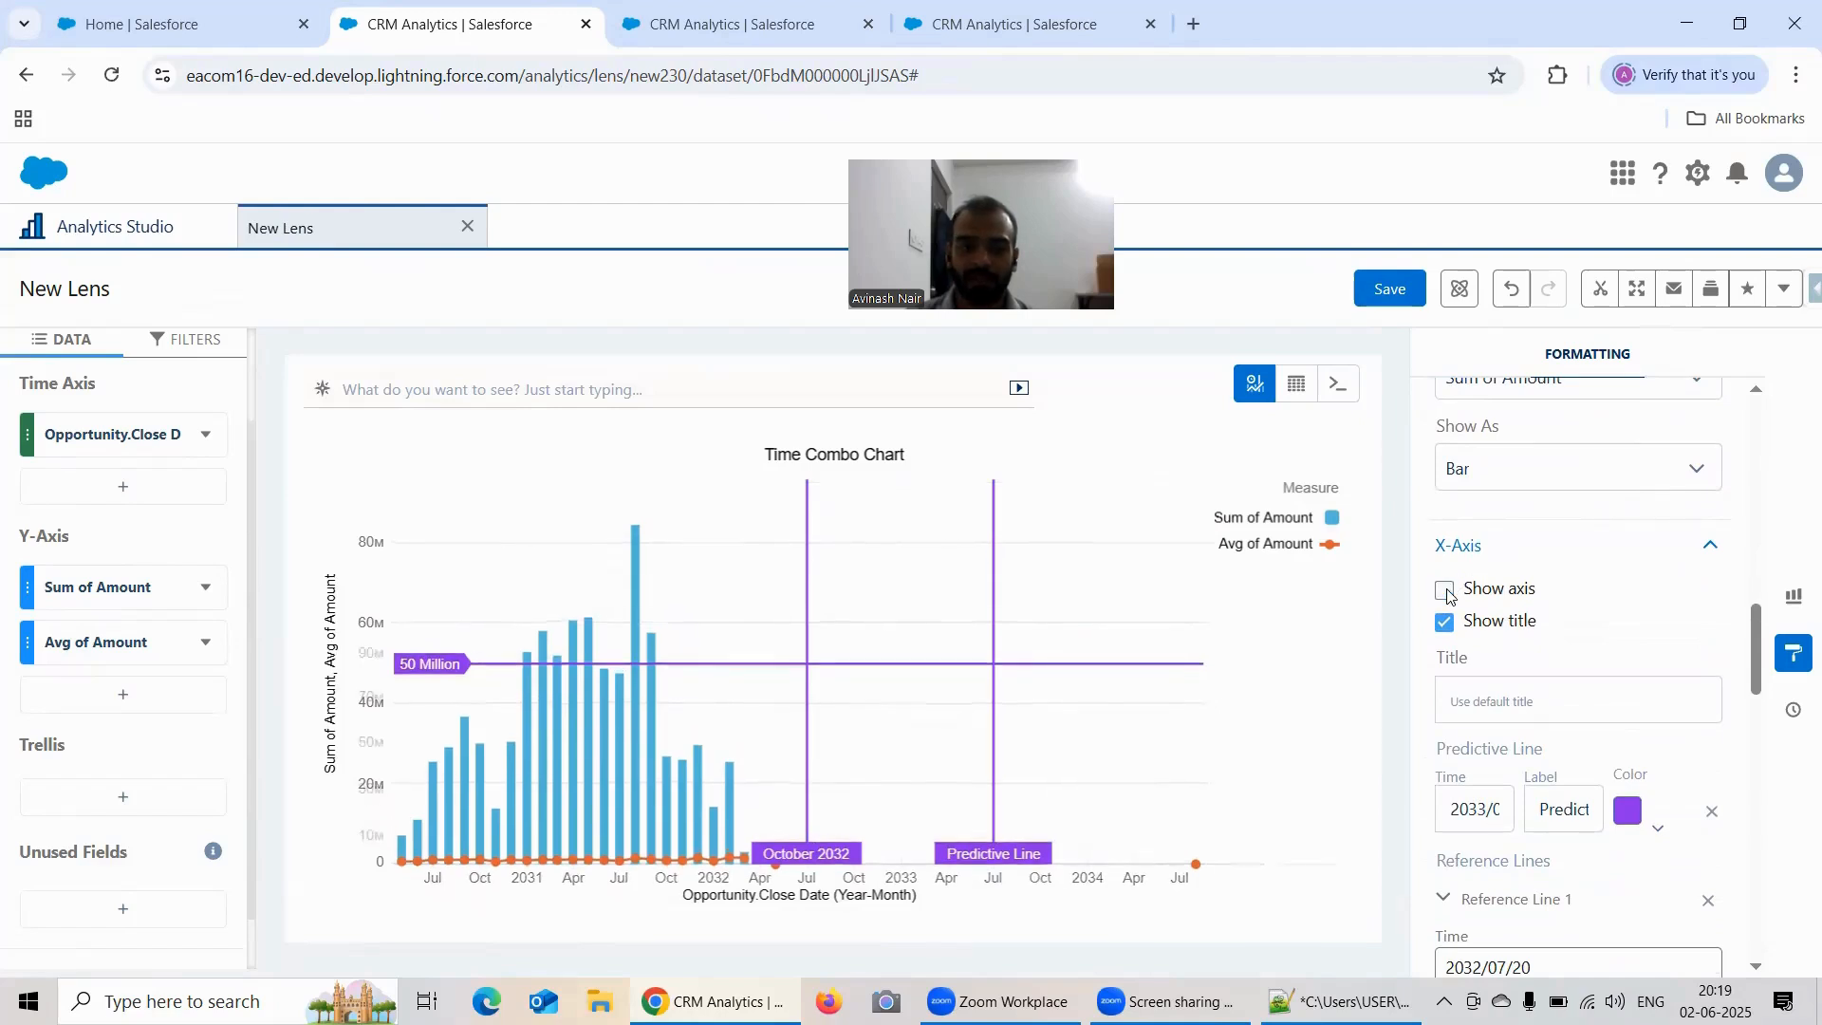
click(1448, 590)
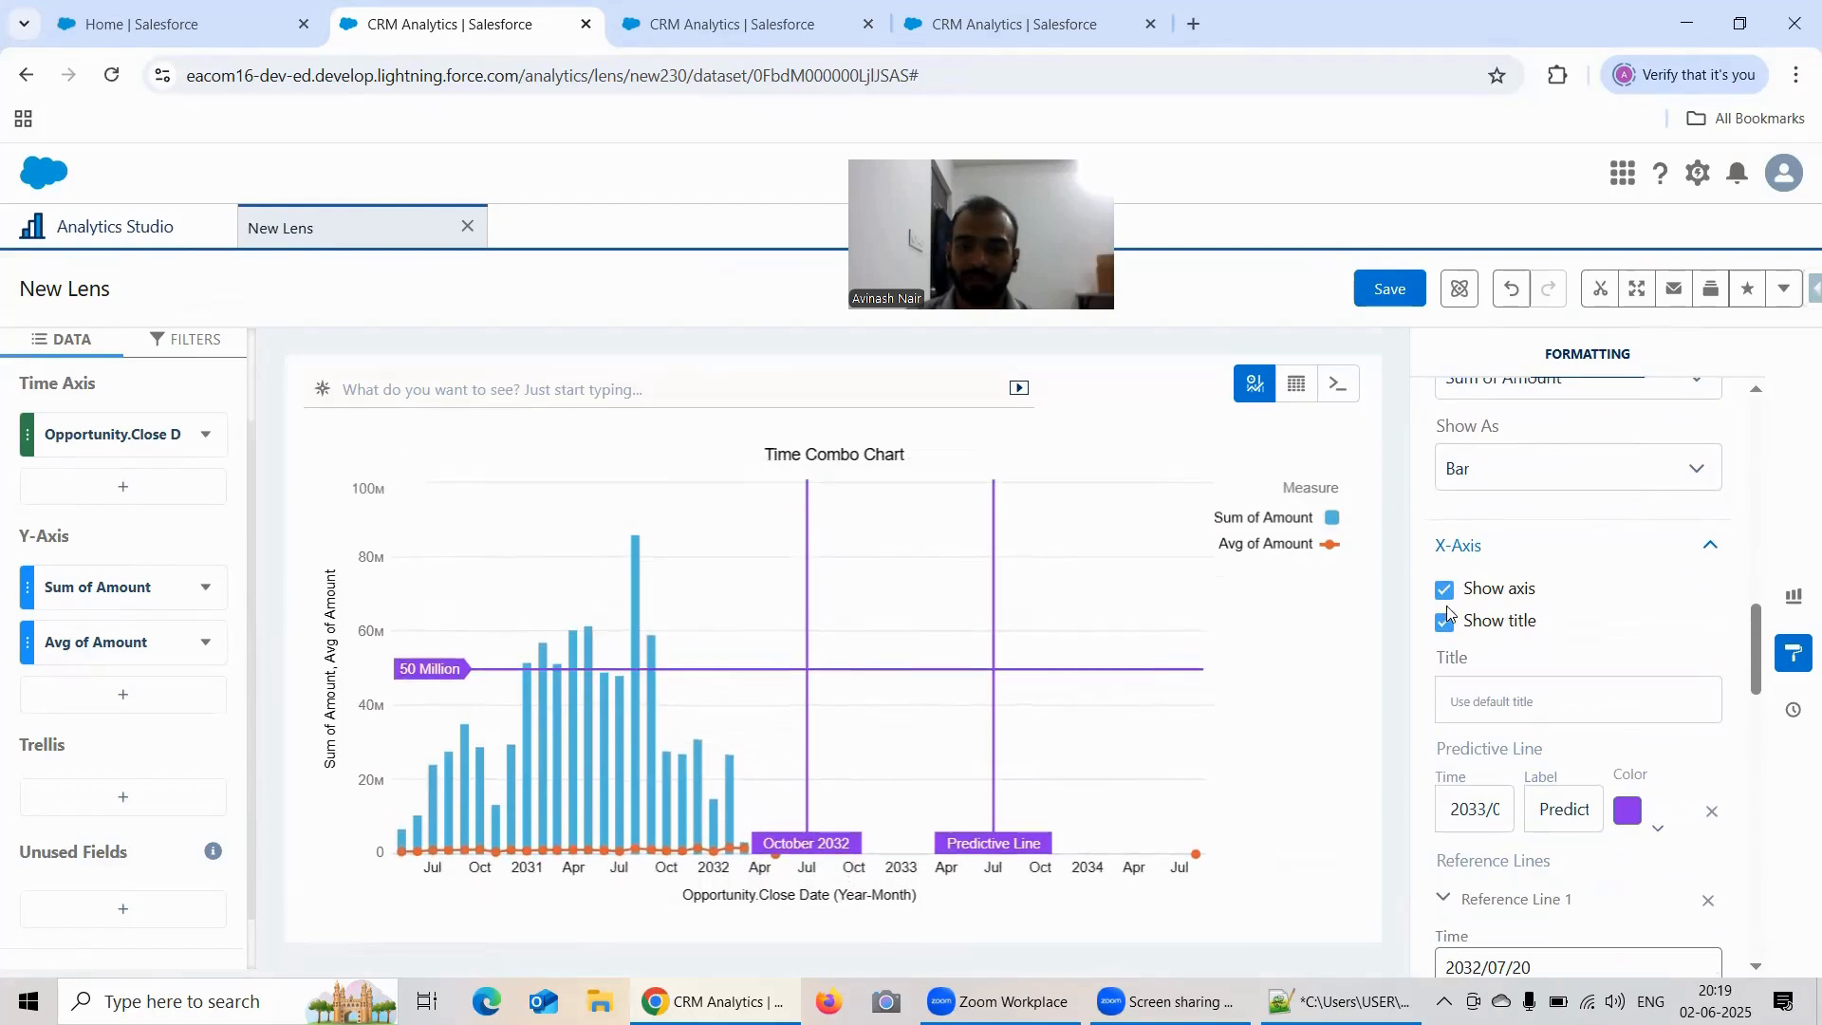
click(1447, 590)
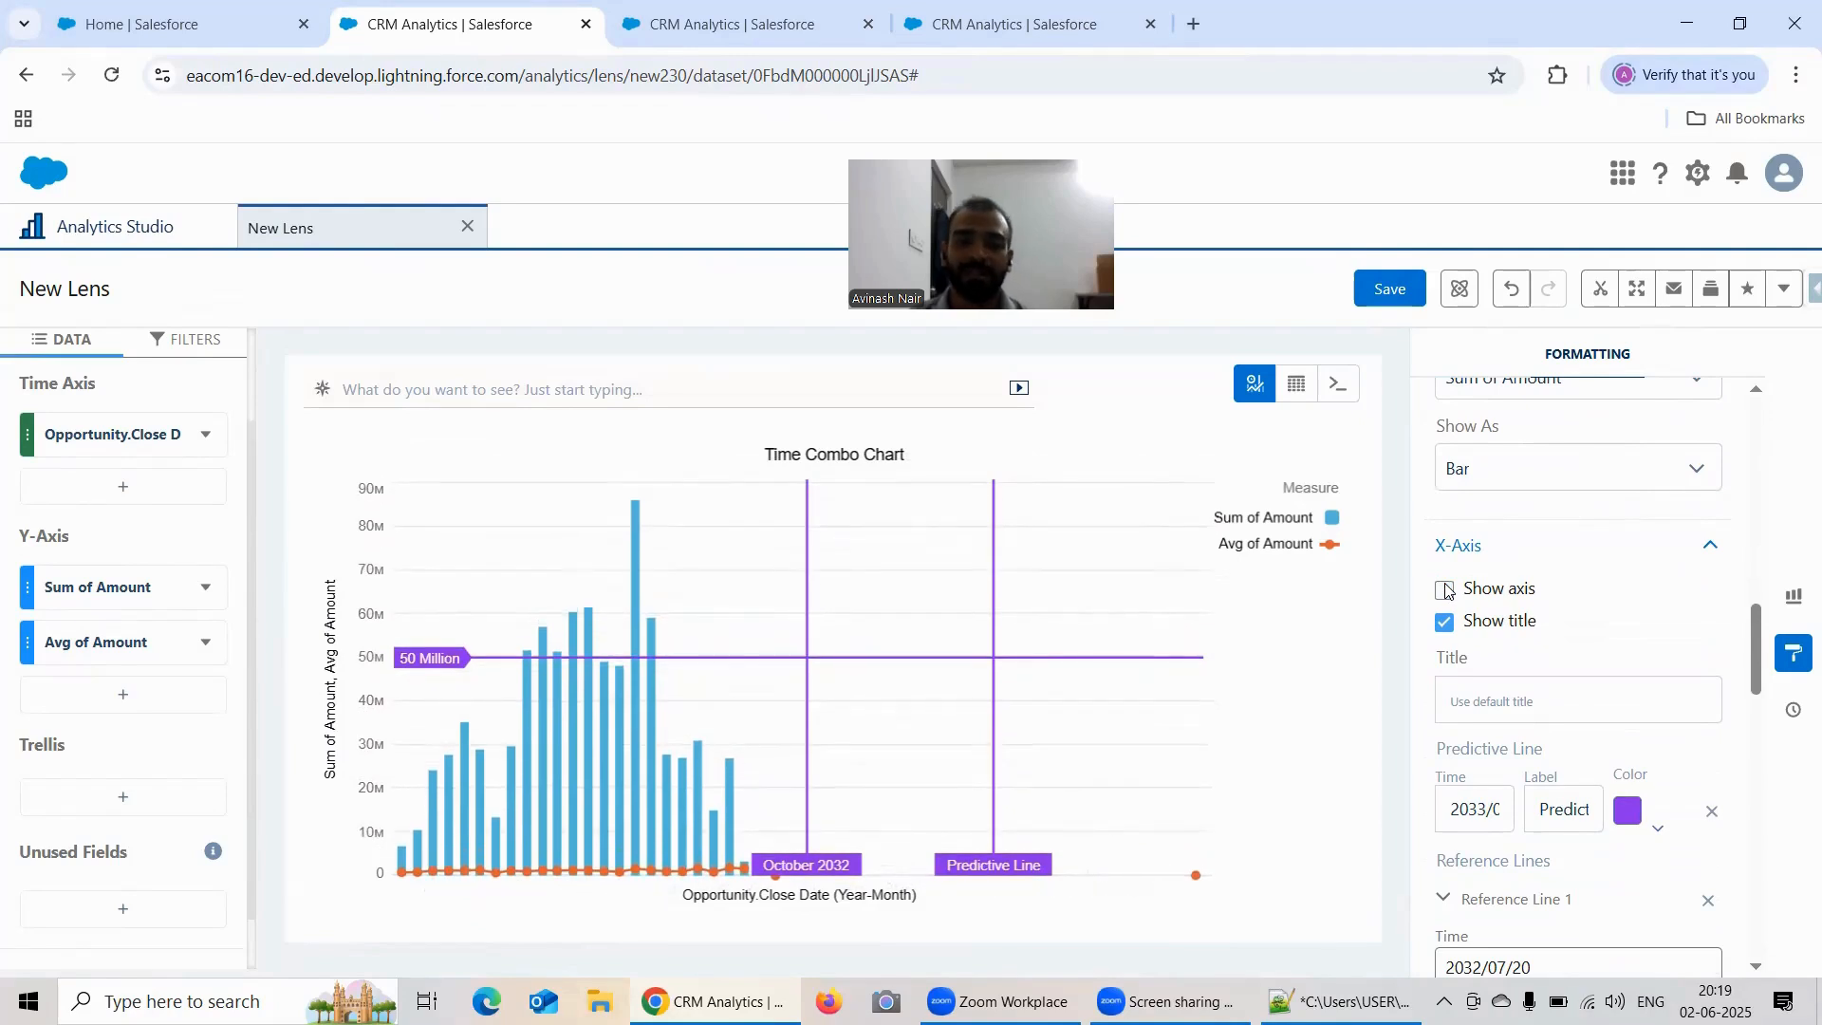
click(1447, 591)
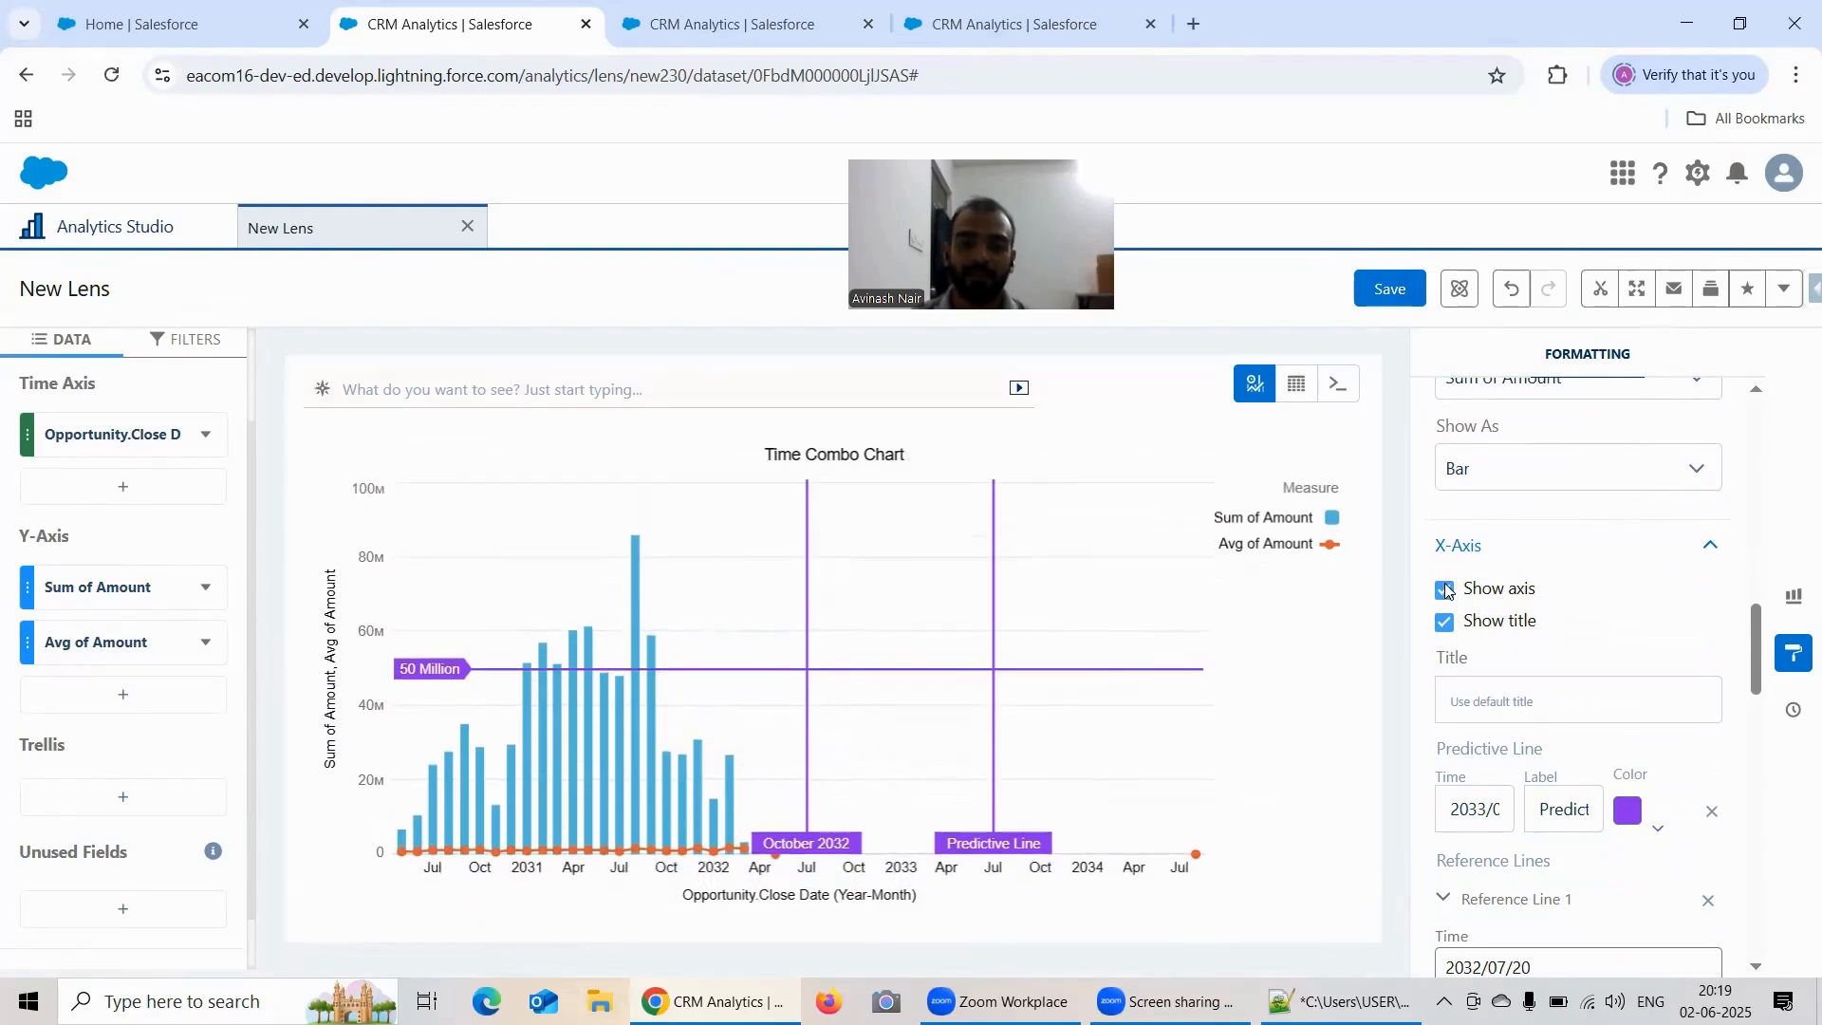
click(1447, 591)
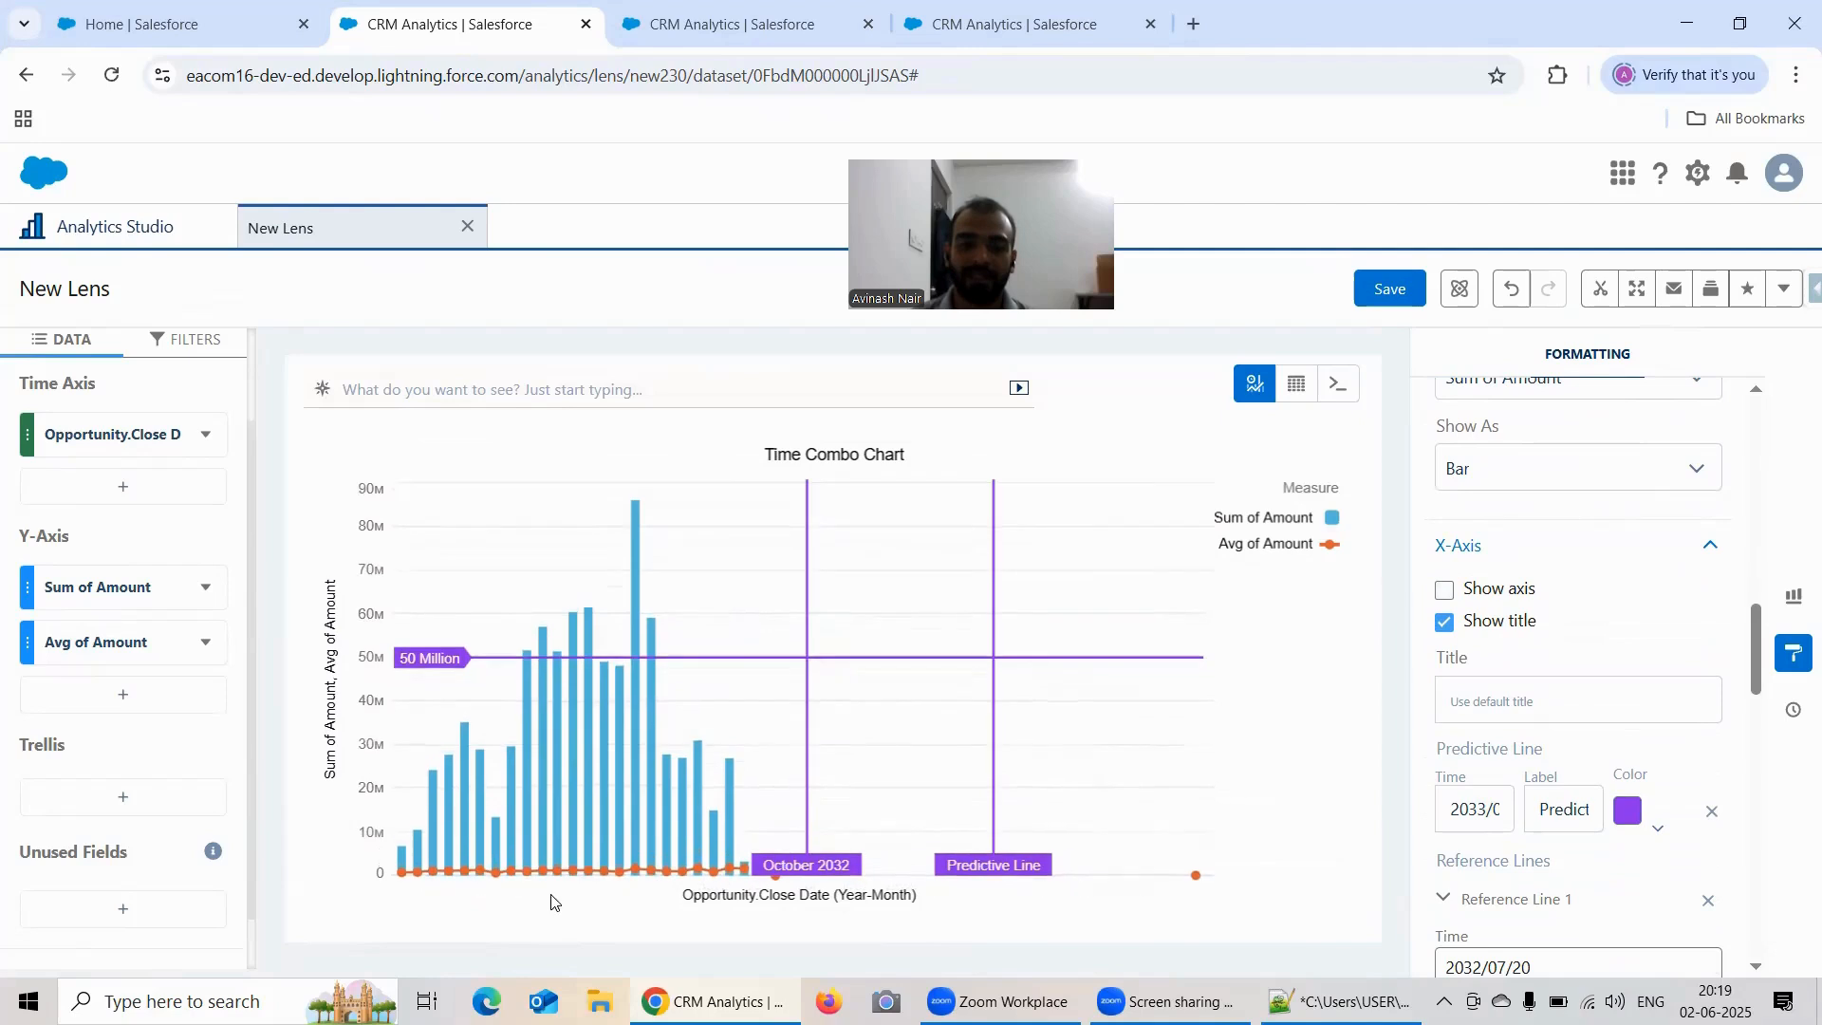
click(1448, 591)
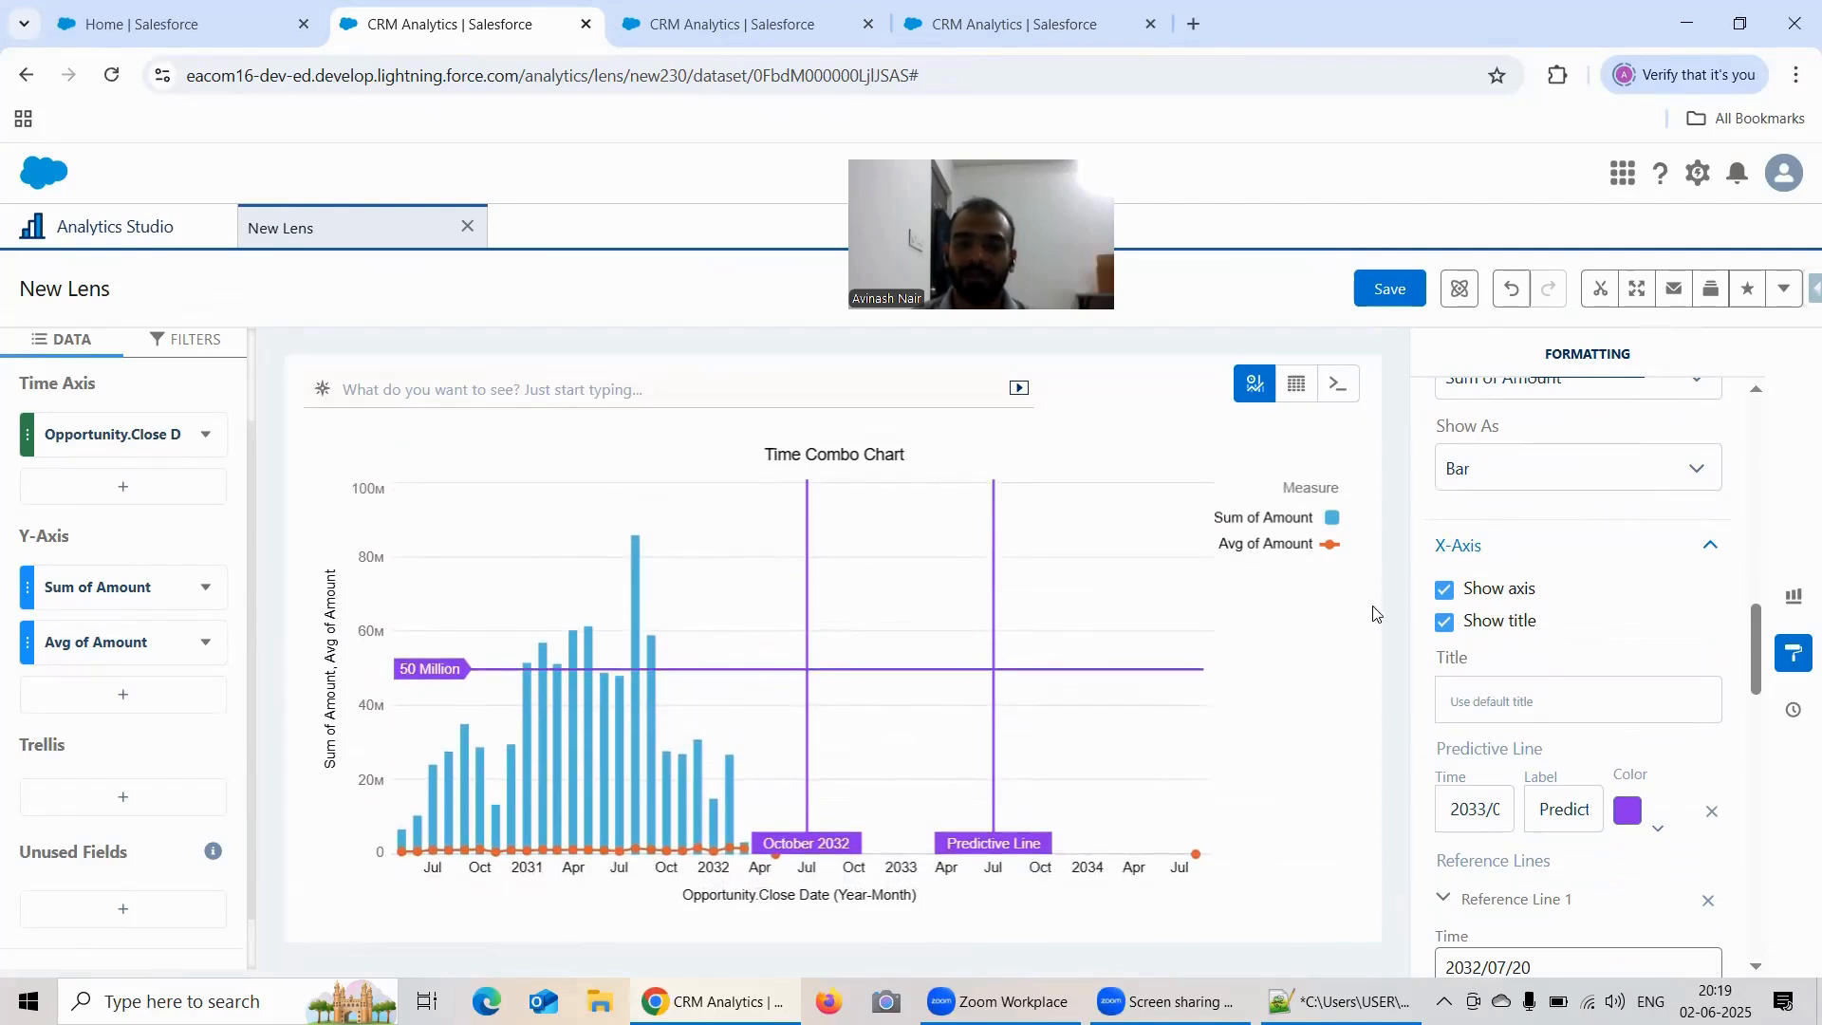
Step: Toggle the left Y-axis title to preview it, leaving the title hidden
scroll(1618, 596, down, 7)
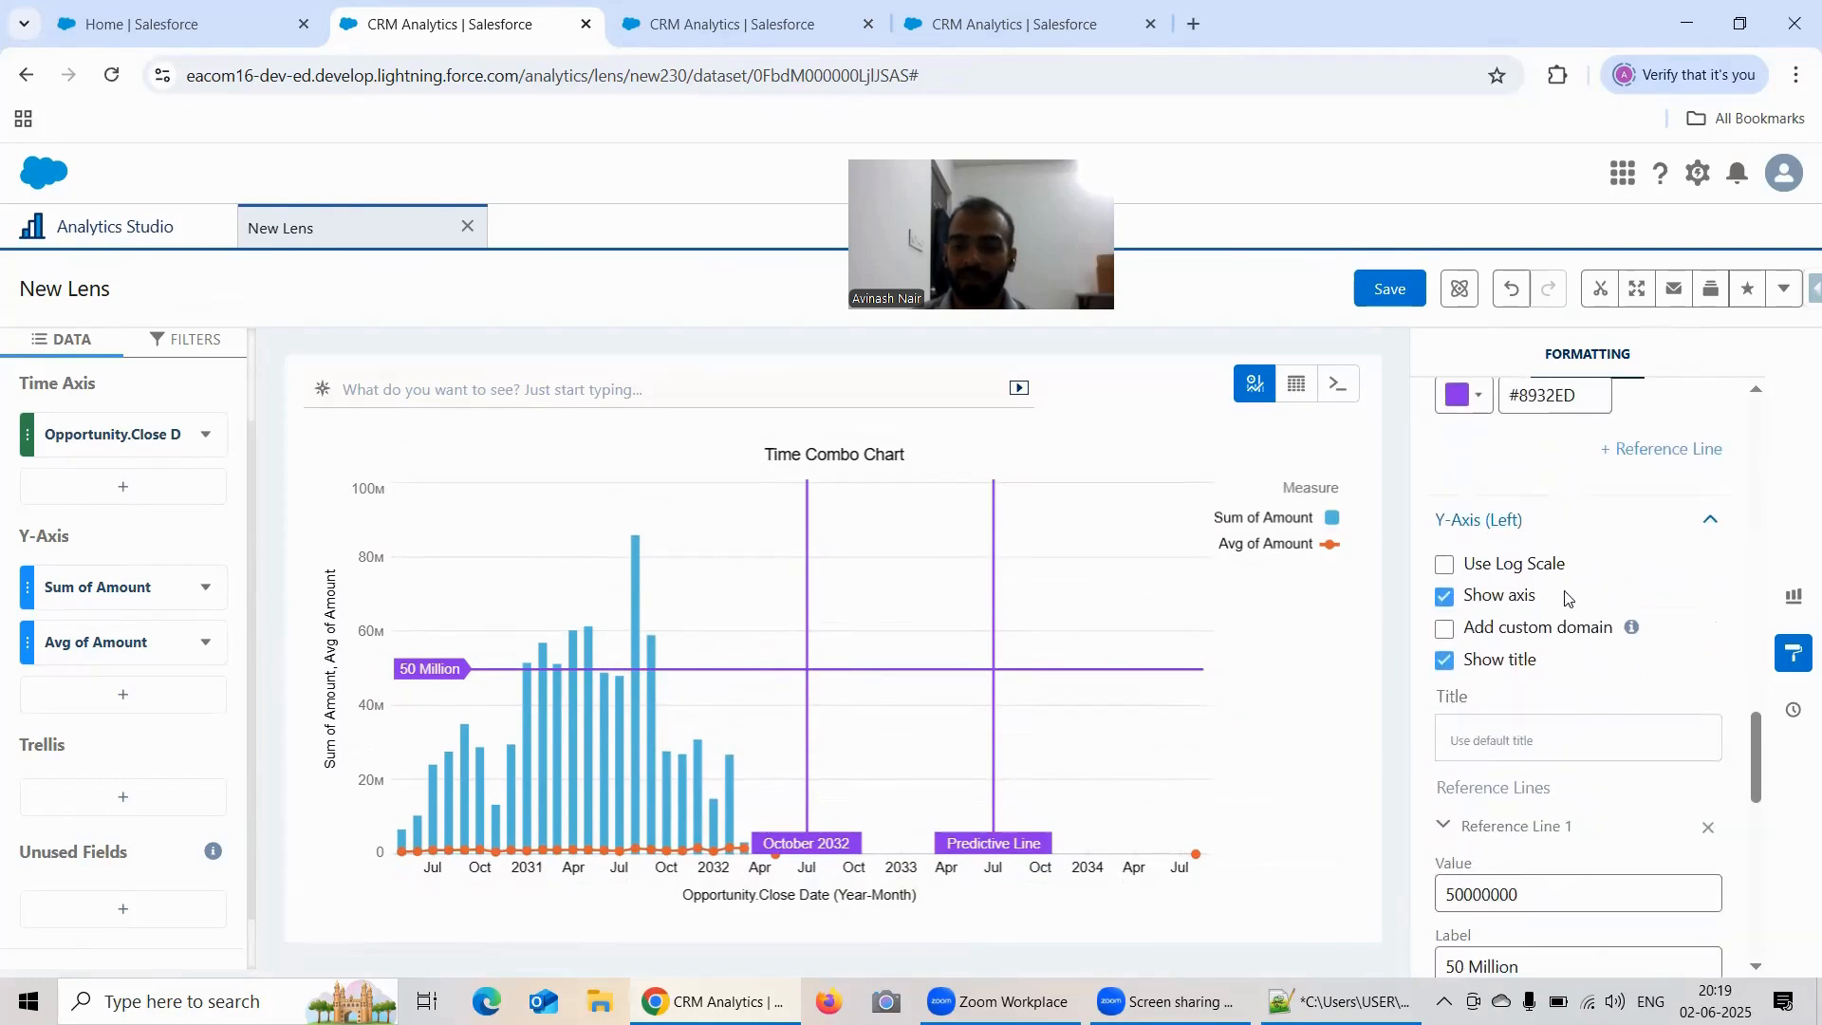
click(1444, 661)
click(1444, 660)
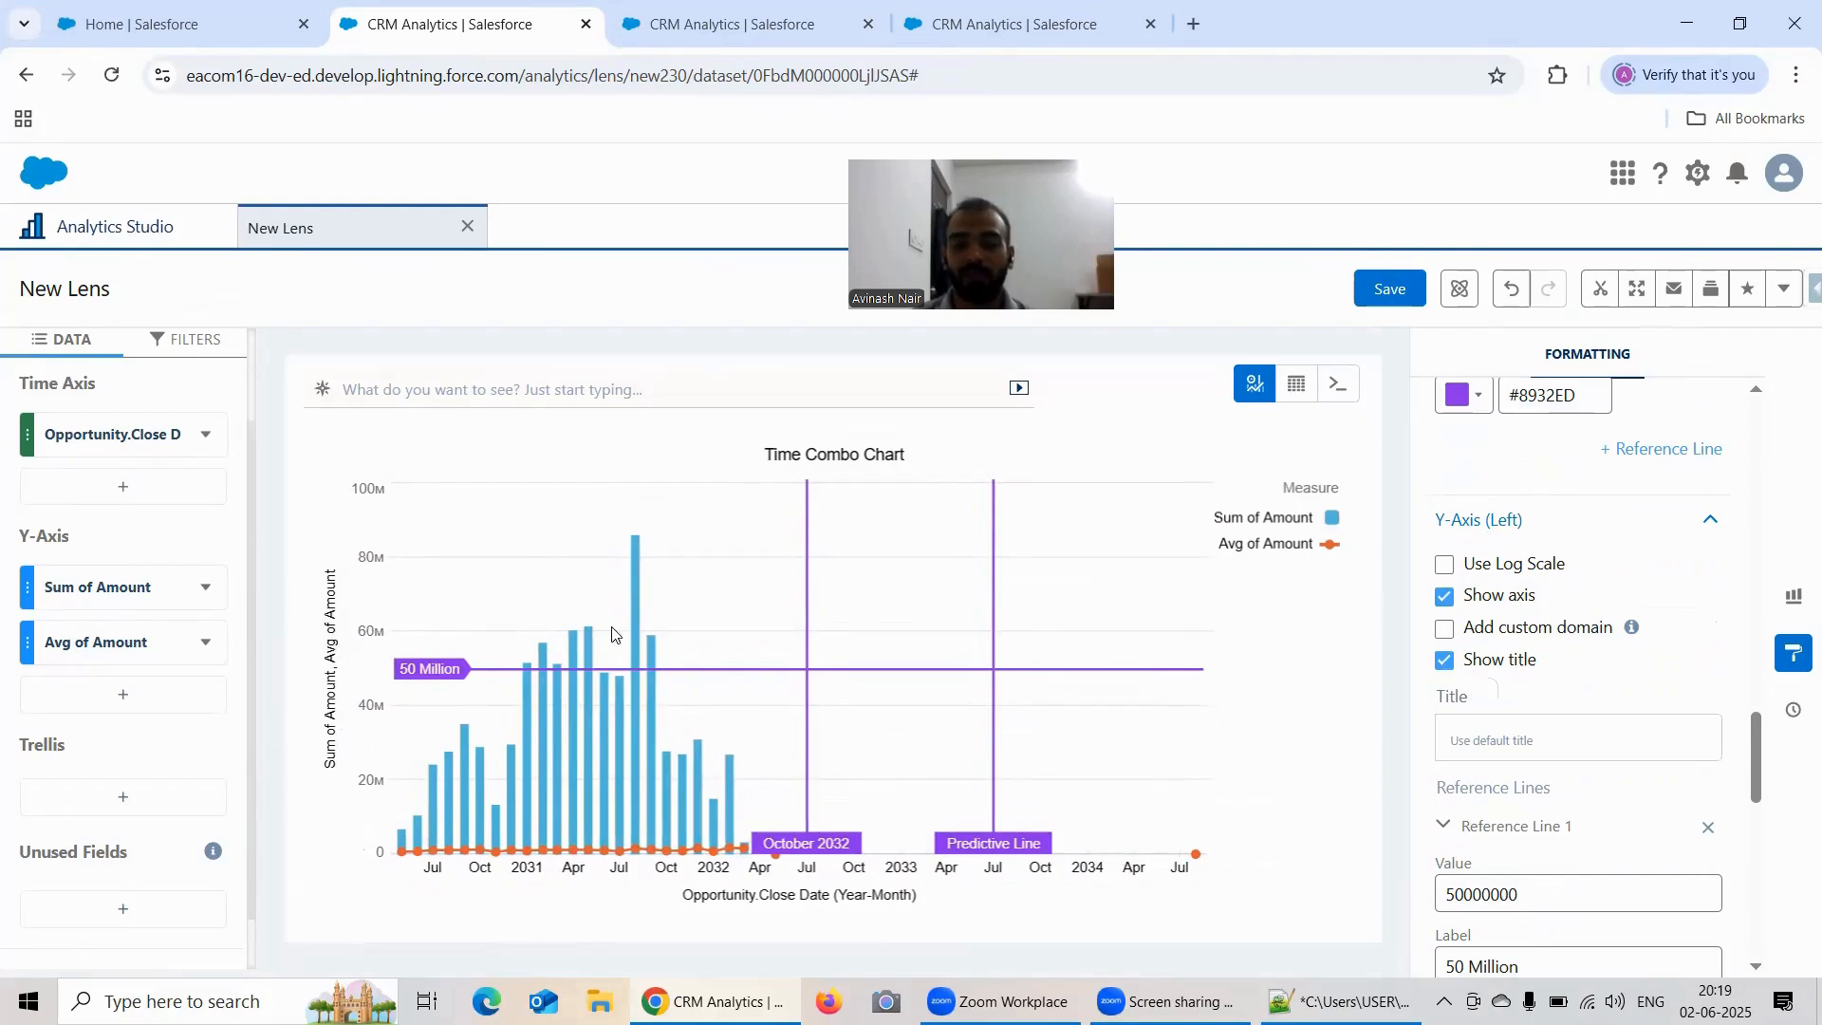
click(1453, 665)
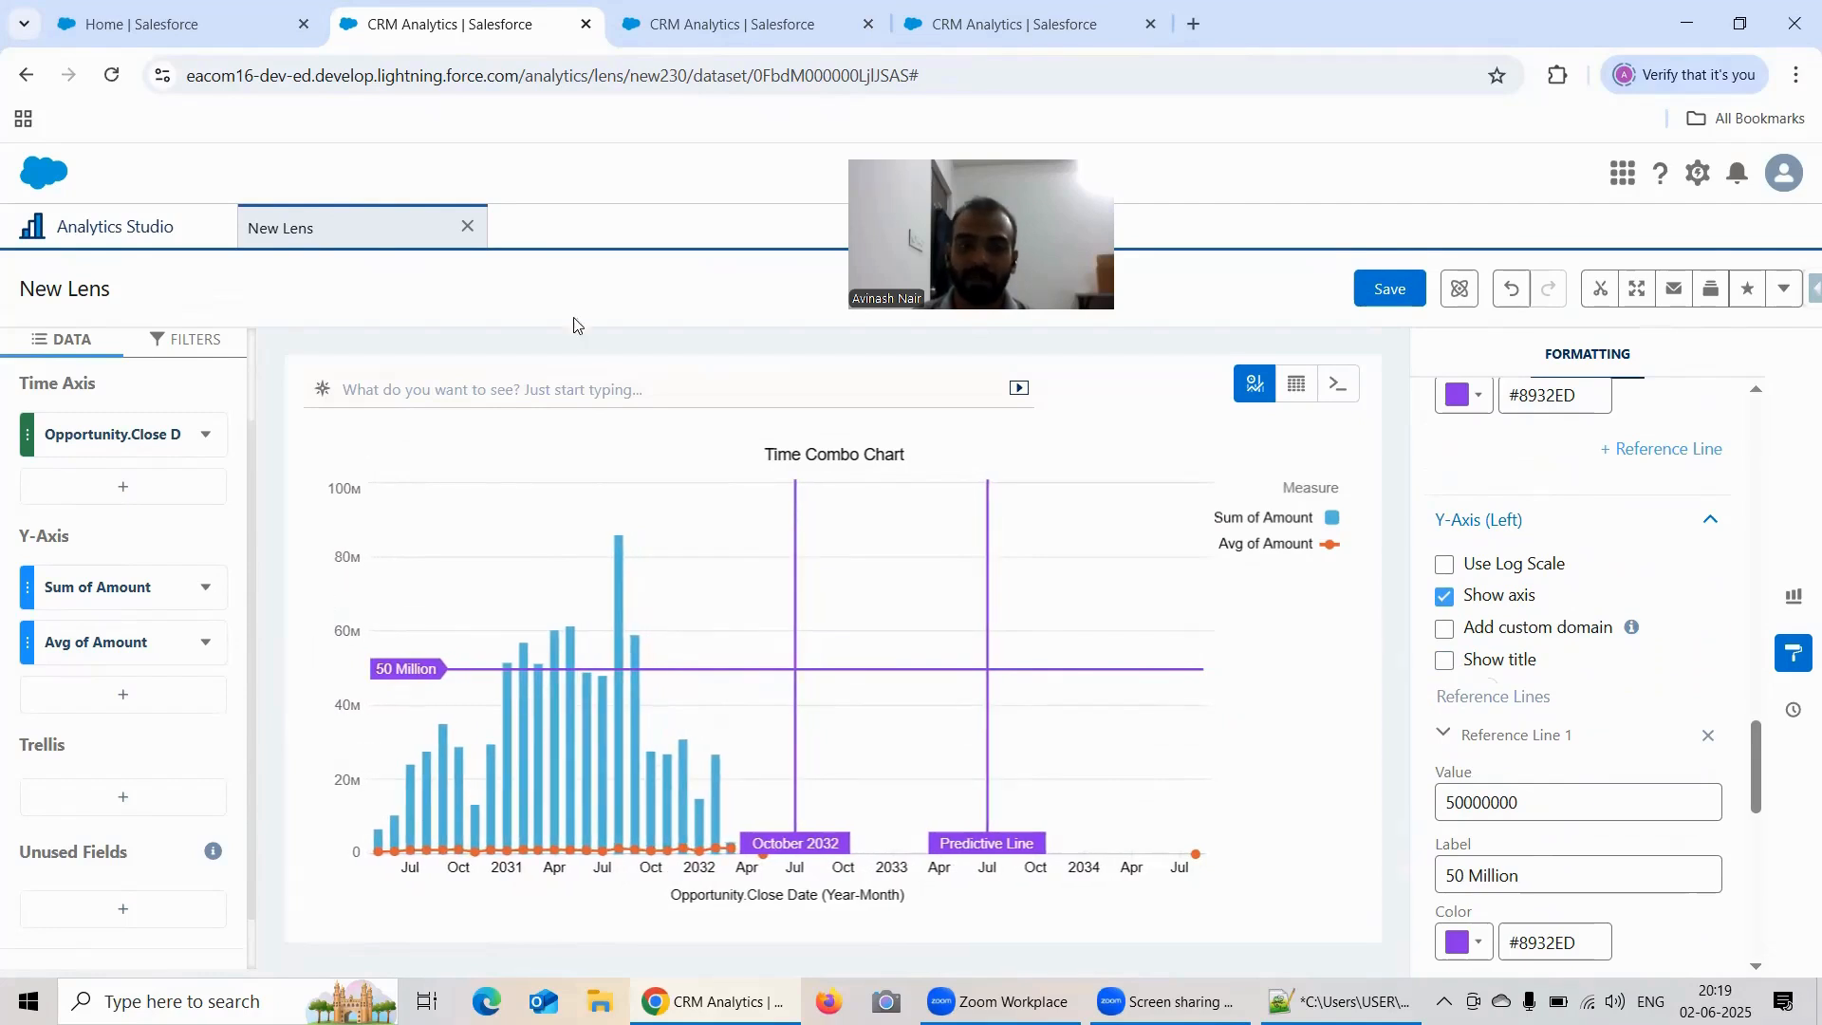
Step: Duplicate the dual-axis lens's browser tab and set the new lens's chart type to Time Combo
click(697, 24)
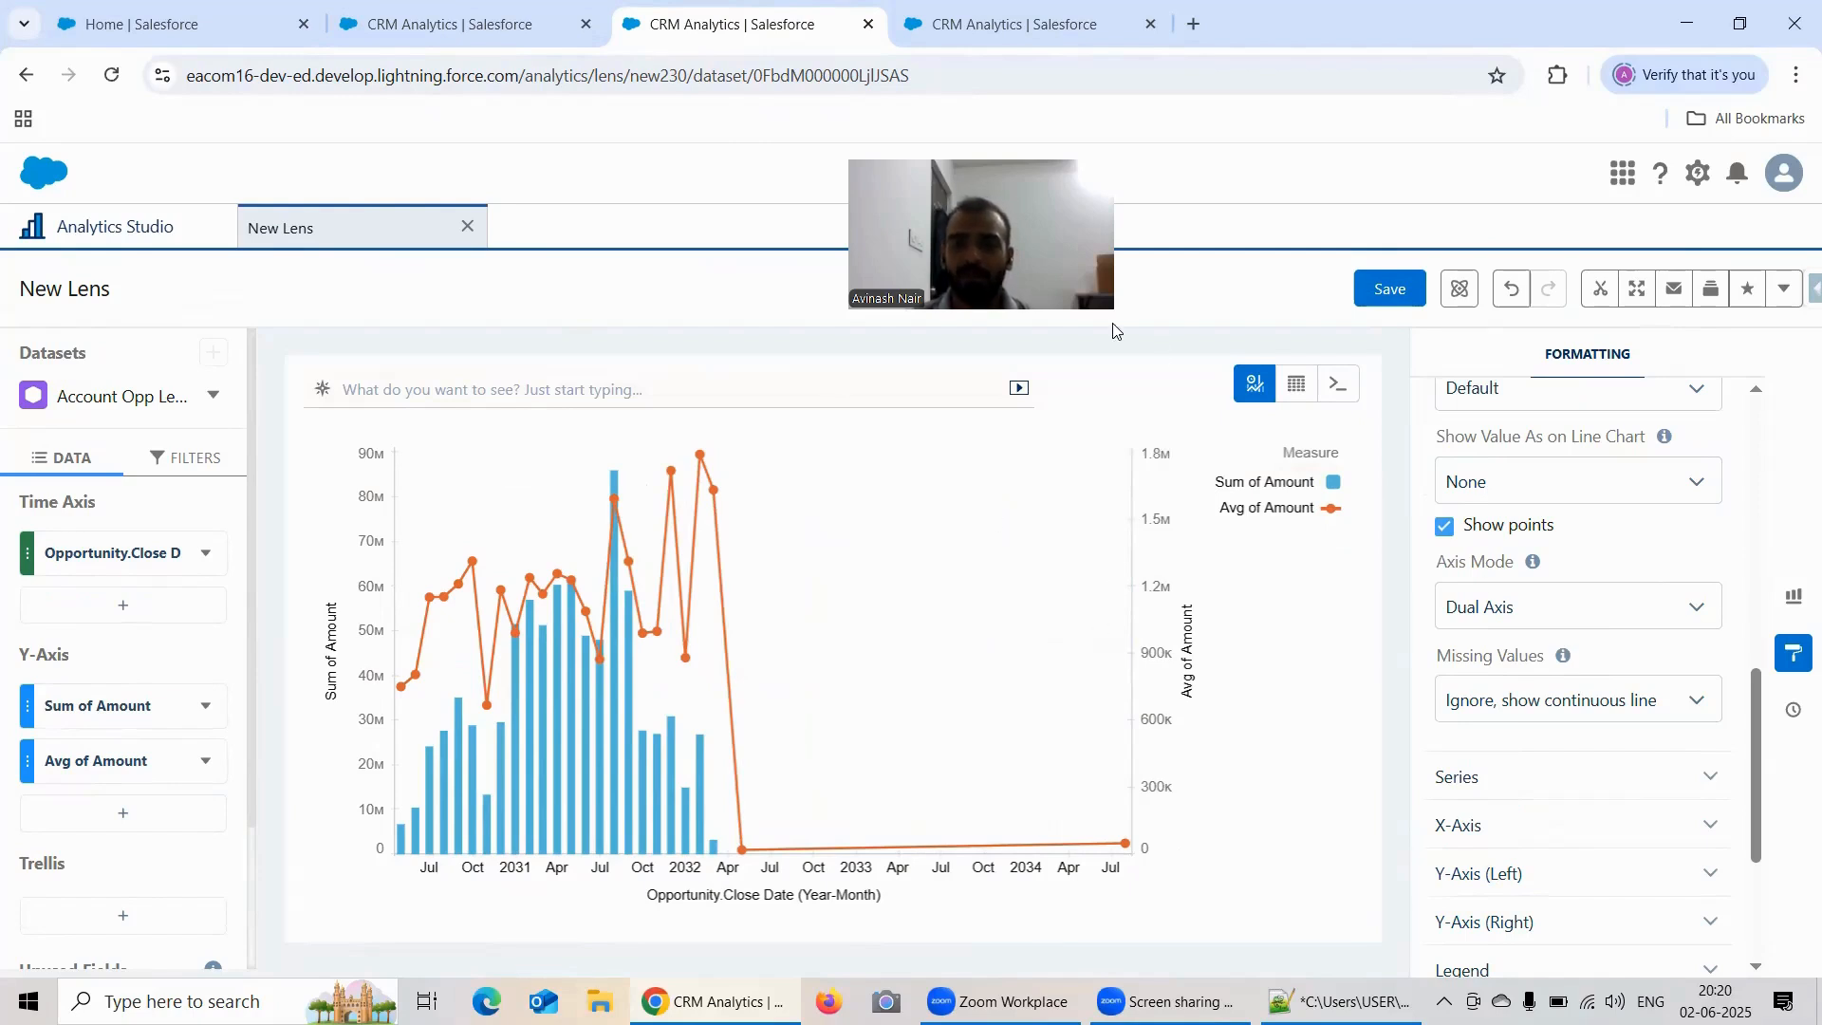
right_click(717, 34)
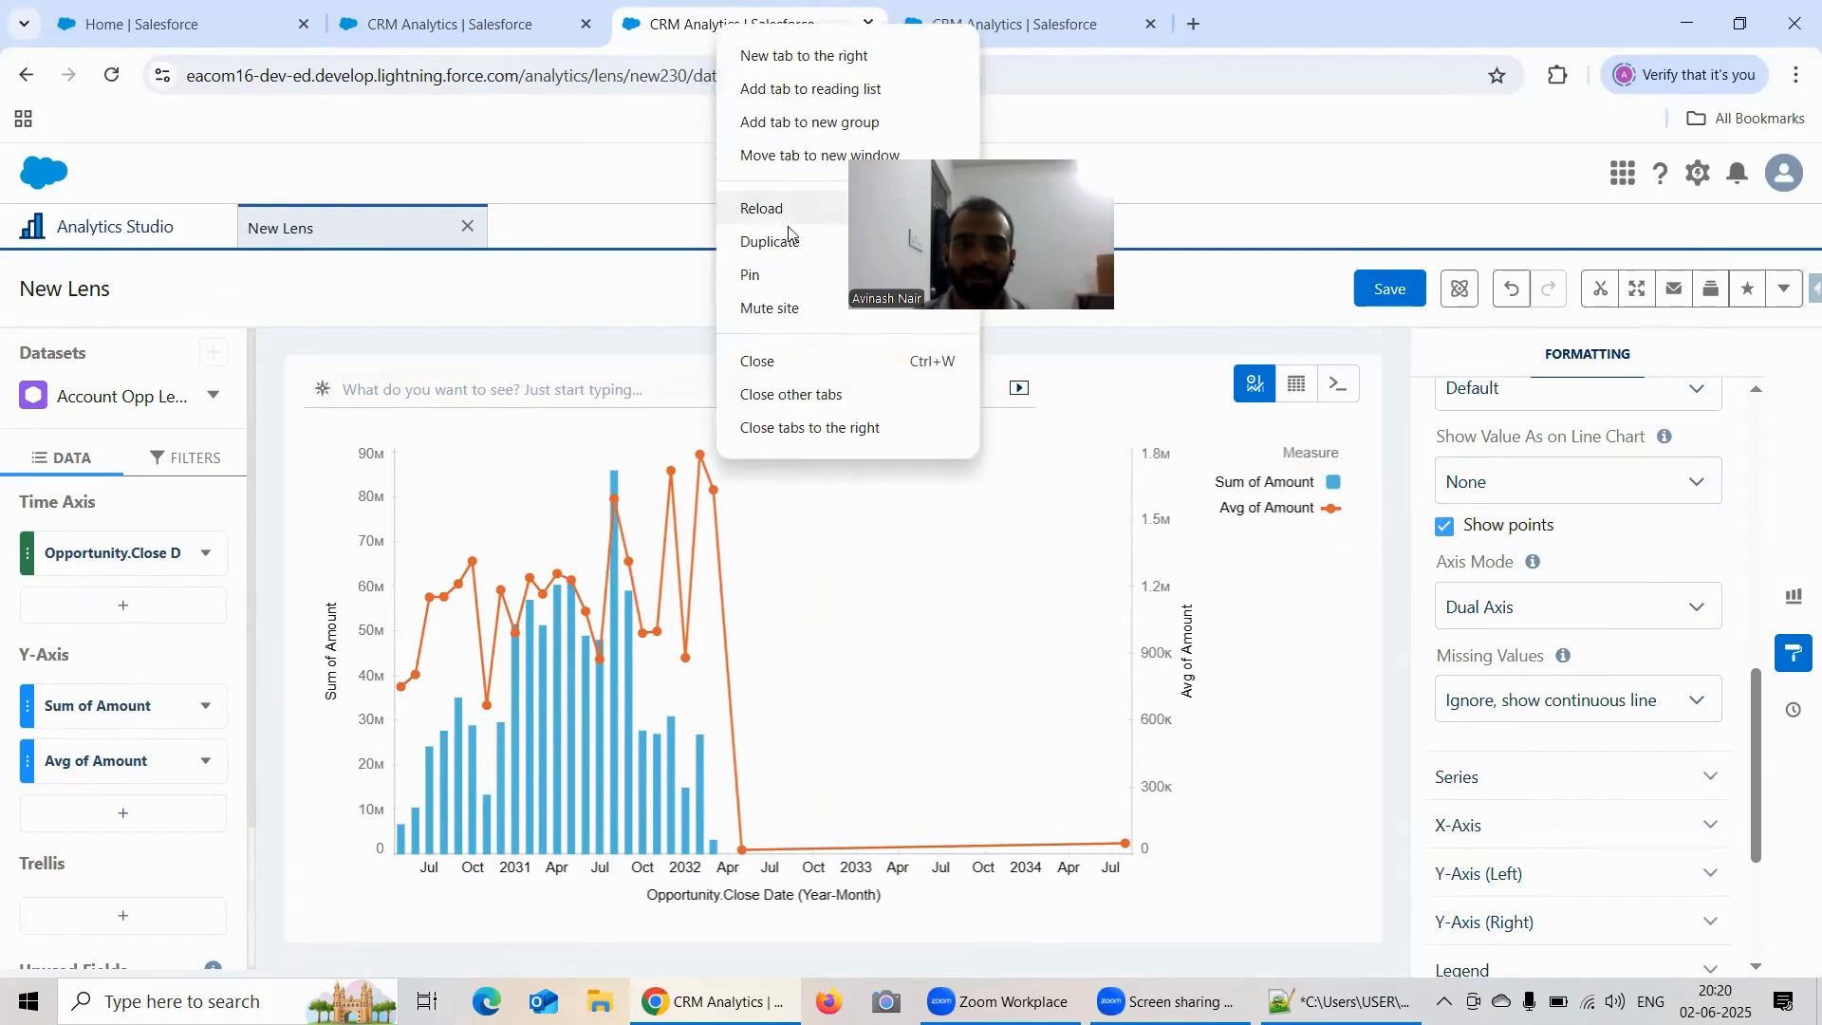
click(790, 242)
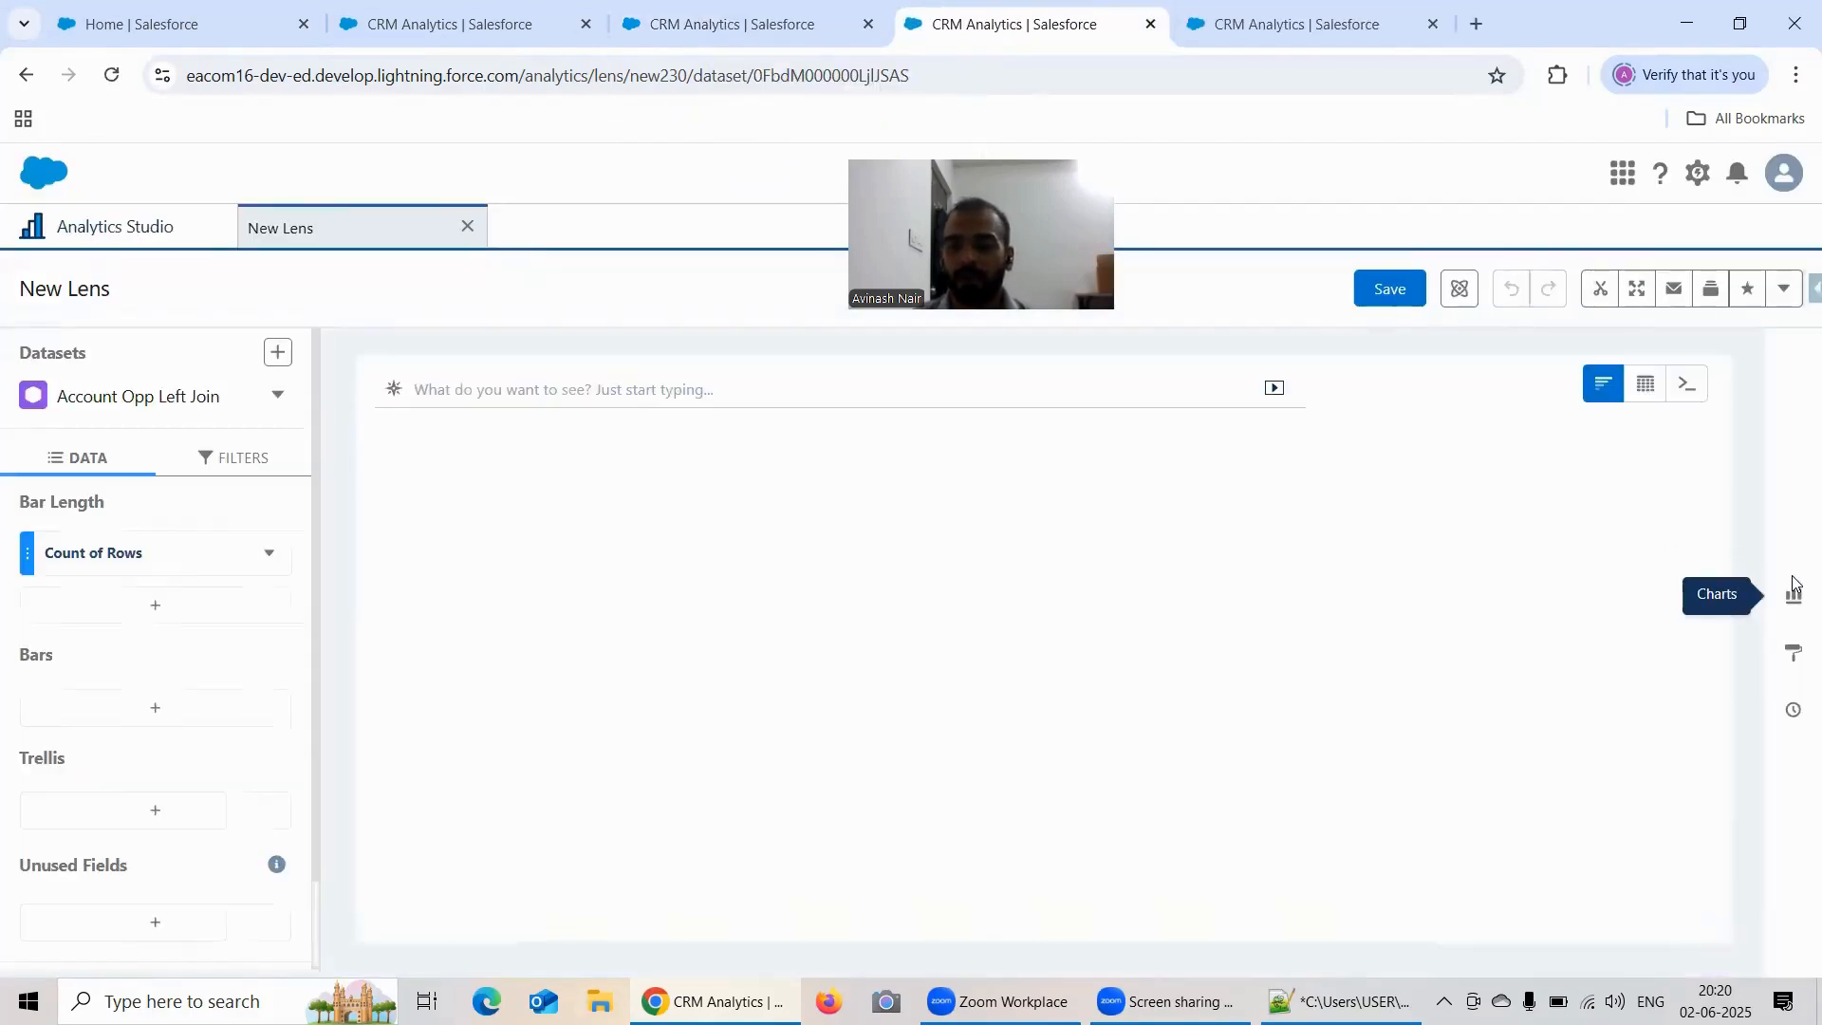
click(1794, 594)
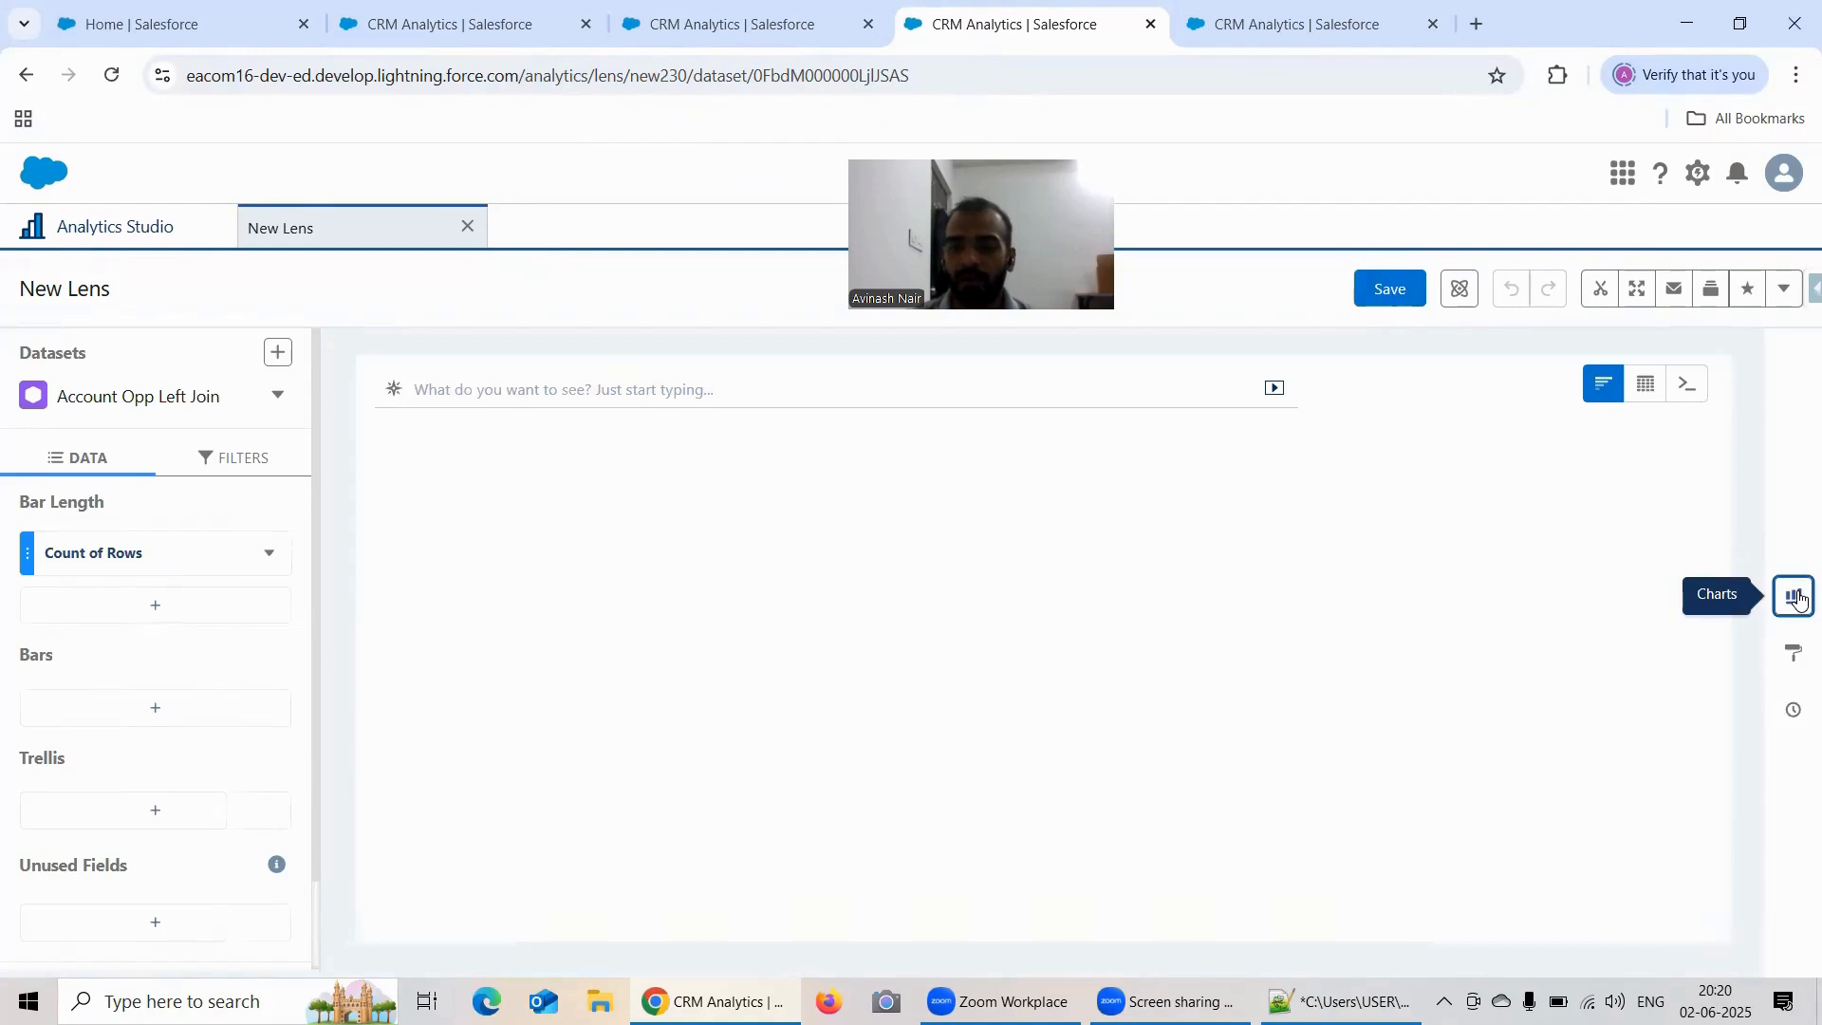
scroll(1547, 550, down, 2)
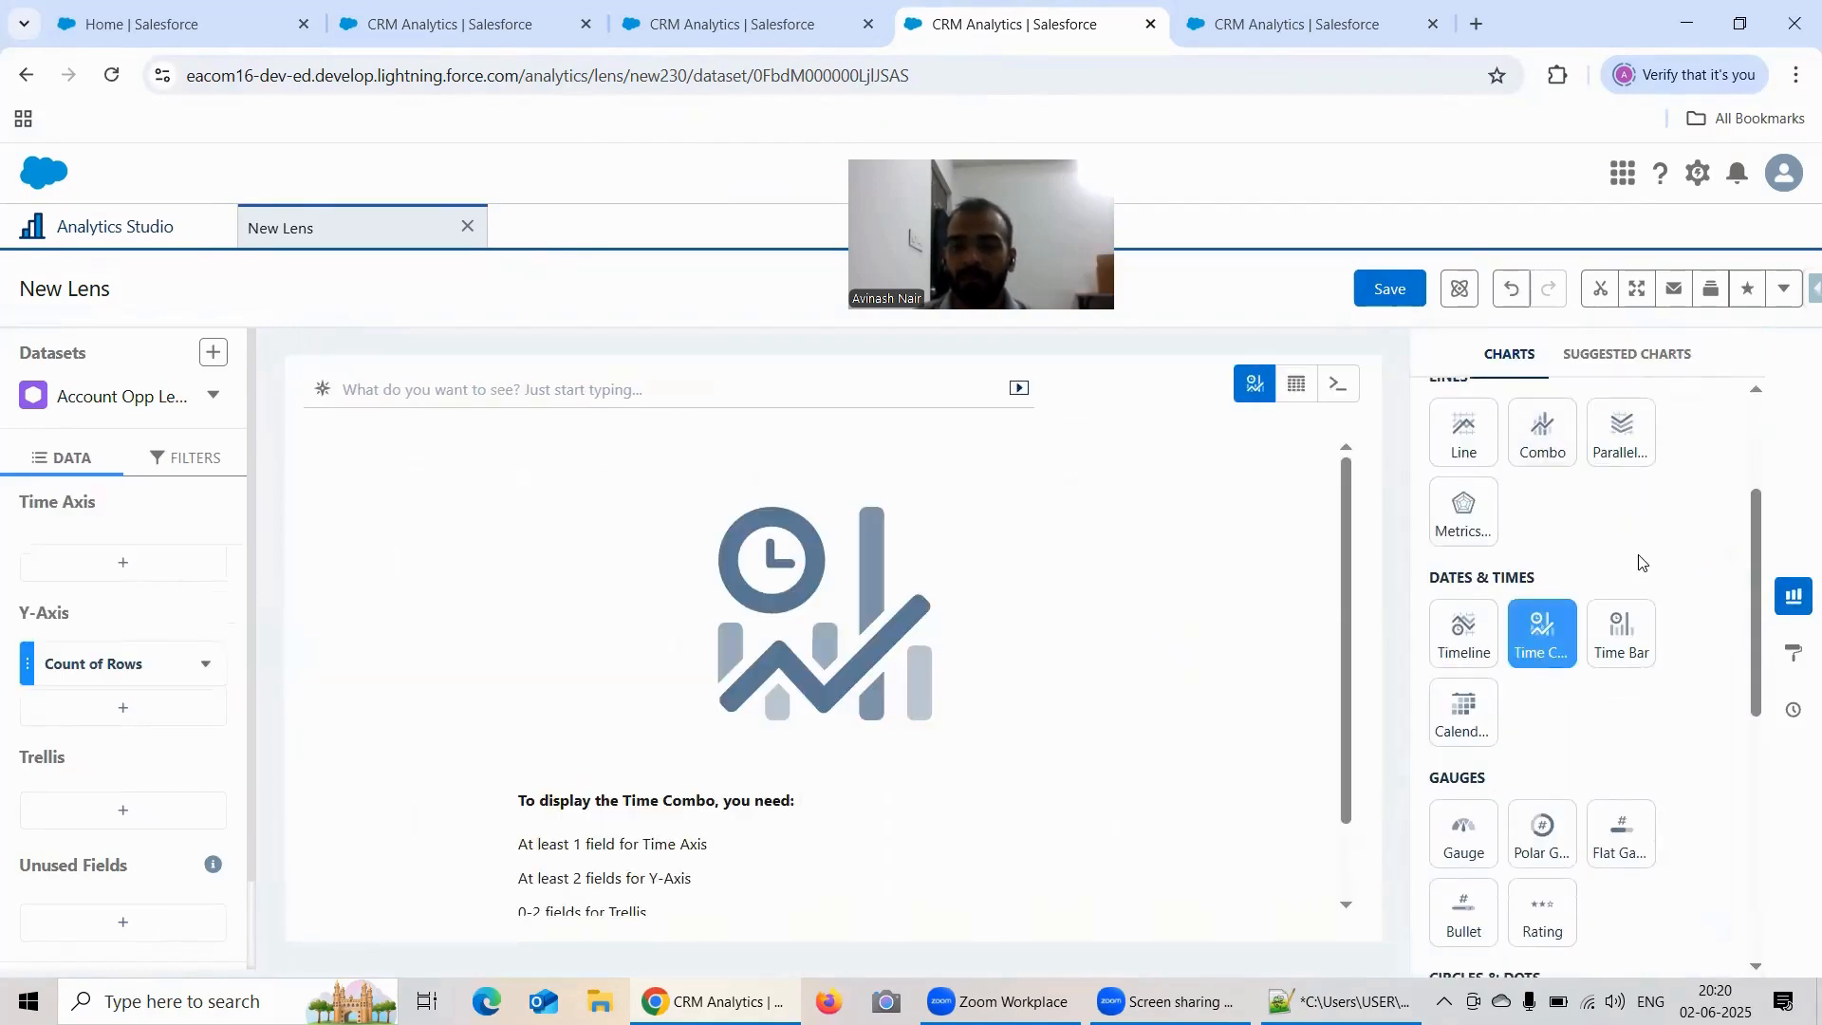
Step: In the new lens, replace Count of Rows on the Y-Axis with Sum of Amount and add Average of Amount
click(57, 655)
click(251, 376)
click(392, 414)
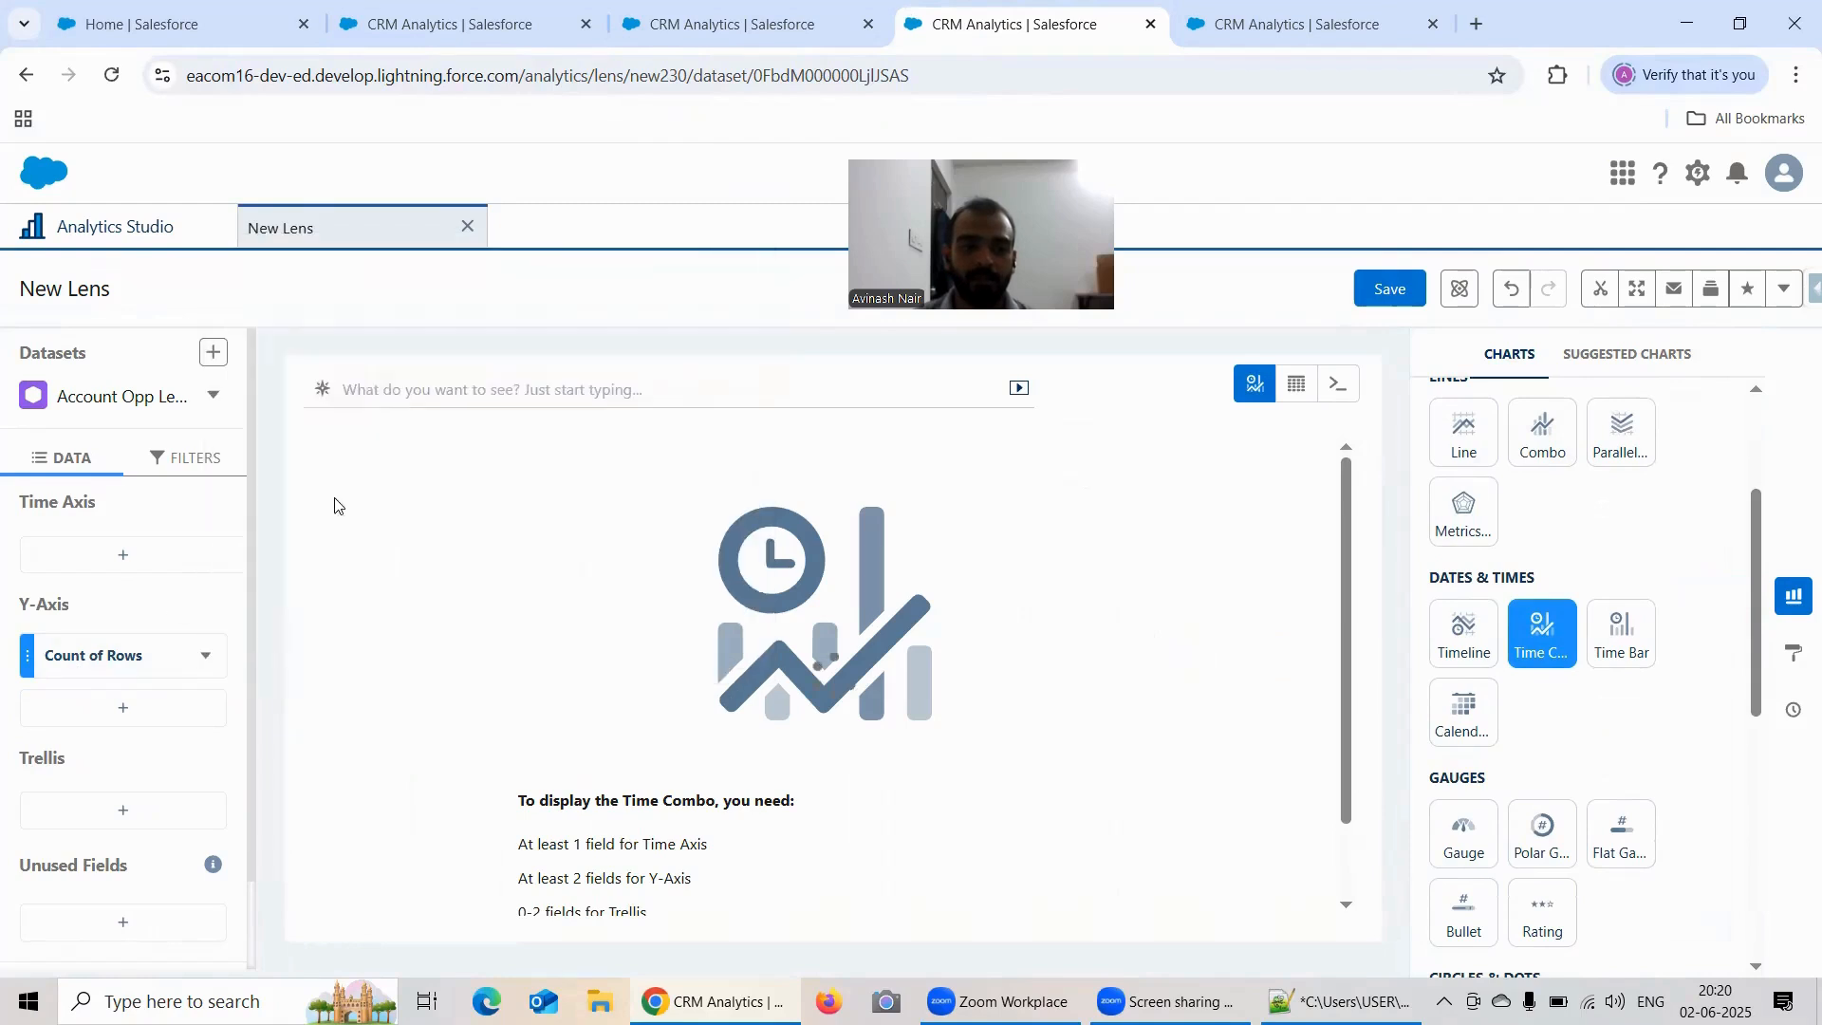
click(123, 709)
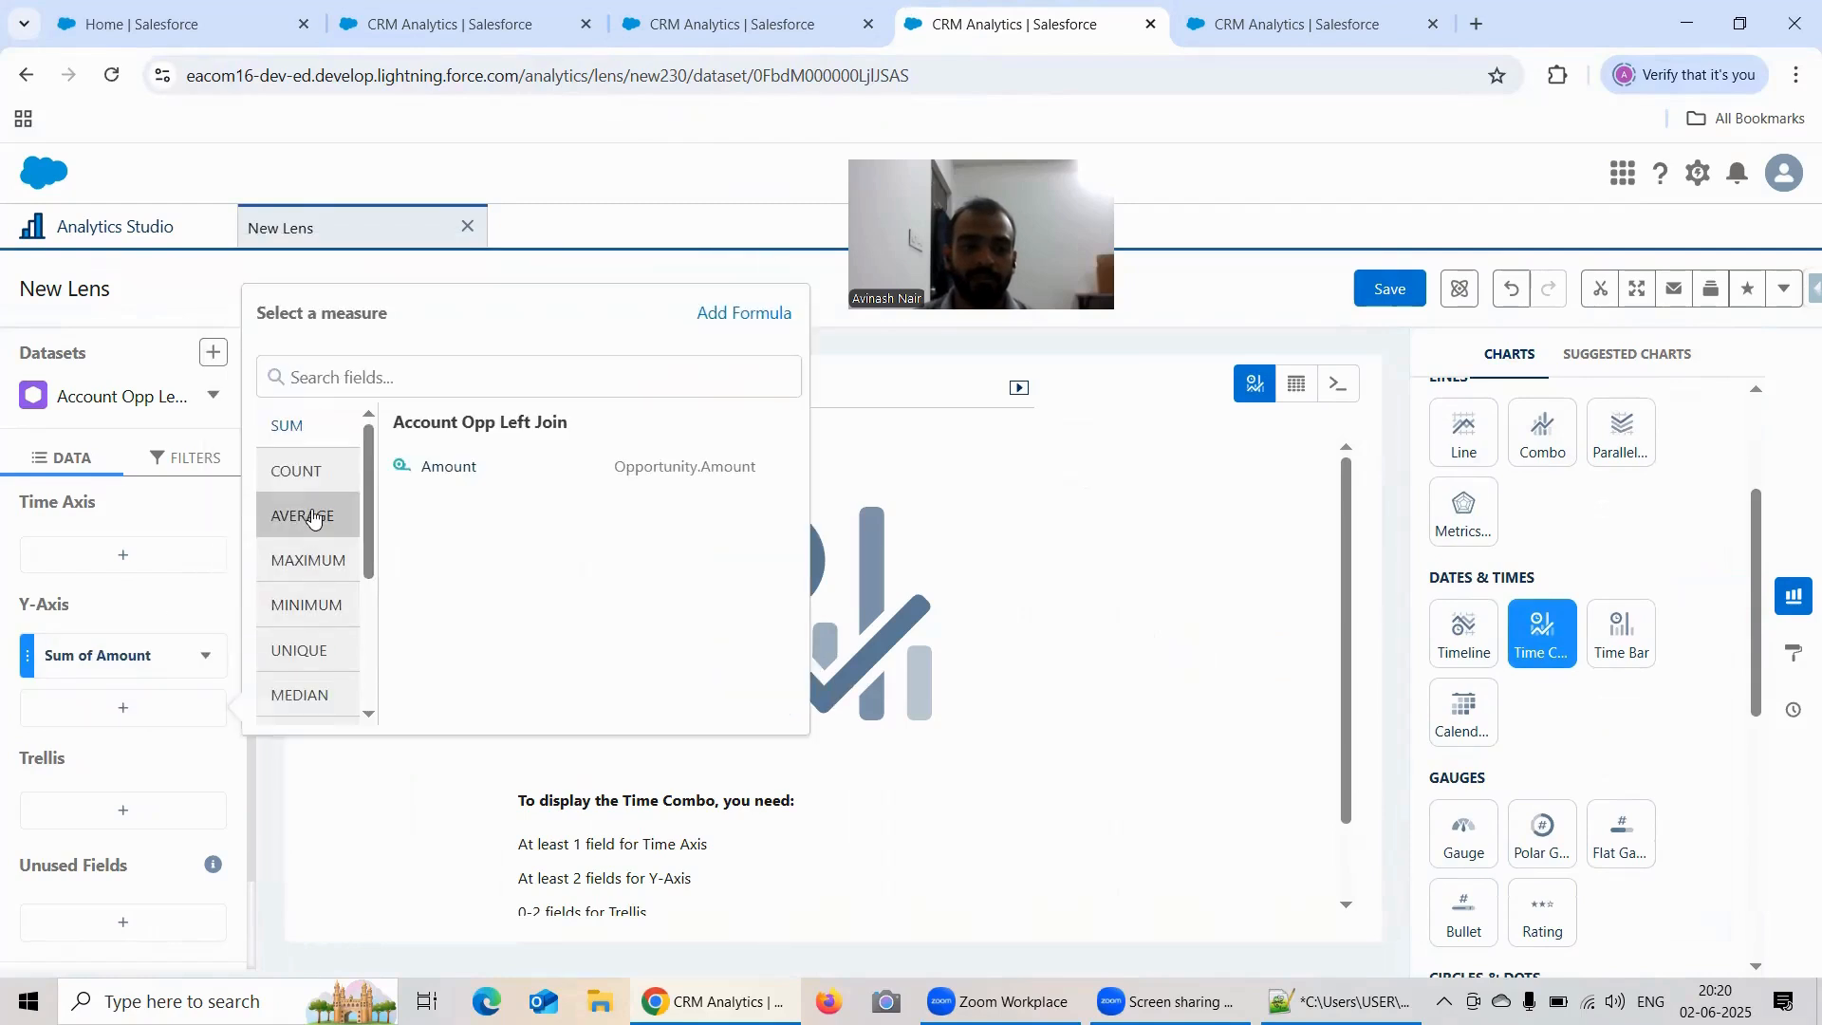
Step: Set the new lens's Time Axis to Opportunity.Close Date grouped by Year-Month
click(119, 558)
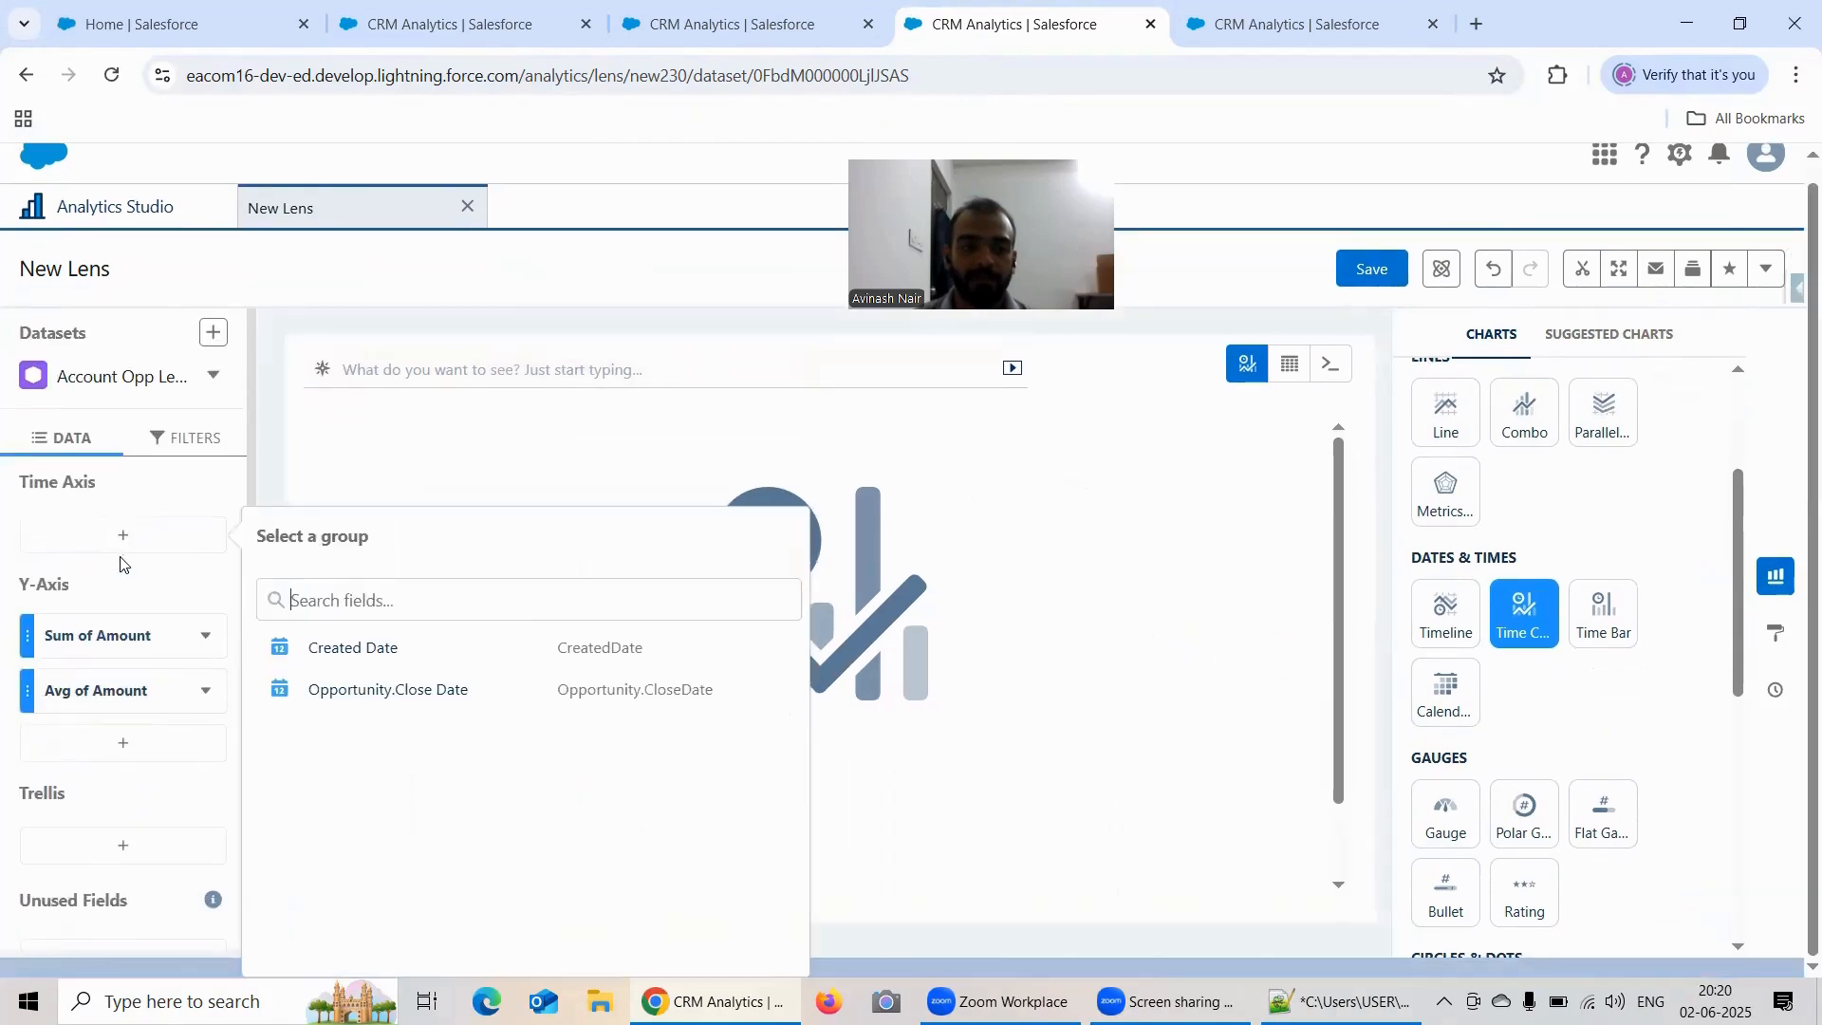
click(396, 690)
click(326, 639)
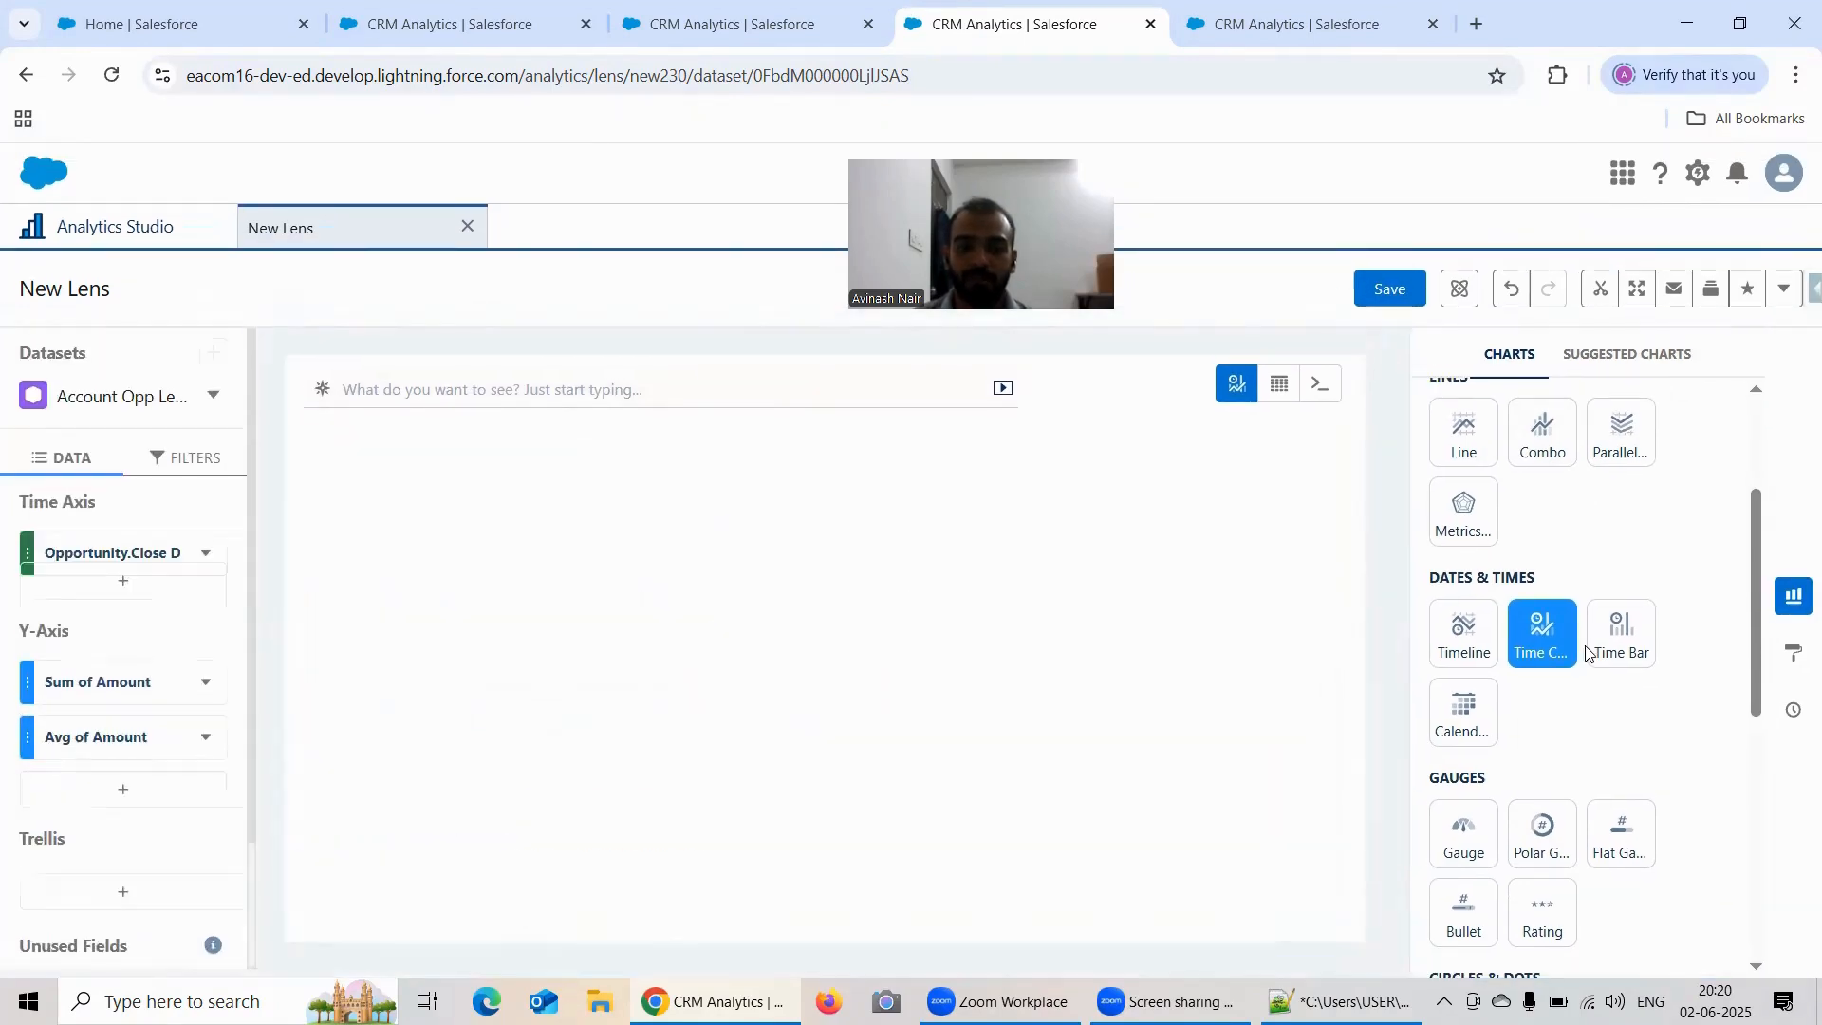
Step: Set the new lens's Time Combo Chart axis mode to Small Multiples
click(1795, 653)
scroll(1571, 624, down, 2)
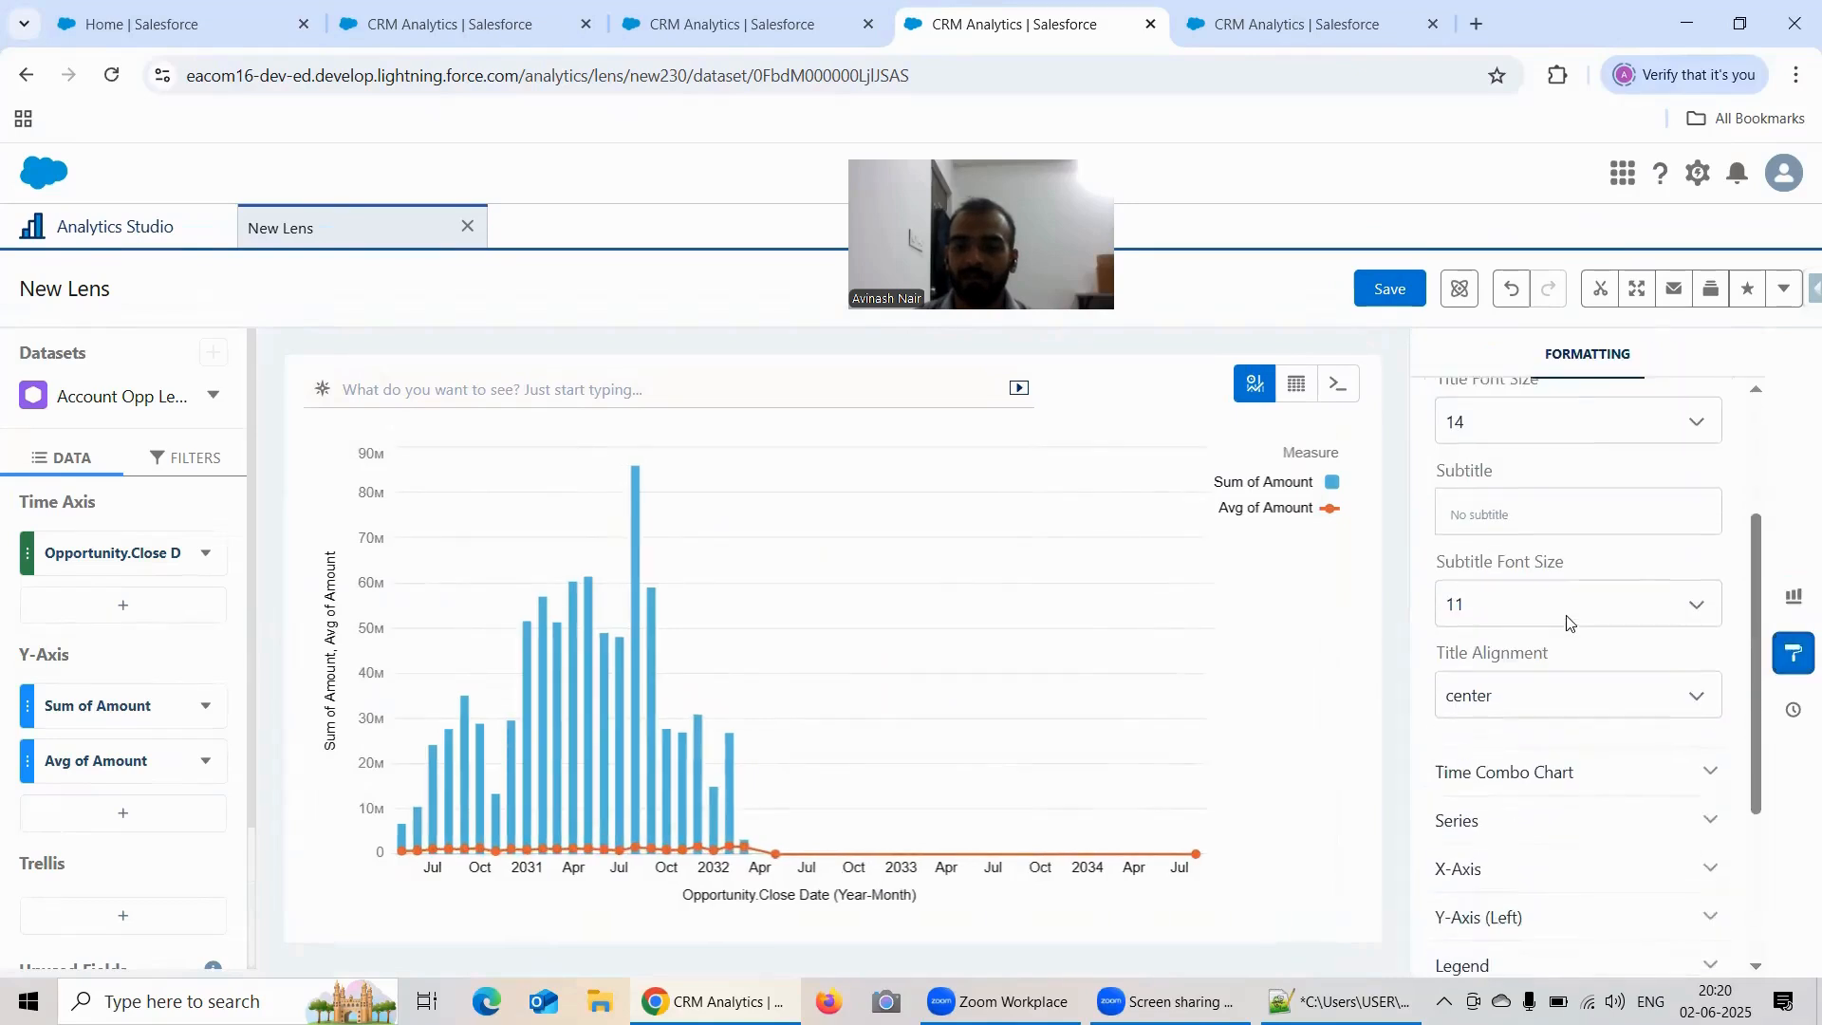
scroll(1569, 622, down, 2)
click(1546, 639)
scroll(1604, 604, down, 3)
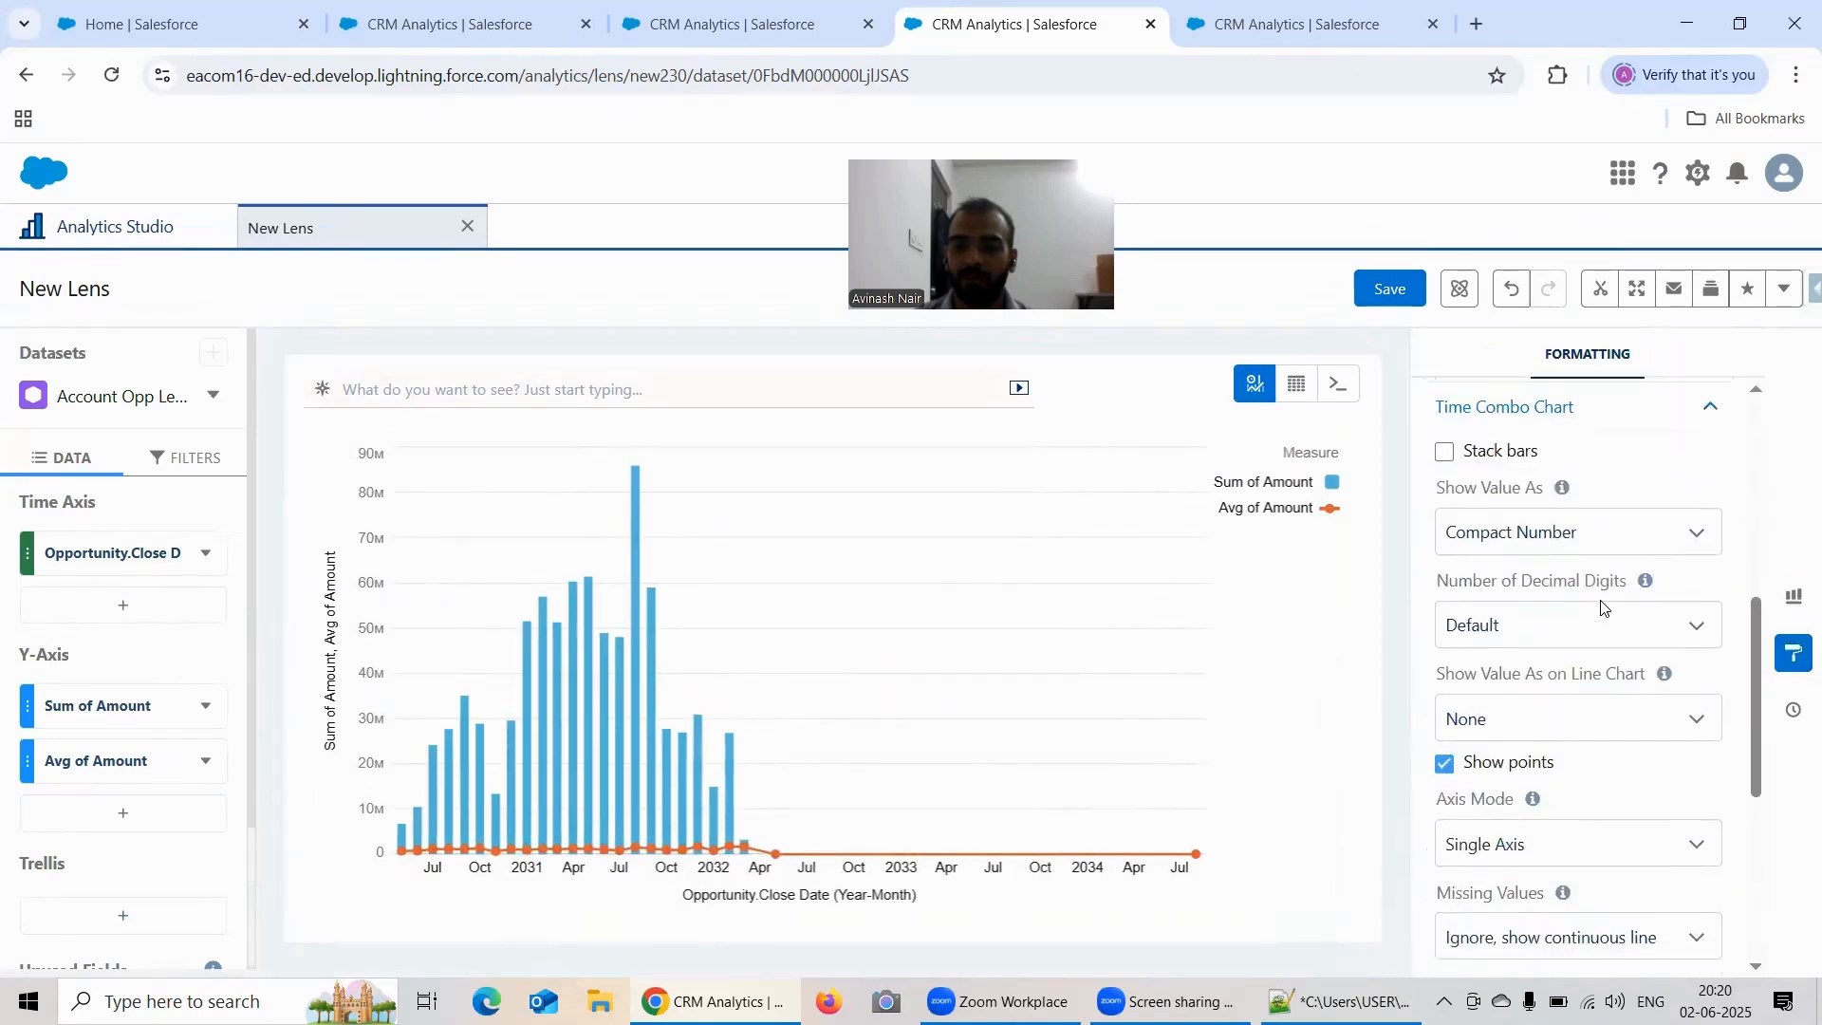
scroll(1602, 607, down, 1)
scroll(1599, 598, up, 1)
scroll(1571, 619, down, 1)
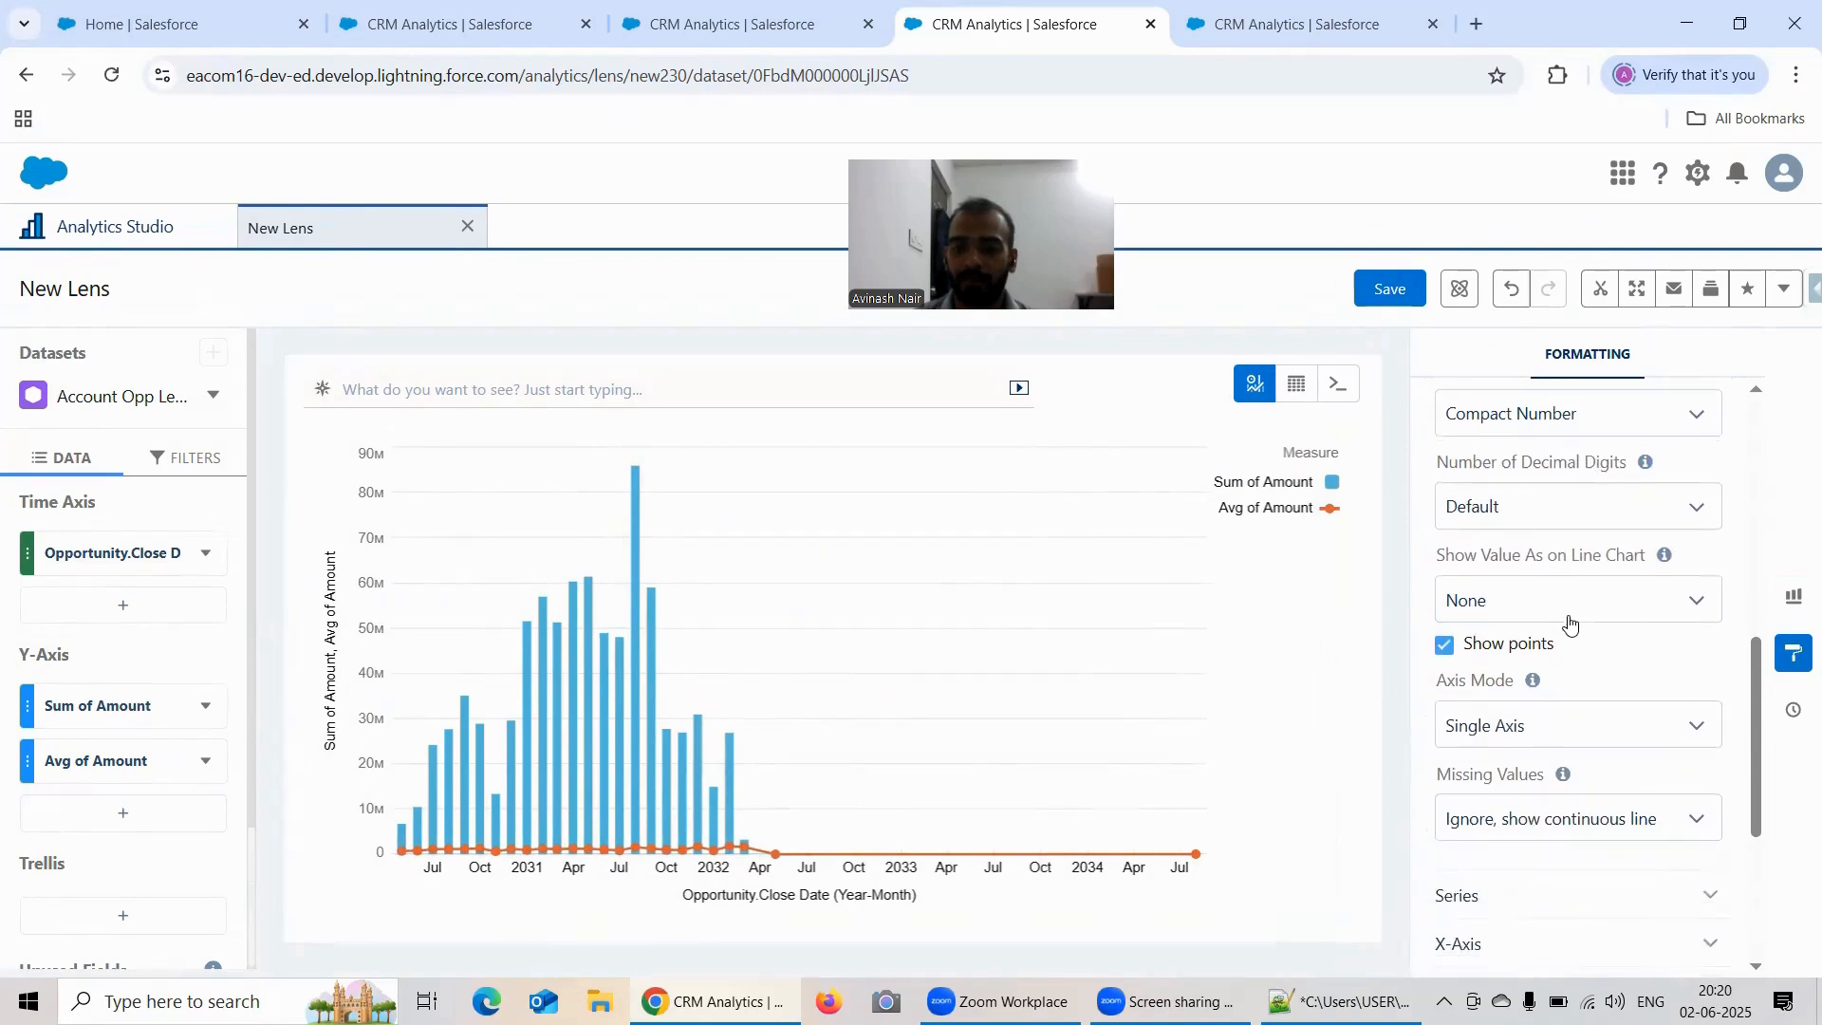
click(1516, 727)
click(1527, 843)
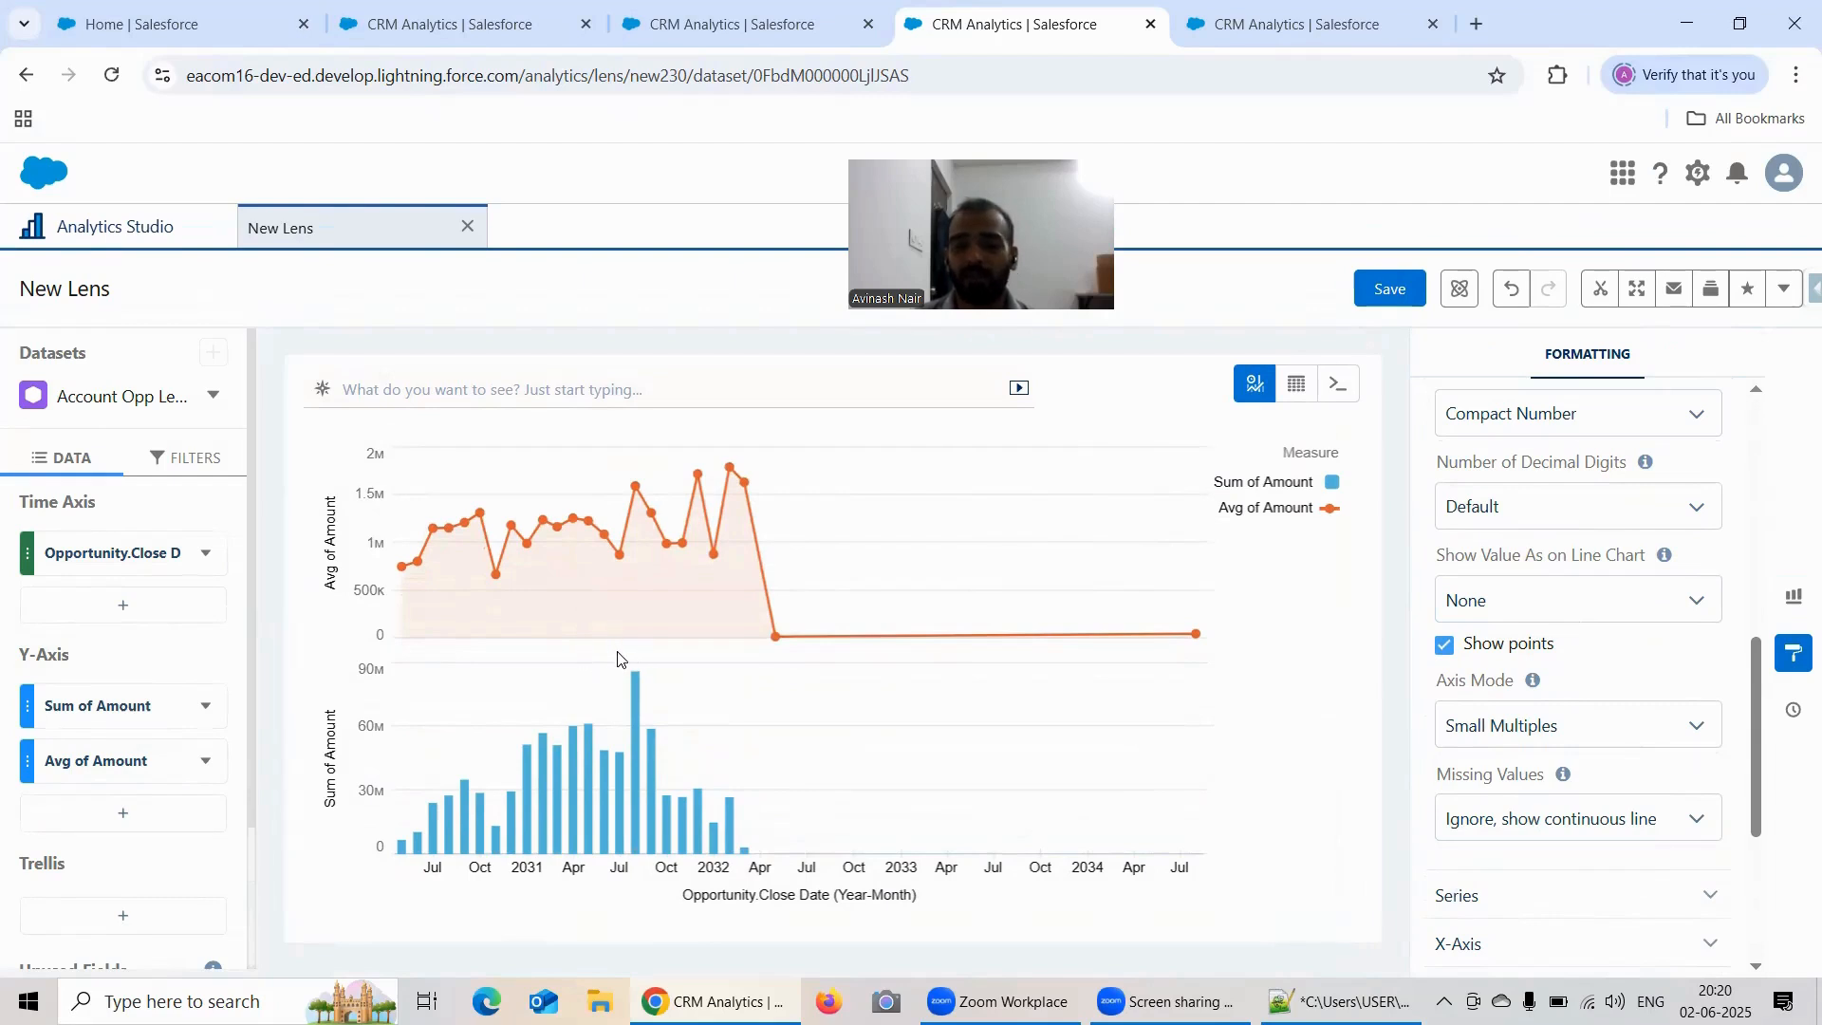
Step: Enable series customization and show the Avg of Amount measure as Bar
scroll(1689, 584, down, 4)
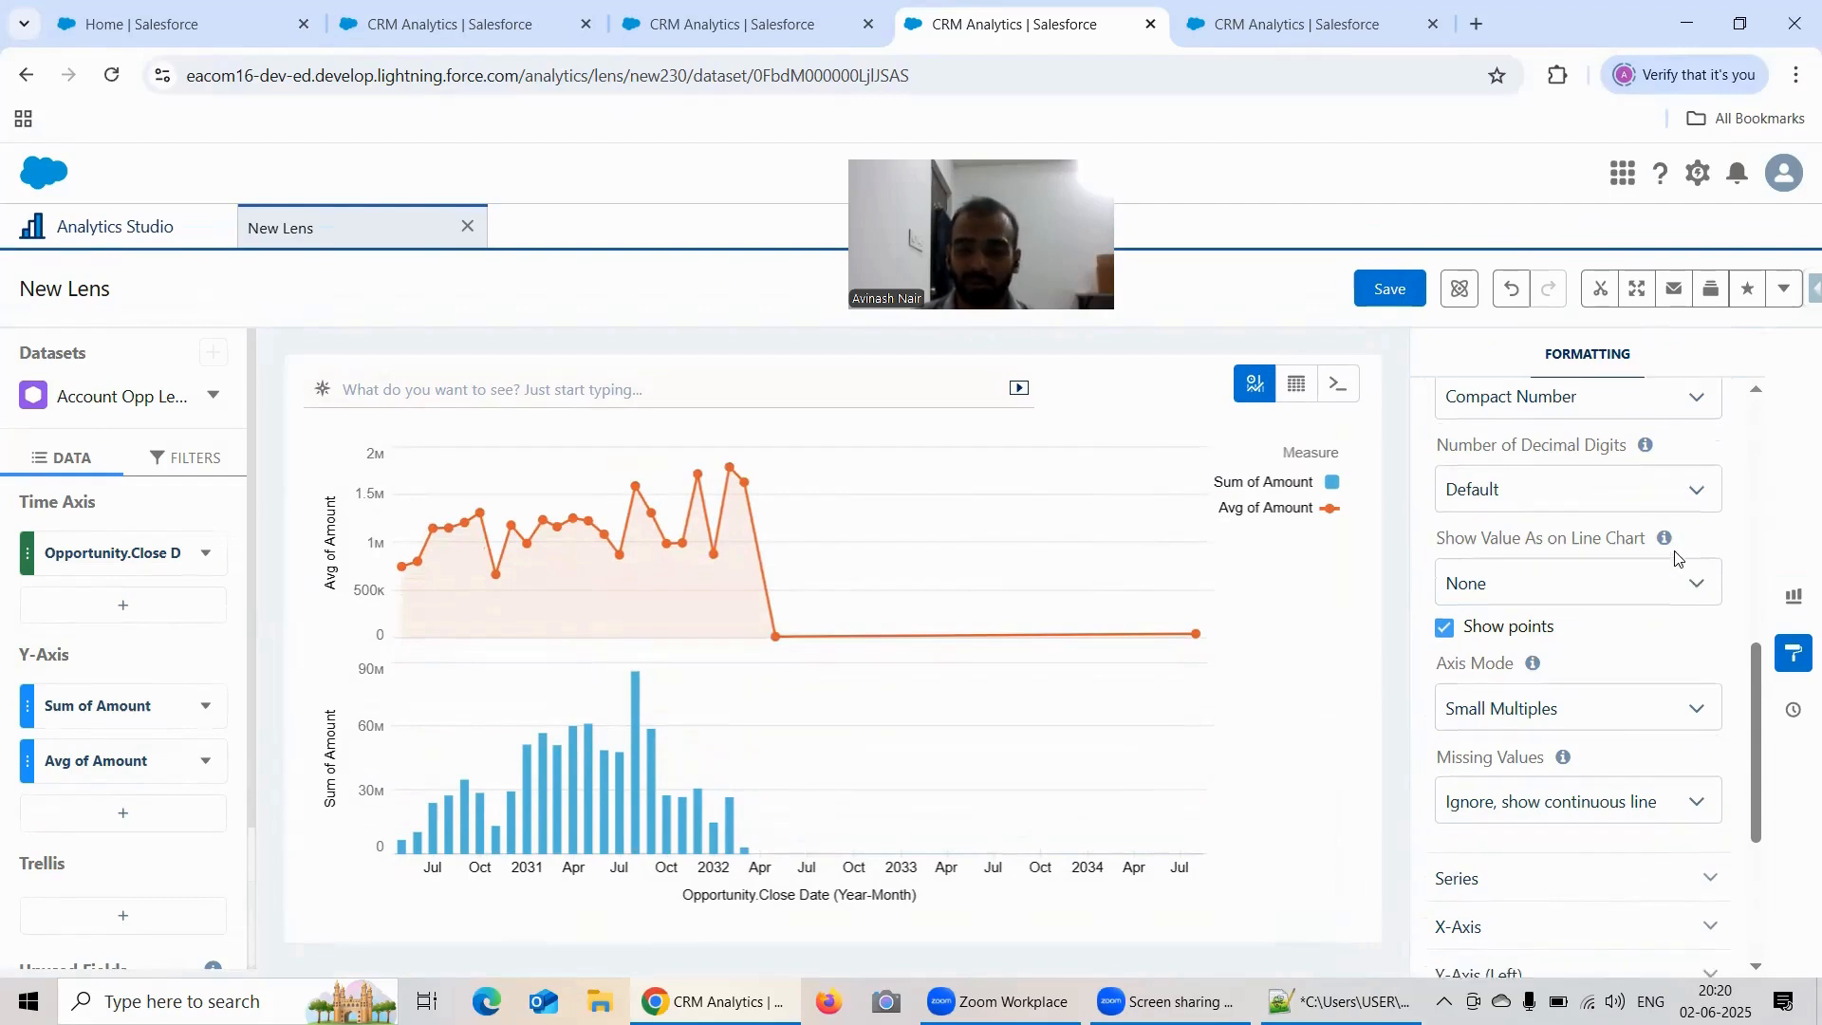
click(1518, 550)
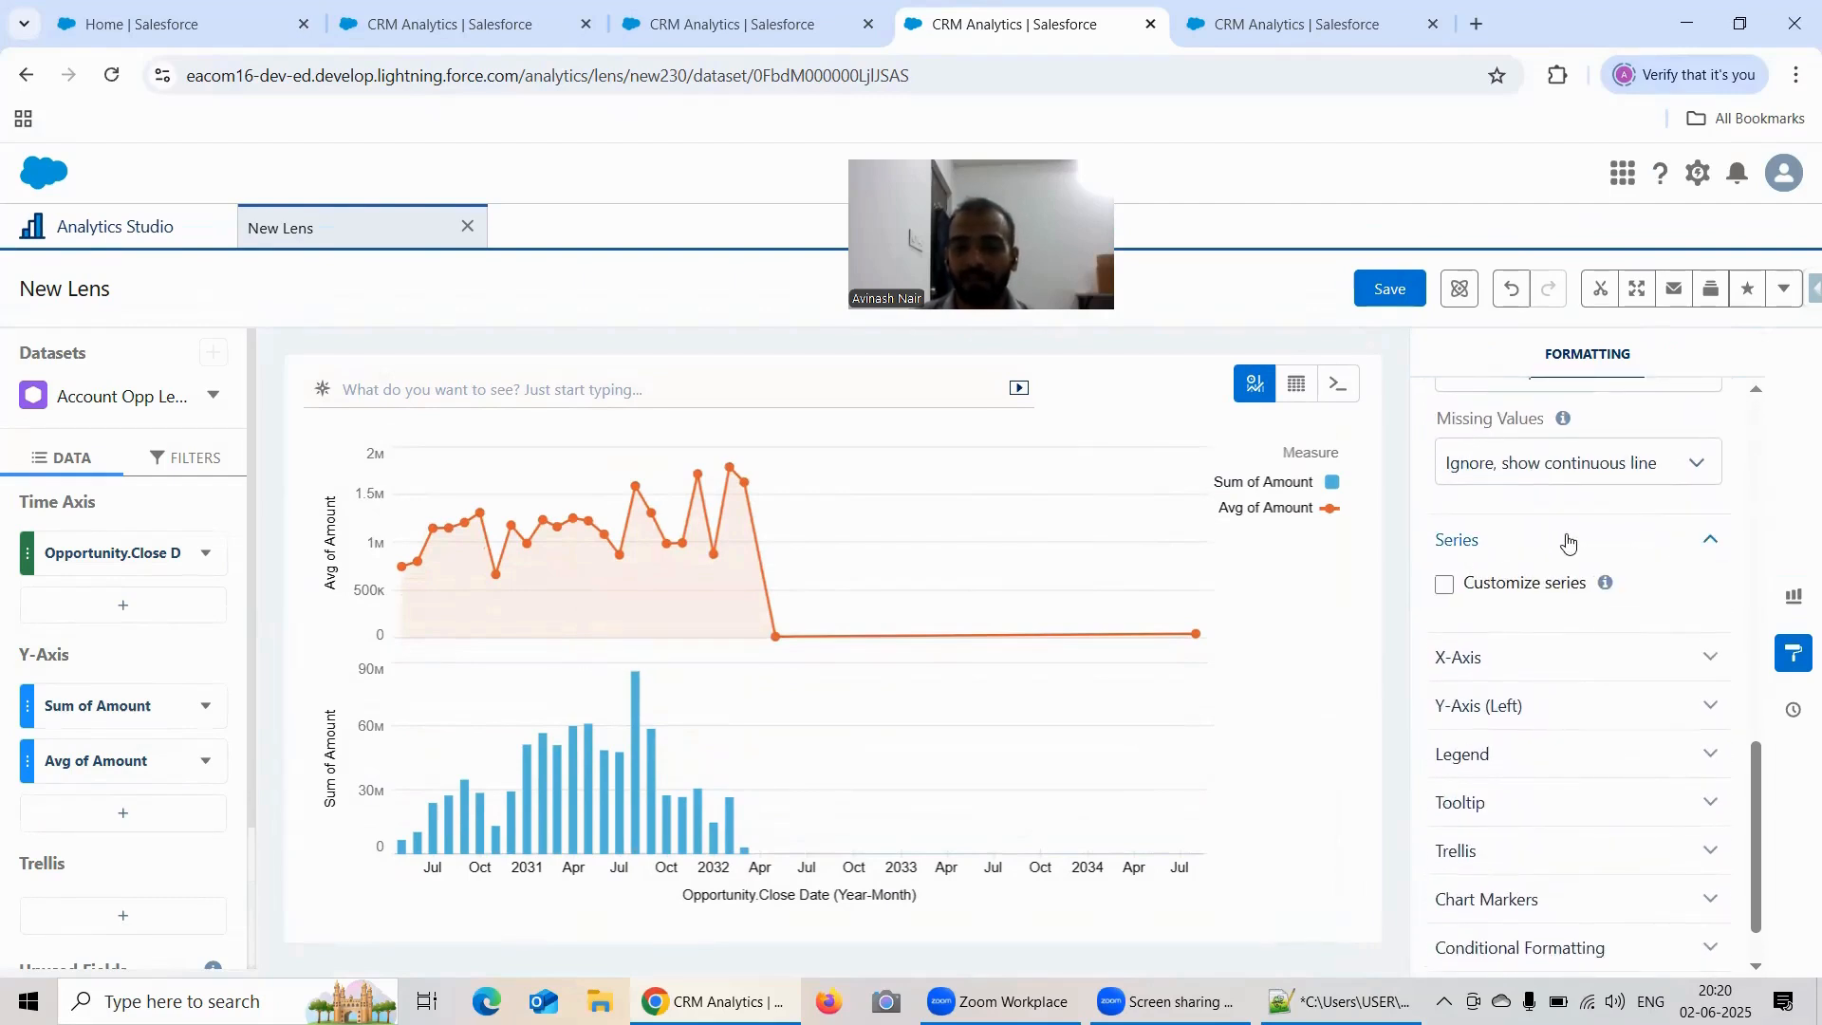
click(1533, 581)
scroll(1542, 566, down, 3)
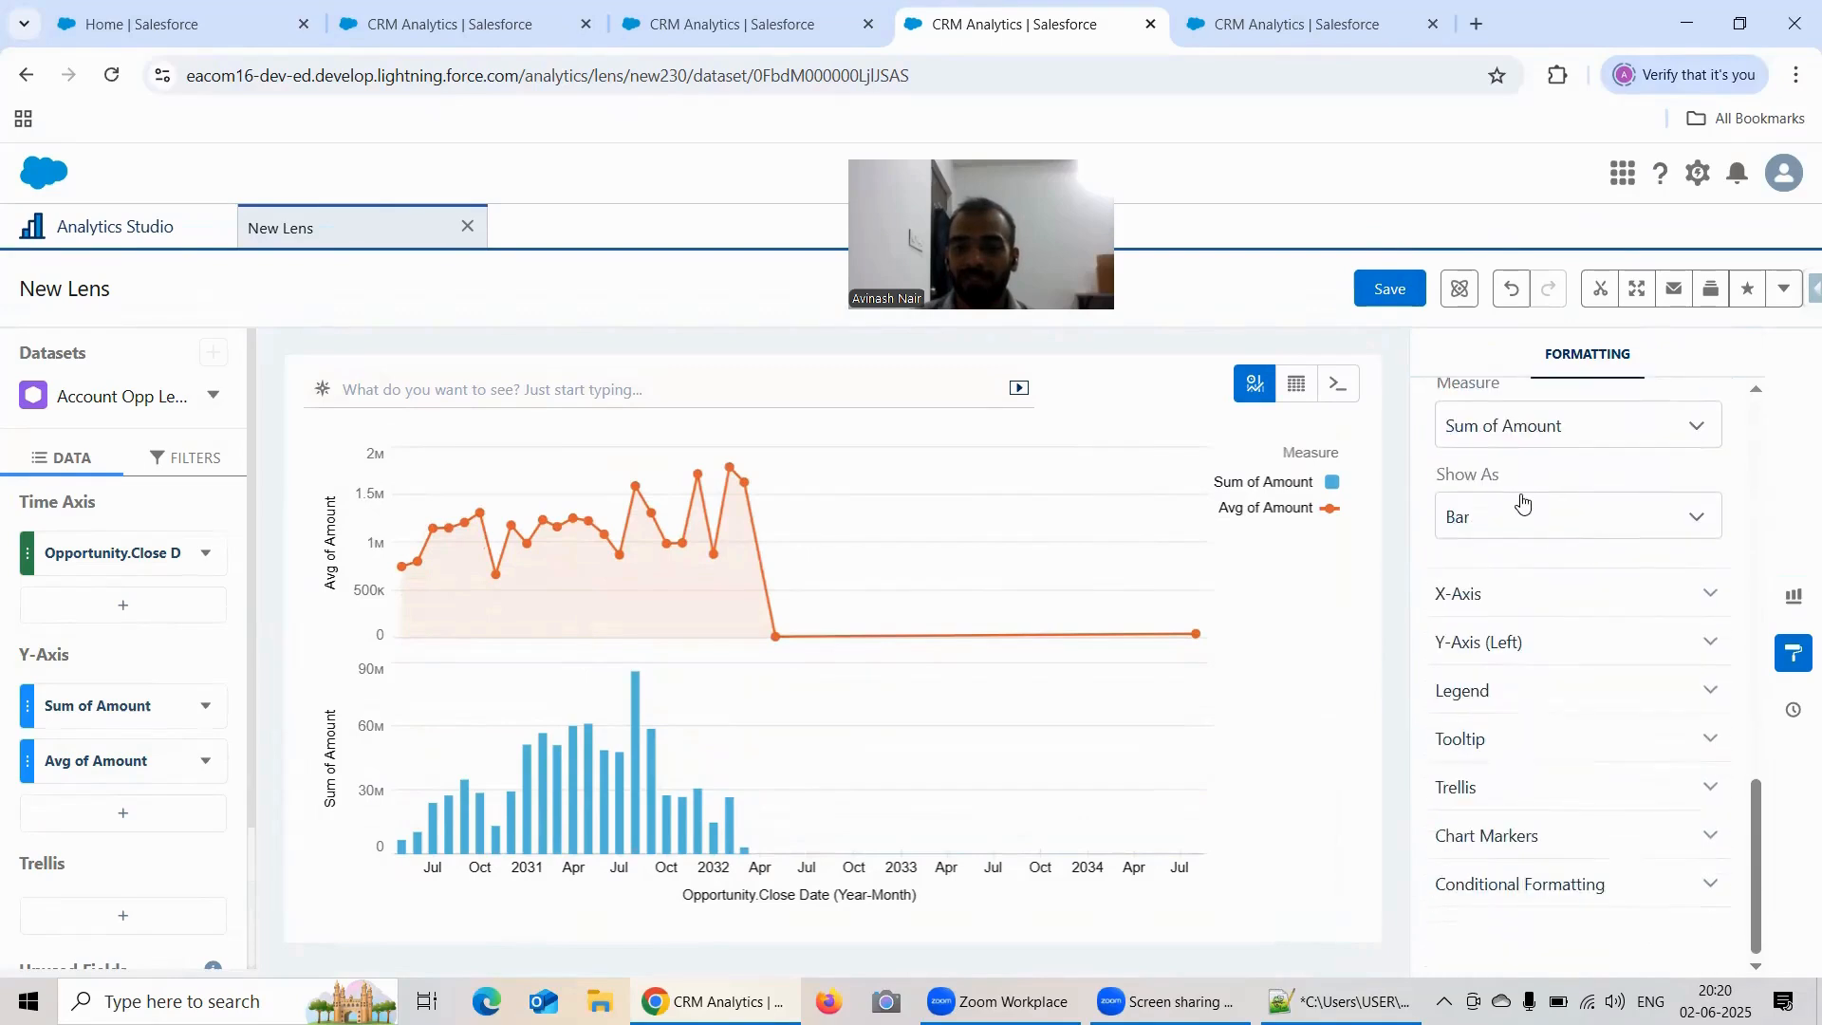
click(1516, 437)
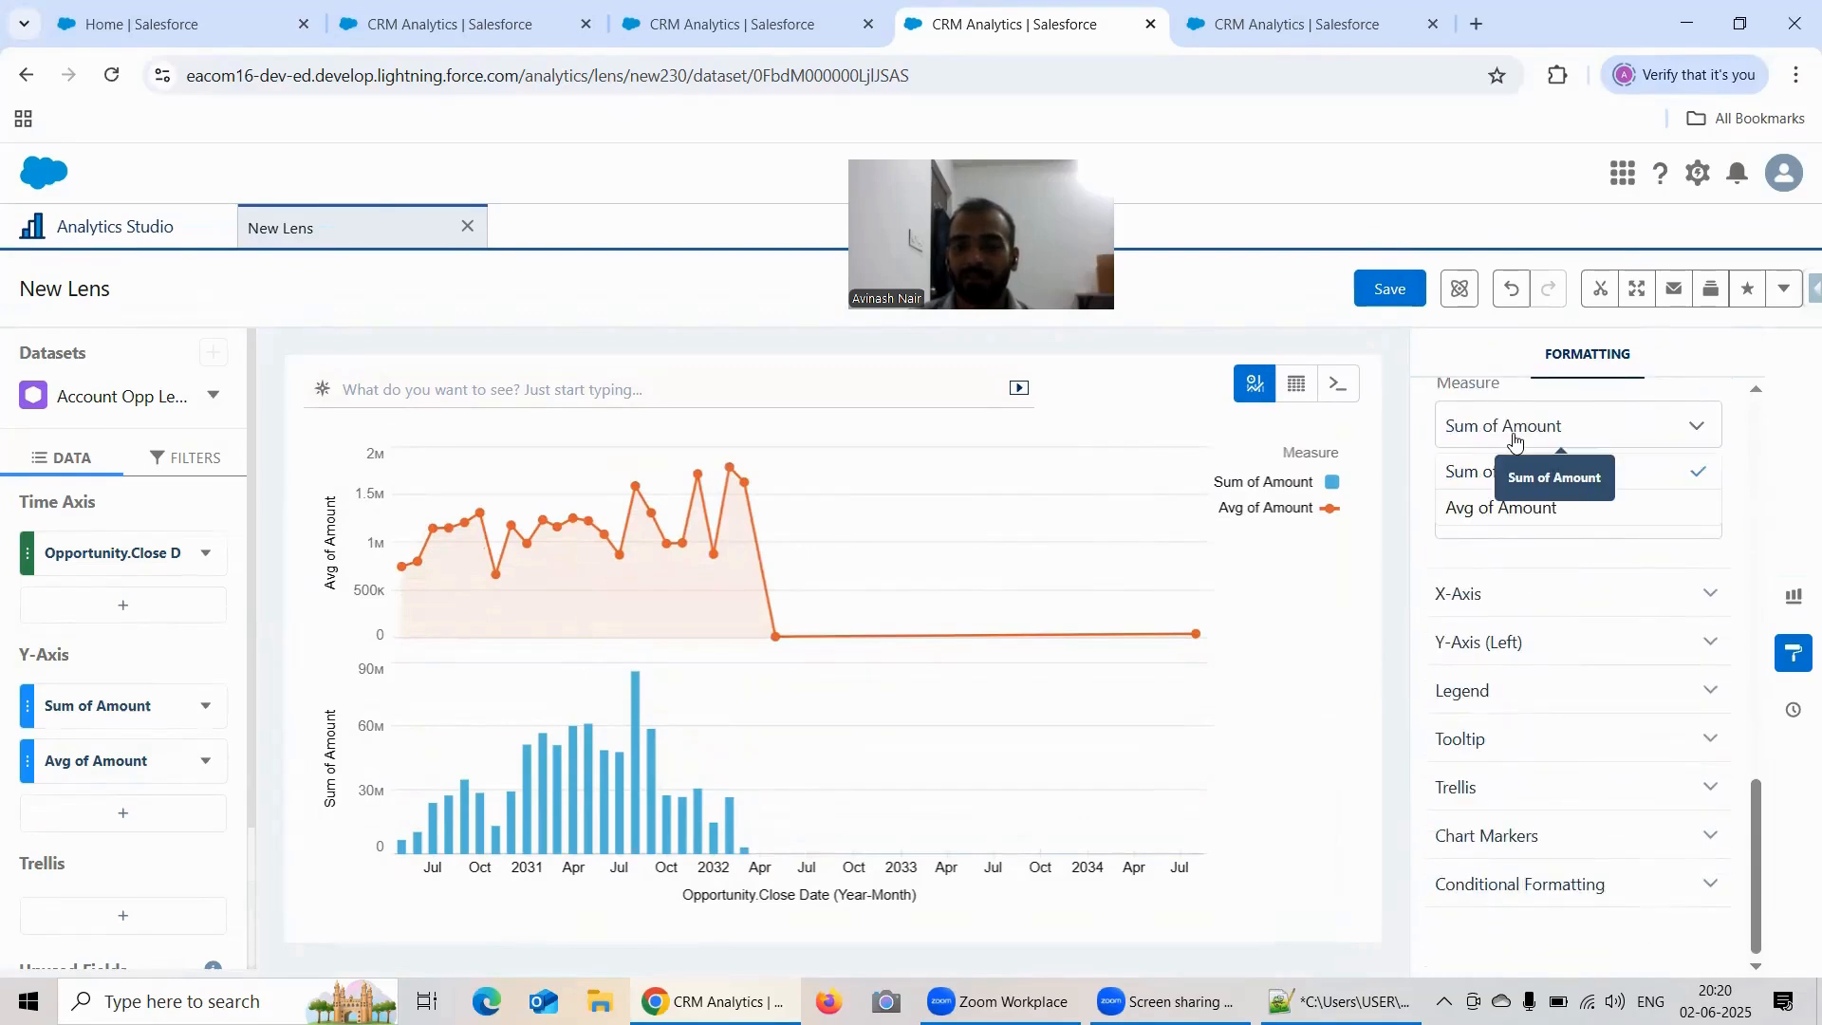
click(1511, 511)
click(1500, 528)
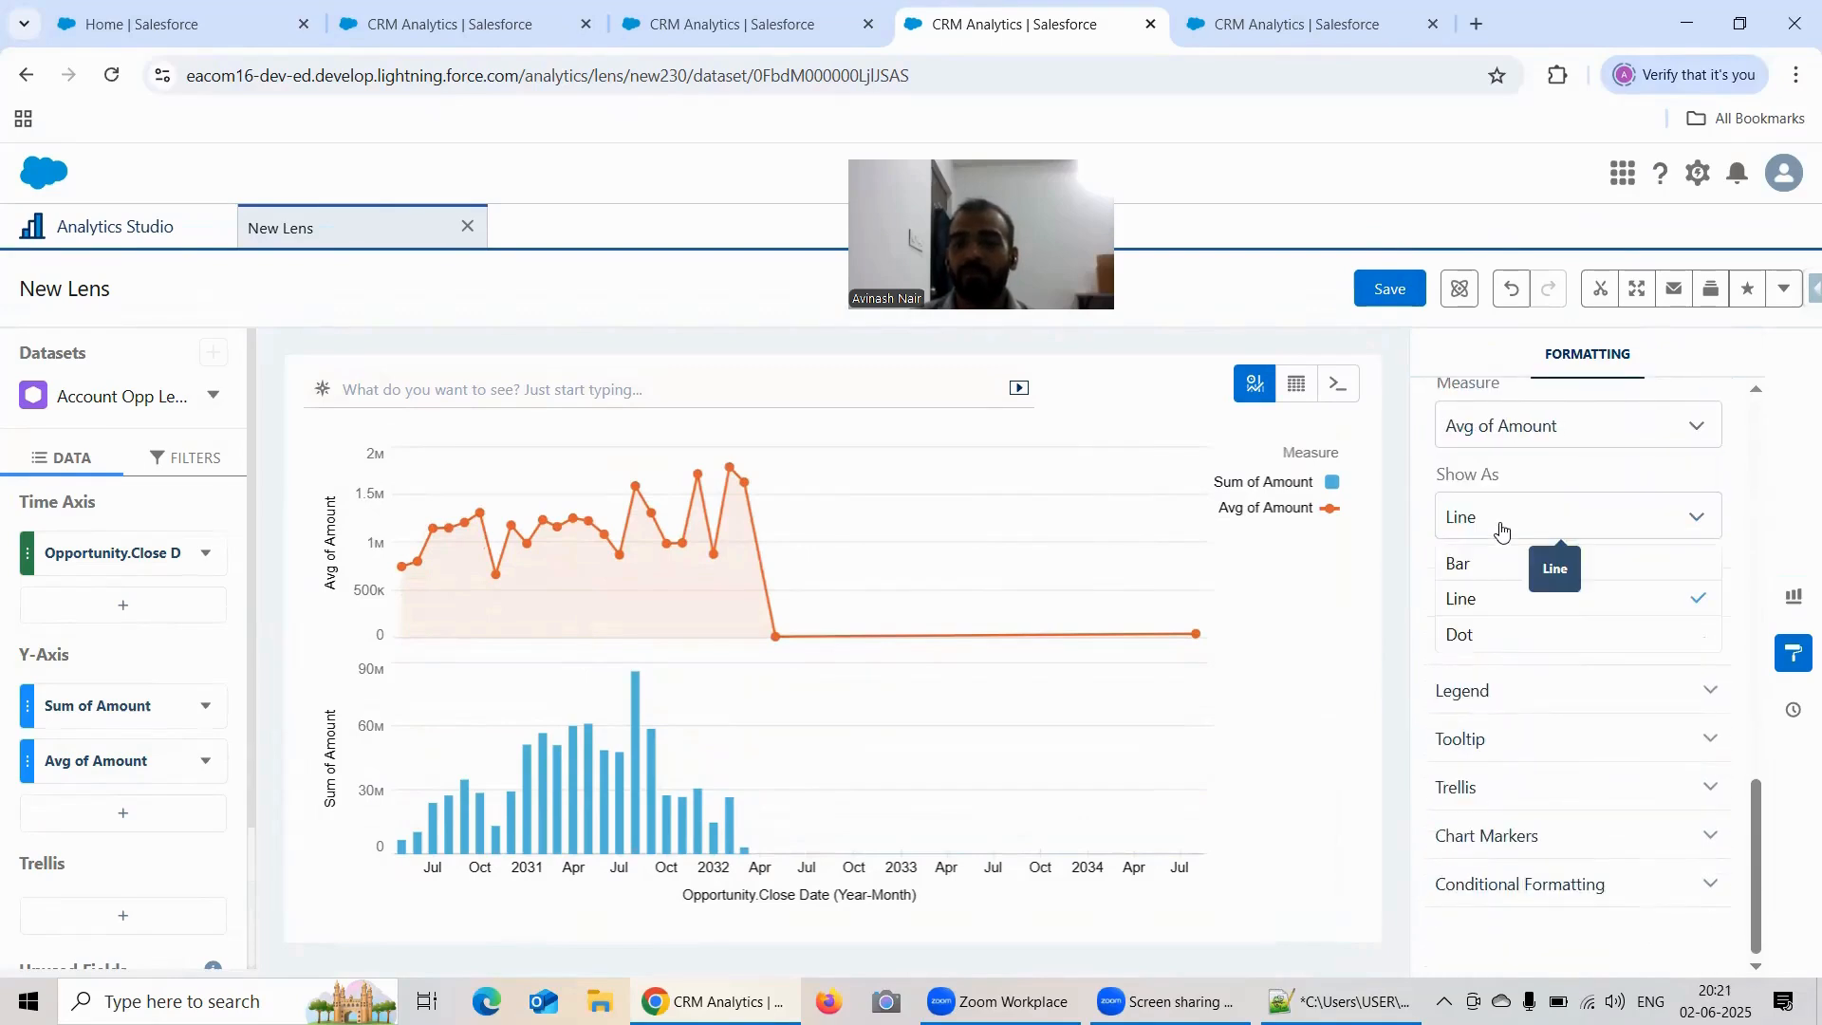
click(1489, 566)
Step: Check the Stack bars option and change the Avg of Amount series to show as Dot
scroll(1586, 598, up, 4)
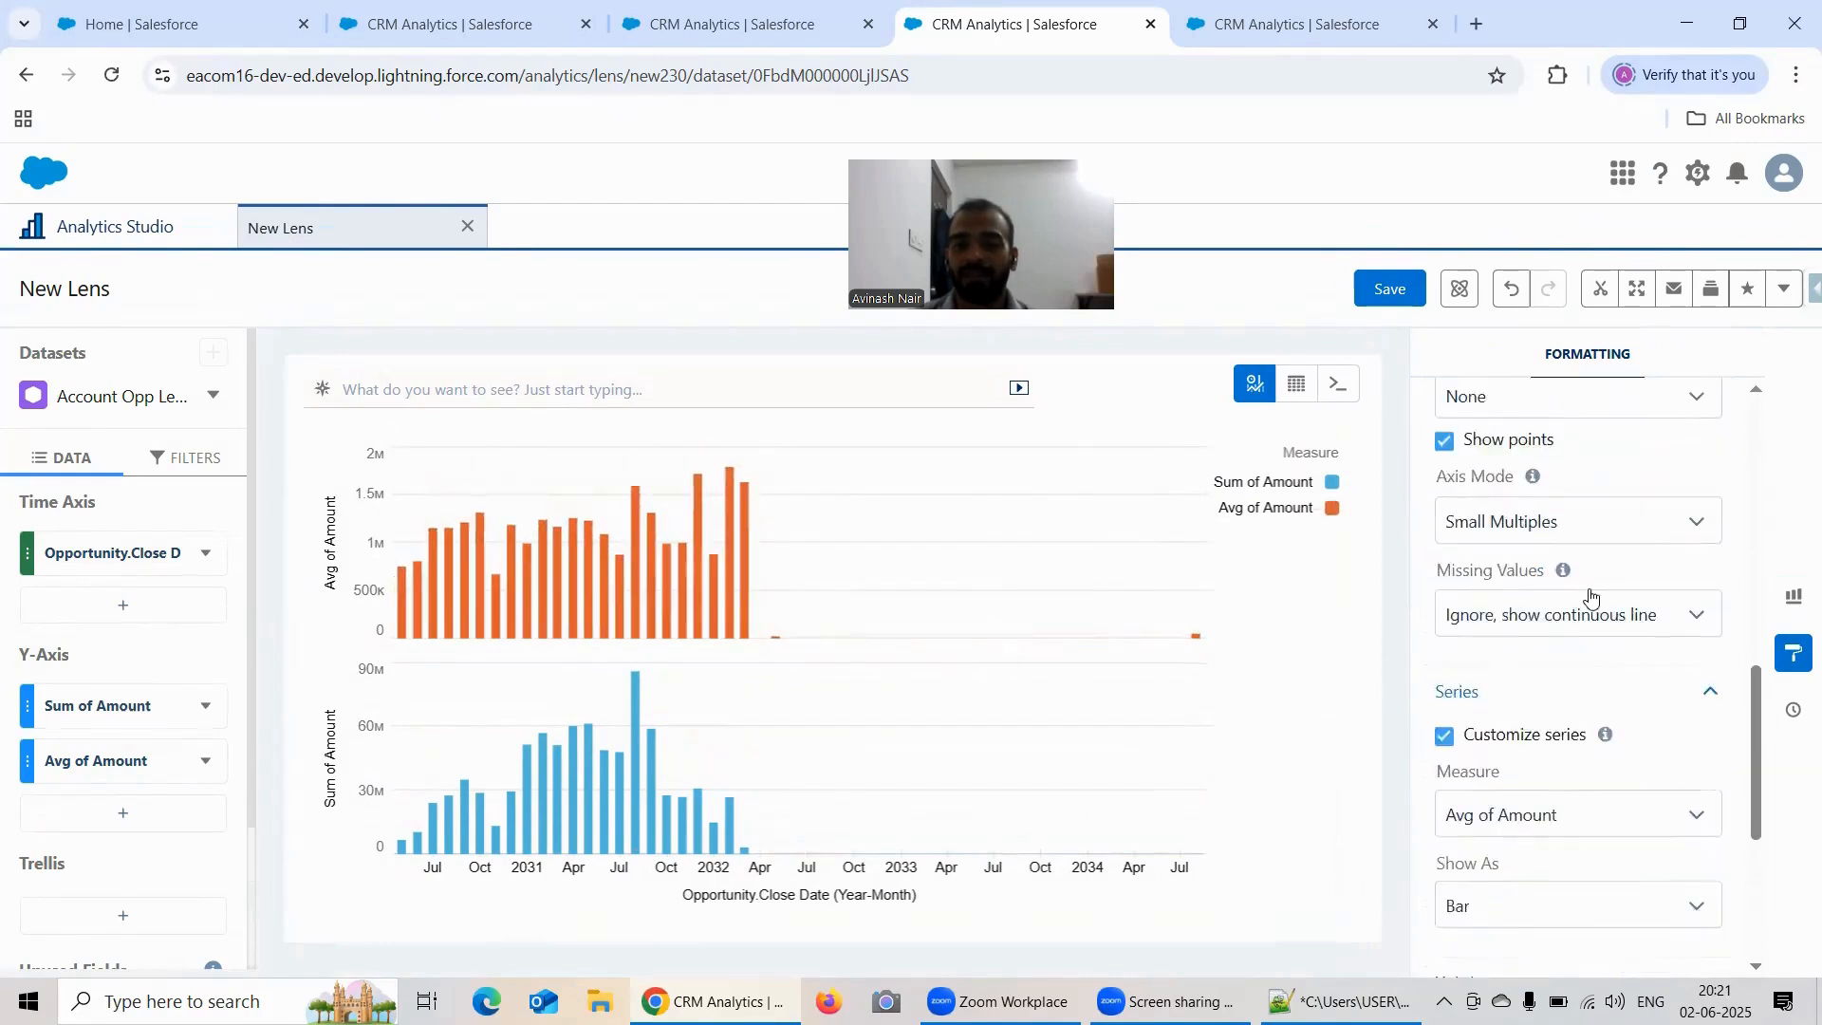
scroll(1591, 596, up, 5)
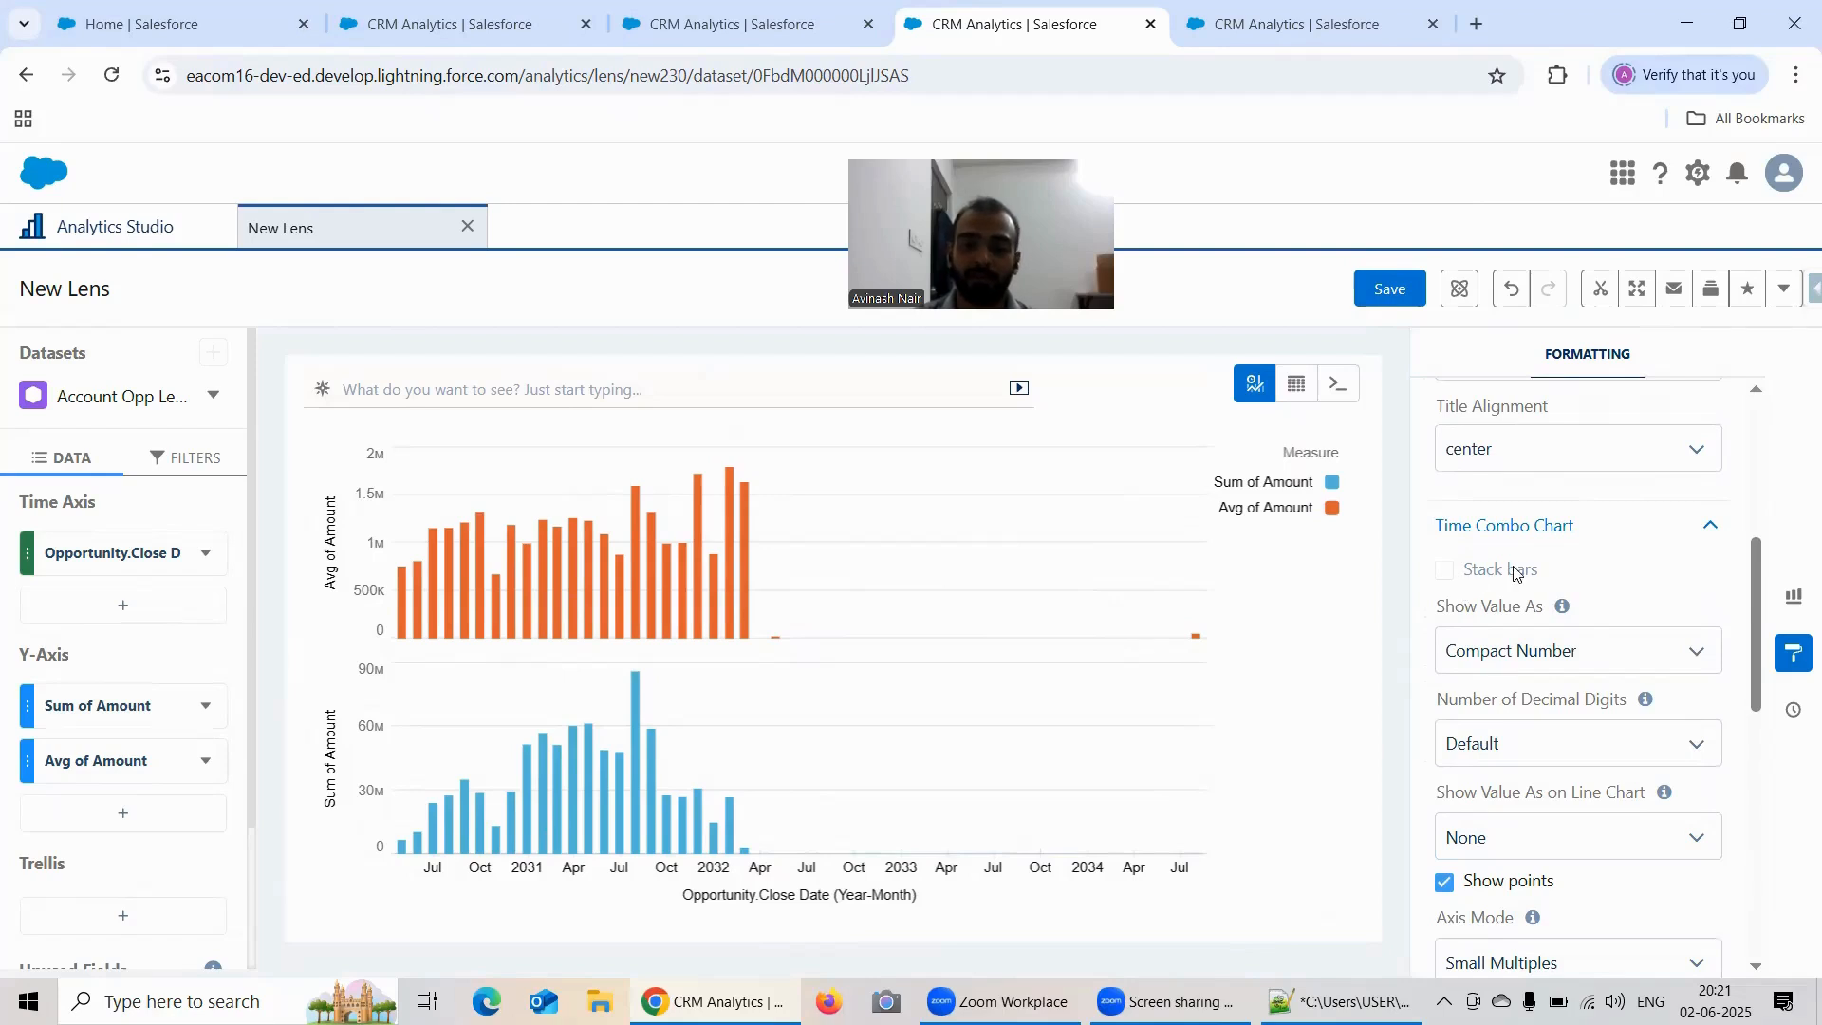
scroll(1616, 564, down, 5)
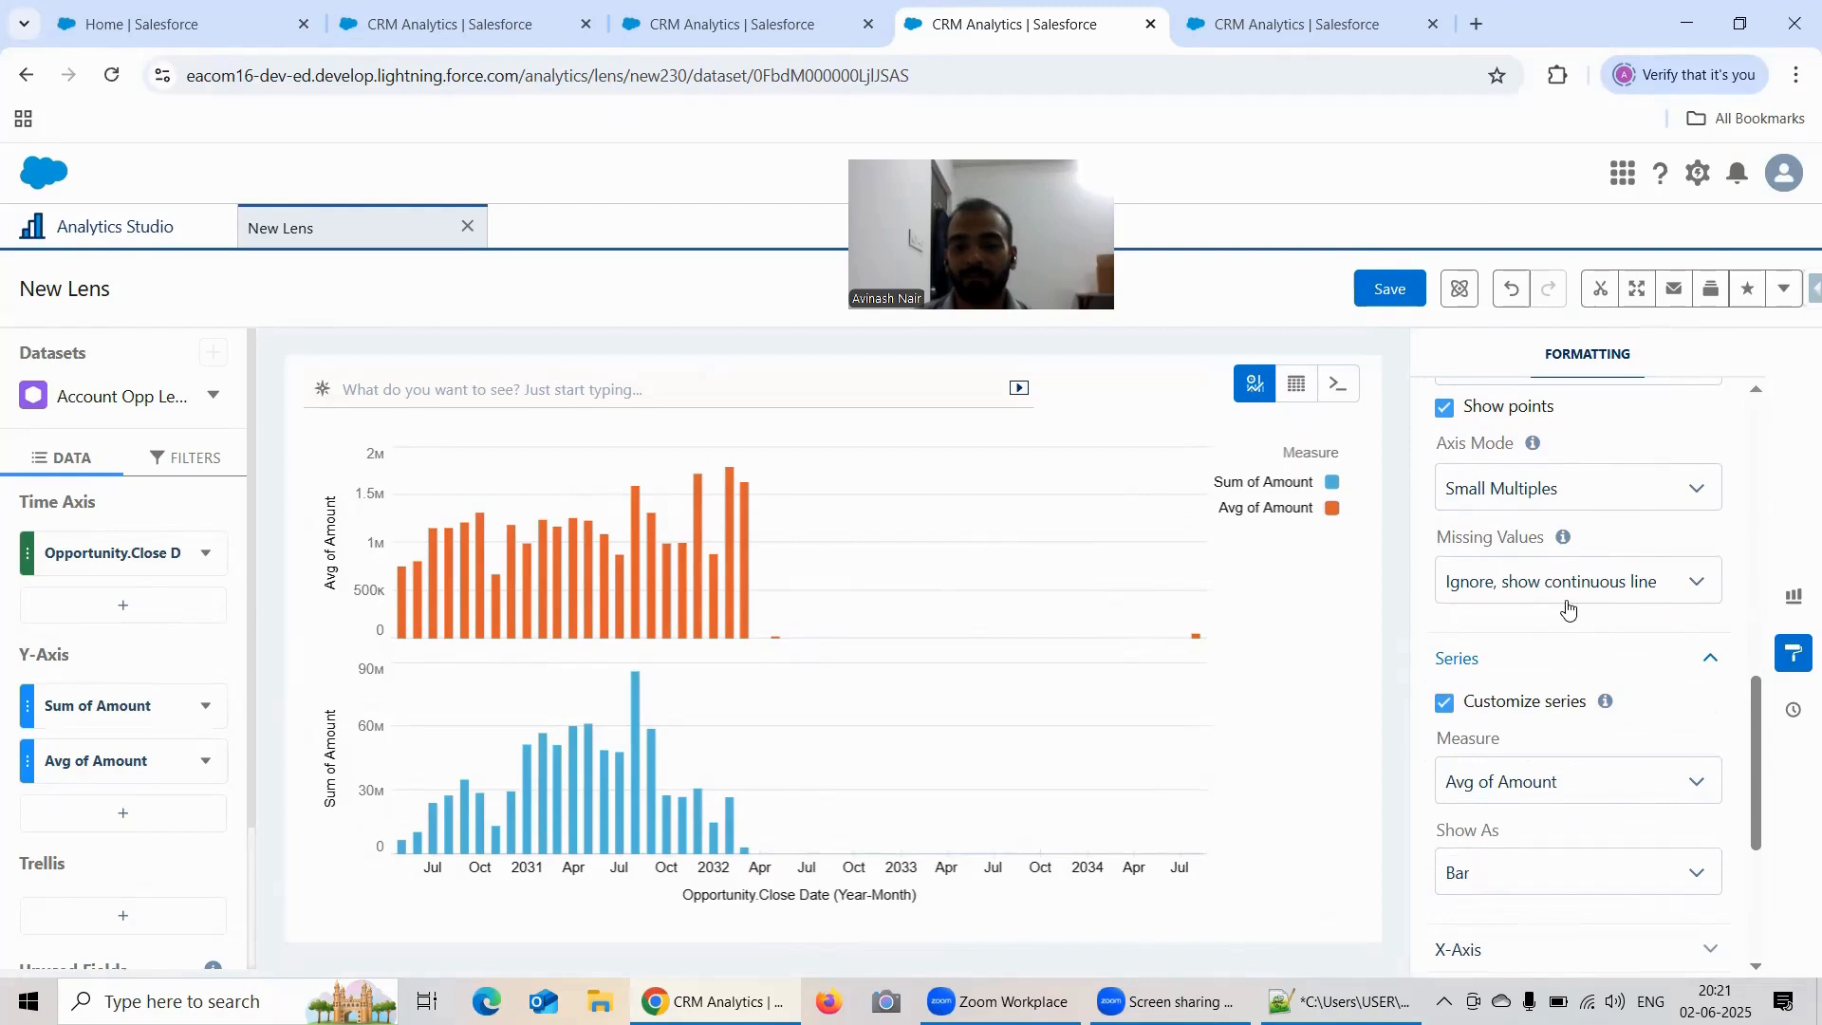
scroll(1621, 596, down, 1)
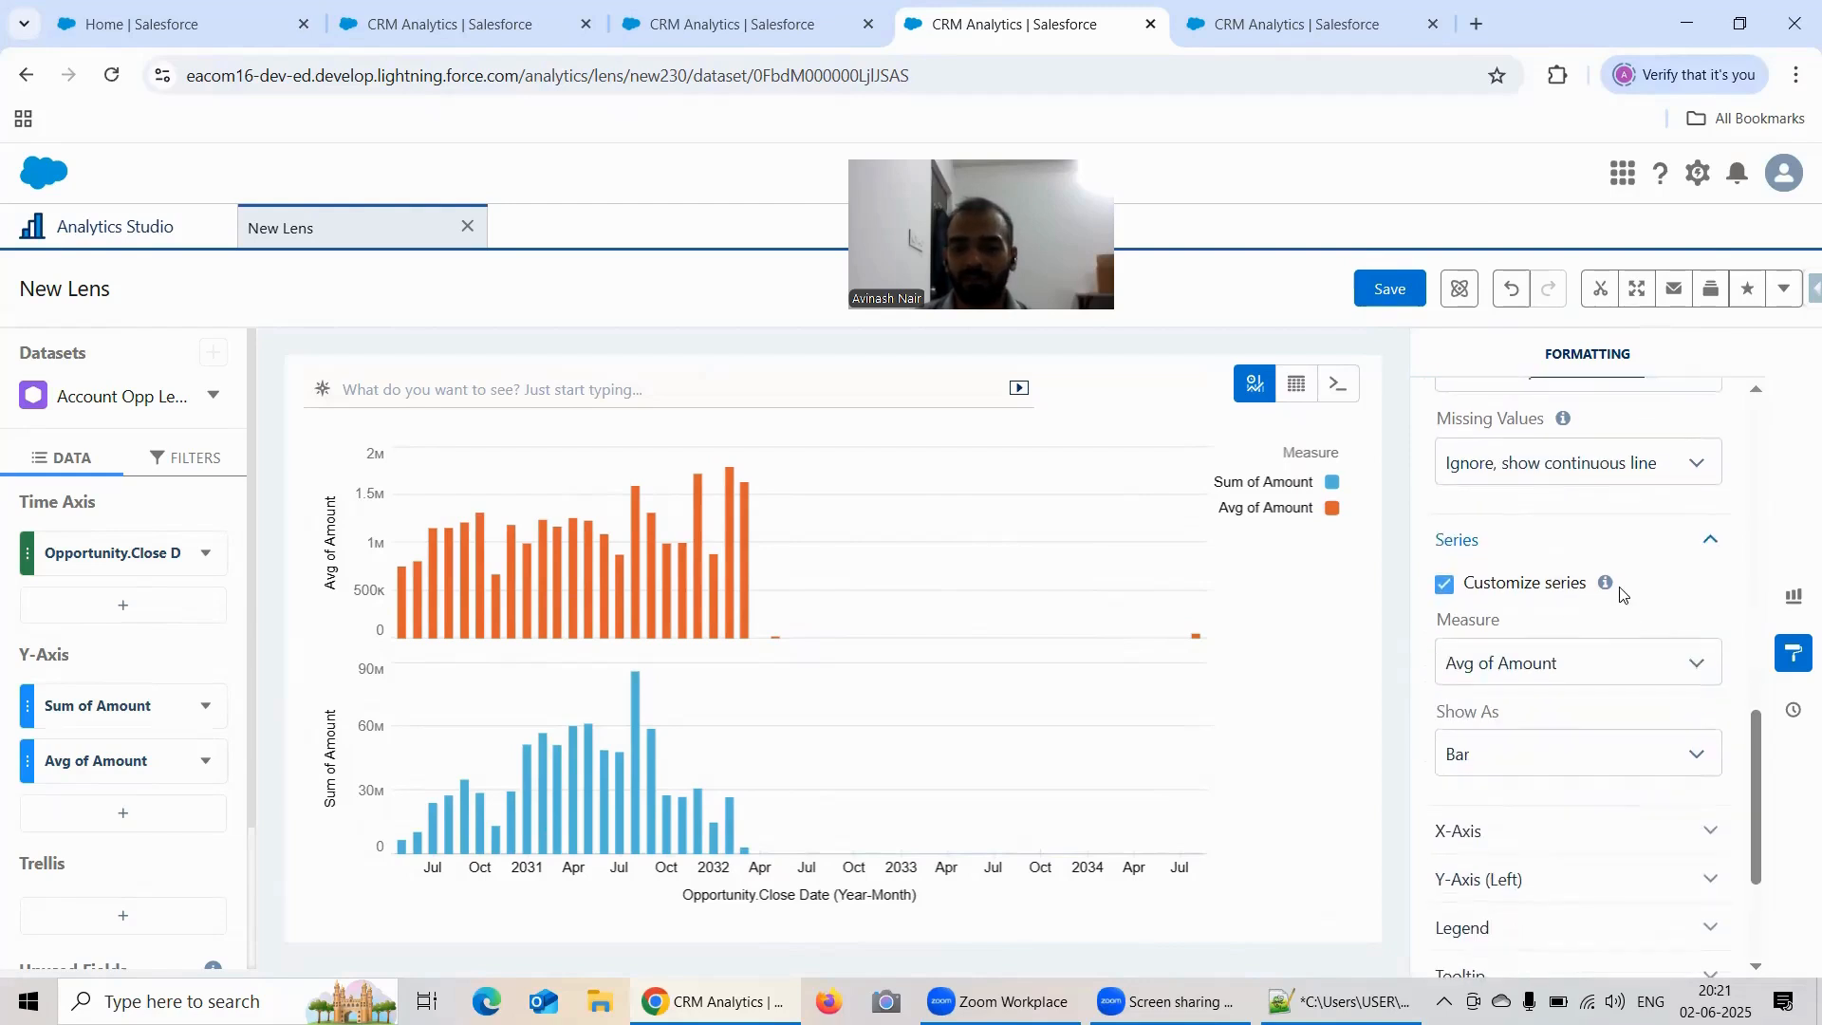
click(1528, 760)
scroll(1614, 721, down, 1)
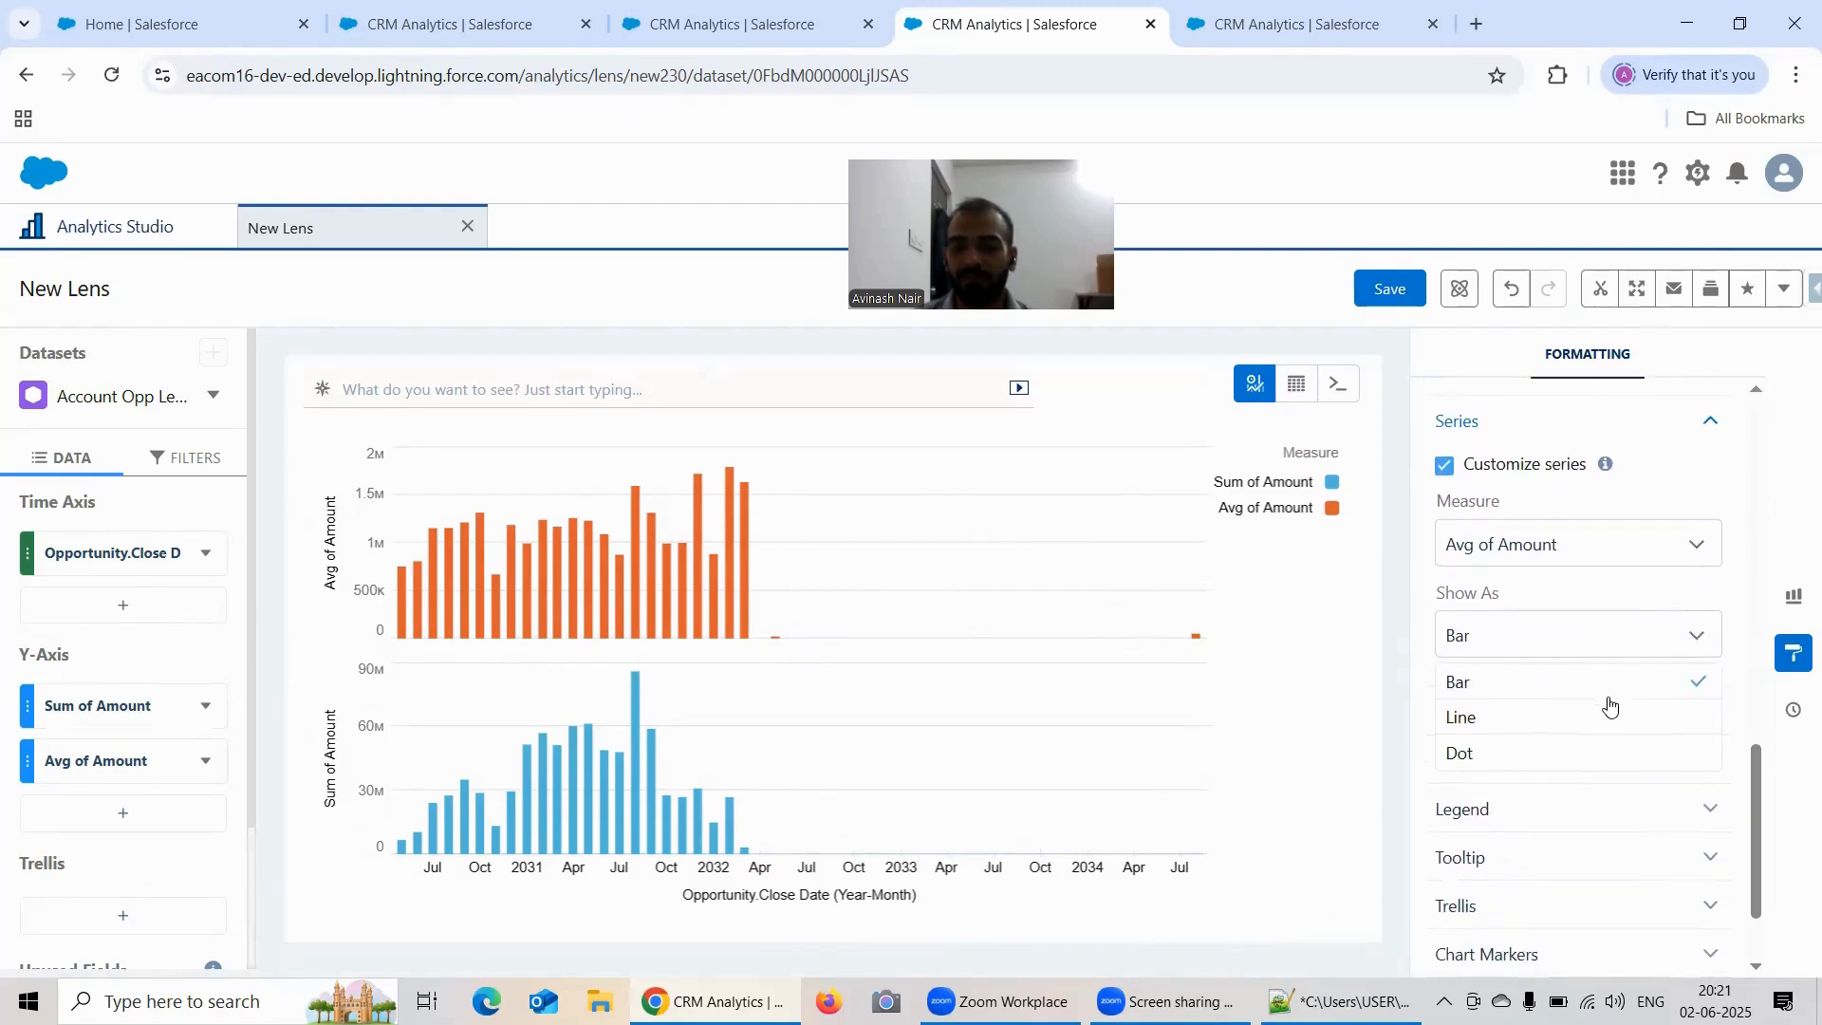
click(1534, 753)
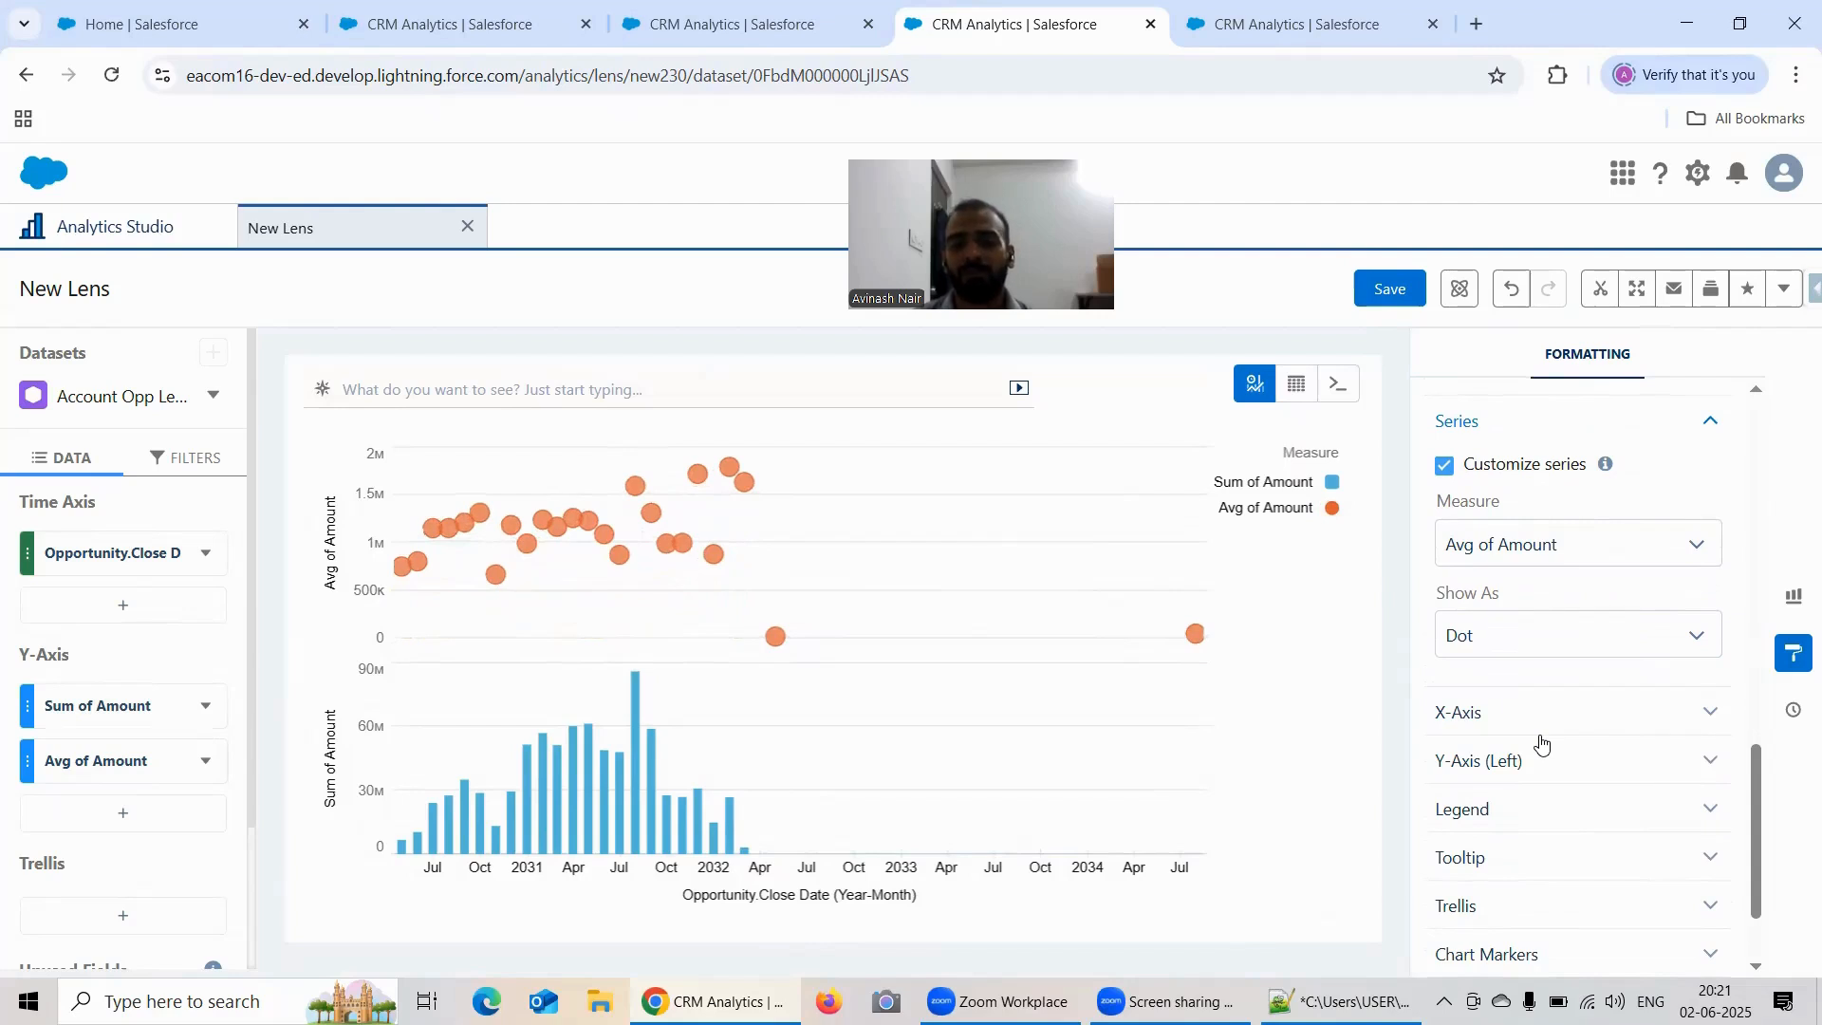
Step: Review the Missing Values choices, keeping Ignore, show continuous line, and collapse the side pane to view the chart at full width
scroll(1564, 636, up, 3)
click(1556, 707)
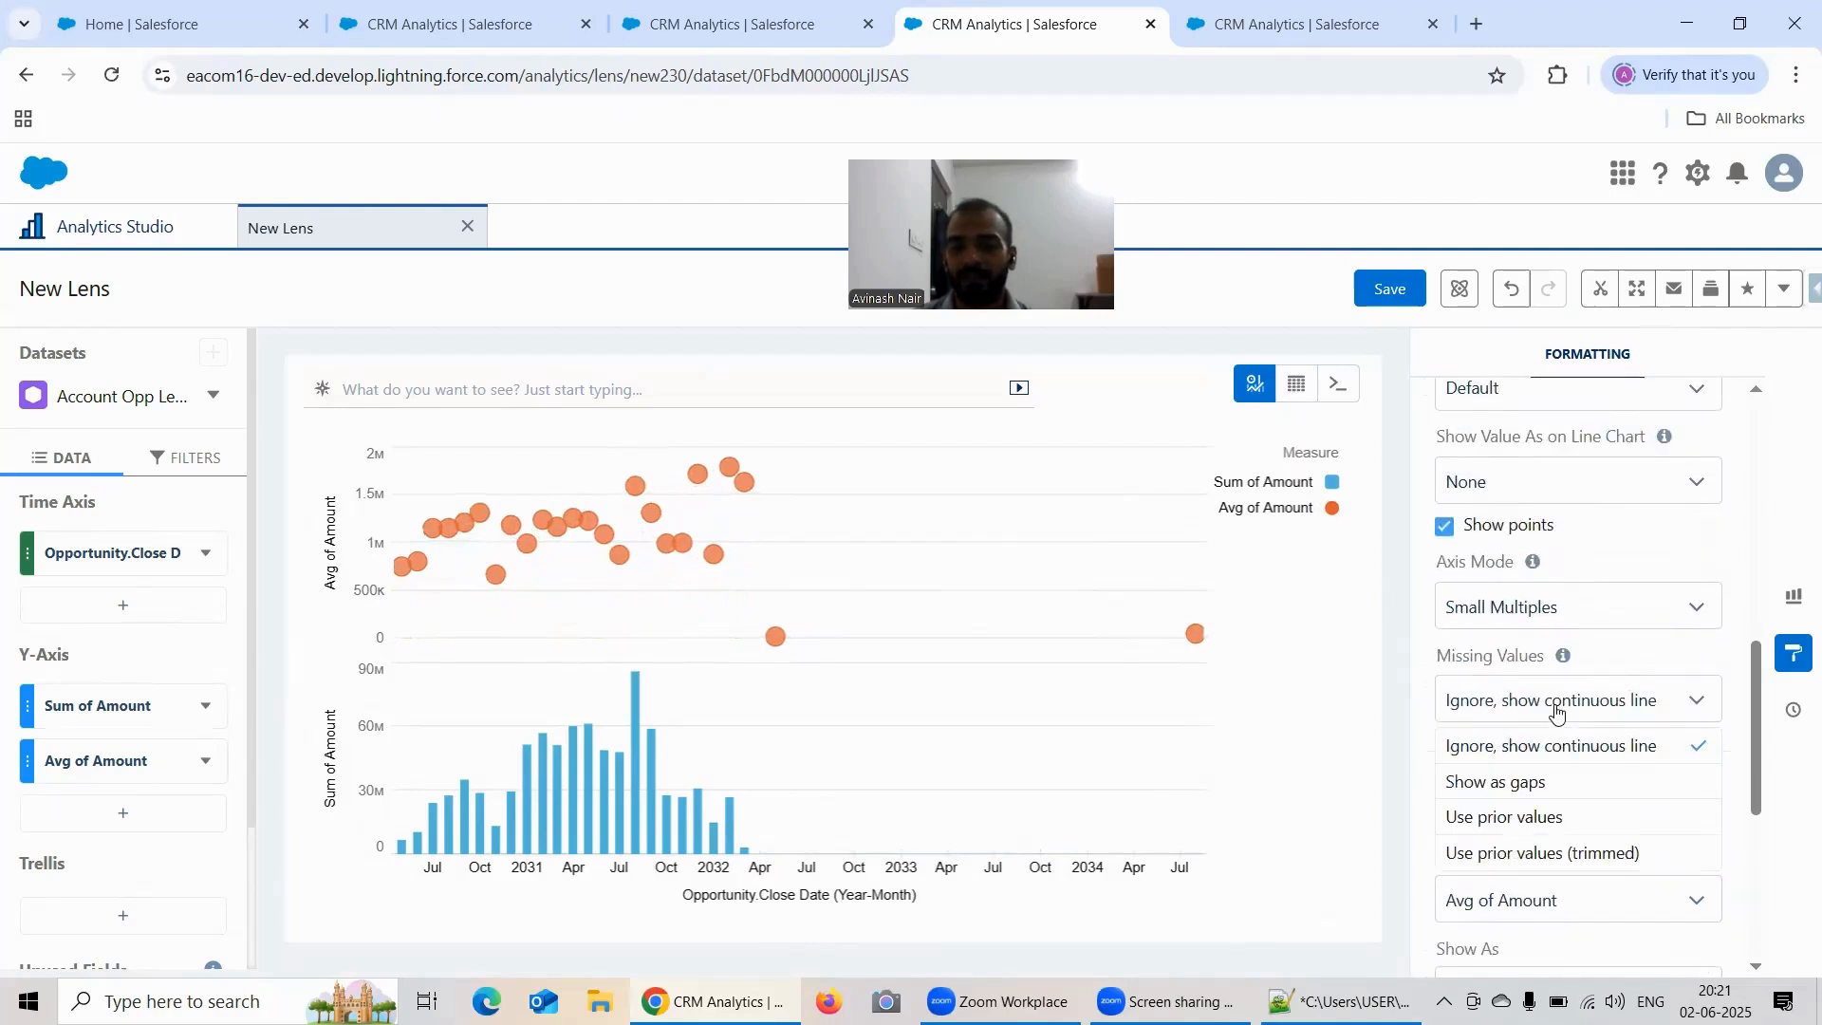
click(1568, 751)
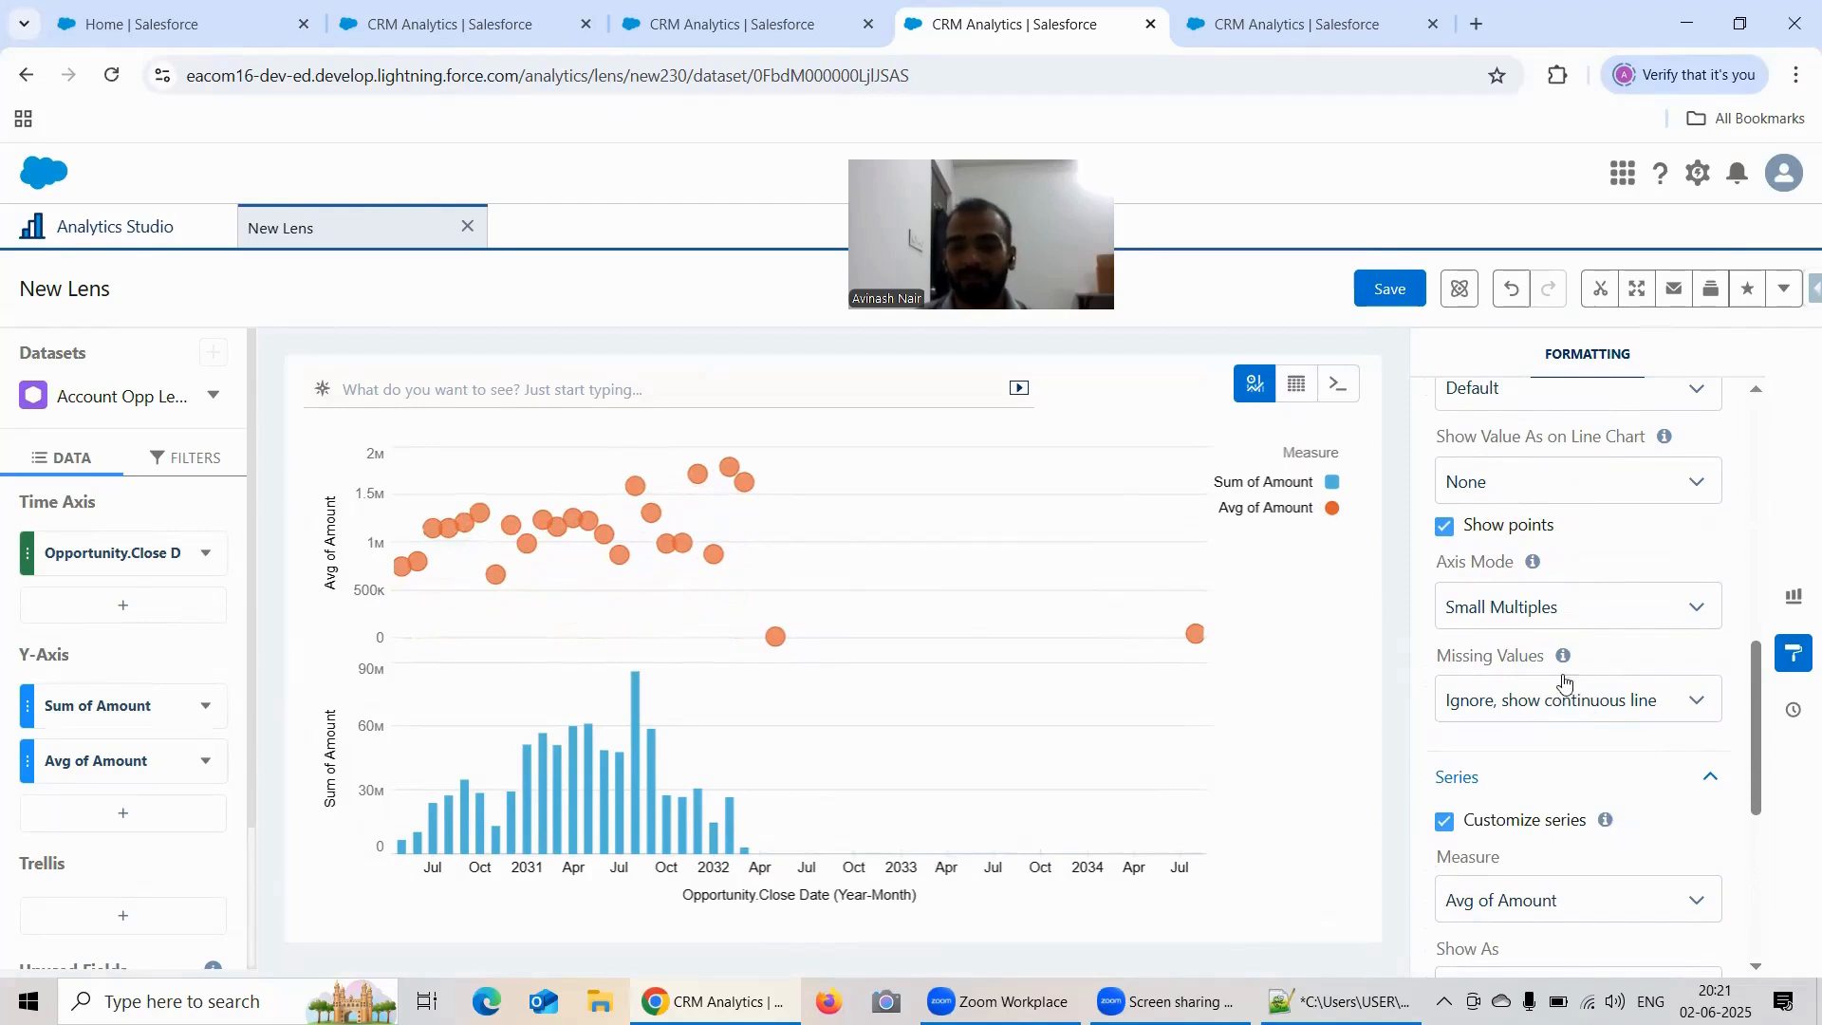
scroll(1564, 681, up, 5)
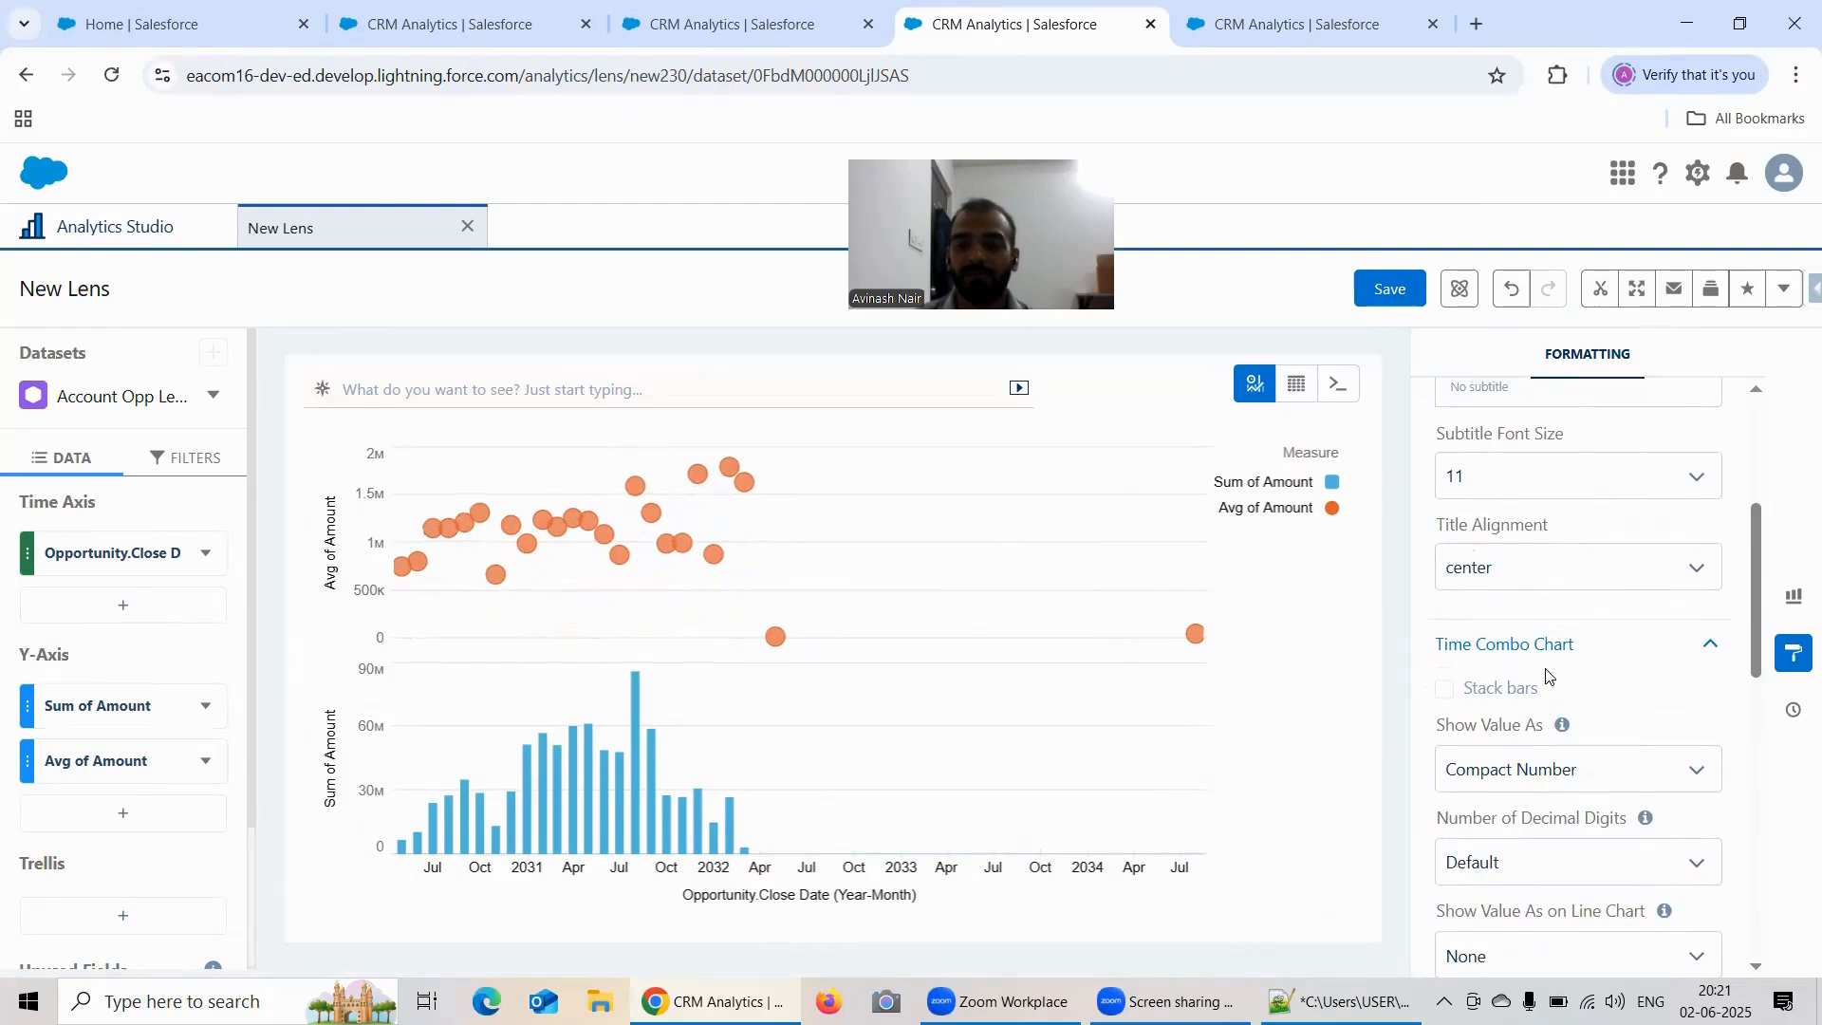
scroll(1547, 677, up, 5)
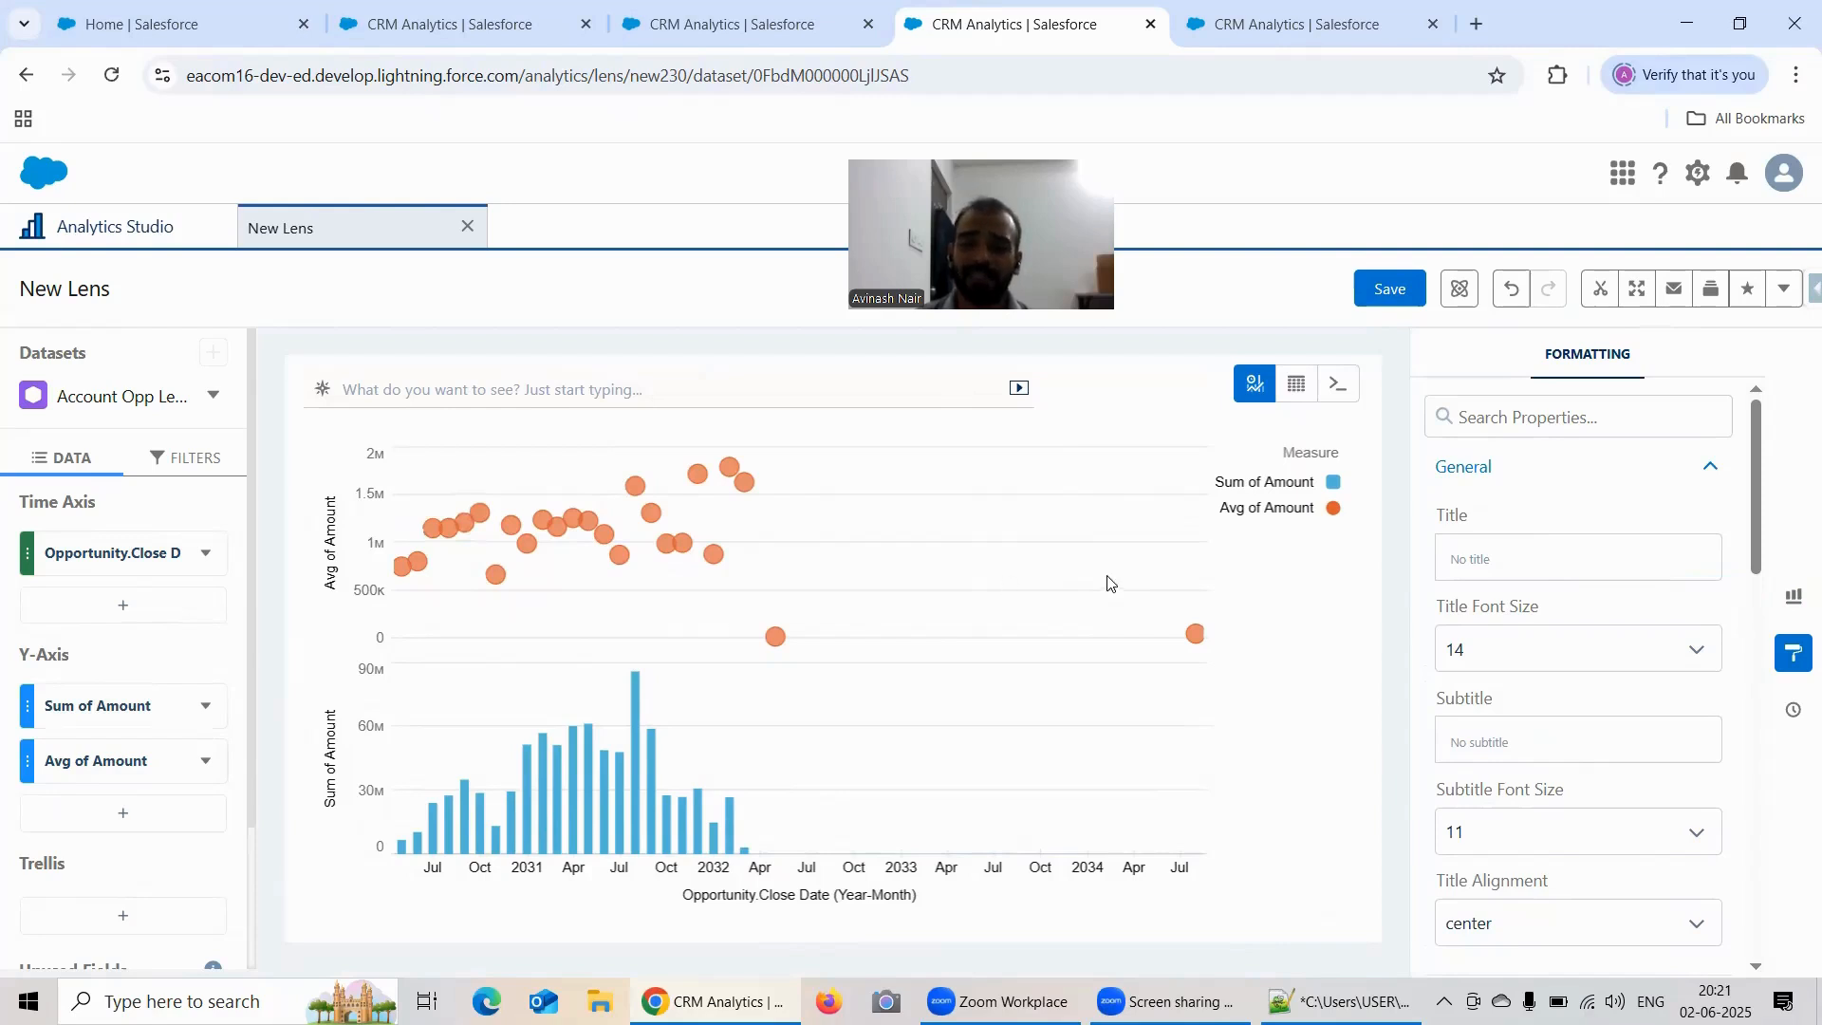
click(1792, 594)
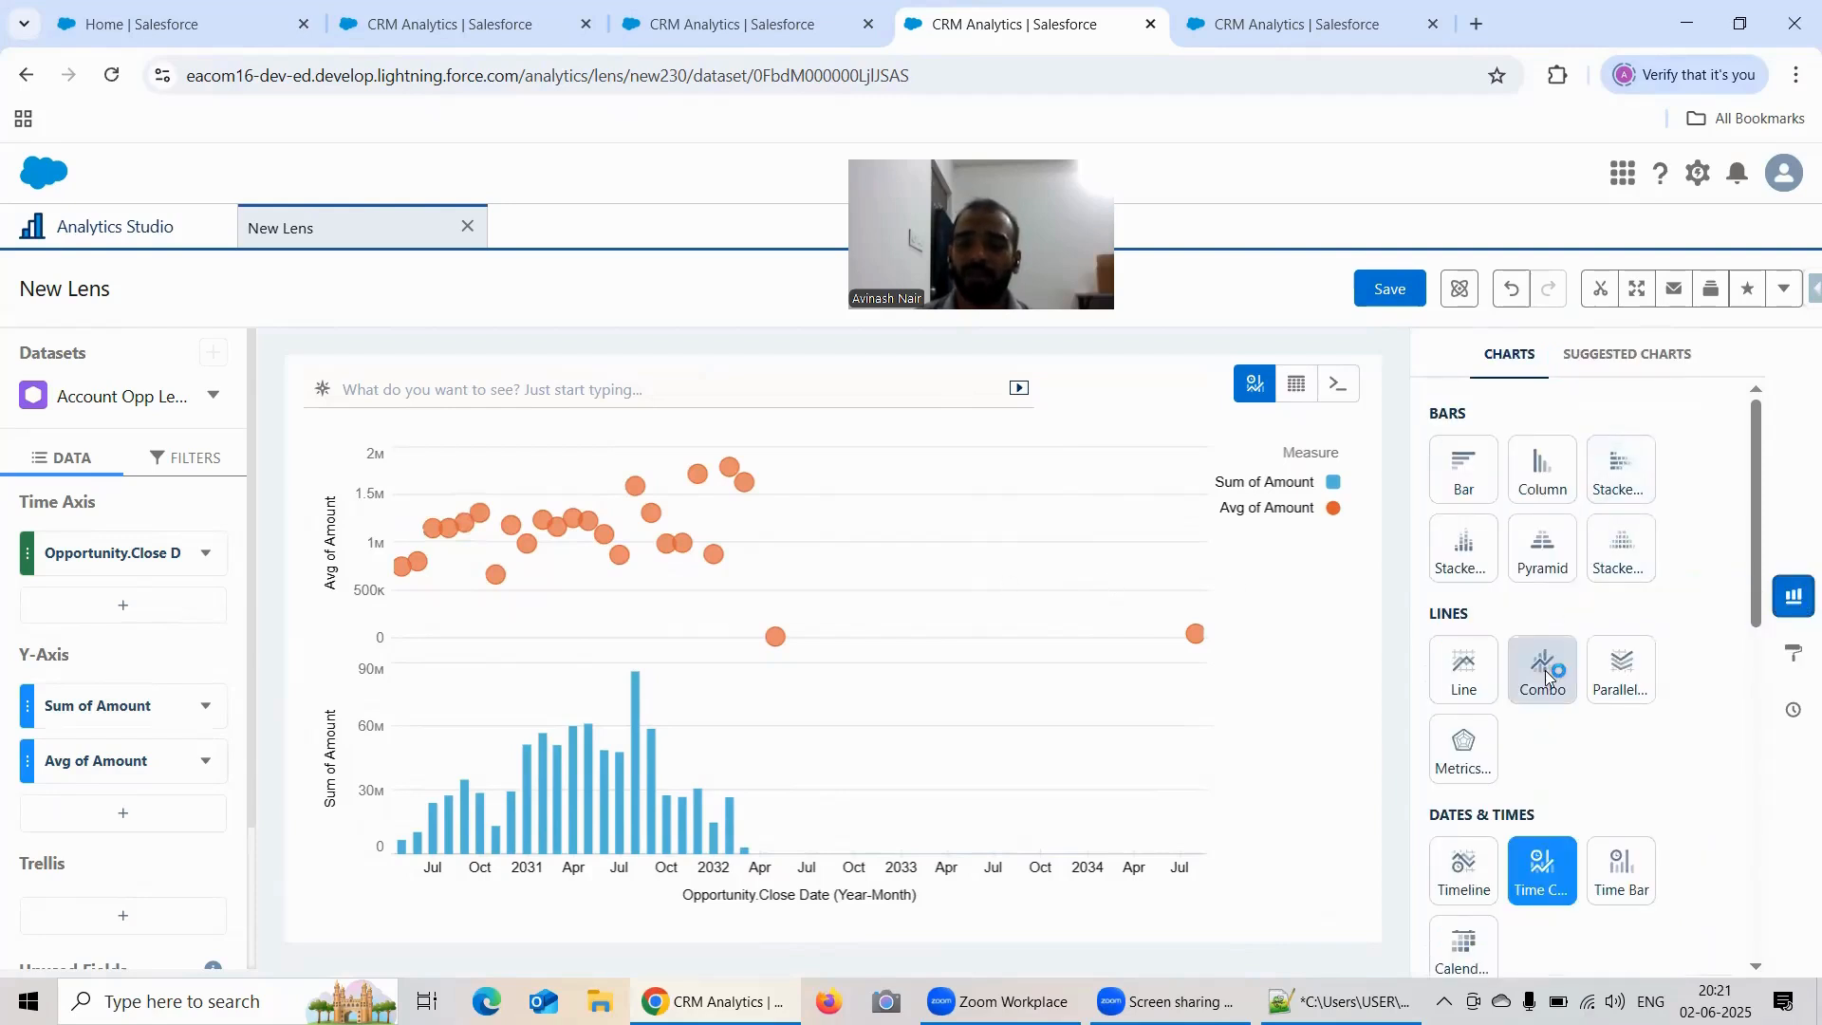
click(1795, 598)
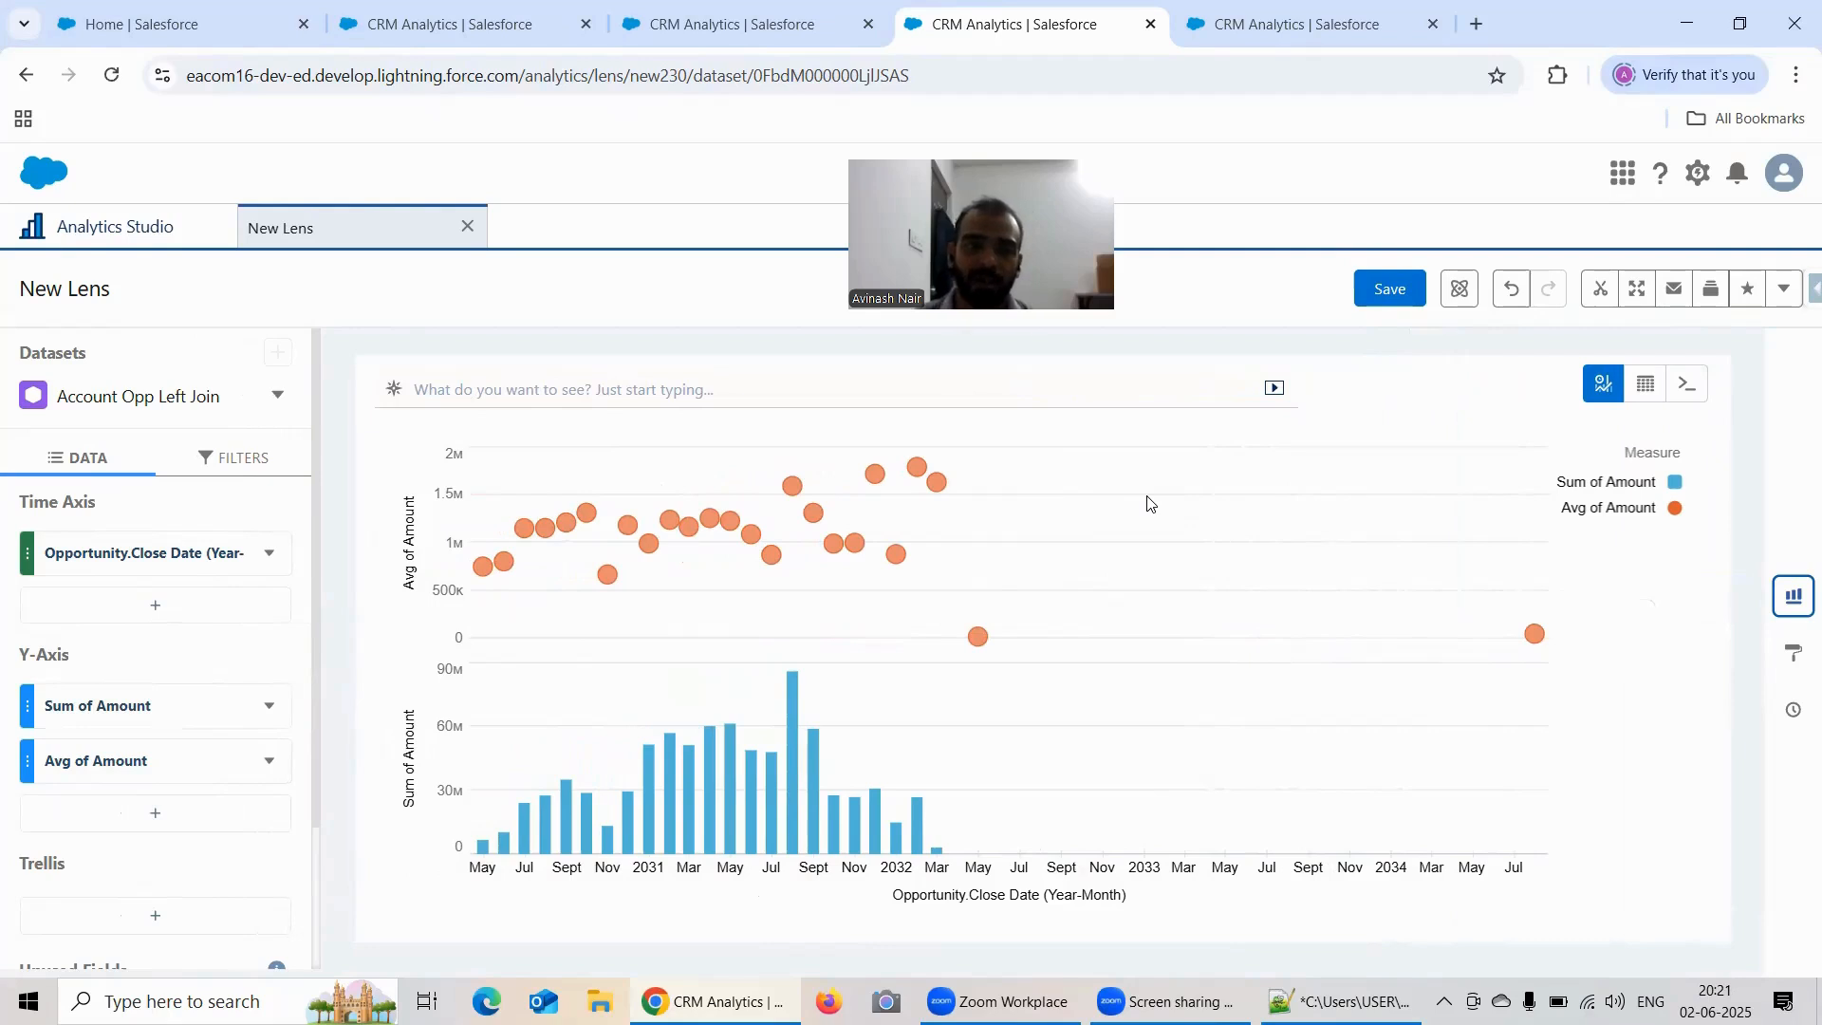
Step: Switch to the single-axis Time Combo lens and consult the Time Combo field requirements in the Notepad++ training notes
key(ctrl+2)
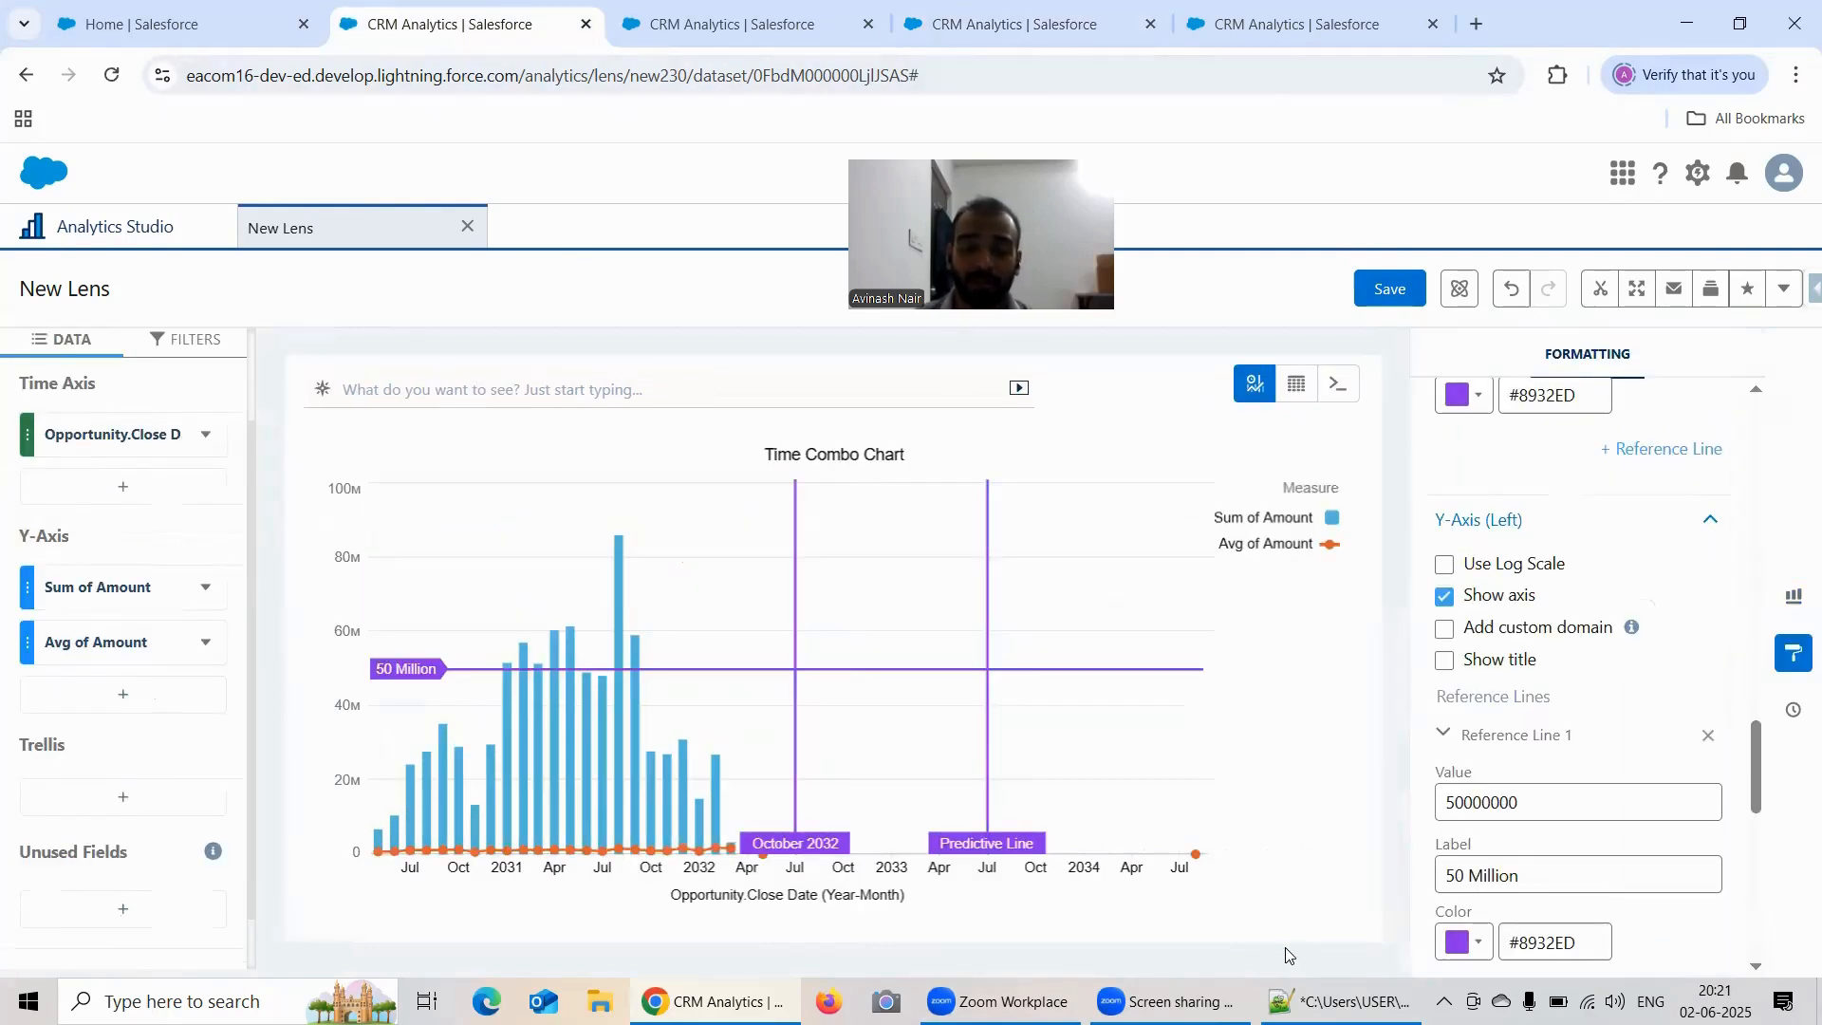
click(1338, 1001)
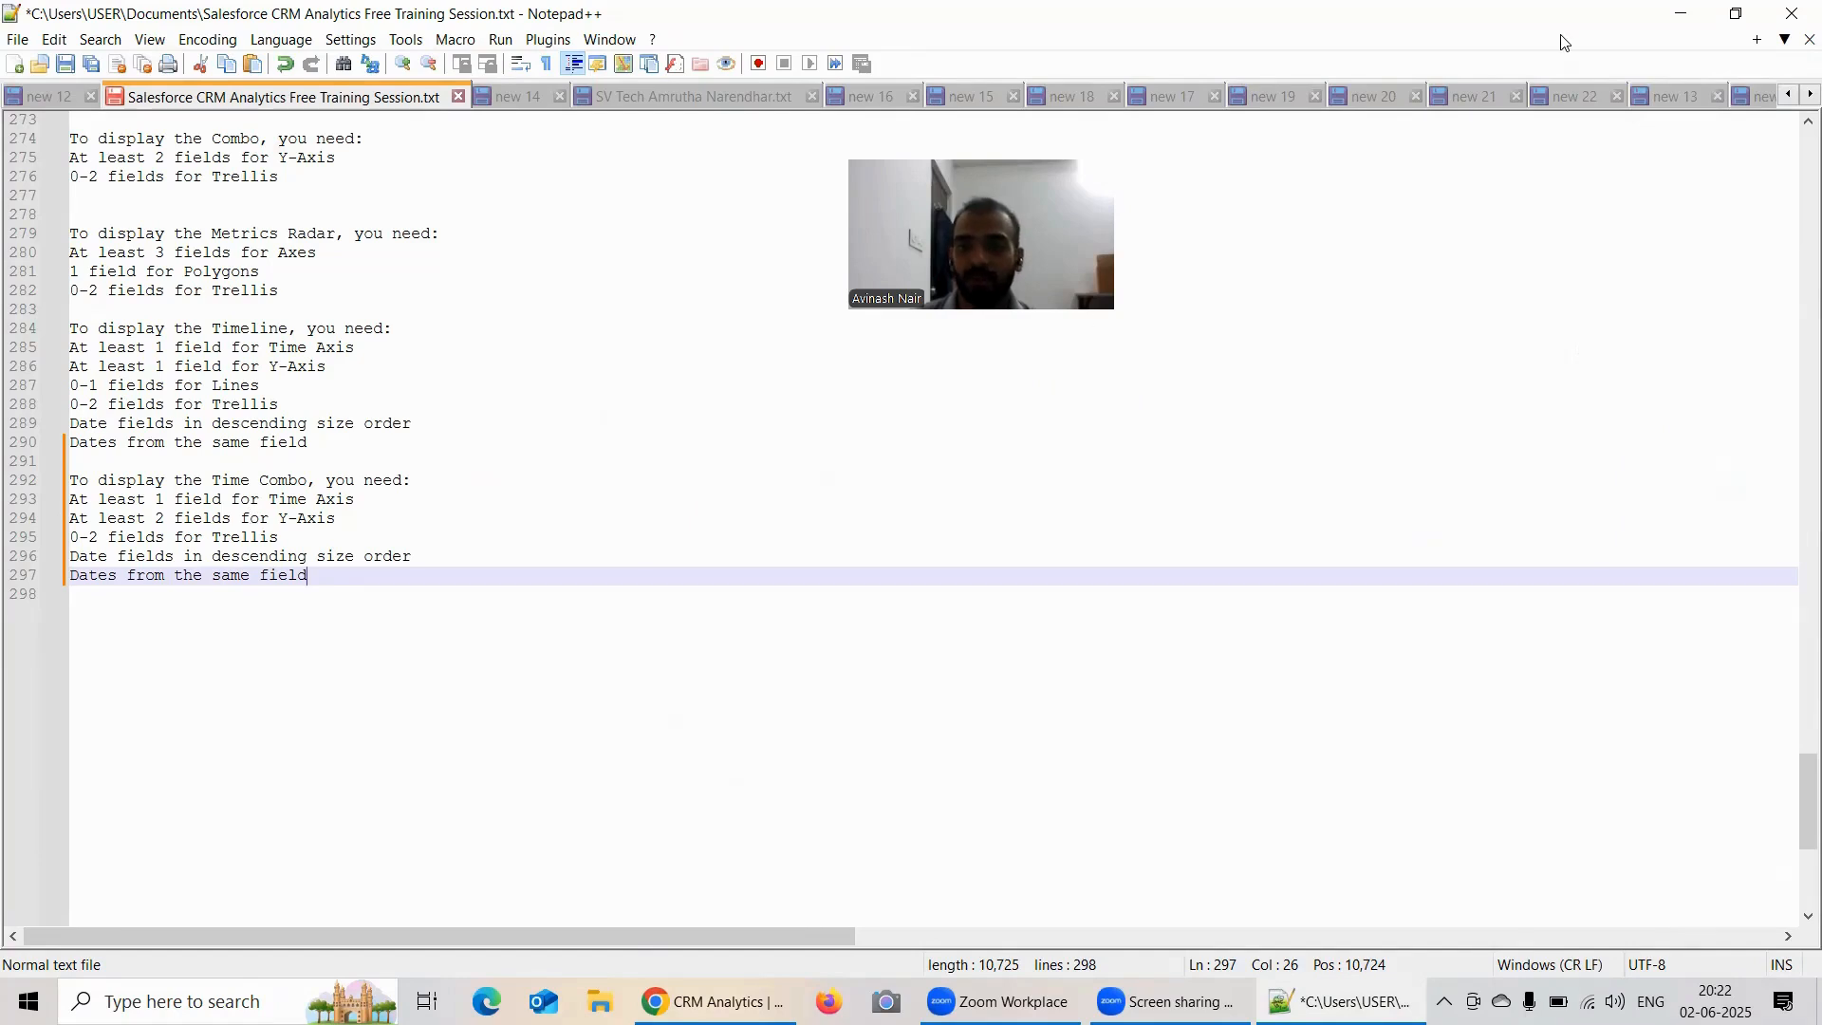
click(1681, 13)
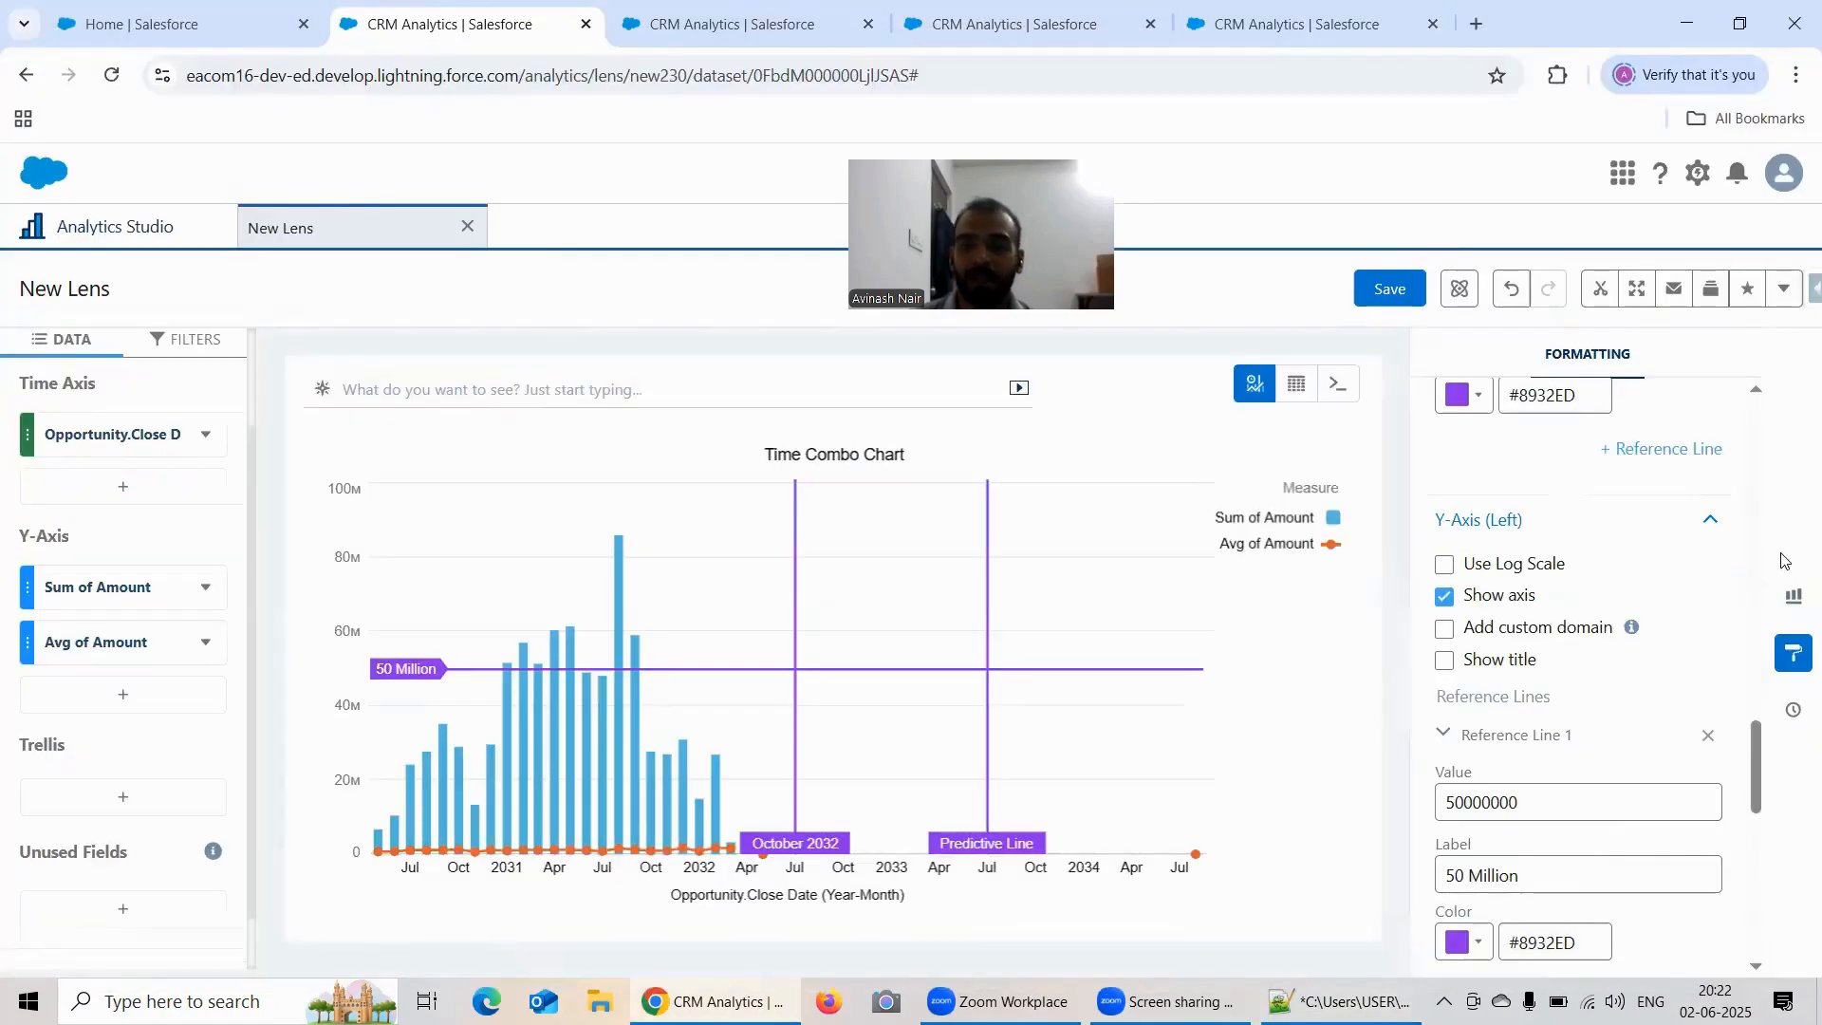
Step: Reopen the single-axis lens's formatting and examine its Time Combo Chart settings, including stacked bars, value display and axis mode
click(1794, 653)
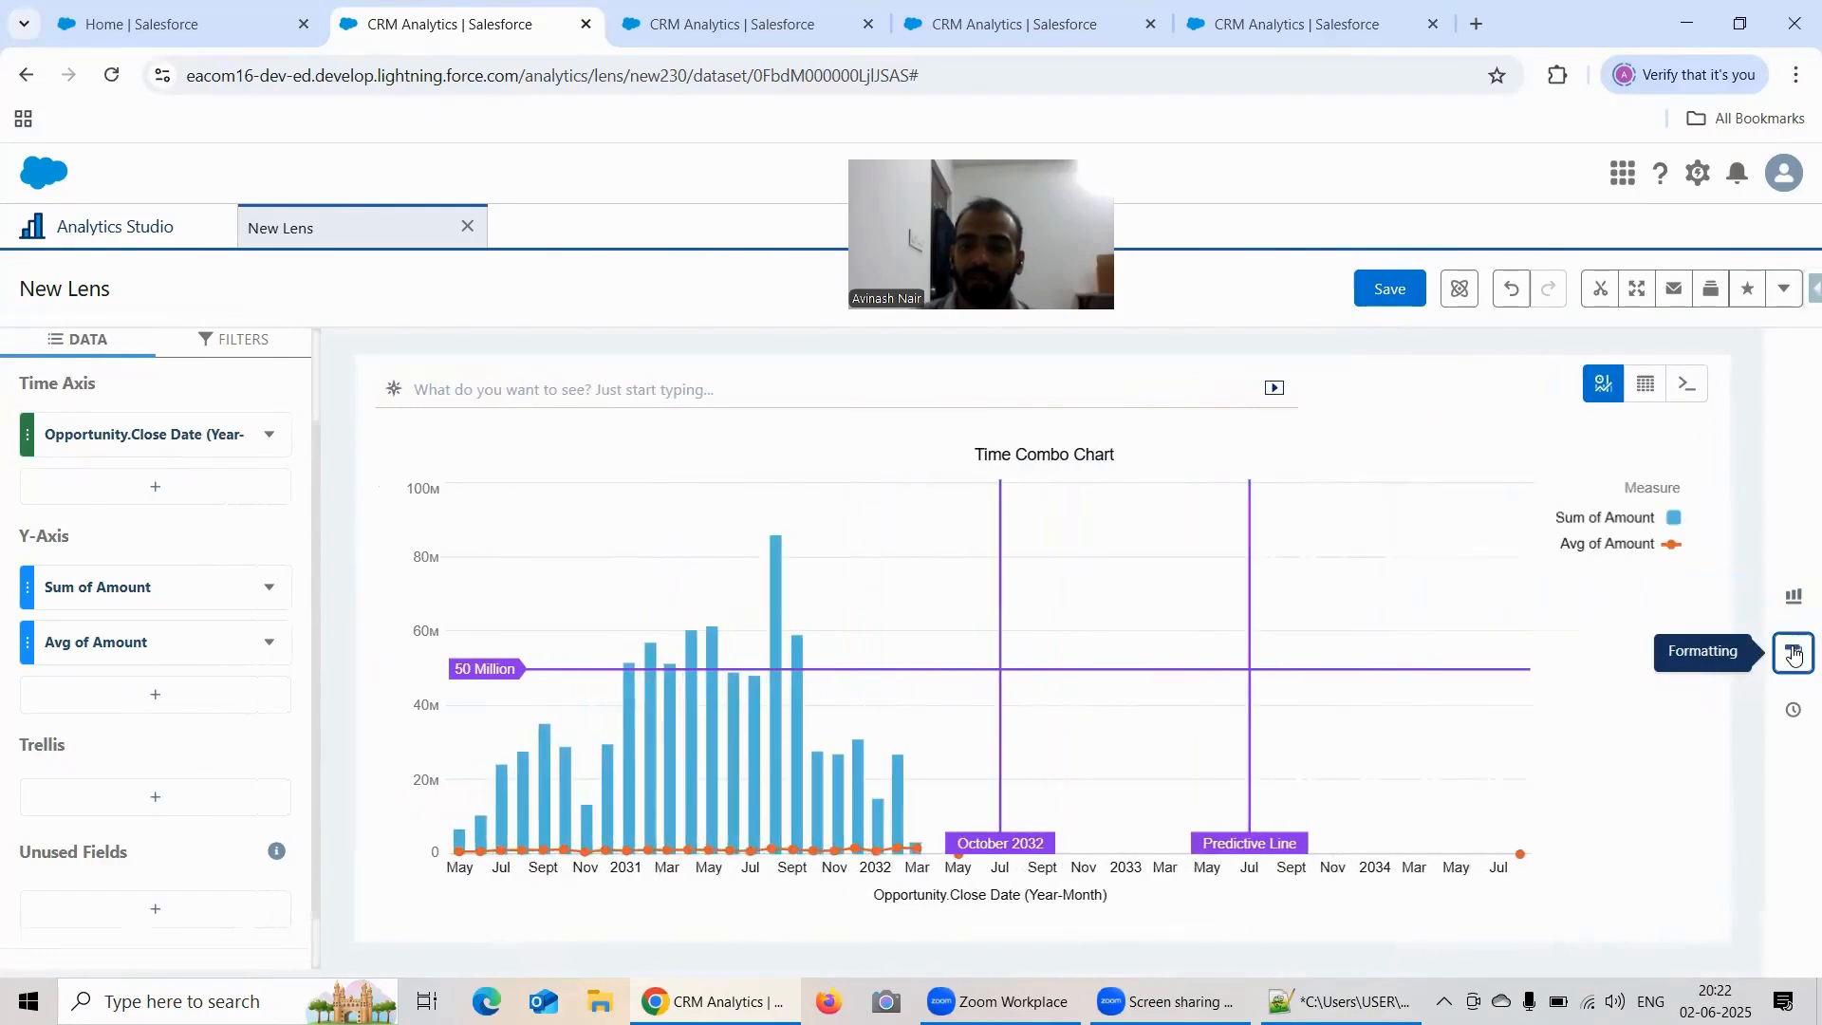
click(1793, 653)
scroll(1614, 570, down, 3)
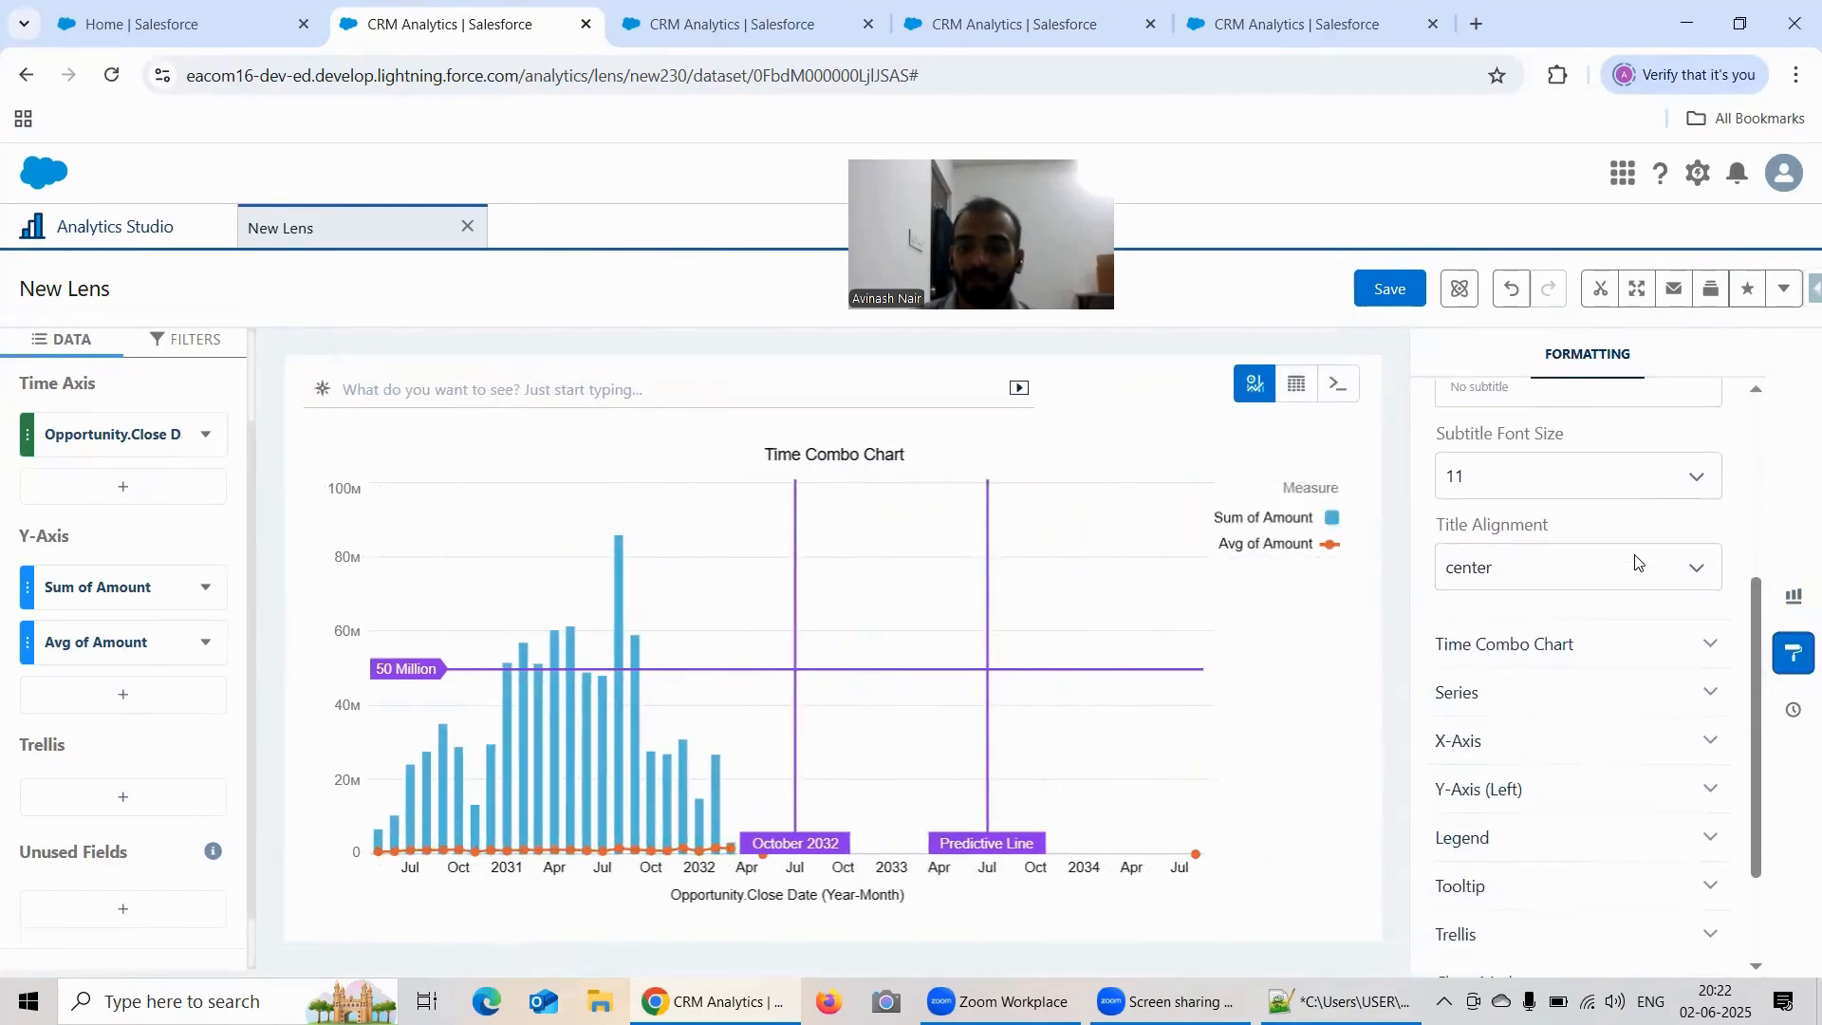
click(1570, 651)
scroll(1607, 582, down, 1)
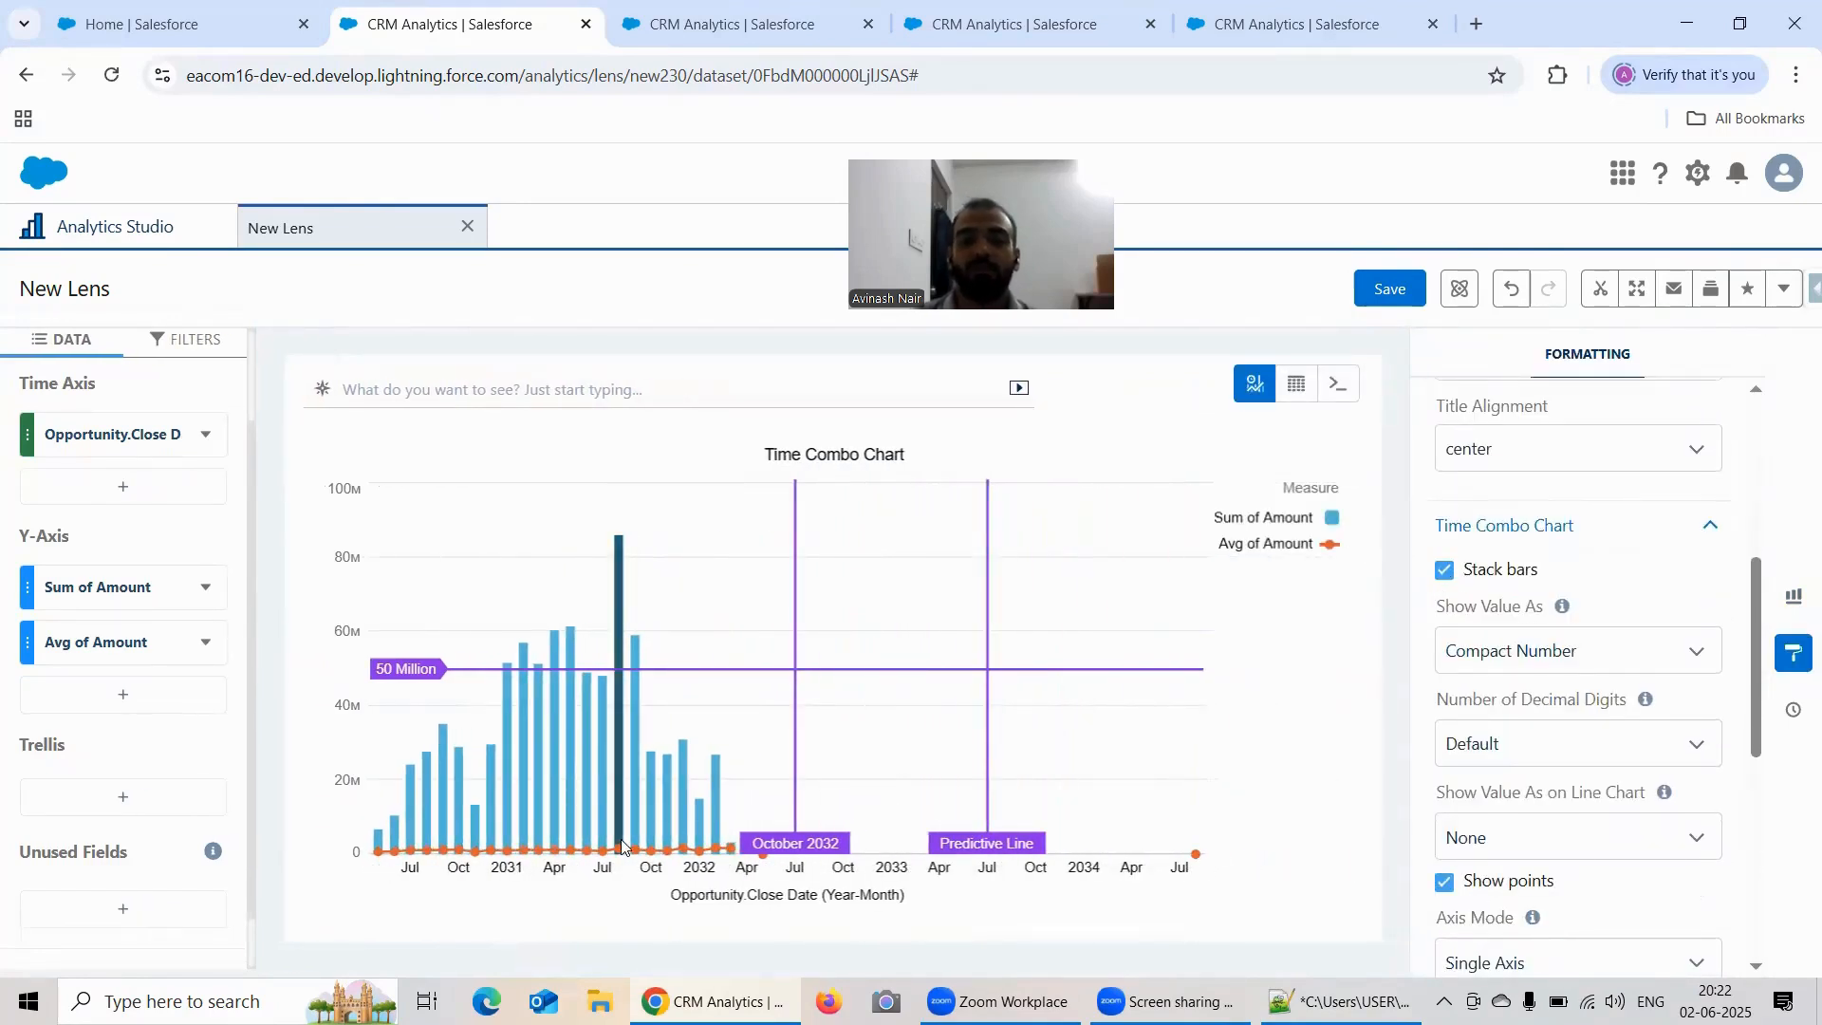
mouse_move(621, 846)
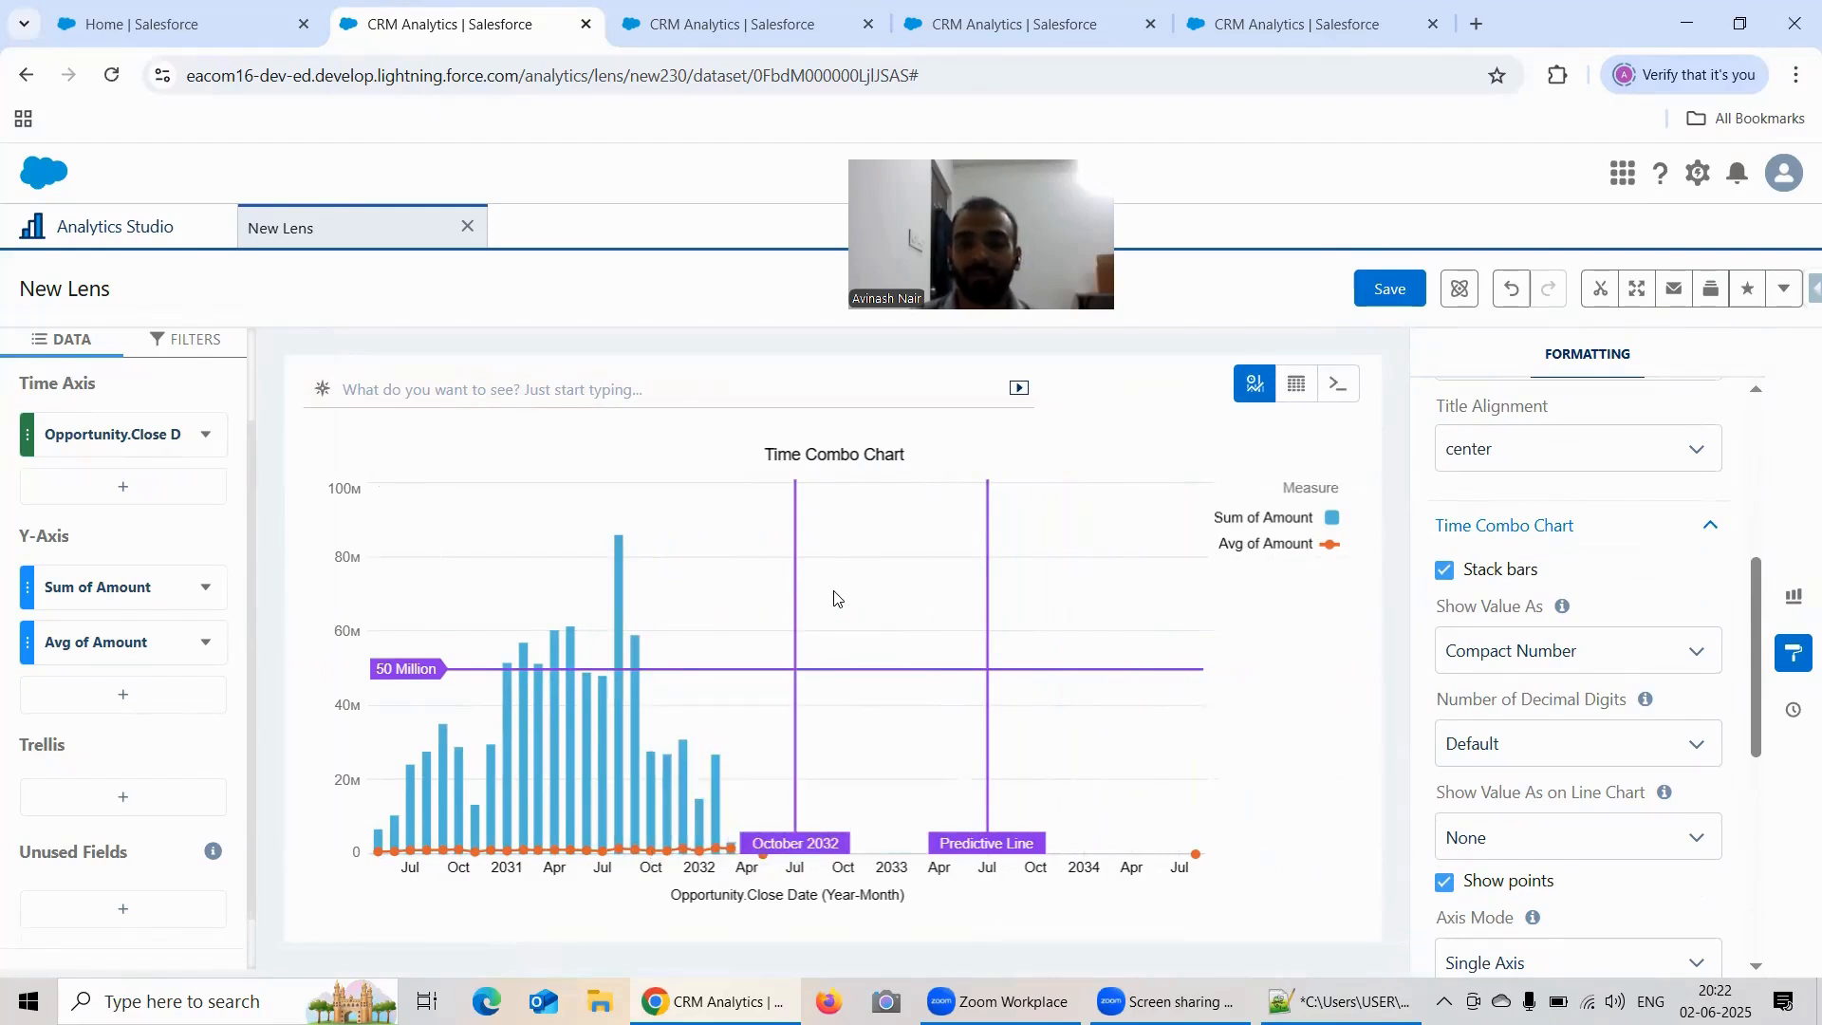
scroll(1604, 617, down, 1)
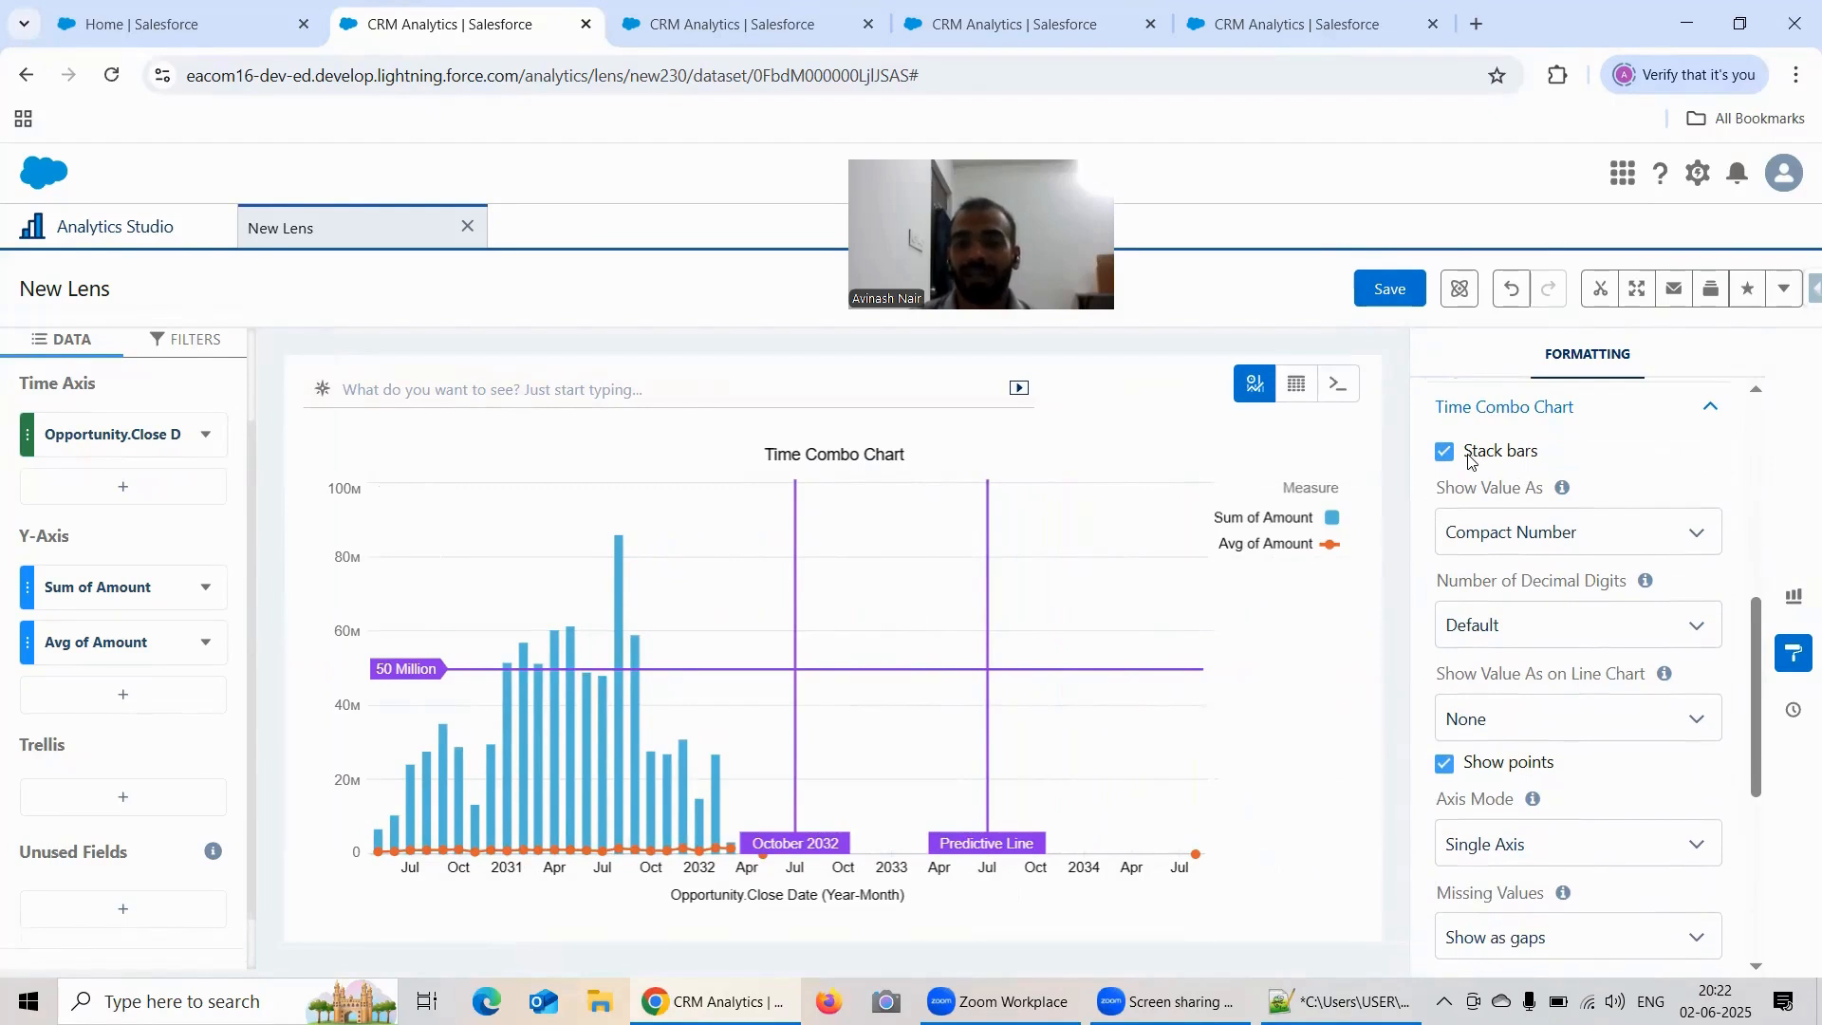
scroll(1634, 515, down, 1)
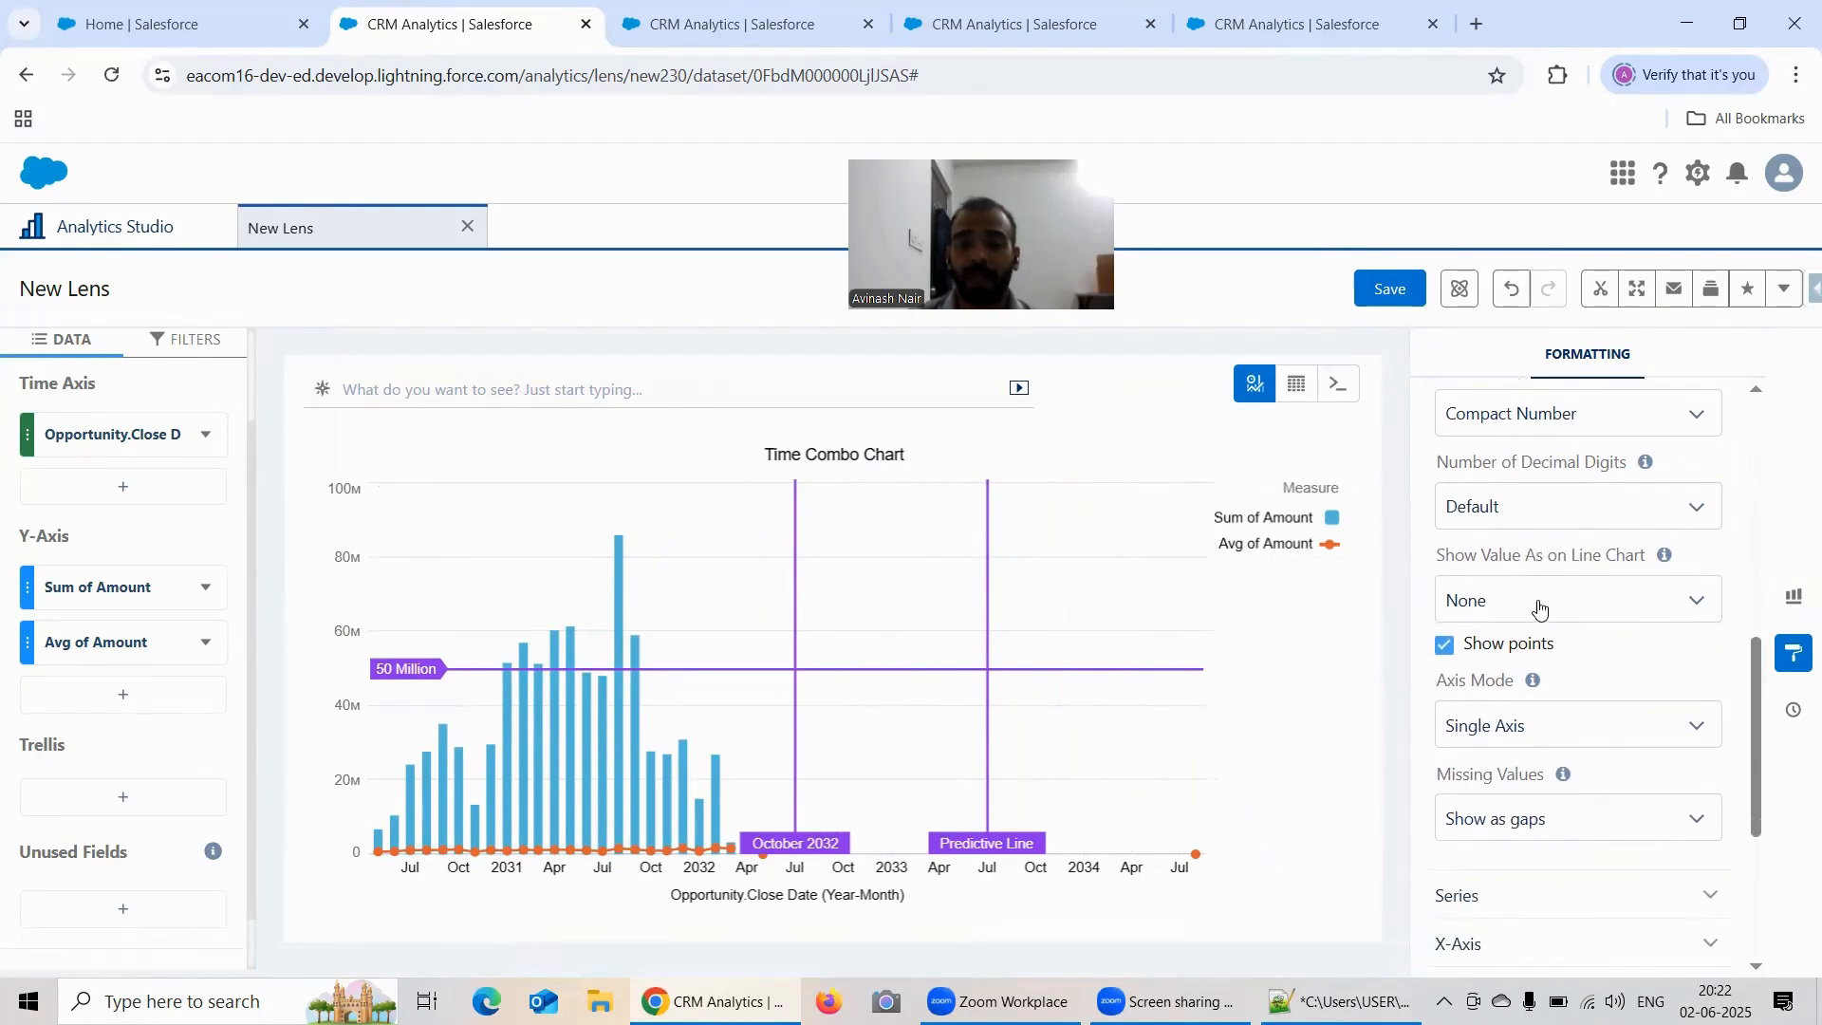
scroll(1528, 504, down, 1)
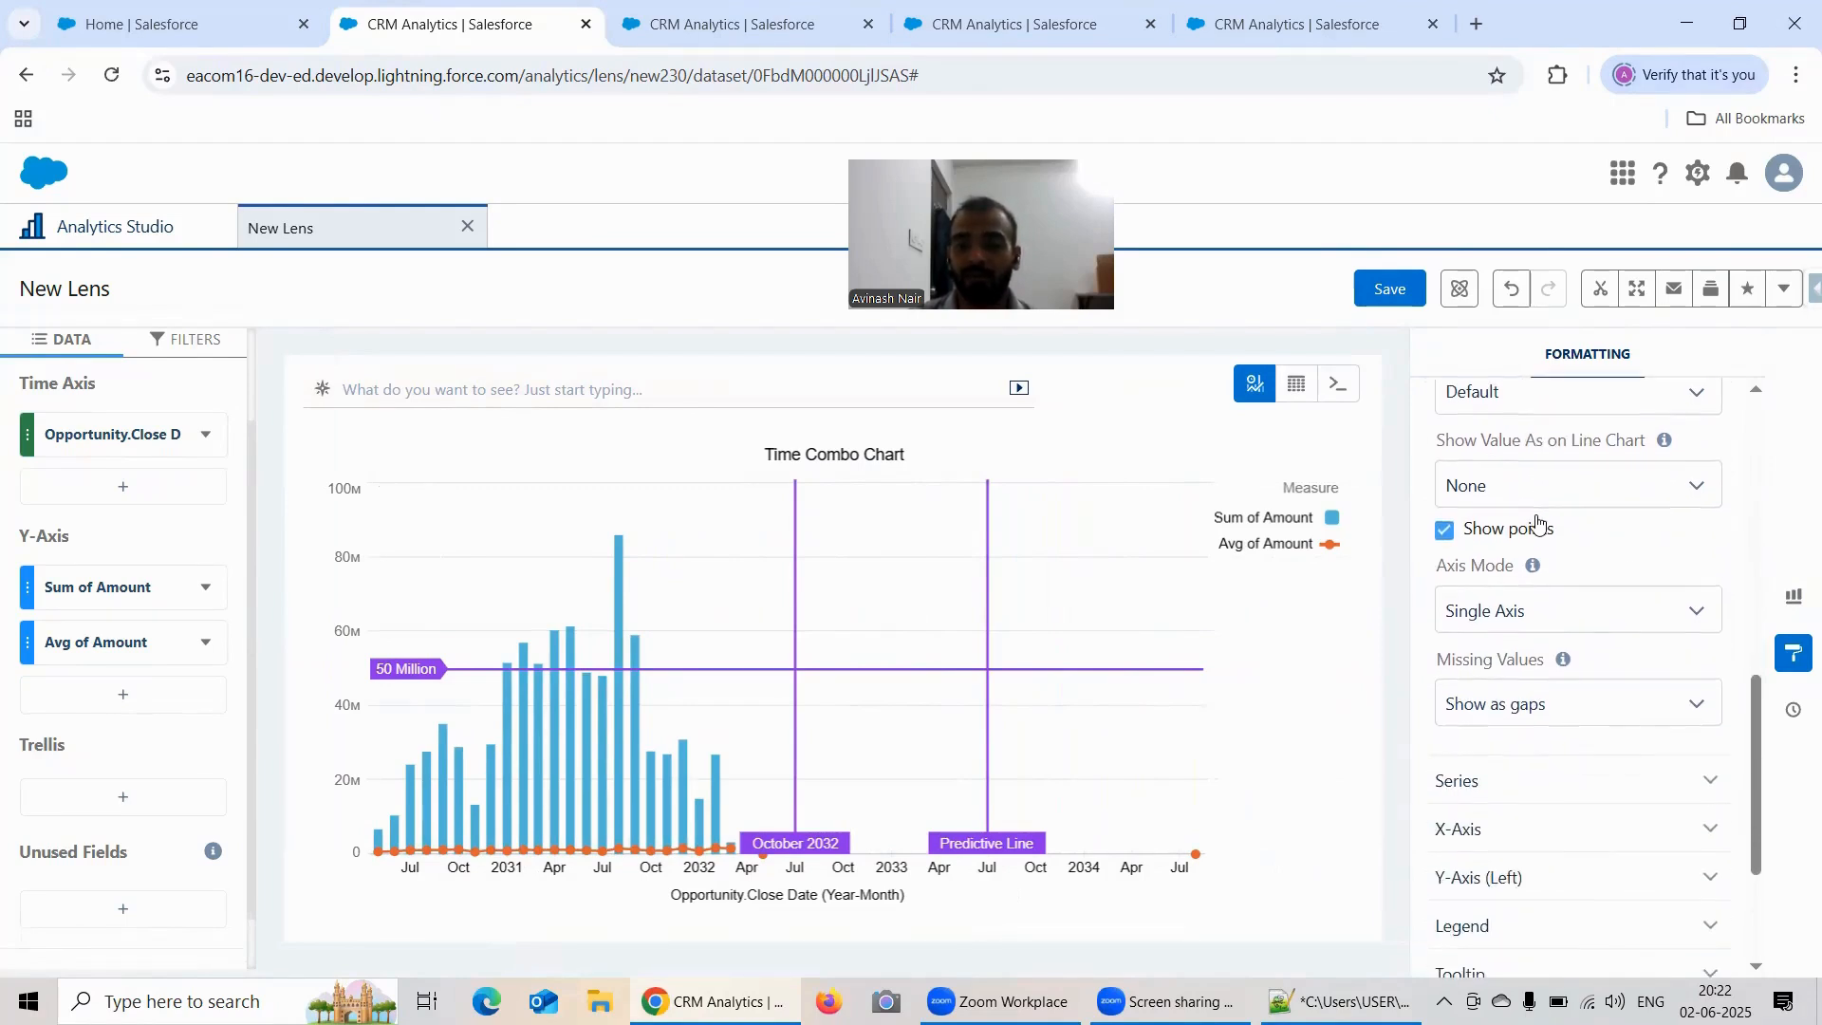
Step: Look at the line chart value display and Missing Values choices, leaving them at None and Show as gaps
click(1515, 493)
click(1515, 493)
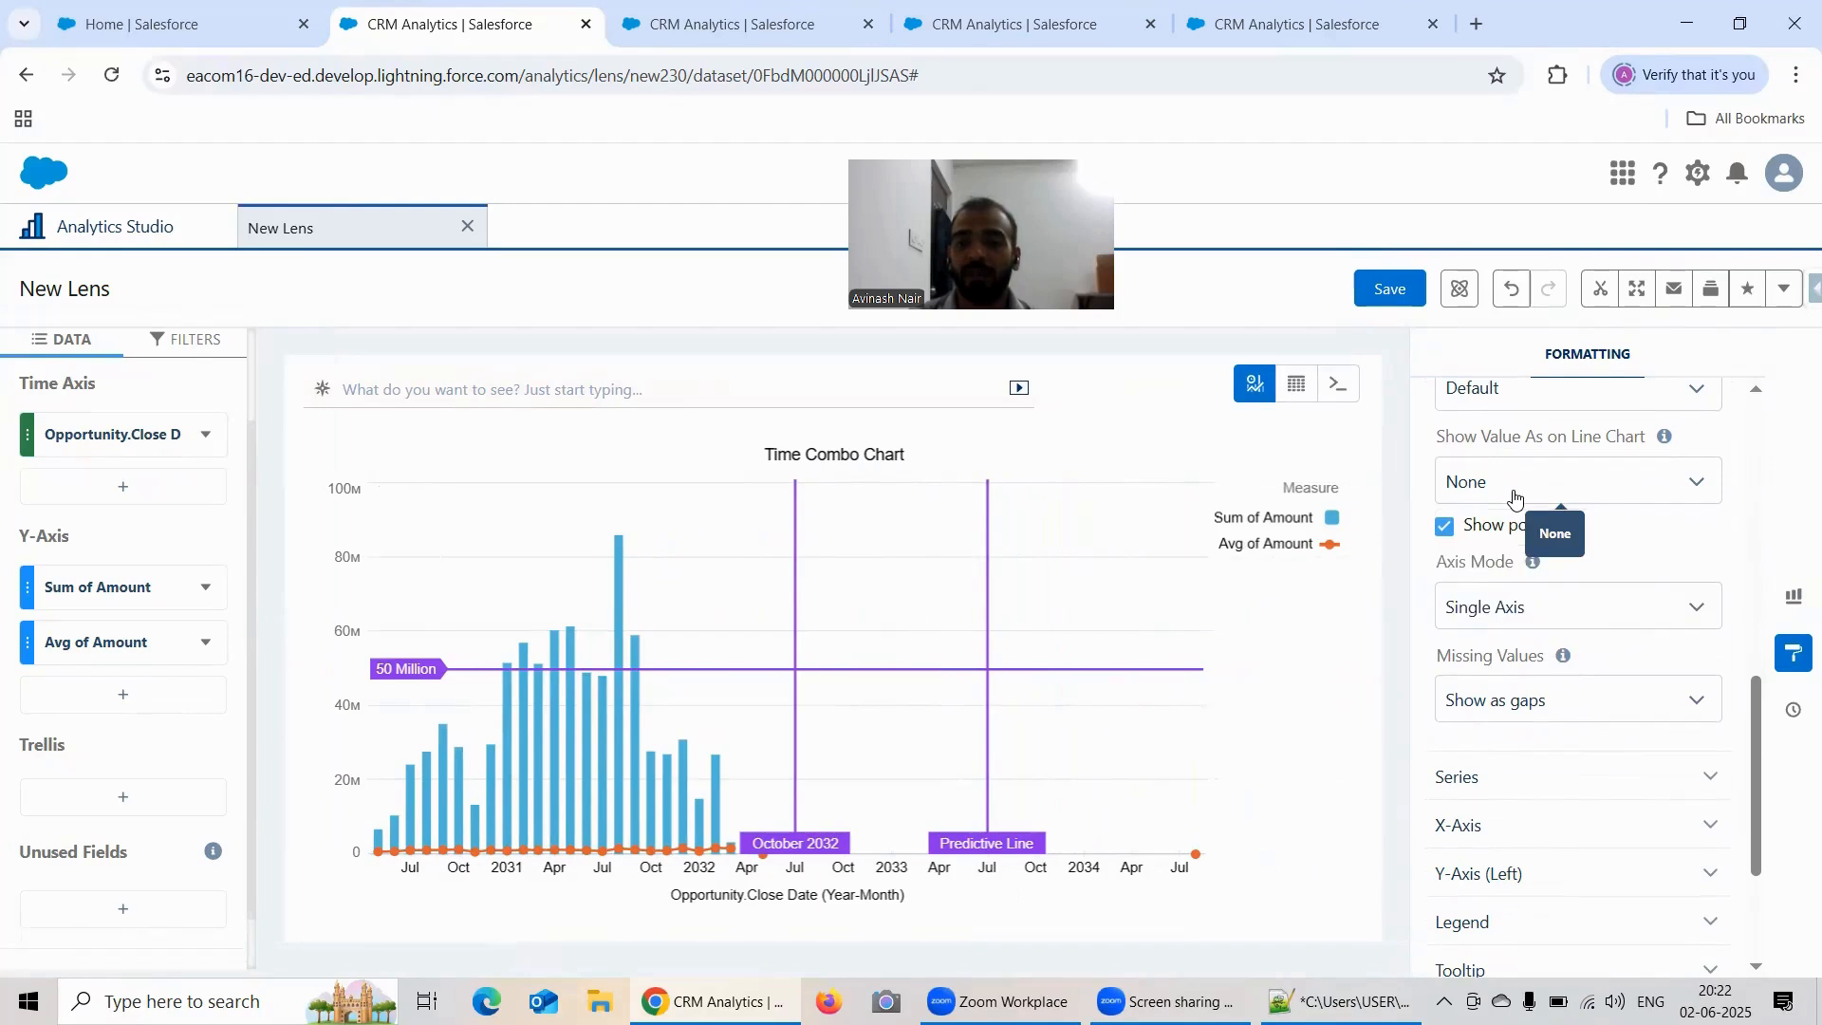
scroll(1585, 588, down, 1)
click(1550, 594)
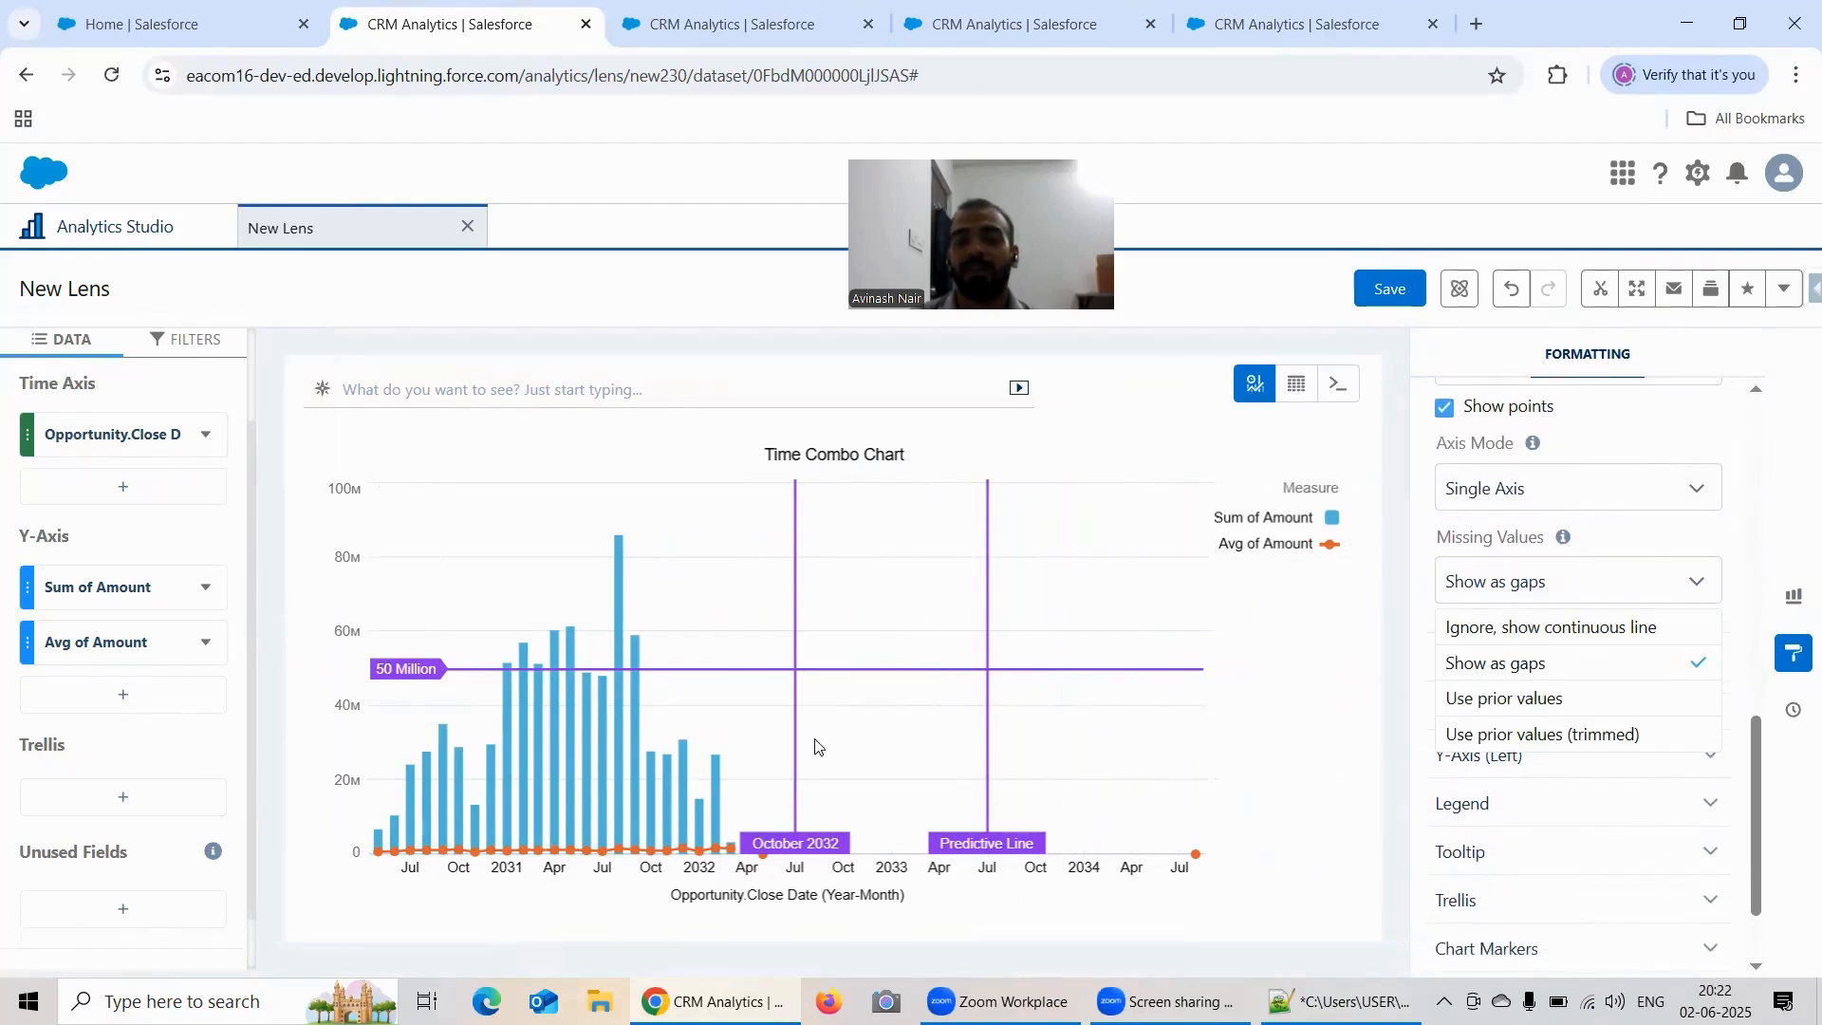
click(1677, 529)
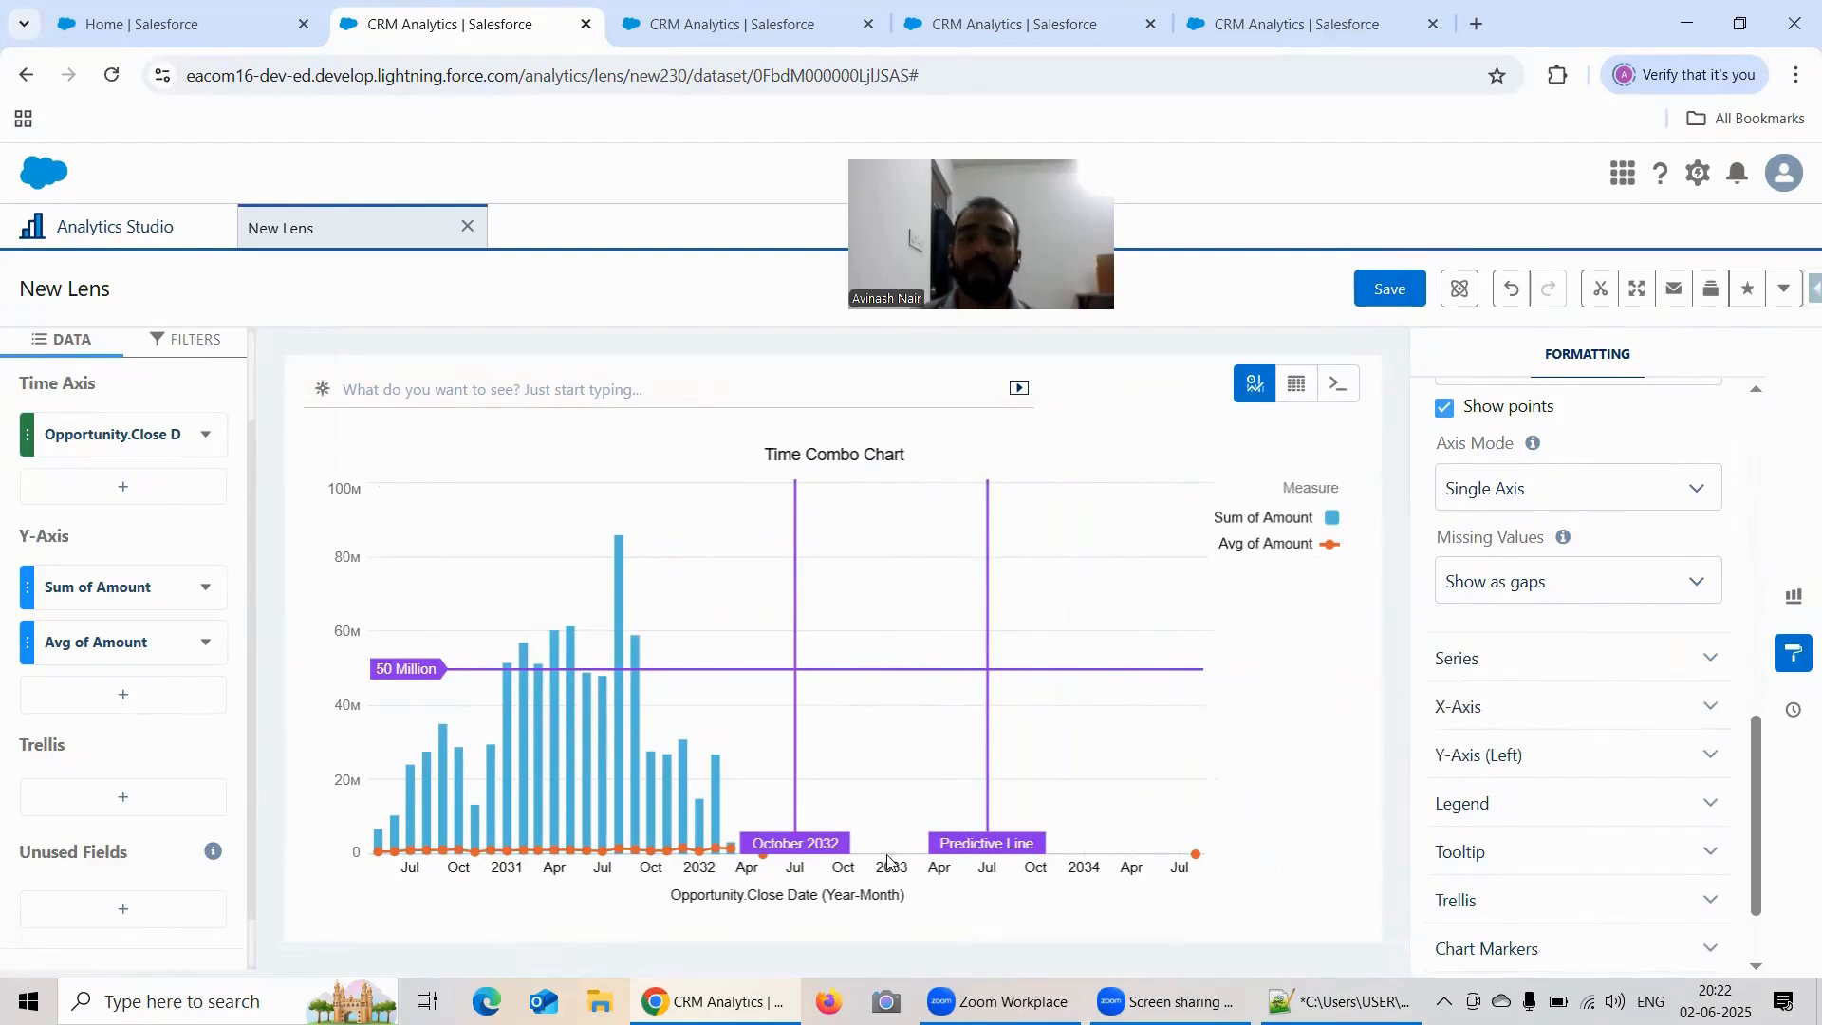
scroll(1586, 618, down, 2)
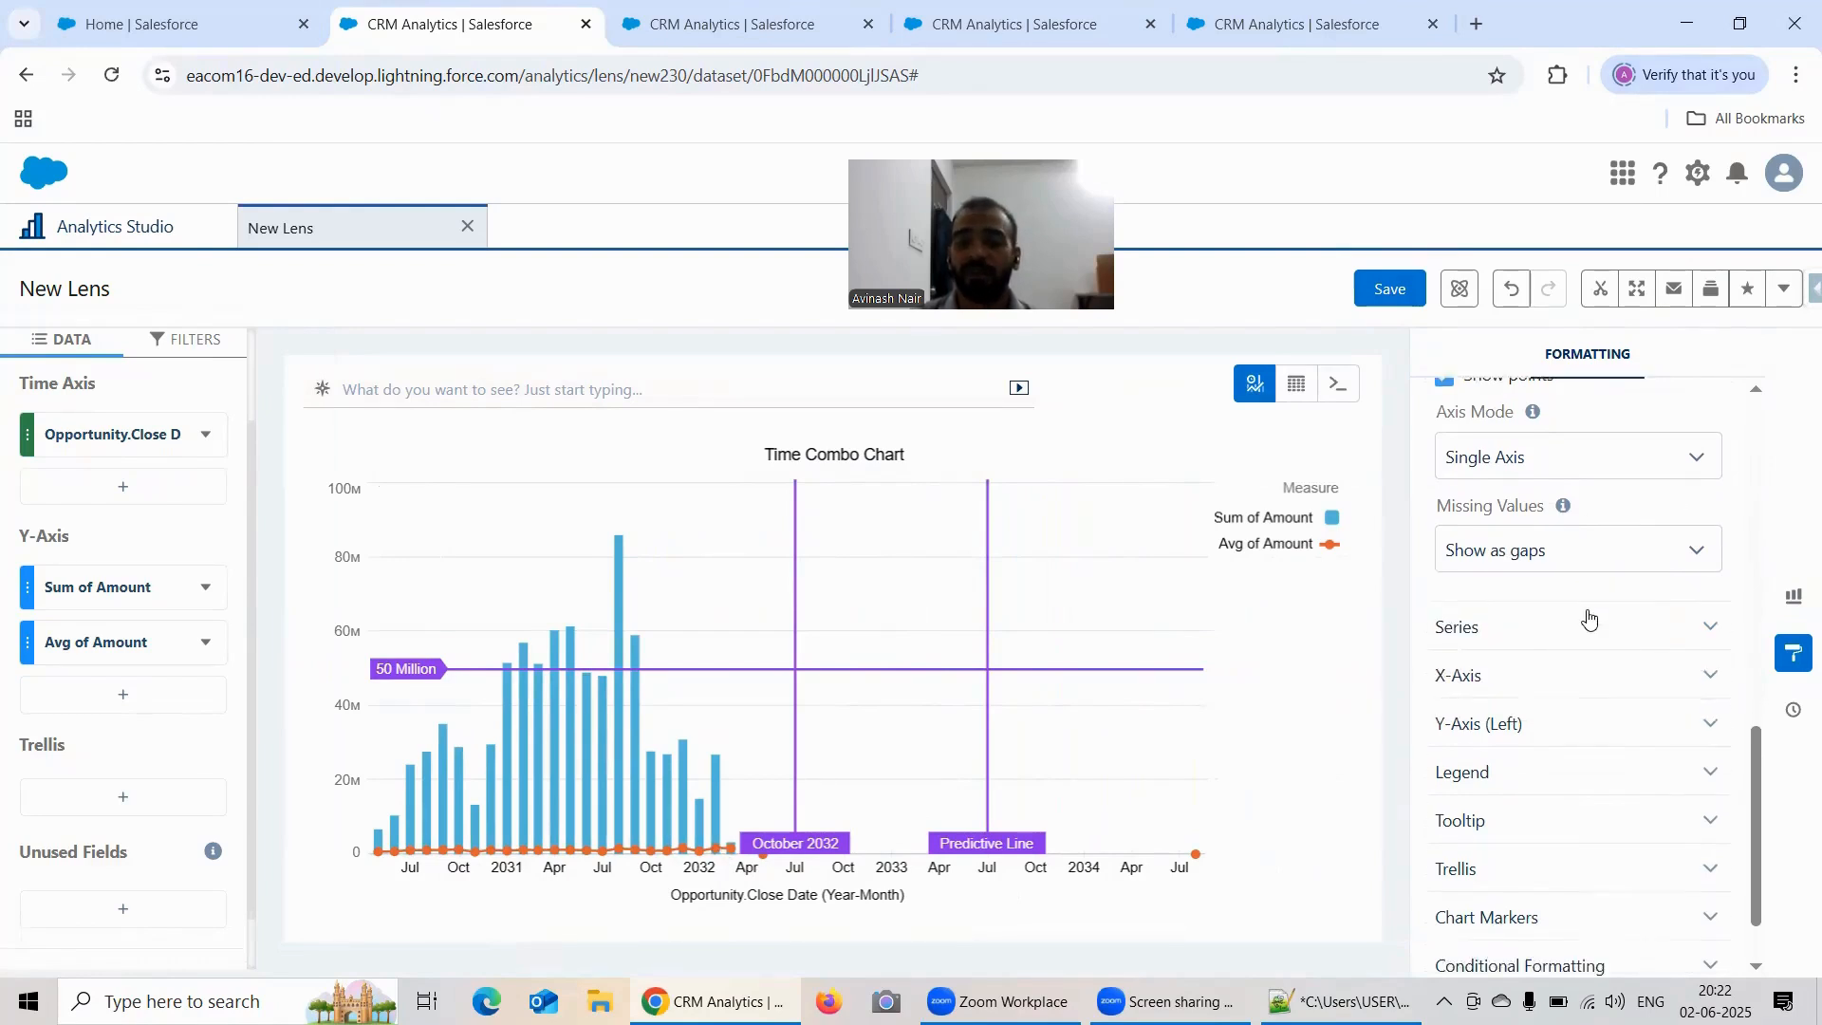
Step: Set Missing Values to Ignore, show continuous line, and view the Show As choices for the Sum of Amount series
click(1515, 463)
click(1519, 509)
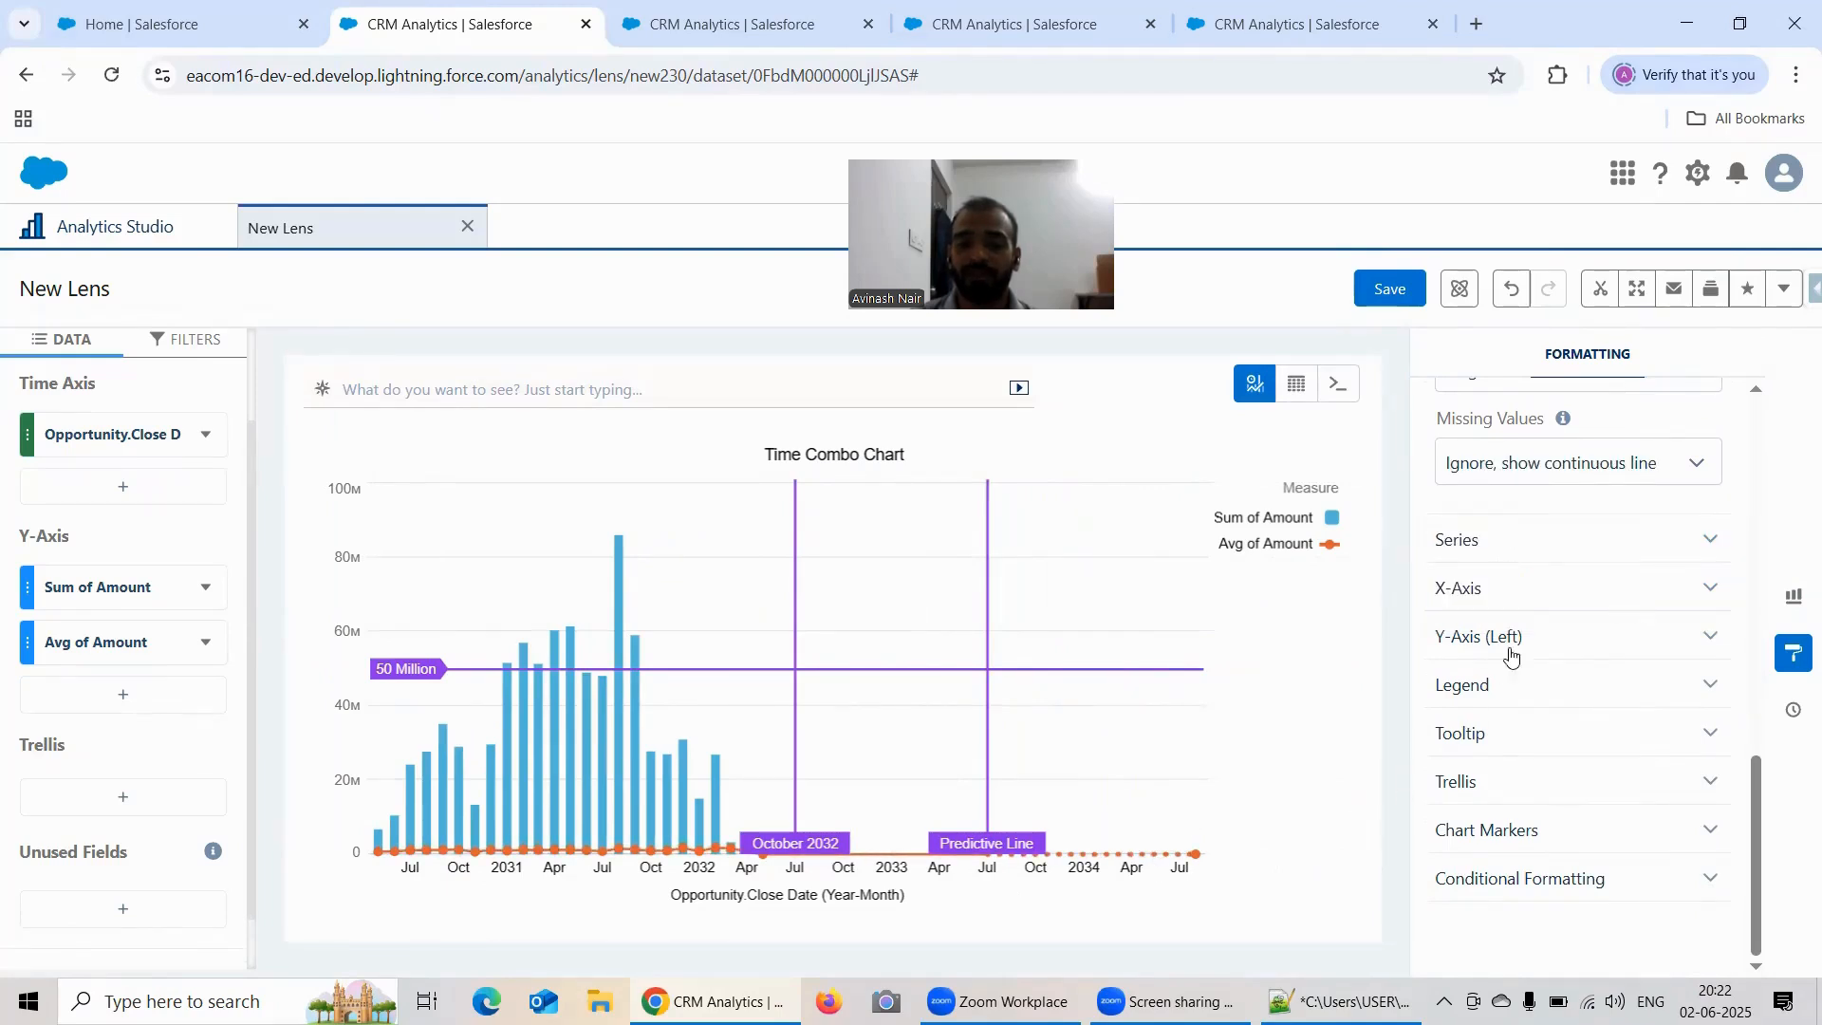
click(1528, 543)
scroll(1590, 533, down, 2)
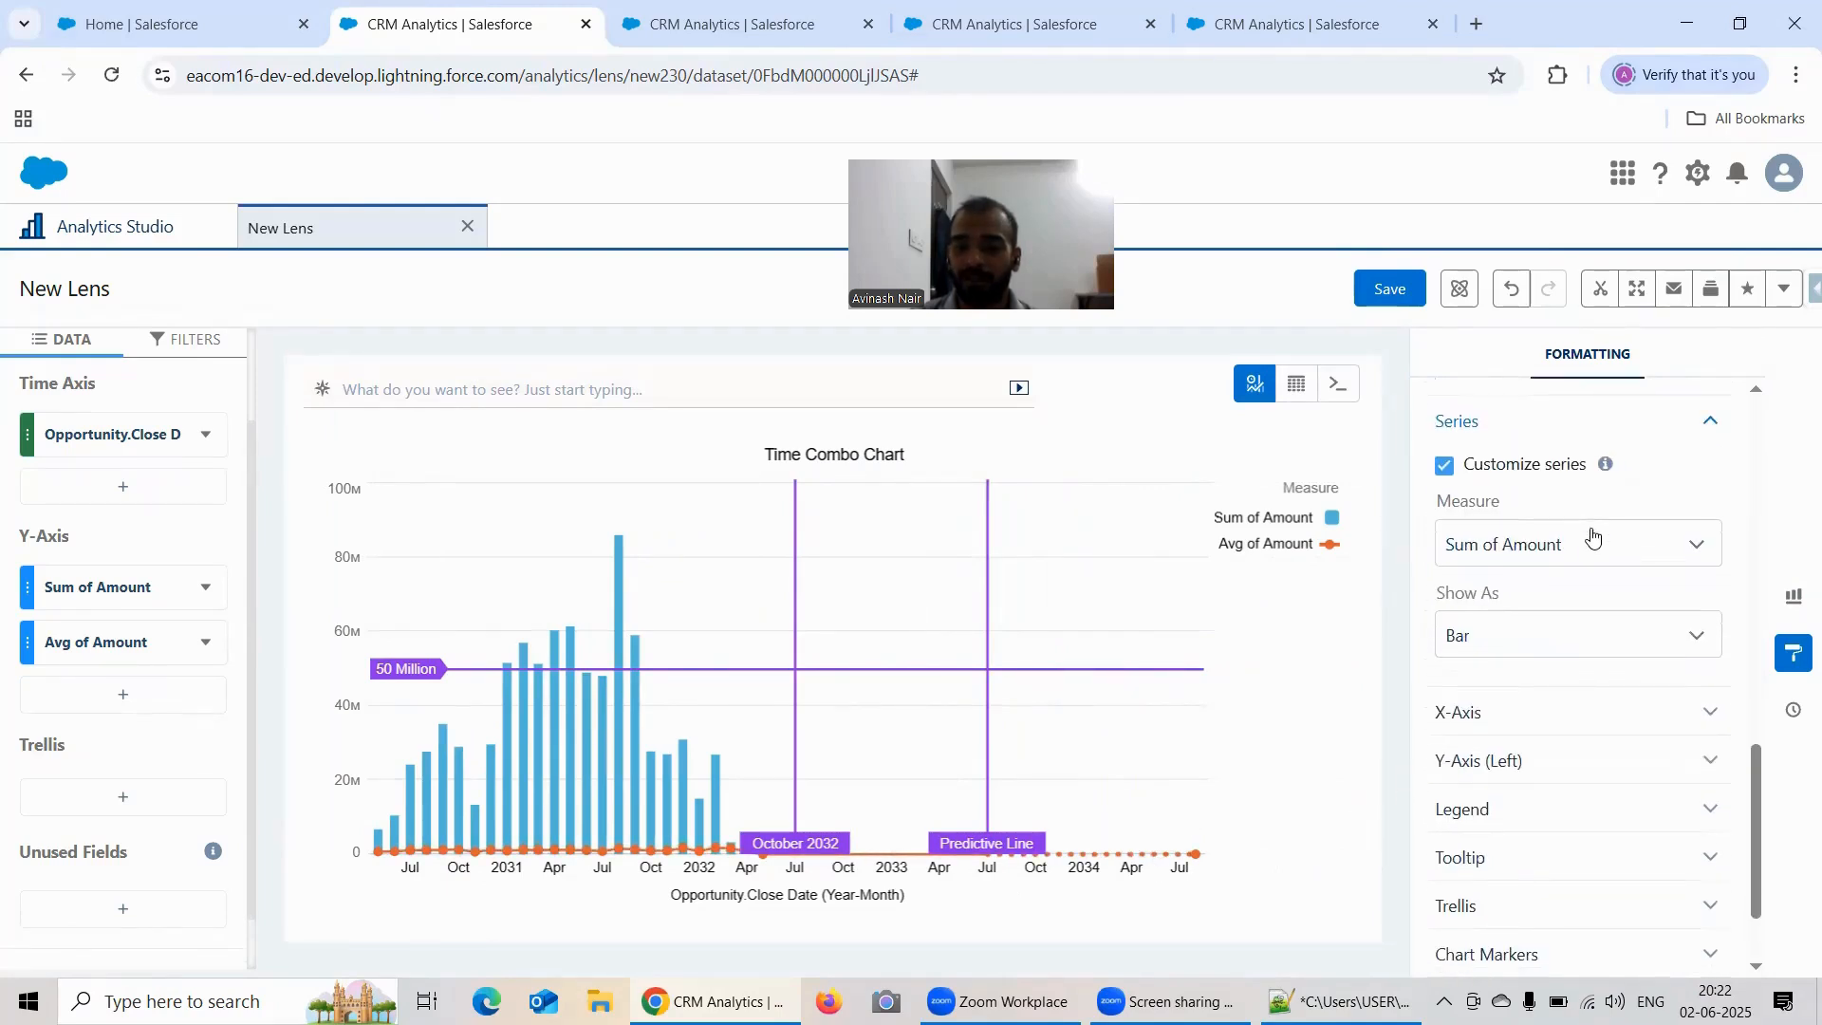
click(1519, 654)
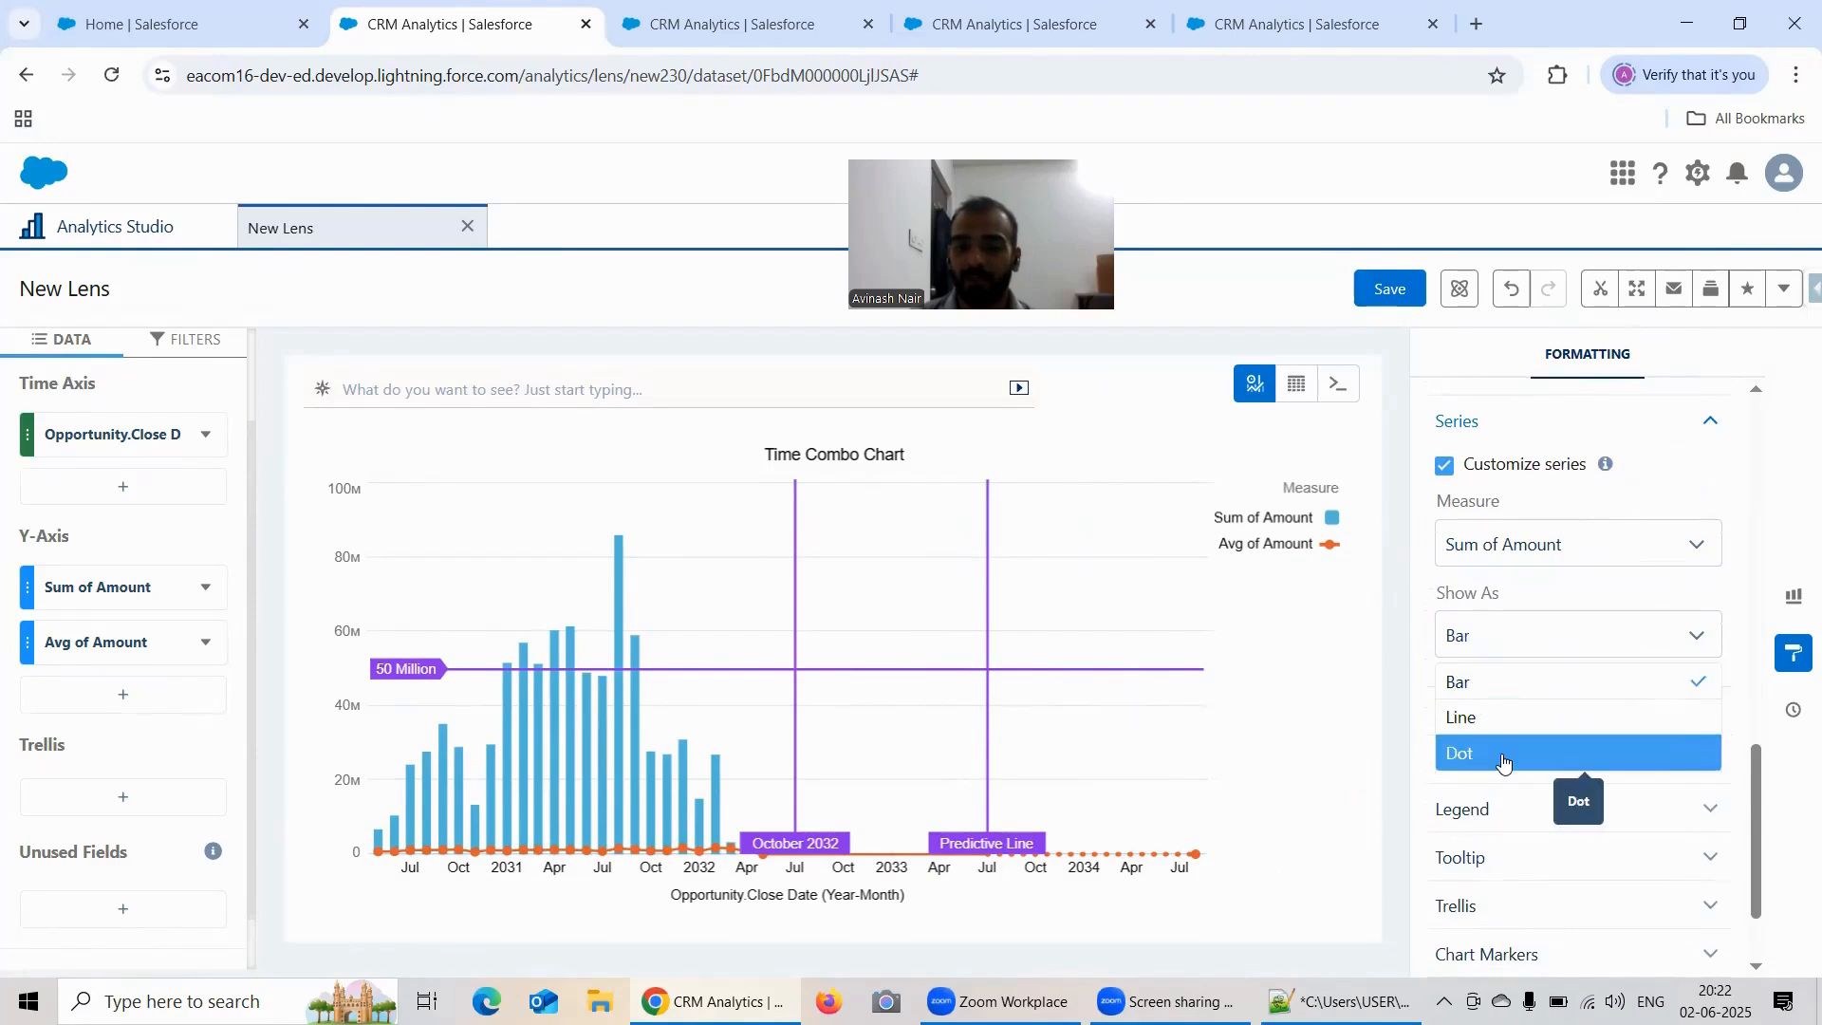
Step: Choose the Avg of Amount measure in the series customization and try showing it as Dot, followed by Bar
click(1537, 544)
click(1533, 623)
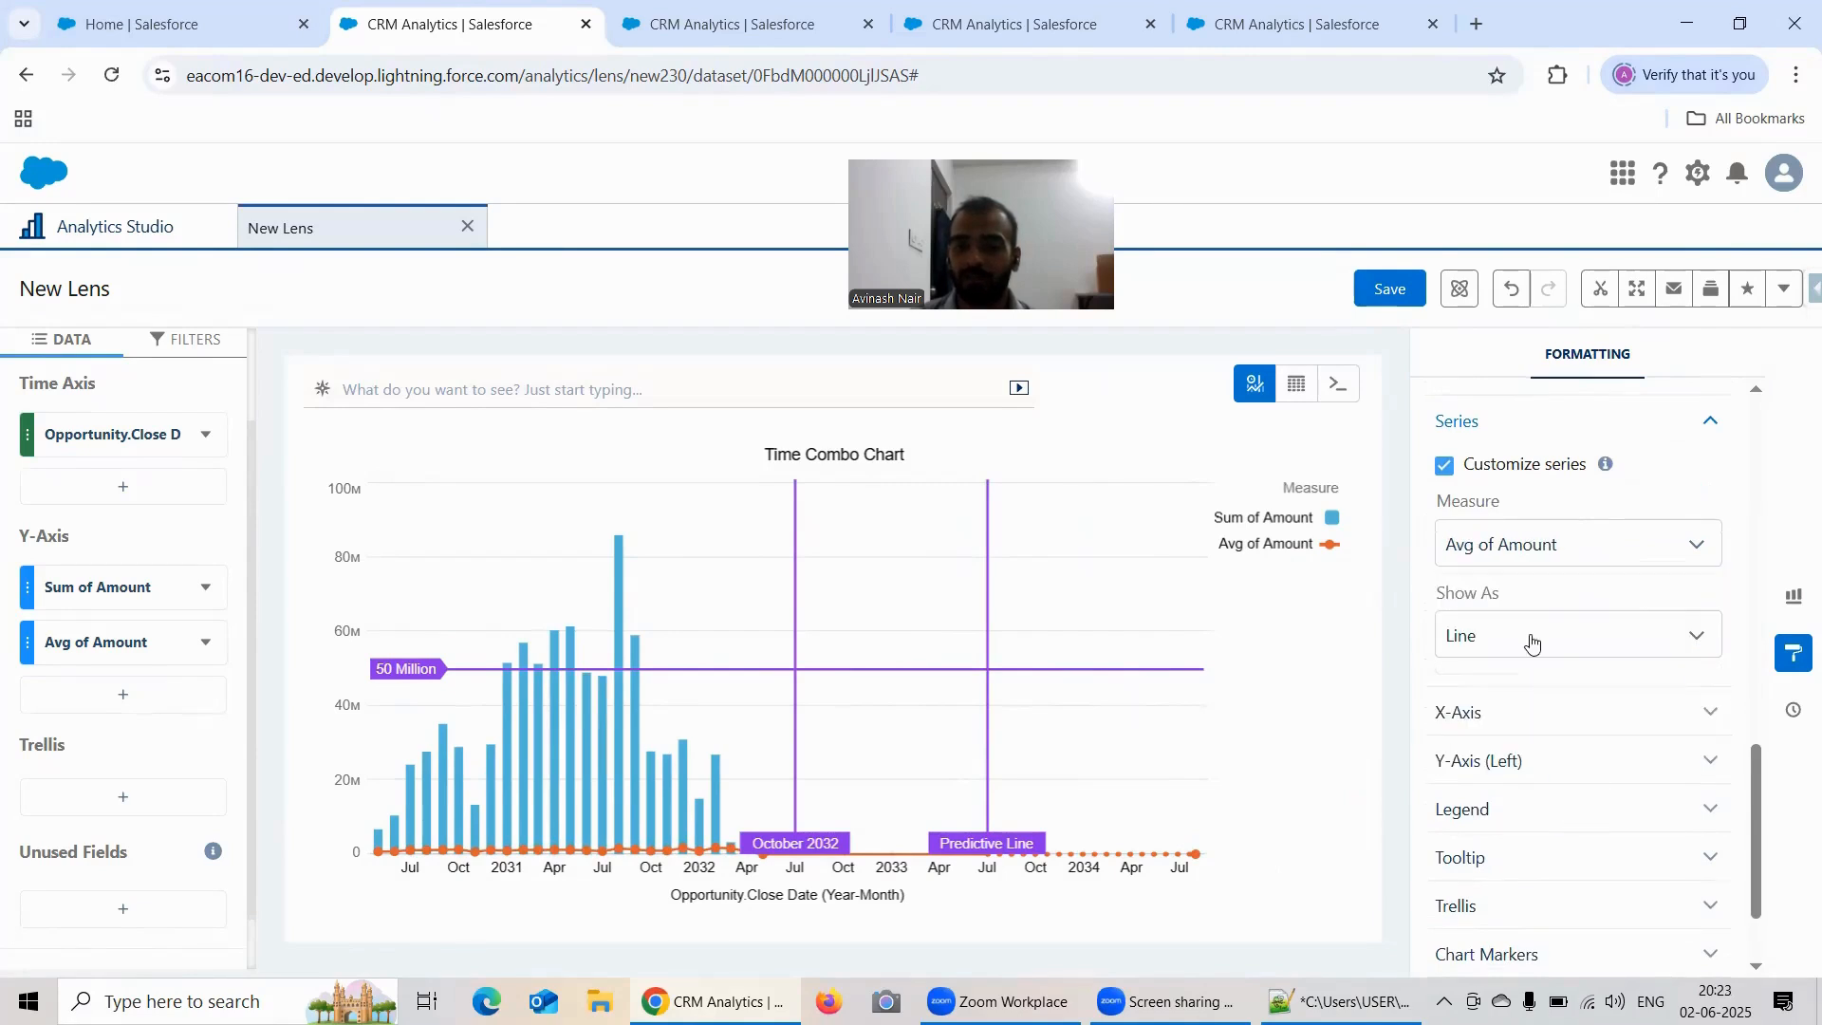
click(1518, 643)
click(1506, 750)
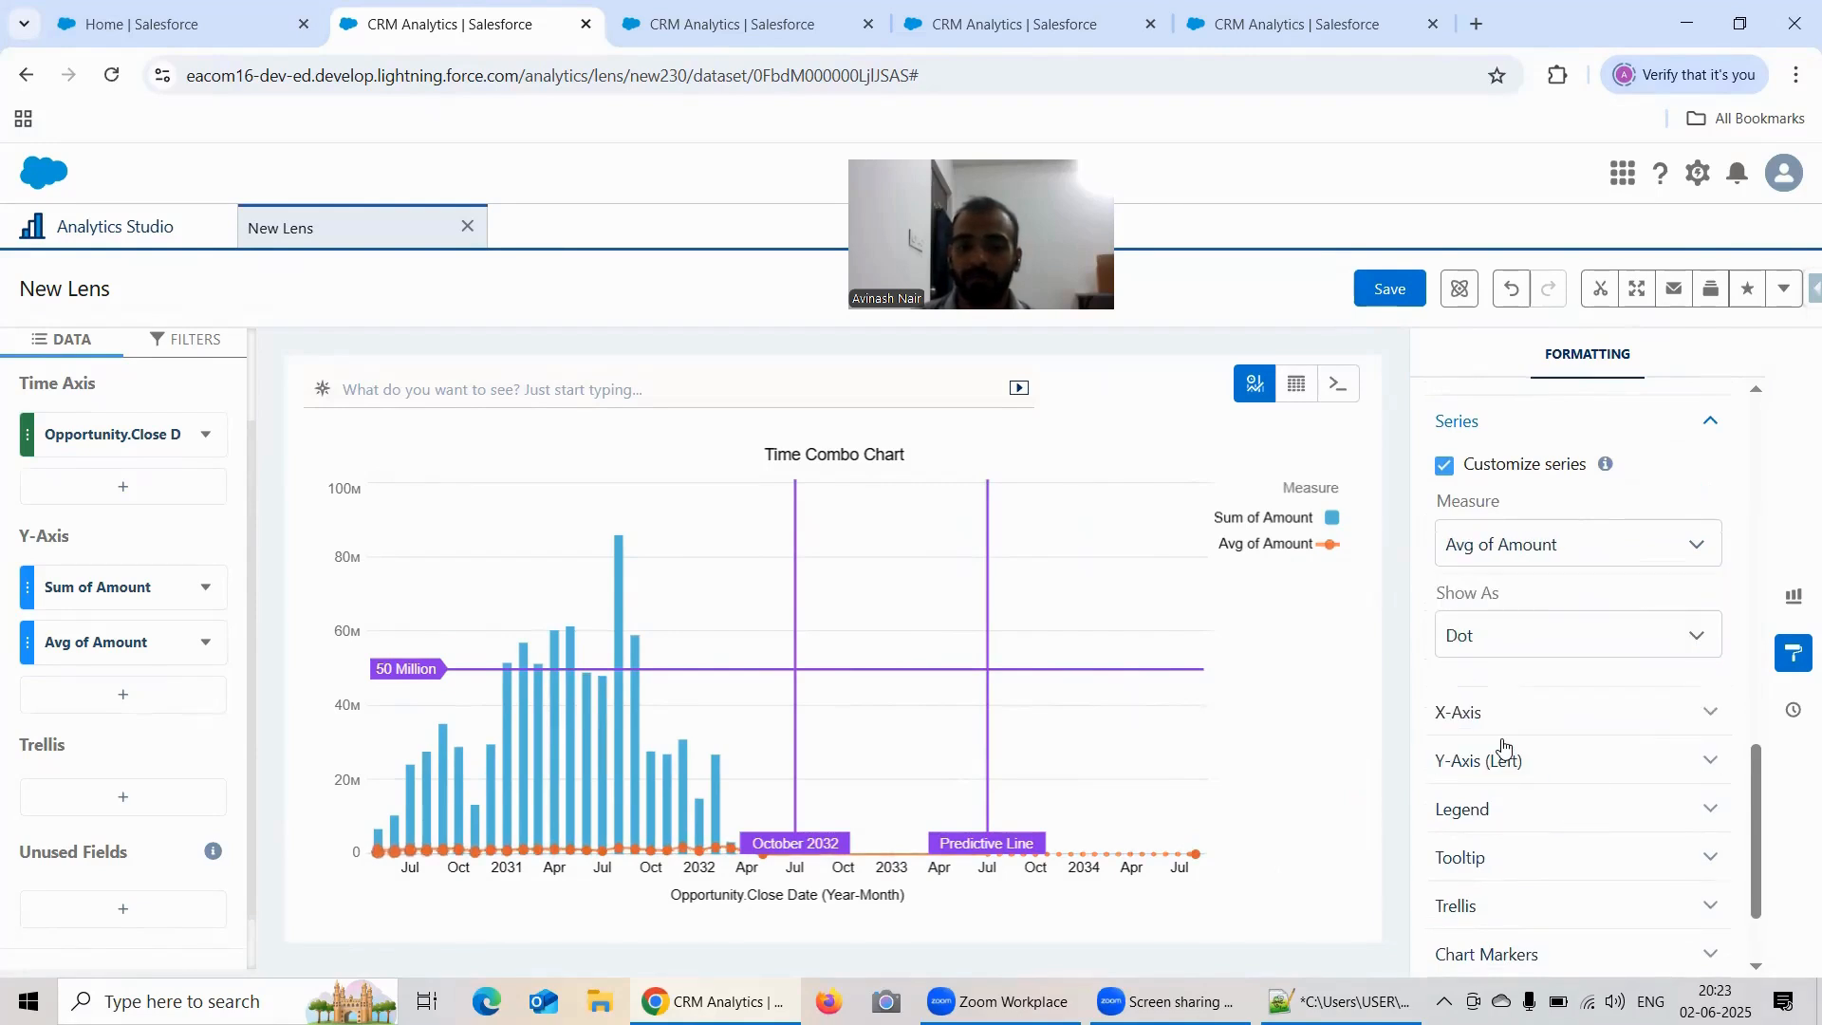
click(1495, 653)
click(1486, 691)
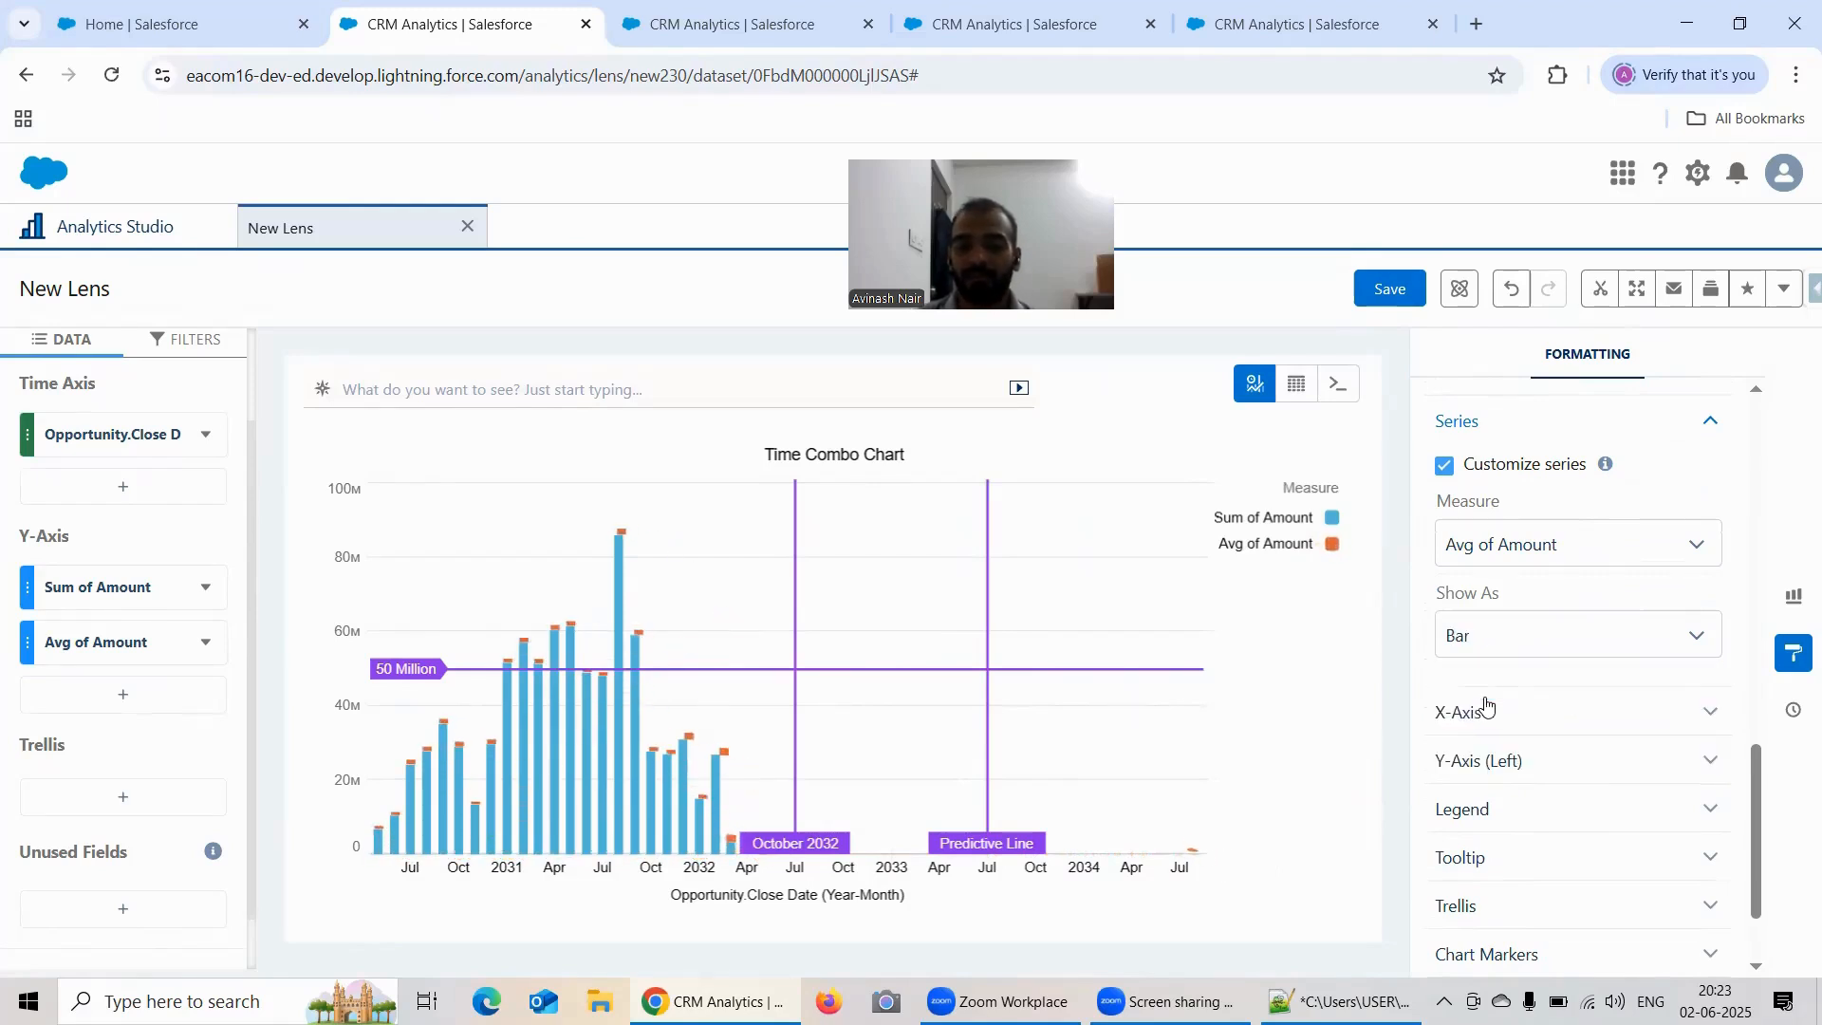
Step: Try the Dot display for the Avg of Amount series again, and return it to Line
click(1516, 631)
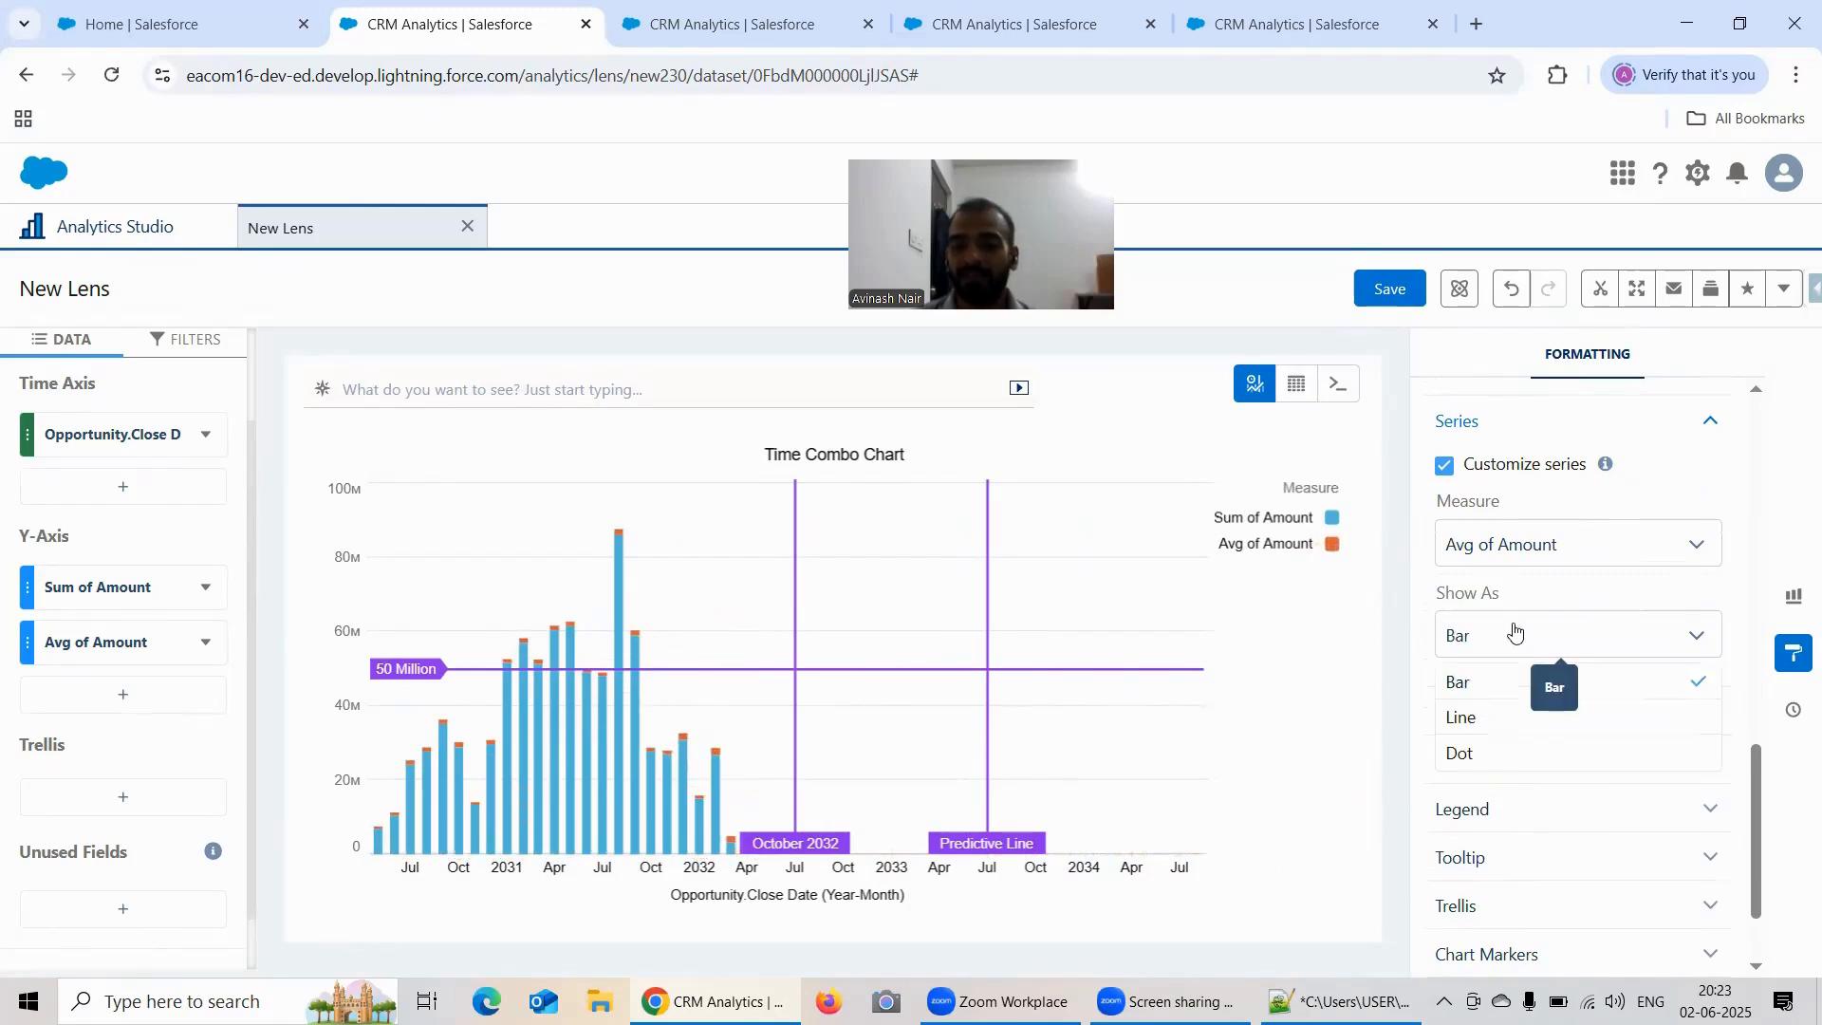
click(1501, 755)
click(1500, 636)
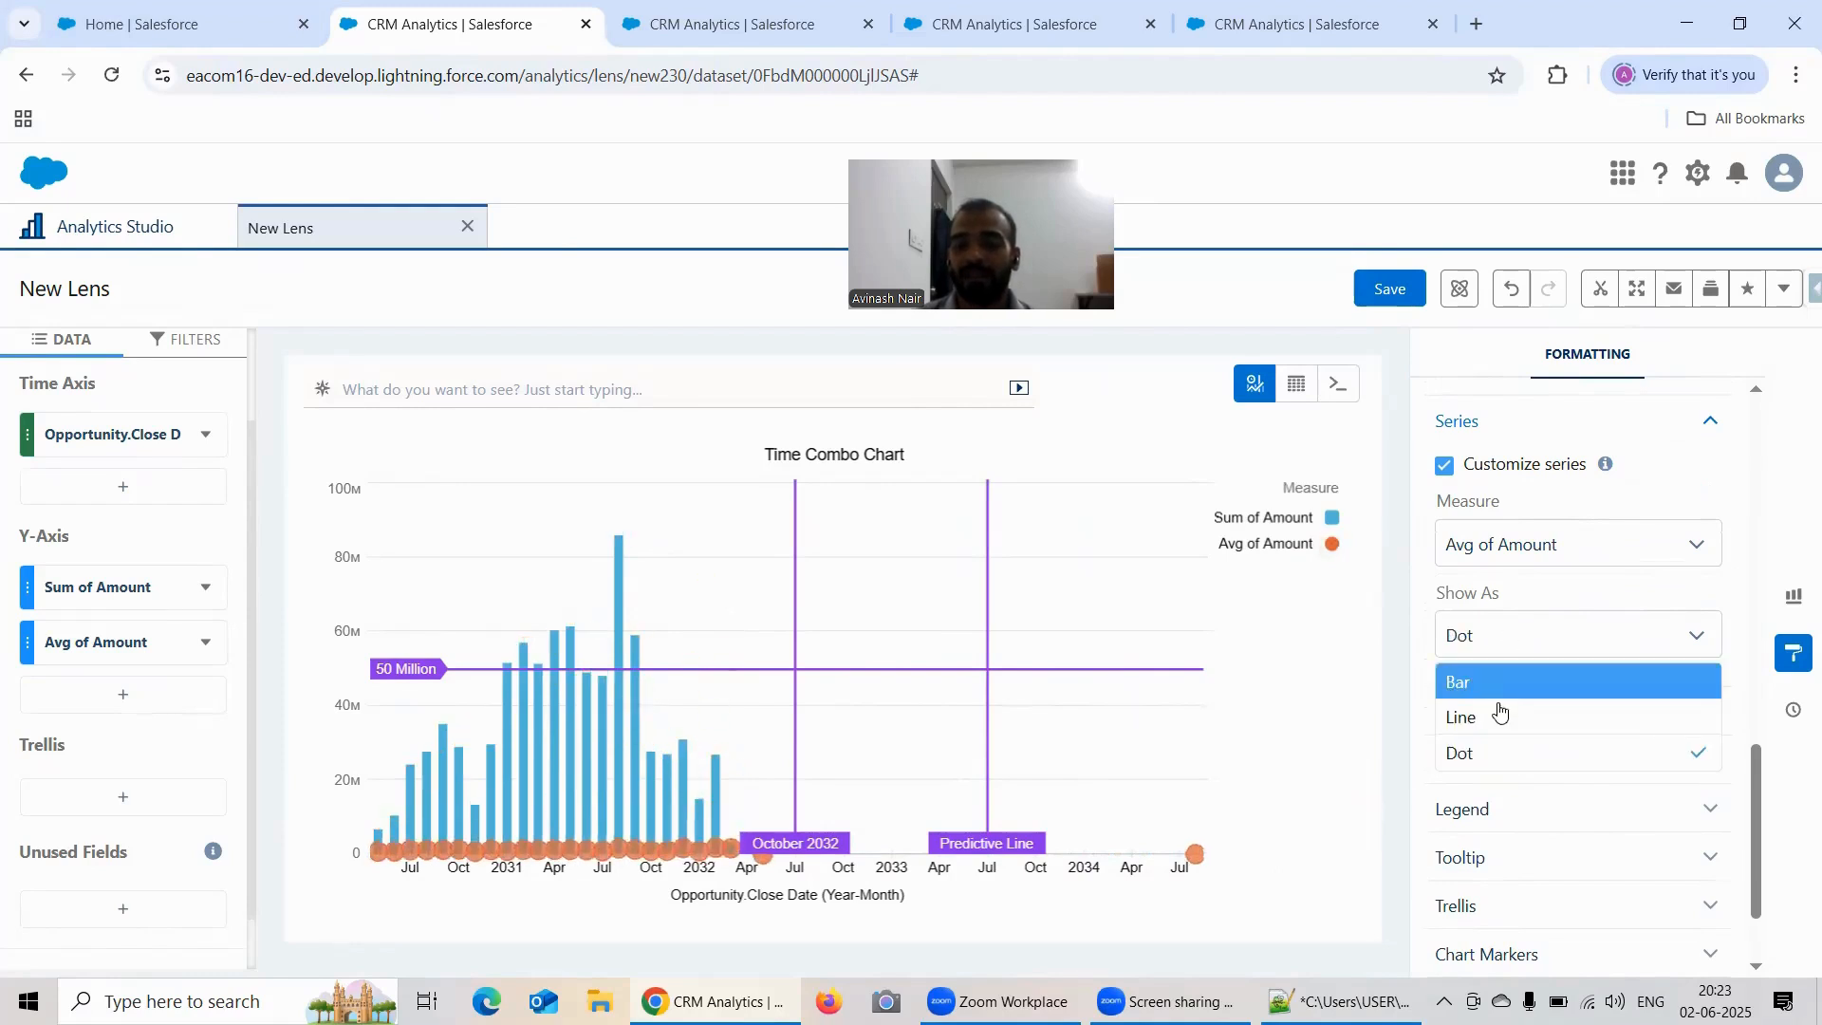
click(1500, 719)
Step: Turn off Stack bars in the Time Combo Chart settings
scroll(1535, 676, up, 3)
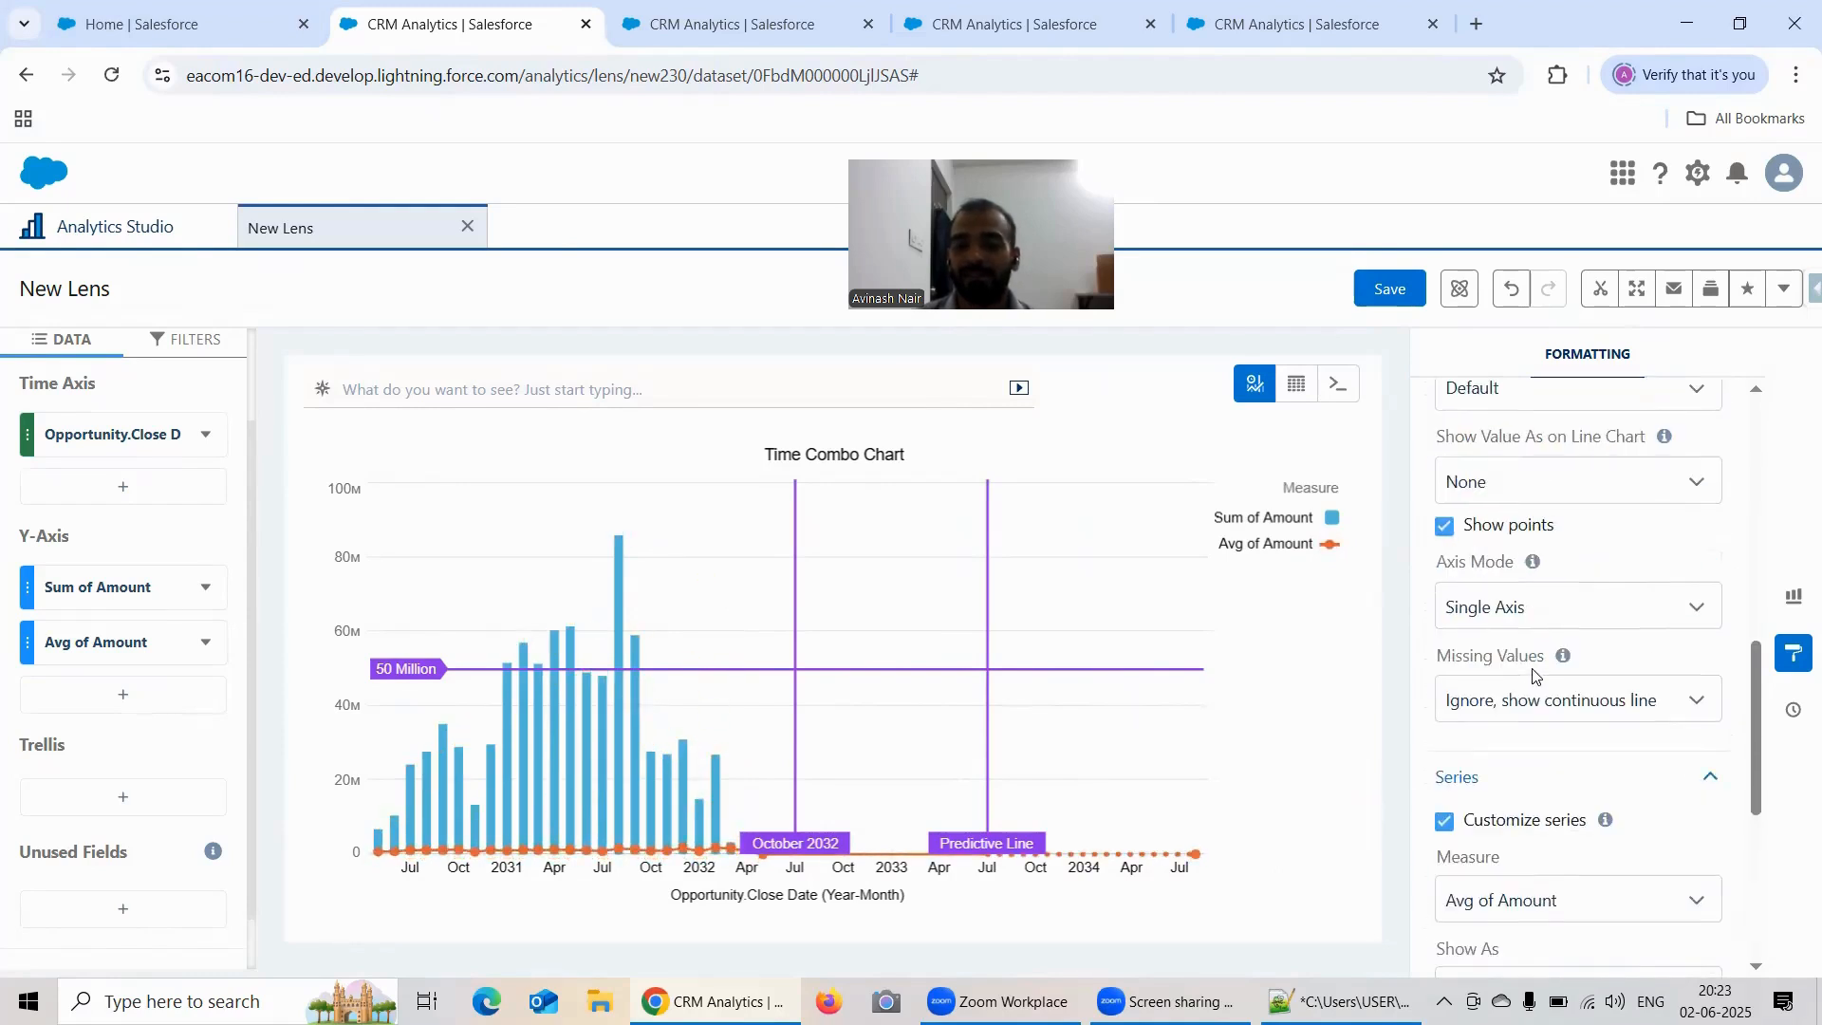
scroll(1535, 676, up, 3)
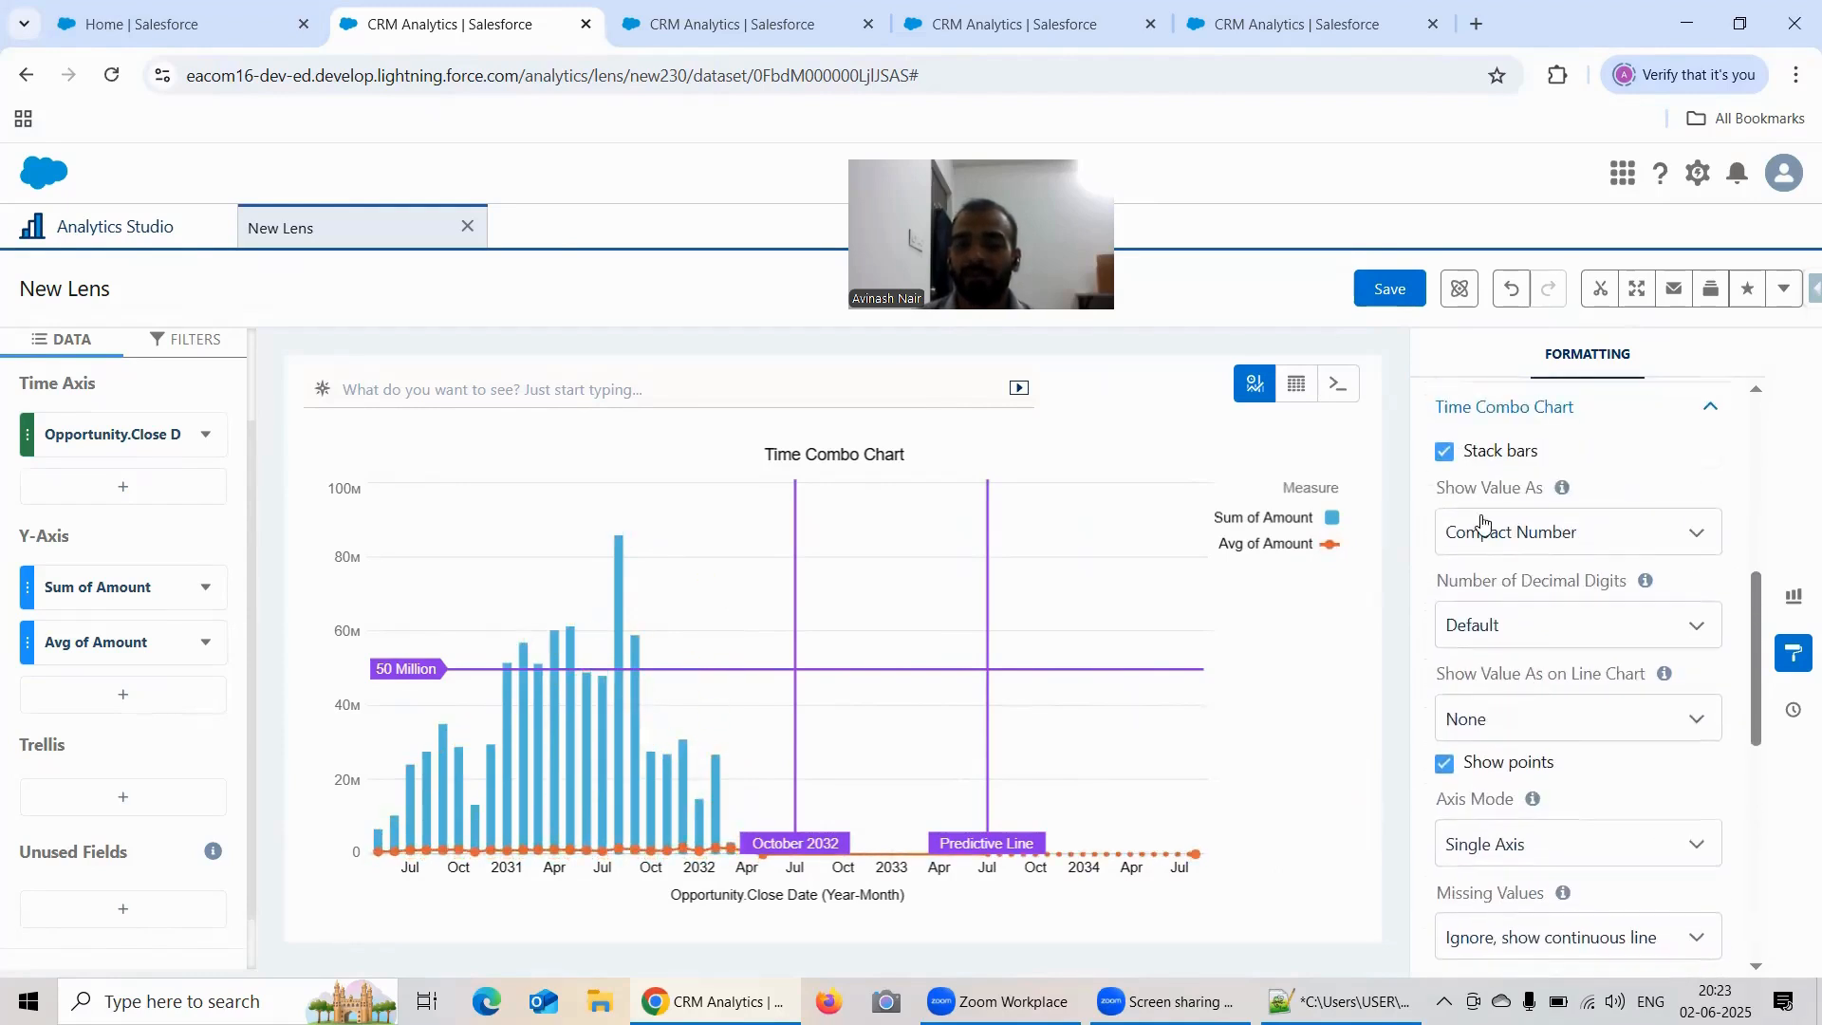
click(1447, 453)
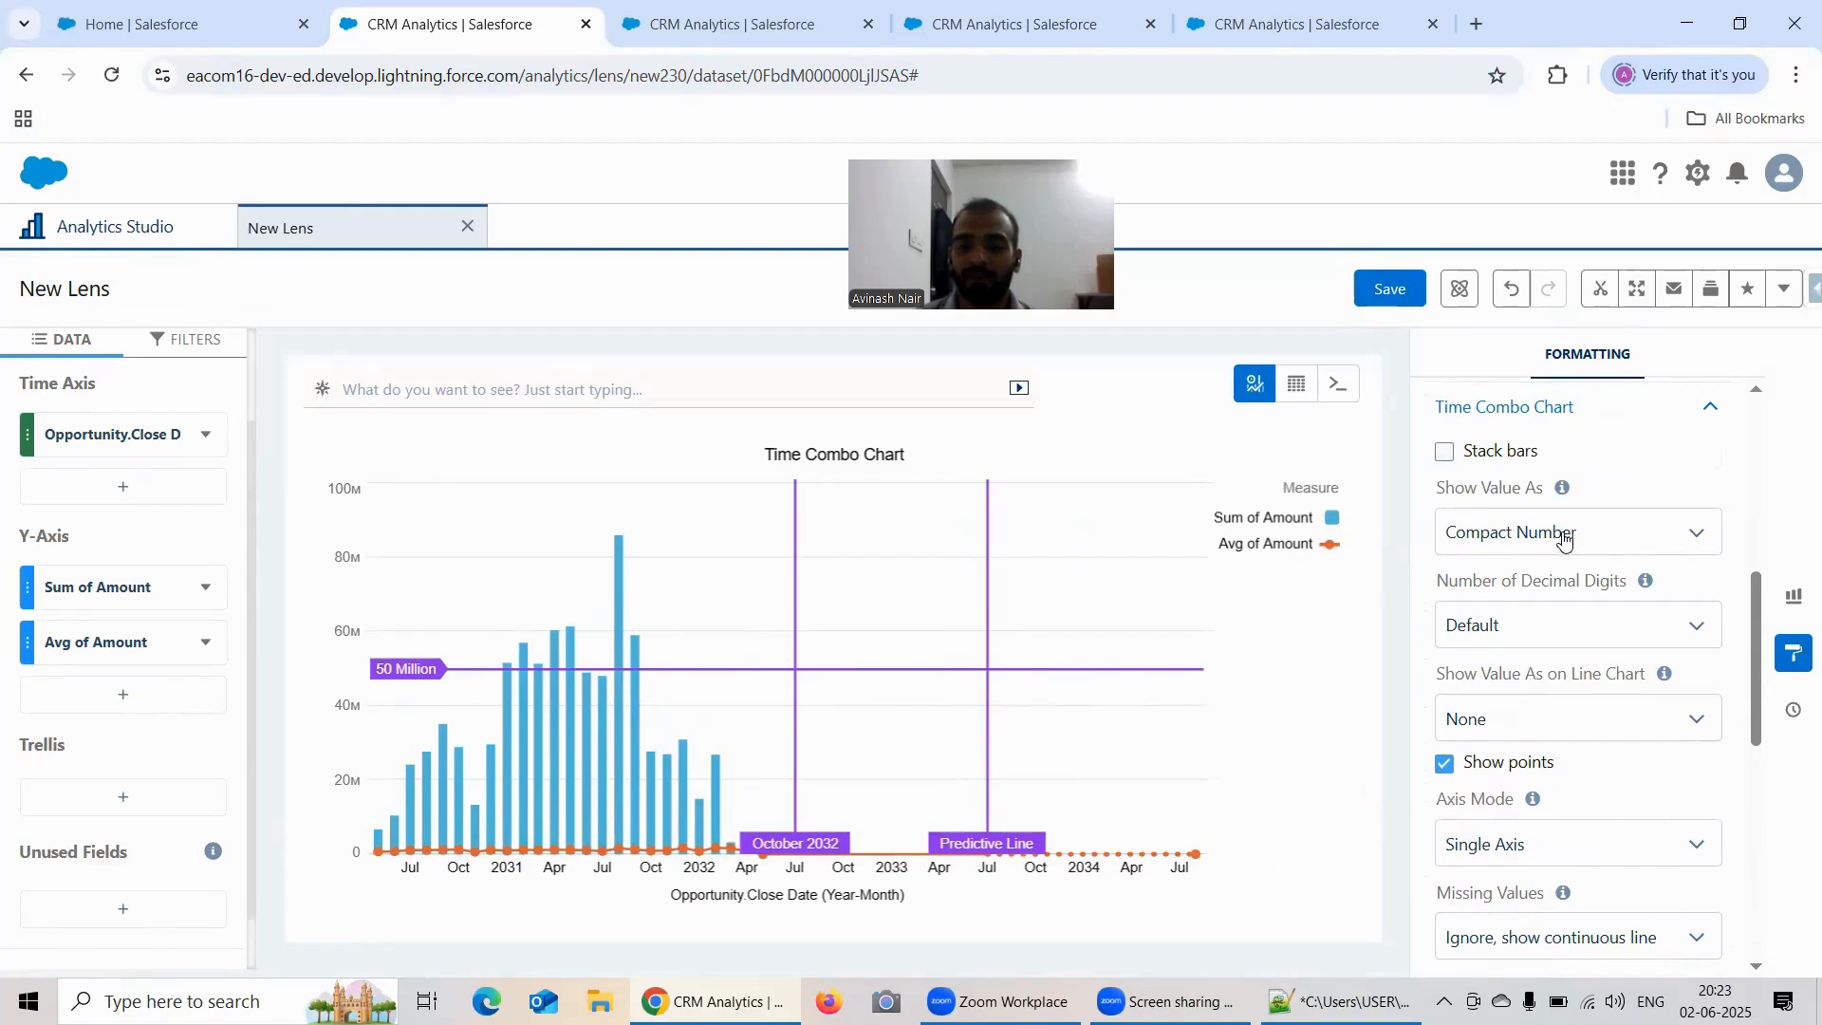
scroll(1554, 521, down, 8)
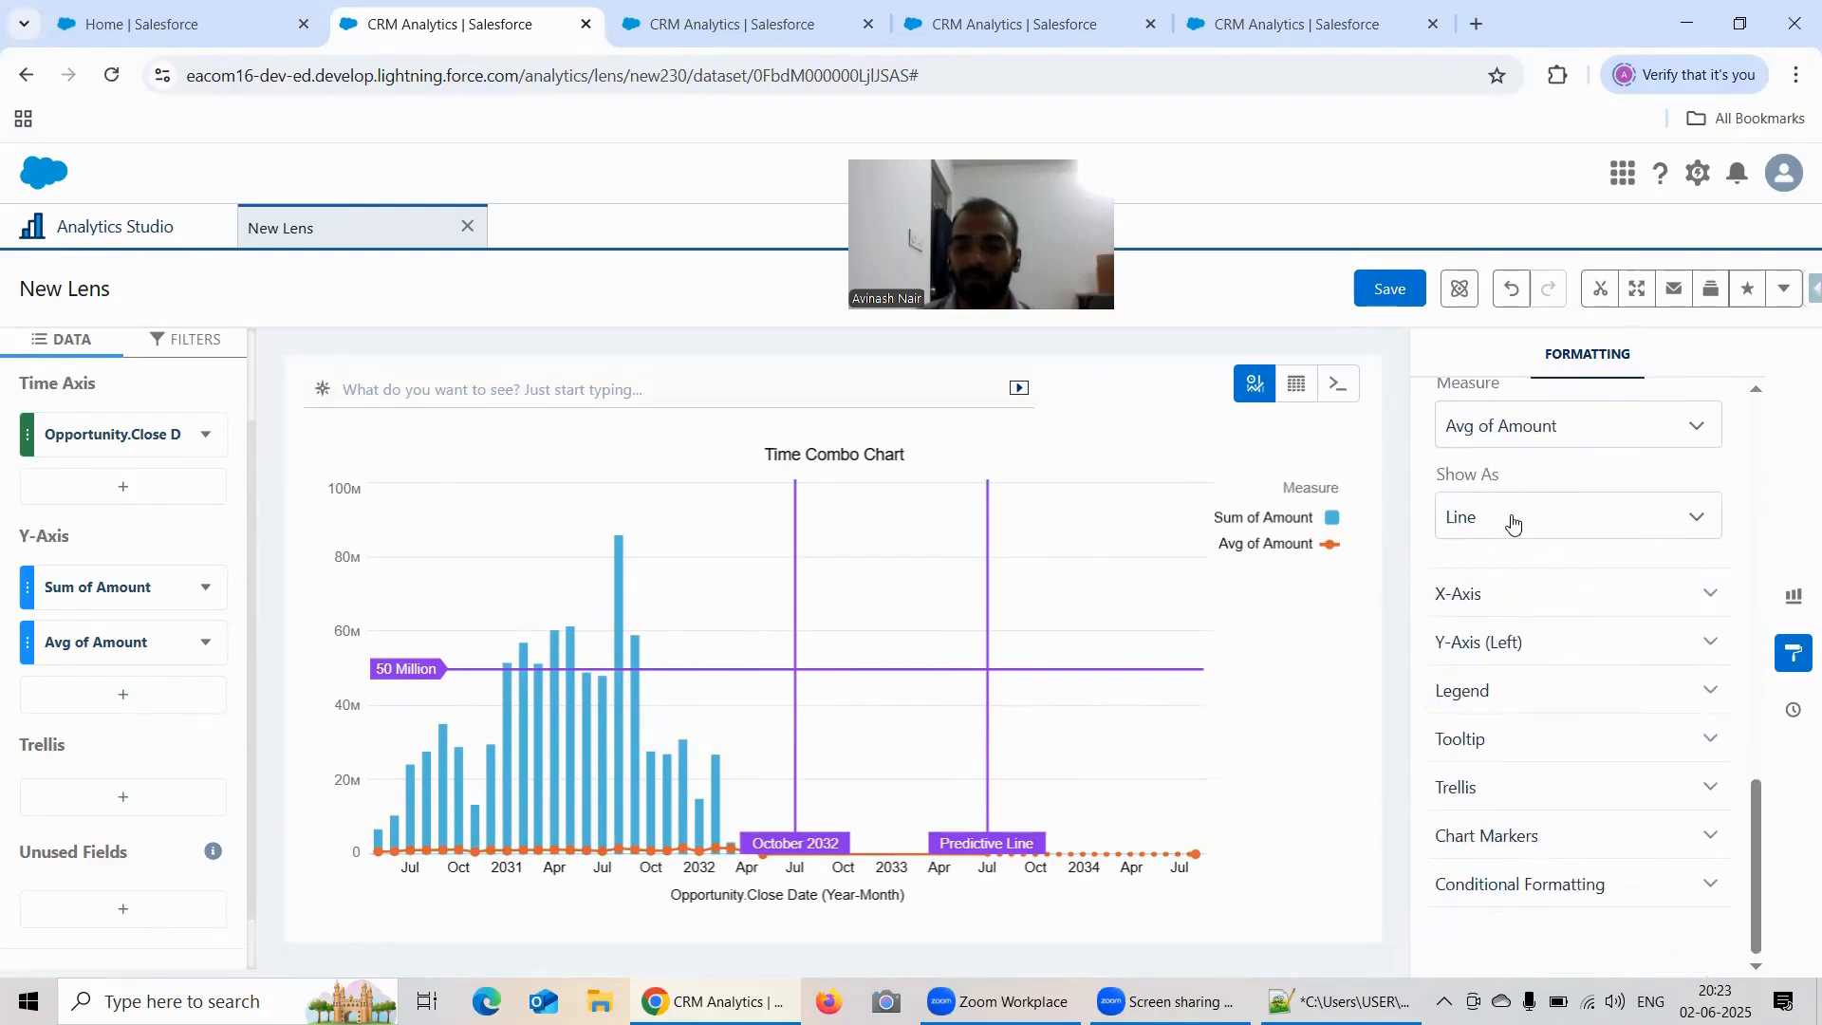
Step: Show the Avg of Amount series as Bar to compare unstacked bars, and restore it to Line
click(1513, 522)
click(1507, 571)
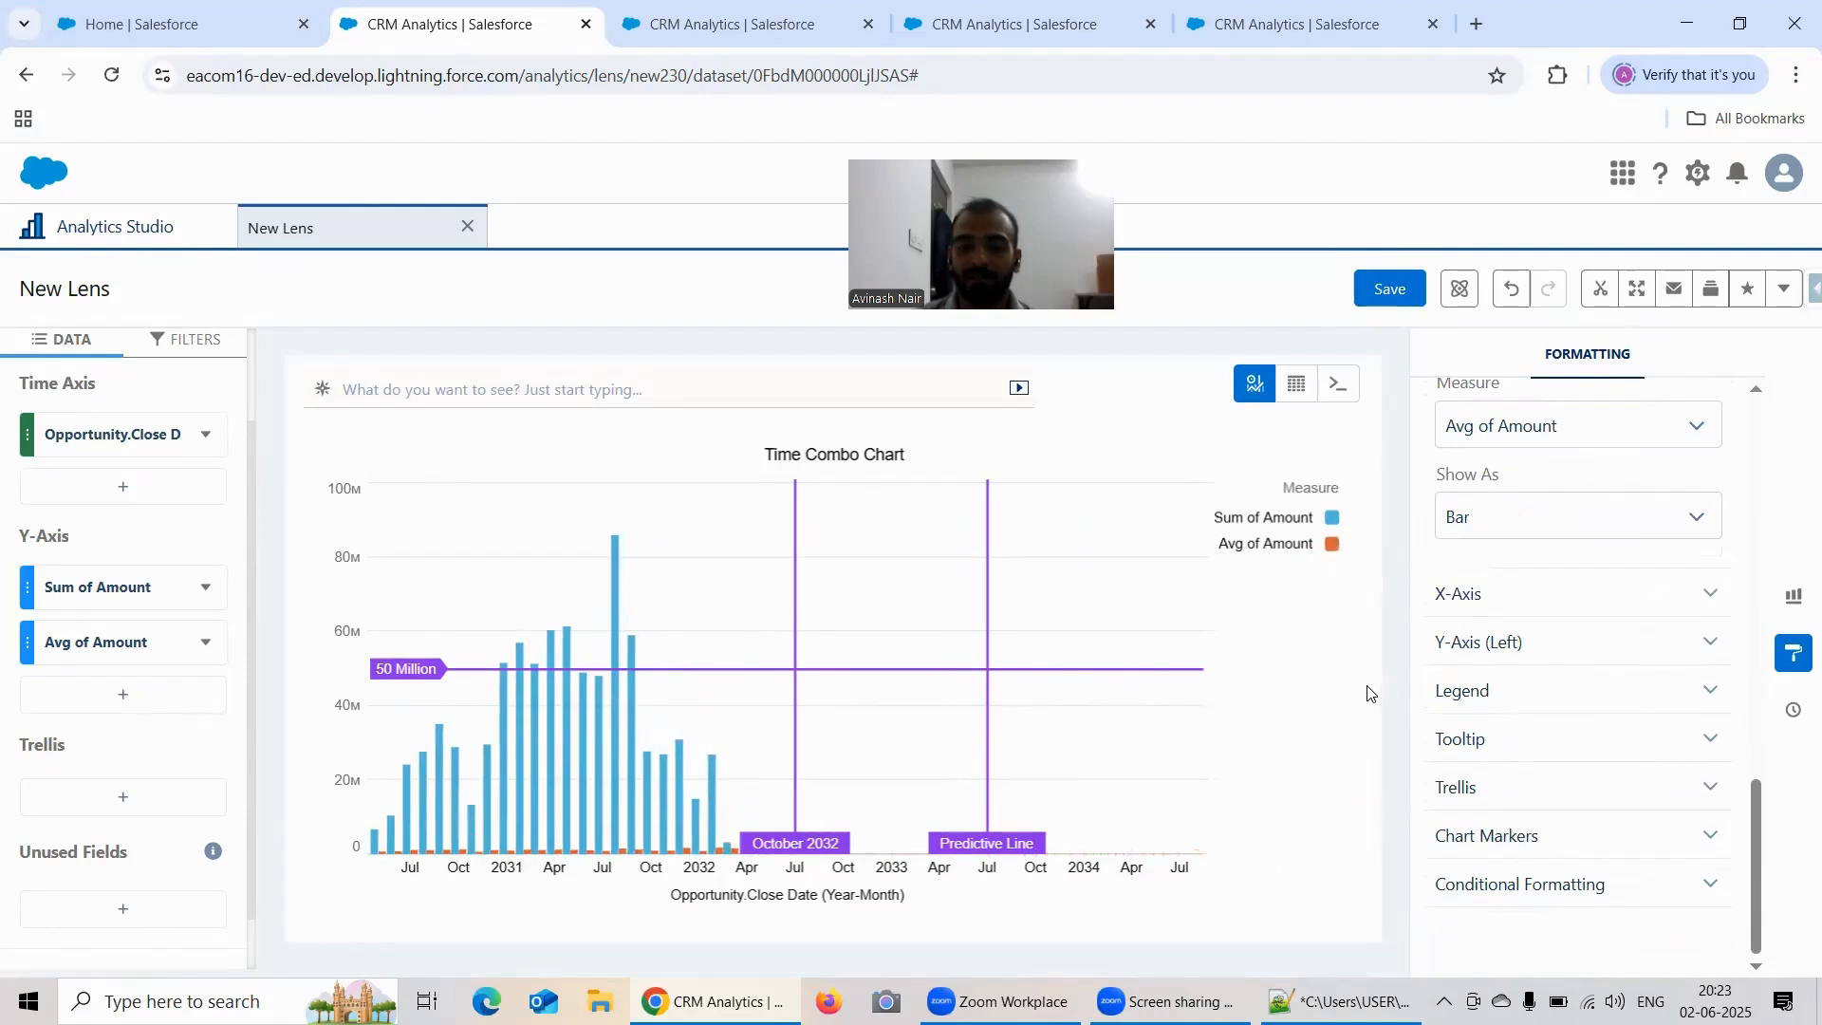
click(1513, 521)
click(1502, 597)
Step: Set the chart's Missing Values handling to Show as gaps
scroll(1625, 581, up, 3)
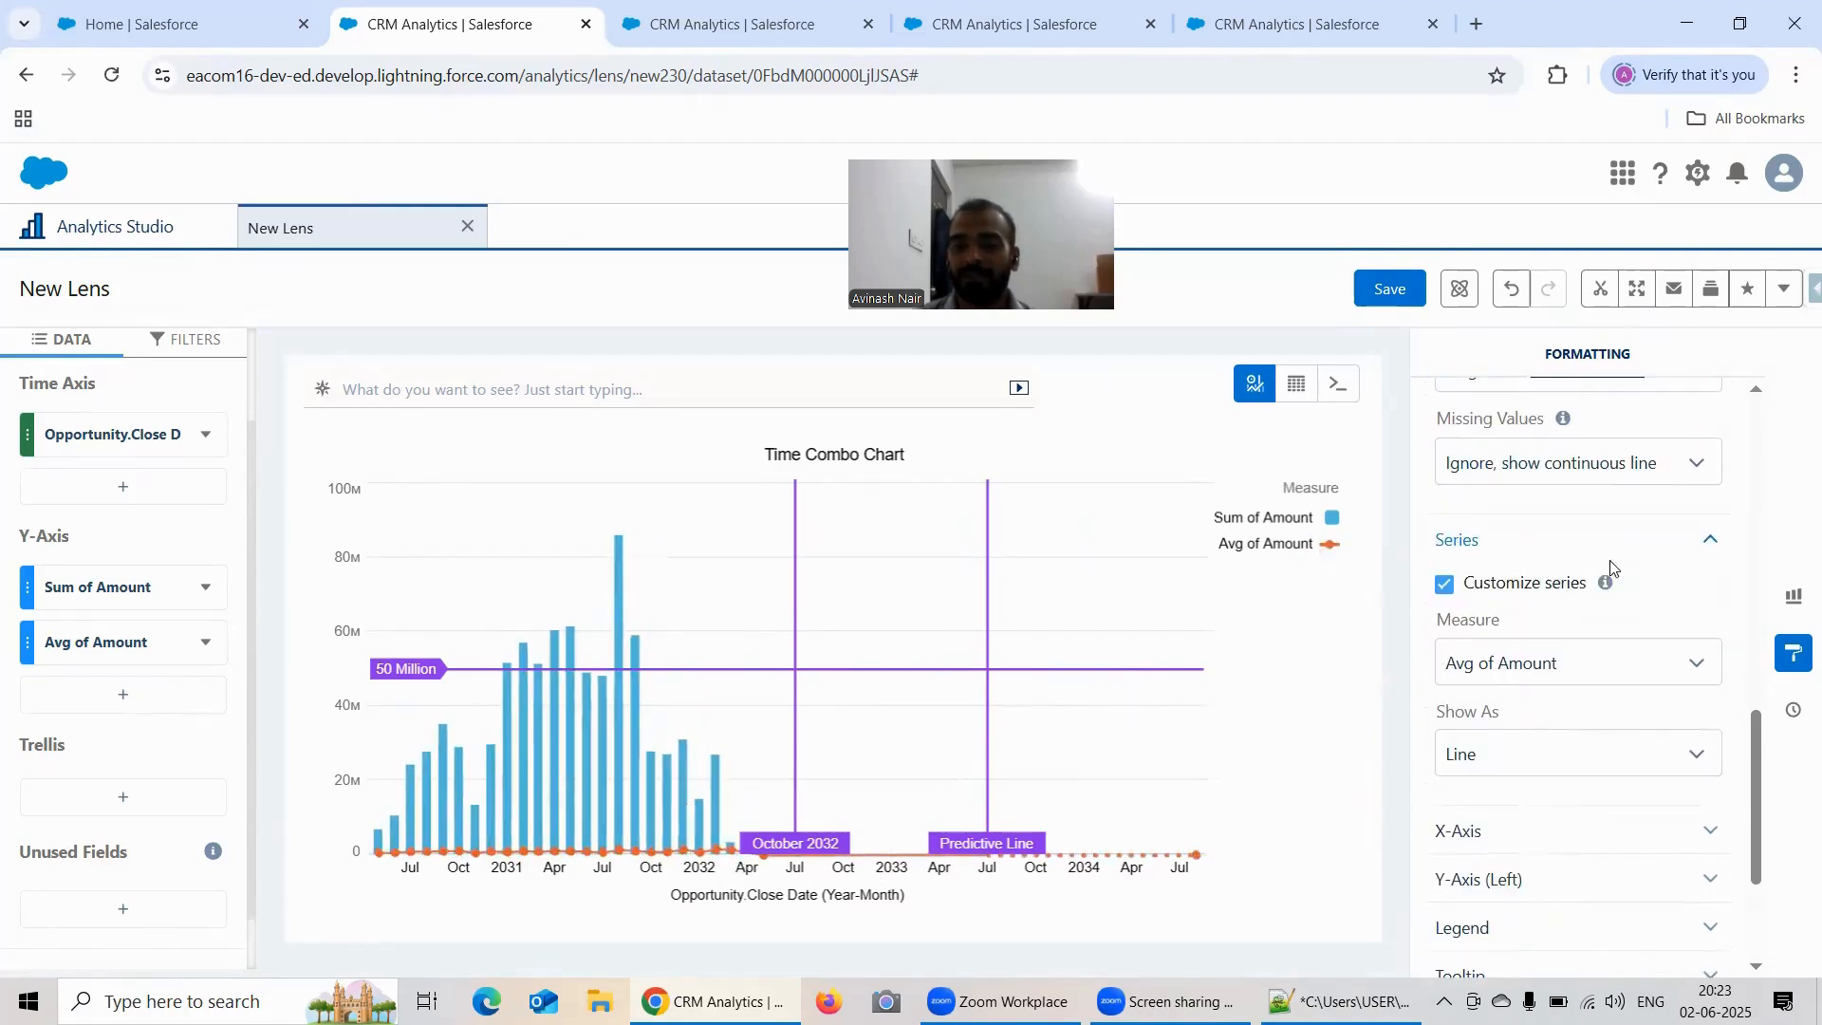
click(1549, 475)
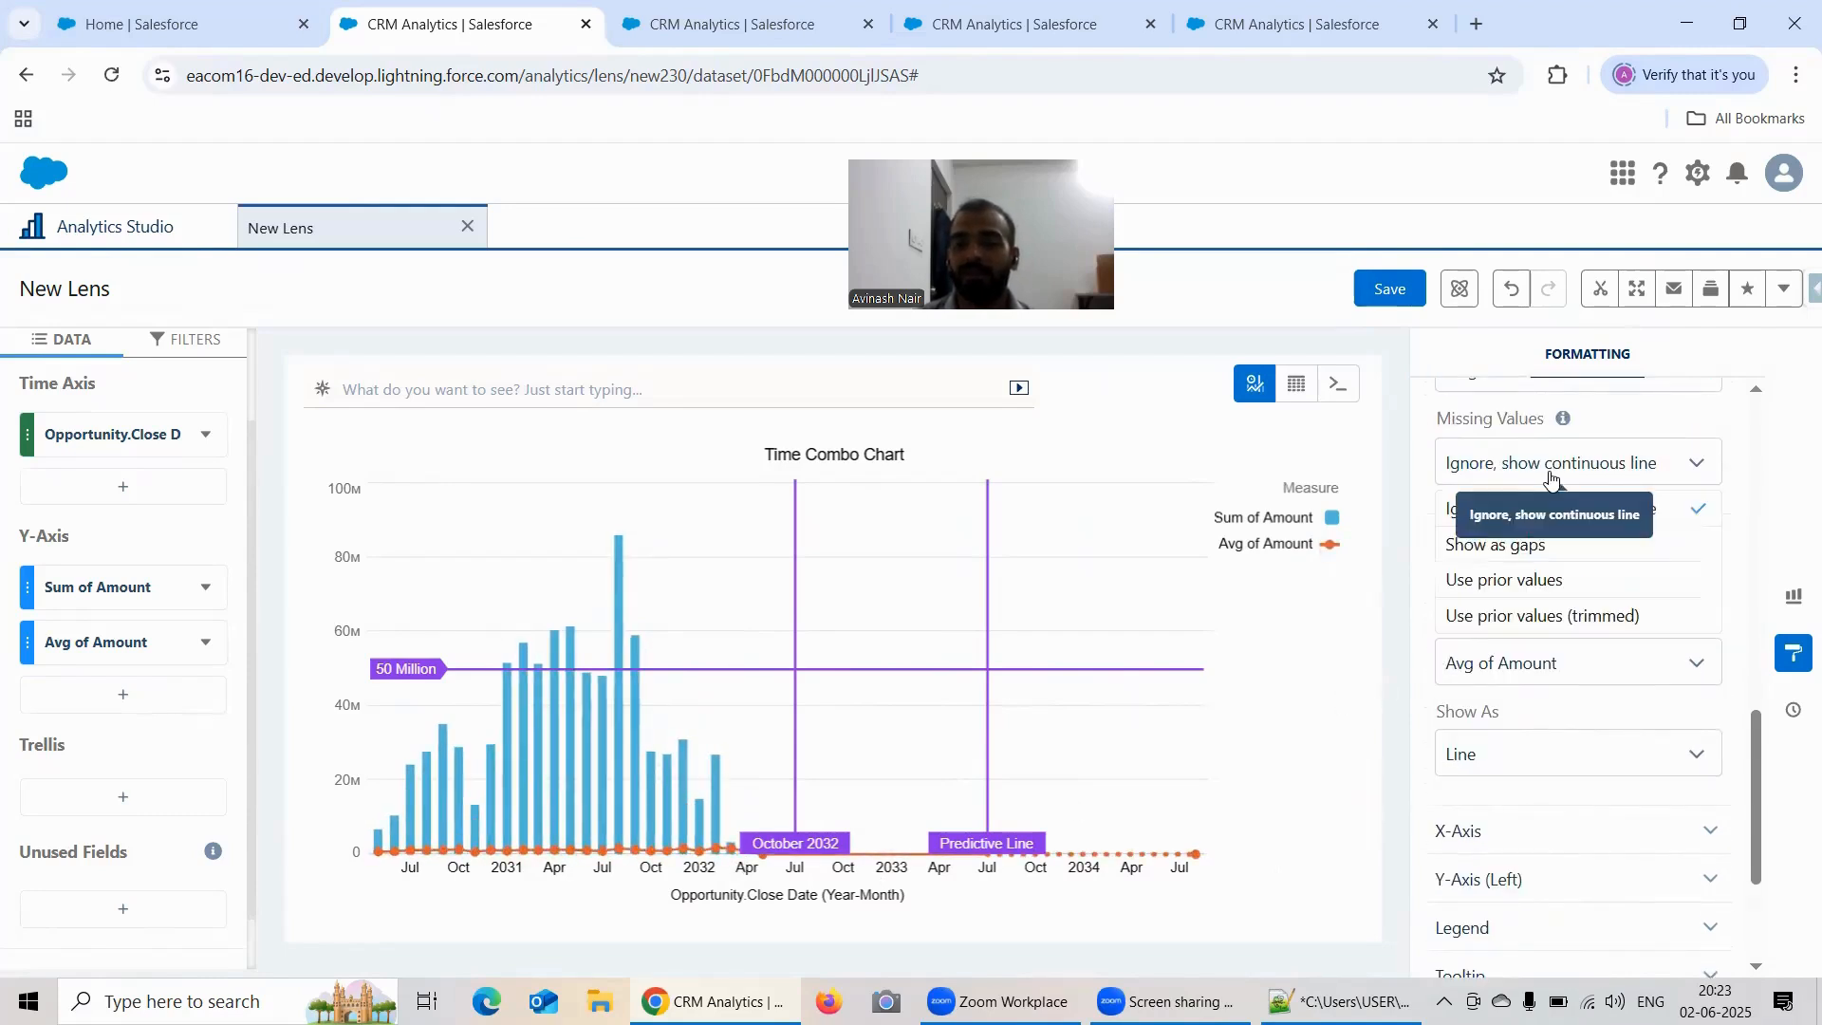
click(1538, 553)
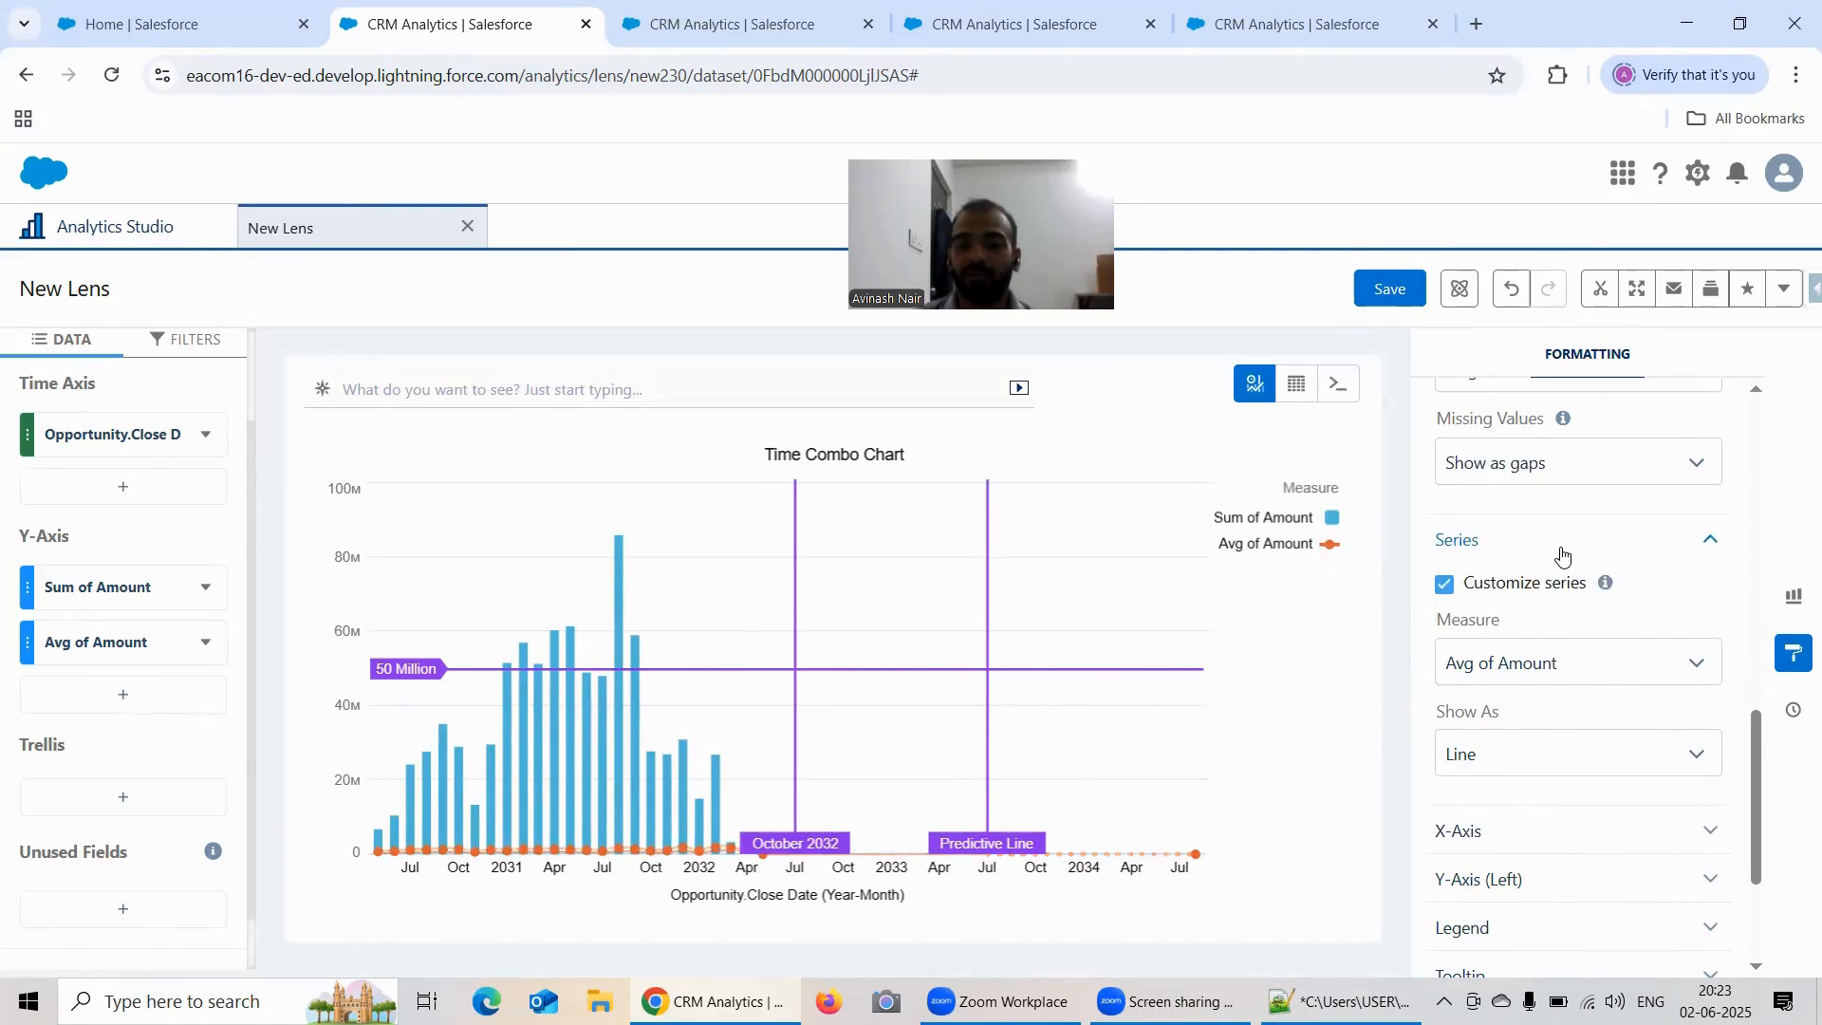
Step: Review the Time Combo Chart and Series settings, and examine the X-Axis title, predictive line and reference line options
scroll(1652, 594, up, 3)
scroll(1653, 596, up, 3)
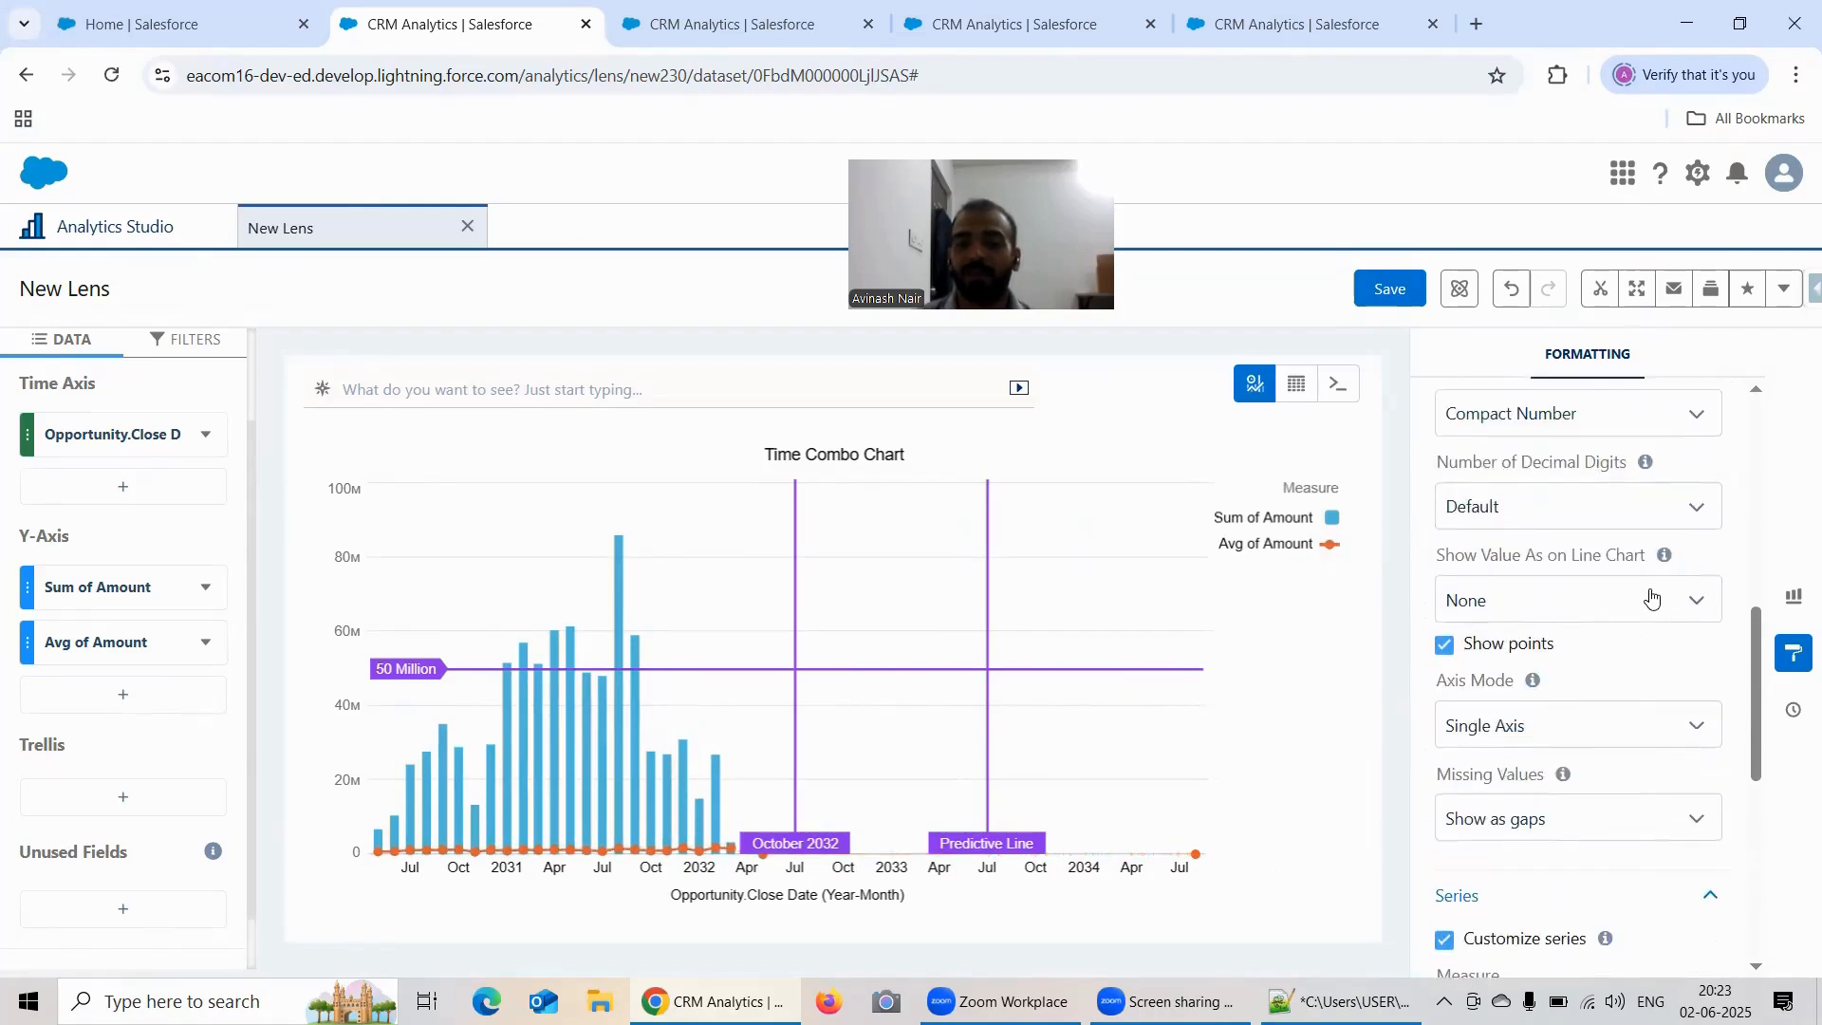
scroll(1632, 536, down, 4)
scroll(1632, 537, down, 1)
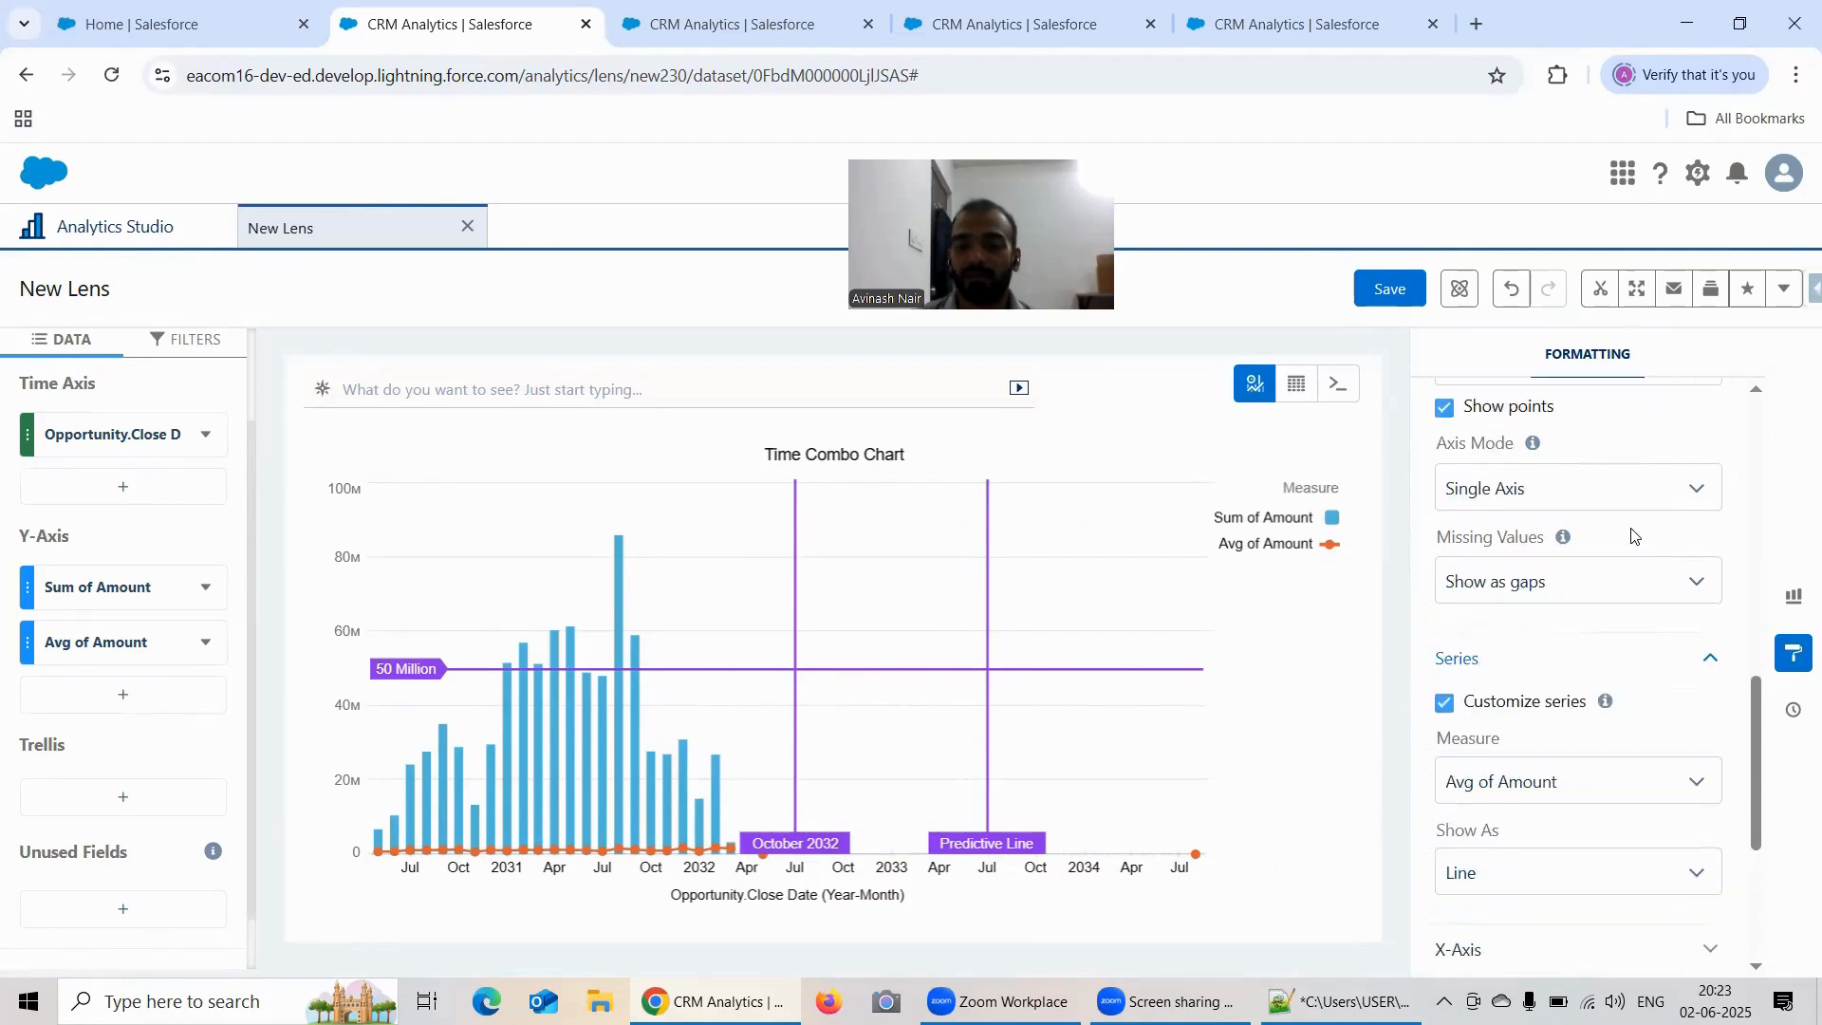
scroll(1632, 537, down, 1)
scroll(1580, 573, down, 1)
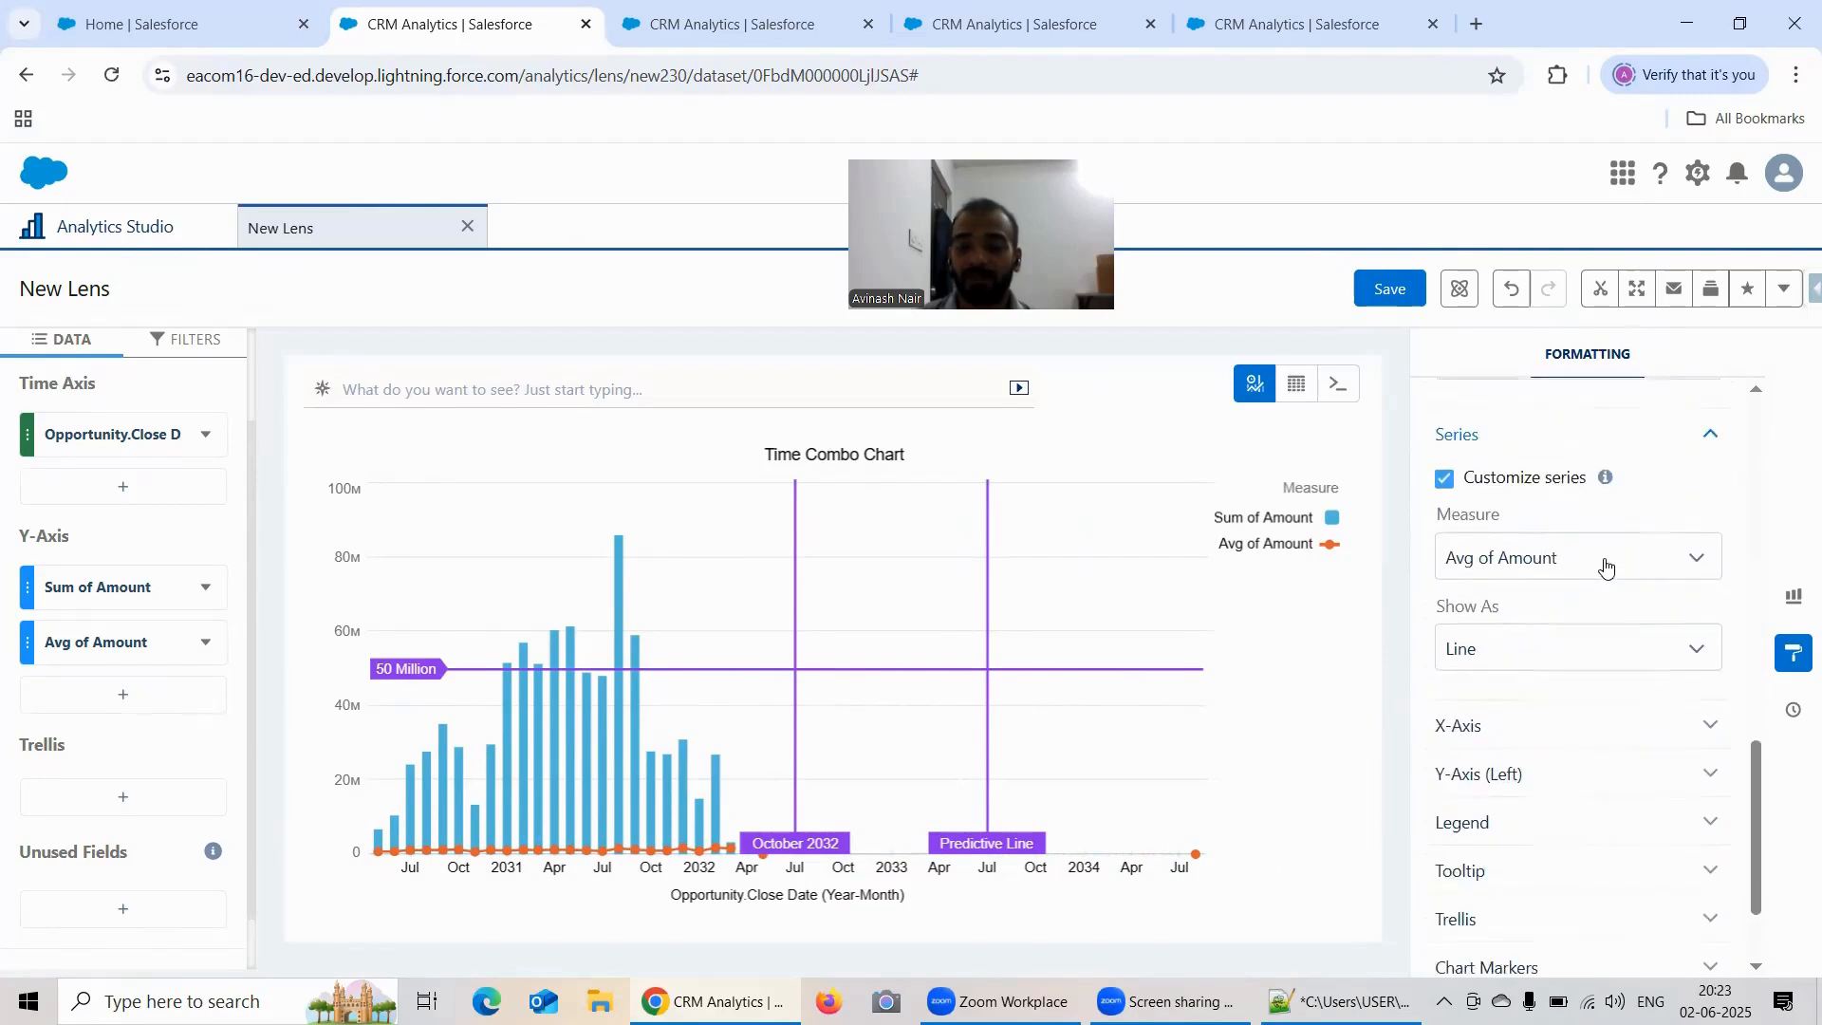
scroll(1581, 583, down, 1)
click(1581, 594)
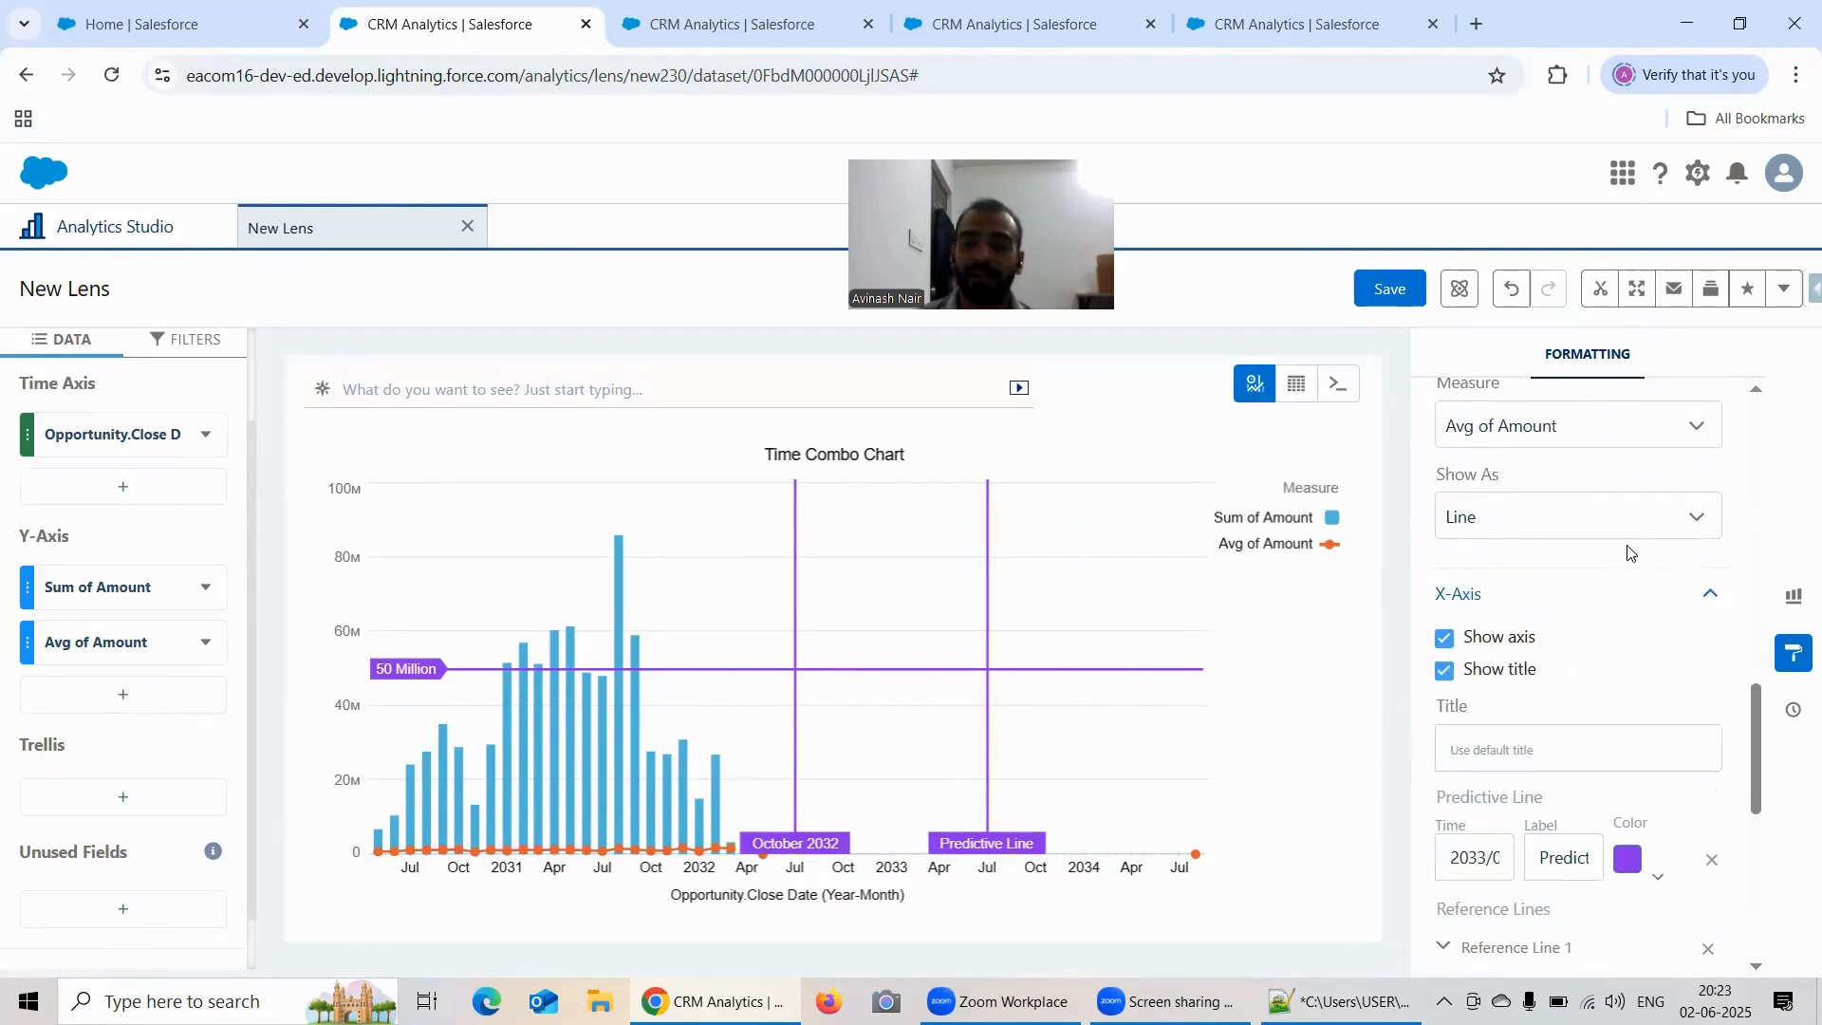
scroll(1629, 541, down, 3)
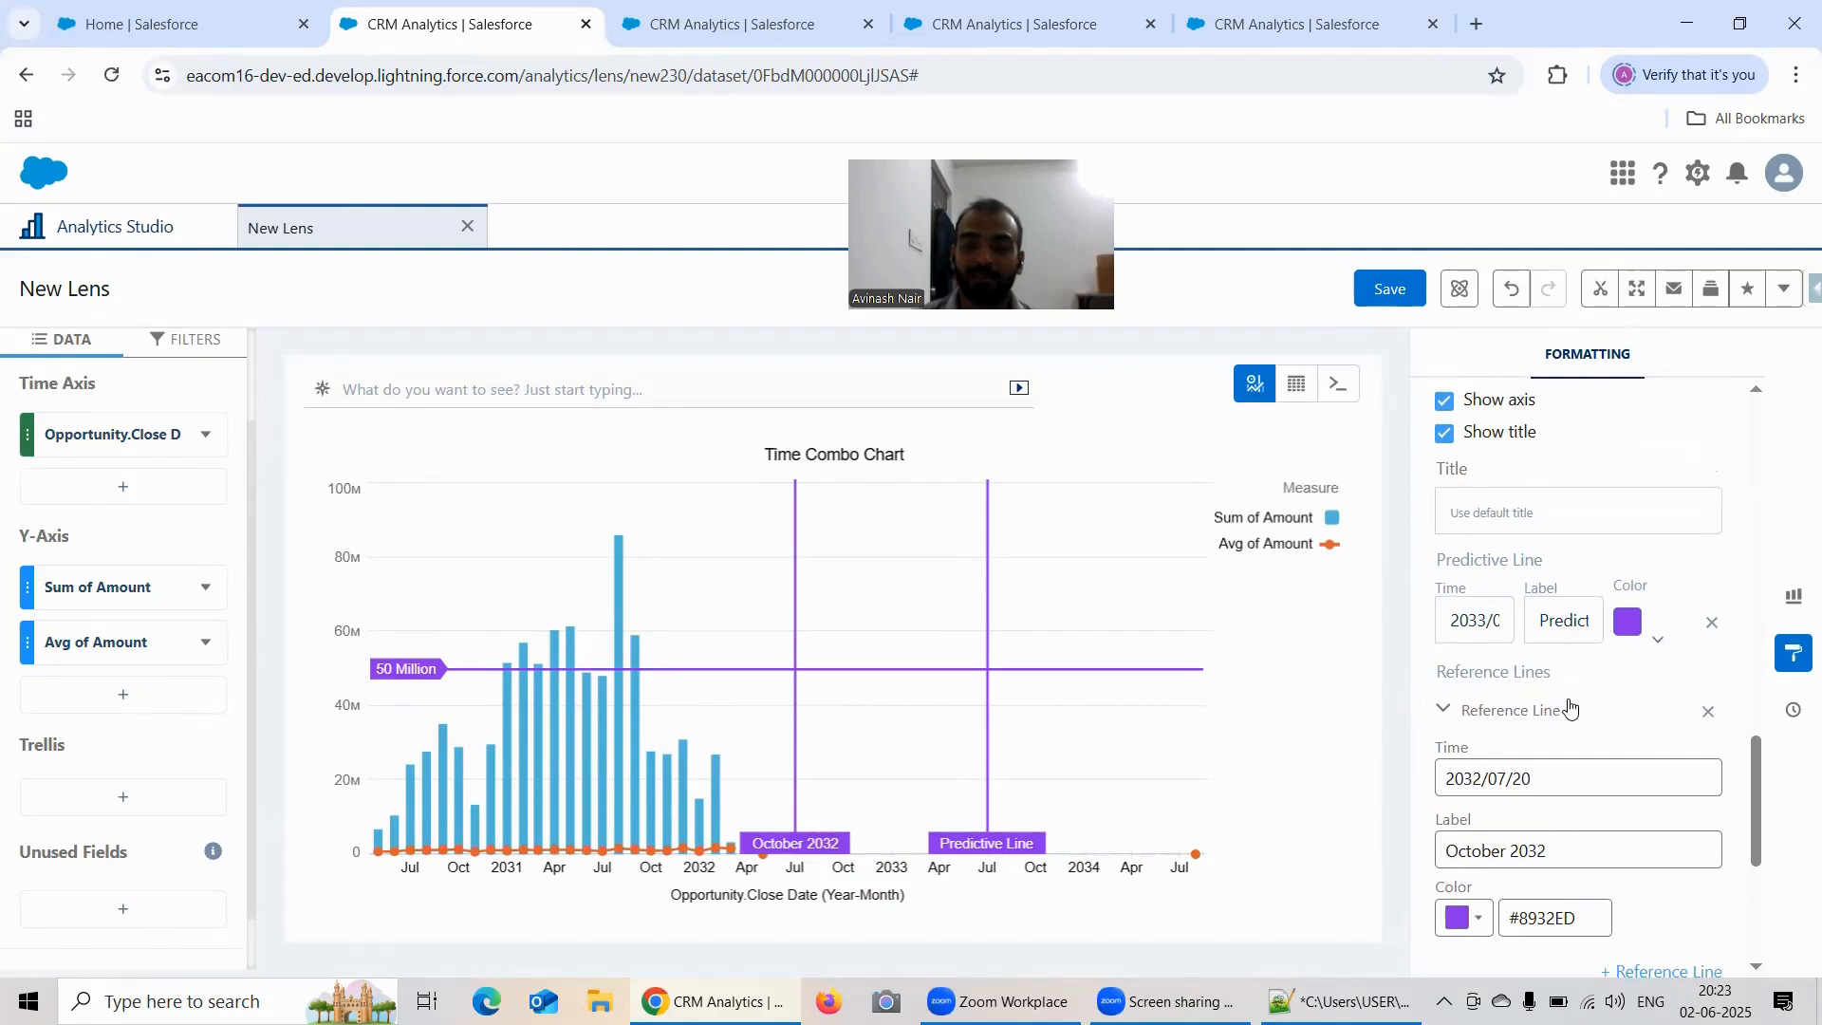
scroll(1602, 669, down, 2)
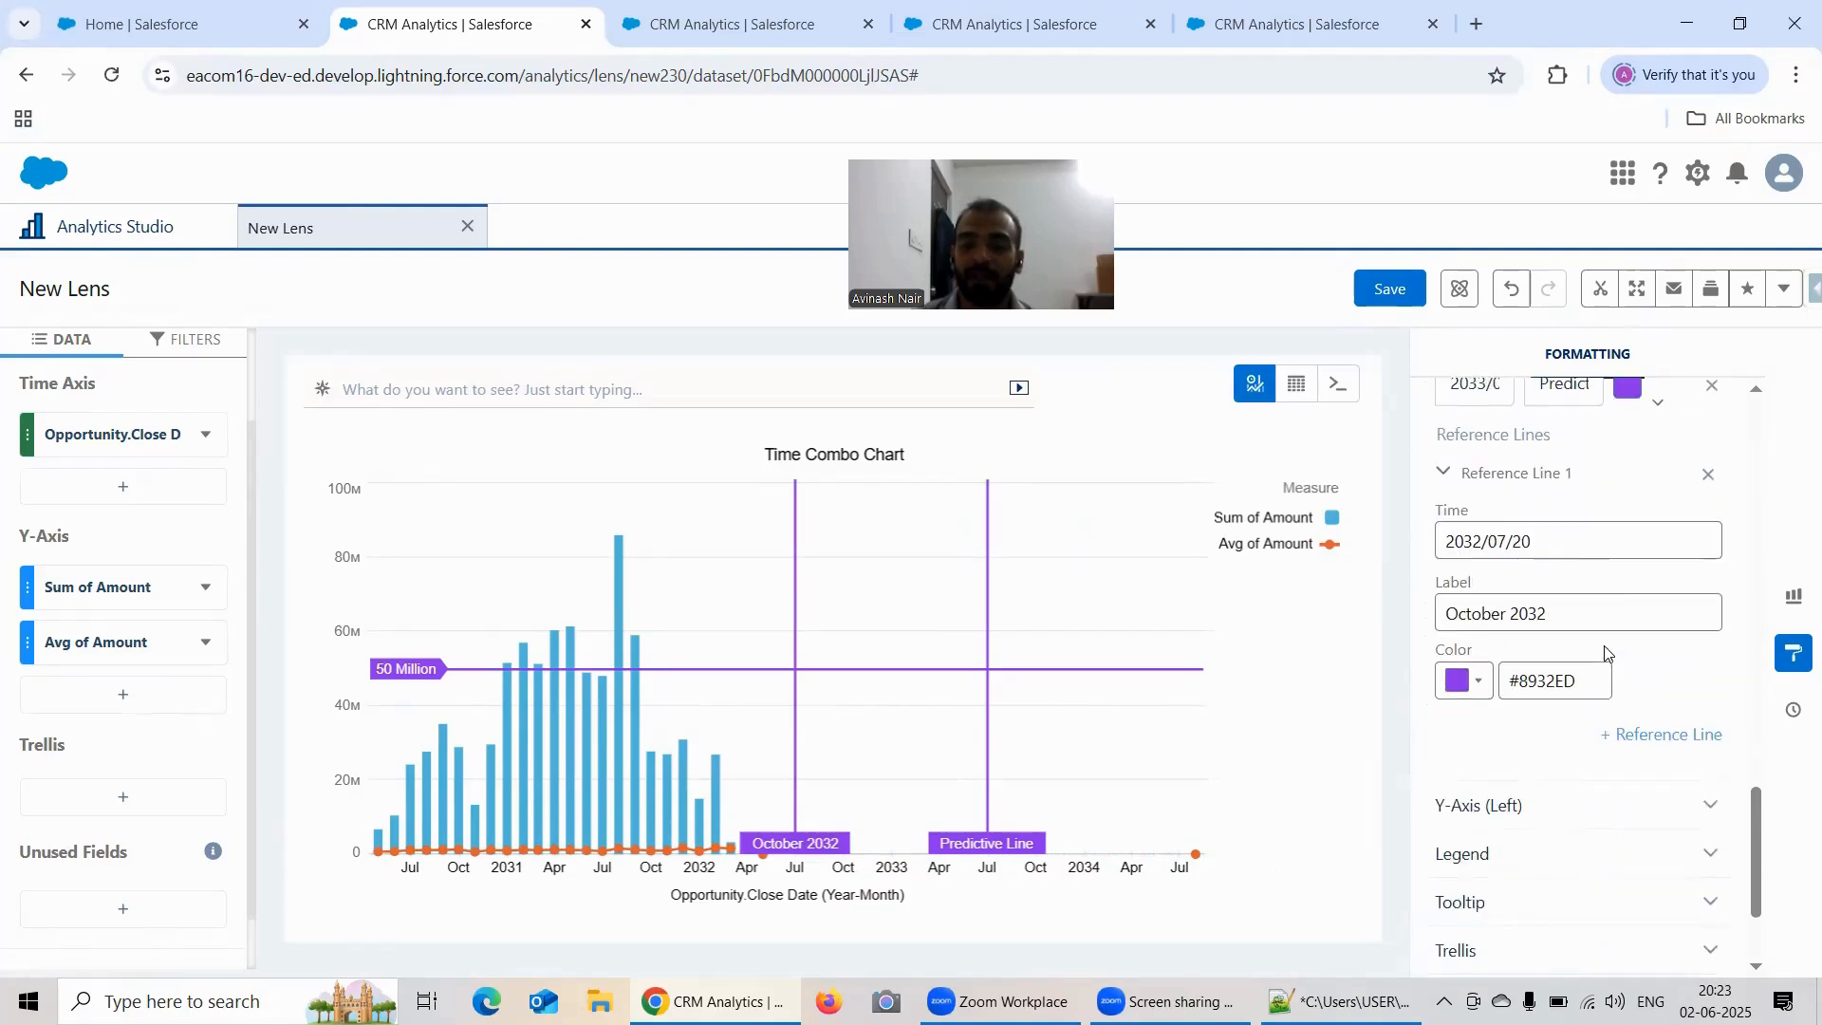
scroll(1609, 651, up, 2)
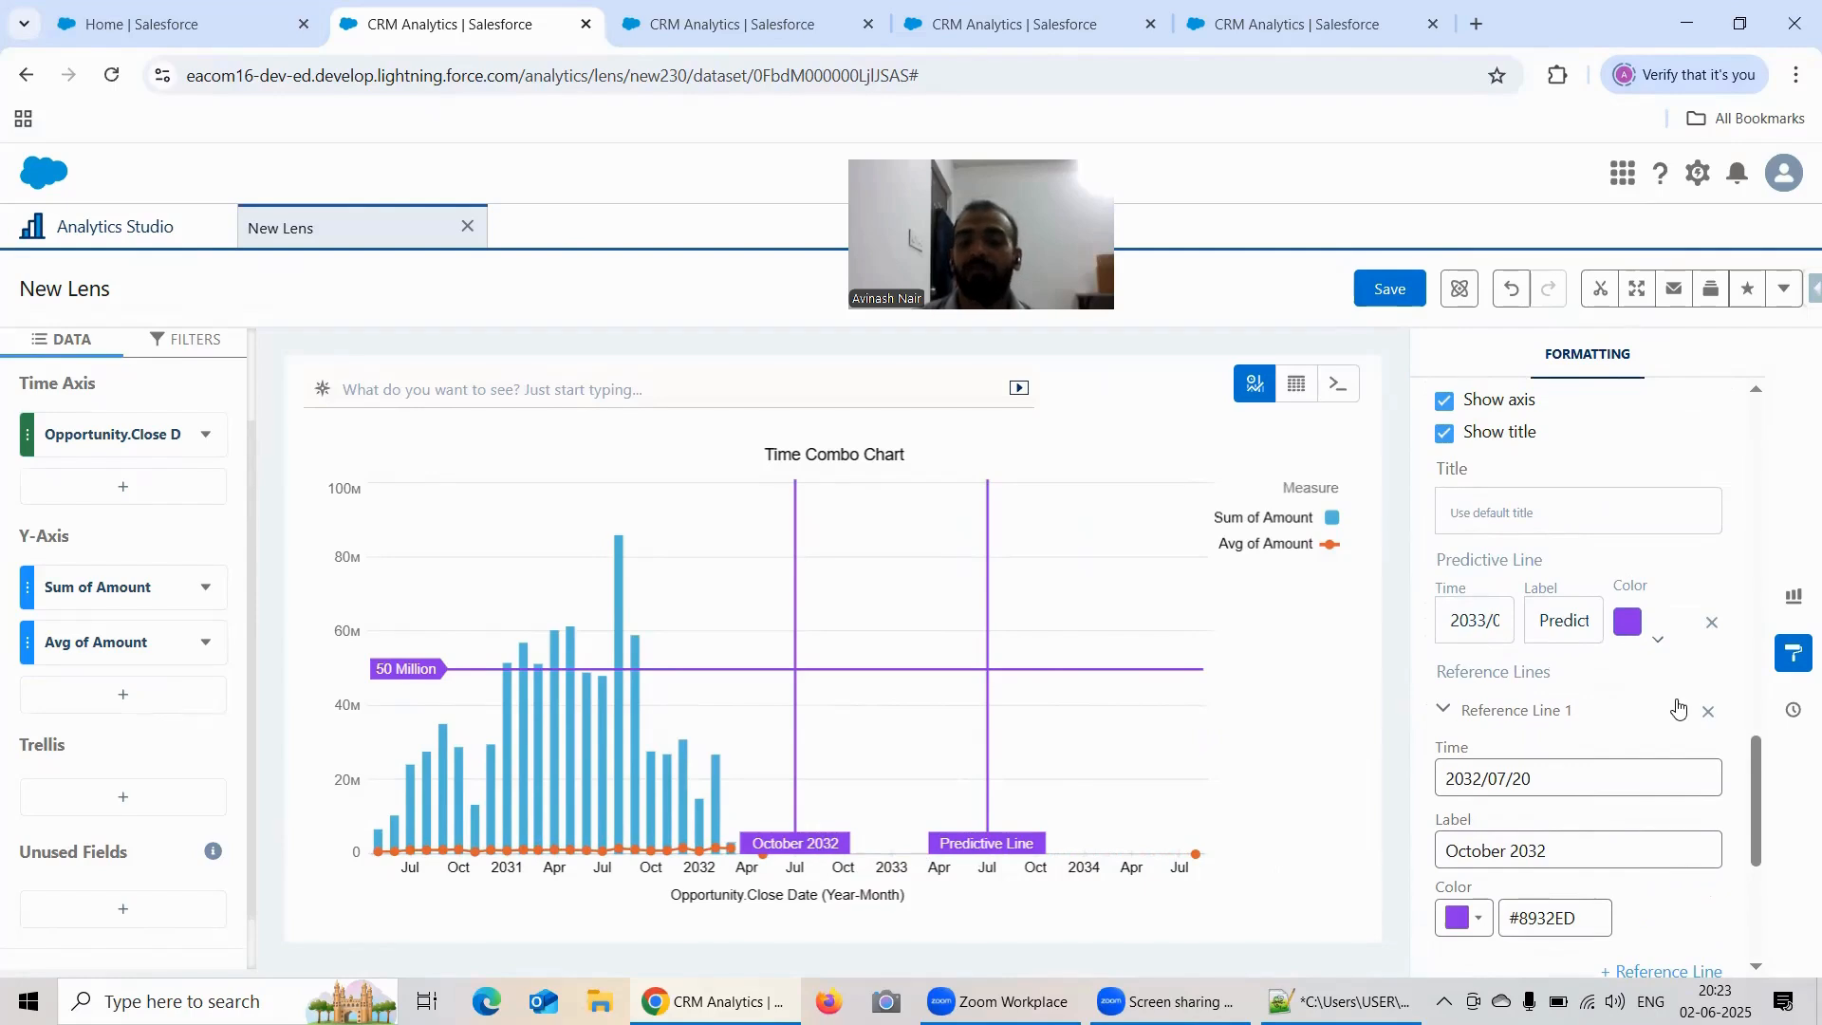
scroll(1678, 707, down, 2)
scroll(1583, 616, down, 1)
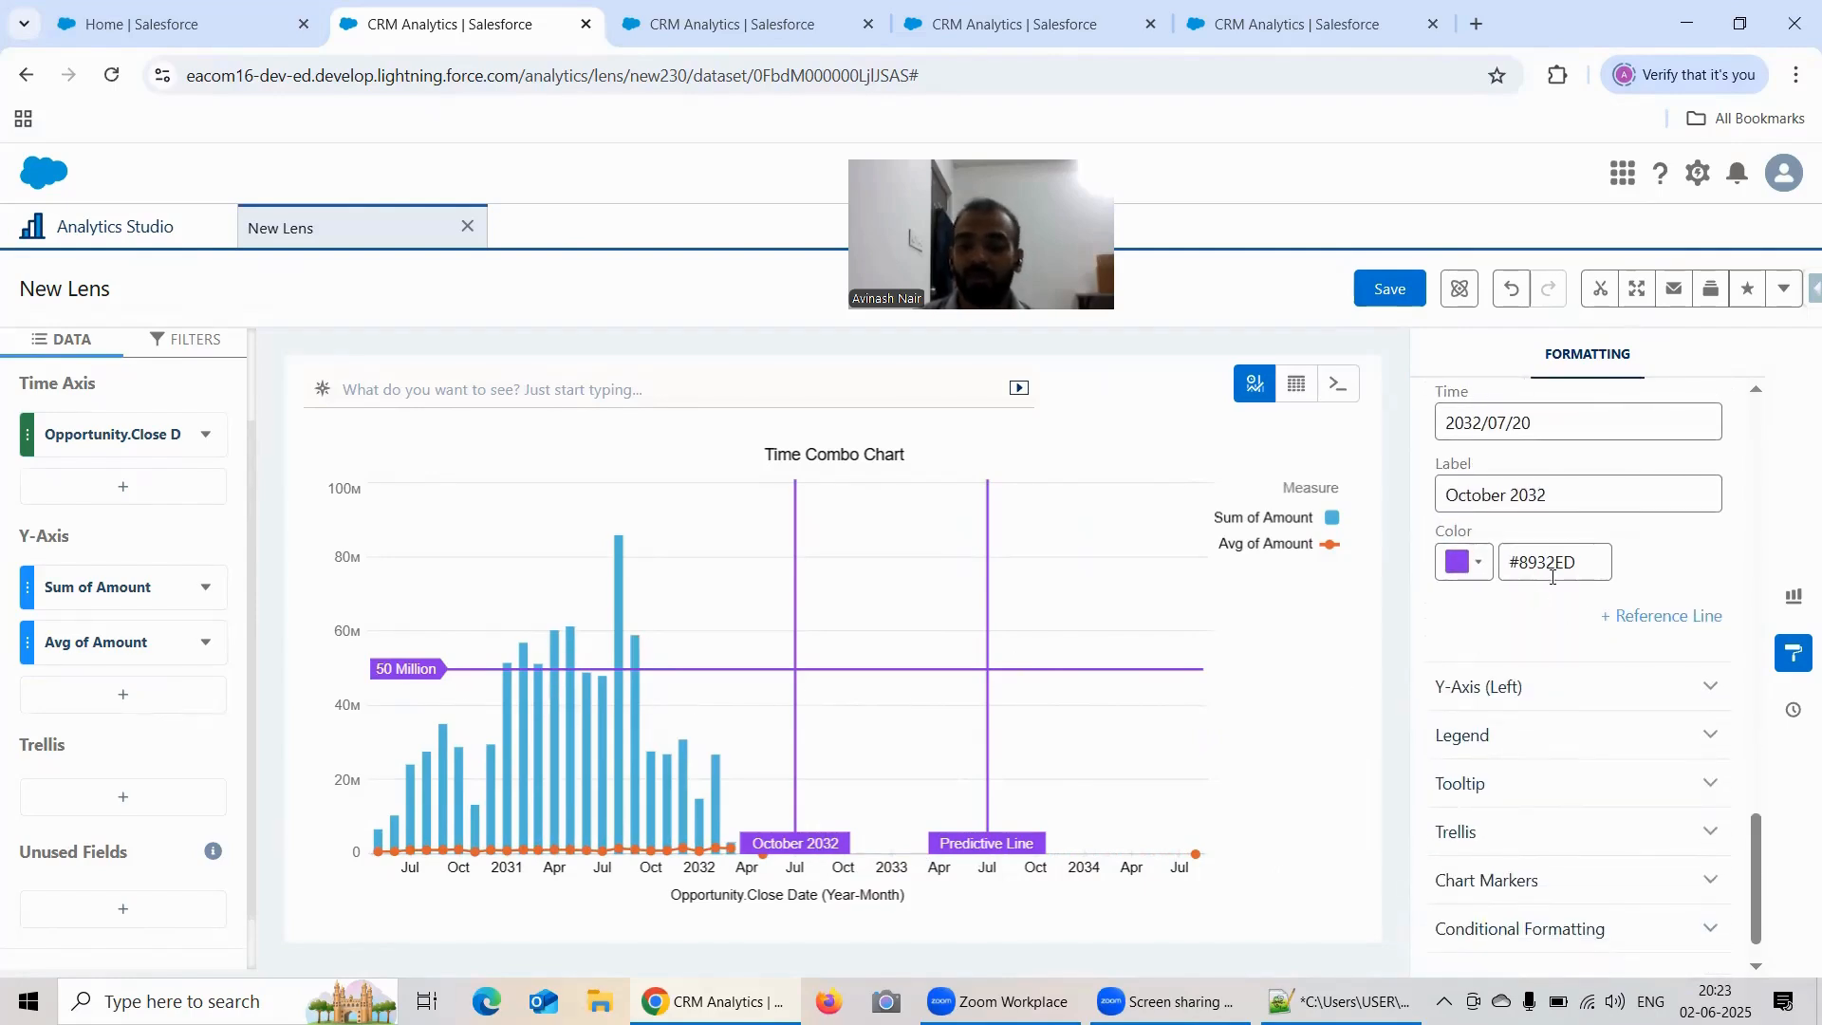
scroll(1570, 561, down, 1)
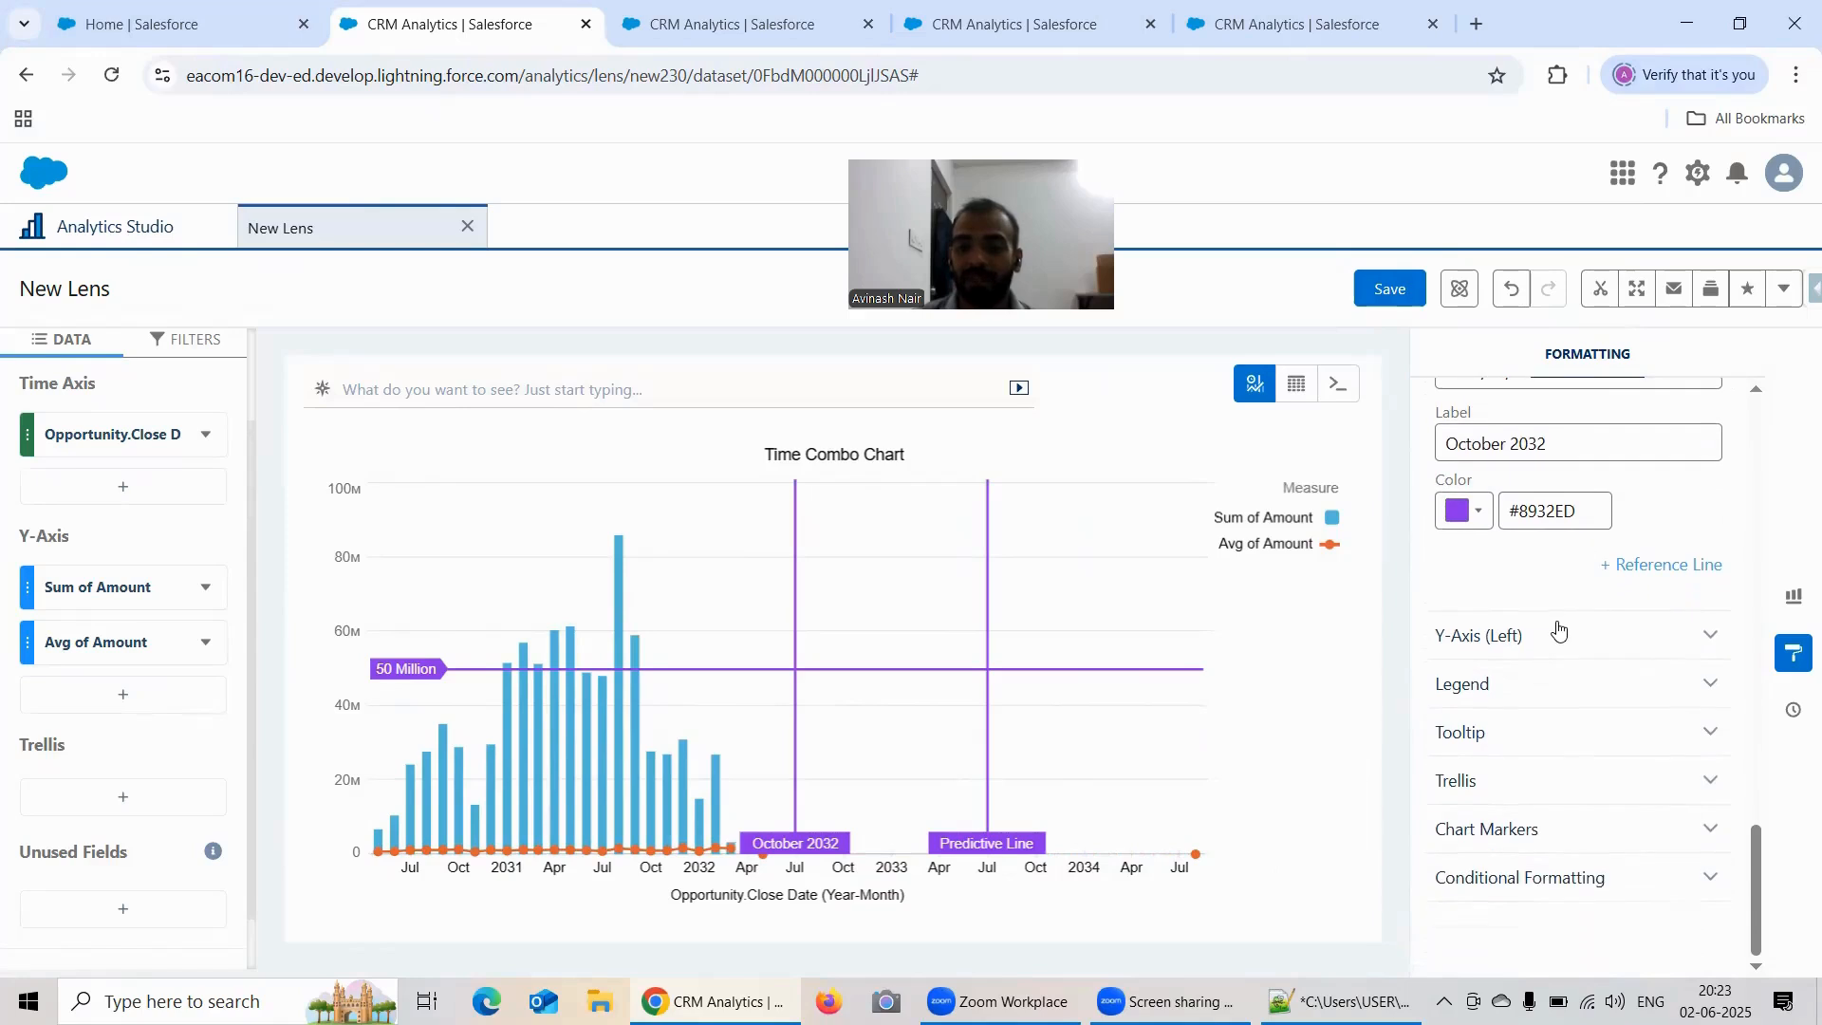
Step: Examine the Y-Axis (Left) reference line, Legend, Tooltip and Trellis formatting options
click(1557, 631)
scroll(1564, 608, down, 2)
scroll(1568, 587, down, 2)
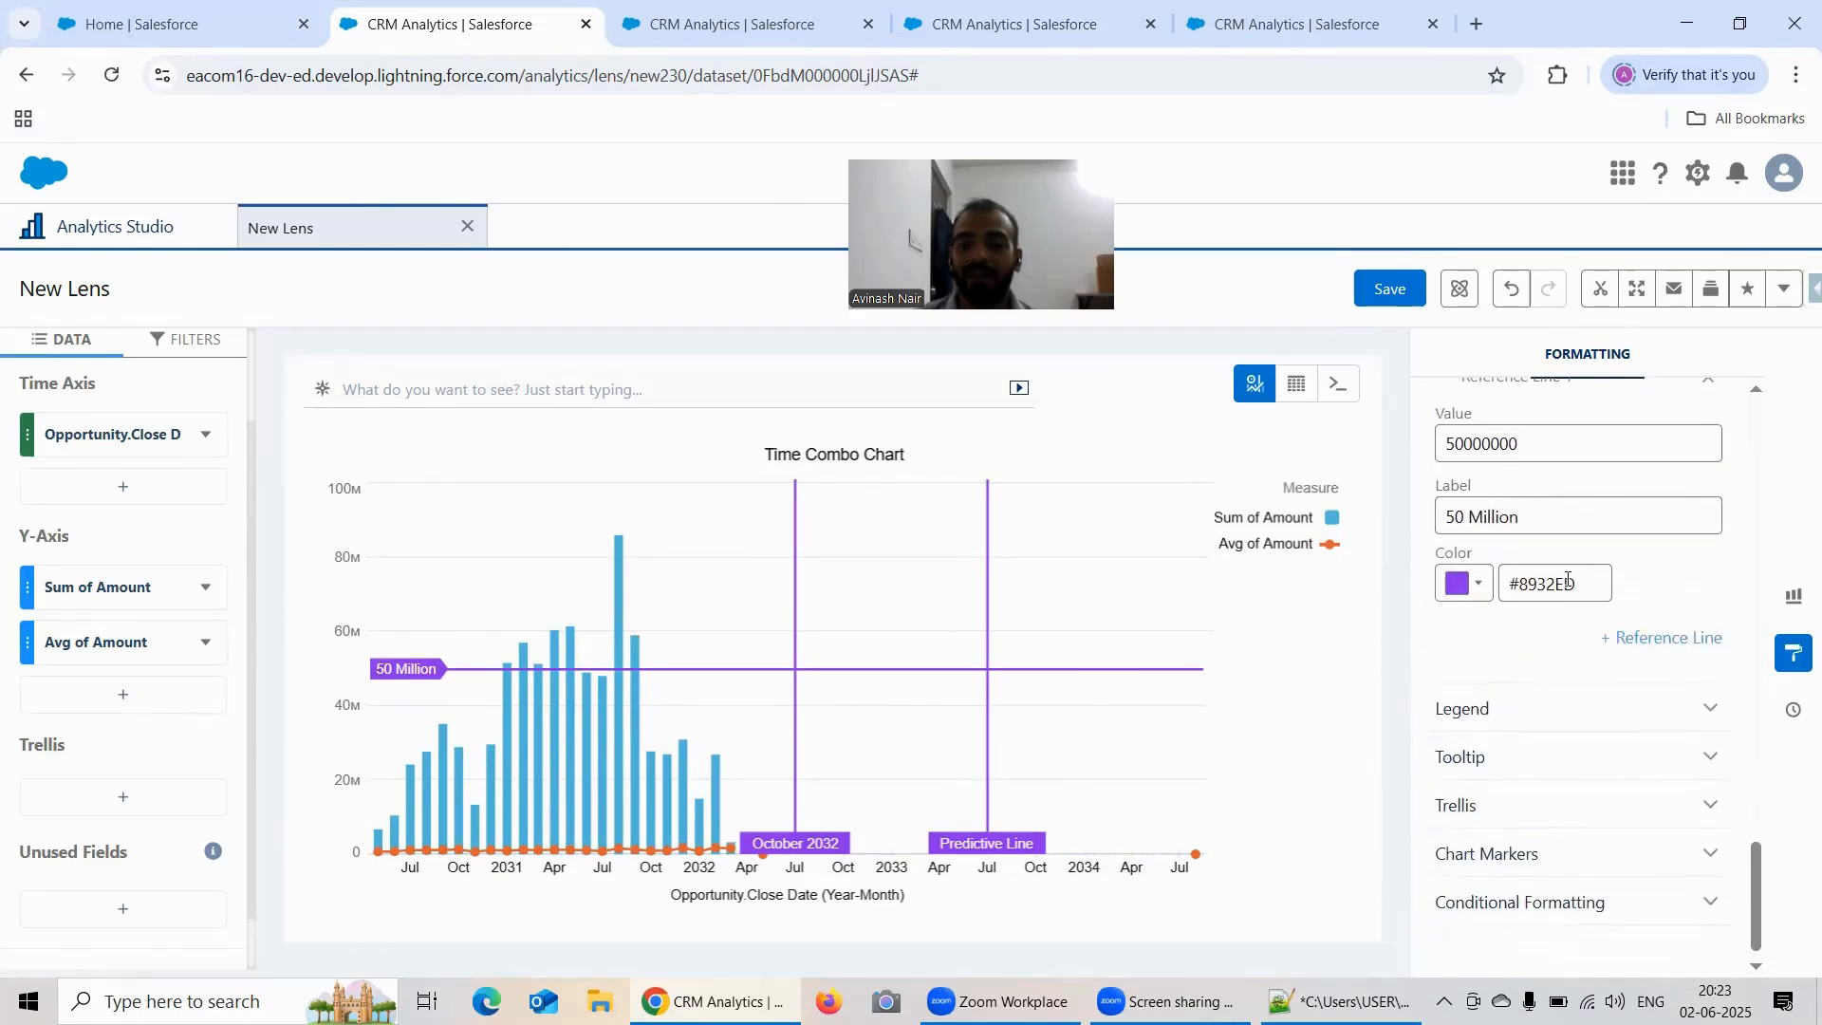
click(1549, 712)
scroll(1586, 606, down, 3)
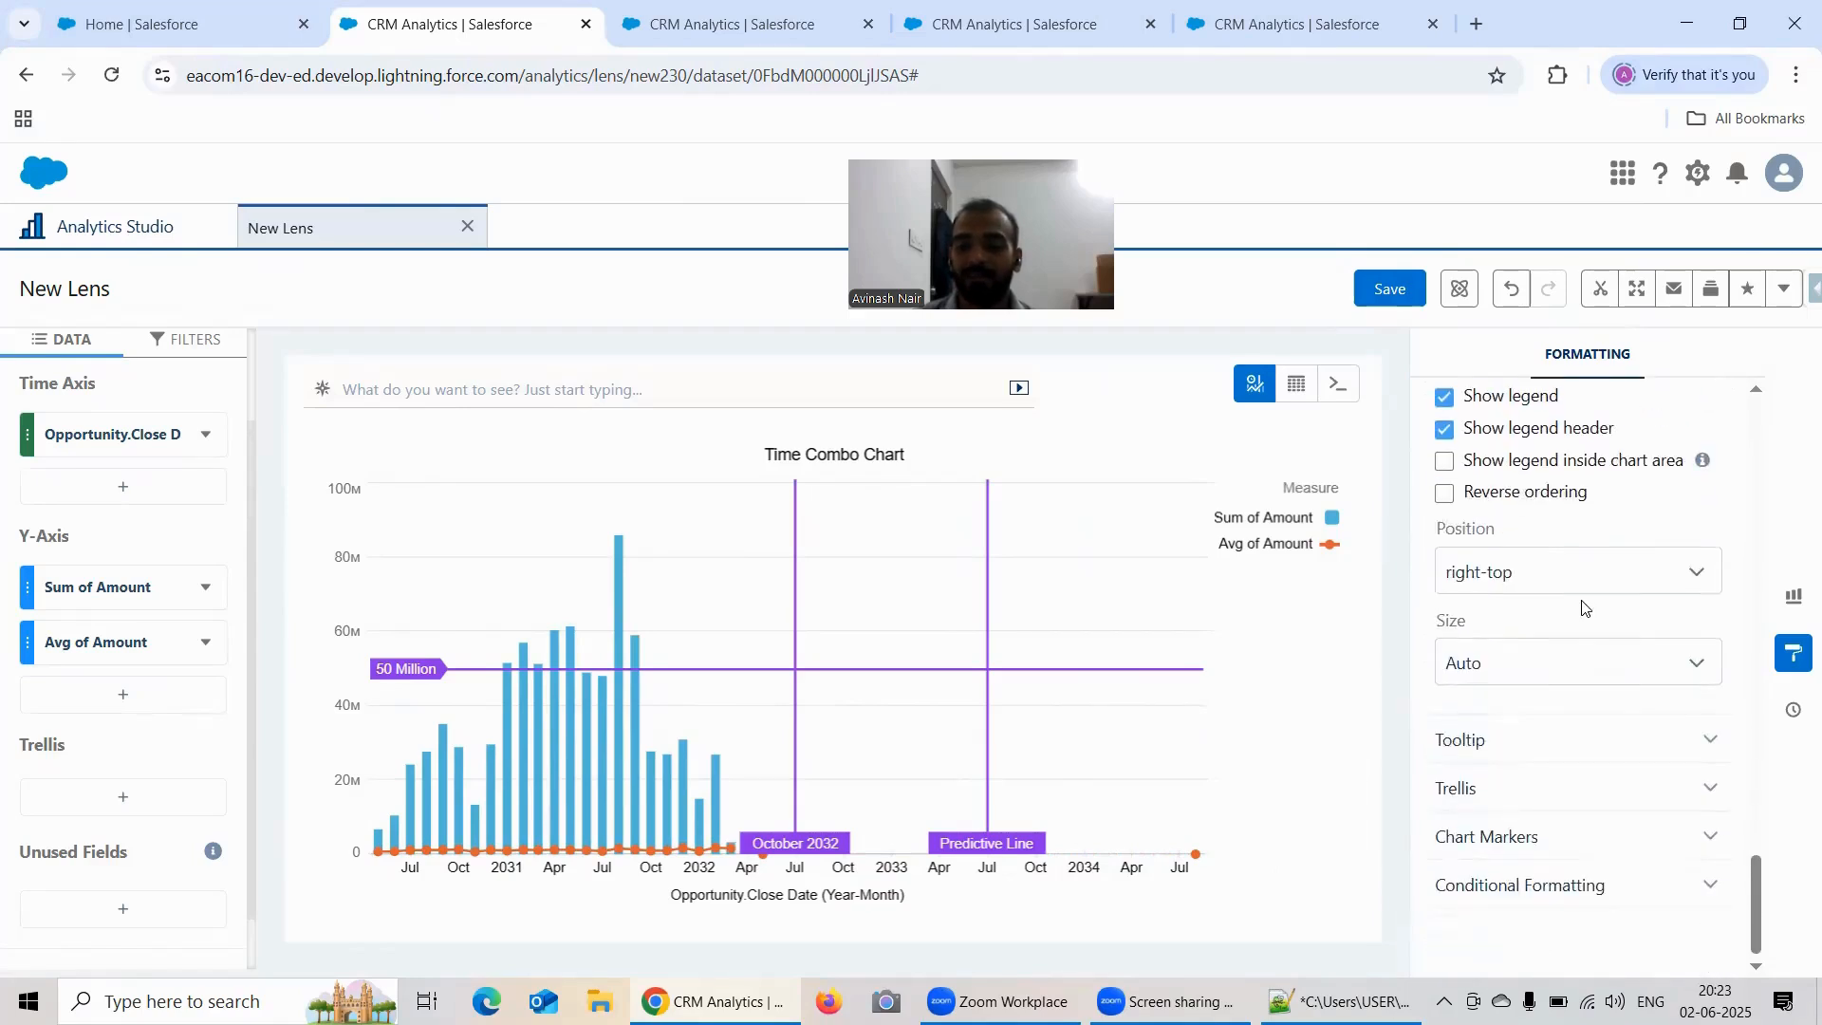
click(1528, 737)
scroll(1611, 631, down, 1)
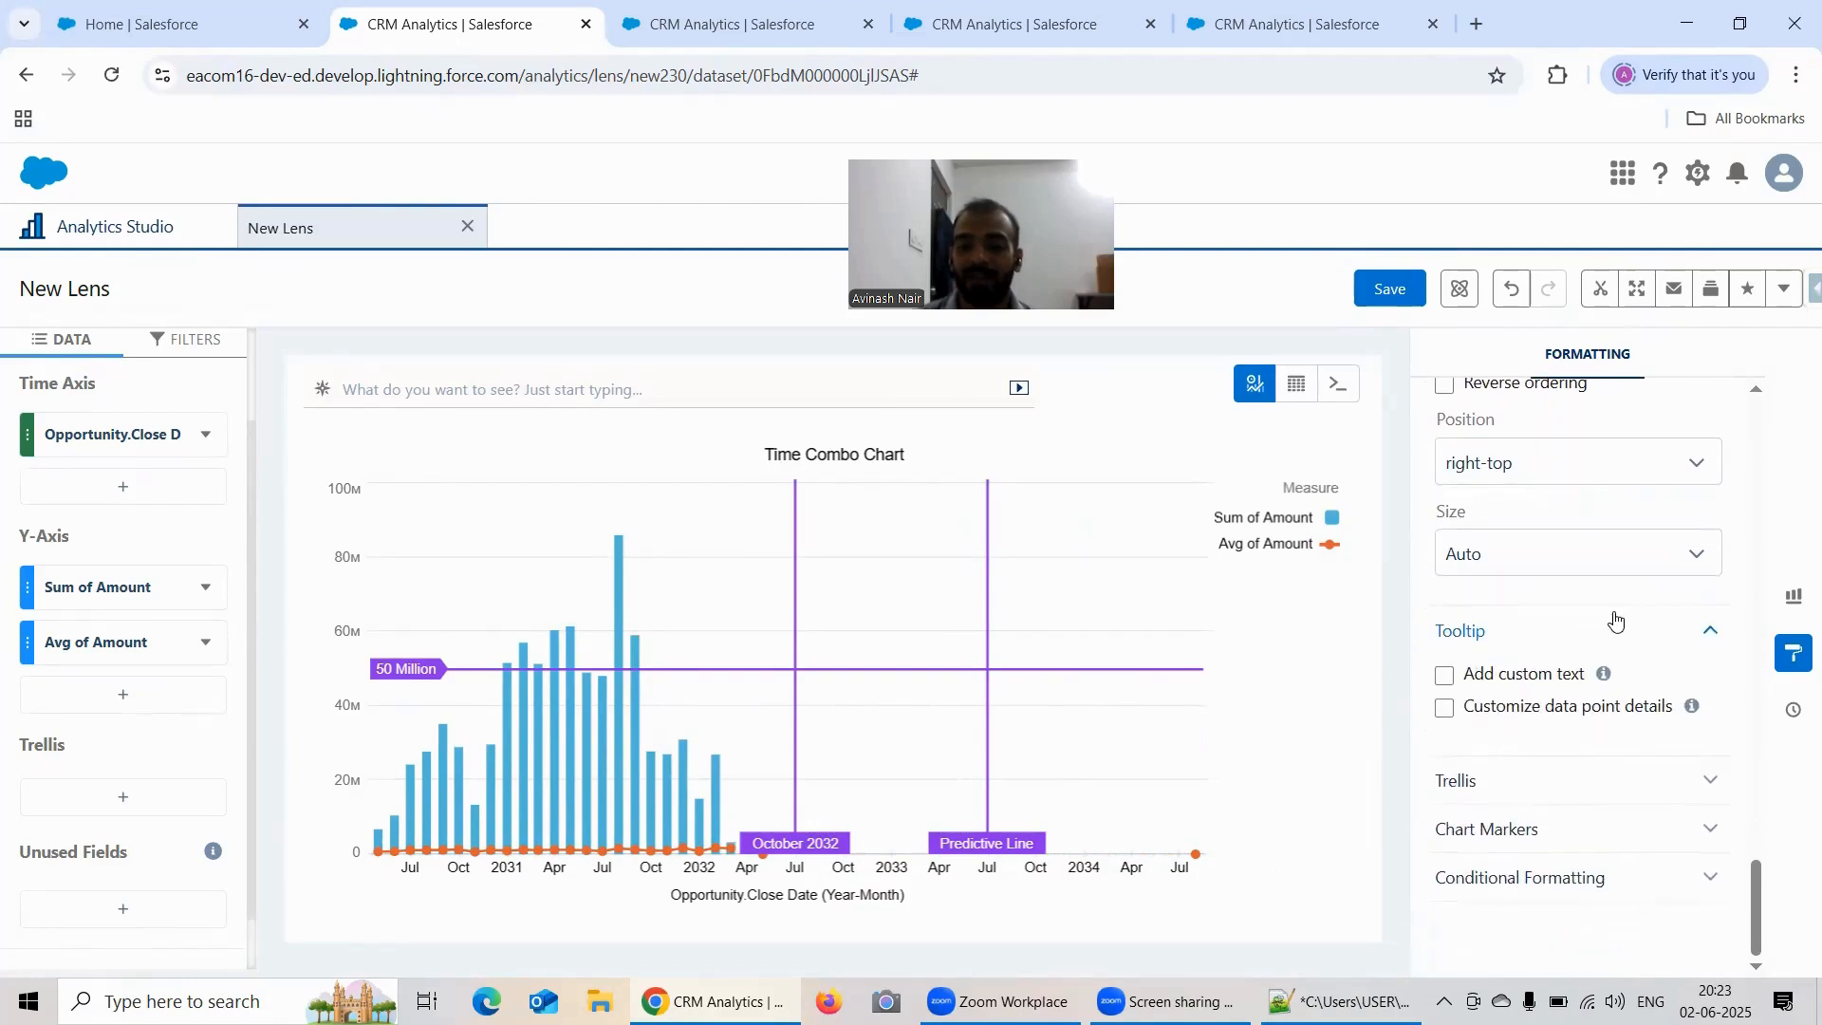
click(1538, 778)
scroll(1530, 675, down, 1)
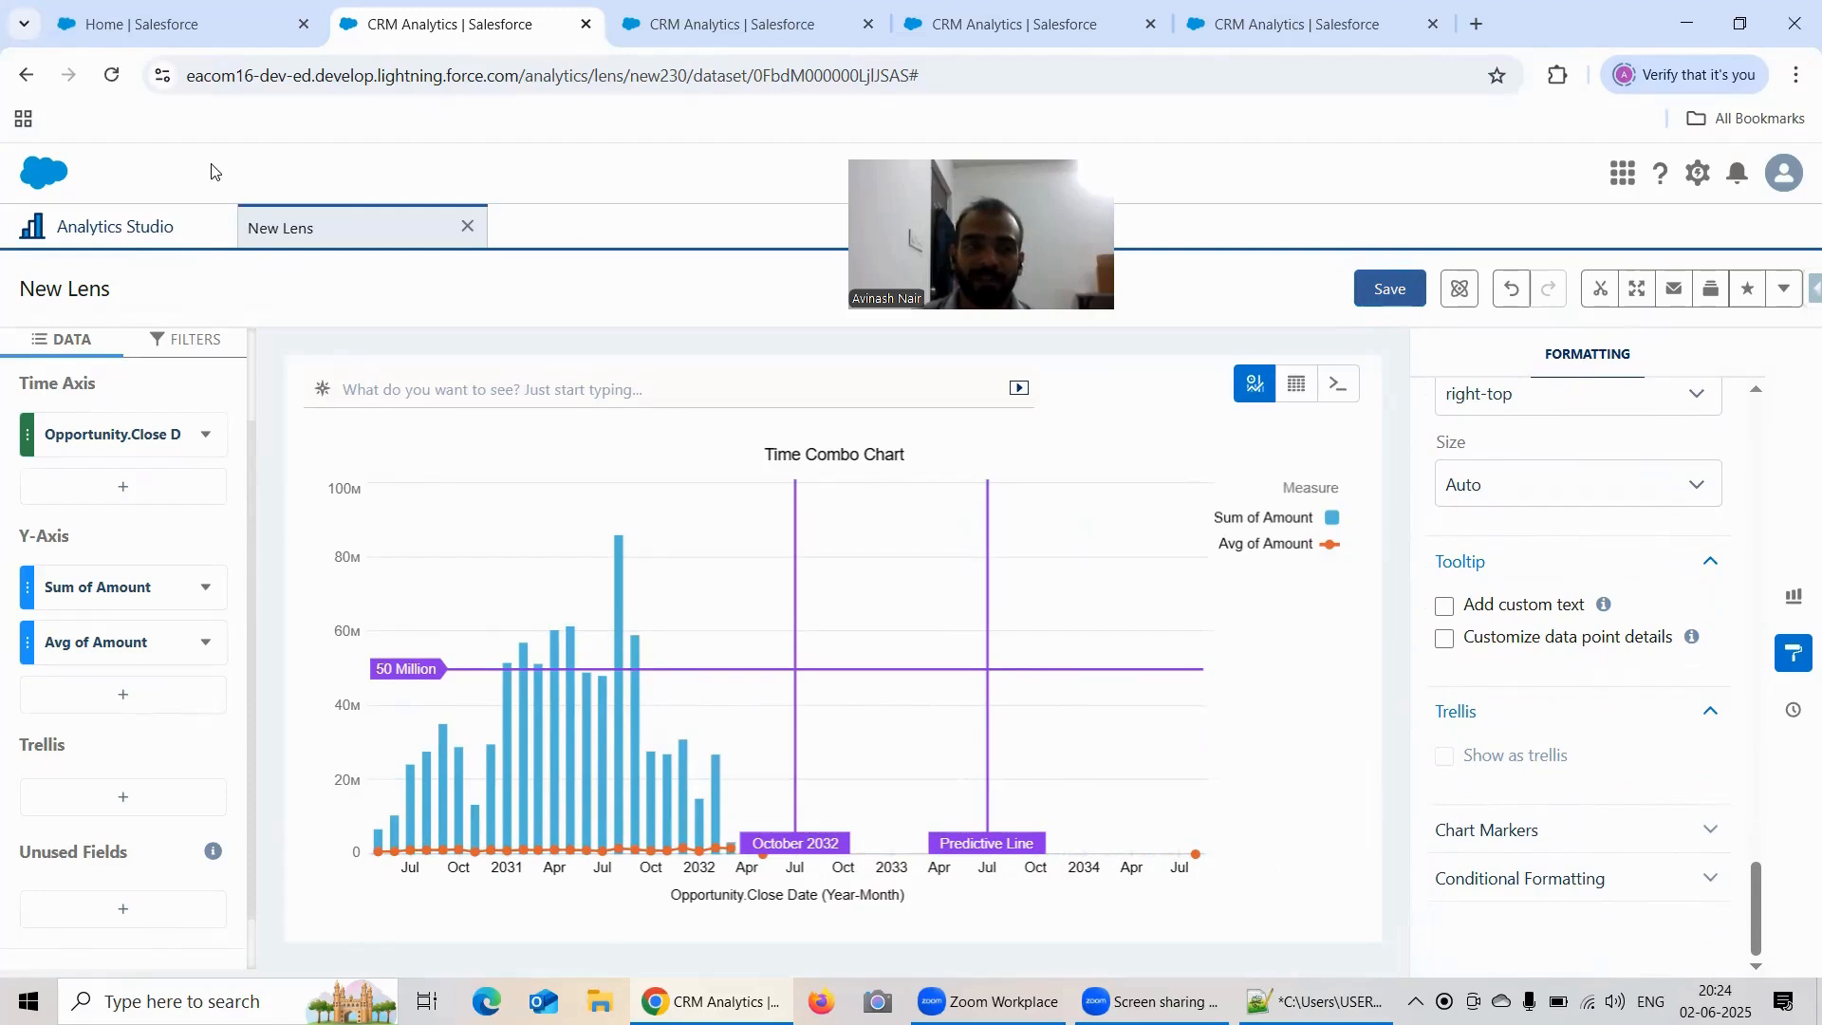
Step: Save the lens as "Formatting Options Under Time Combo" in the Recipe Dataset app
click(123, 230)
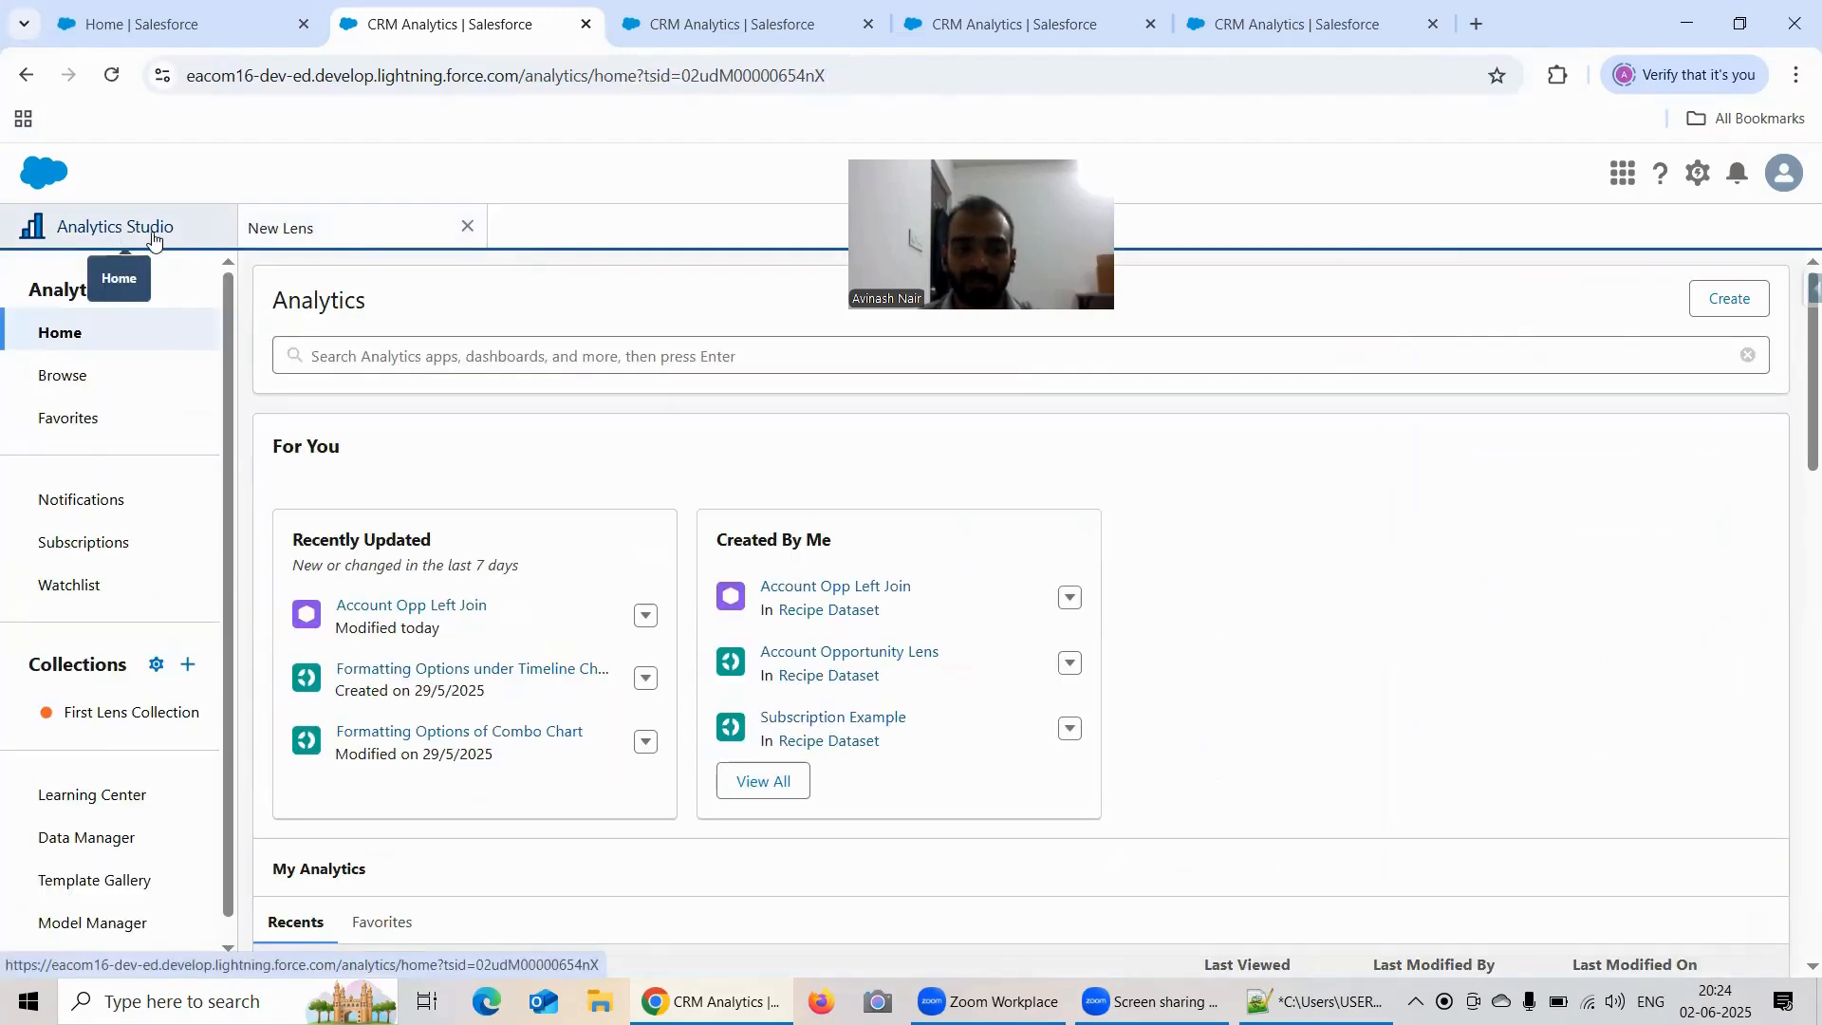
click(339, 229)
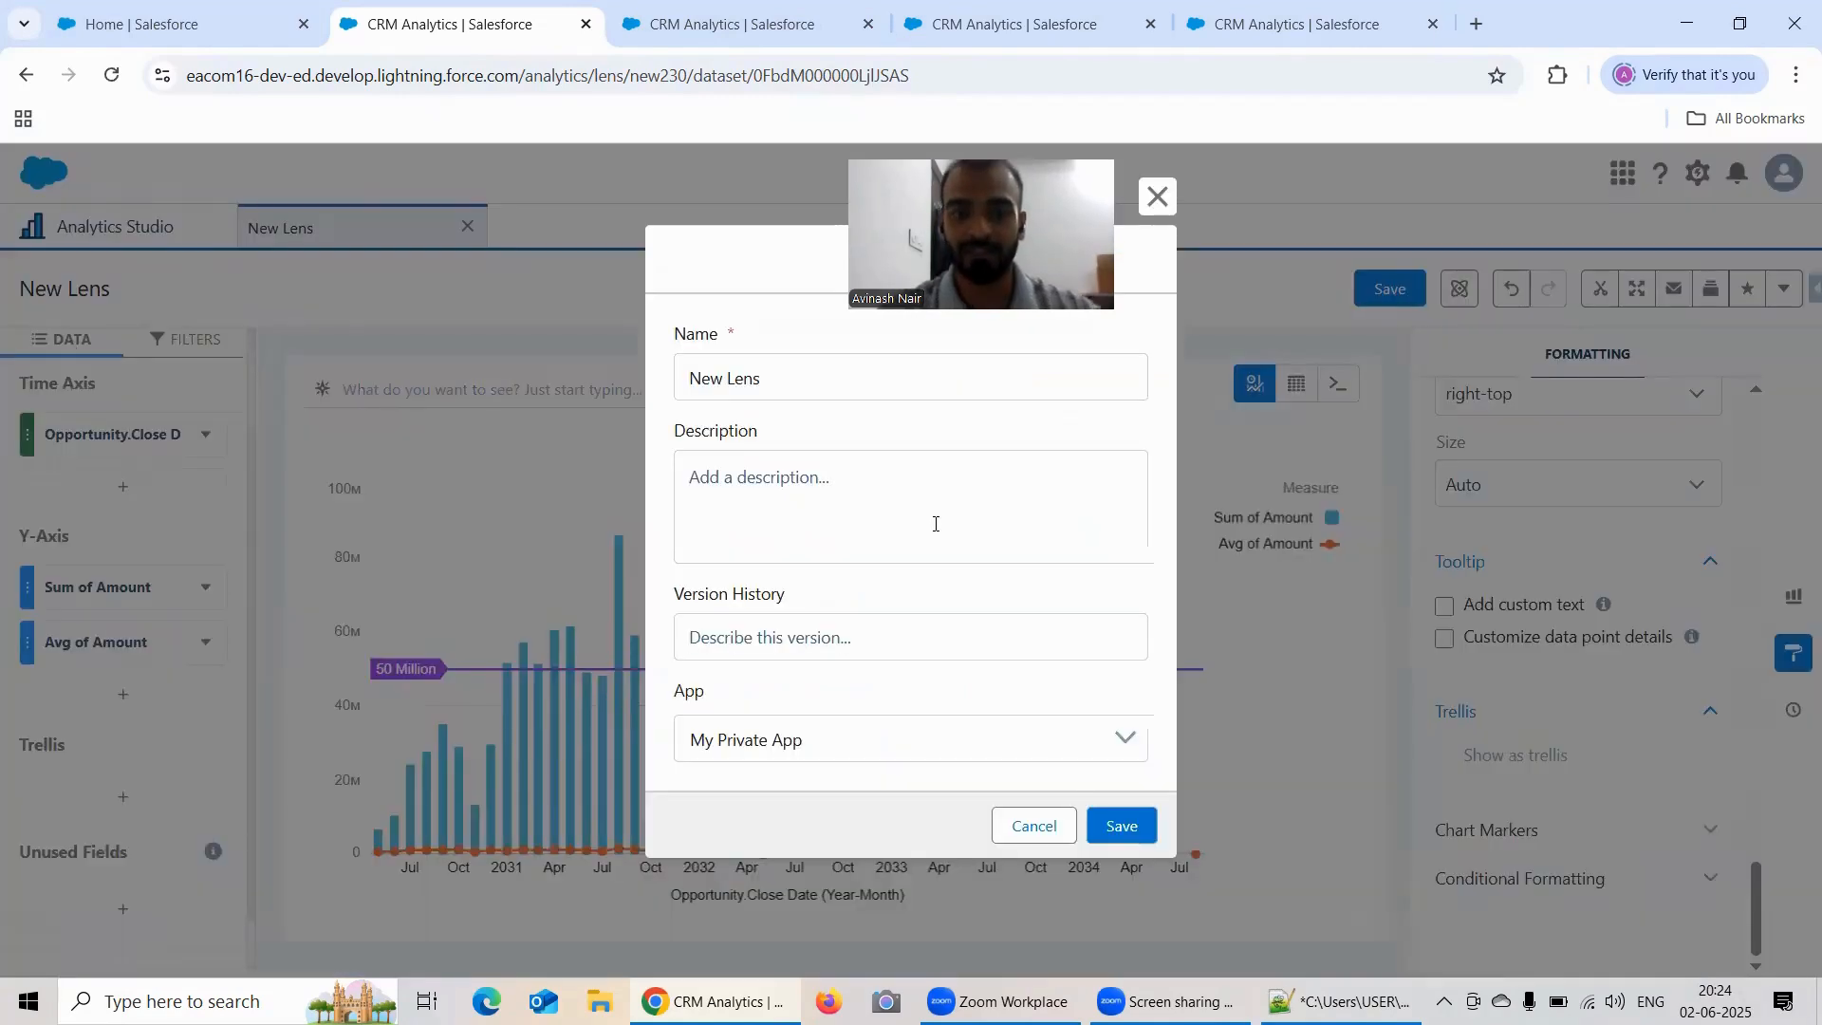
triple_click(793, 383)
text(Fo)
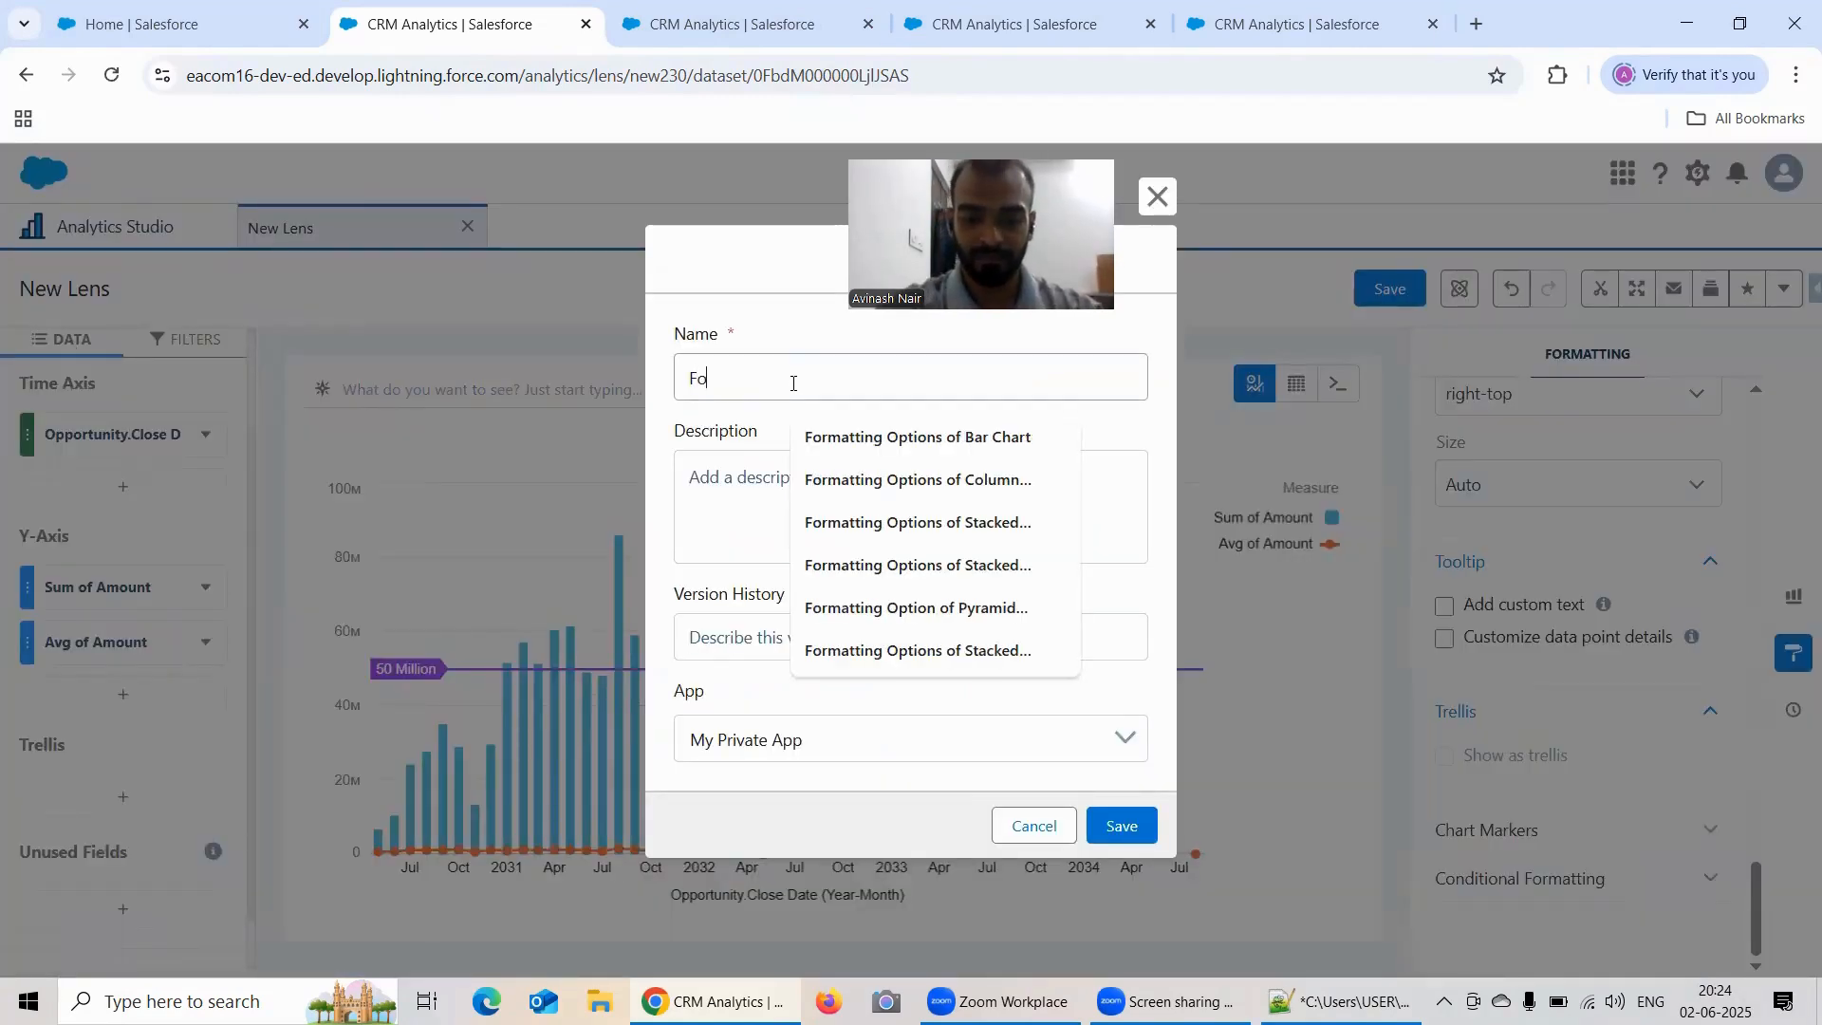
text(rmatting O)
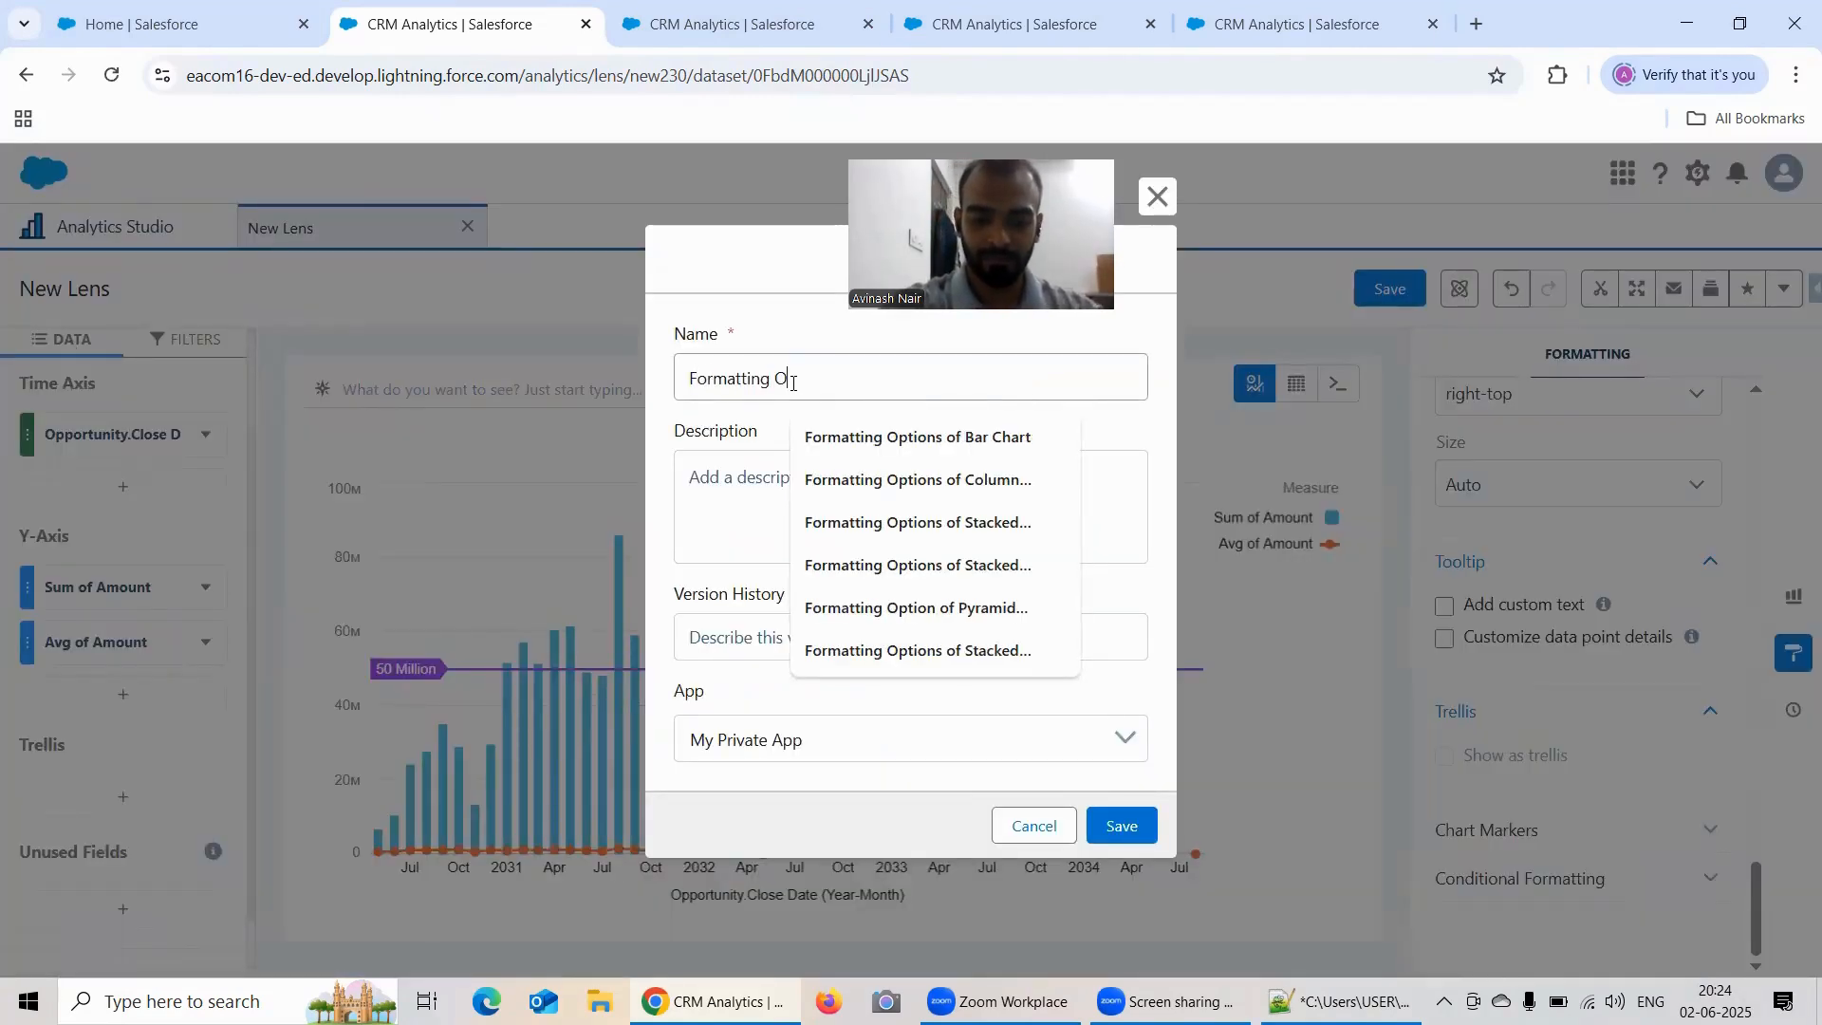
text(ptions )
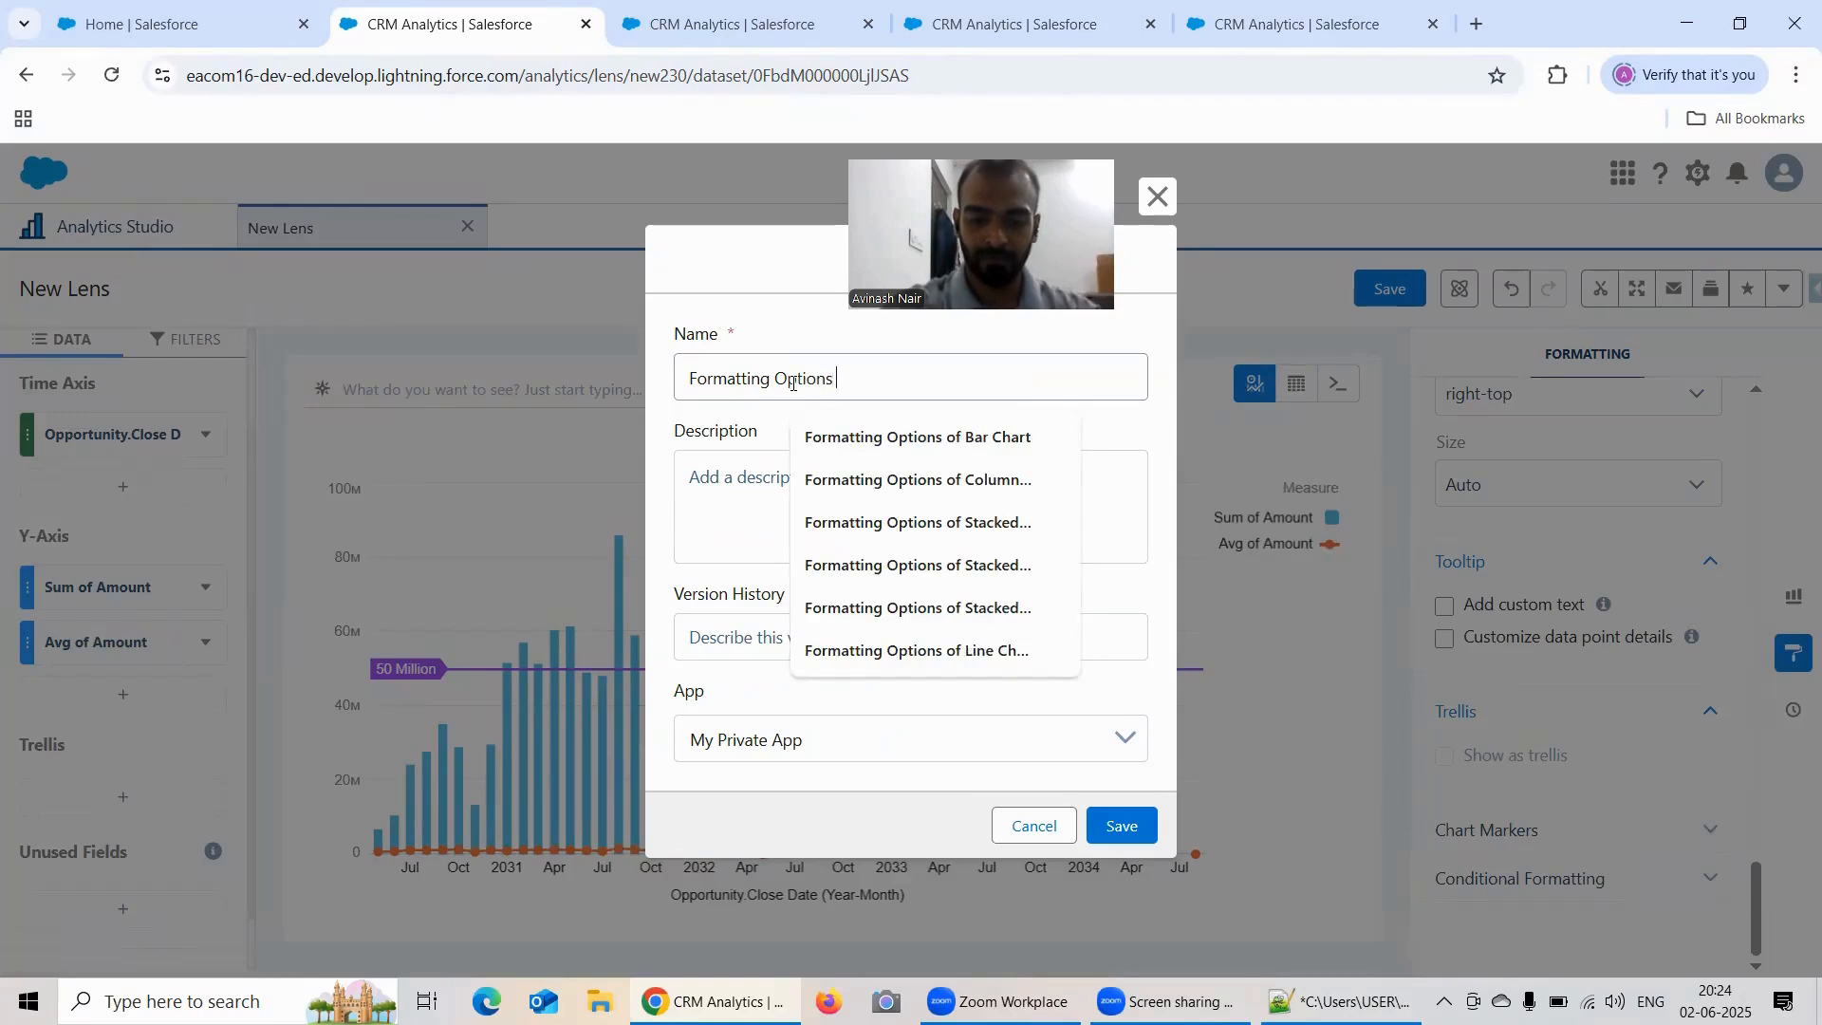
text(Under Time)
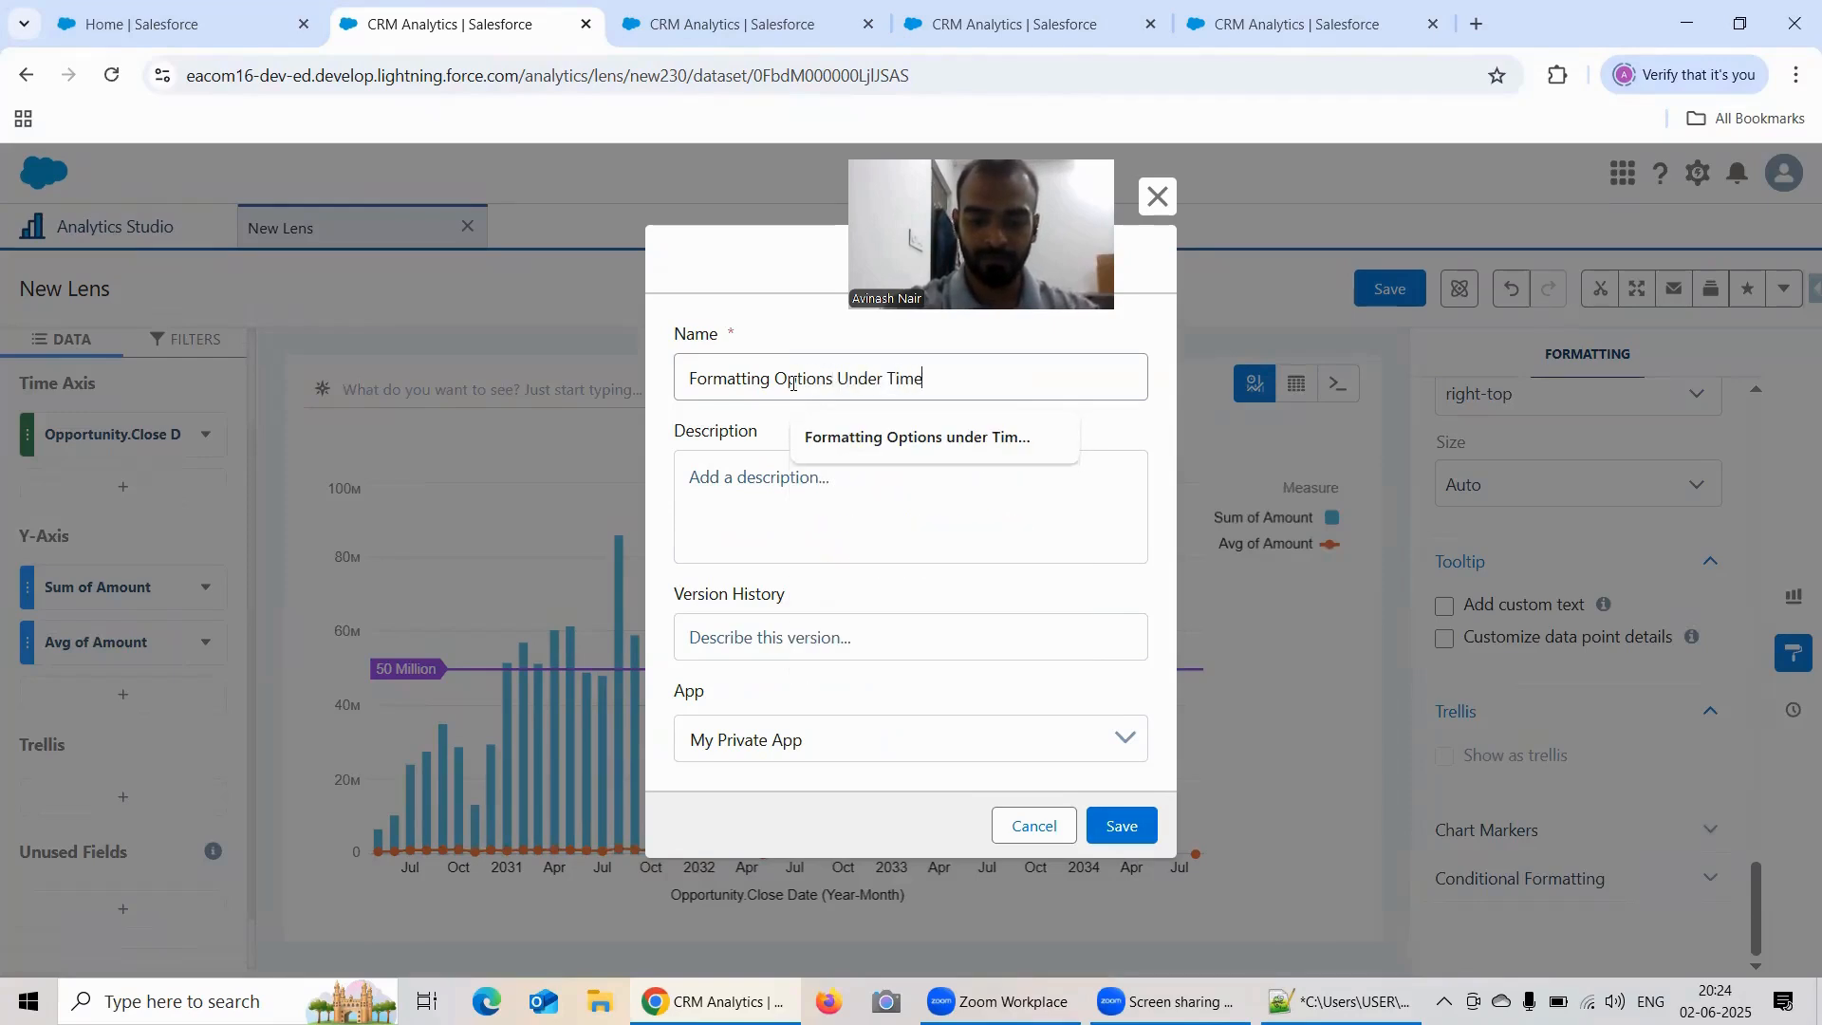
text( Combo)
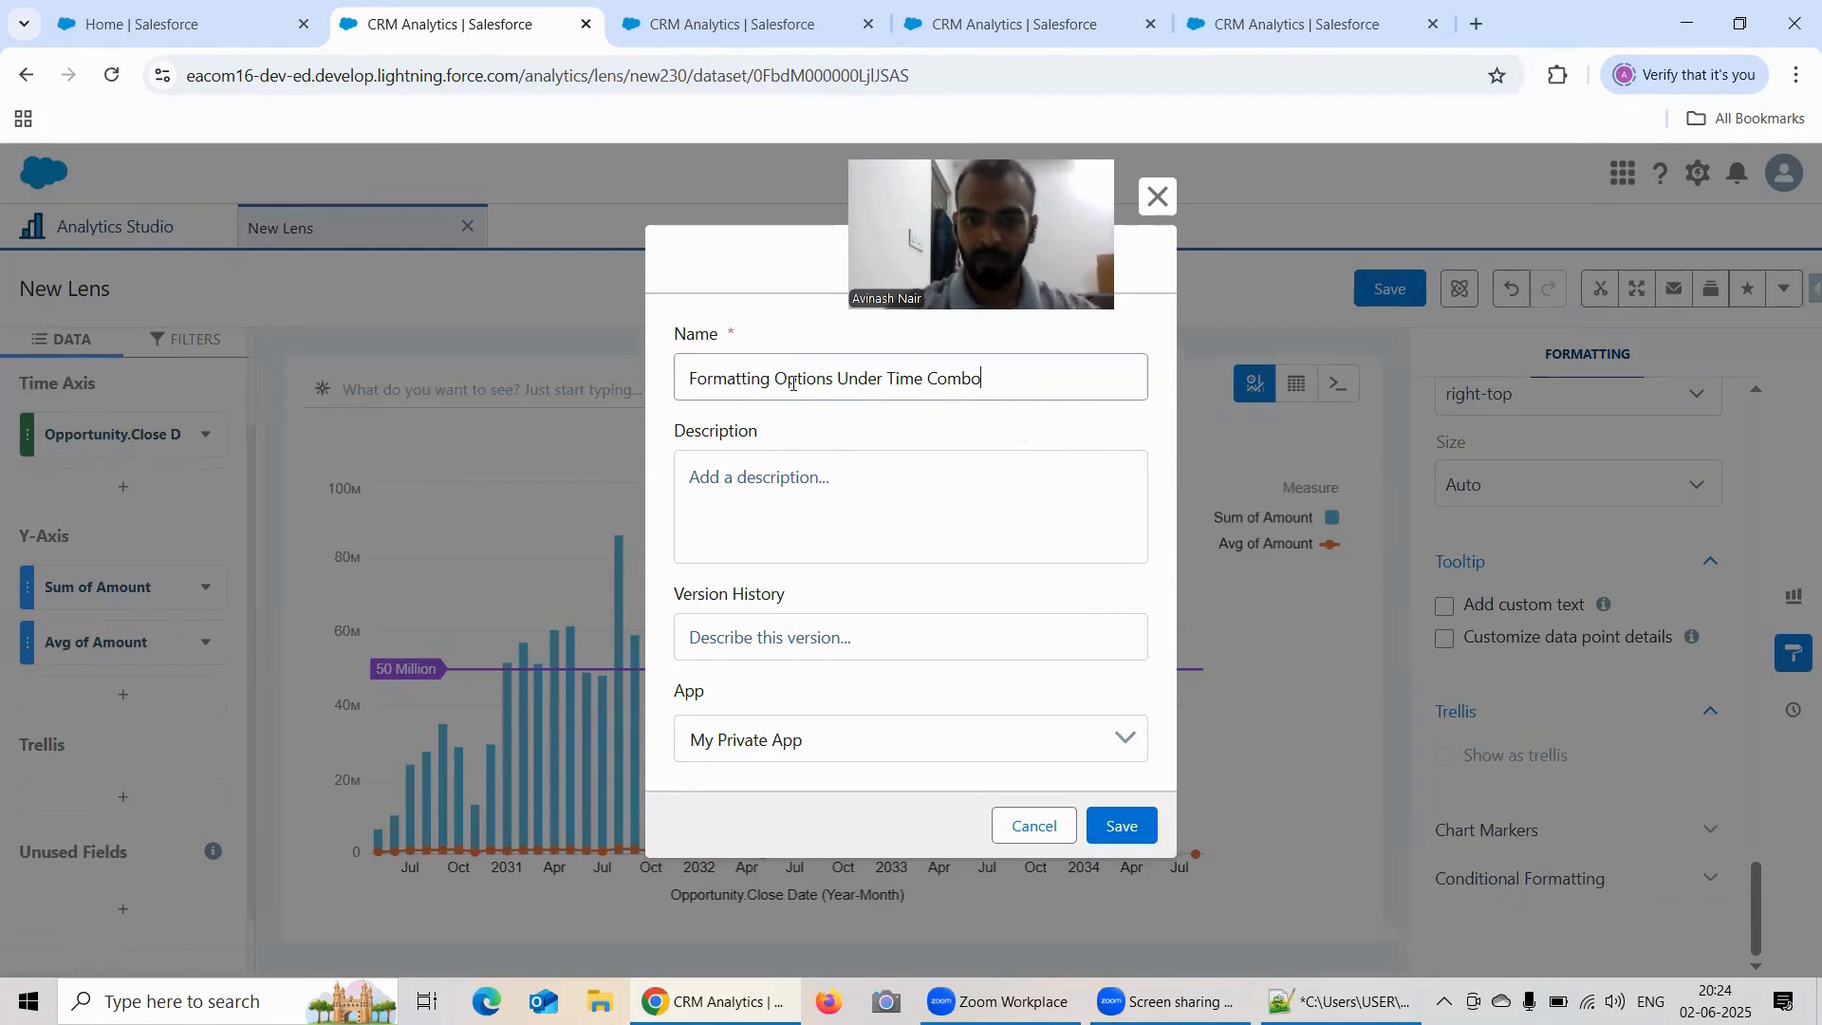
click(854, 747)
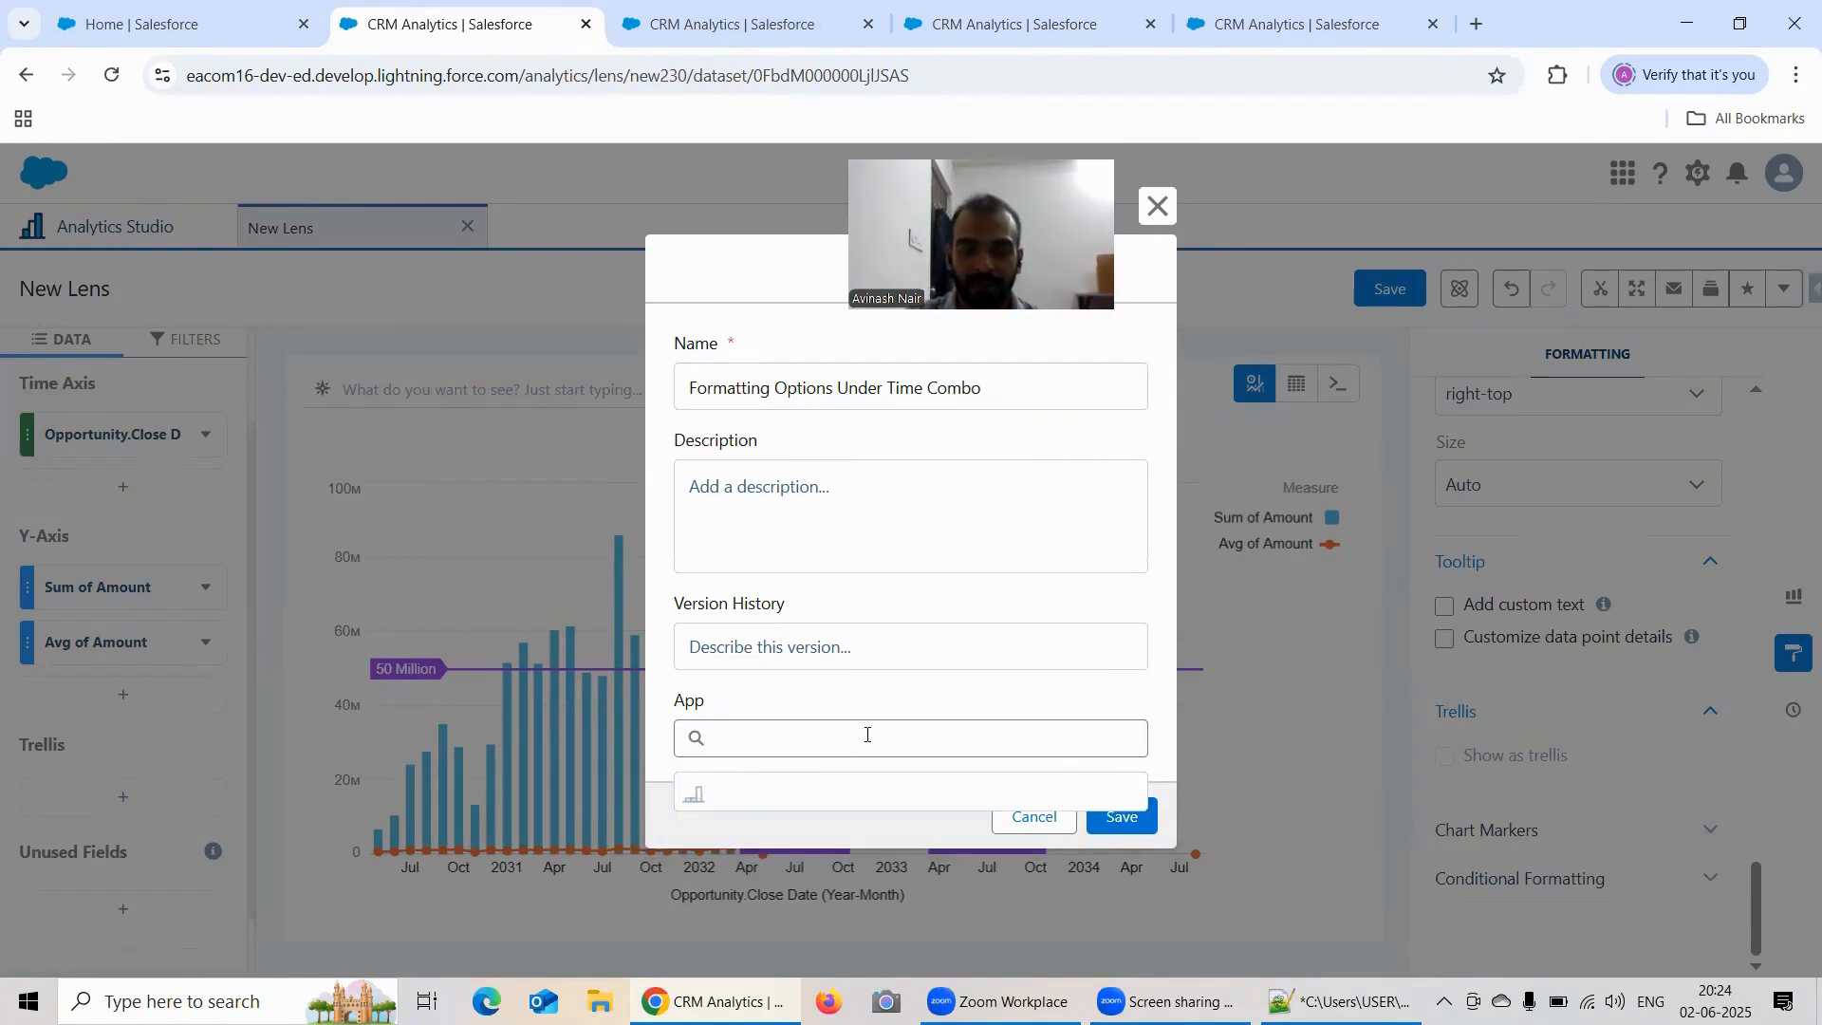
click(843, 848)
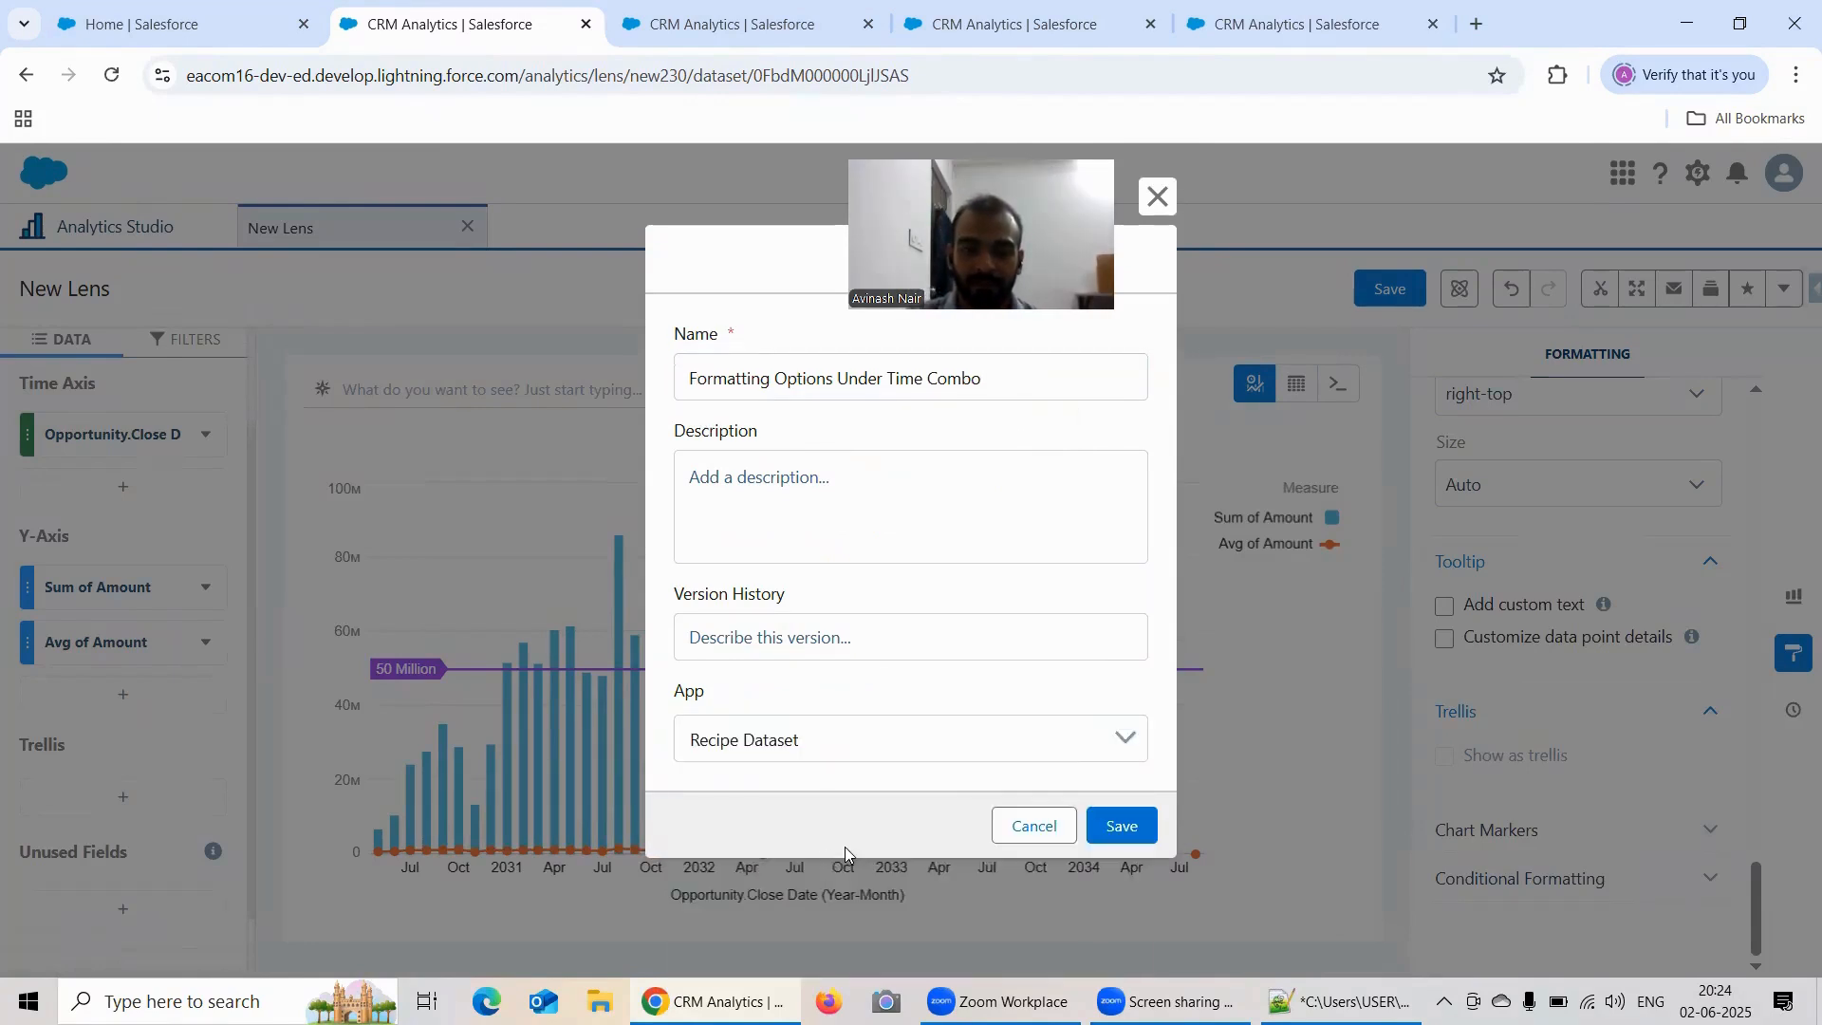
click(1110, 821)
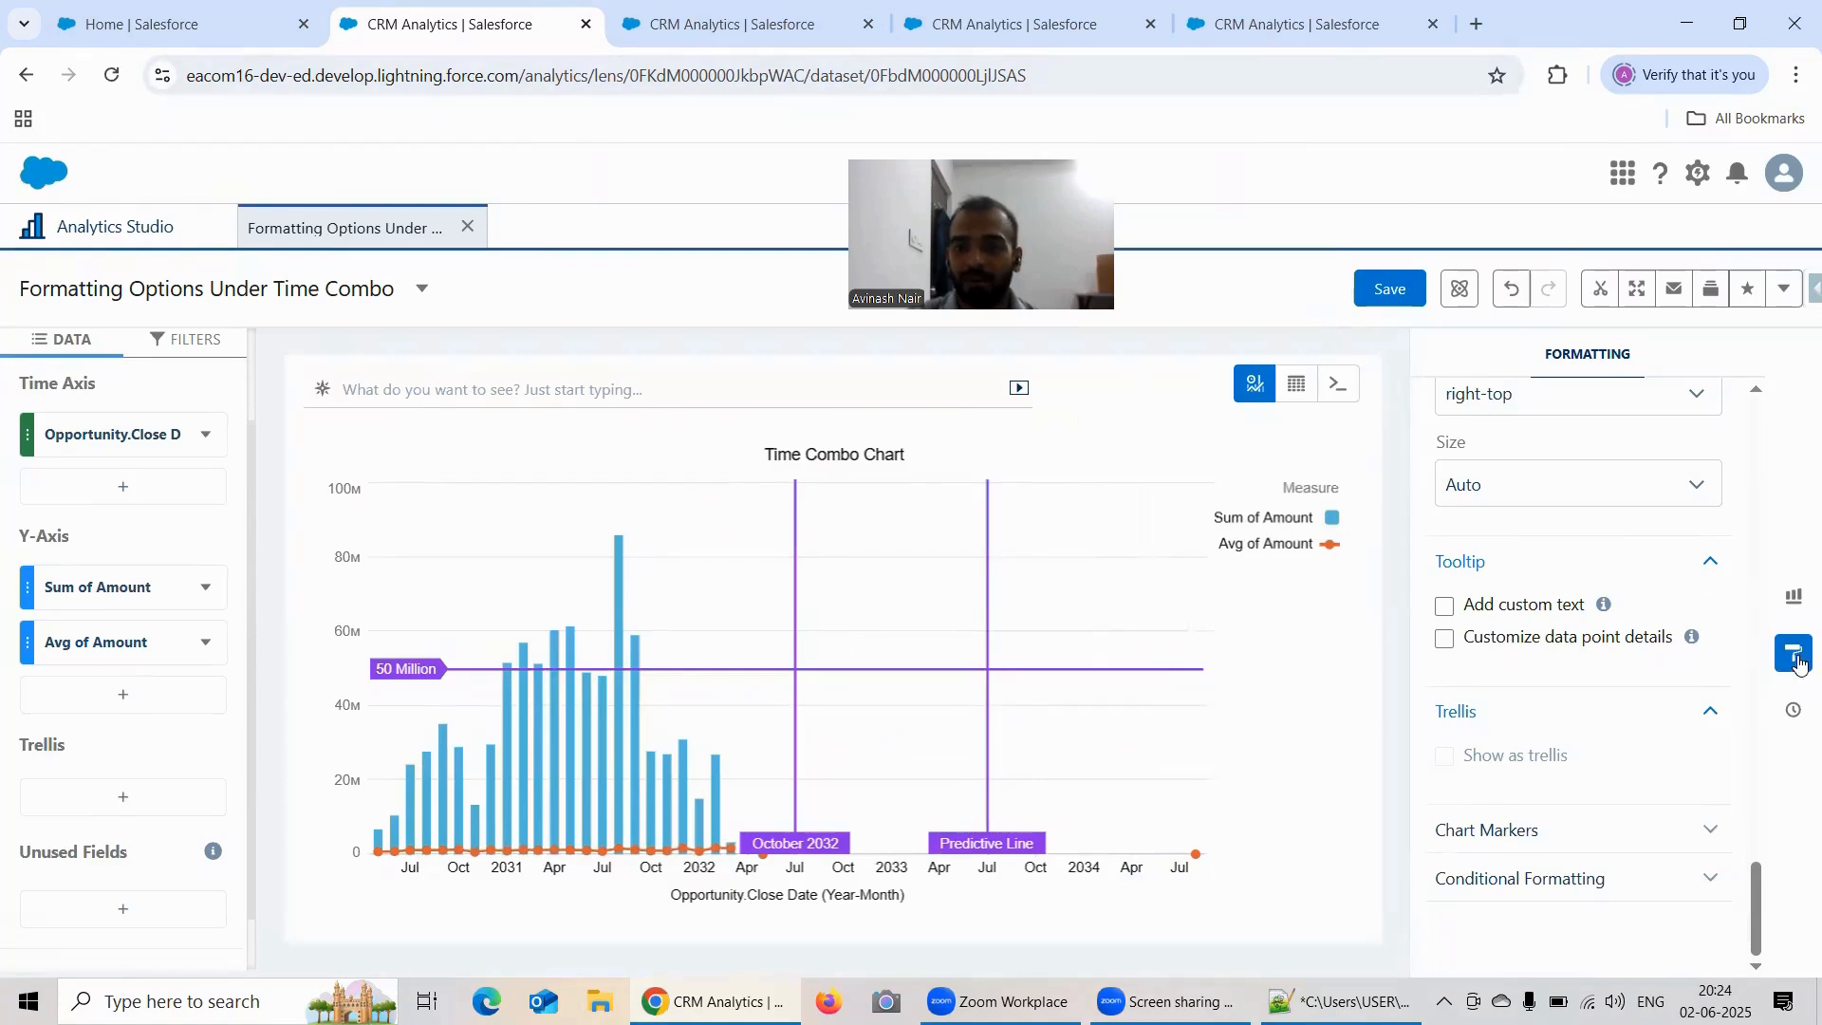
Step: Open the chart type gallery and look at the Dates & Times chart types
click(1793, 595)
scroll(1680, 653, down, 1)
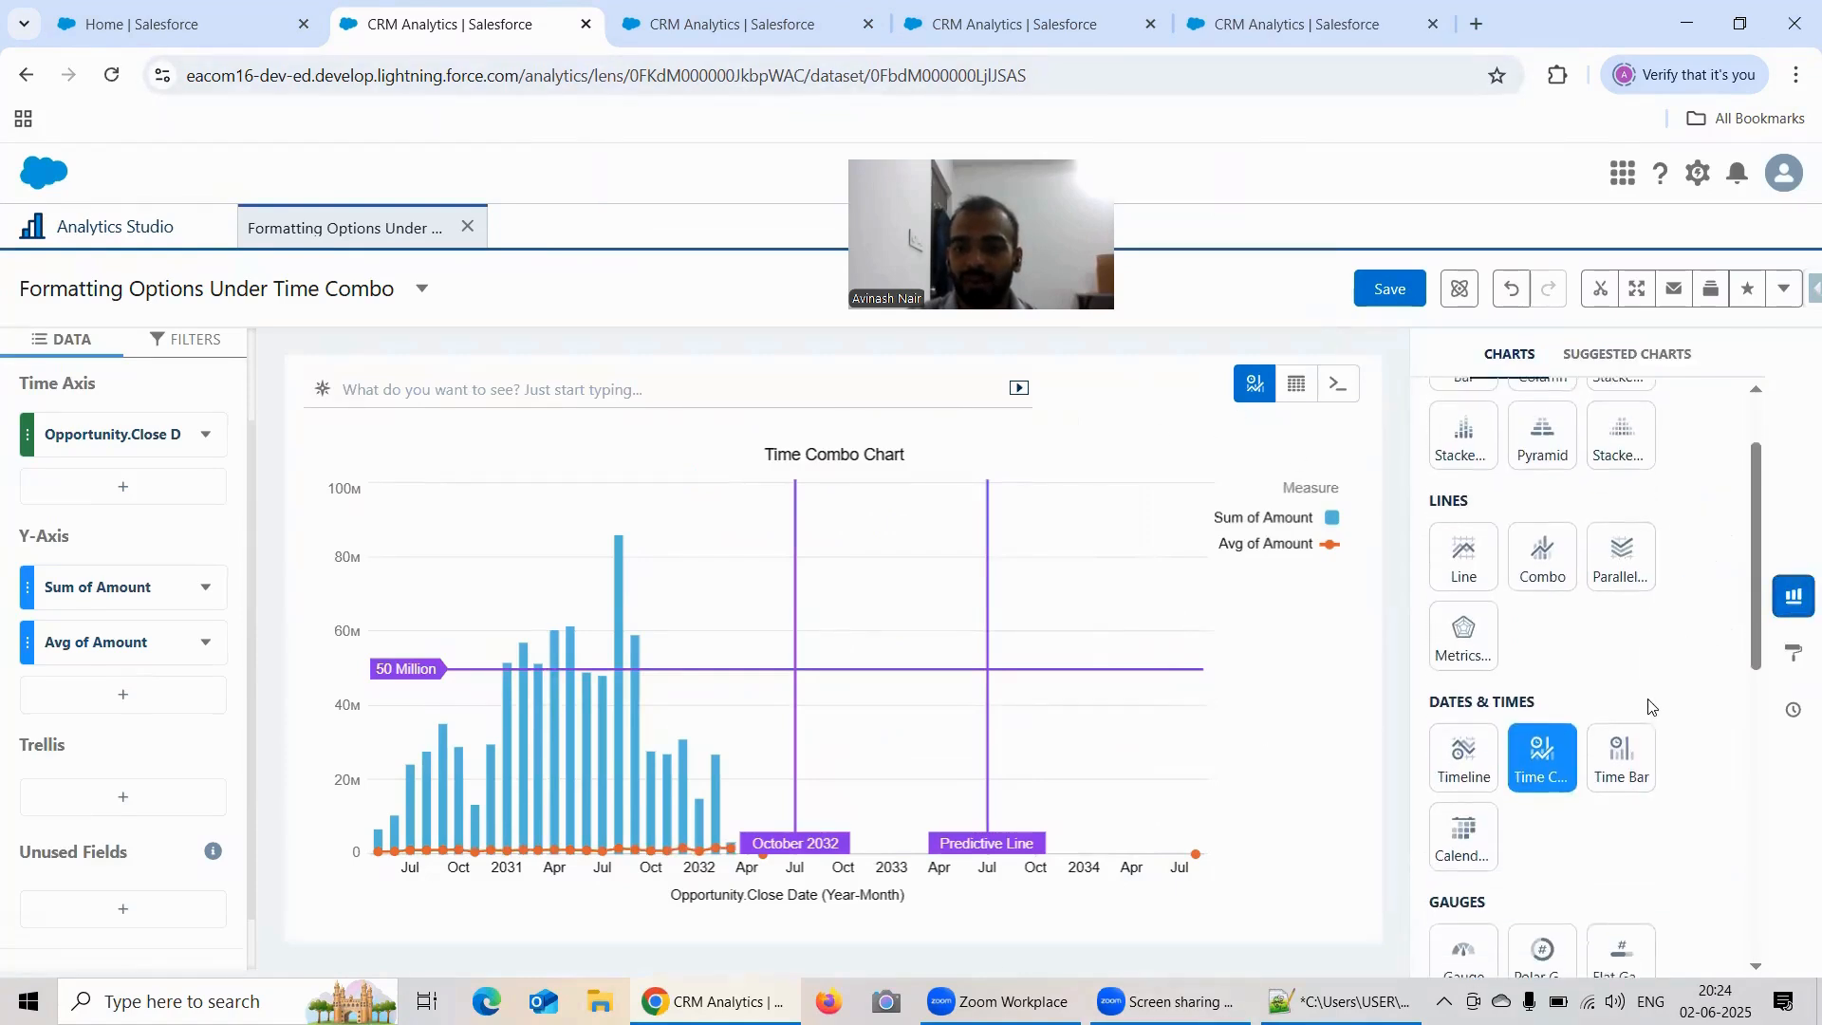